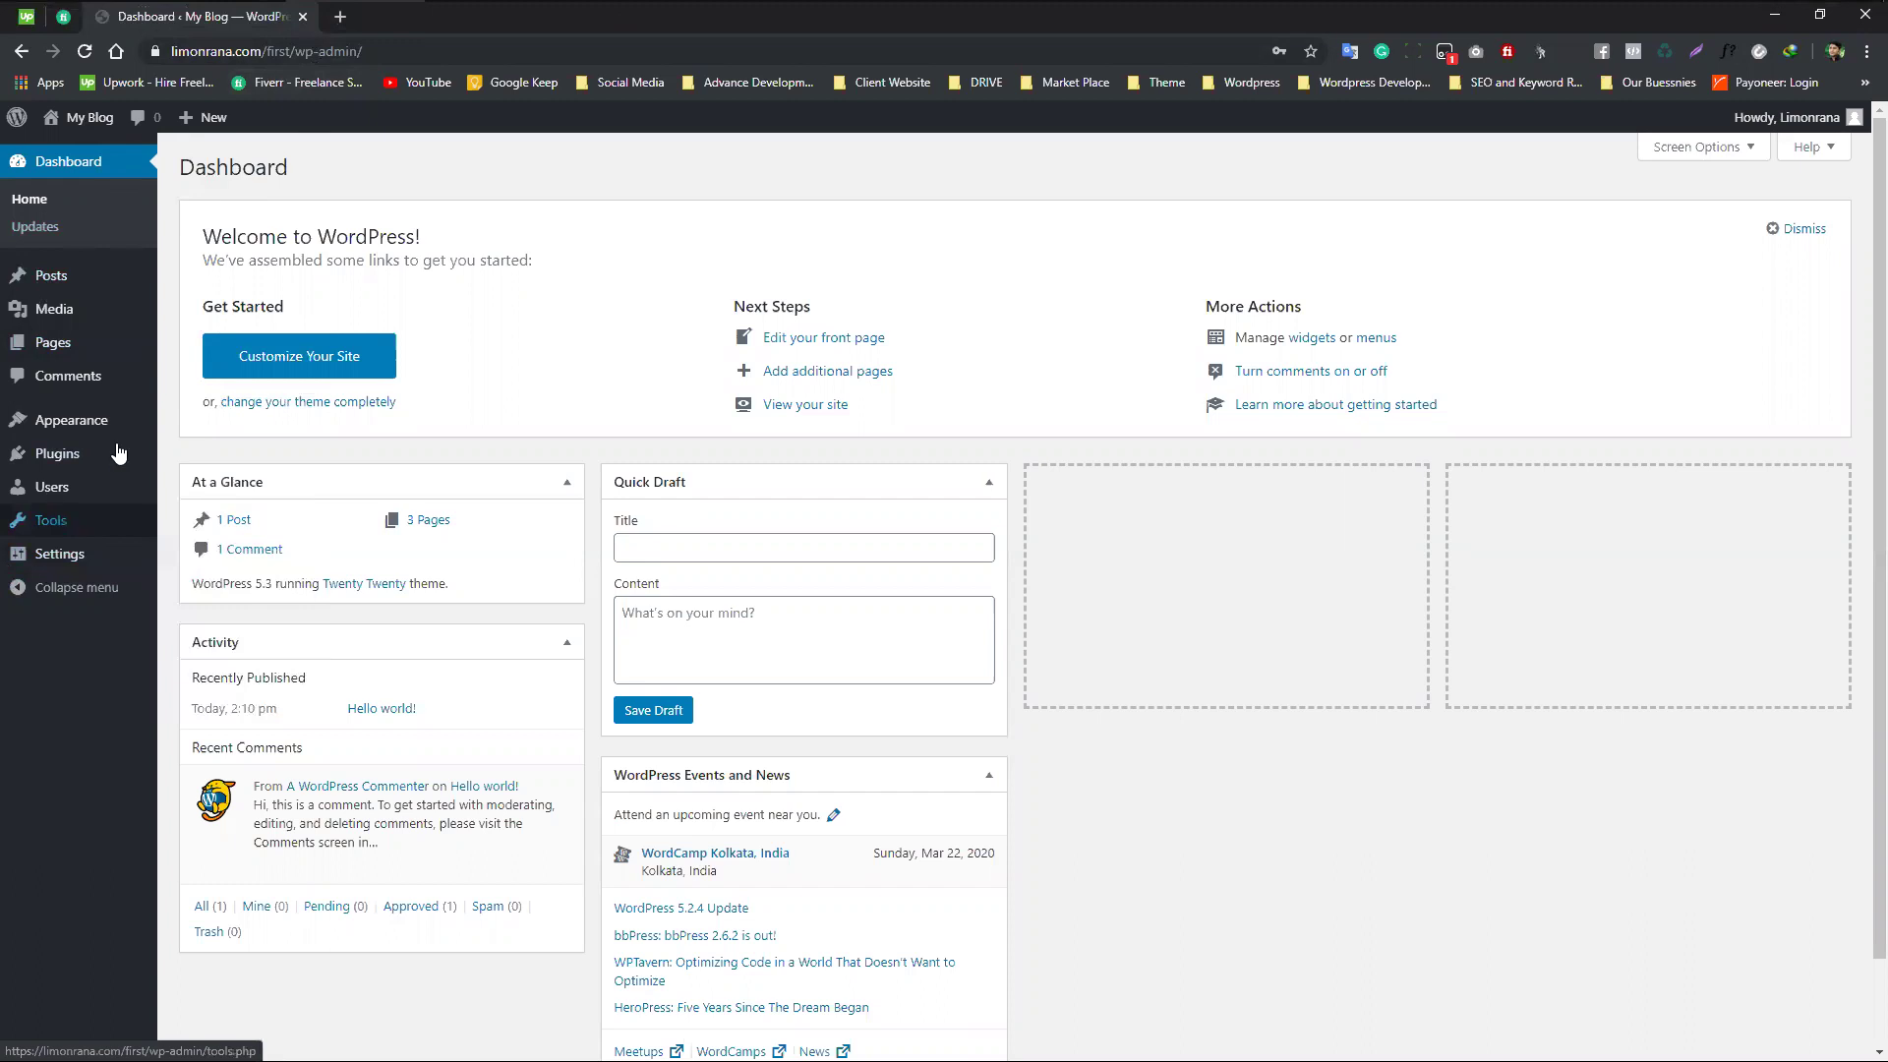
# - Open the blog's front page in a new browser tab and look over its content
pyautogui.moveTo(75, 445)
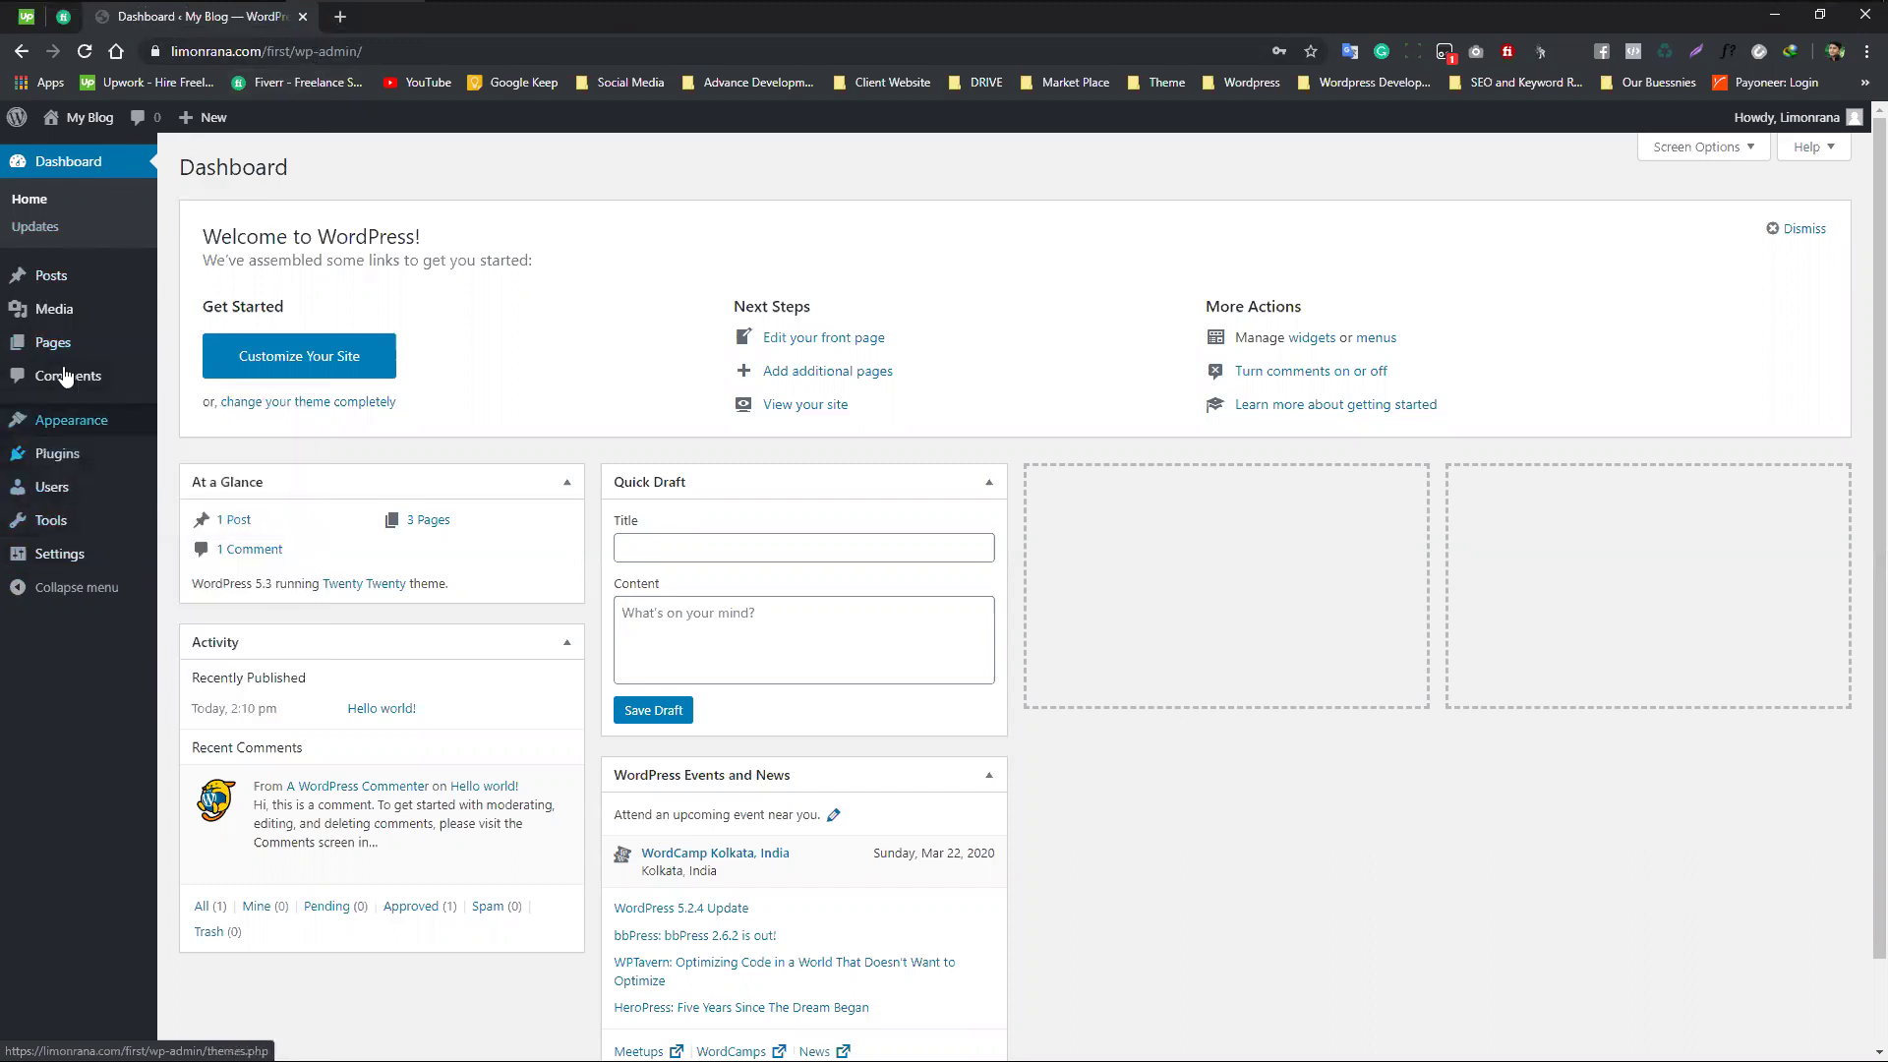
pyautogui.moveTo(57, 322)
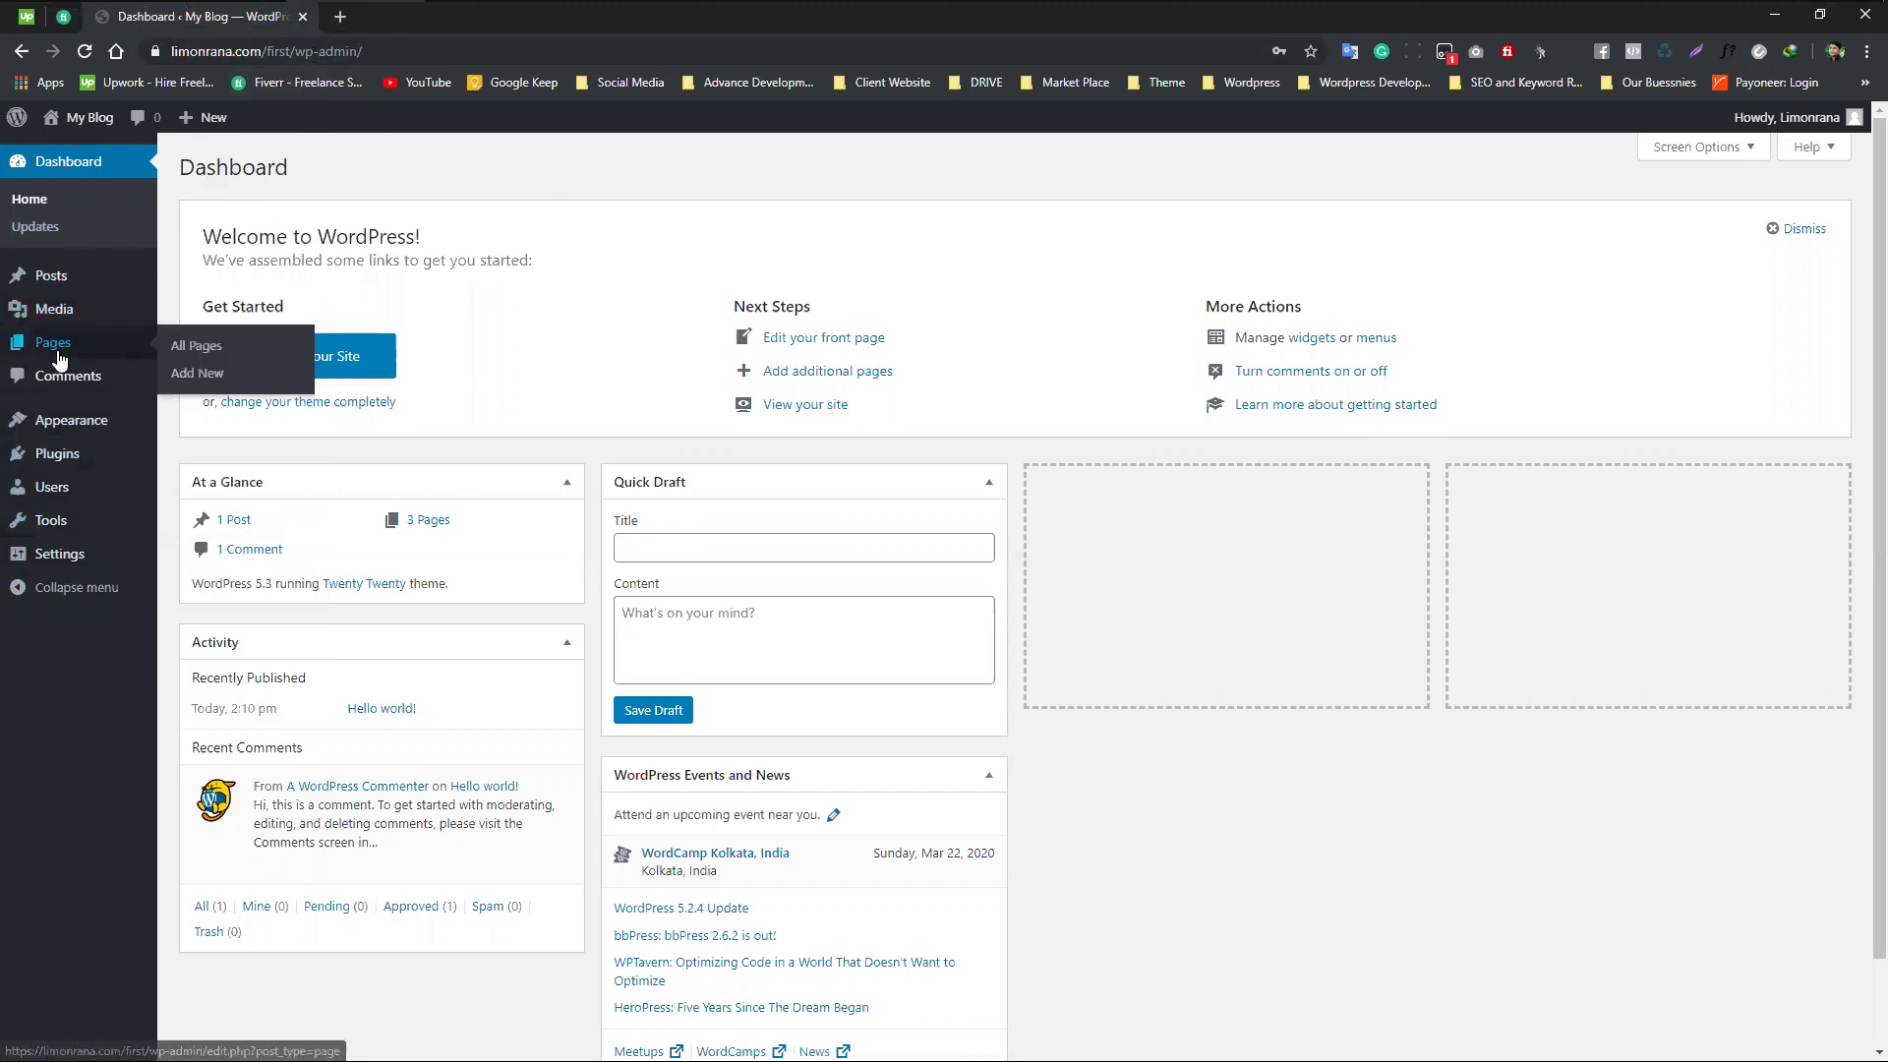
pyautogui.moveTo(60, 285)
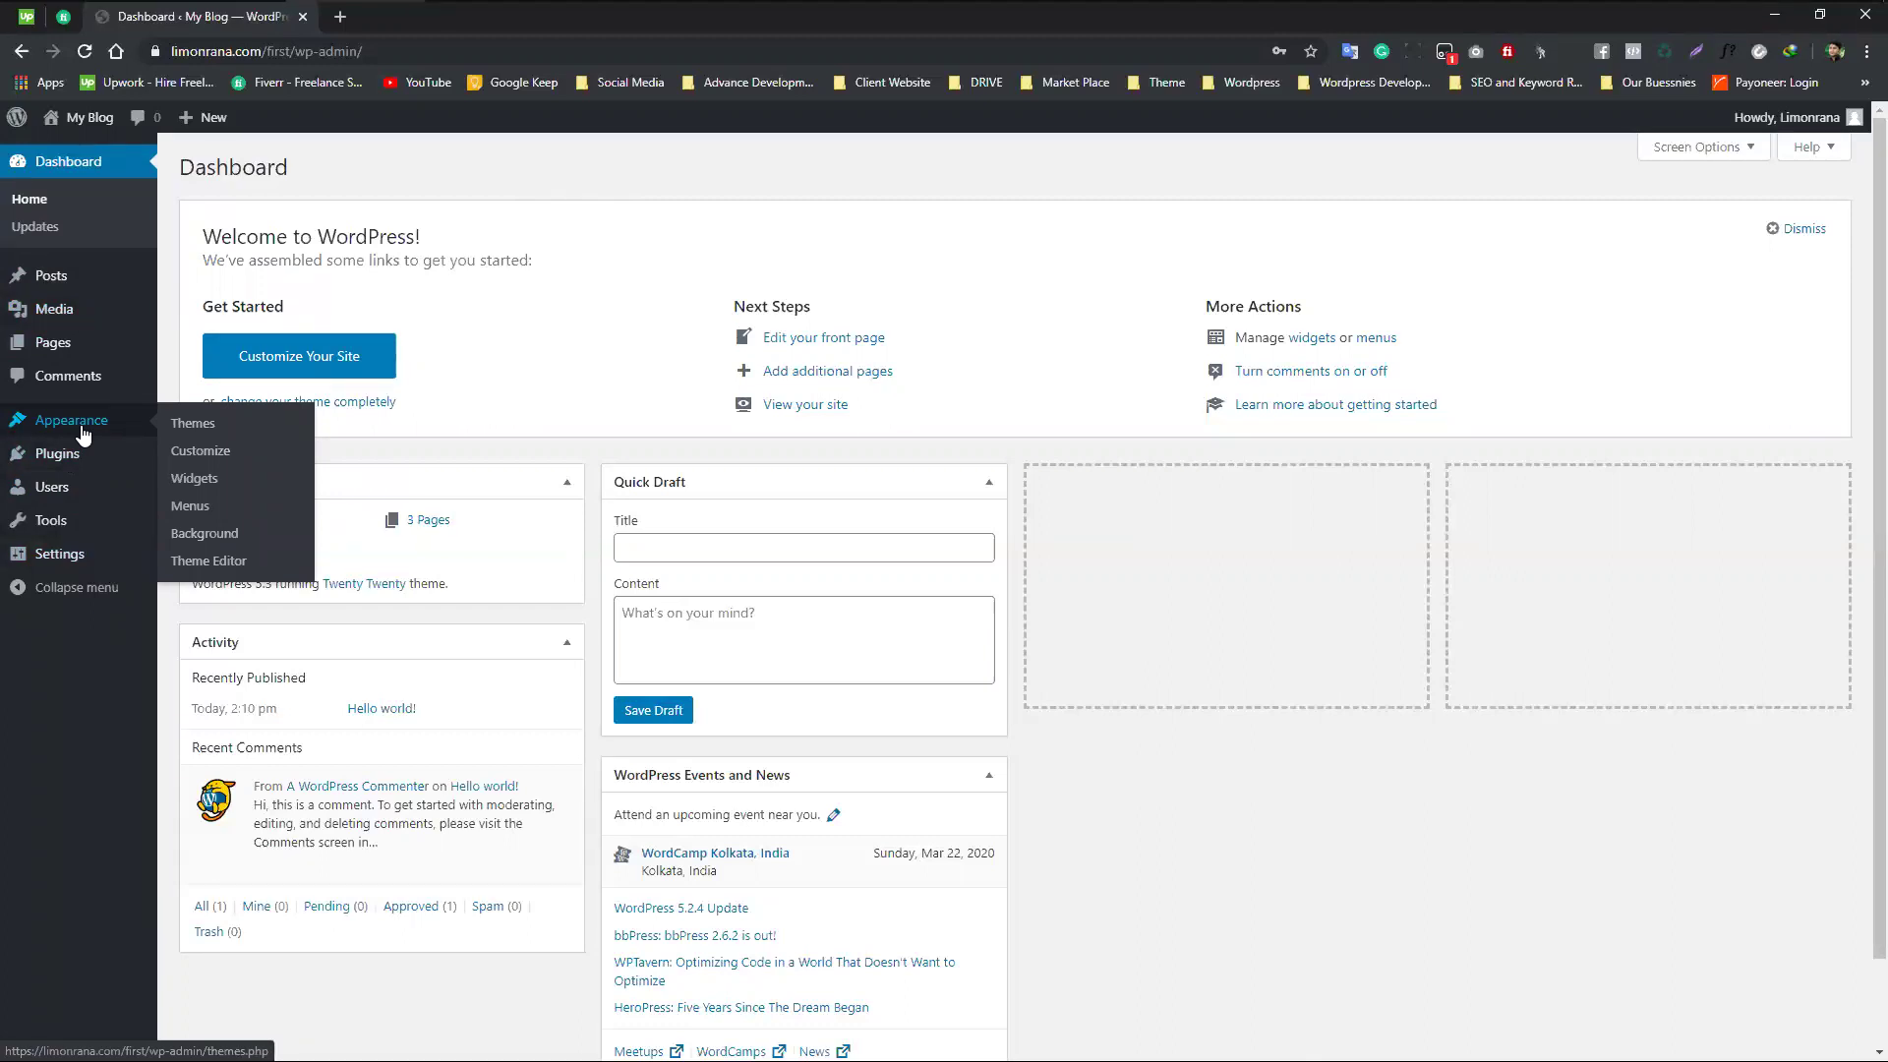
pyautogui.middleClick(91, 155)
pyautogui.click(478, 19)
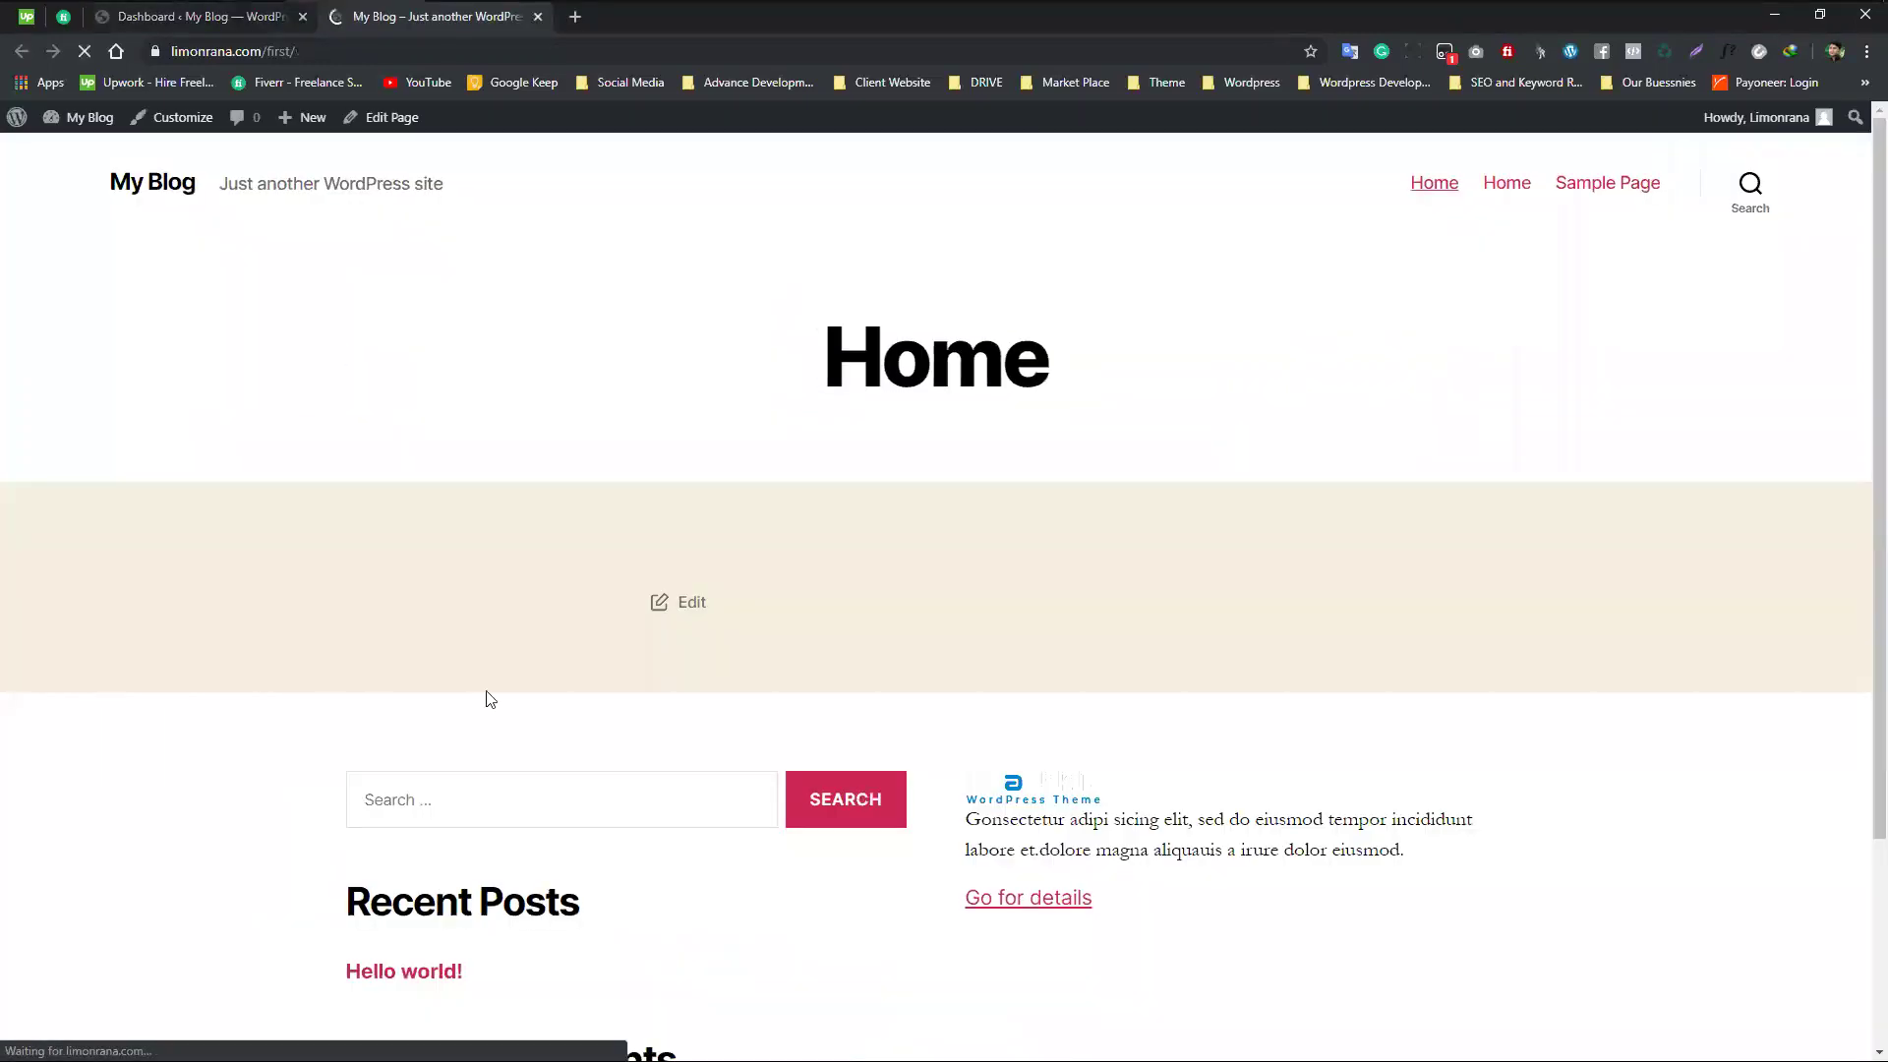
pyautogui.scroll(-2, 573, 700)
pyautogui.scroll(2, 572, 700)
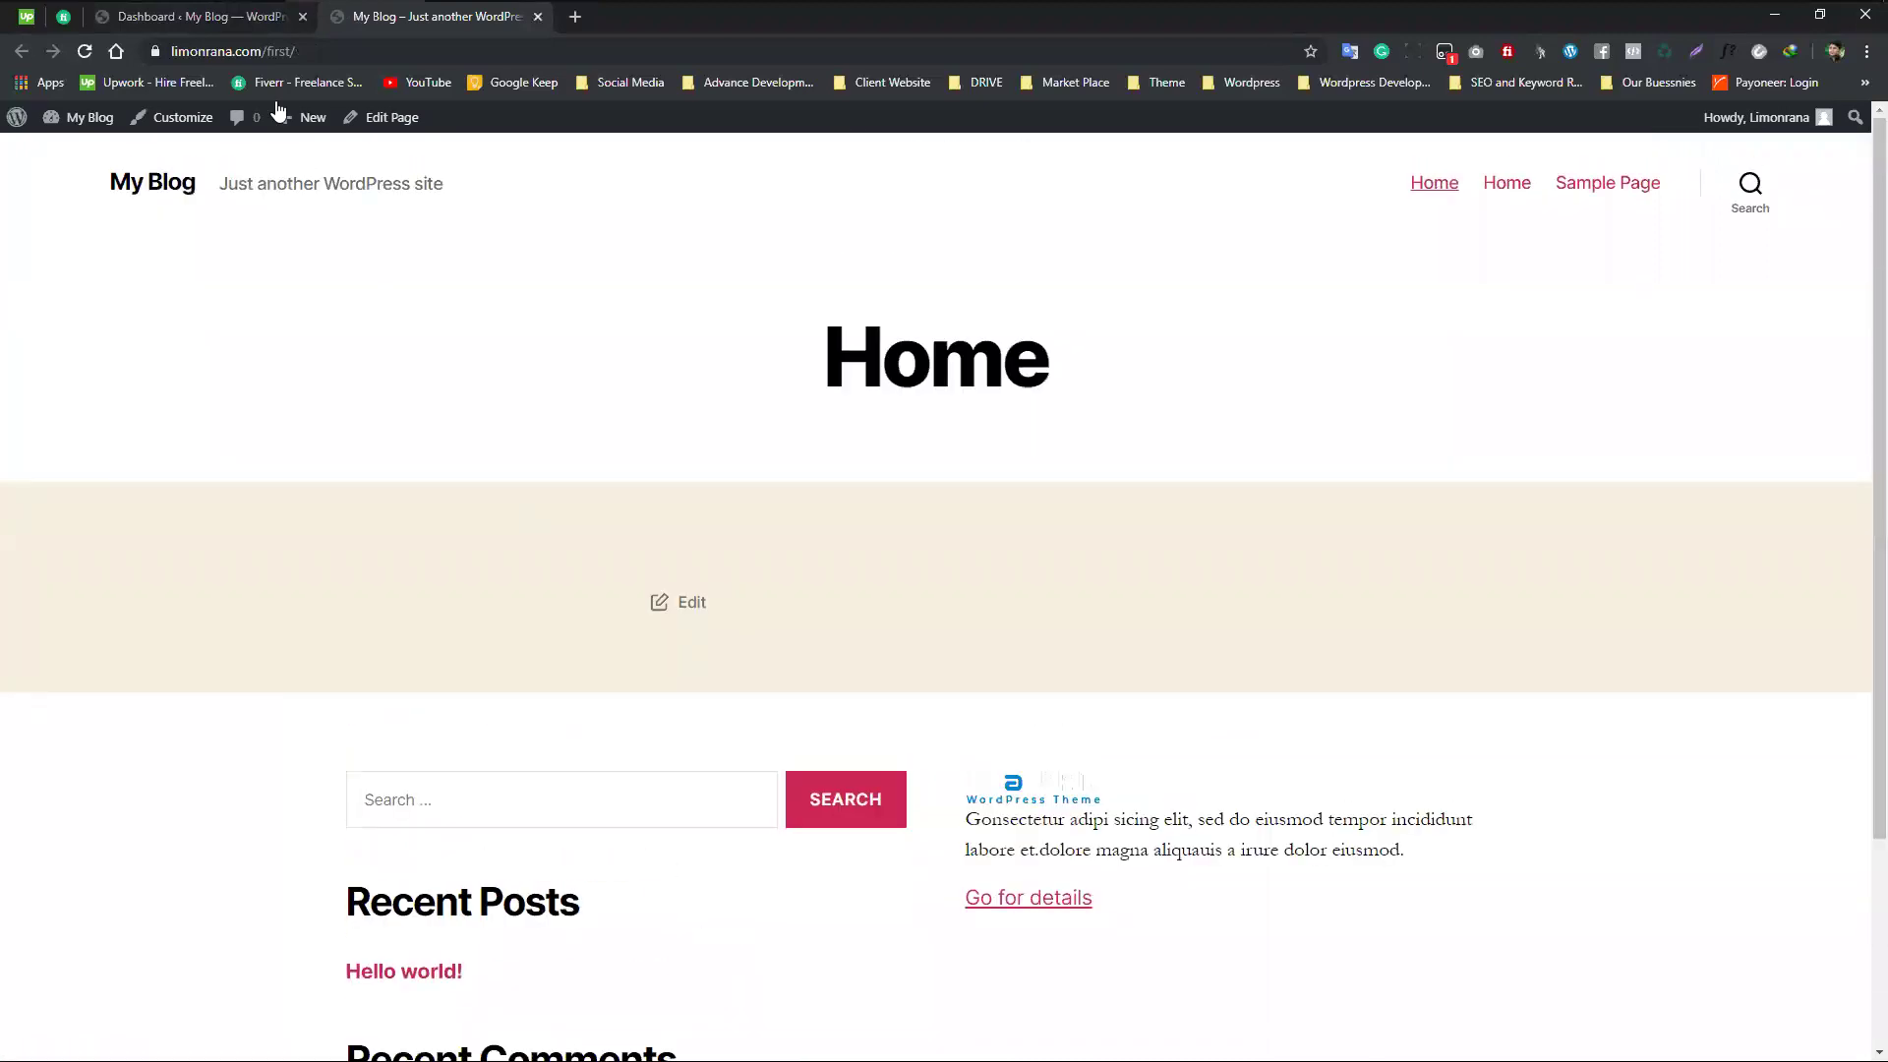
# - Return to the WordPress dashboard and open the installed plugins list to review its plugins and status filters
pyautogui.click(234, 17)
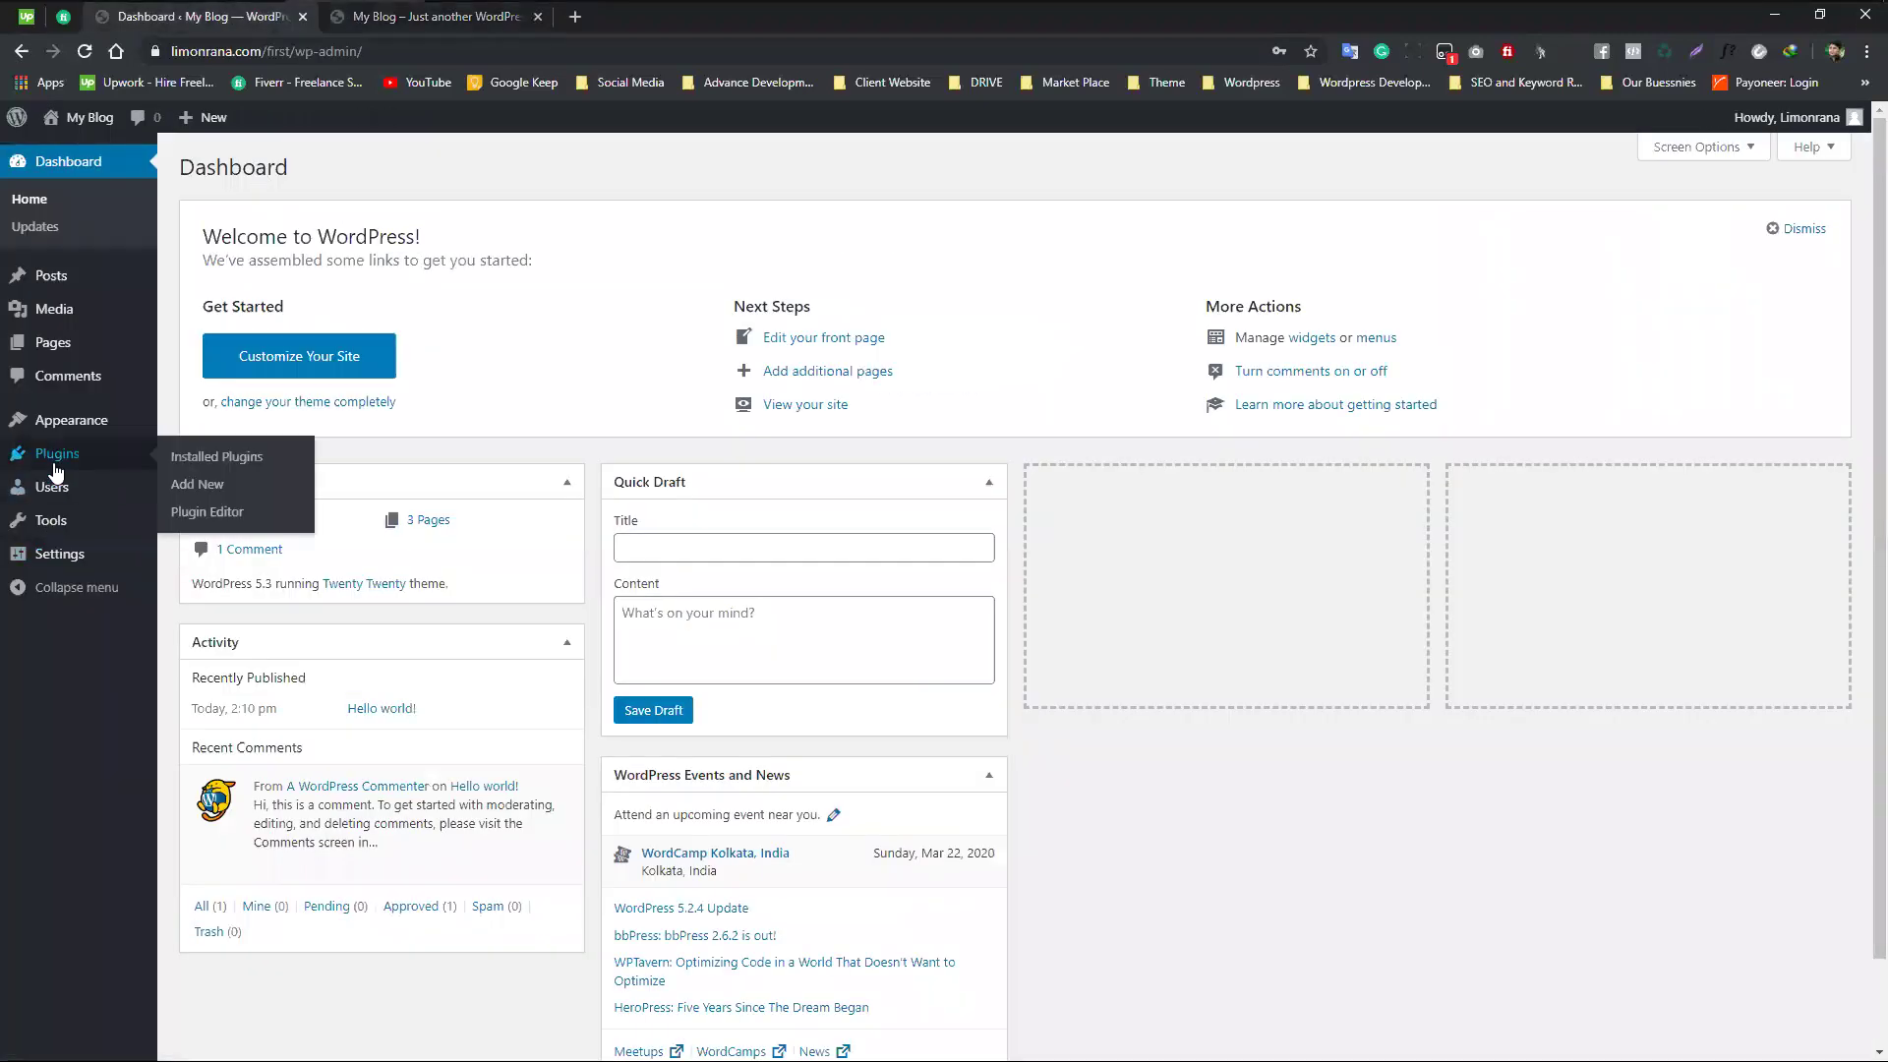
pyautogui.click(204, 458)
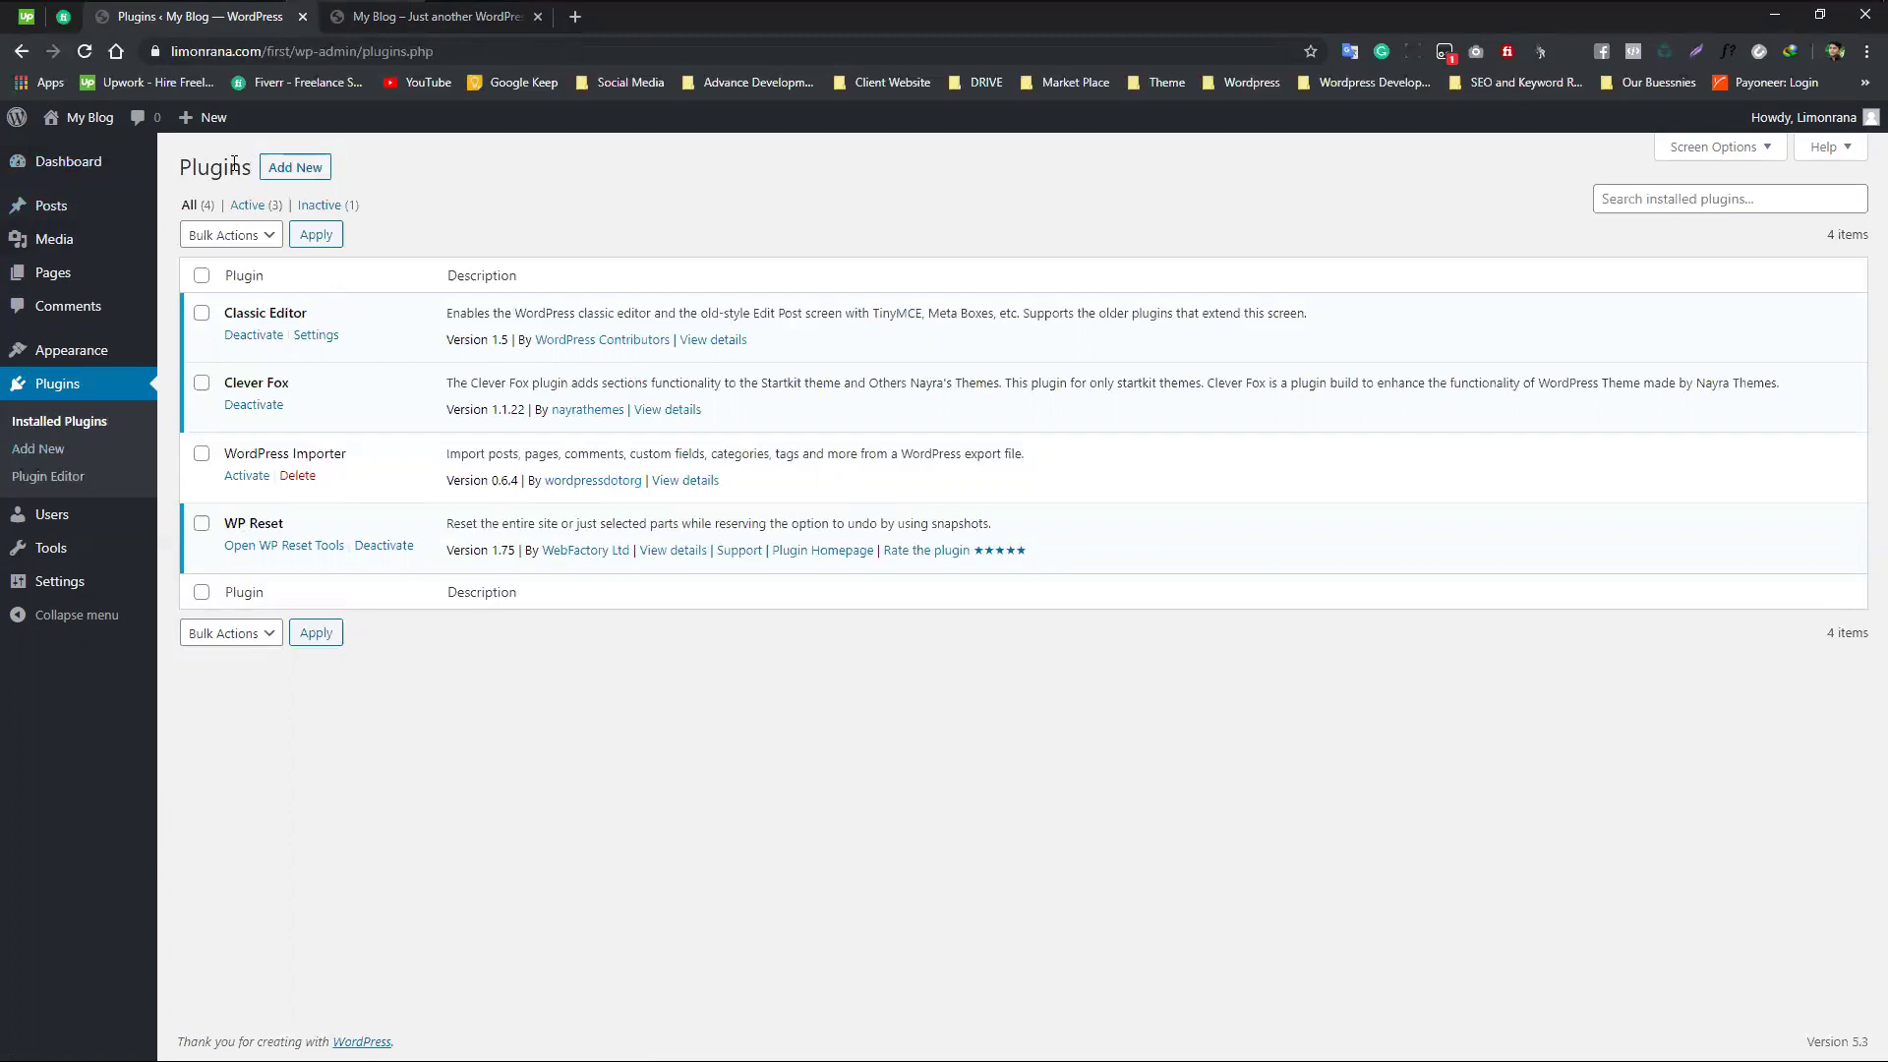
pyautogui.moveTo(183, 171); pyautogui.dragTo(400, 173)
pyautogui.click(346, 179)
pyautogui.moveTo(180, 169); pyautogui.dragTo(249, 160)
pyautogui.click(250, 142)
pyautogui.moveTo(316, 320); pyautogui.dragTo(222, 316)
pyautogui.moveTo(438, 187); pyautogui.dragTo(189, 212)
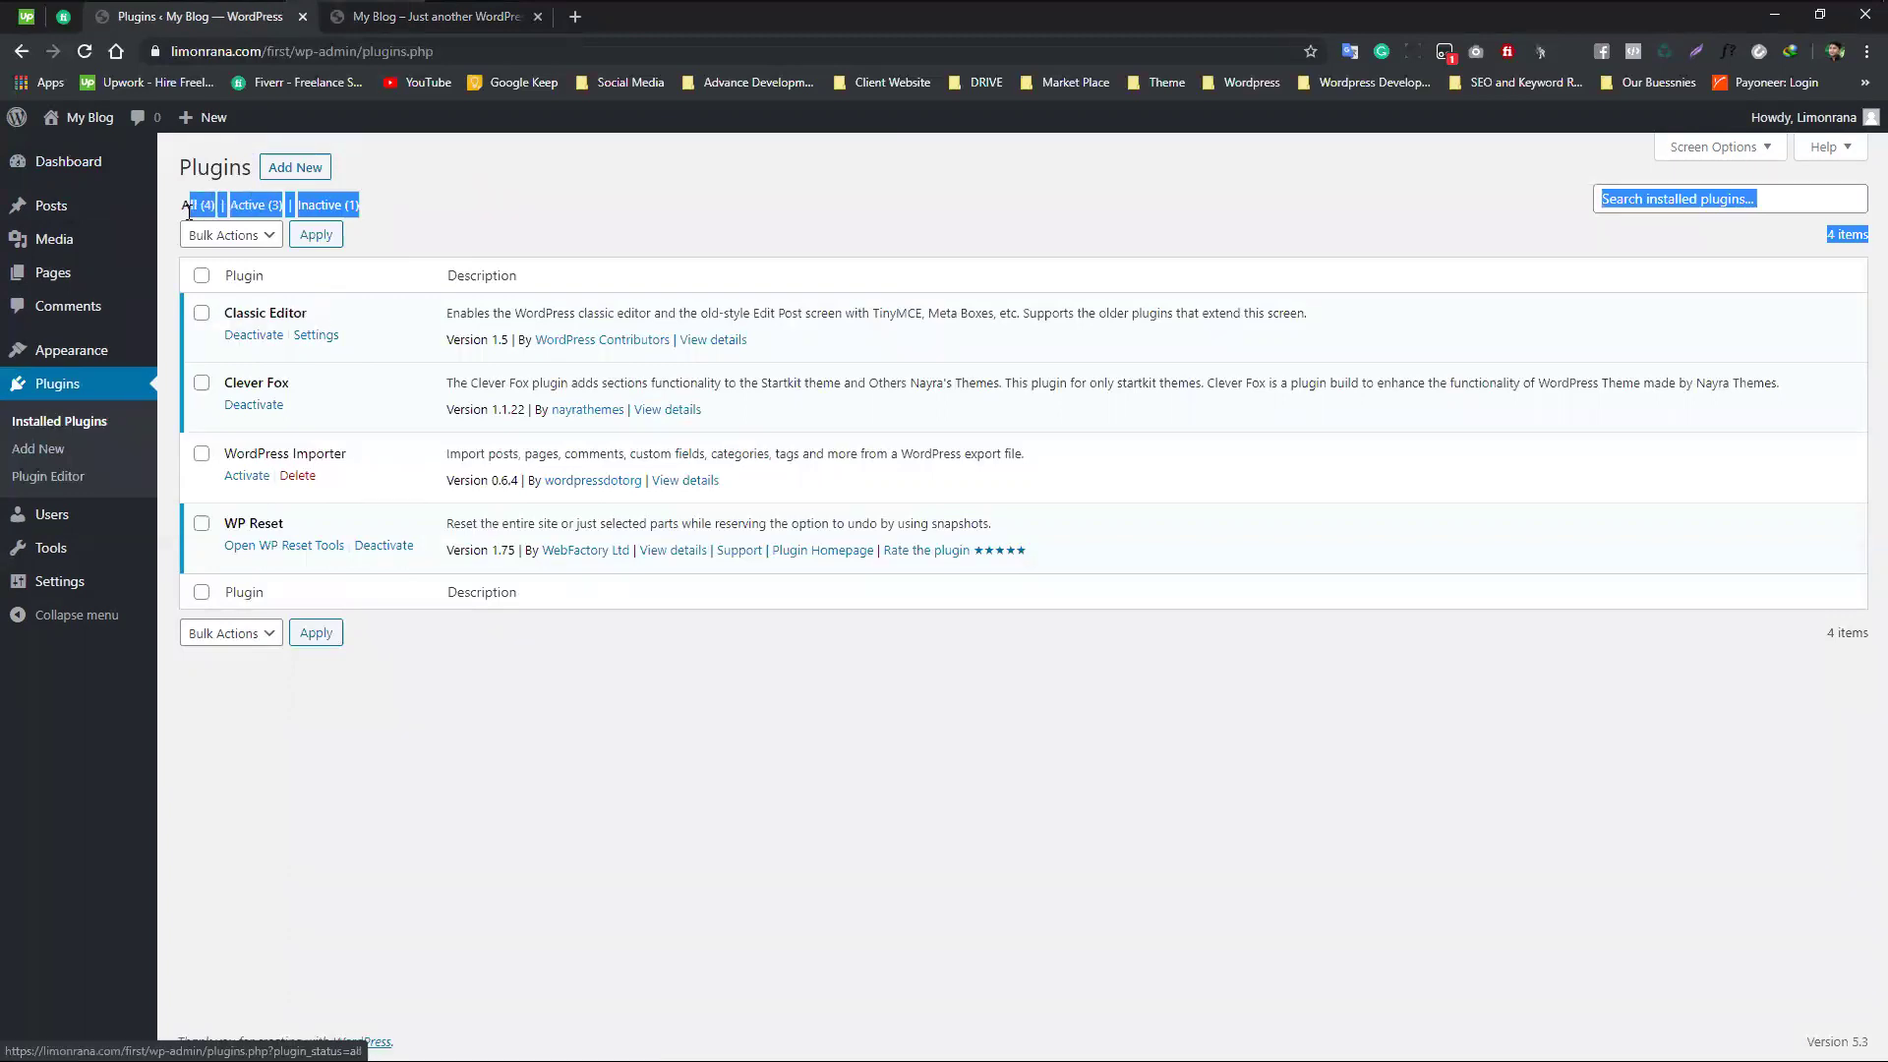
pyautogui.click(460, 197)
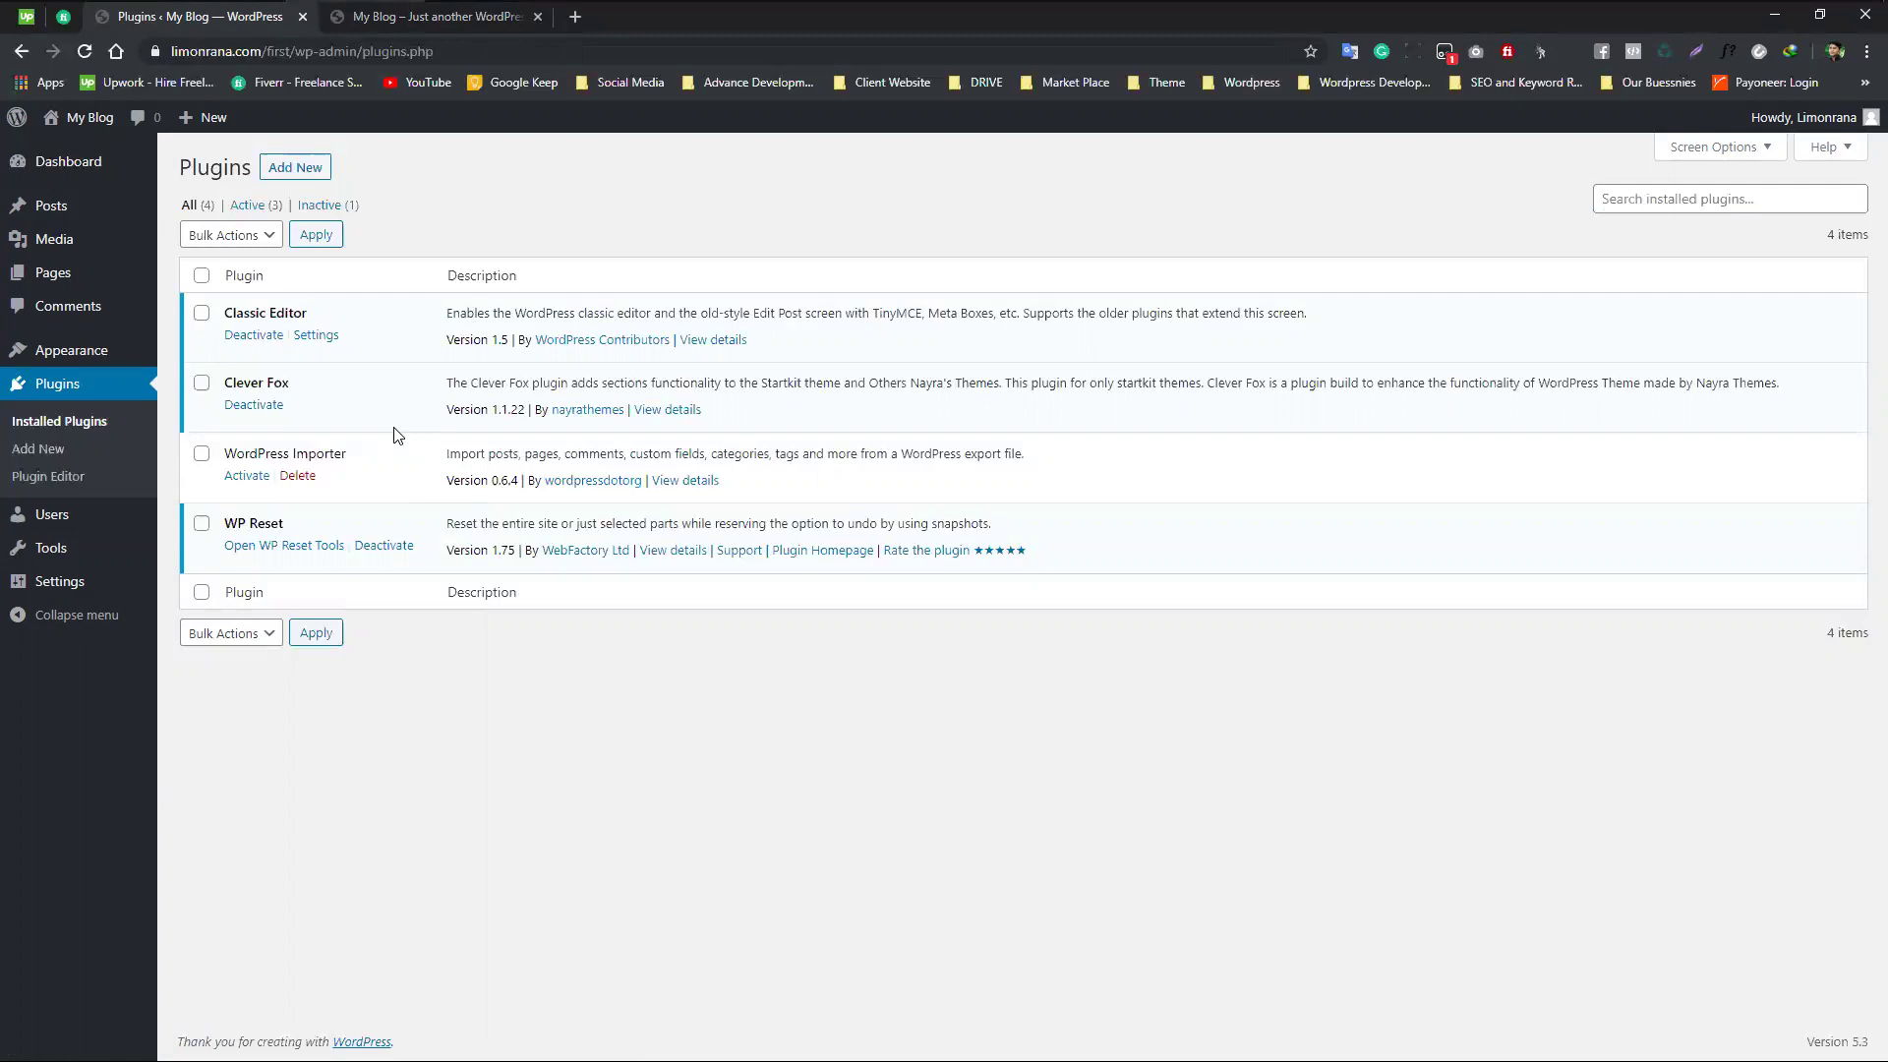
# - Open the site's Themes management page in a new browser tab and switch to it
pyautogui.moveTo(138, 356)
pyautogui.middleClick(194, 358)
pyautogui.moveTo(601, 17); pyautogui.dragTo(462, 22)
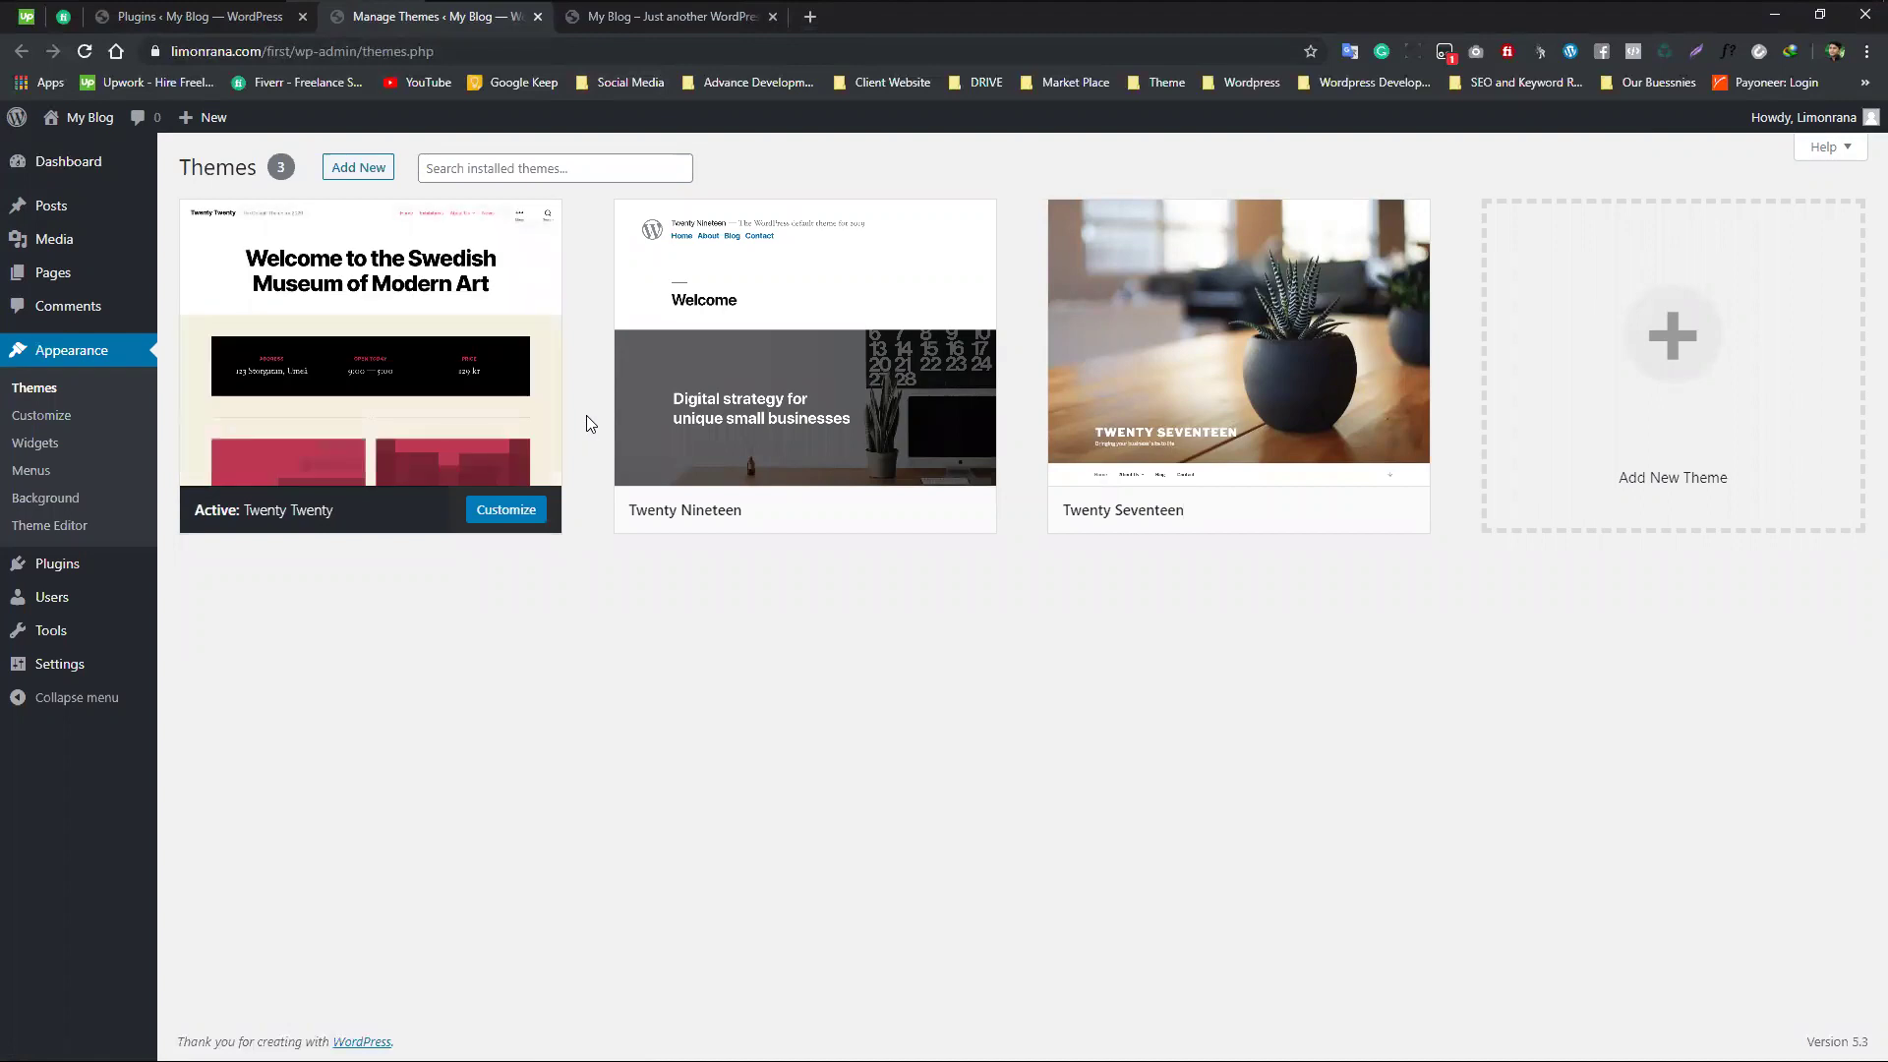
# - View the Twenty Twenty theme's details, close them and open the page for adding new themes
pyautogui.click(408, 359)
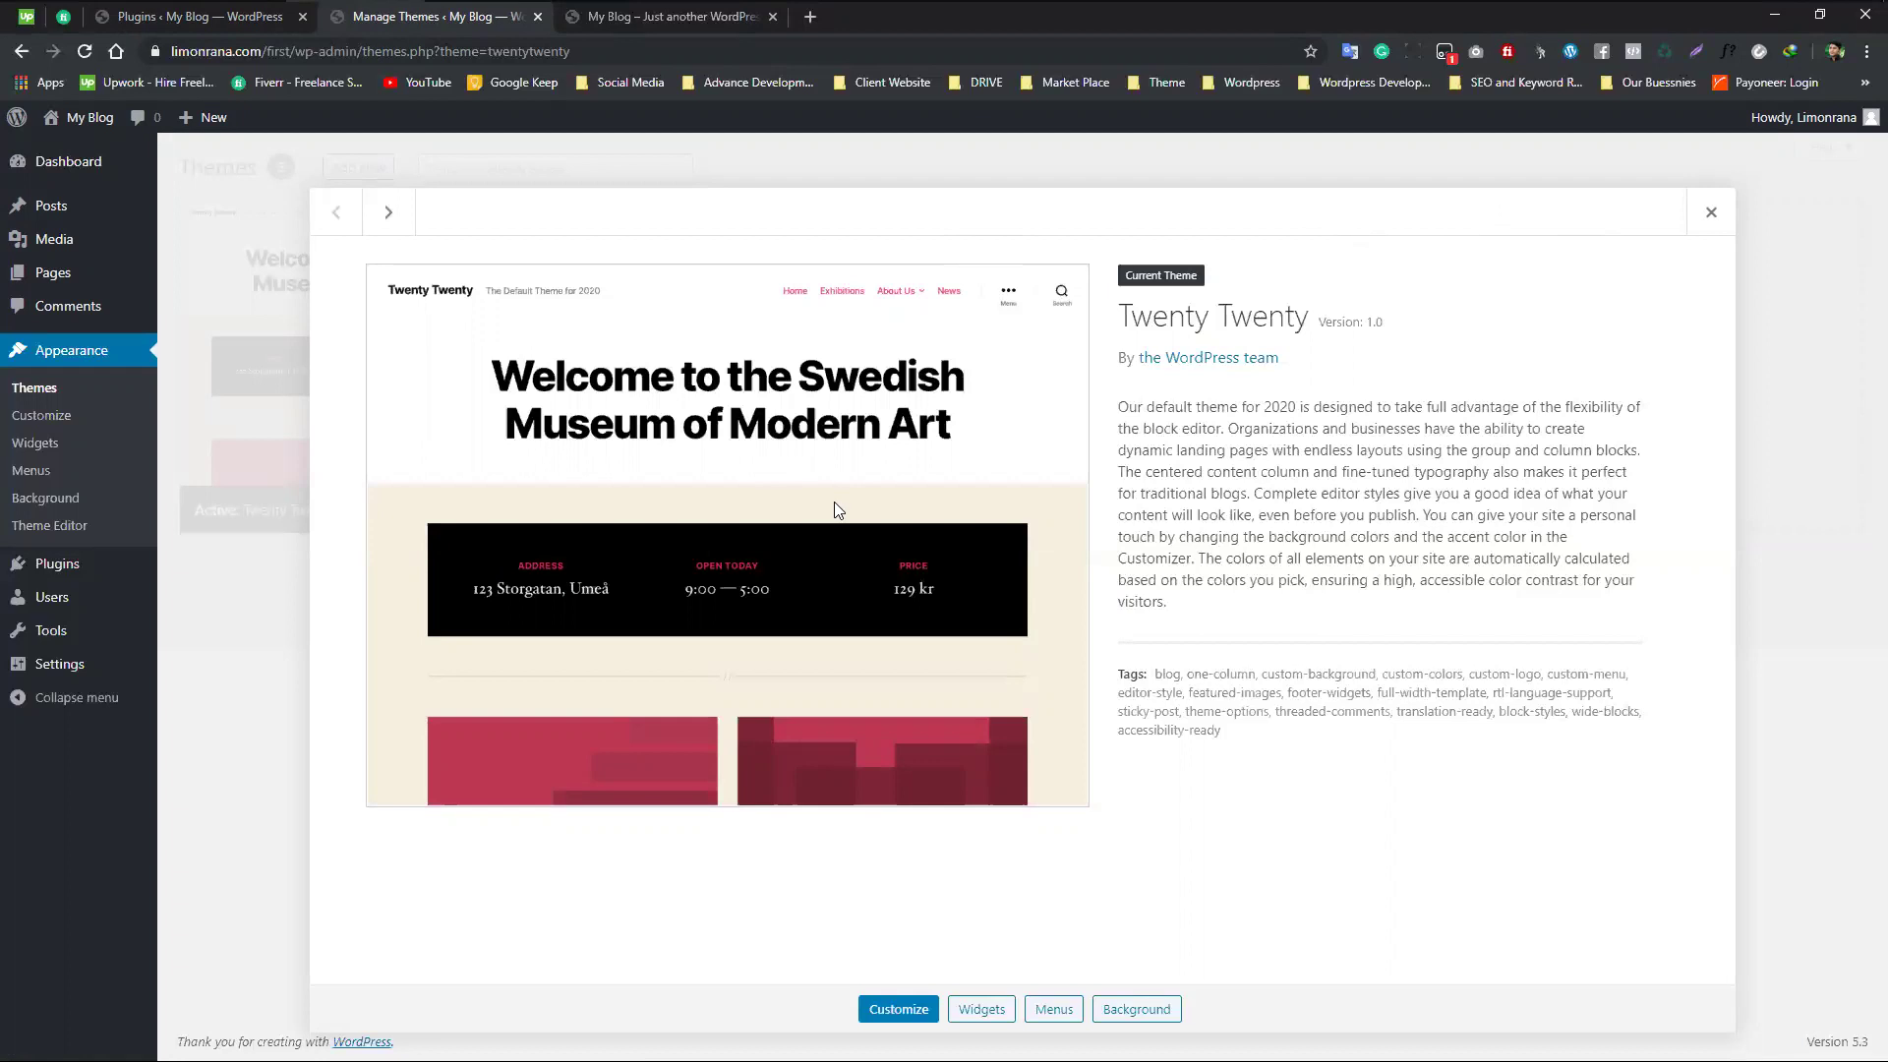
pyautogui.moveTo(81, 582)
pyautogui.click(1710, 216)
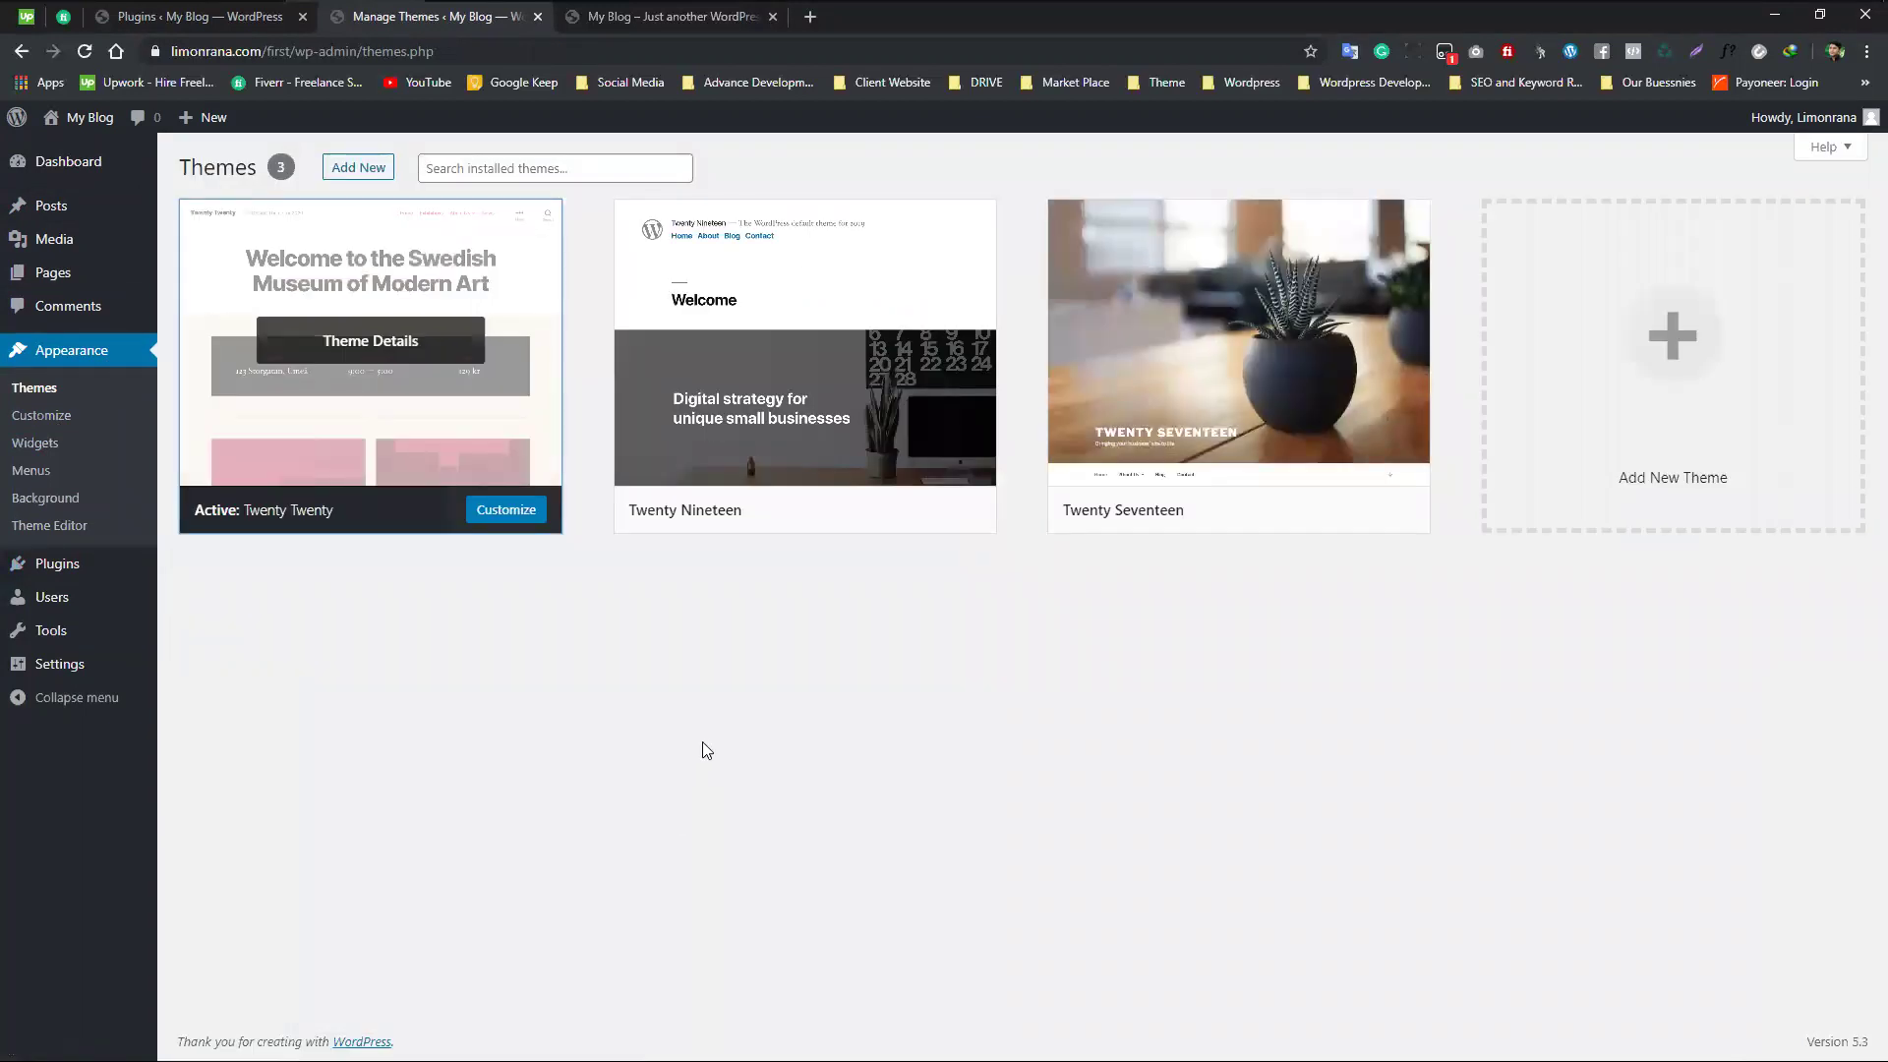
pyautogui.click(362, 169)
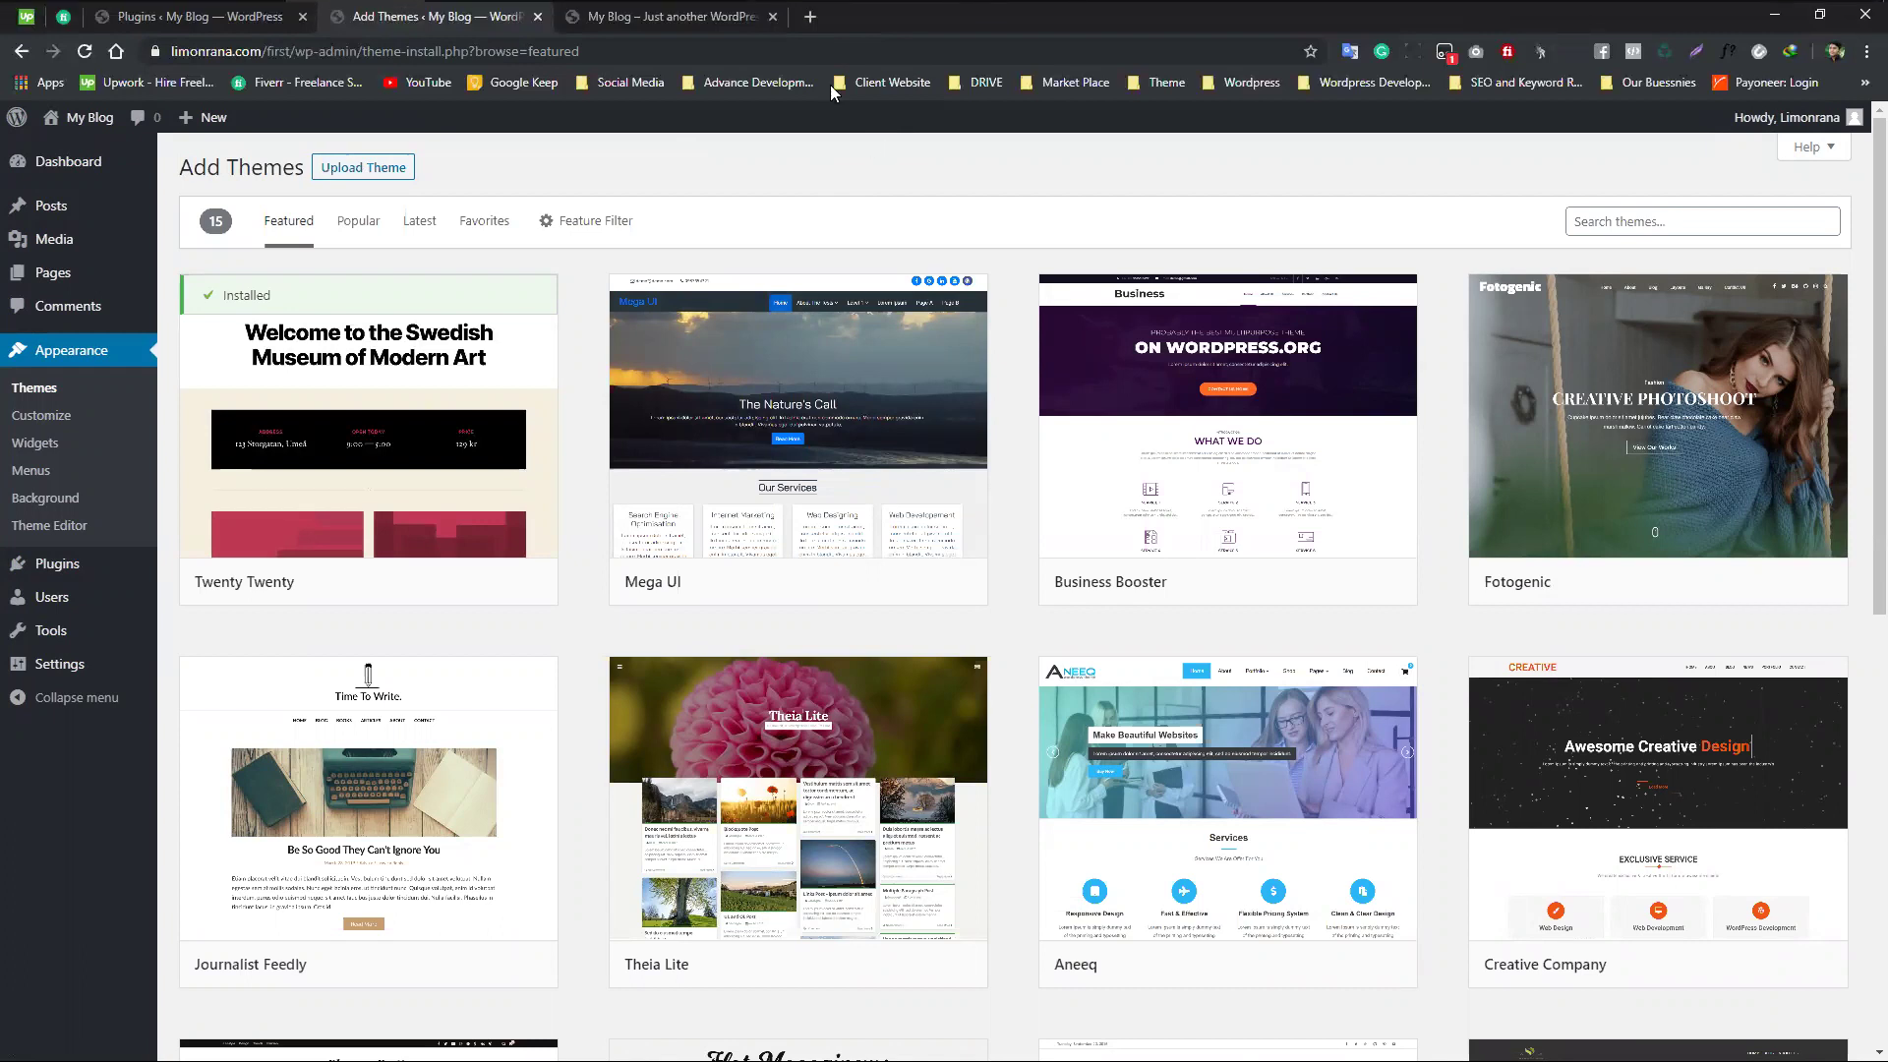
# - Search Google for "betheme demo" in a new tab and open the "BeTheme - Muffin Group" result in another tab
pyautogui.hotkey('ctrl', 't')
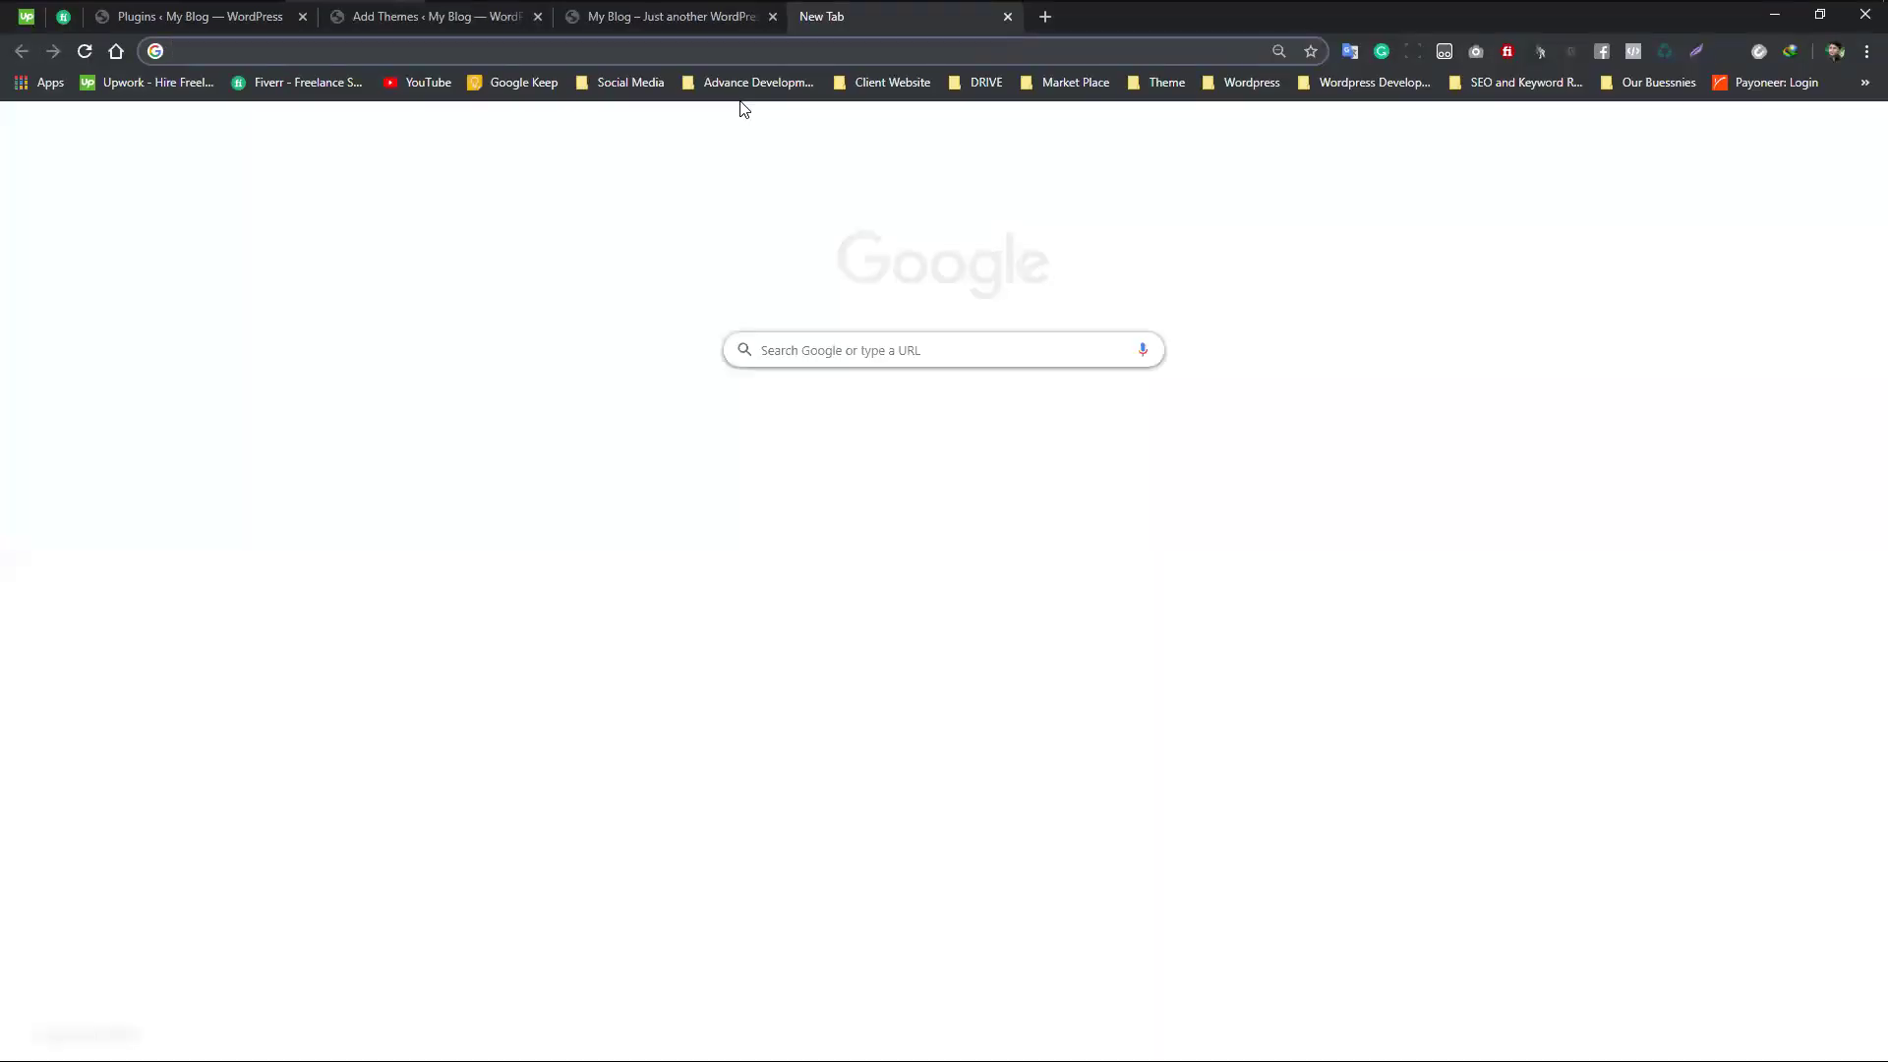
pyautogui.write('a')
pyautogui.press('BackSpace')
pyautogui.press('BackSpace')
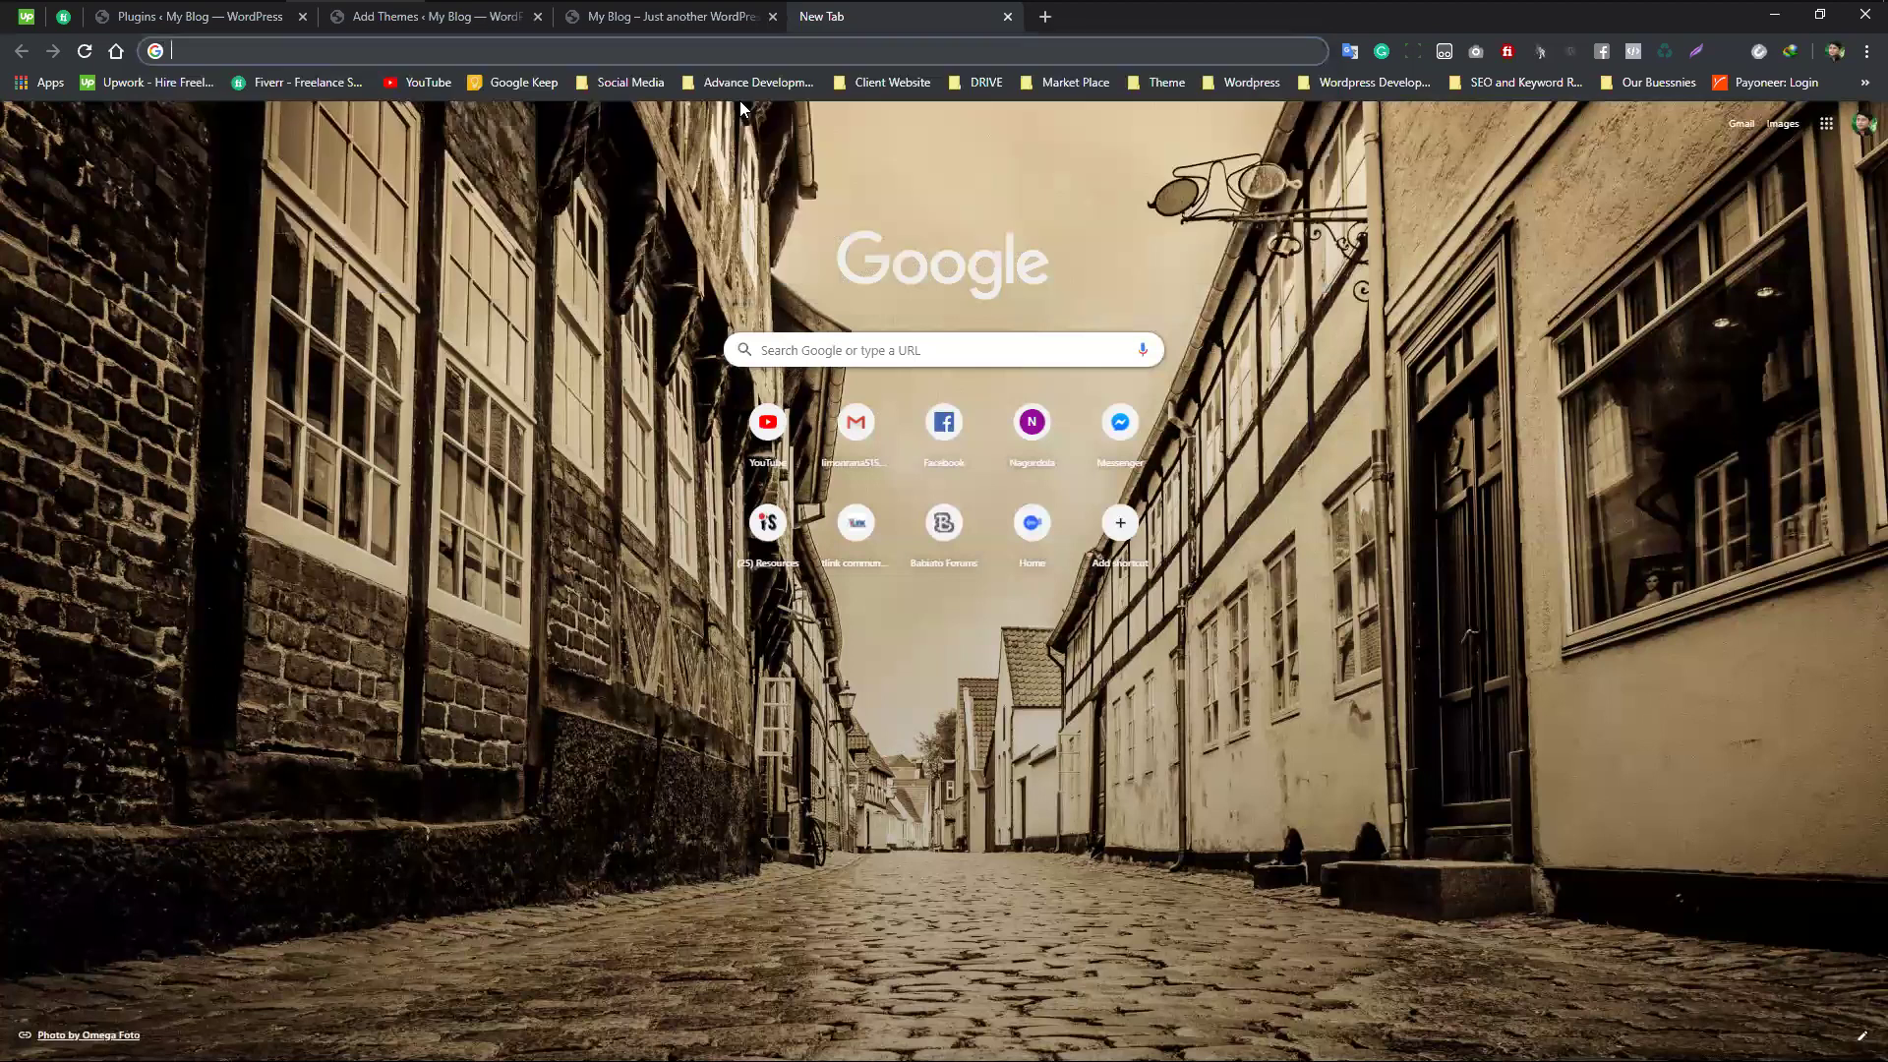
pyautogui.write('betheme')
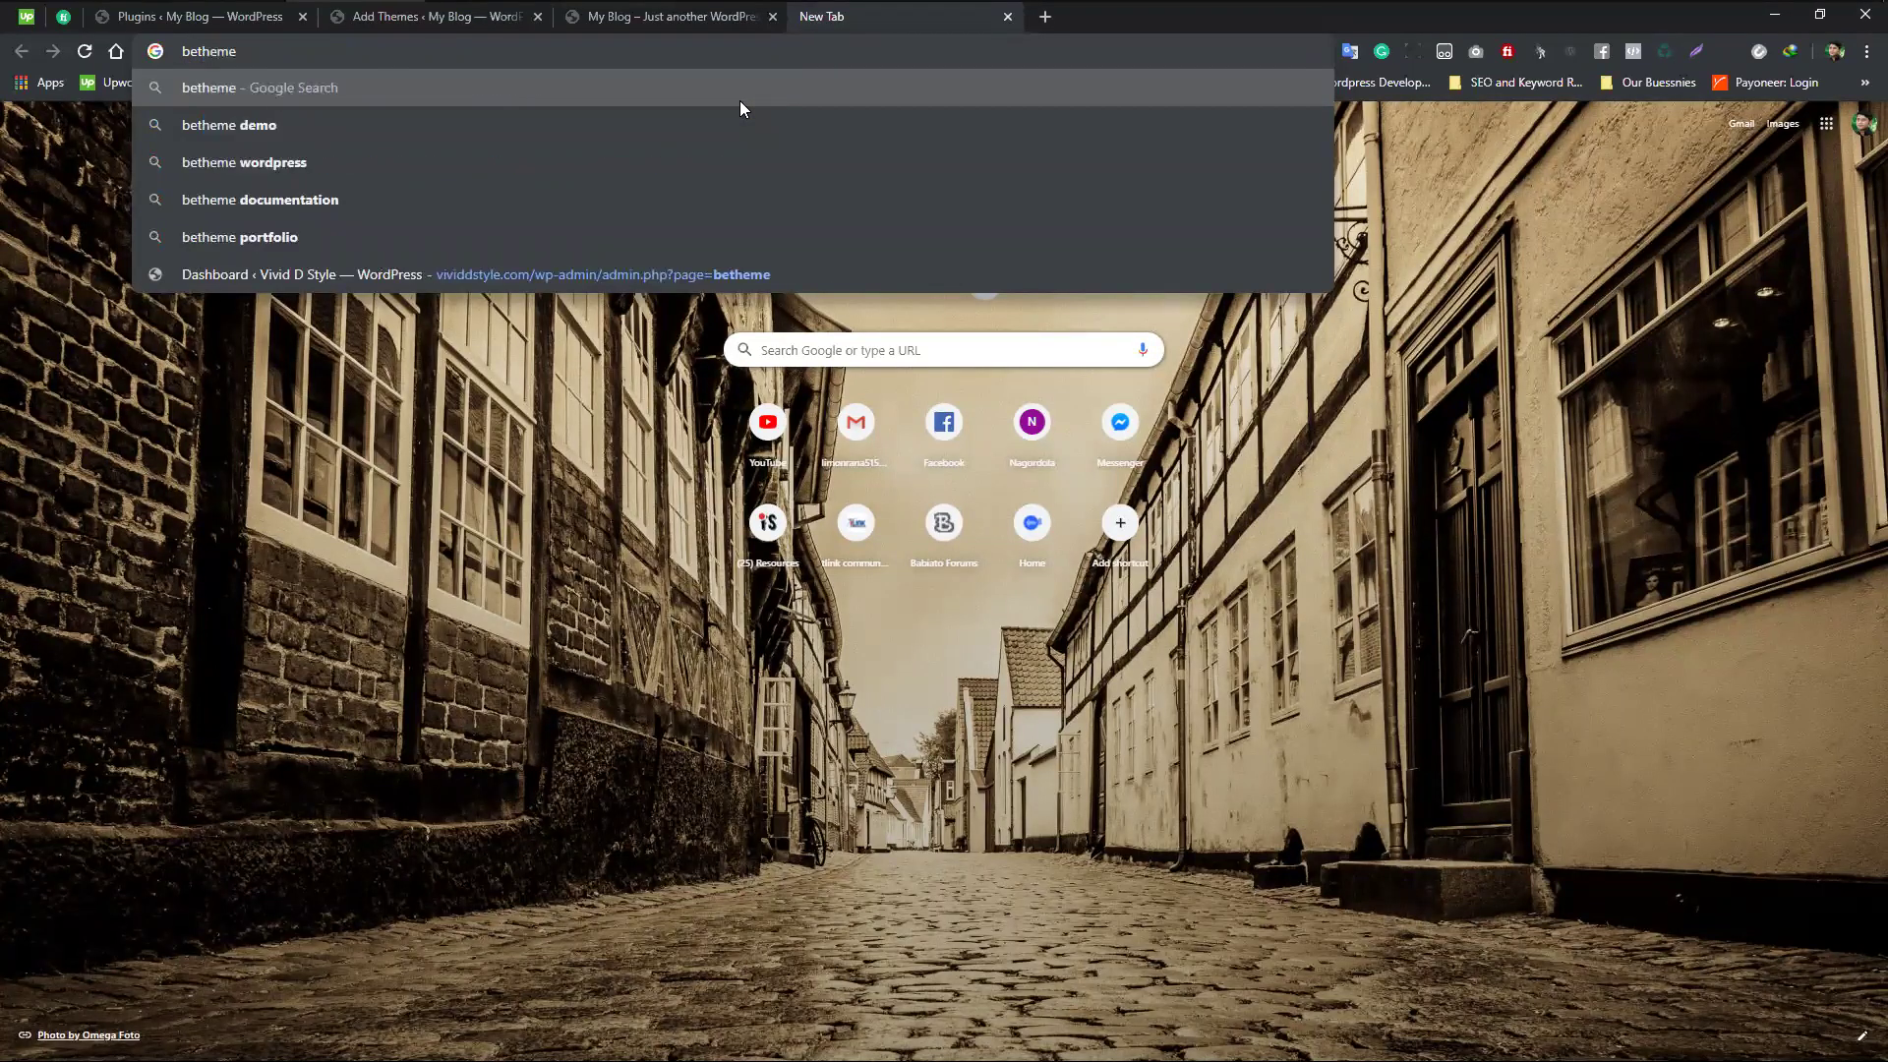
pyautogui.press('Down')
pyautogui.press('Return')
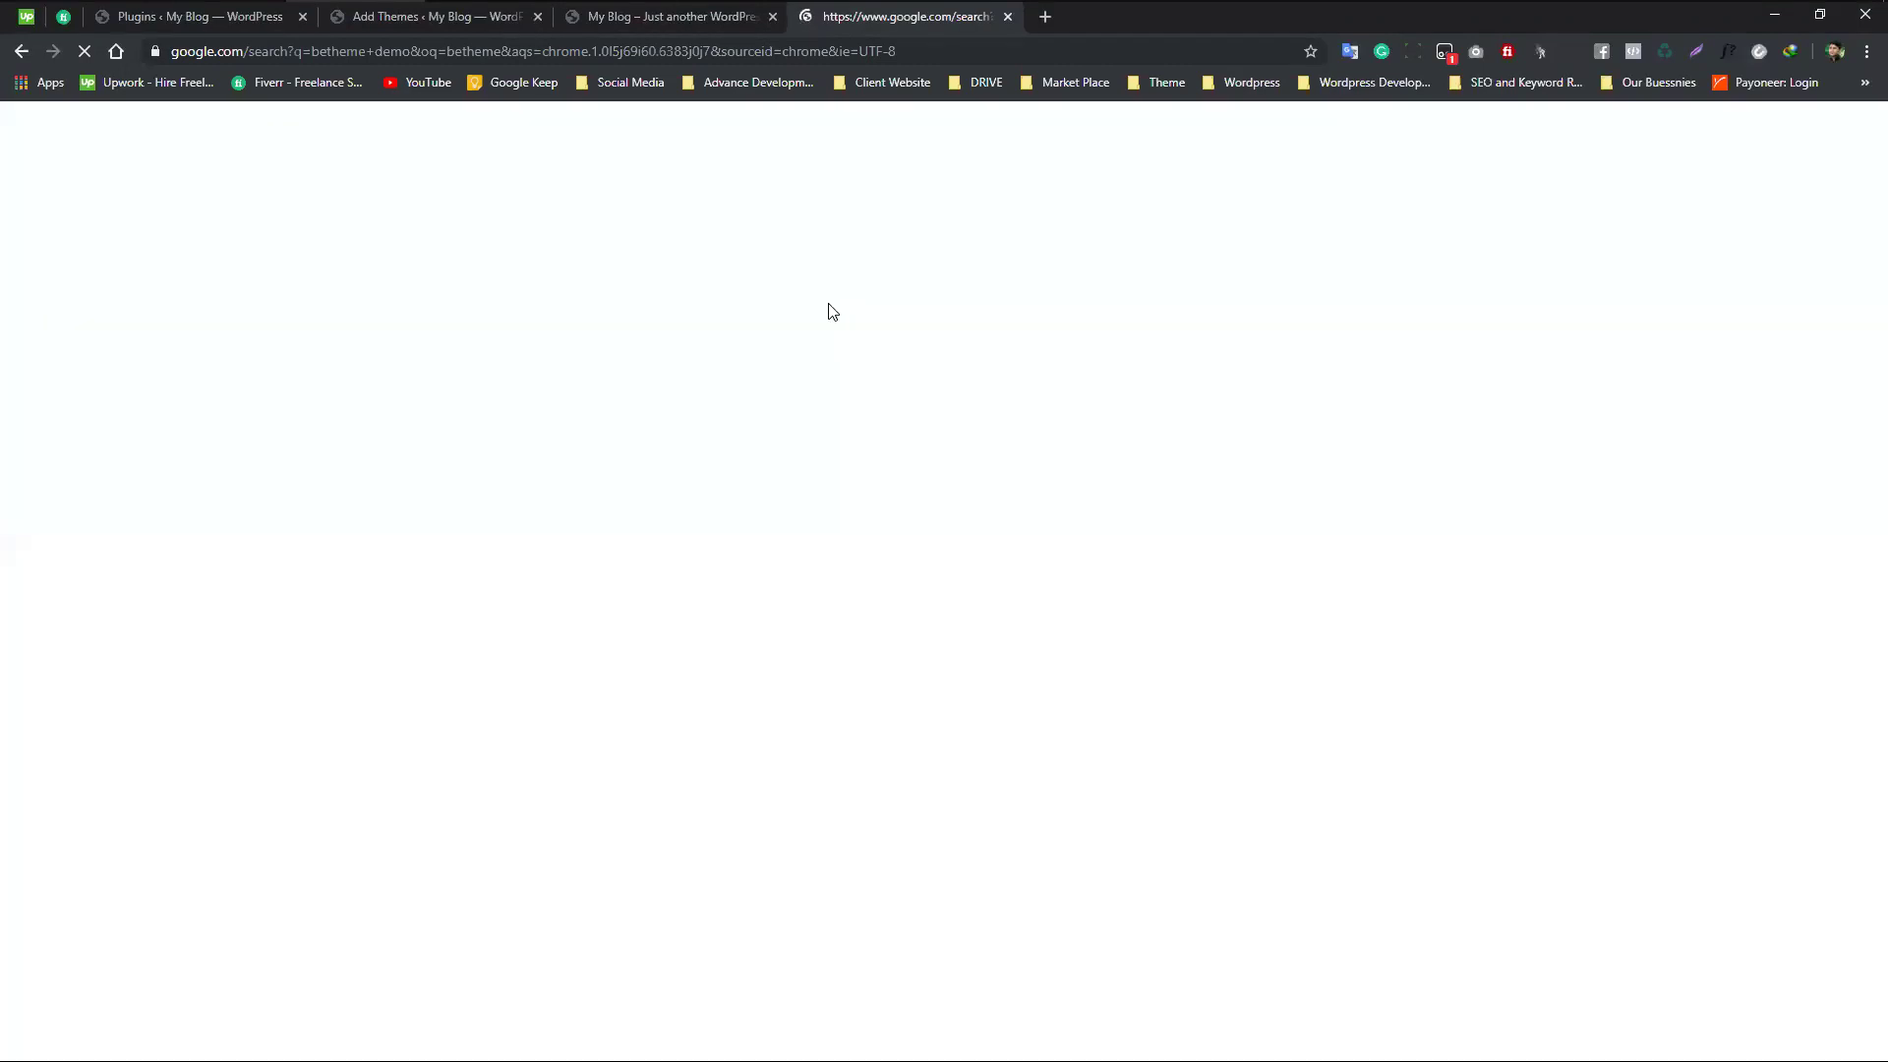
pyautogui.middleClick(309, 291)
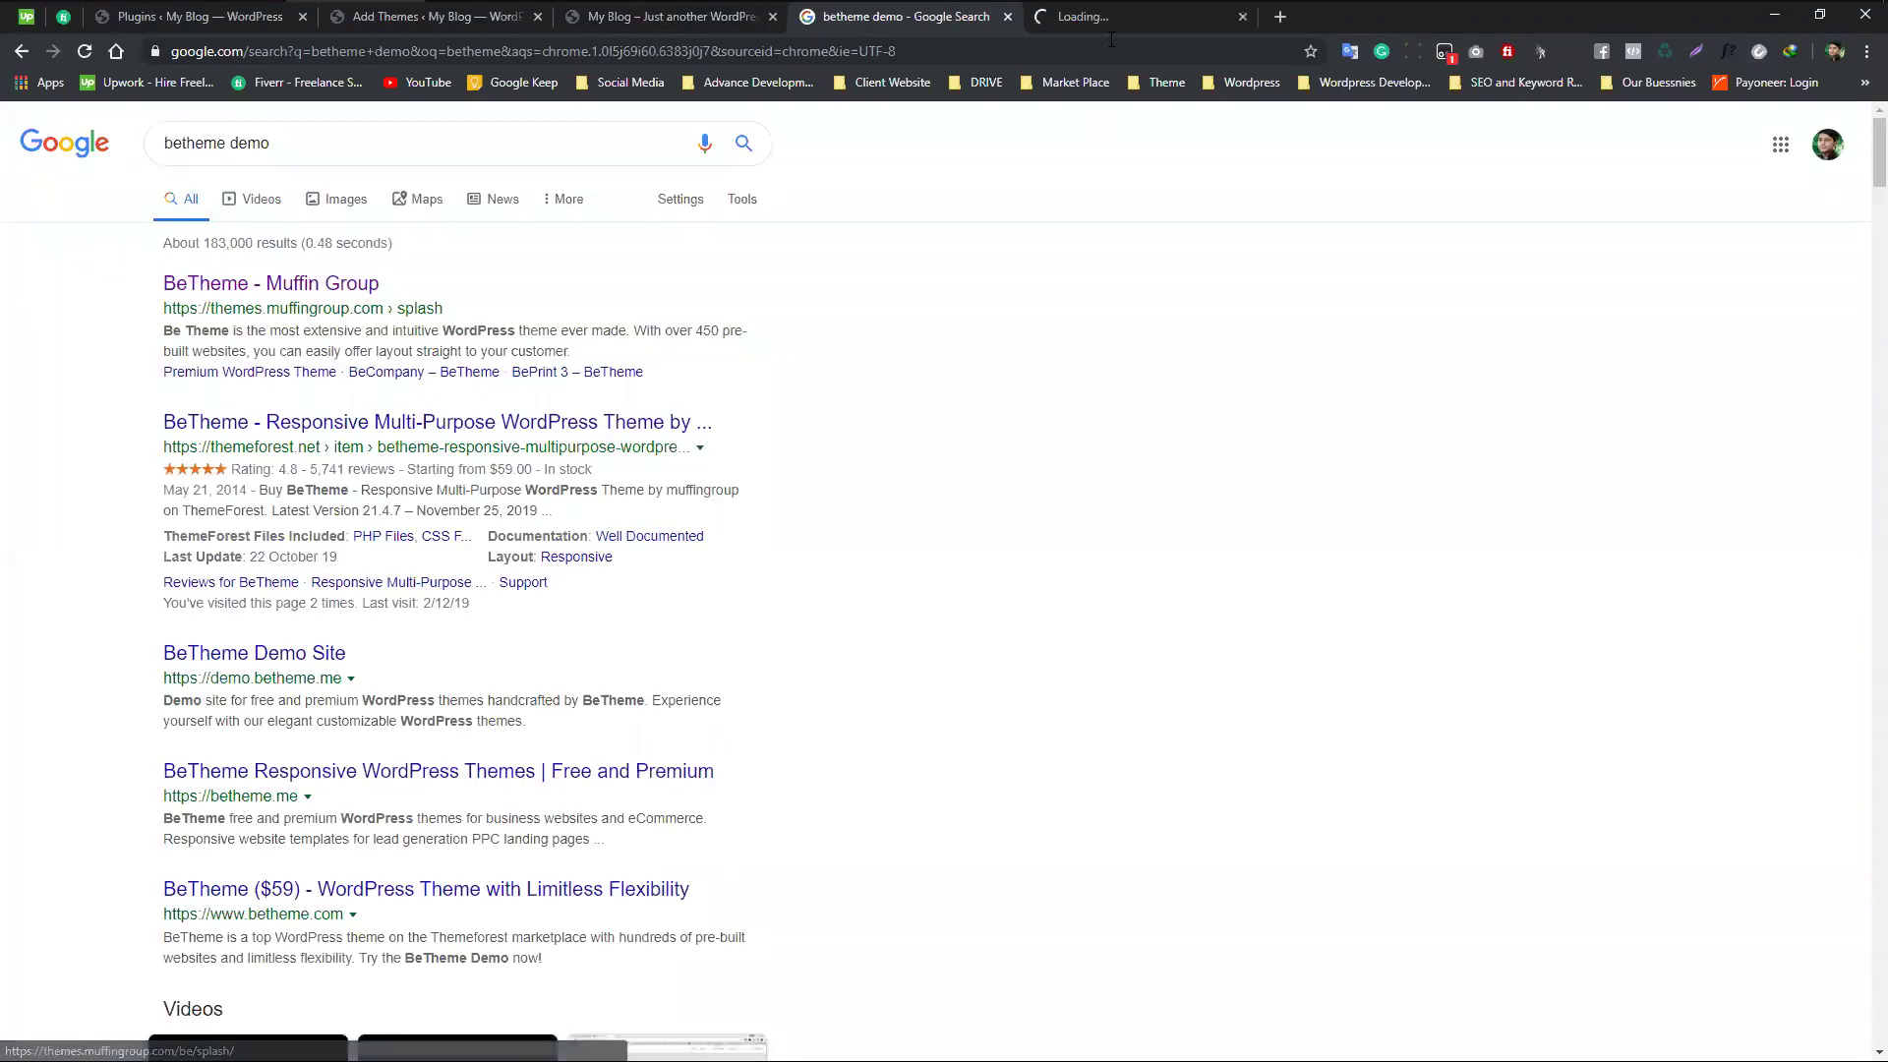
pyautogui.click(1109, 17)
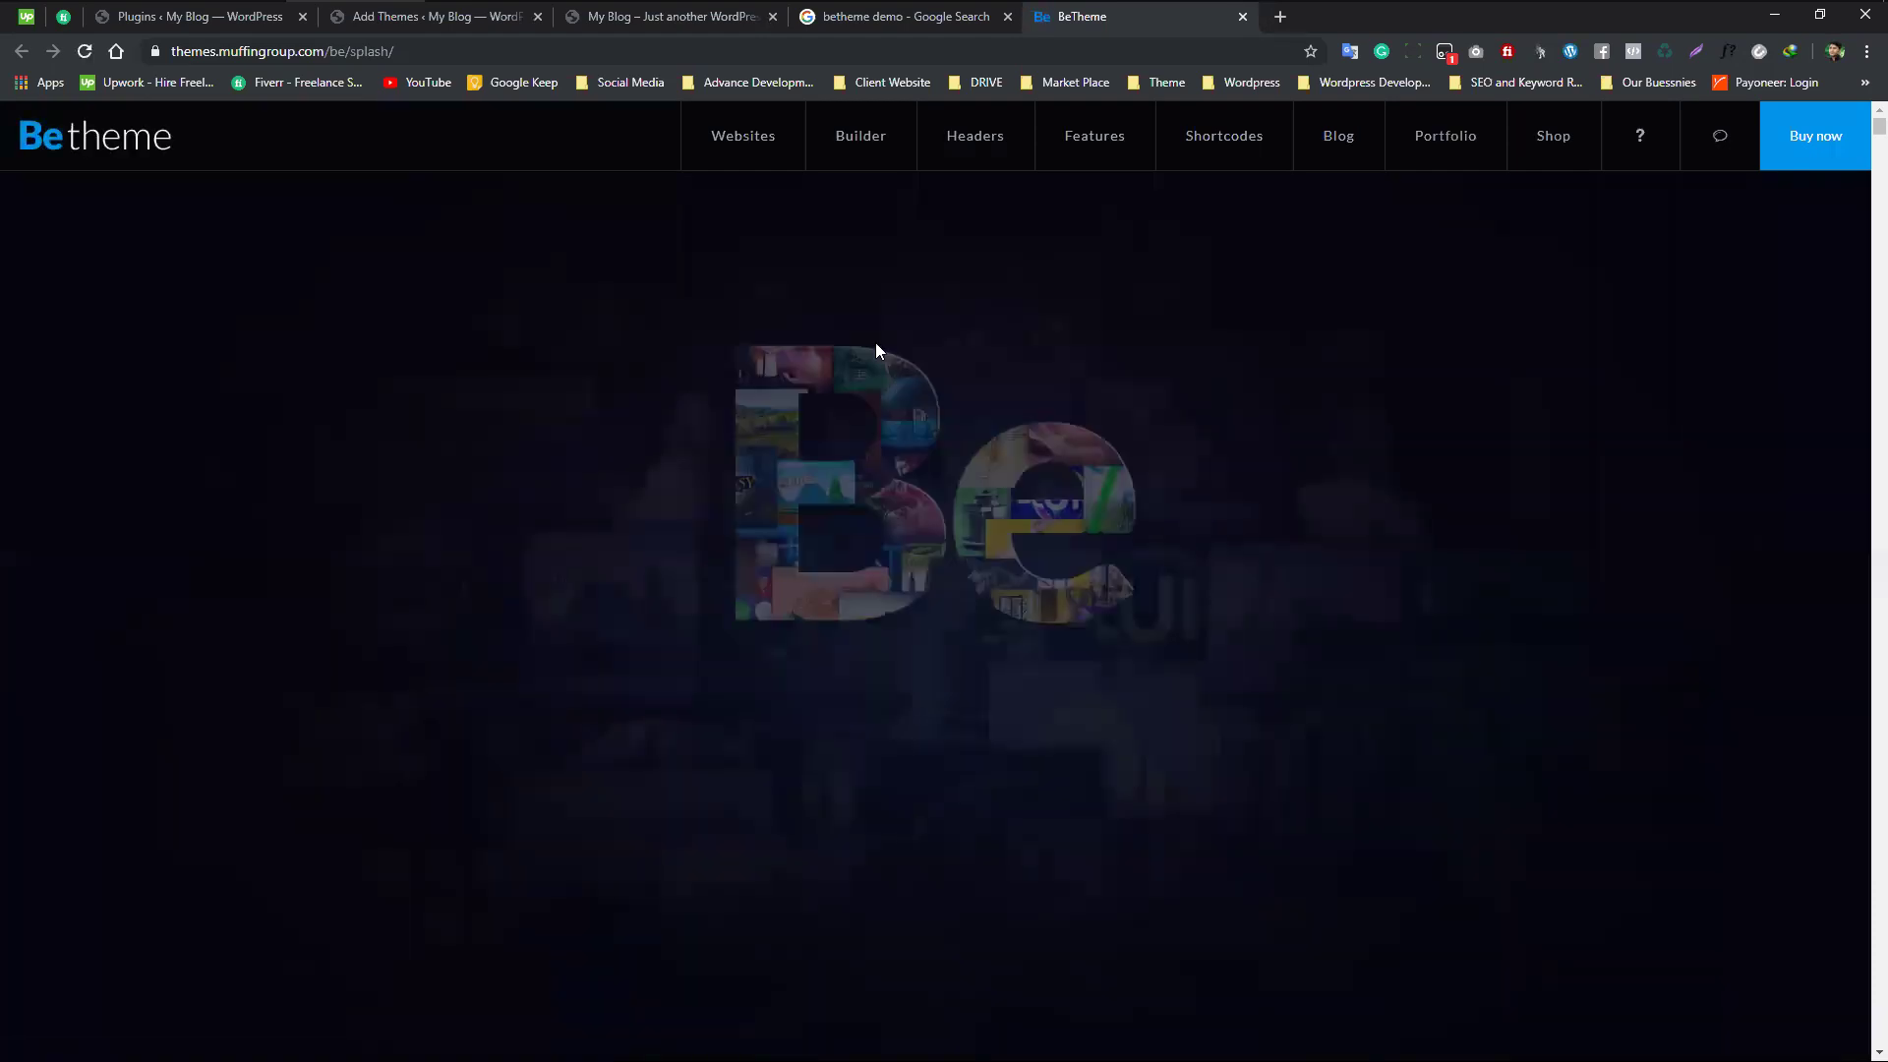
# - Browse BeTheme's pre-built websites and open the Repair 3 and Kindergarten 3 previews in new tabs
pyautogui.scroll(-10, 1028, 429)
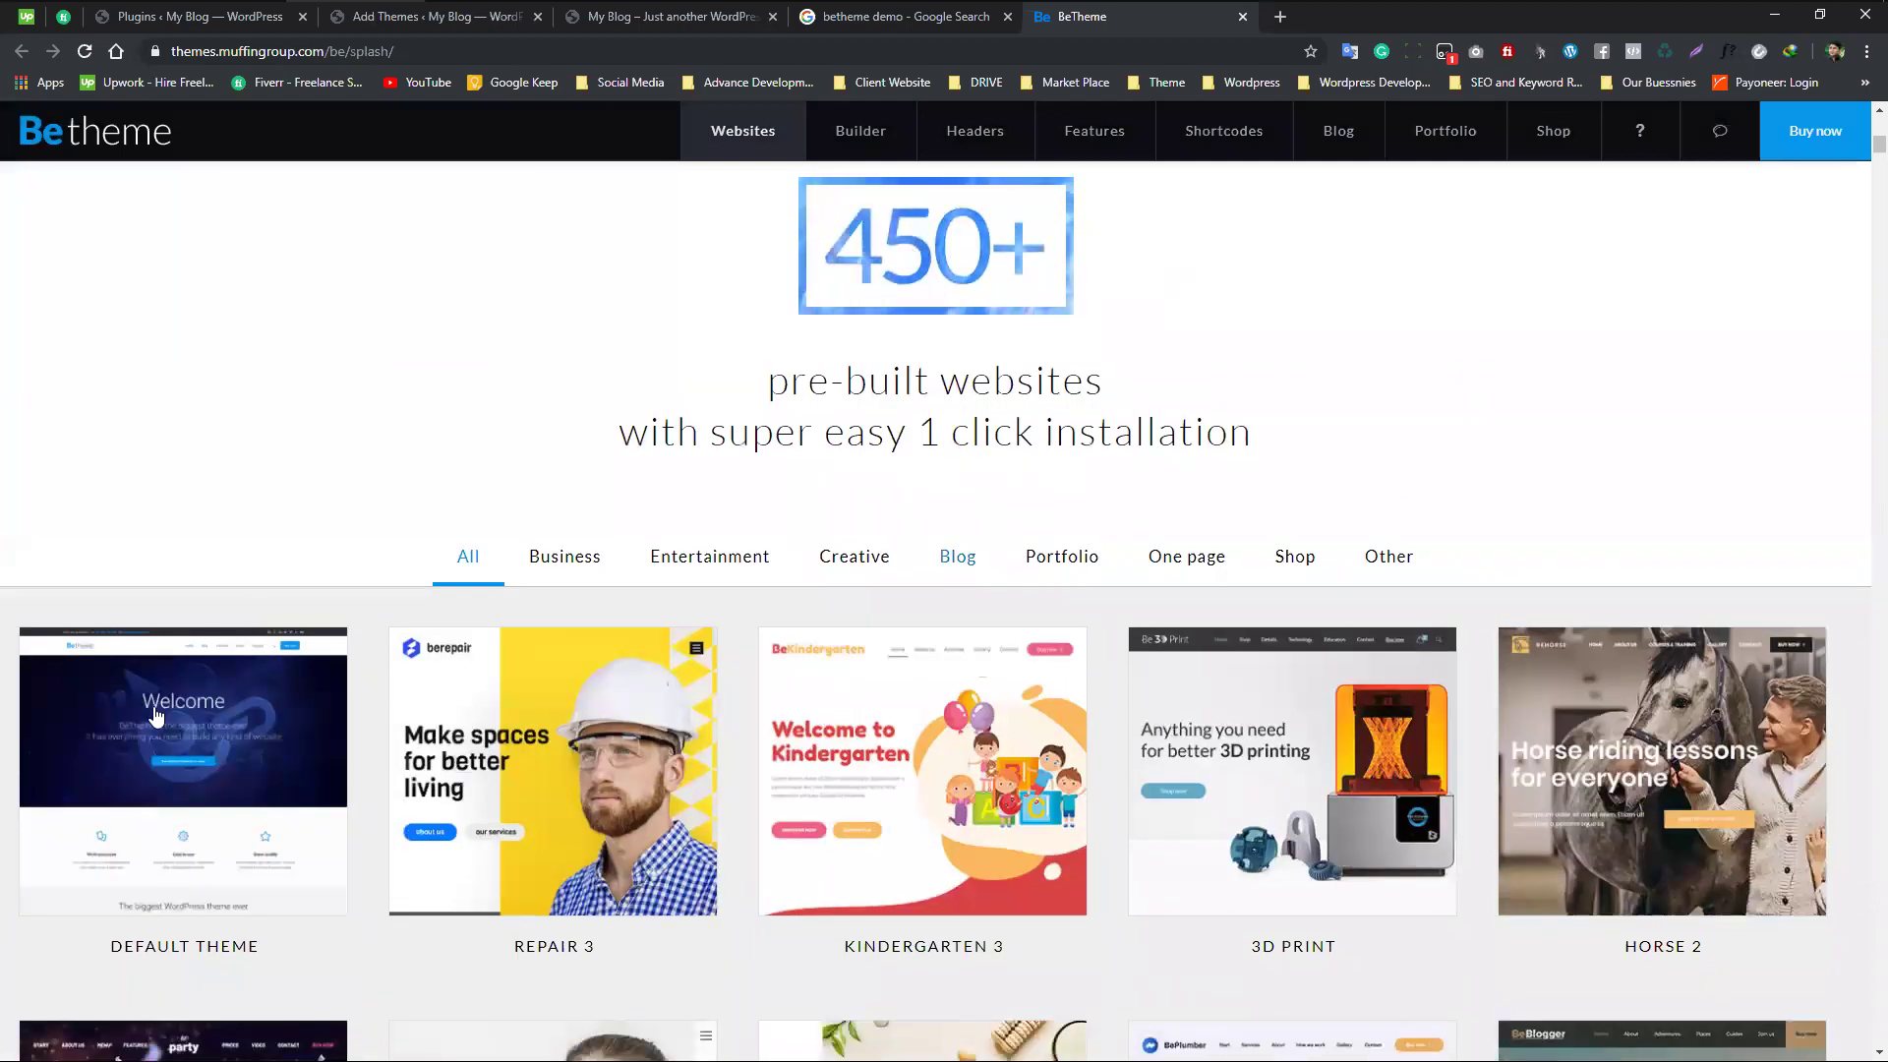
pyautogui.scroll(-1, 1567, 656)
pyautogui.scroll(-5, 286, 662)
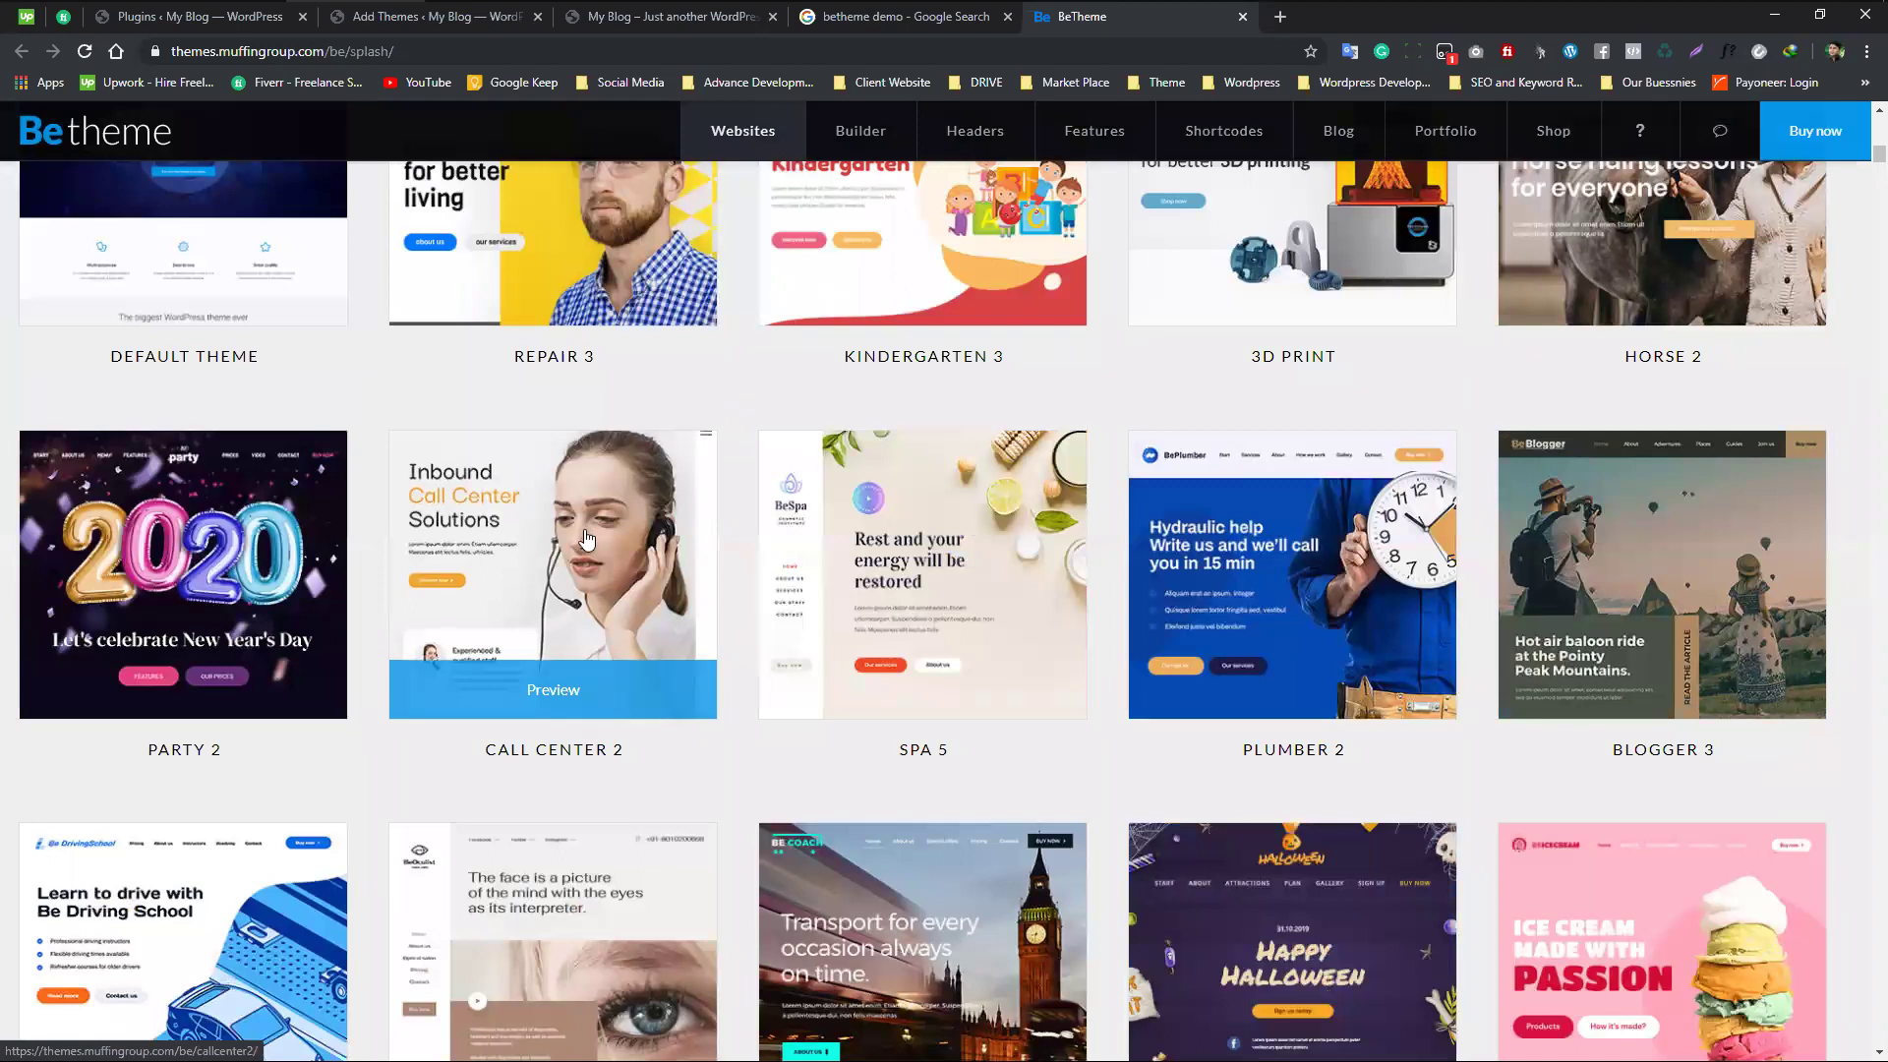
pyautogui.scroll(3, 540, 475)
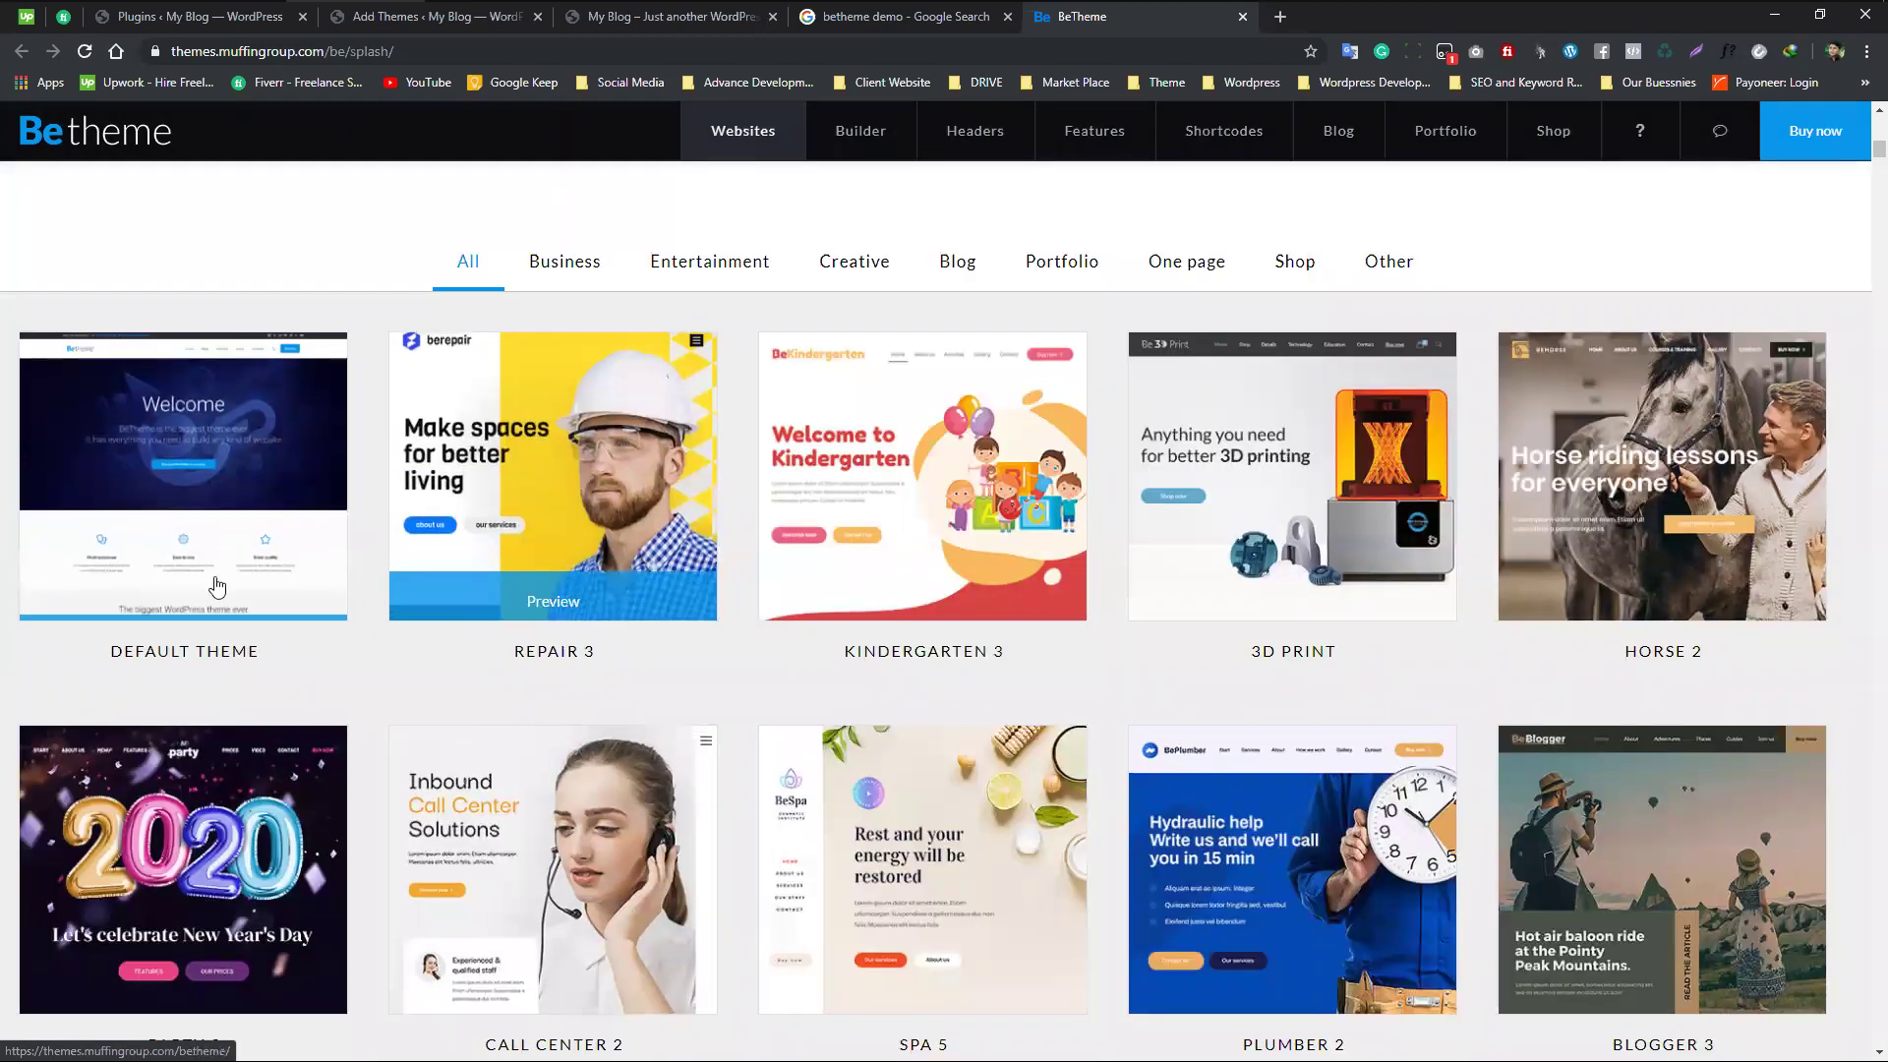
pyautogui.middleClick(555, 602)
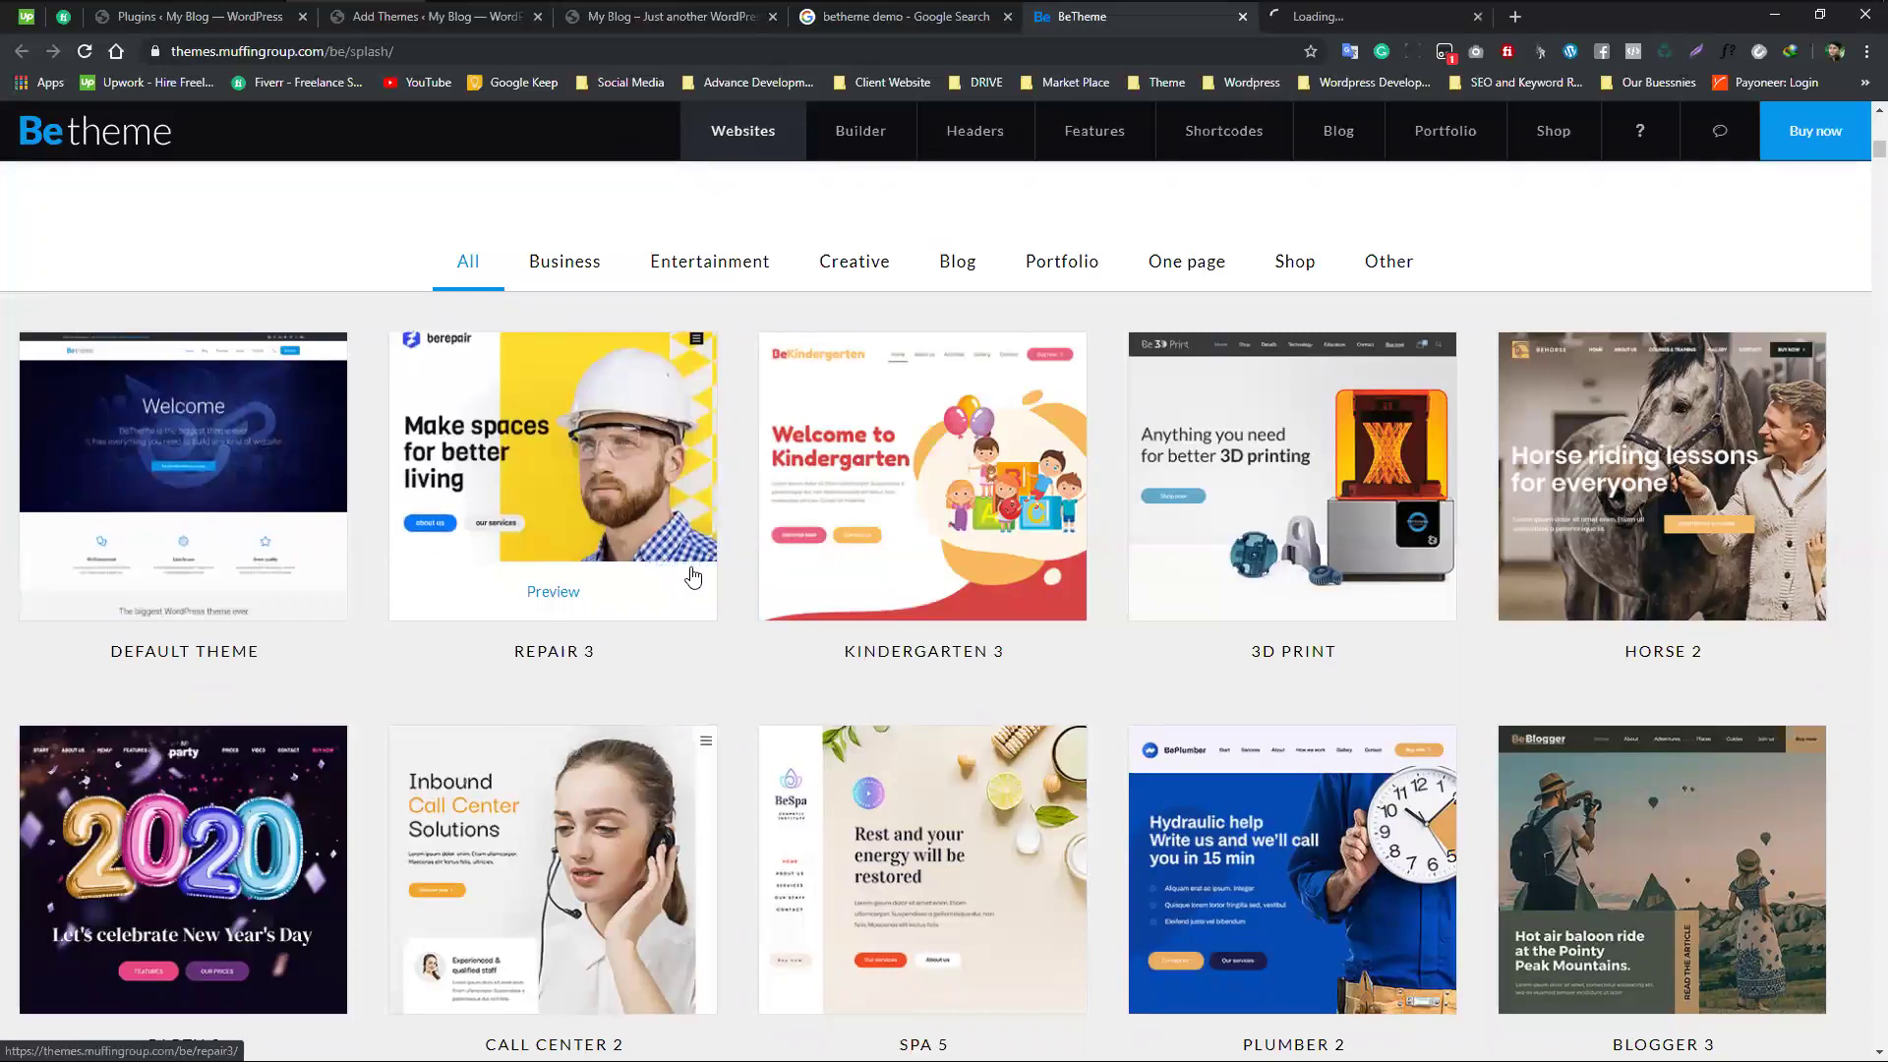
pyautogui.middleClick(950, 602)
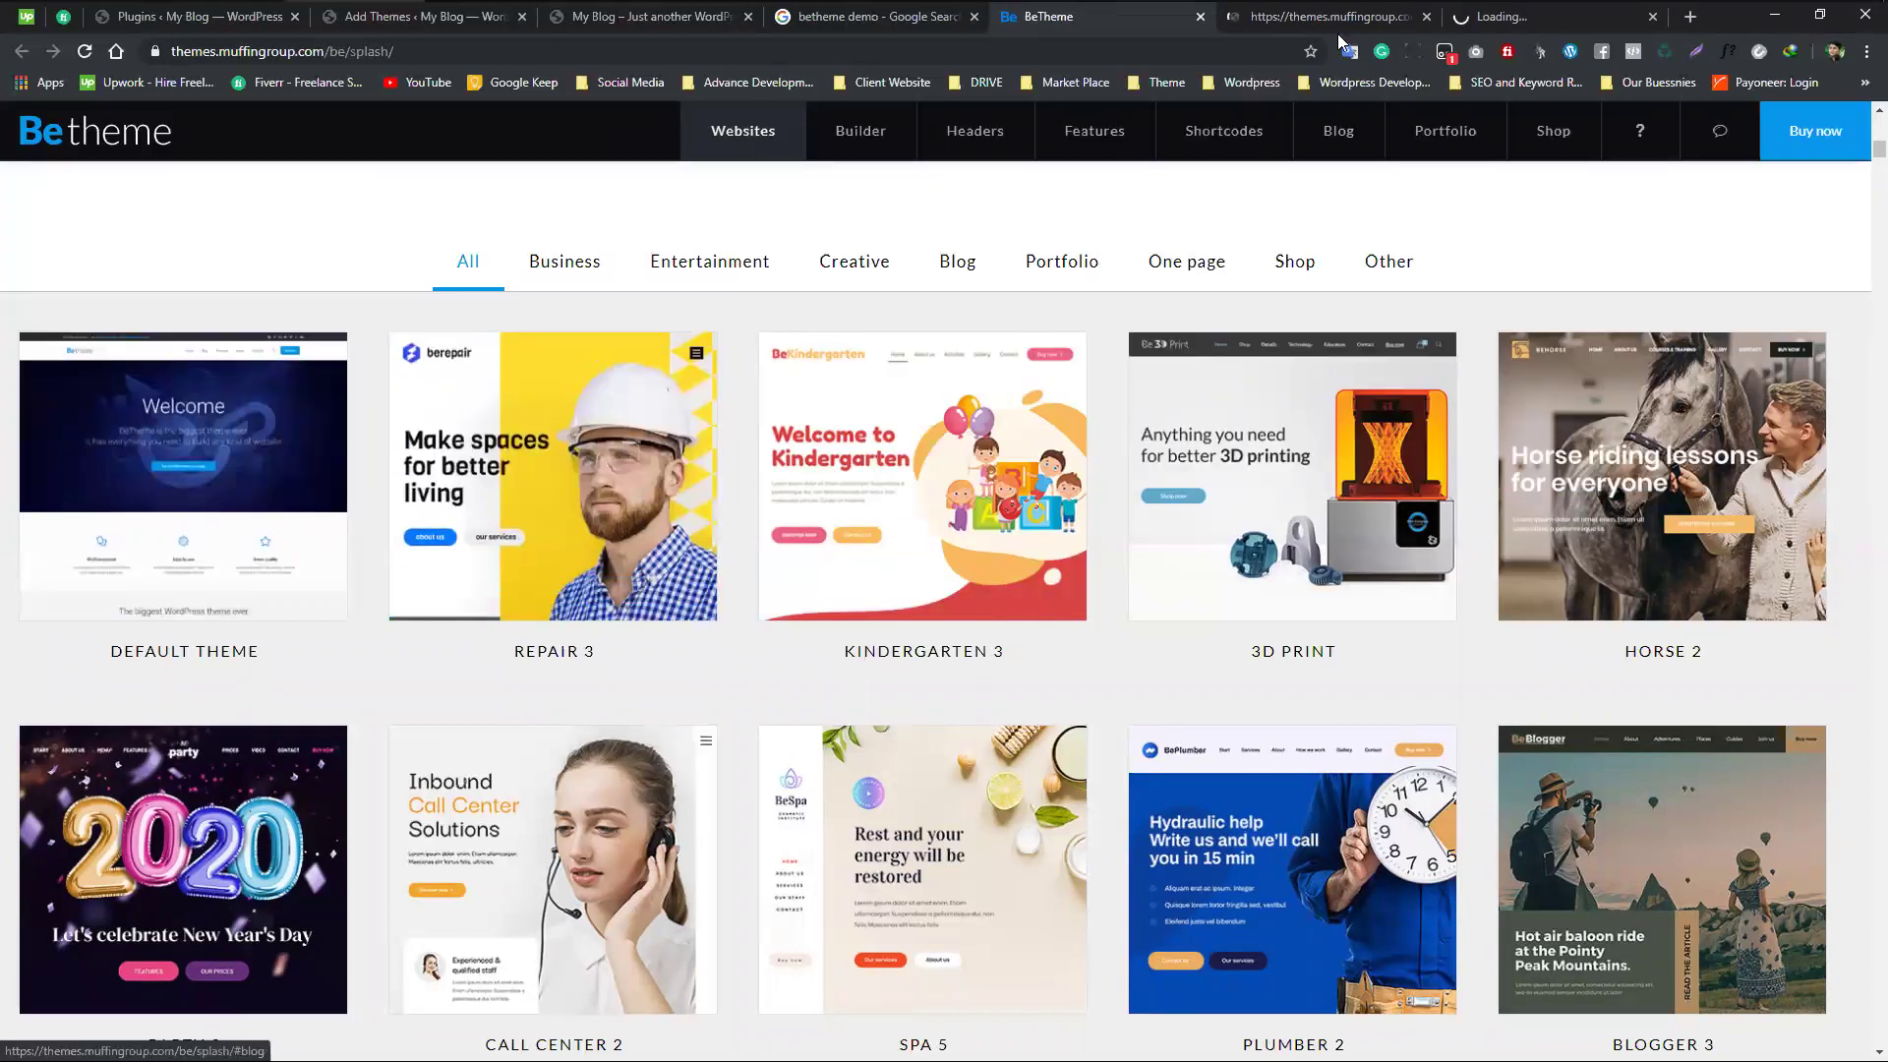
# - Inspect the Repair 3 demo's navigation menu and the Kindergarten 3 demo from its header down to its footer
pyautogui.click(1339, 25)
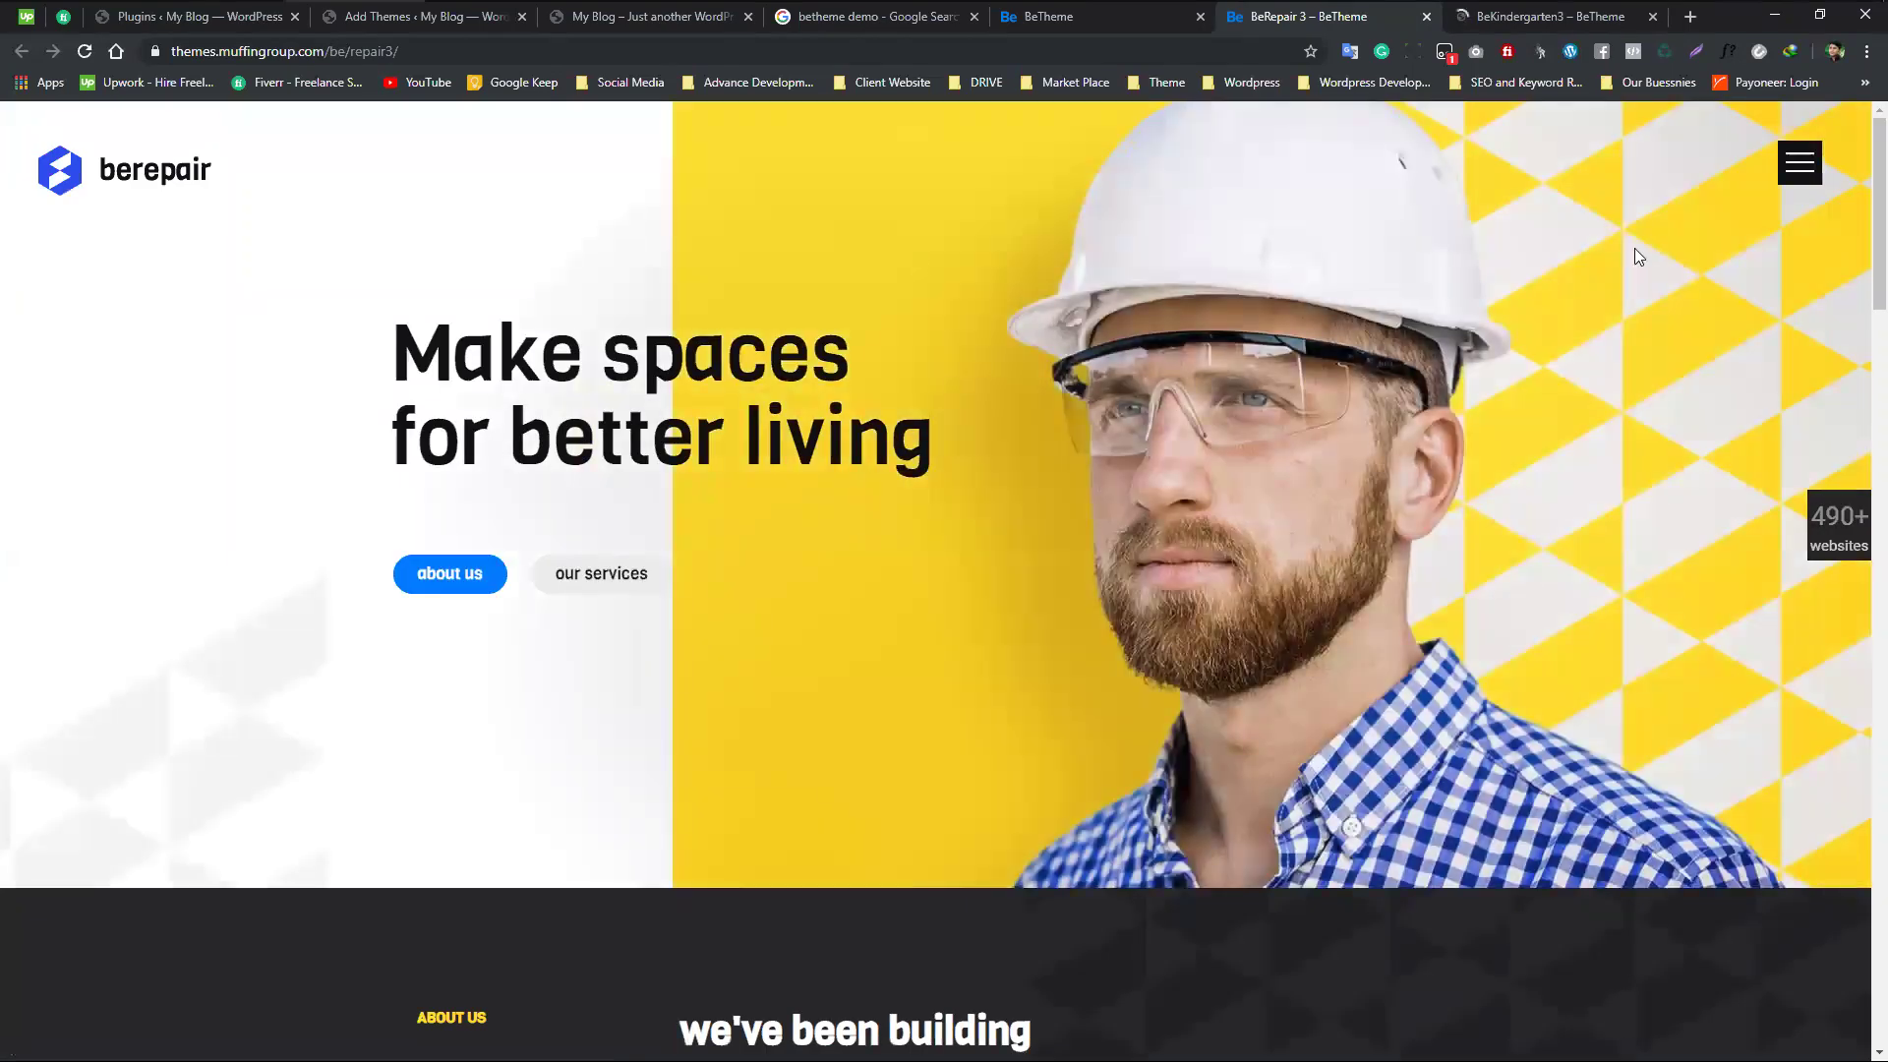
pyautogui.click(1794, 181)
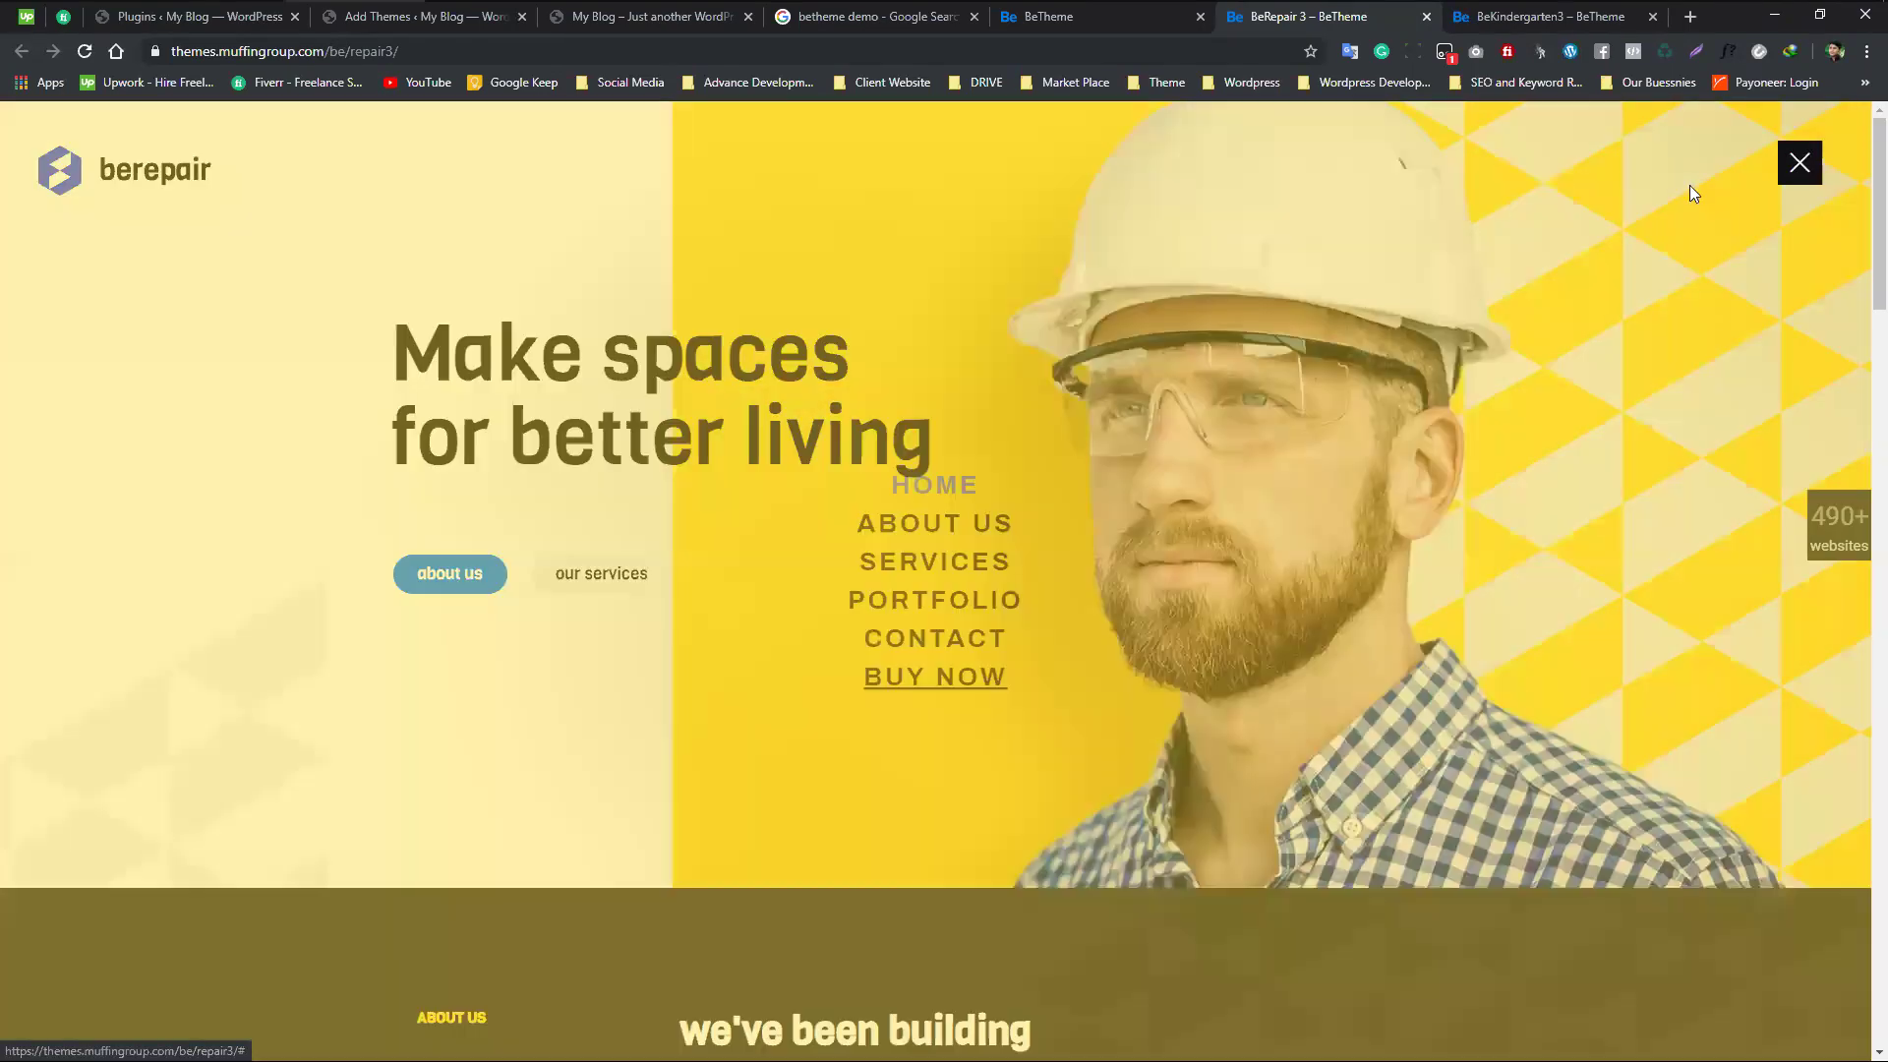
pyautogui.click(1800, 182)
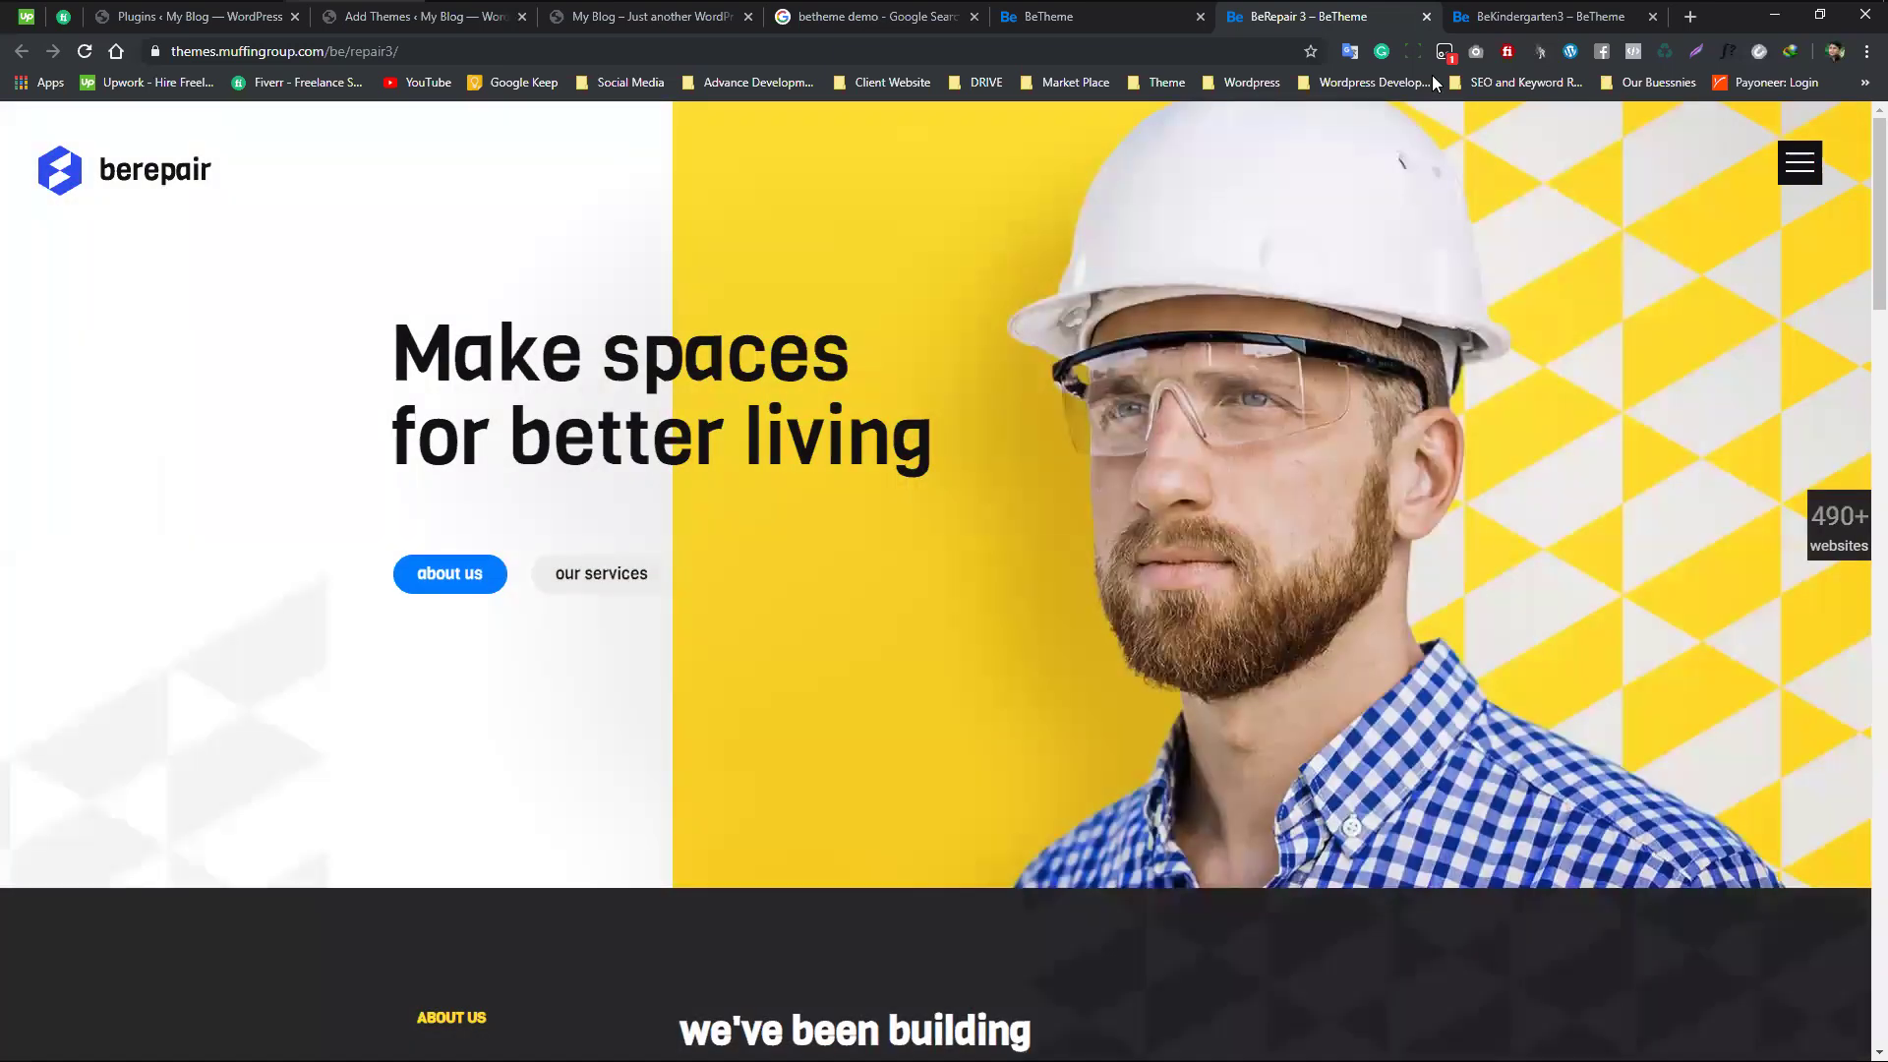
pyautogui.click(1488, 27)
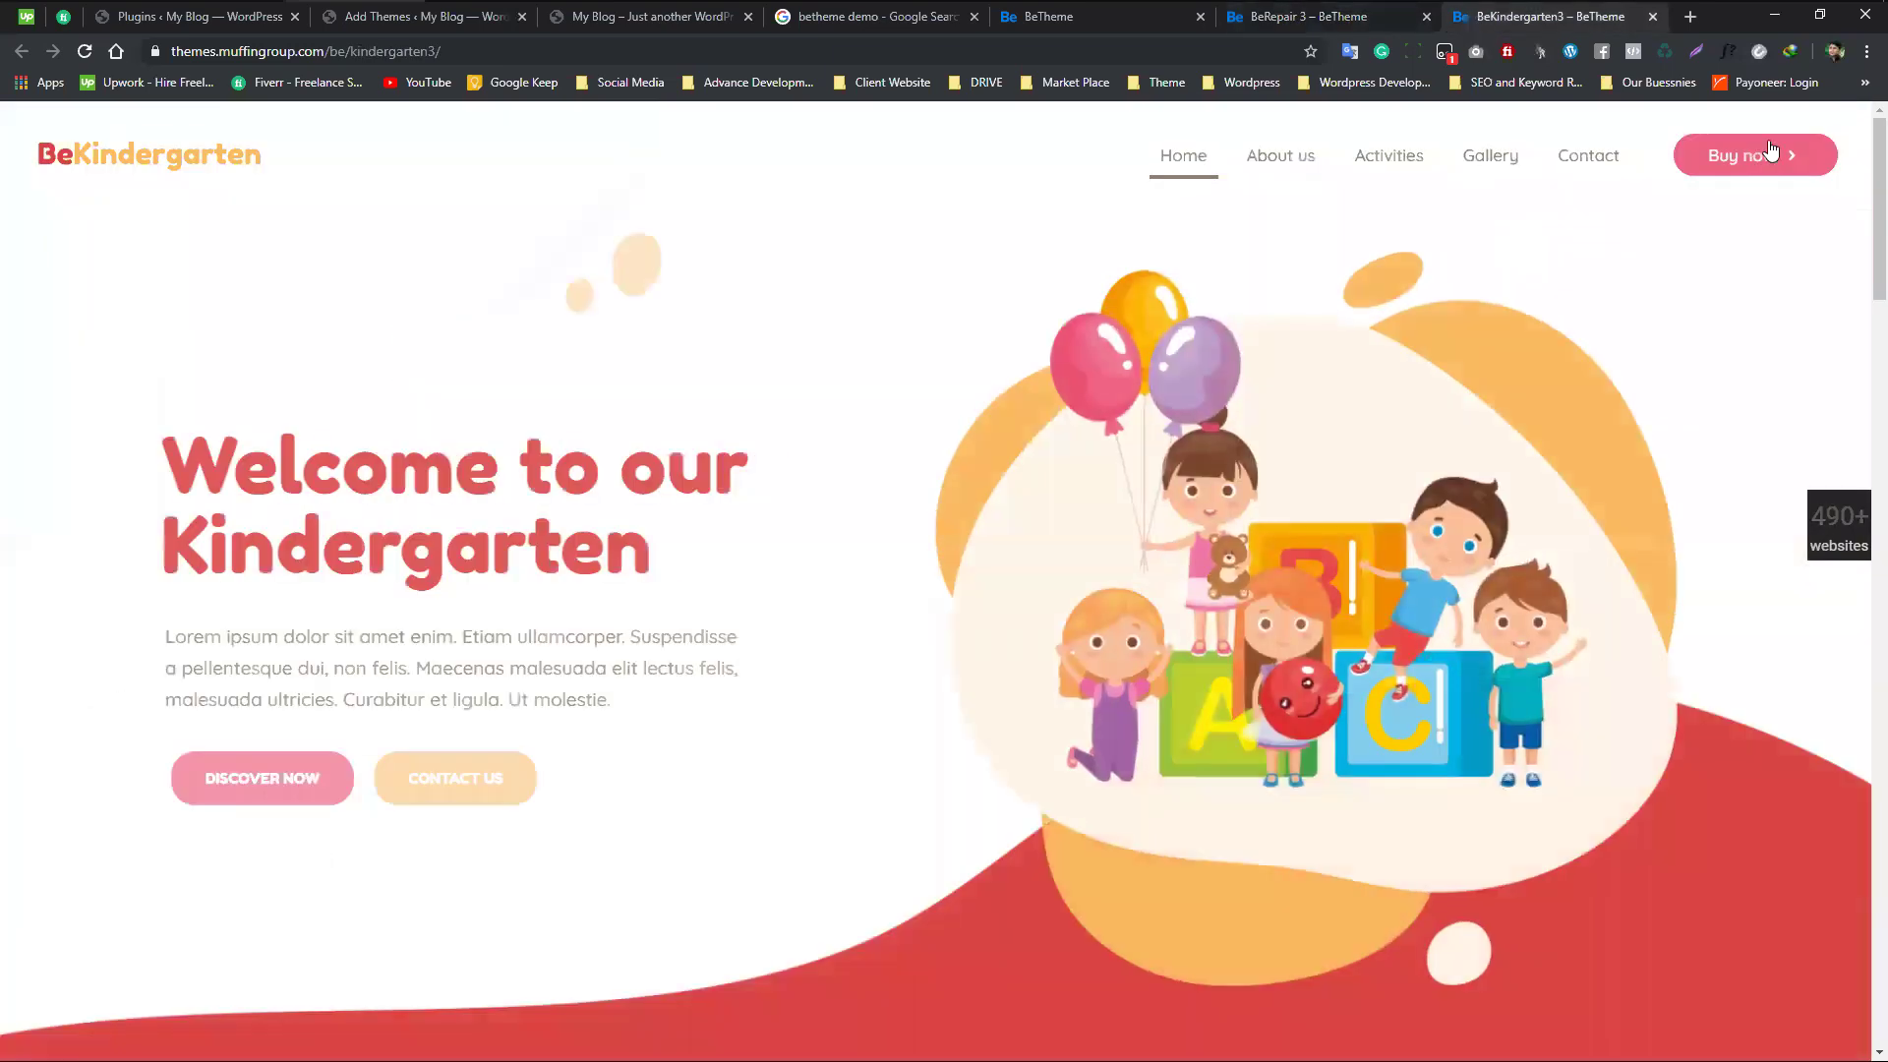
pyautogui.moveTo(1880, 177); pyautogui.dragTo(1880, 920)
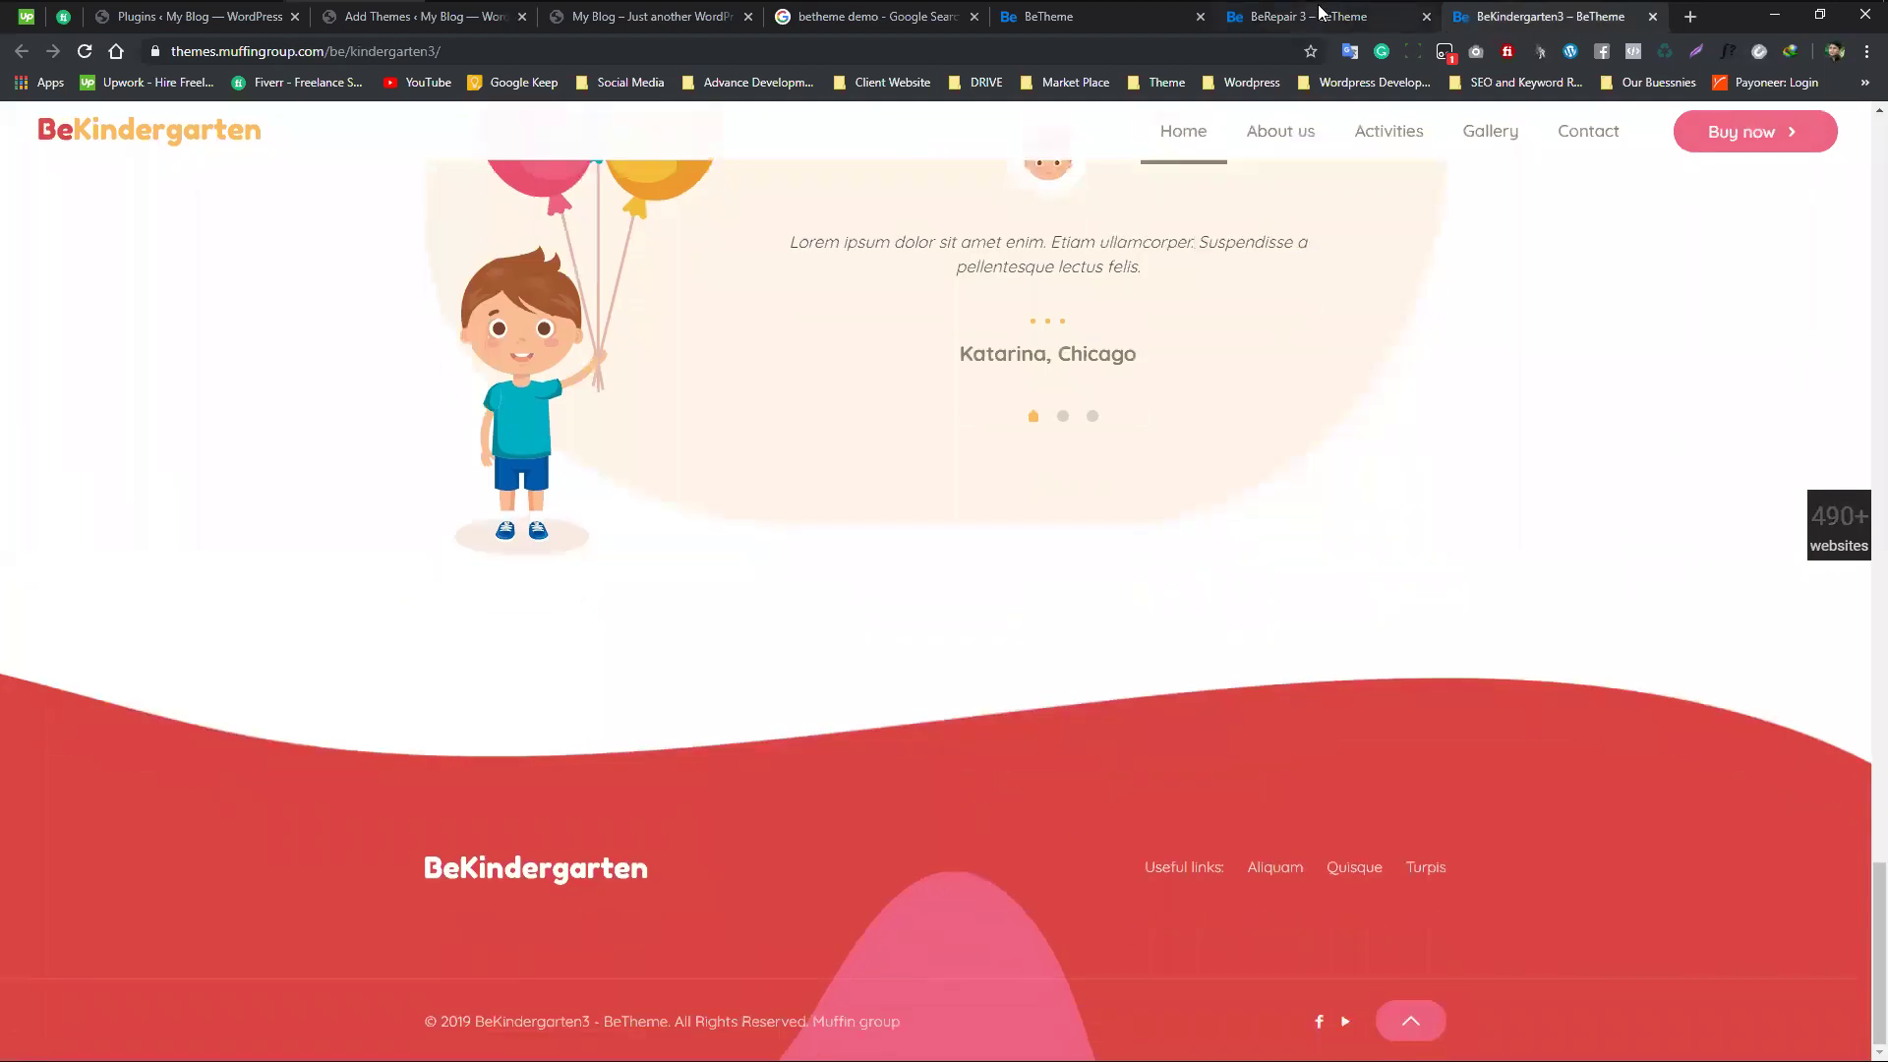
# - Examine the Repair 3 demo's footer with its contact and working hours columns, and compare it with the page's header
pyautogui.click(1321, 16)
pyautogui.moveTo(1880, 295); pyautogui.dragTo(1880, 1042)
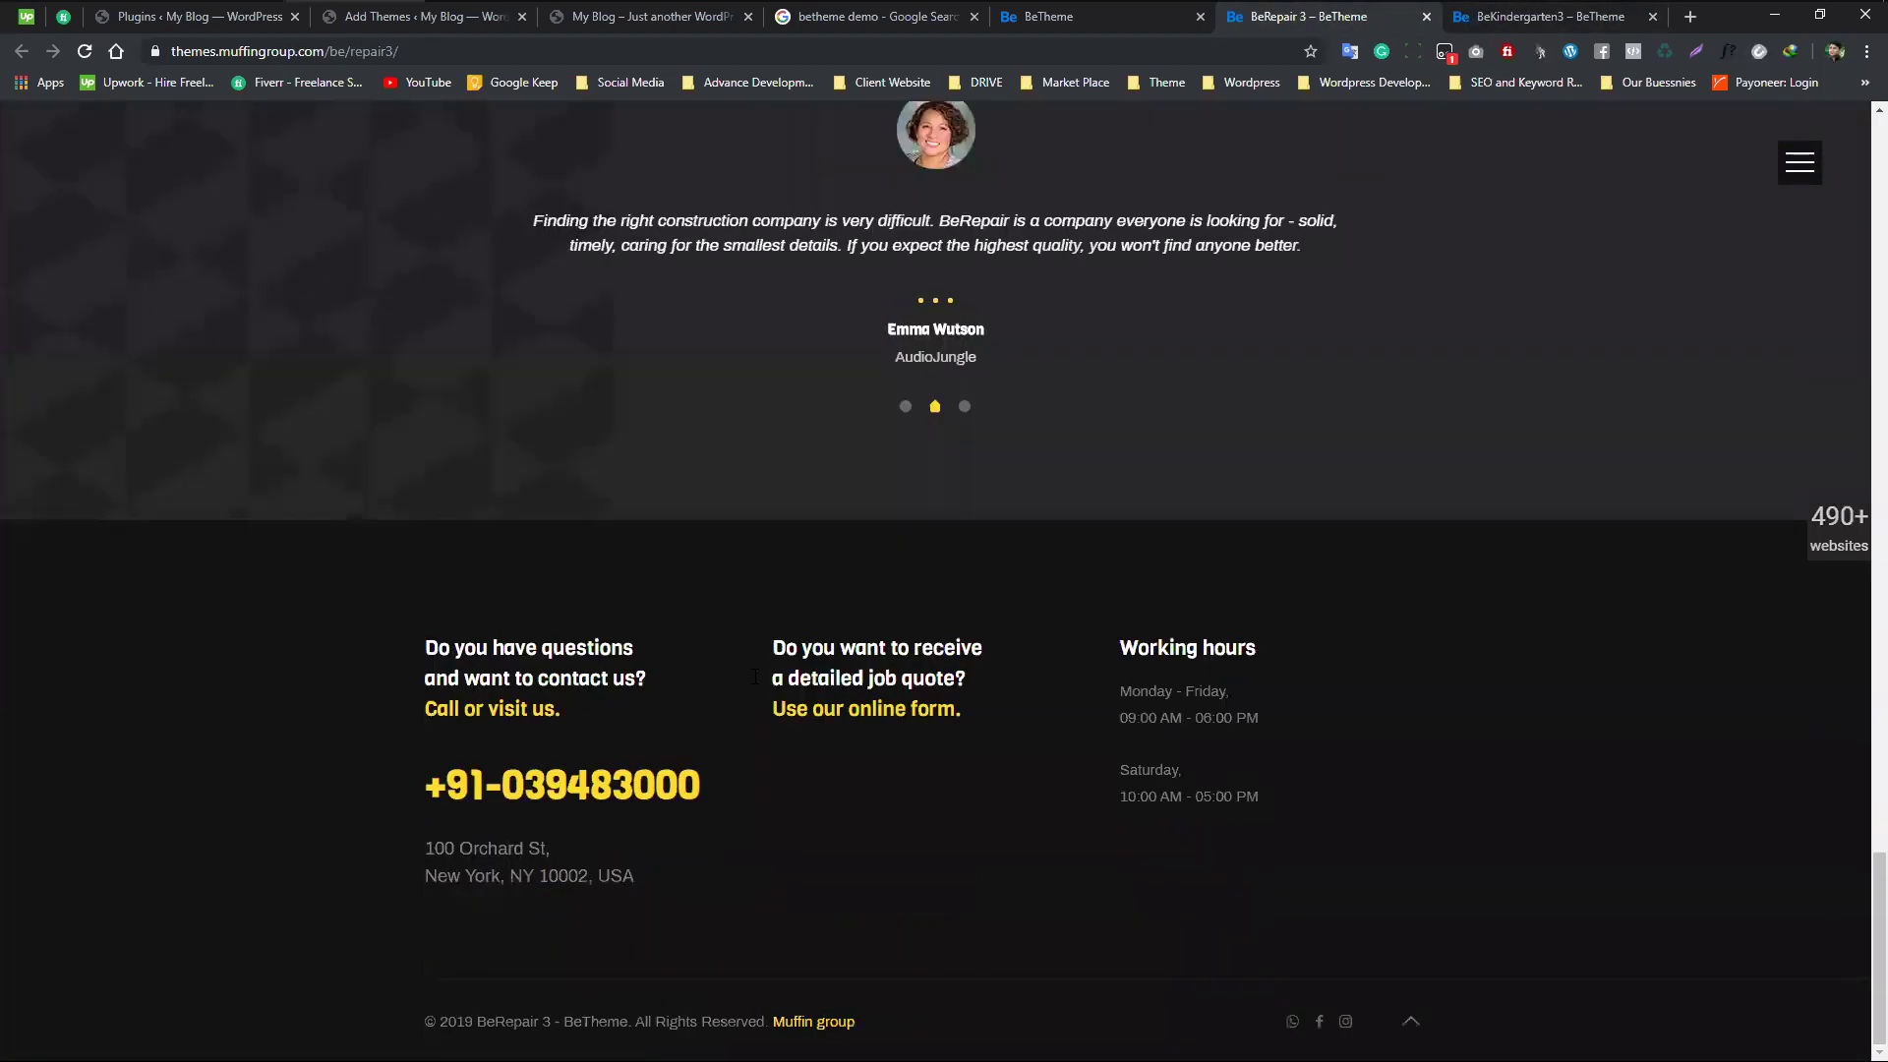
pyautogui.moveTo(325, 645); pyautogui.dragTo(1418, 812)
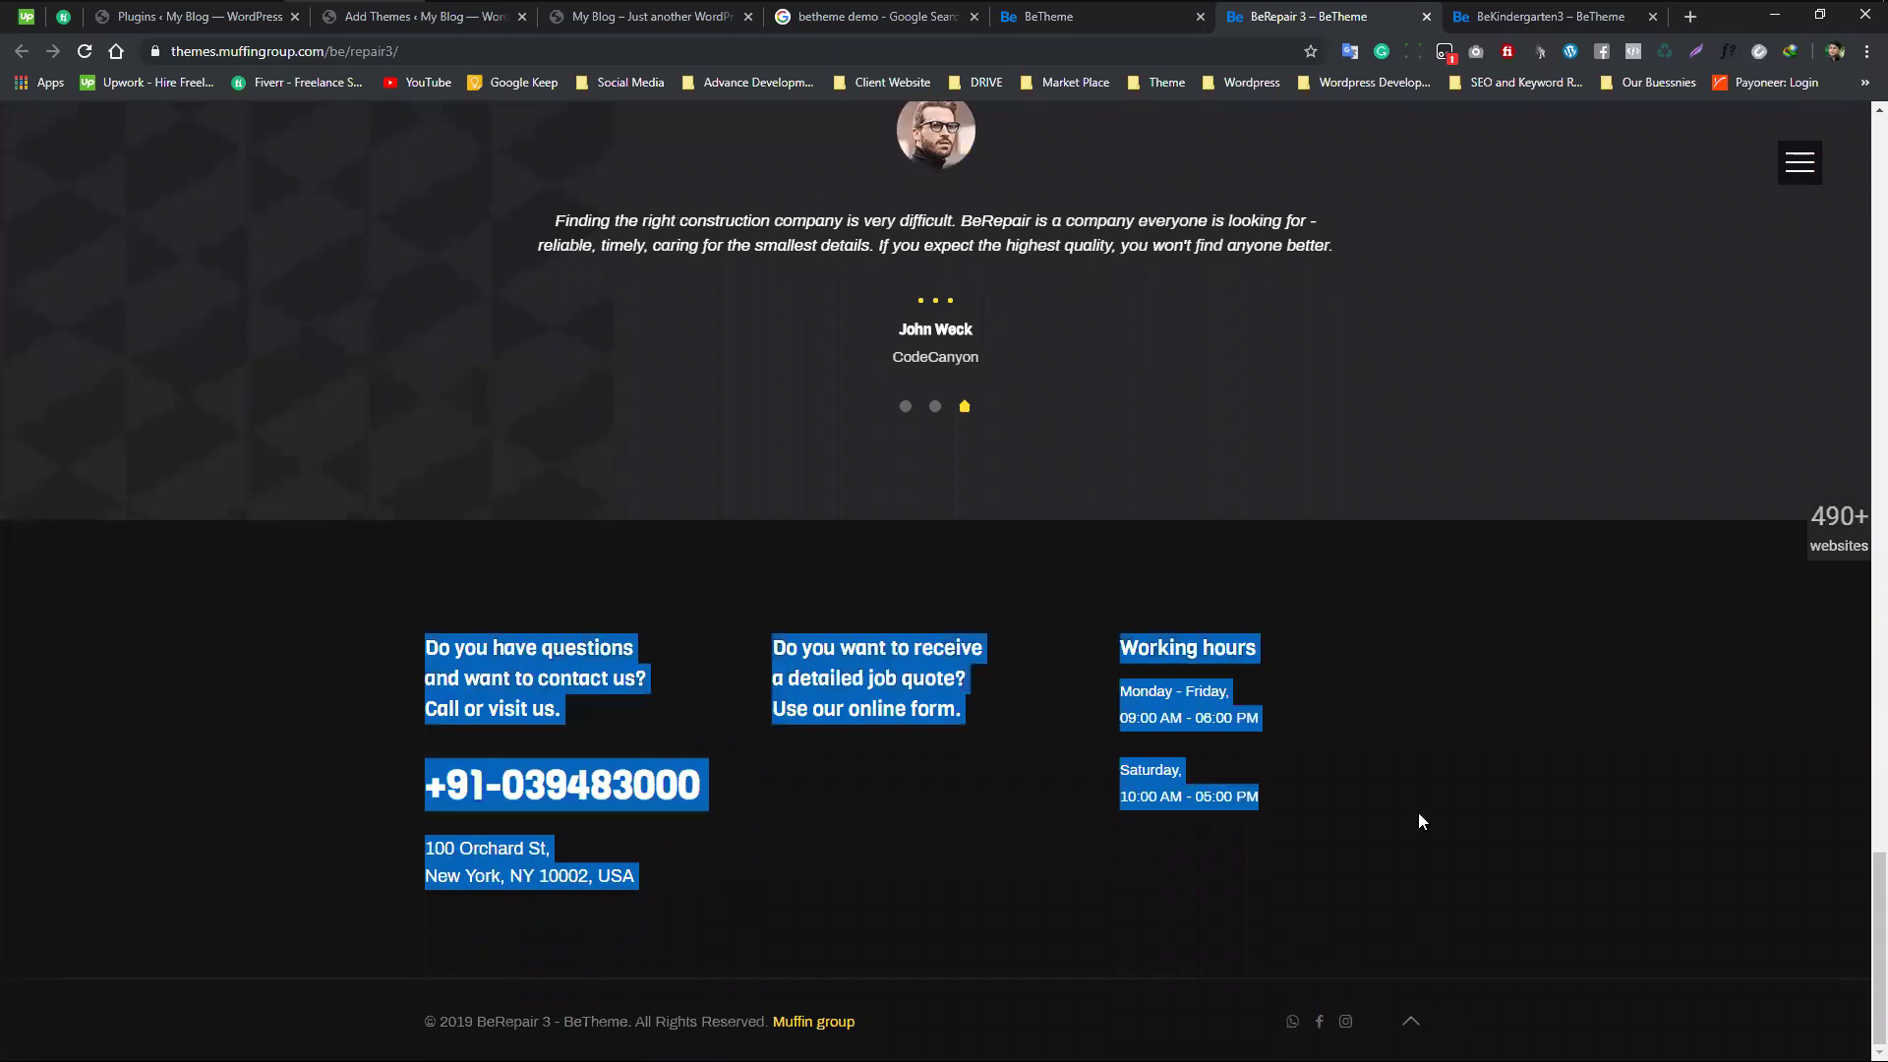
pyautogui.click(615, 466)
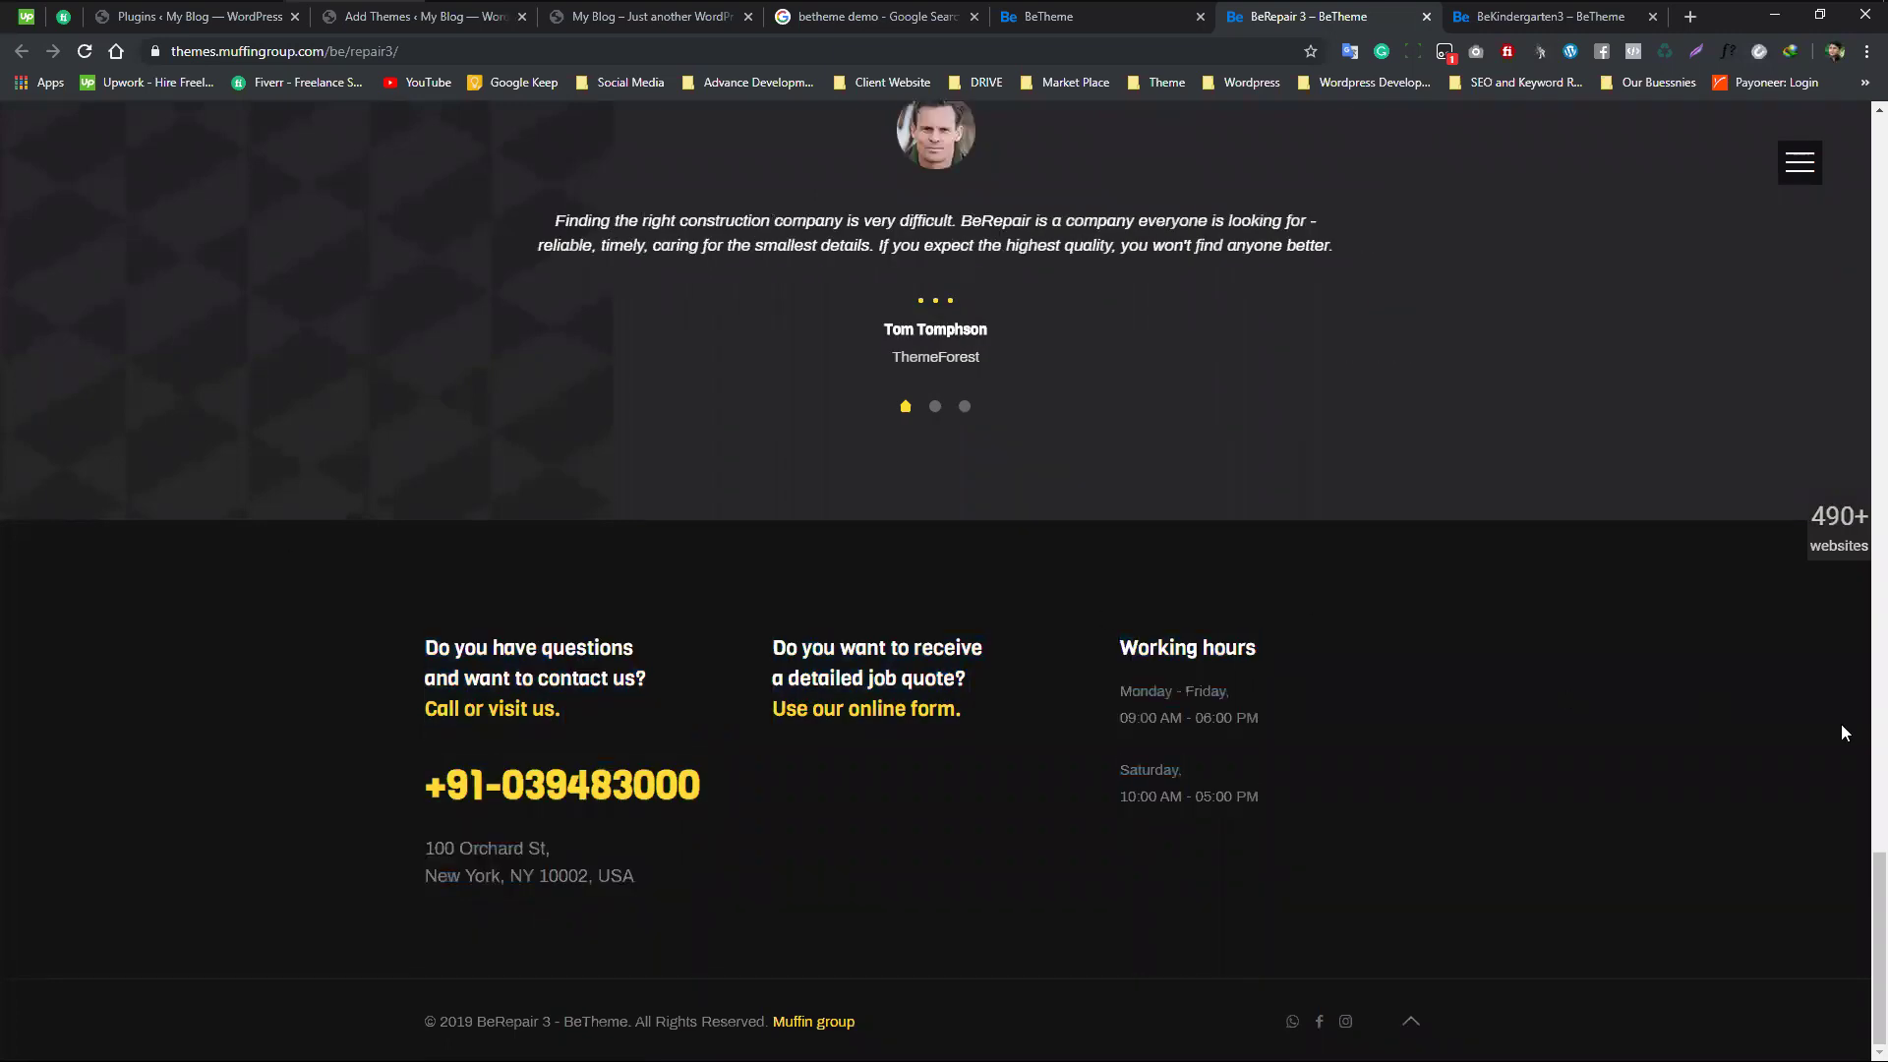
pyautogui.scroll(20, 1534, 706)
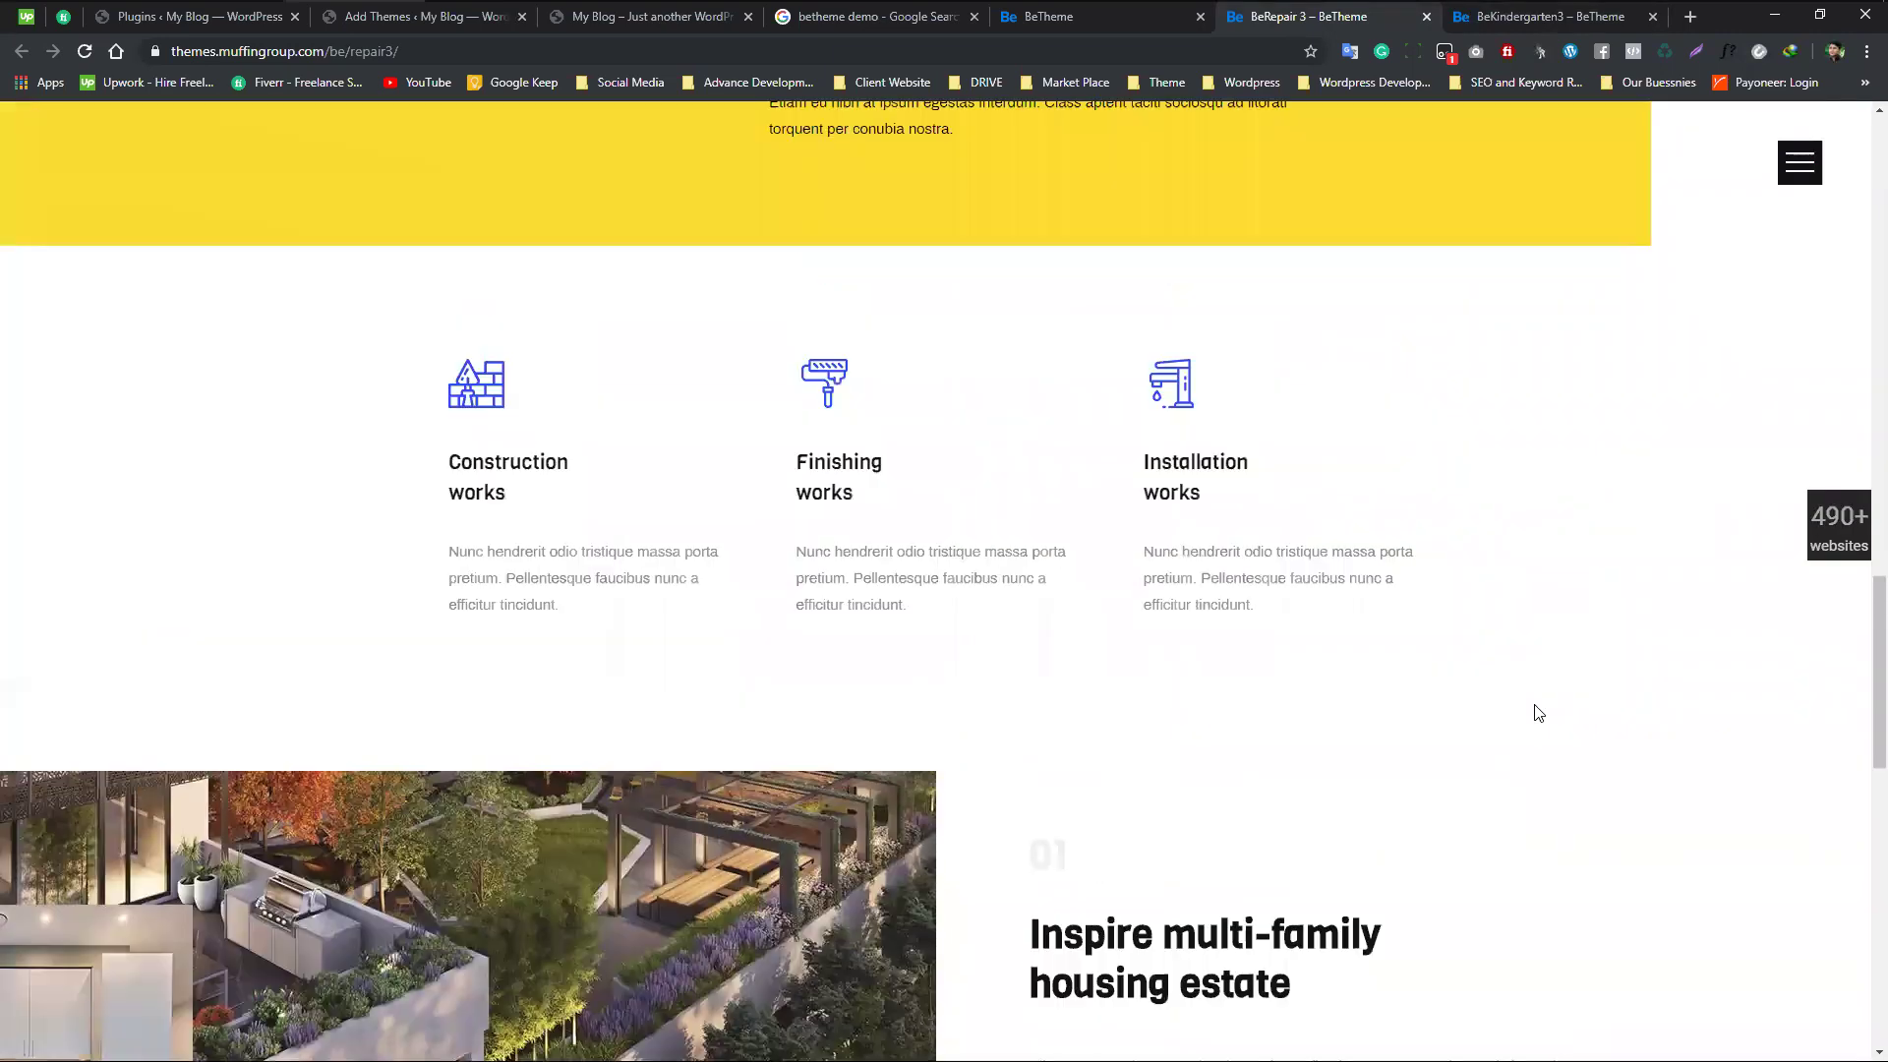
pyautogui.scroll(20, 1534, 704)
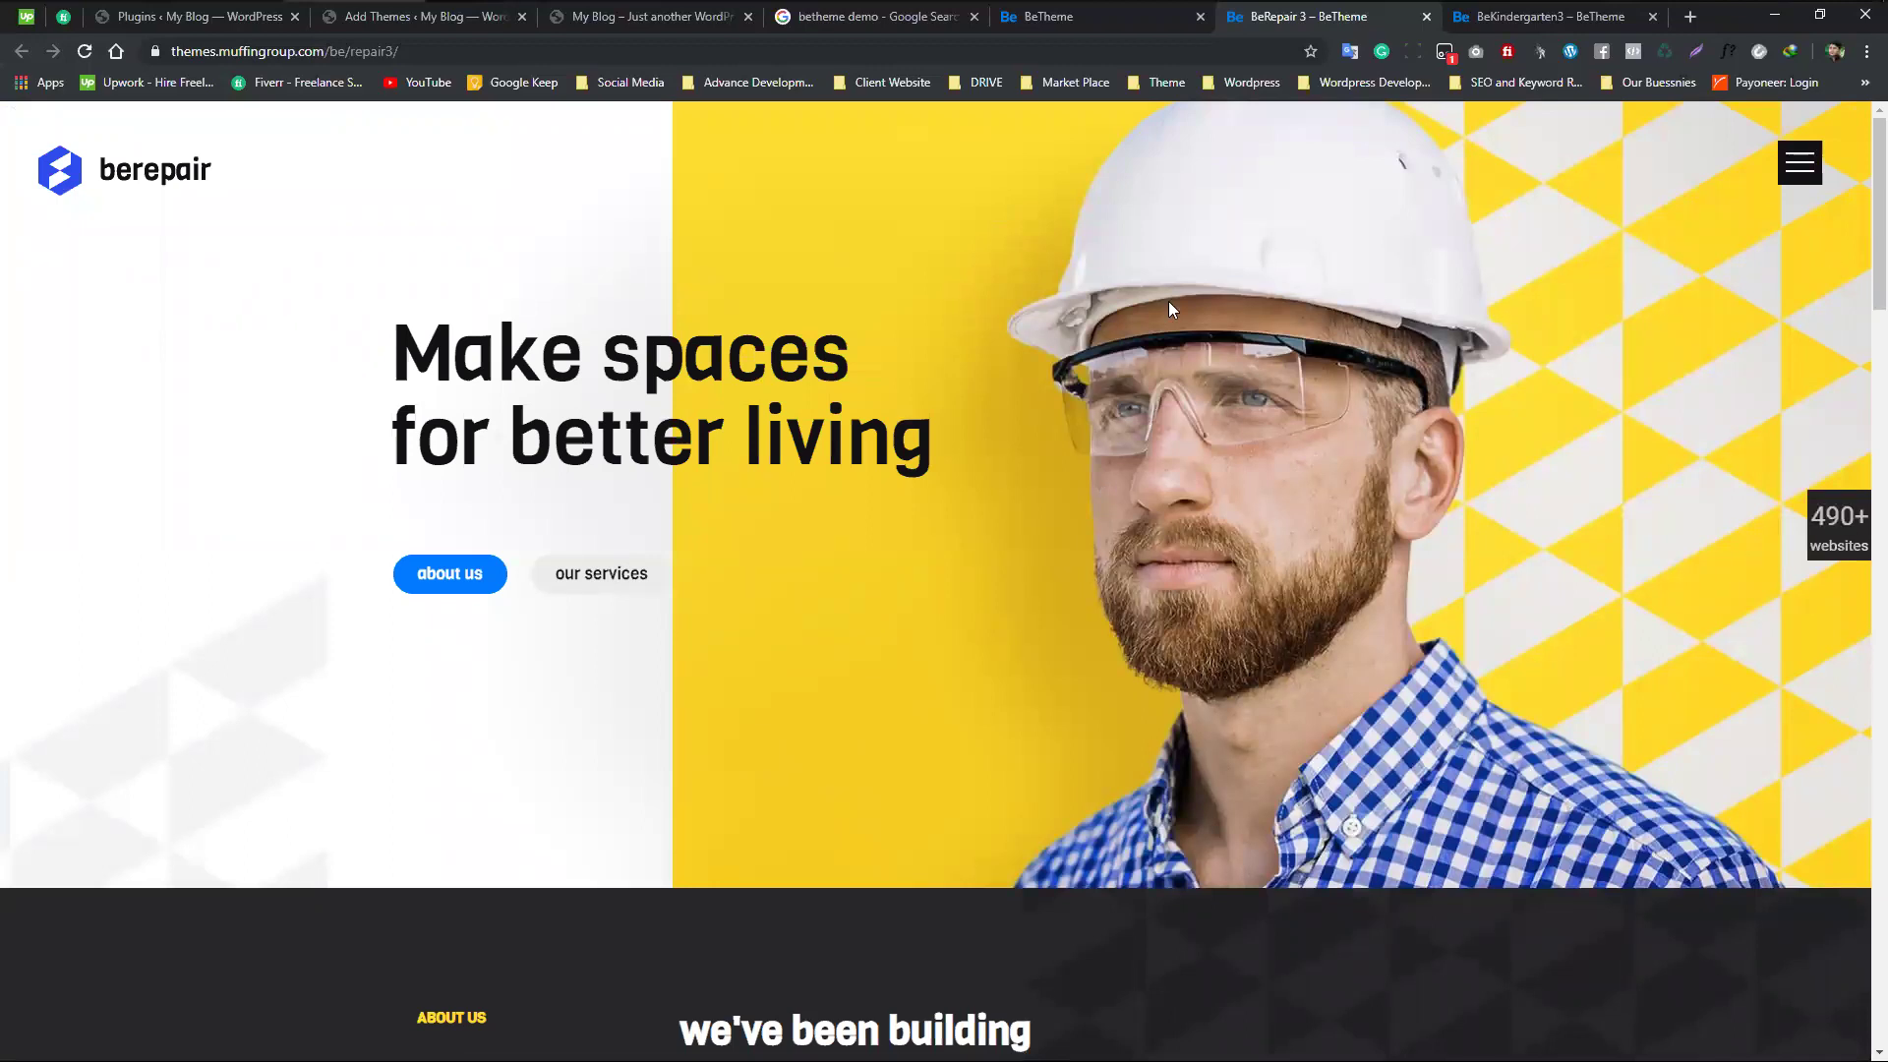
pyautogui.moveTo(1861, 211); pyautogui.dragTo(1861, 959)
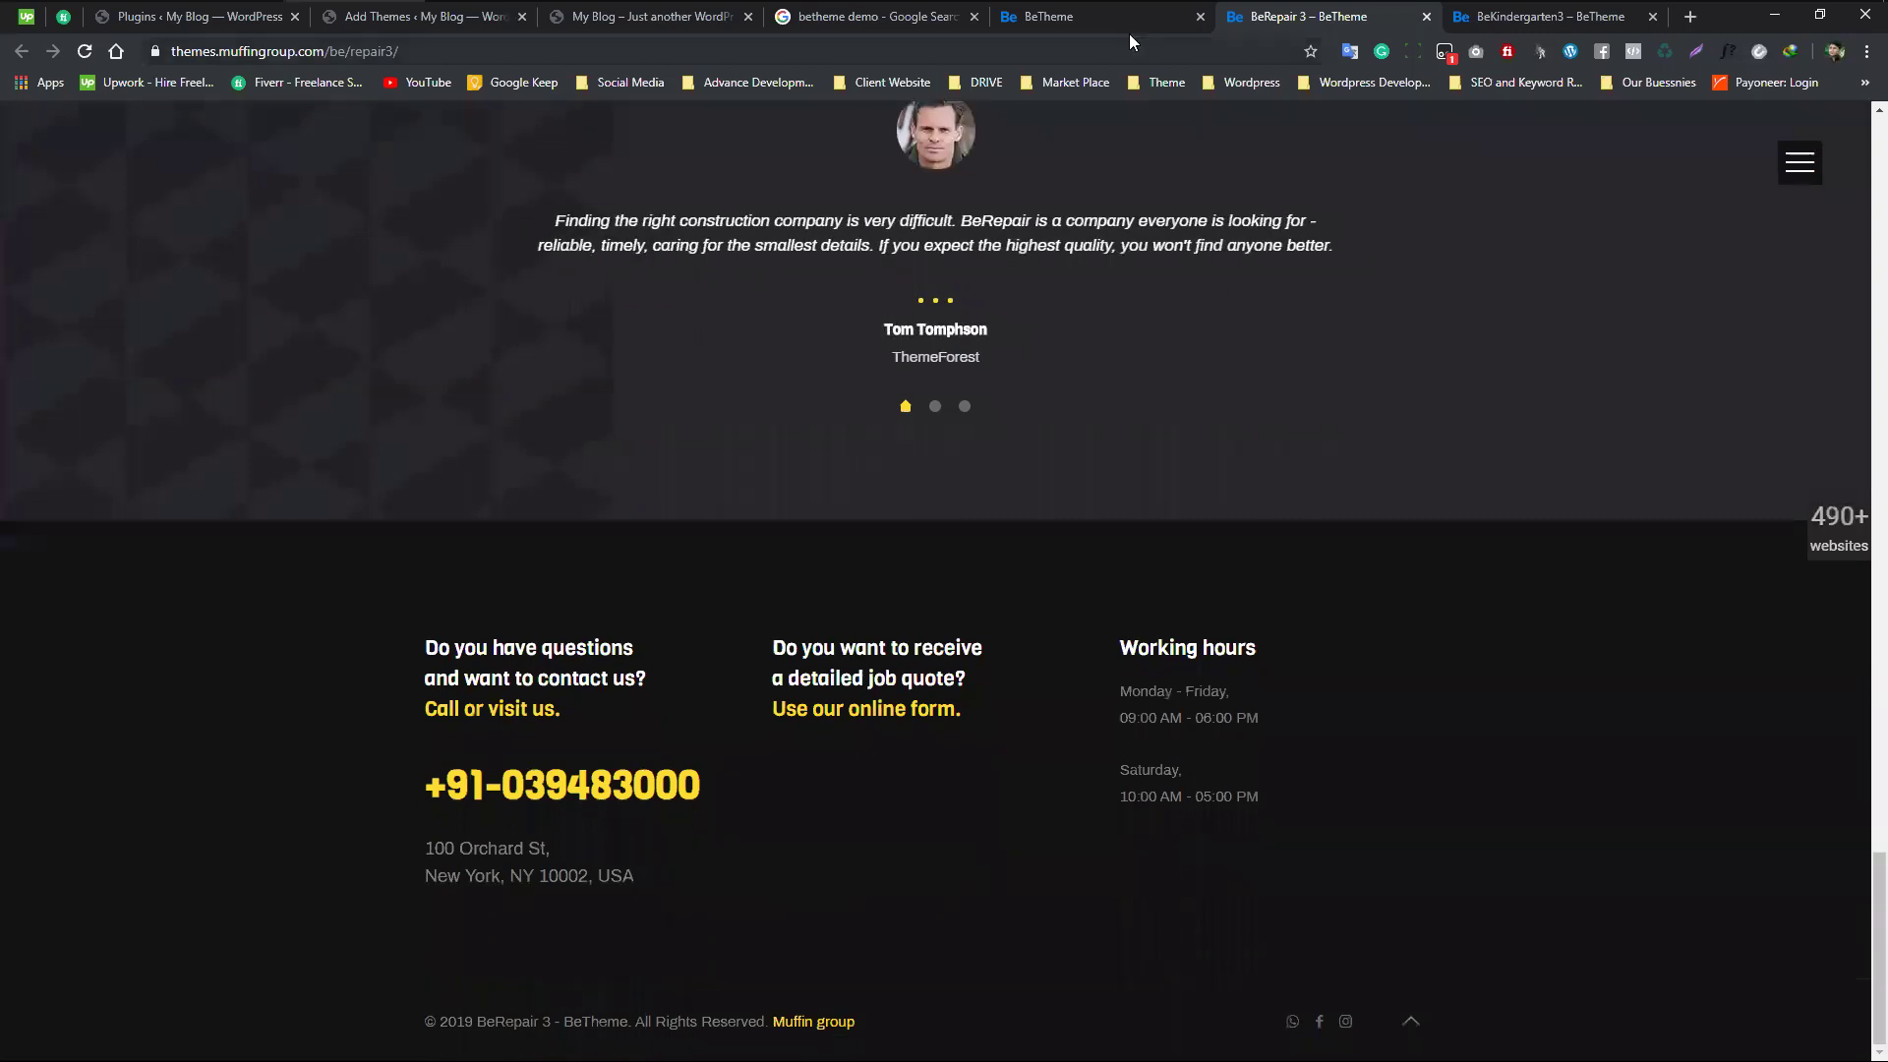
# - Compare the Kindergarten 3 demo with the Repair 3 demo, reviewing Repair 3 from its footer up to its header
pyautogui.click(1129, 22)
pyautogui.click(1561, 17)
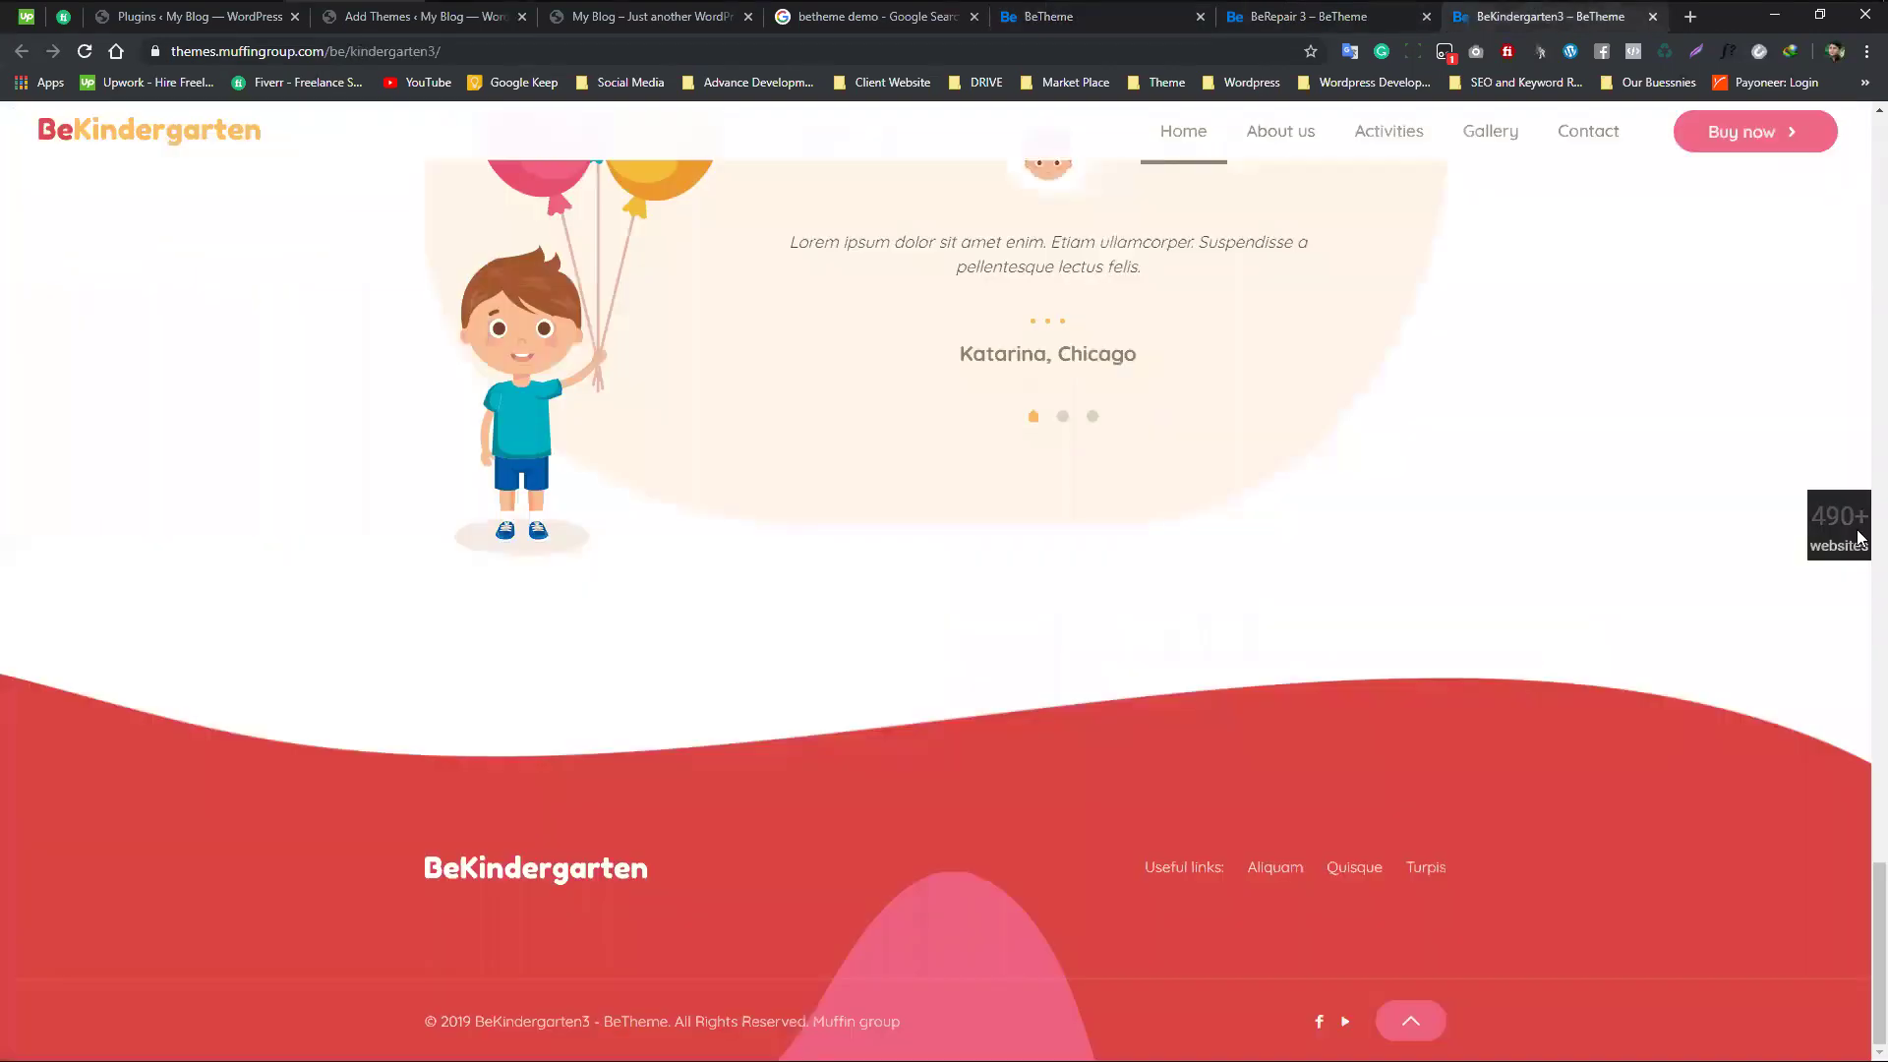
pyautogui.moveTo(1862, 883); pyautogui.dragTo(1861, 206)
pyautogui.click(1257, 22)
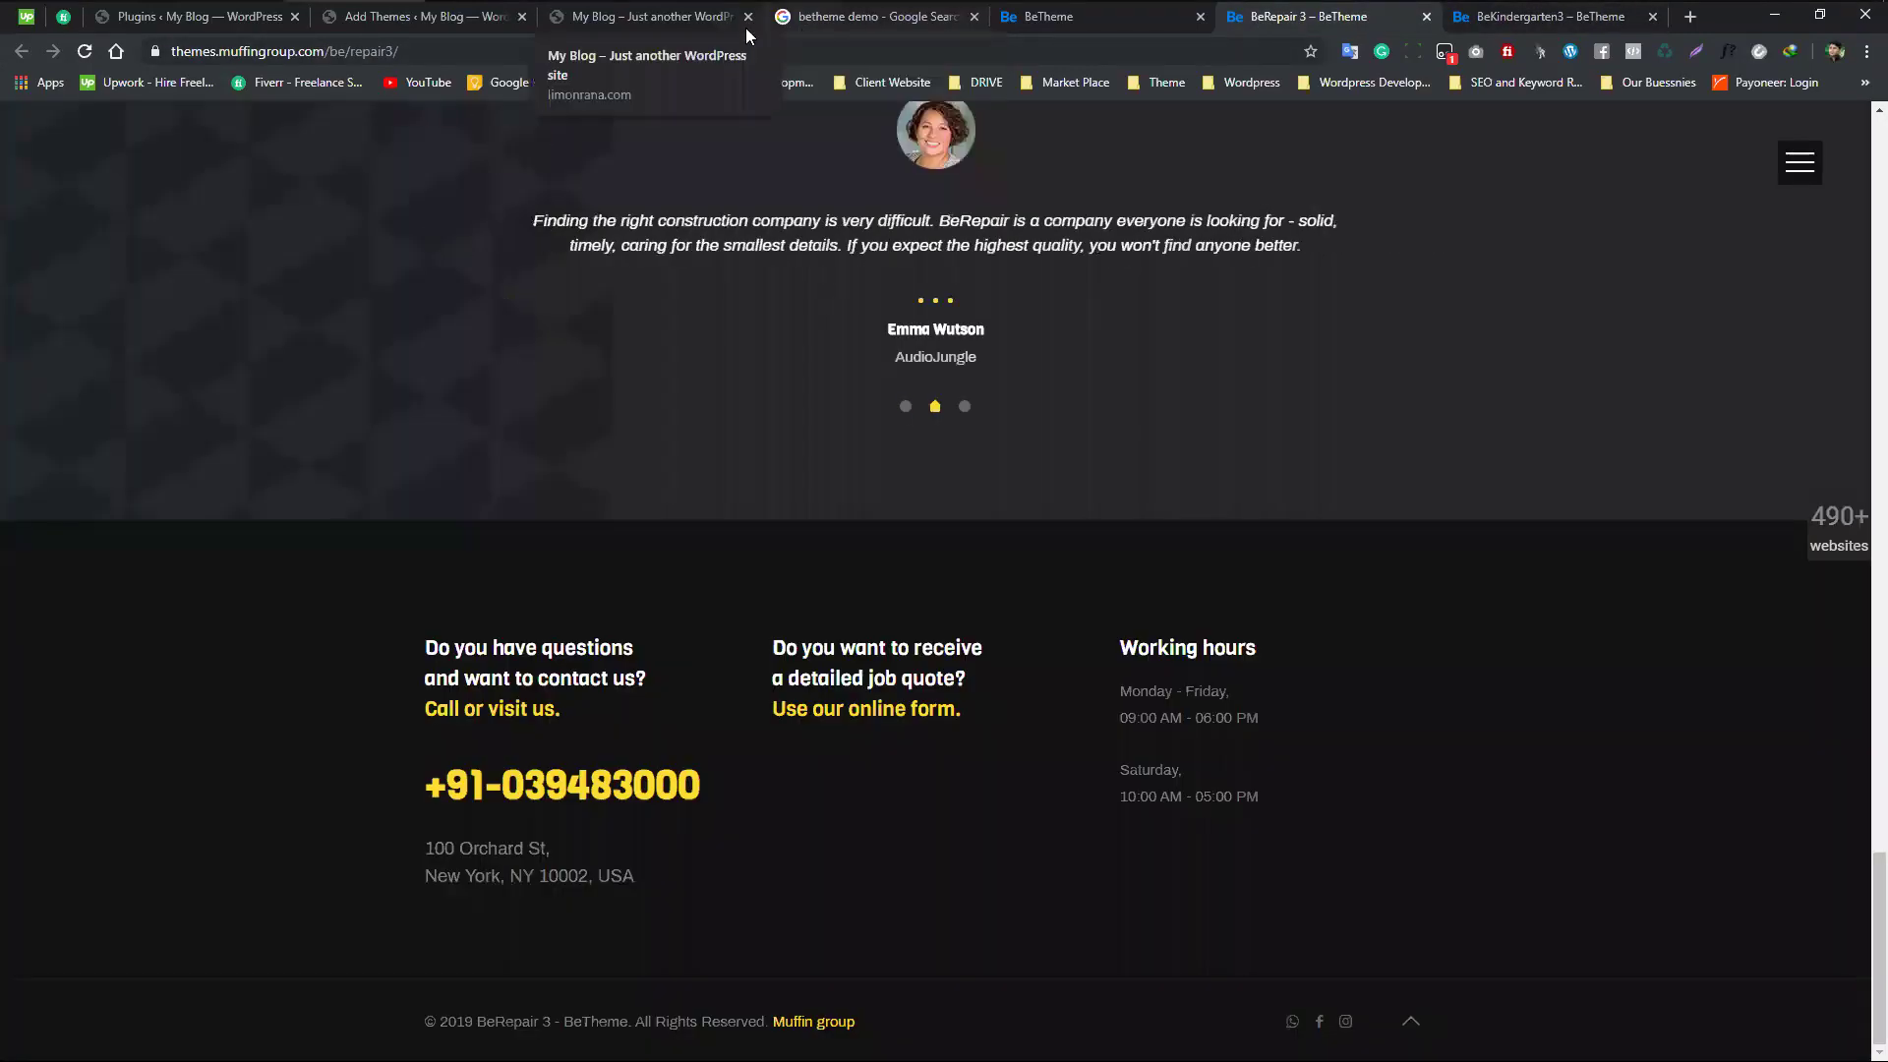
pyautogui.scroll(5, 1074, 430)
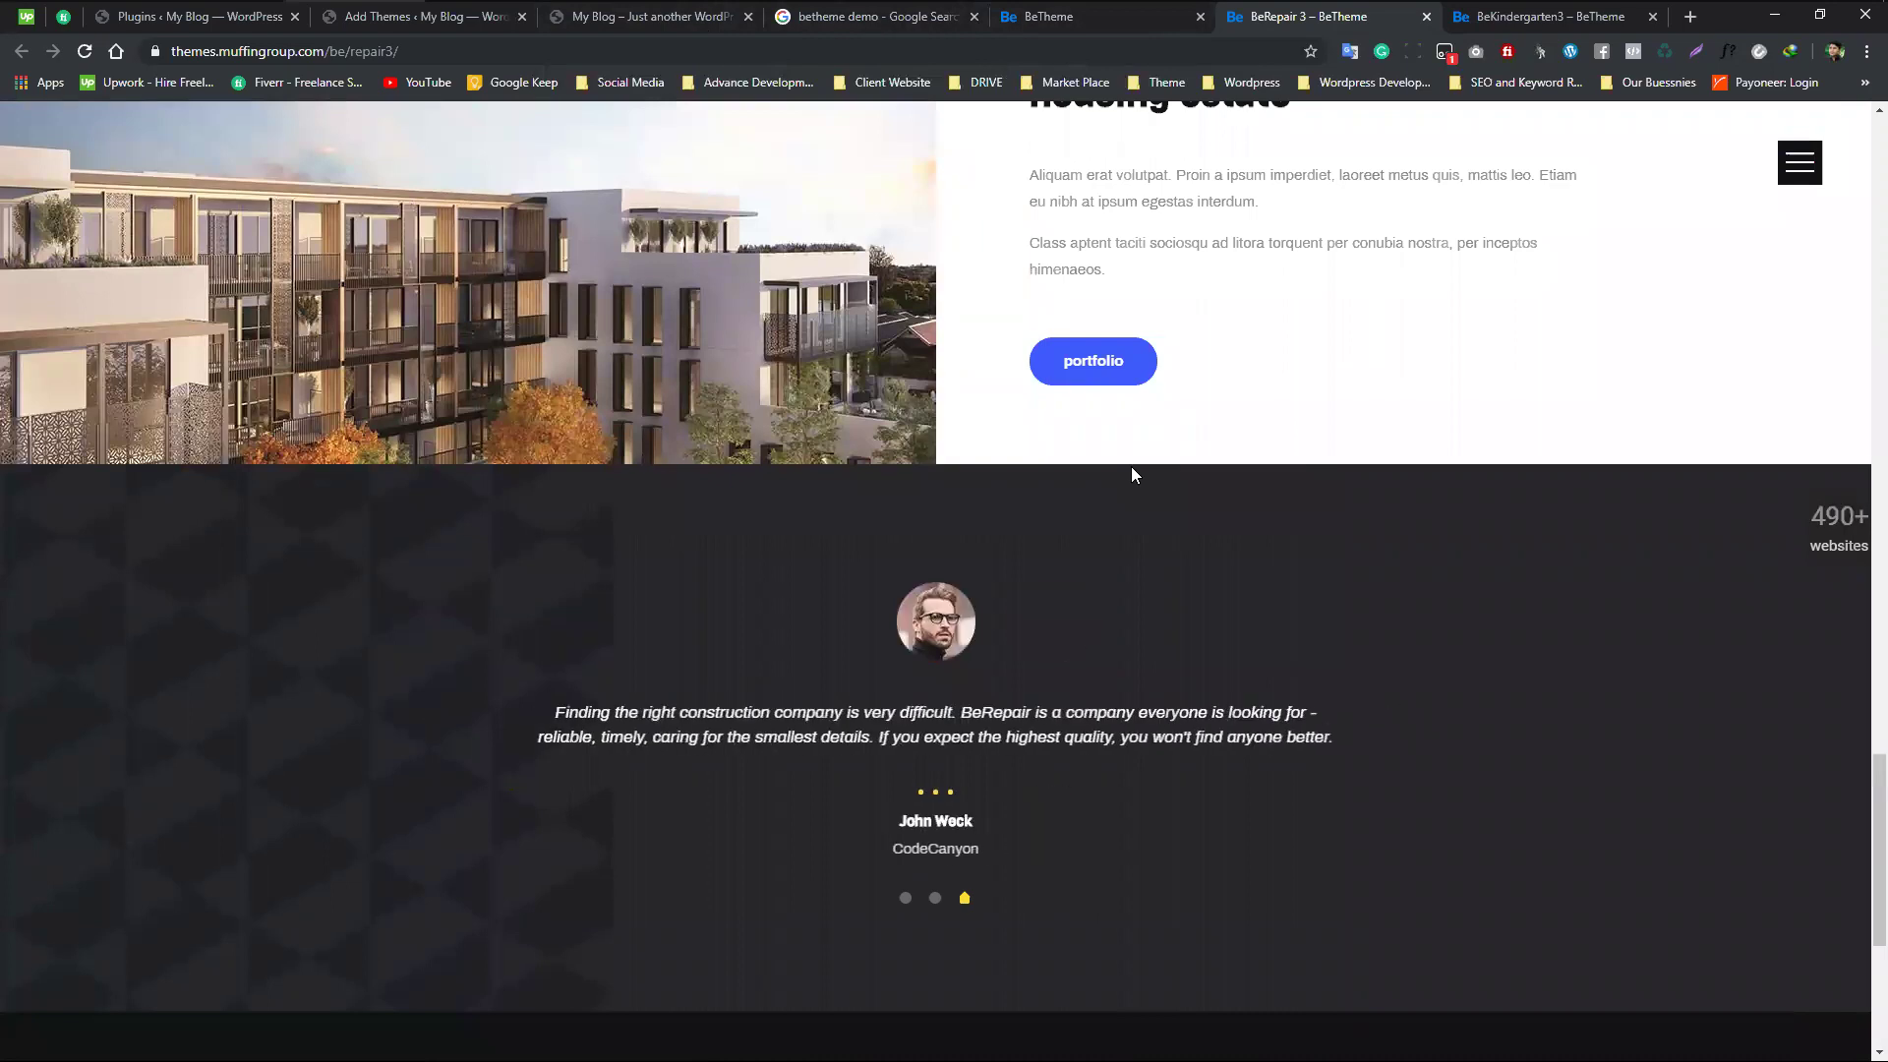
pyautogui.scroll(6, 1132, 469)
pyautogui.scroll(15, 1134, 475)
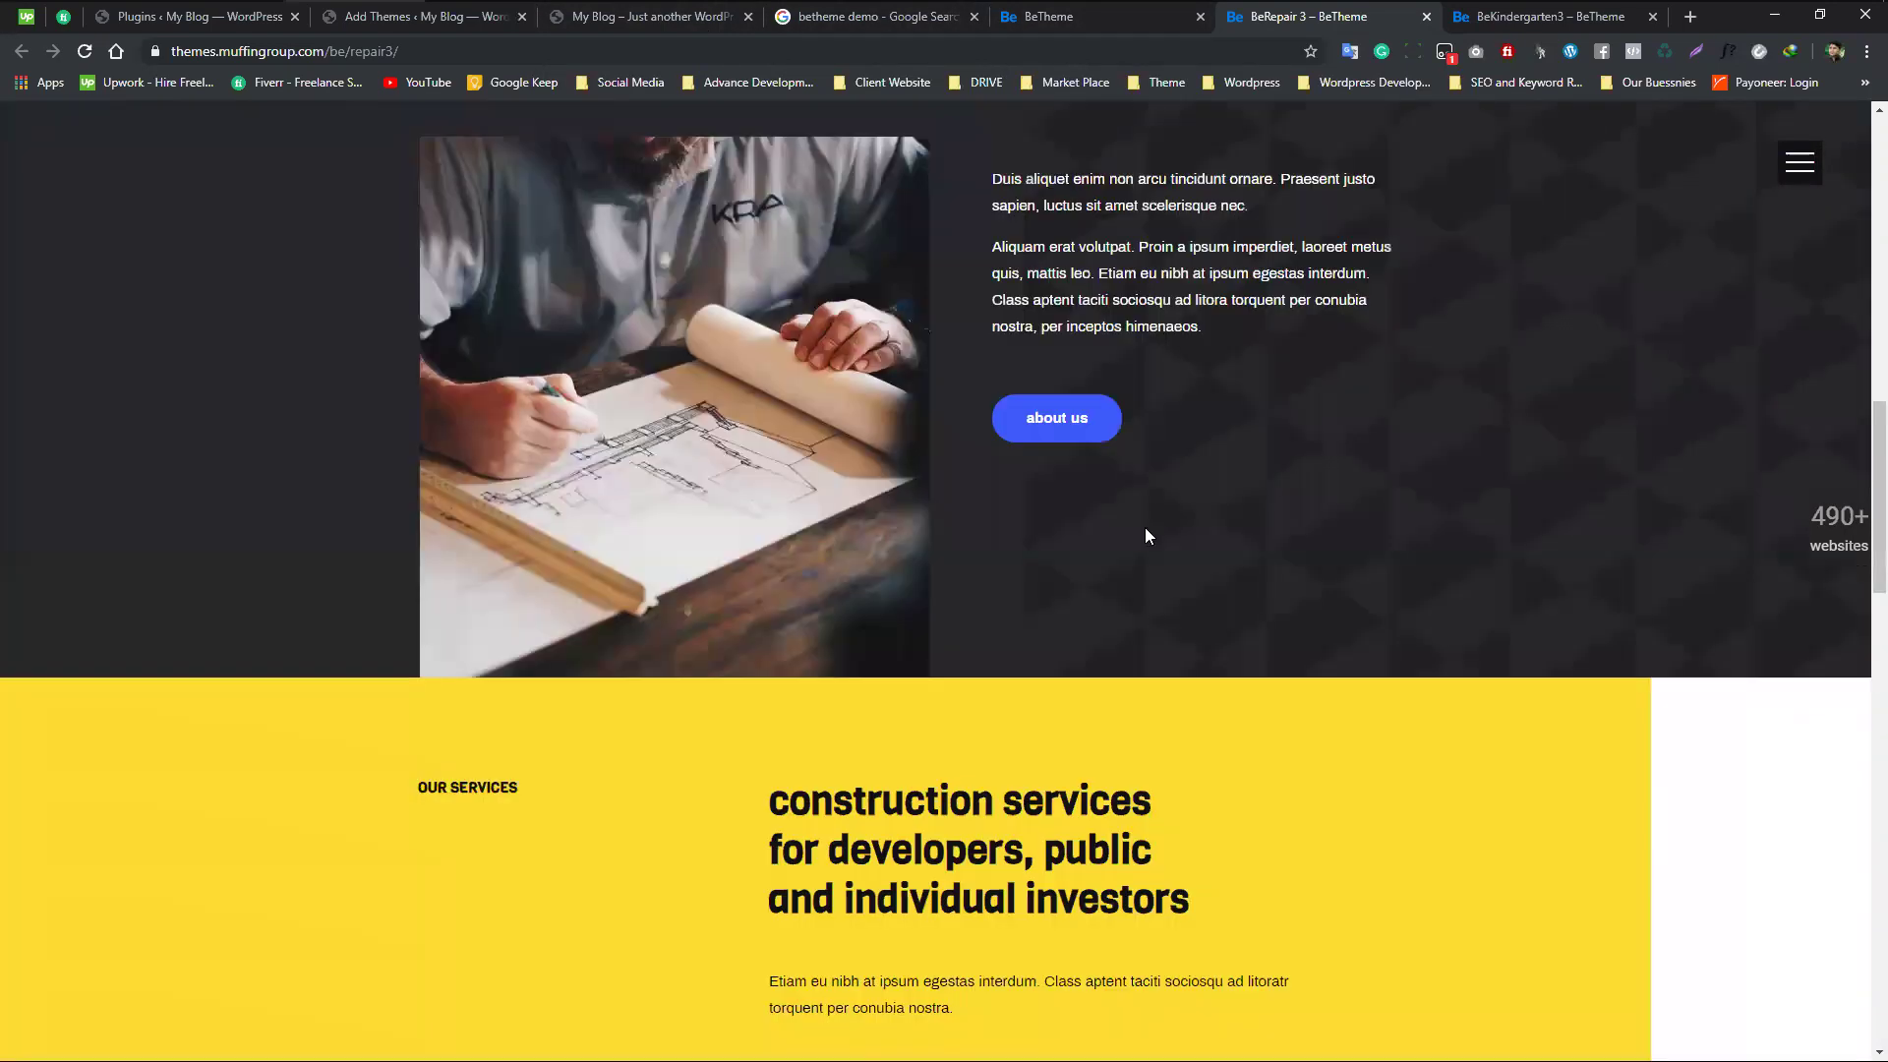
pyautogui.scroll(3, 1162, 891)
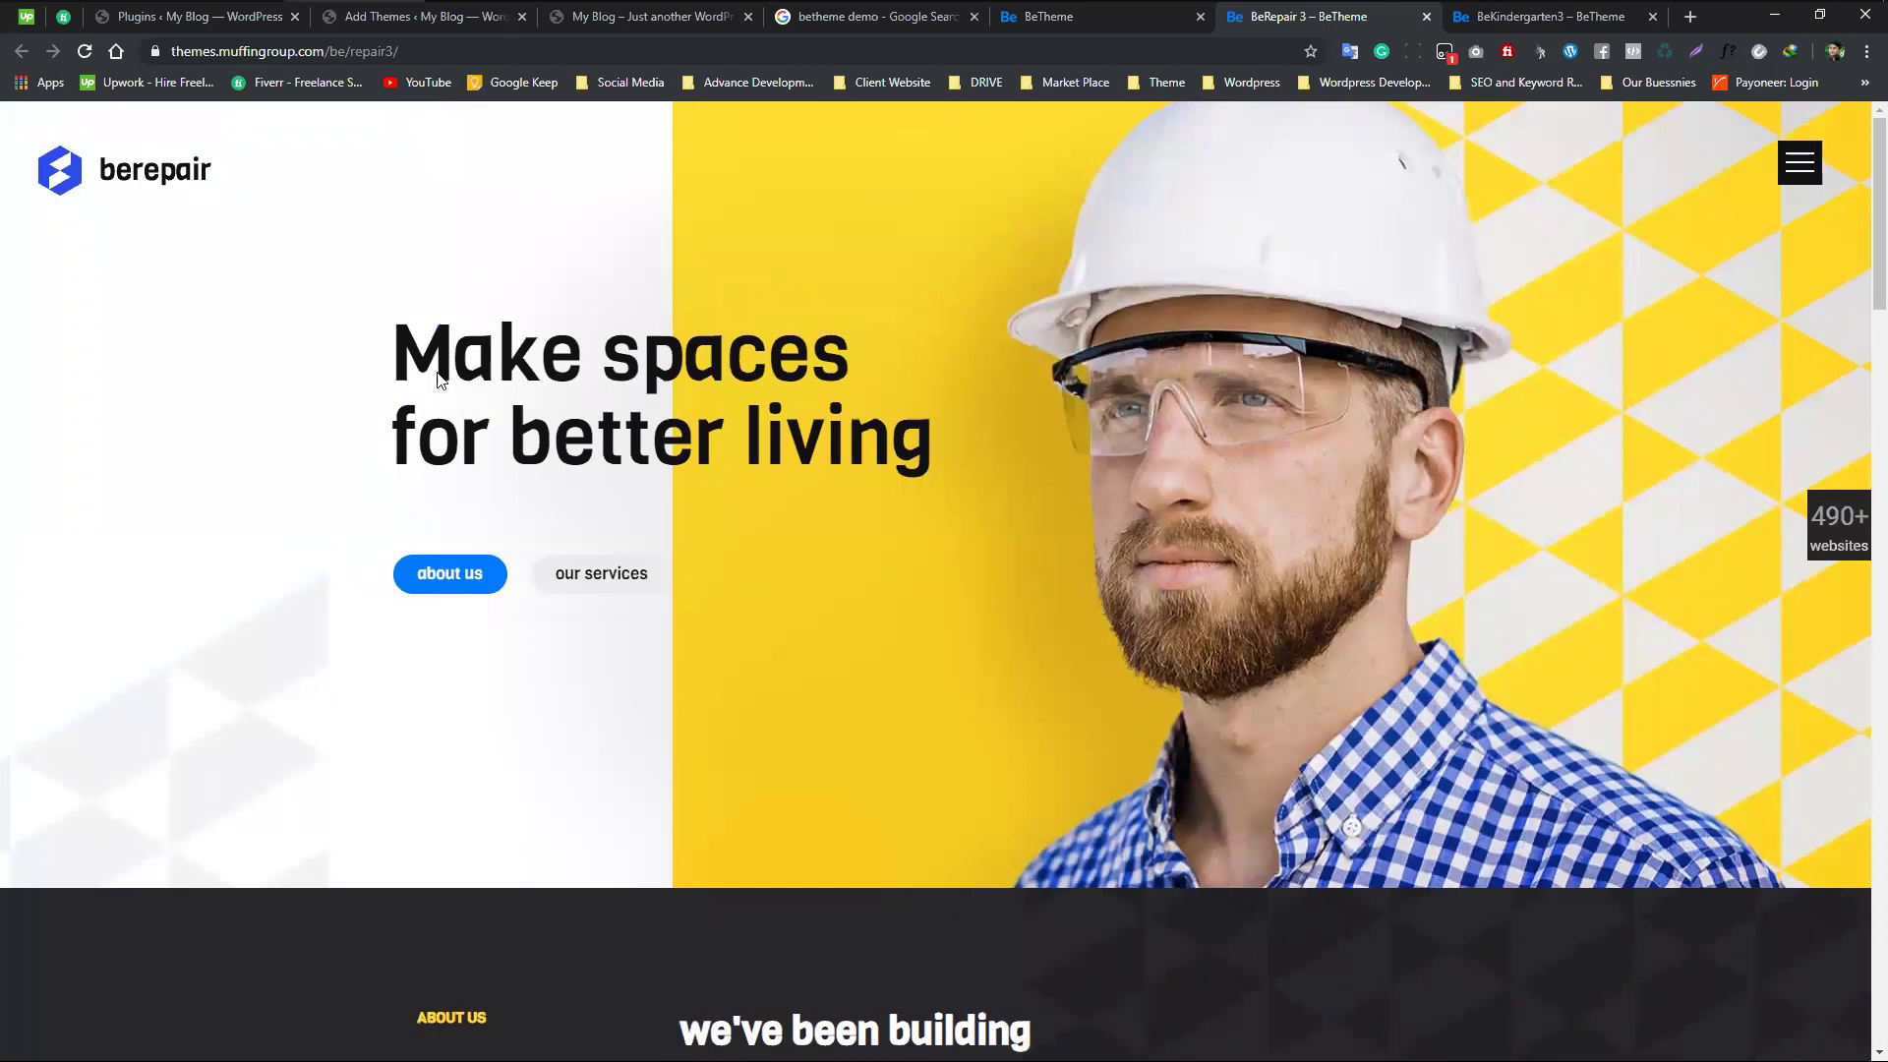
# - Examine the Repair 3 demo's About Us section, highlighting the text paragraphs beside the photo, and return to the header
pyautogui.scroll(-8, 1163, 598)
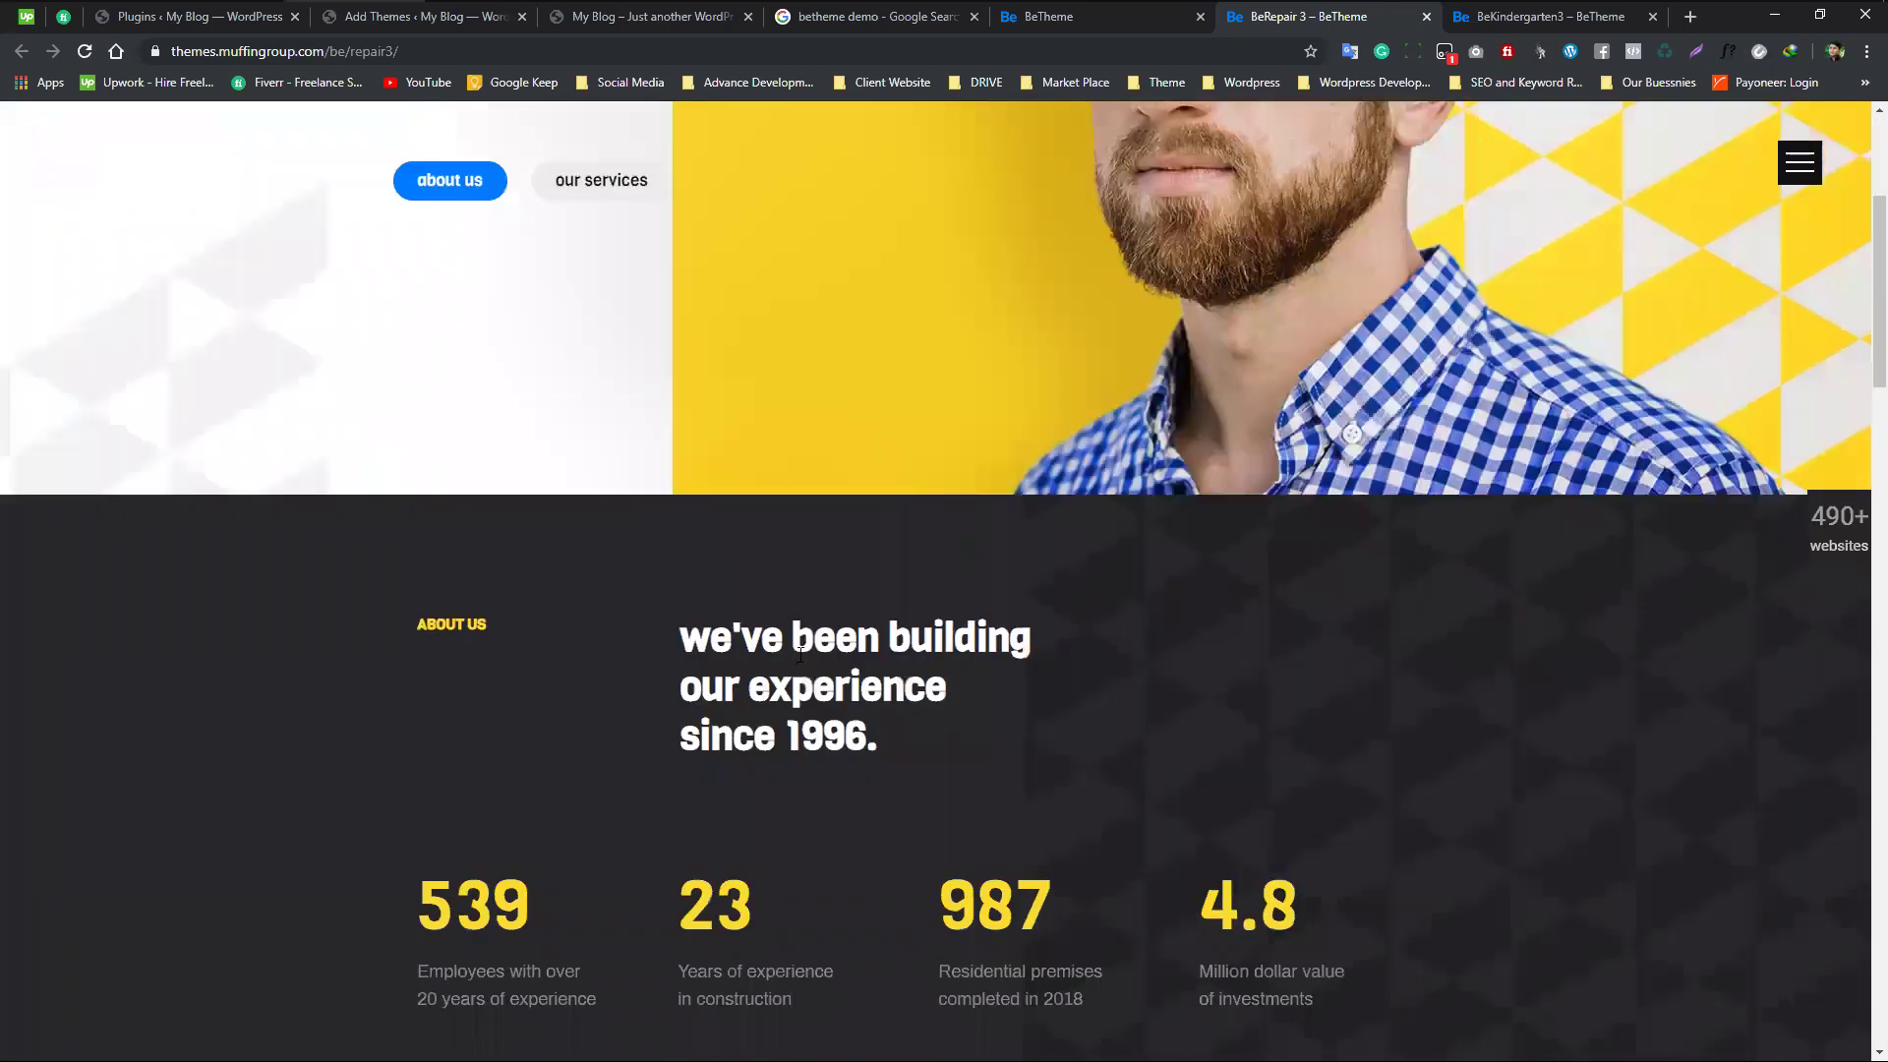
pyautogui.scroll(-3, 802, 540)
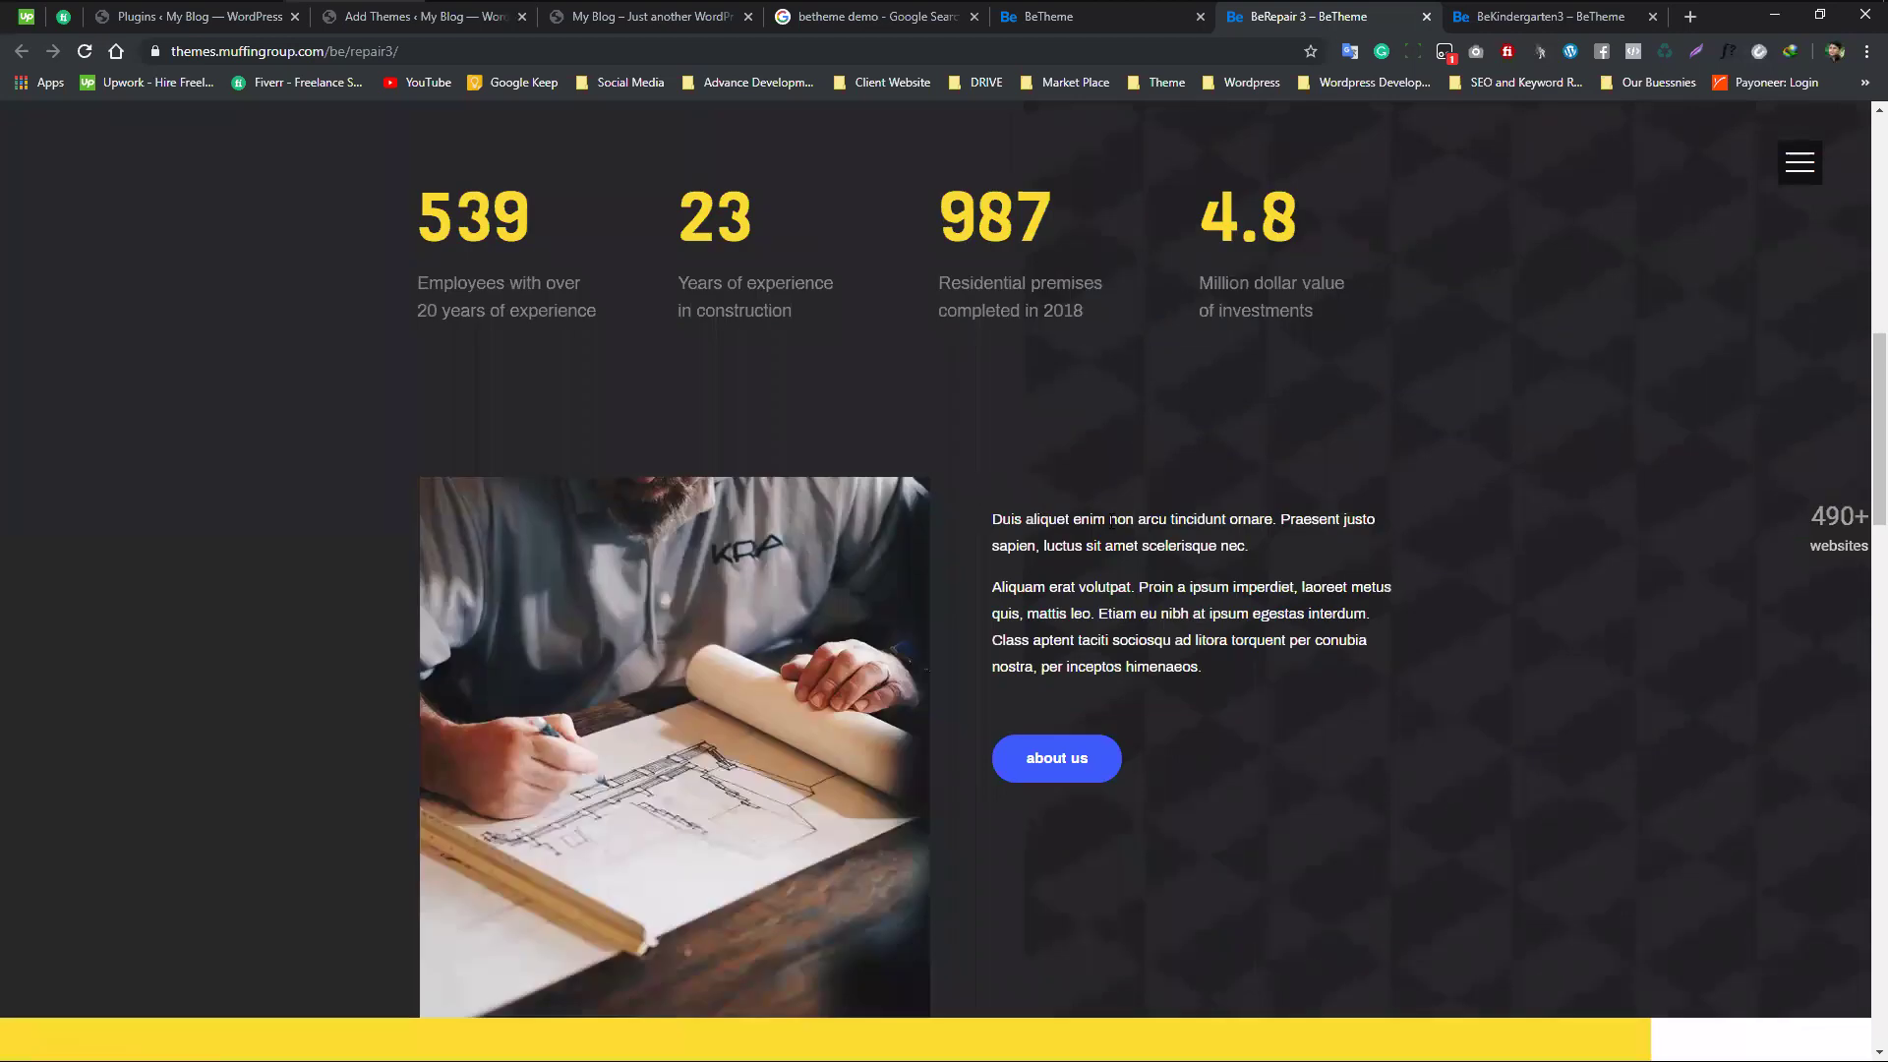
pyautogui.moveTo(991, 515); pyautogui.dragTo(1260, 655)
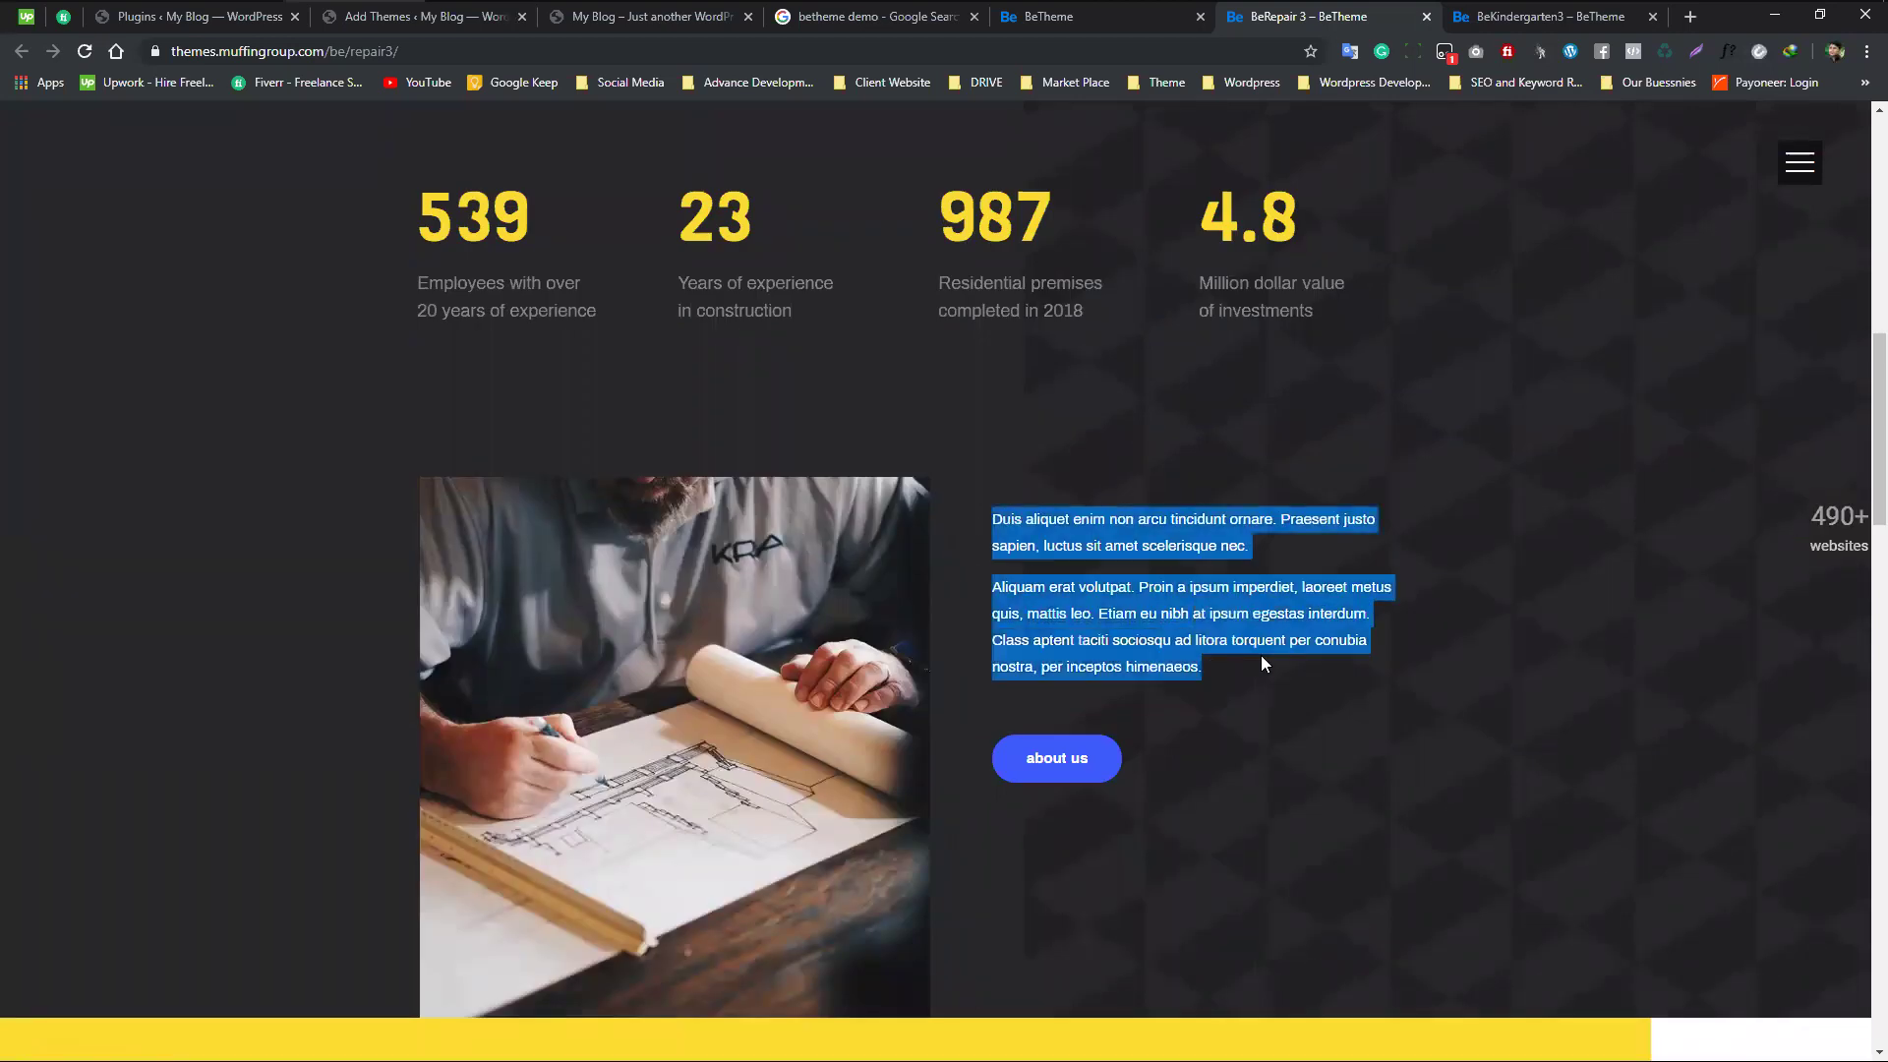
pyautogui.scroll(1, 1058, 476)
pyautogui.scroll(2, 1022, 472)
pyautogui.click(808, 350)
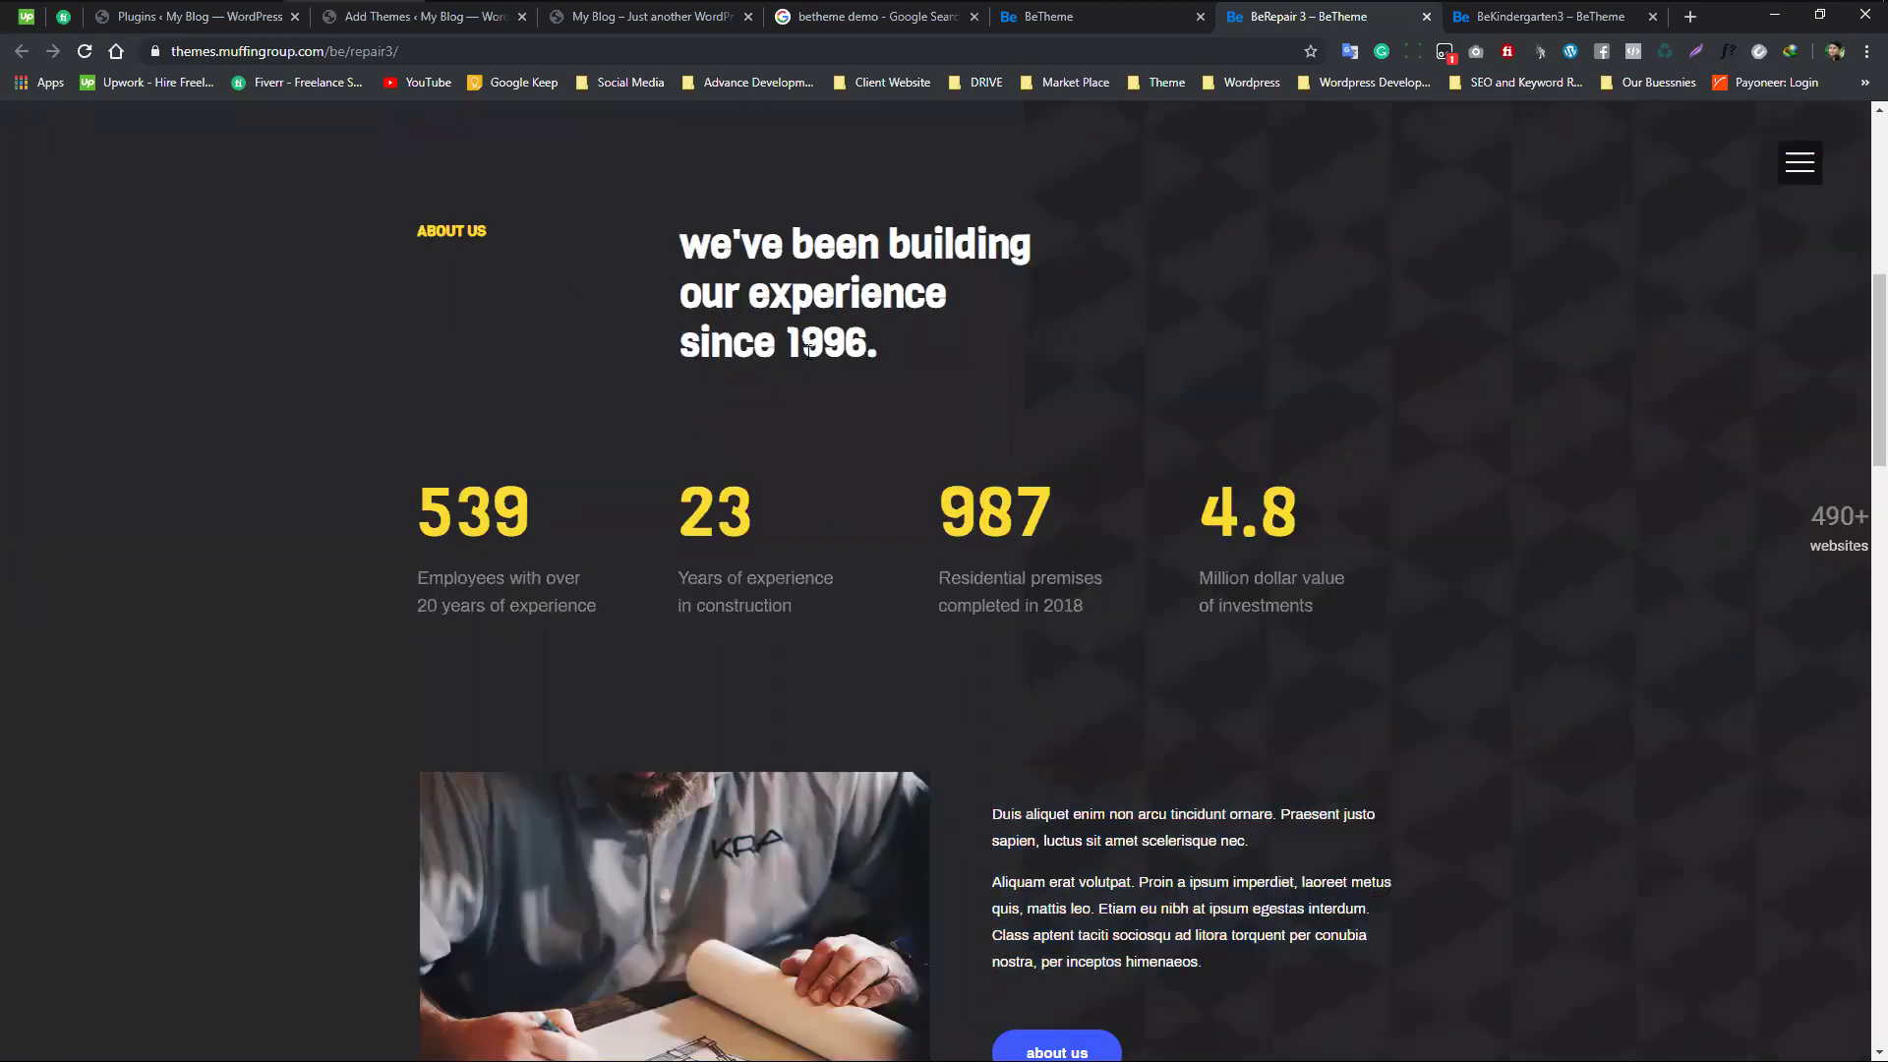
pyautogui.scroll(8, 543, 498)
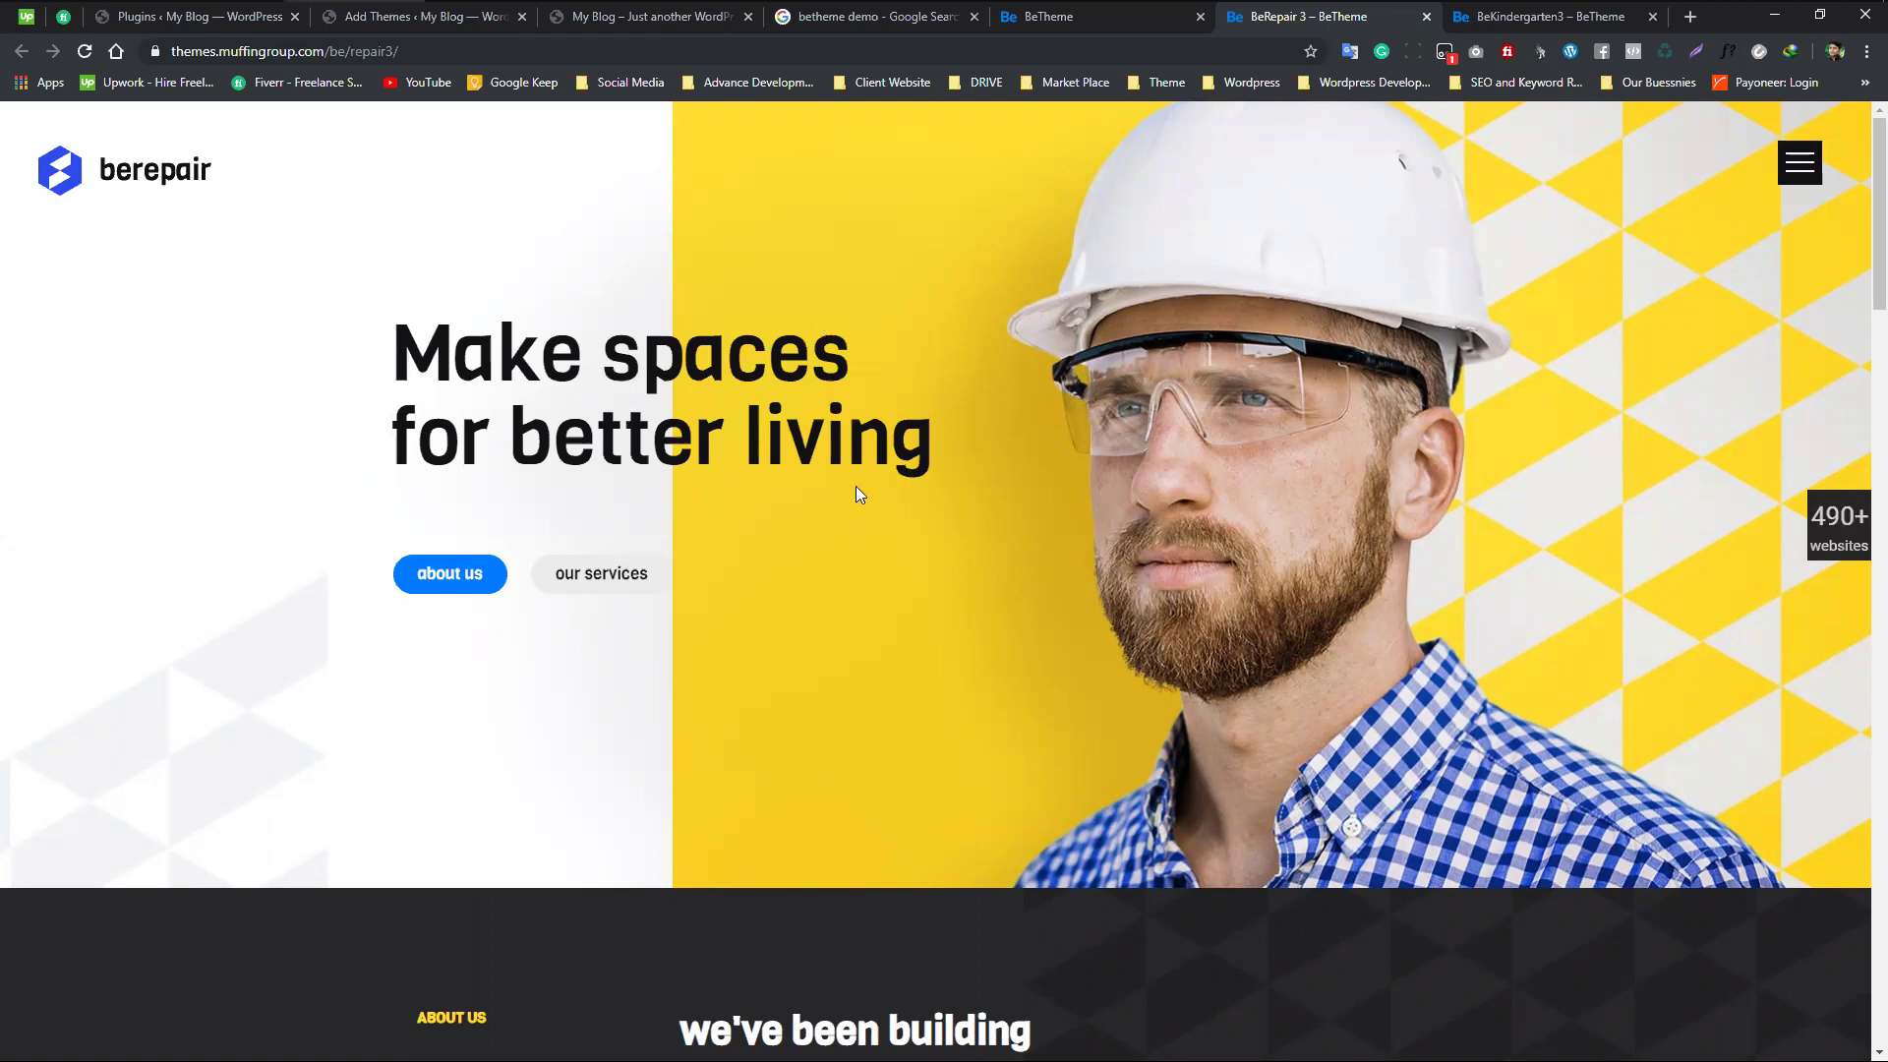
# - Highlight the Repair 3 About Us statistics, heading and description text to examine how the section's content is arranged
pyautogui.scroll(-7, 855, 486)
pyautogui.moveTo(406, 325); pyautogui.dragTo(564, 390)
pyautogui.click(600, 466)
pyautogui.scroll(-3, 447, 386)
pyautogui.scroll(2, 447, 385)
pyautogui.moveTo(370, 470); pyautogui.dragTo(580, 581)
pyautogui.moveTo(502, 578); pyautogui.dragTo(807, 572)
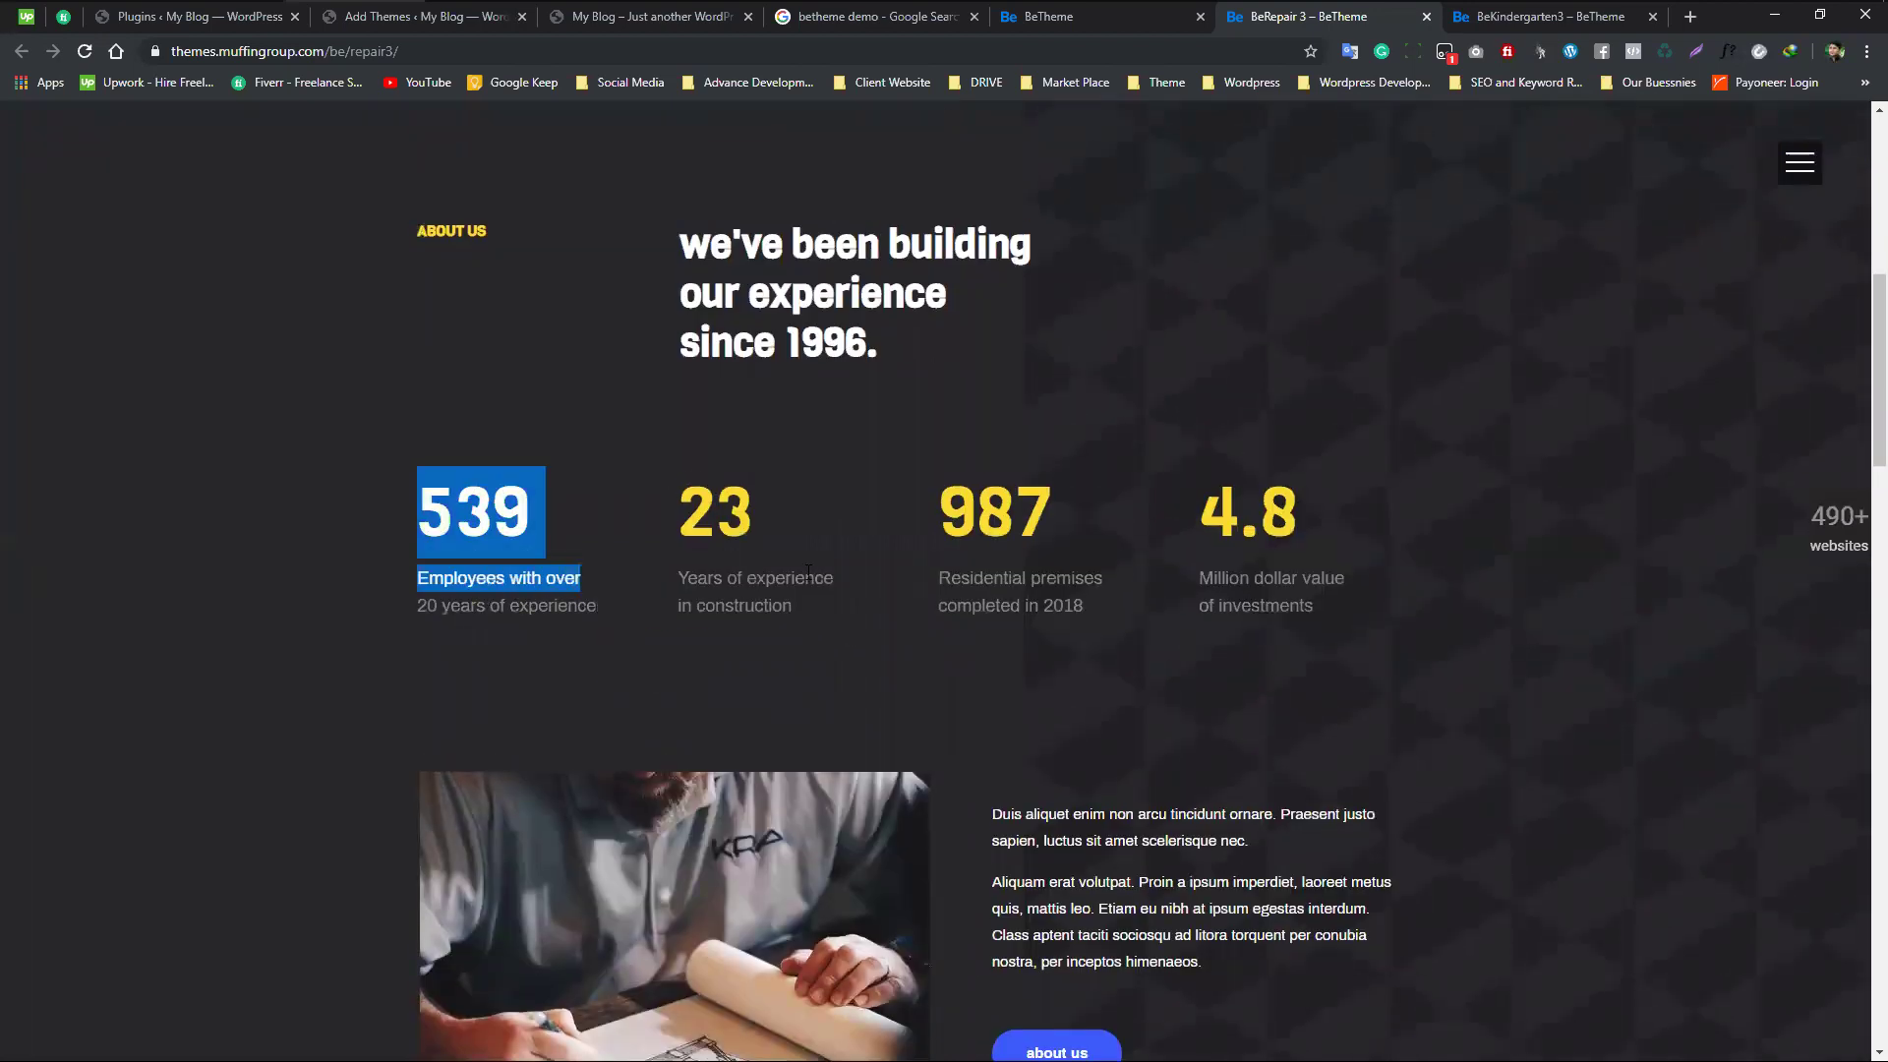
pyautogui.moveTo(688, 226); pyautogui.dragTo(944, 324)
pyautogui.scroll(-5, 948, 602)
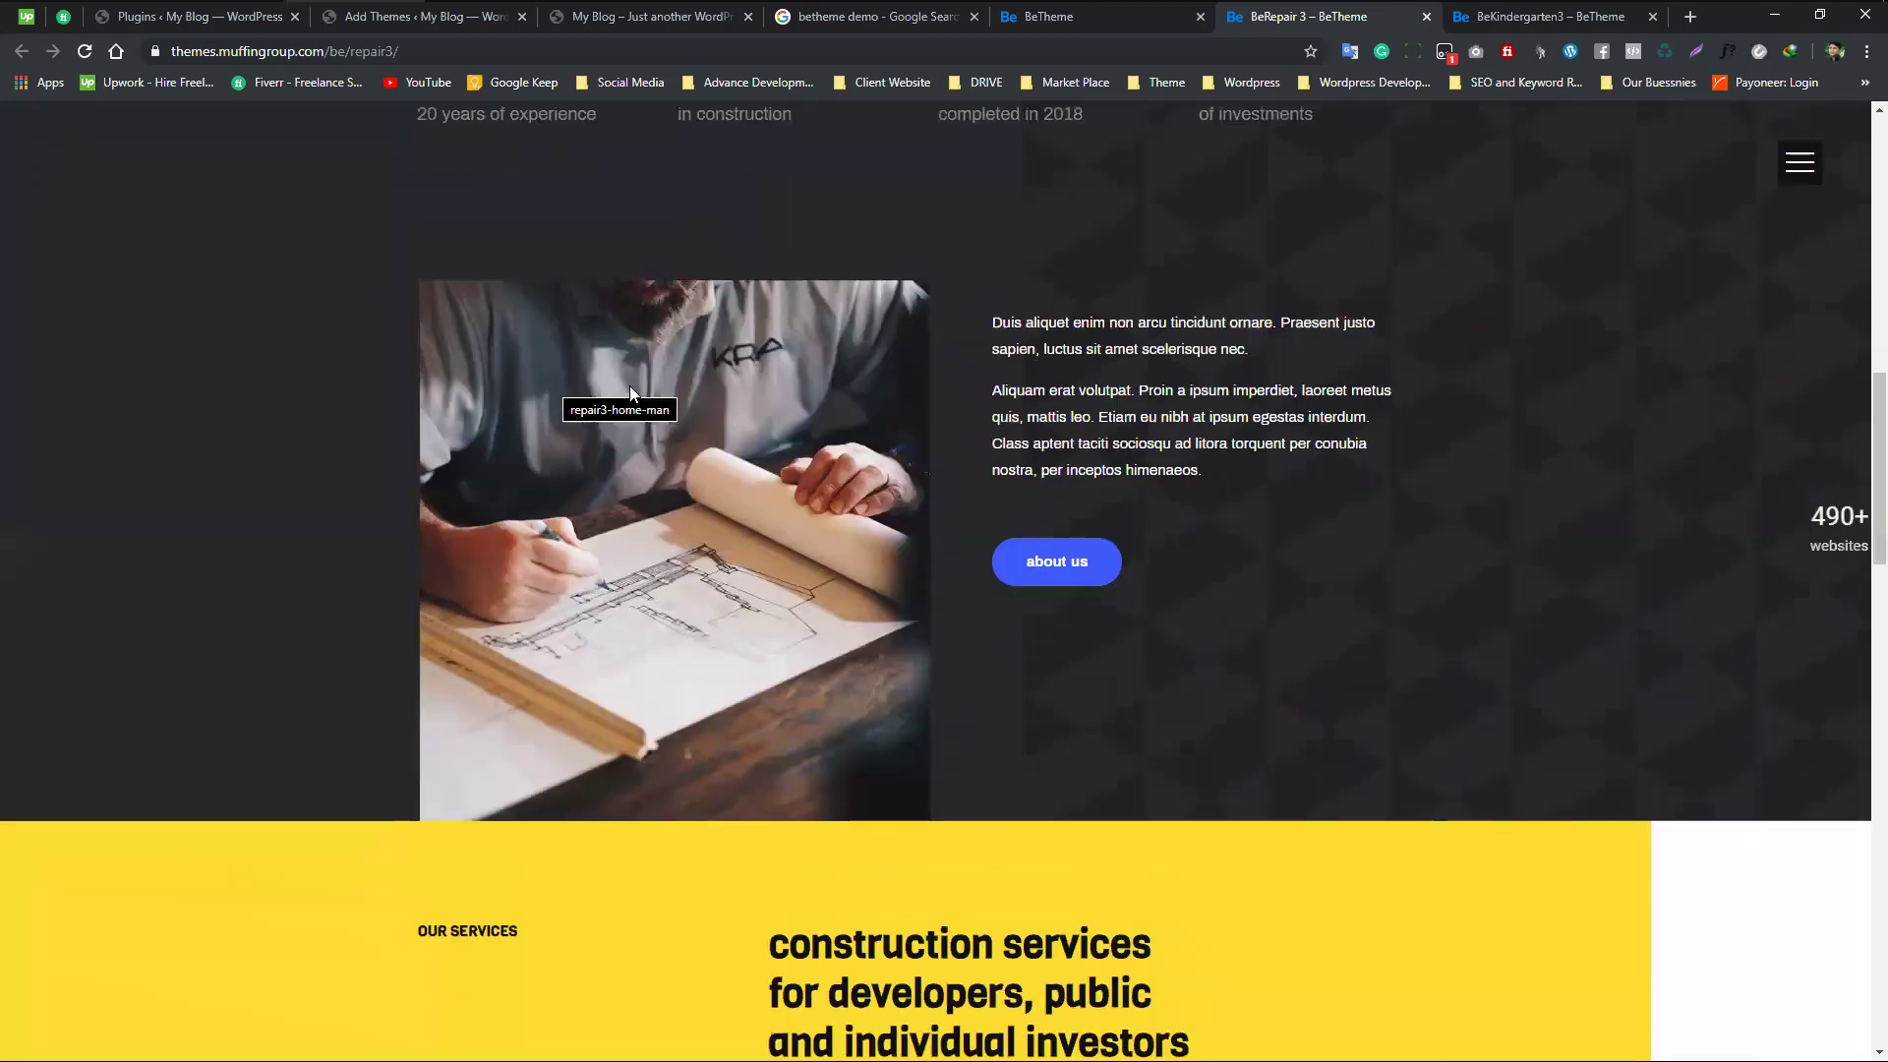
pyautogui.moveTo(631, 392); pyautogui.dragTo(1309, 484)
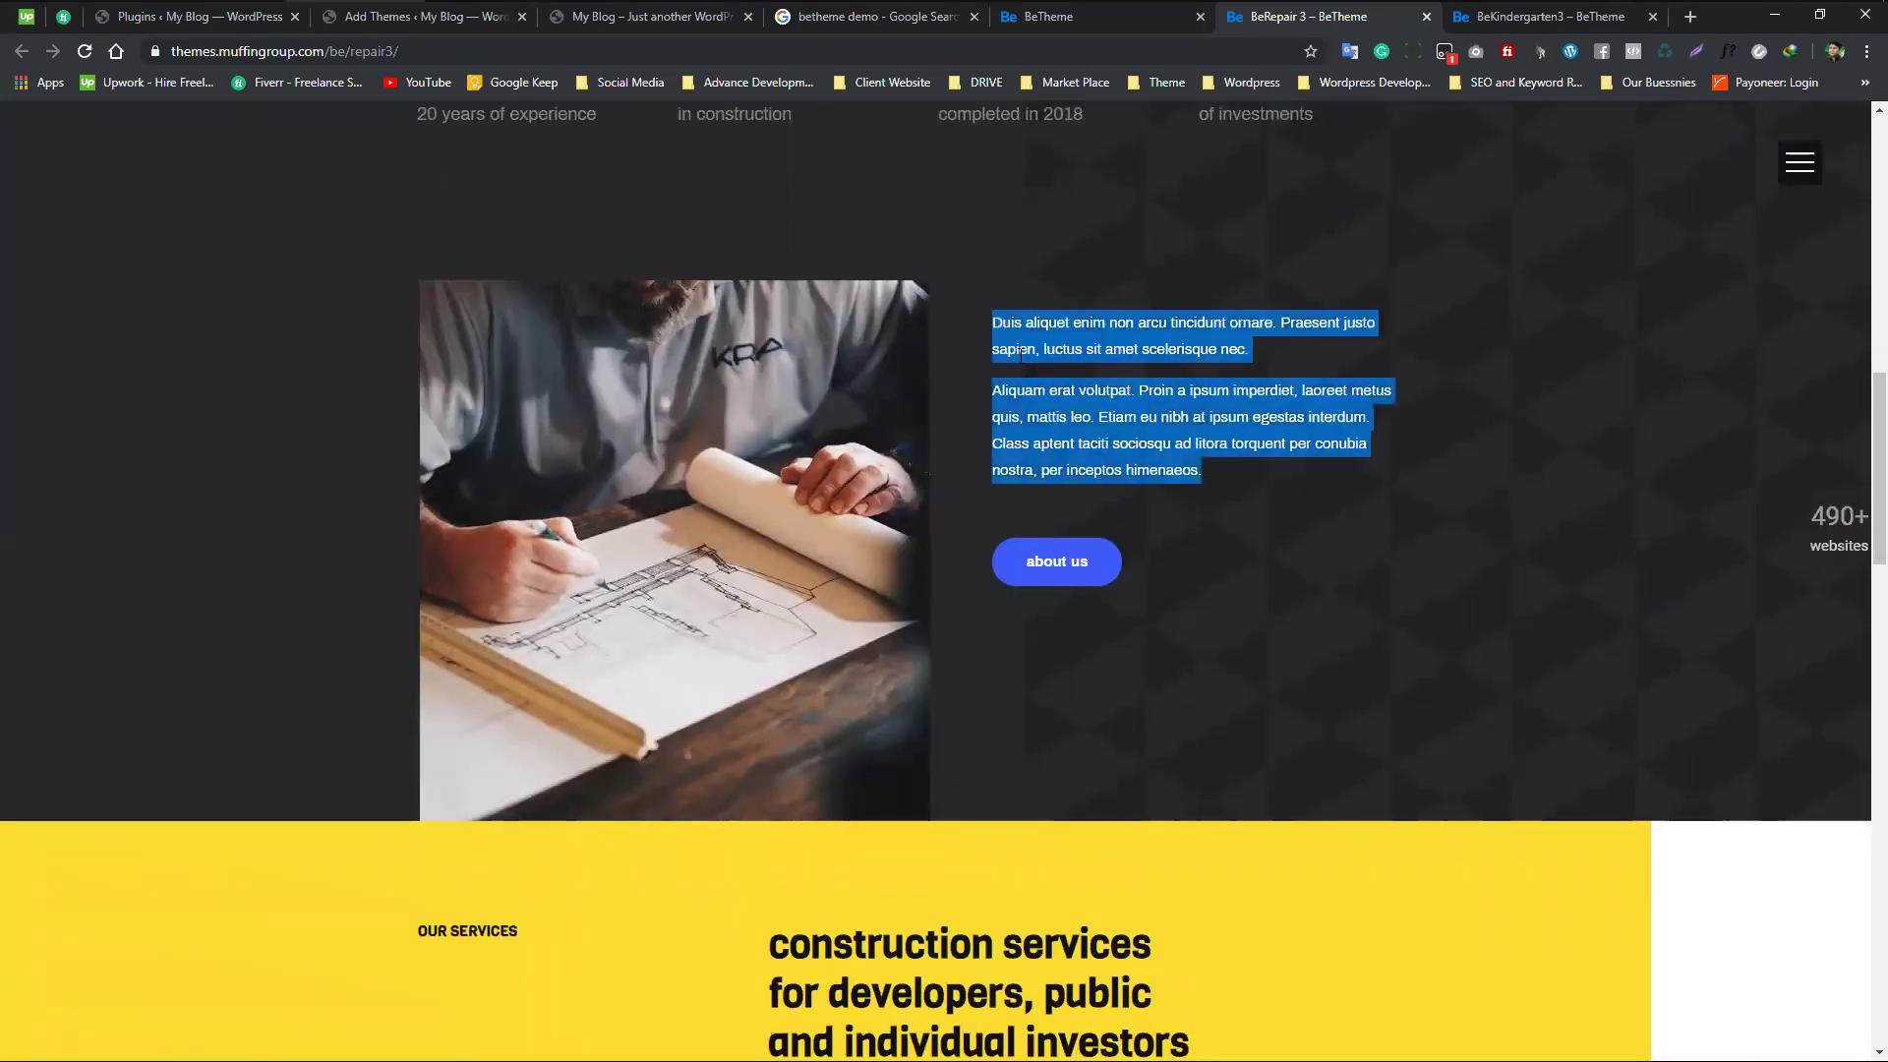
pyautogui.click(1272, 790)
pyautogui.scroll(12, 1274, 789)
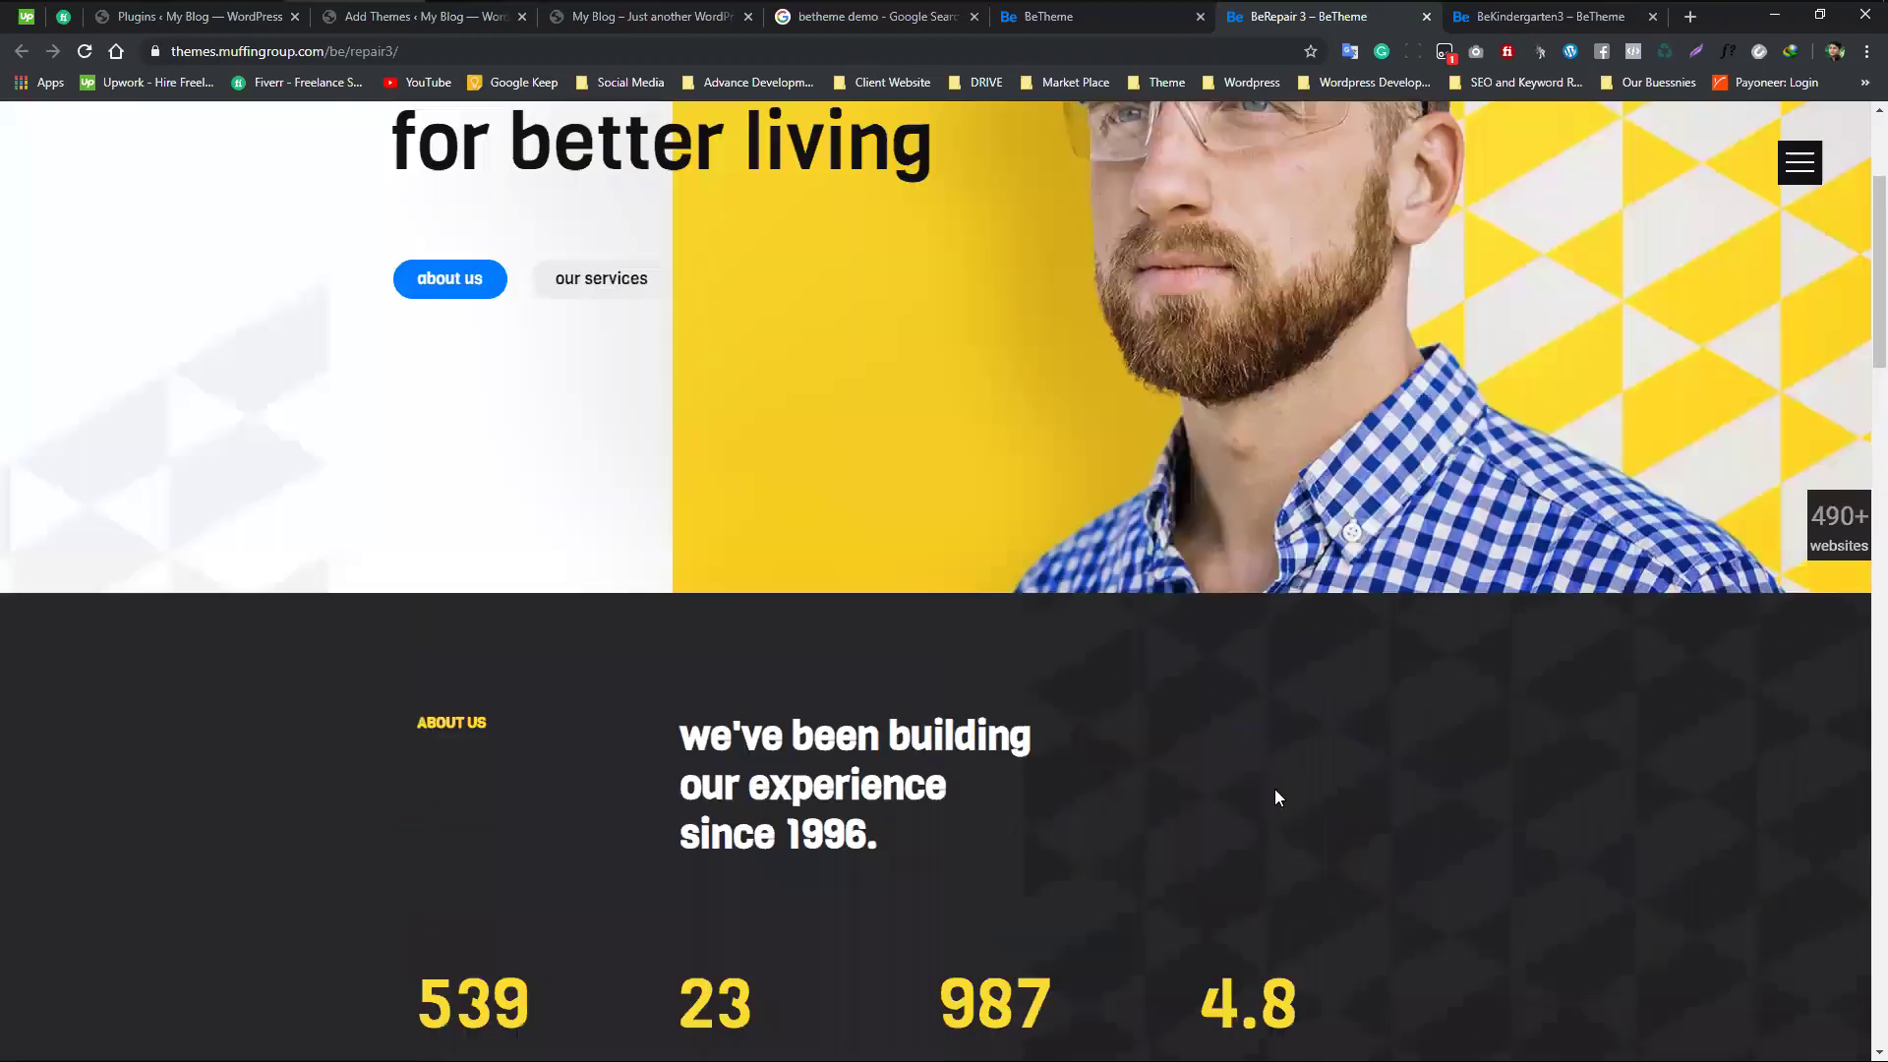
# - Install and activate the Aneeq theme from WordPress's featured themes, and switch the active theme back to Twenty Twenty
pyautogui.click(1121, 22)
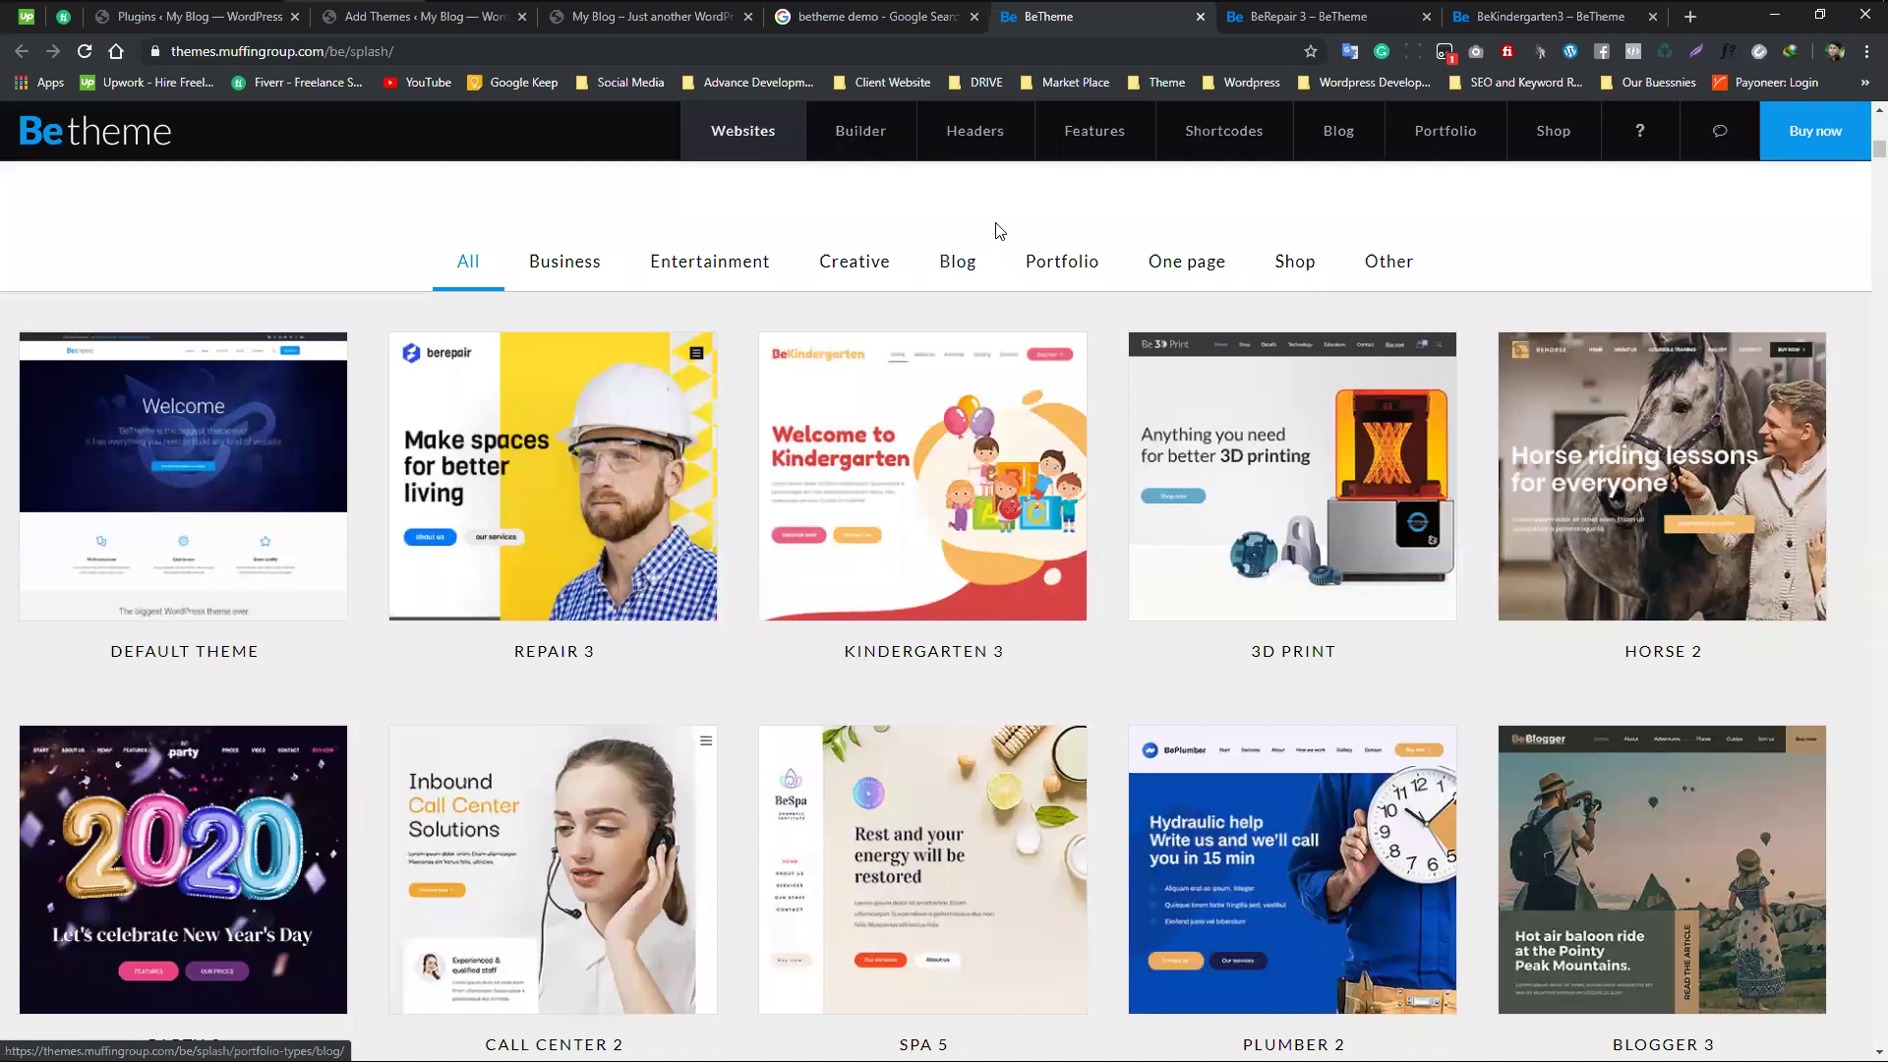
pyautogui.click(447, 28)
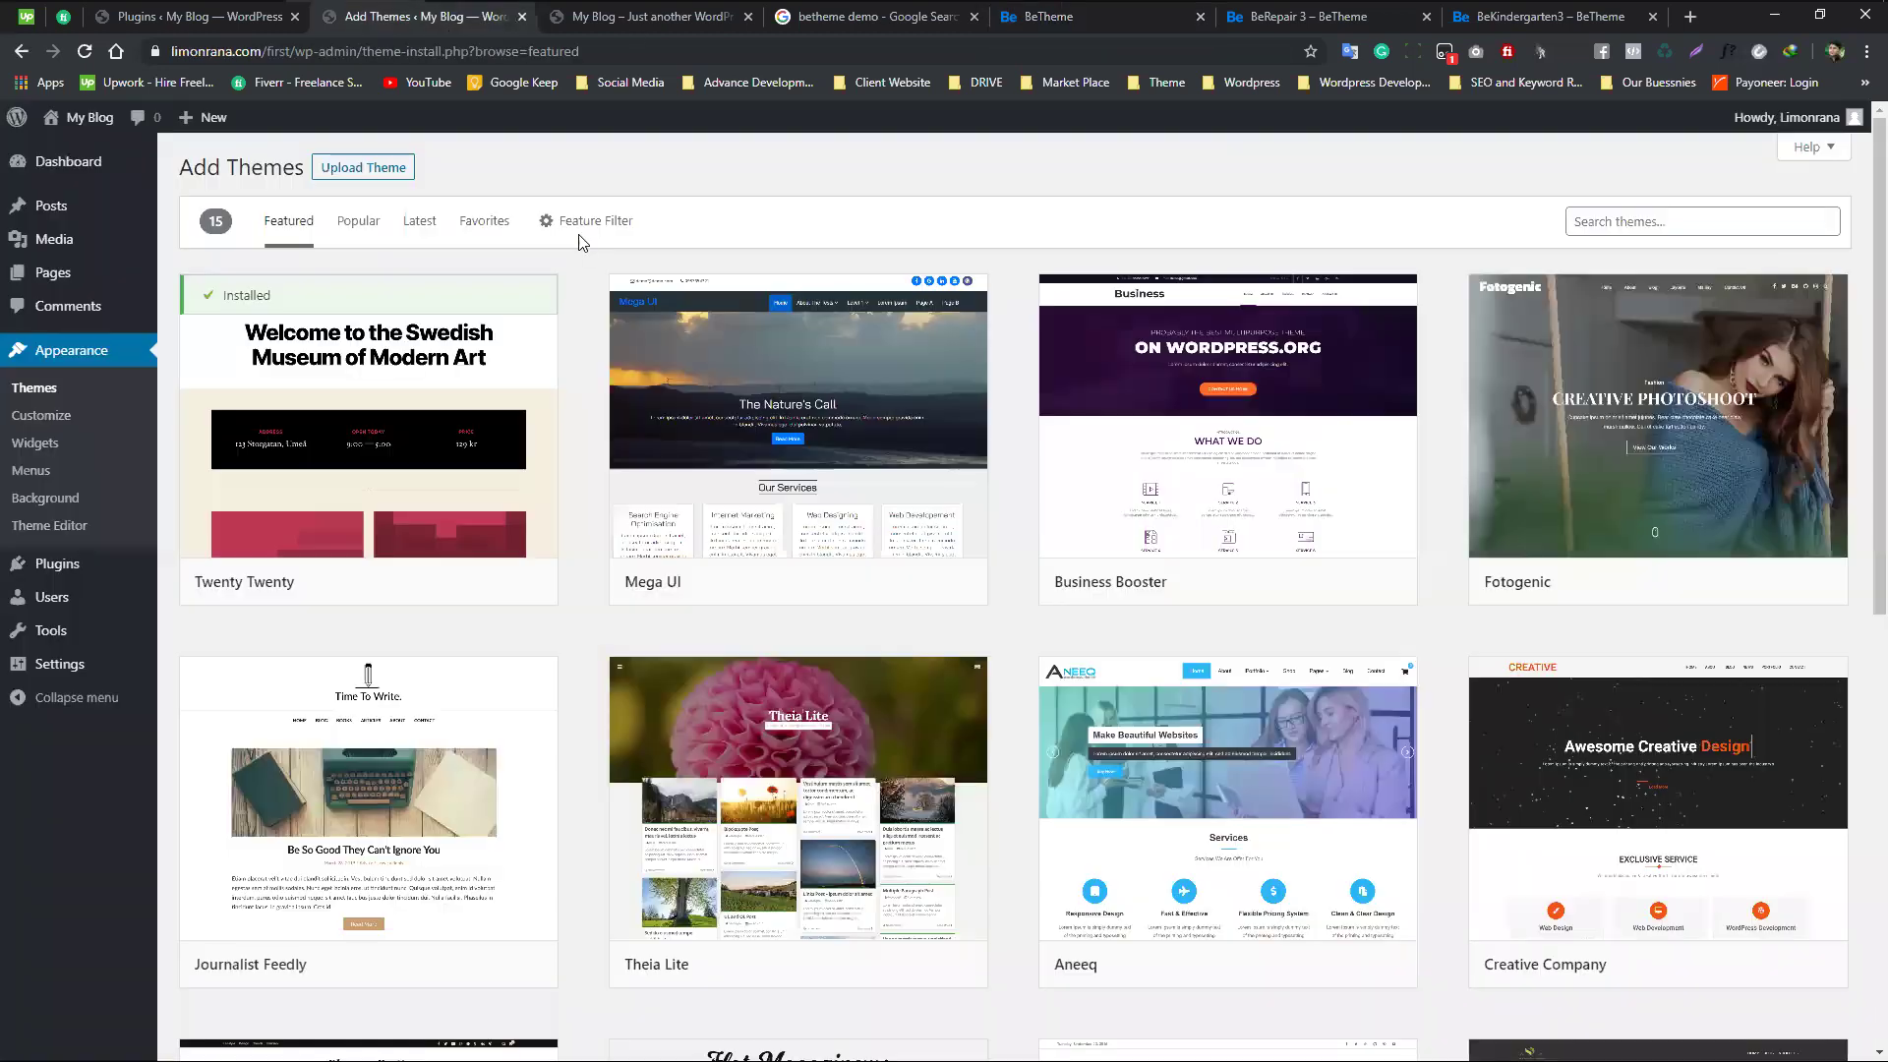
pyautogui.scroll(-4, 576, 565)
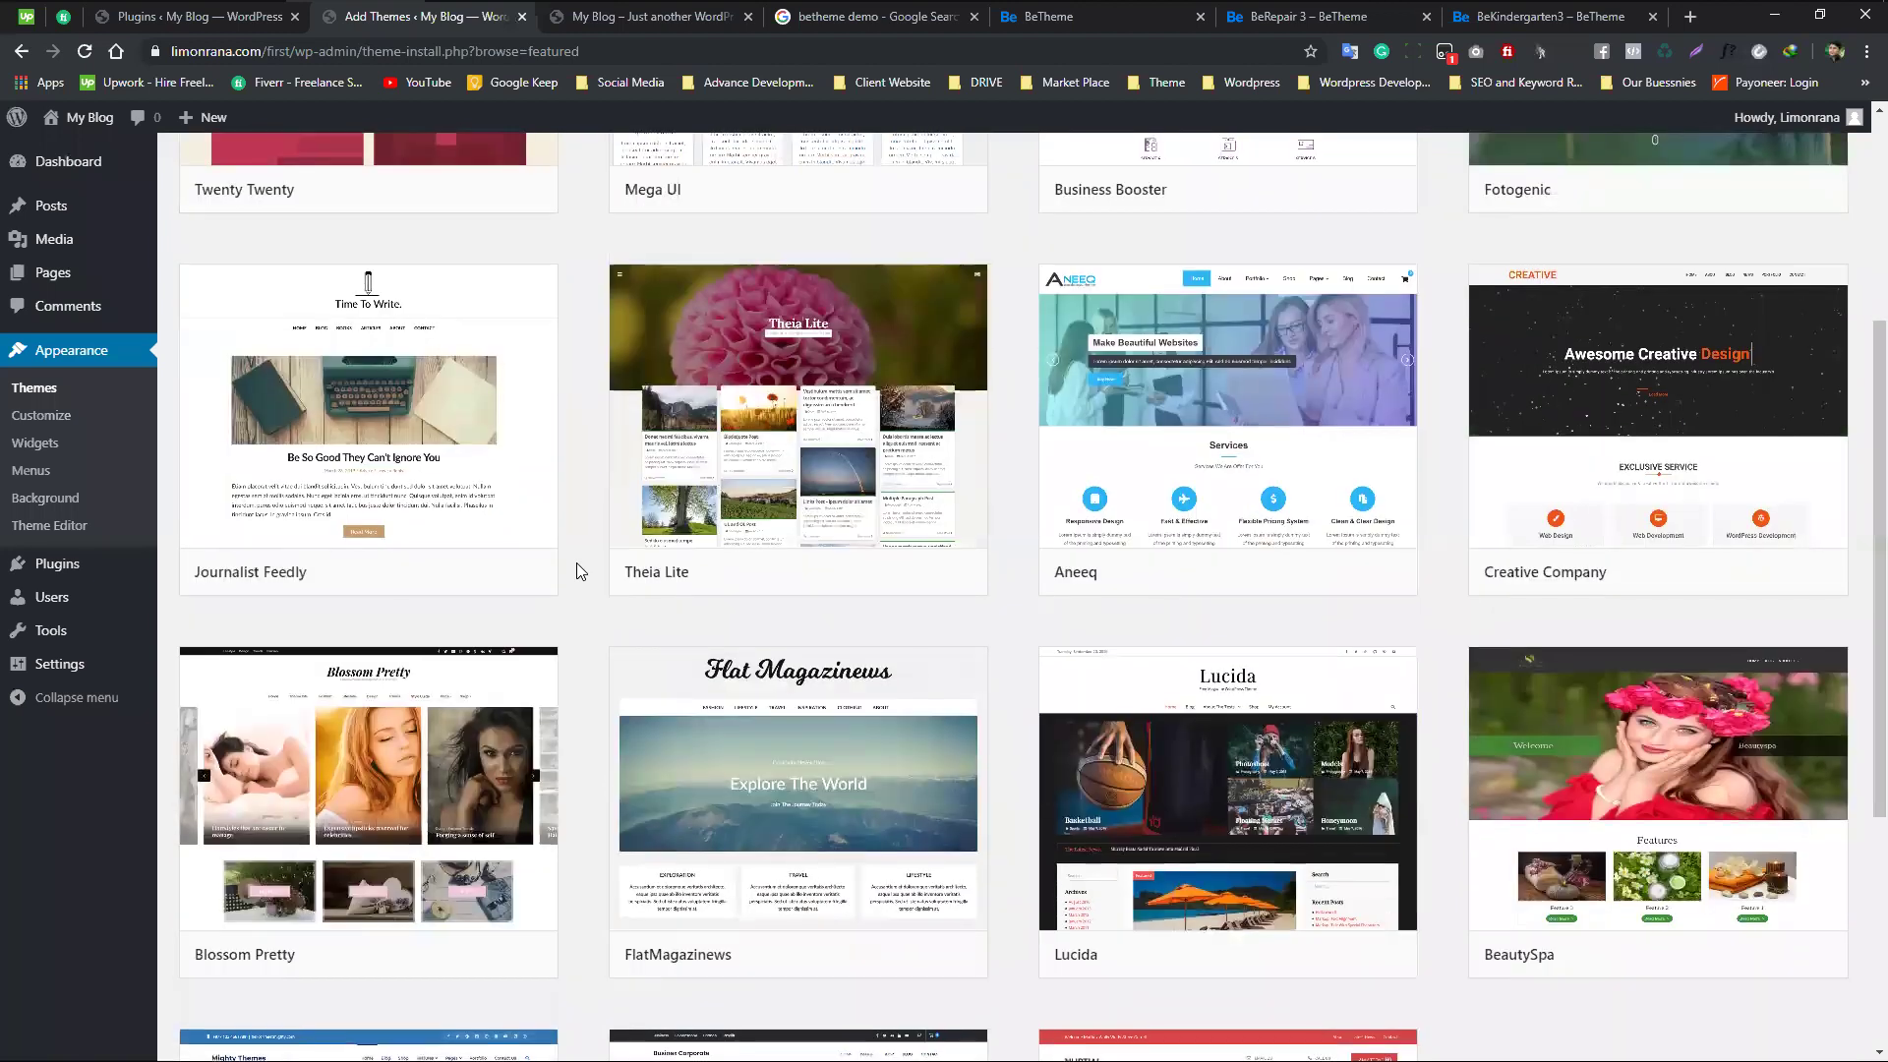
pyautogui.scroll(1, 576, 562)
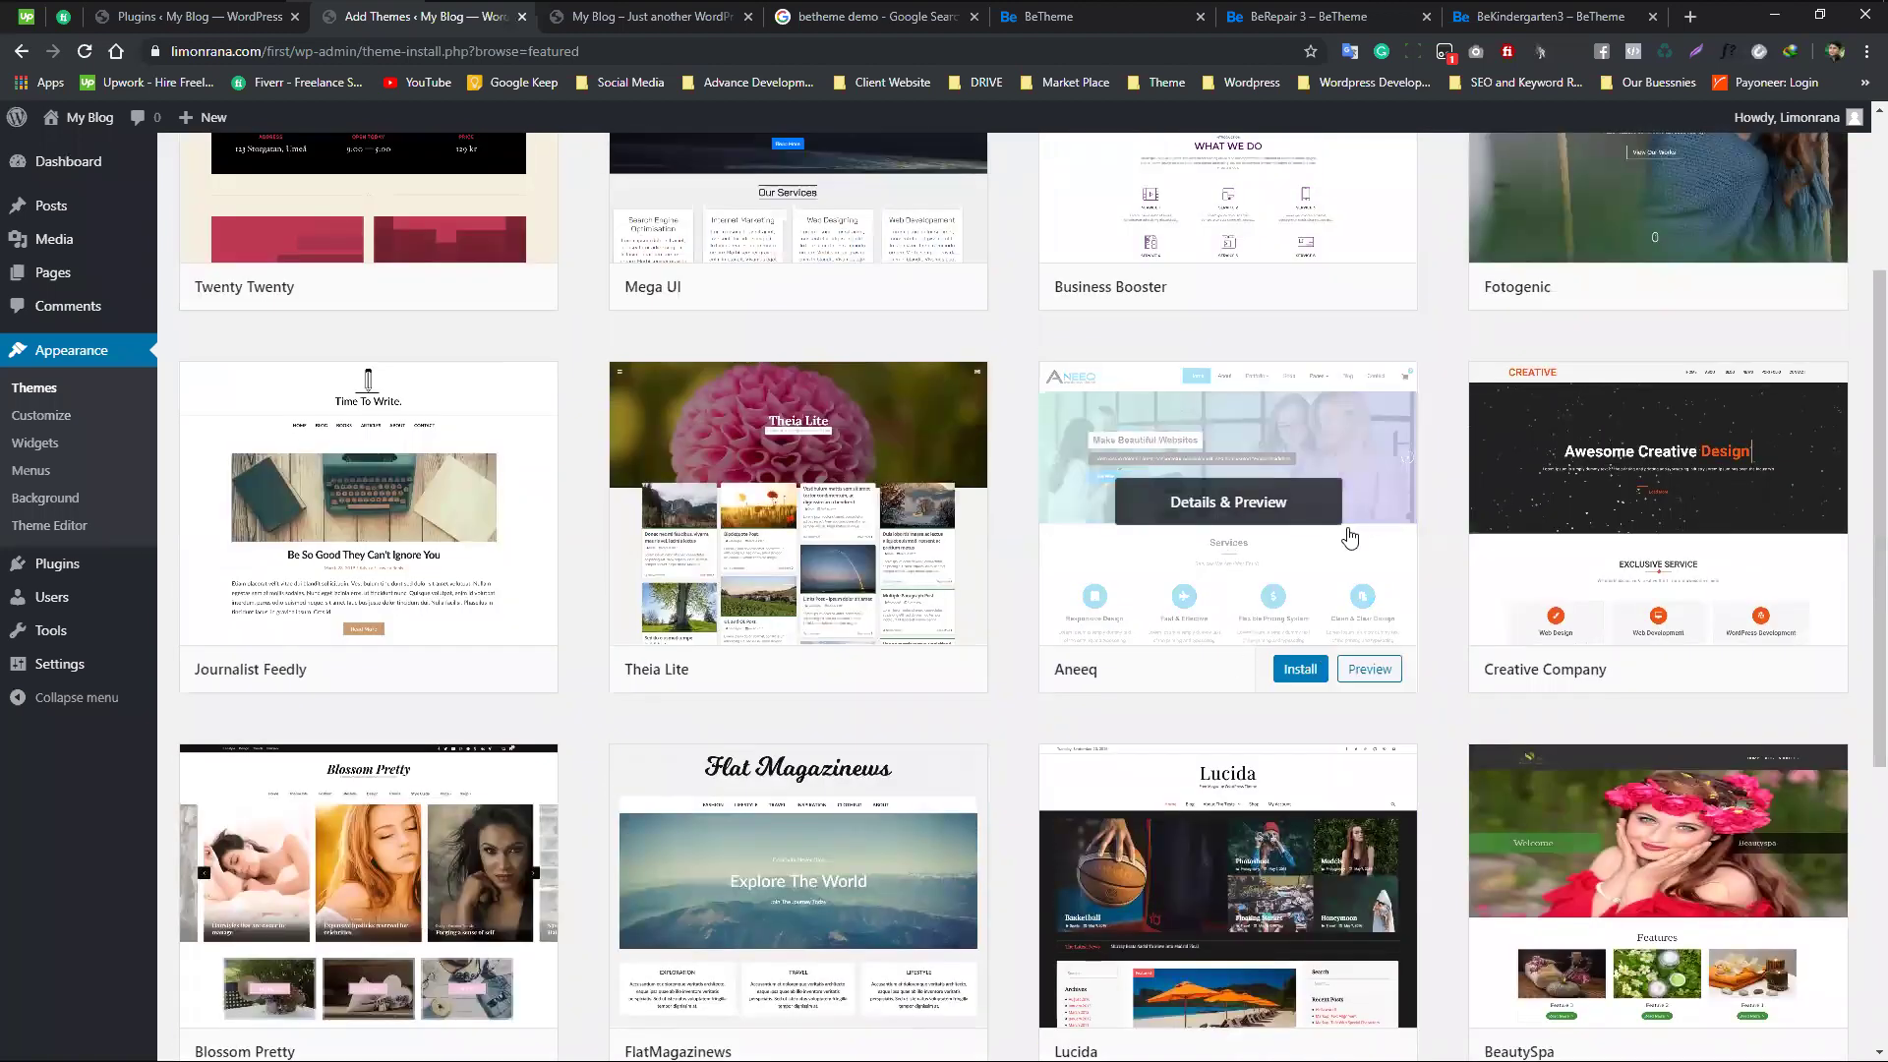
pyautogui.click(1297, 671)
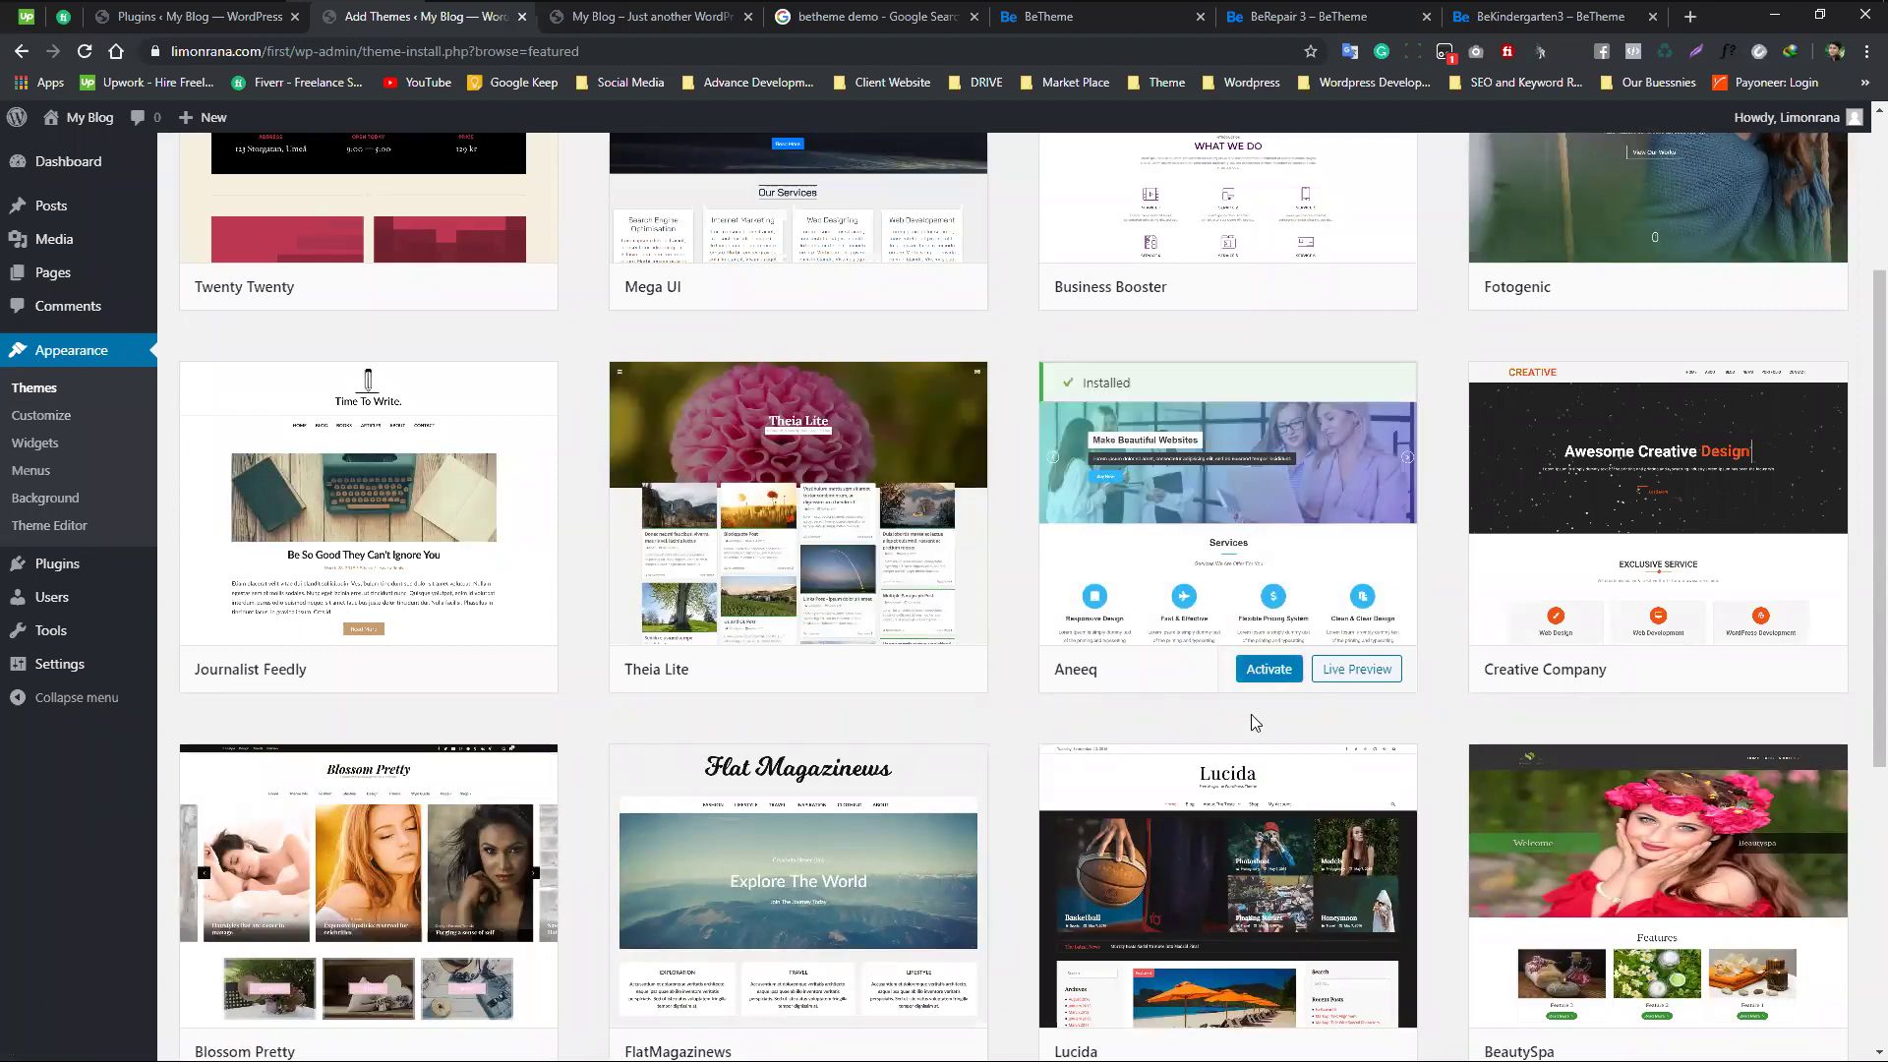
pyautogui.click(1268, 669)
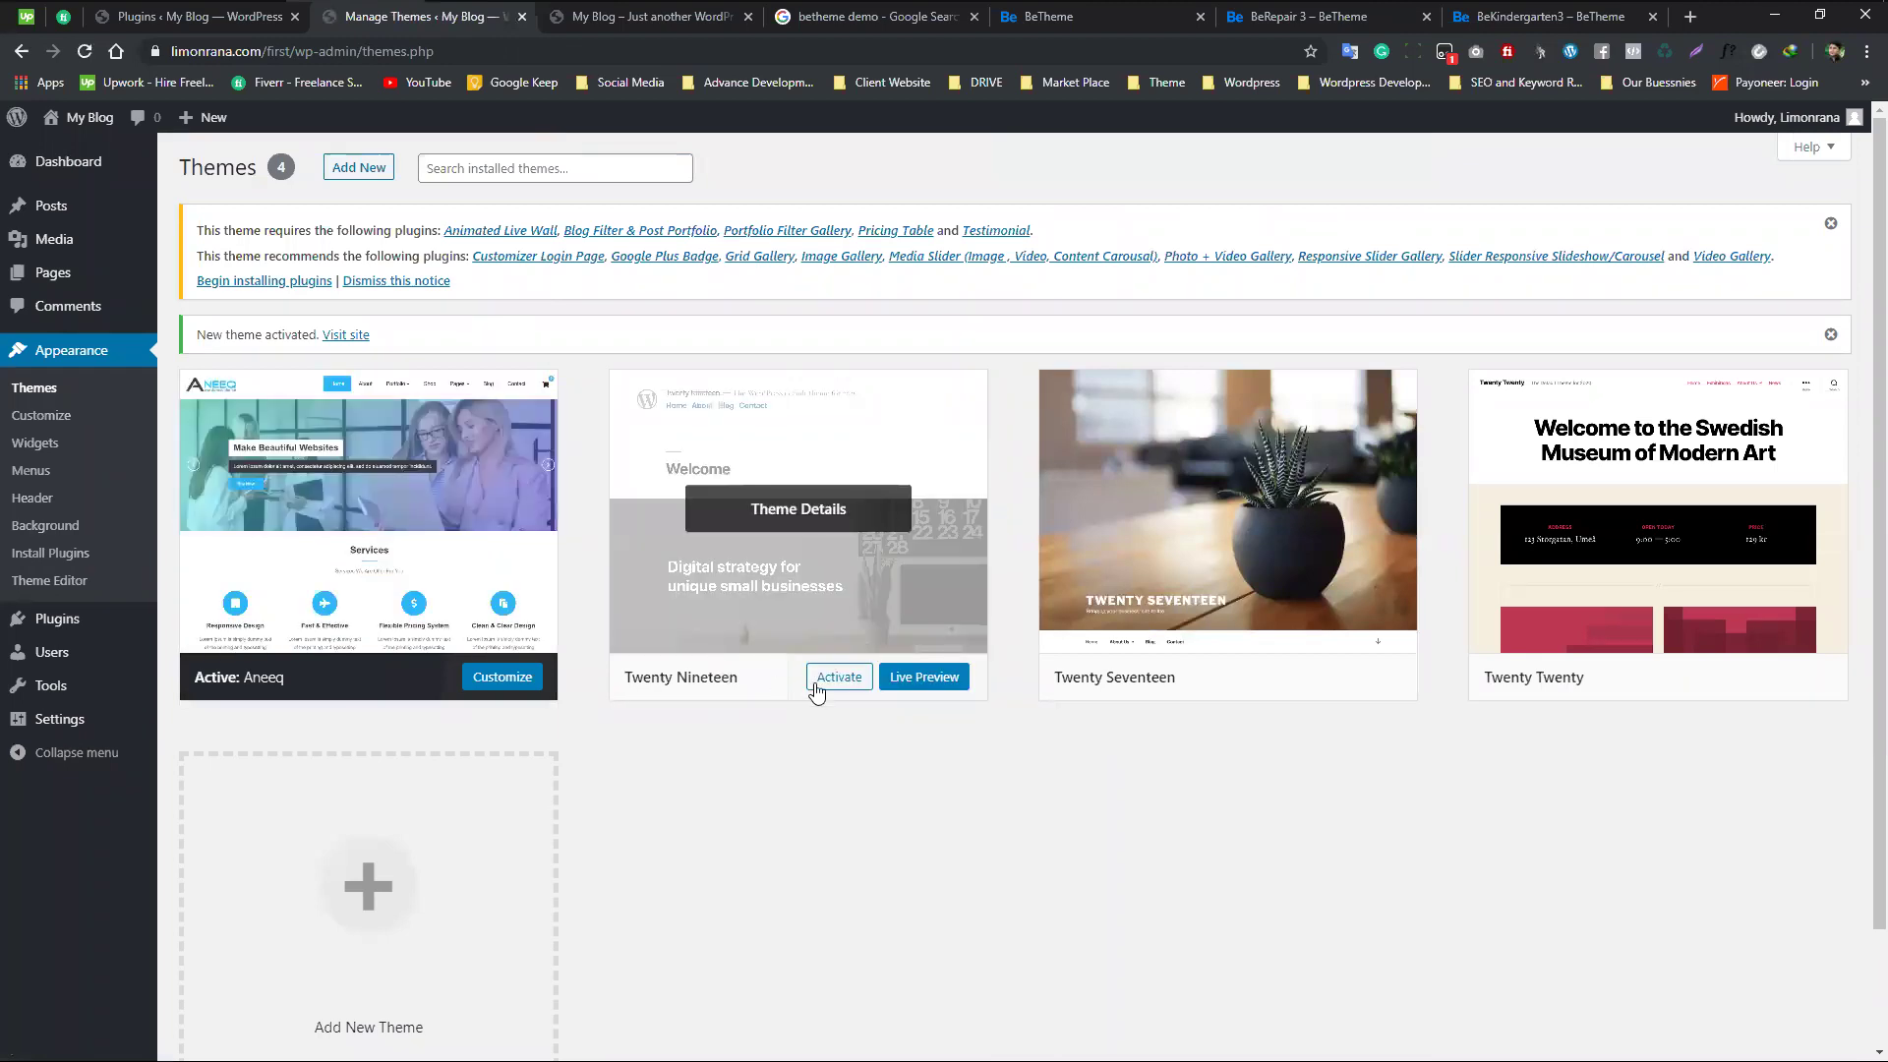
pyautogui.click(1673, 692)
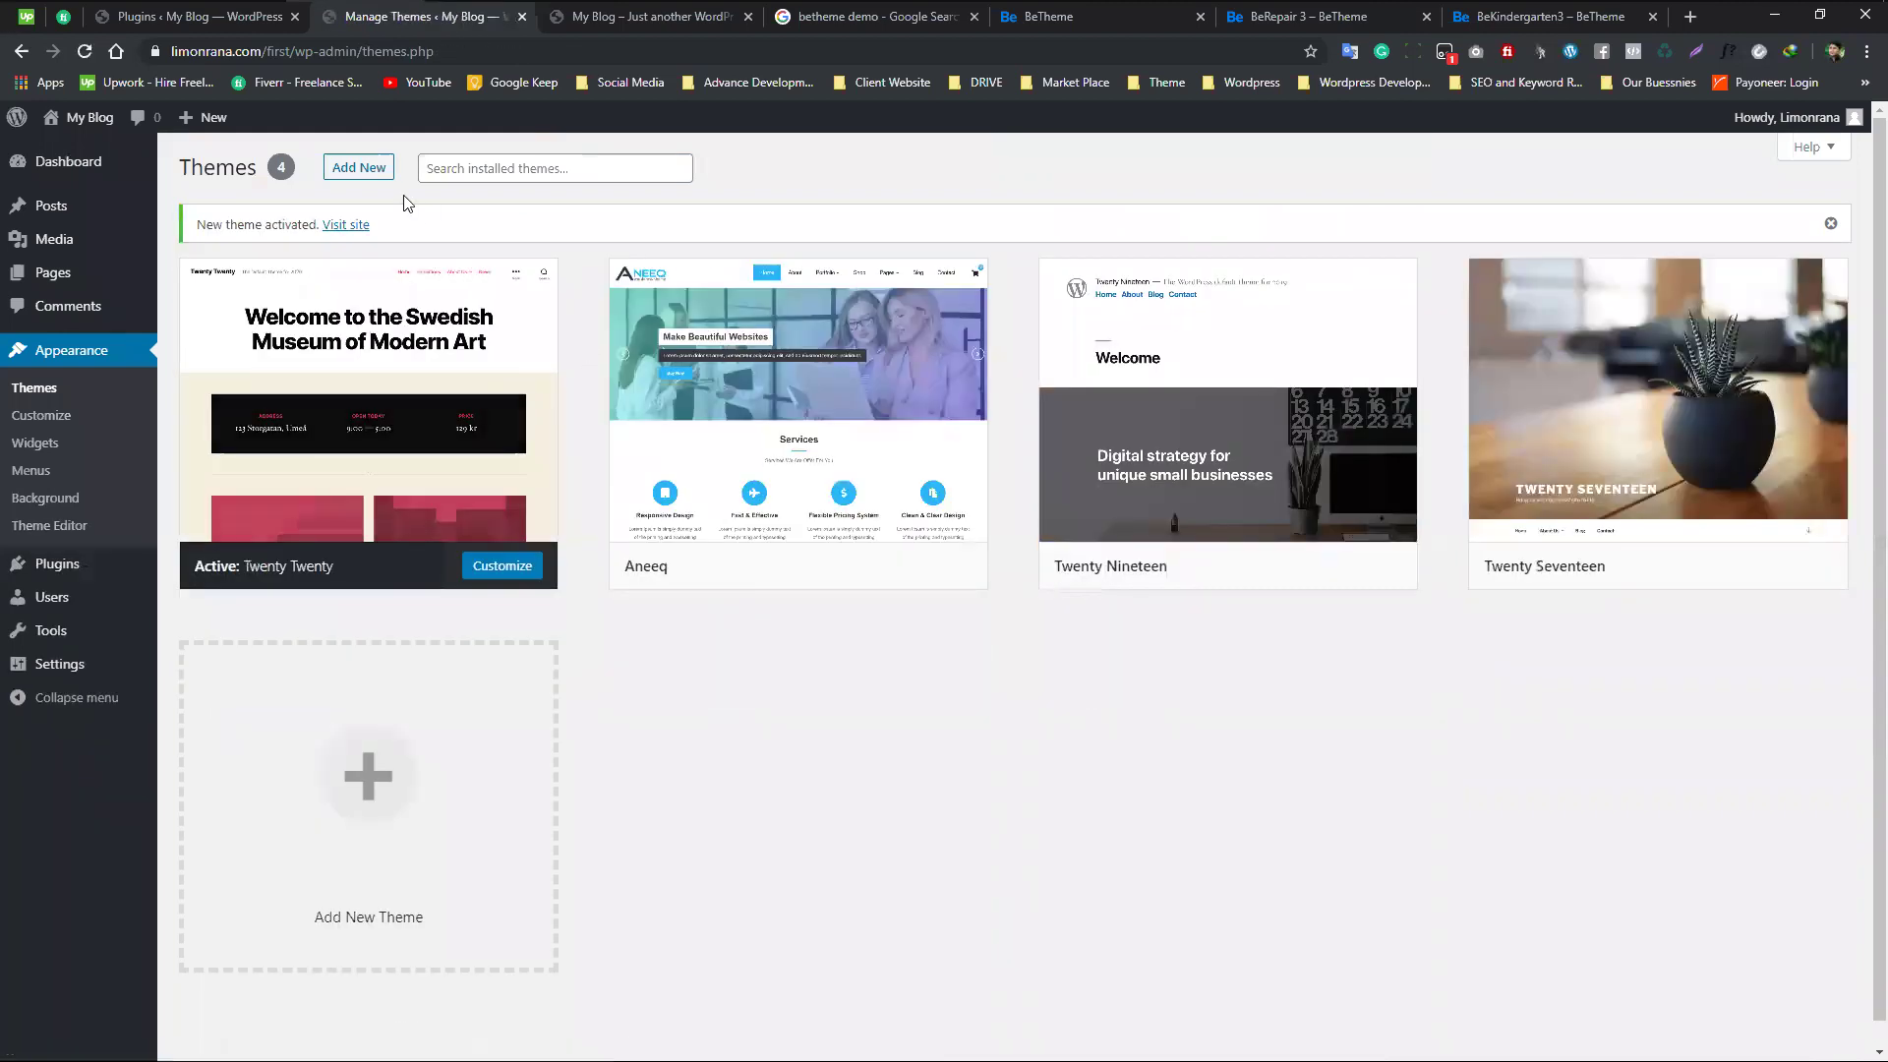
# - Open the page for adding themes, and copy the name StartKit from Free Theme.txt in Notepad, removing it from the list
pyautogui.click(366, 171)
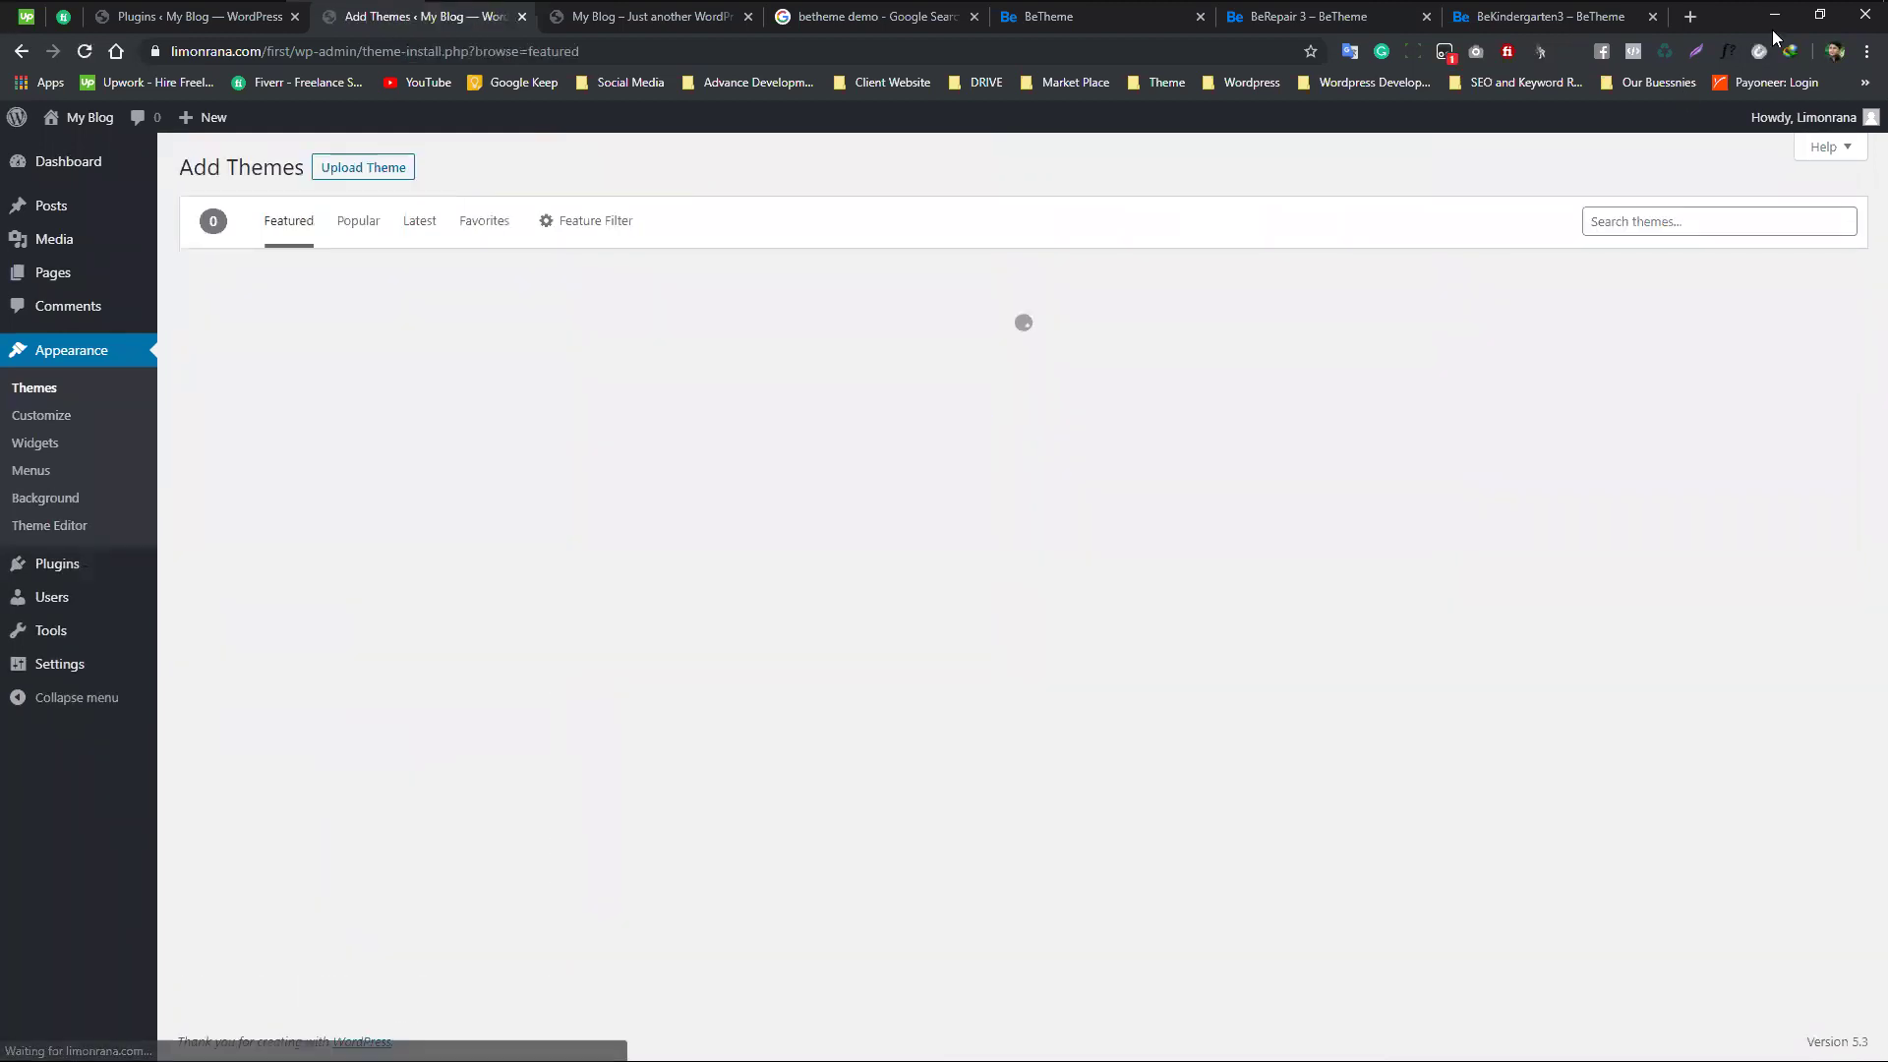
pyautogui.press('super+d')
pyautogui.doubleClick(38, 621)
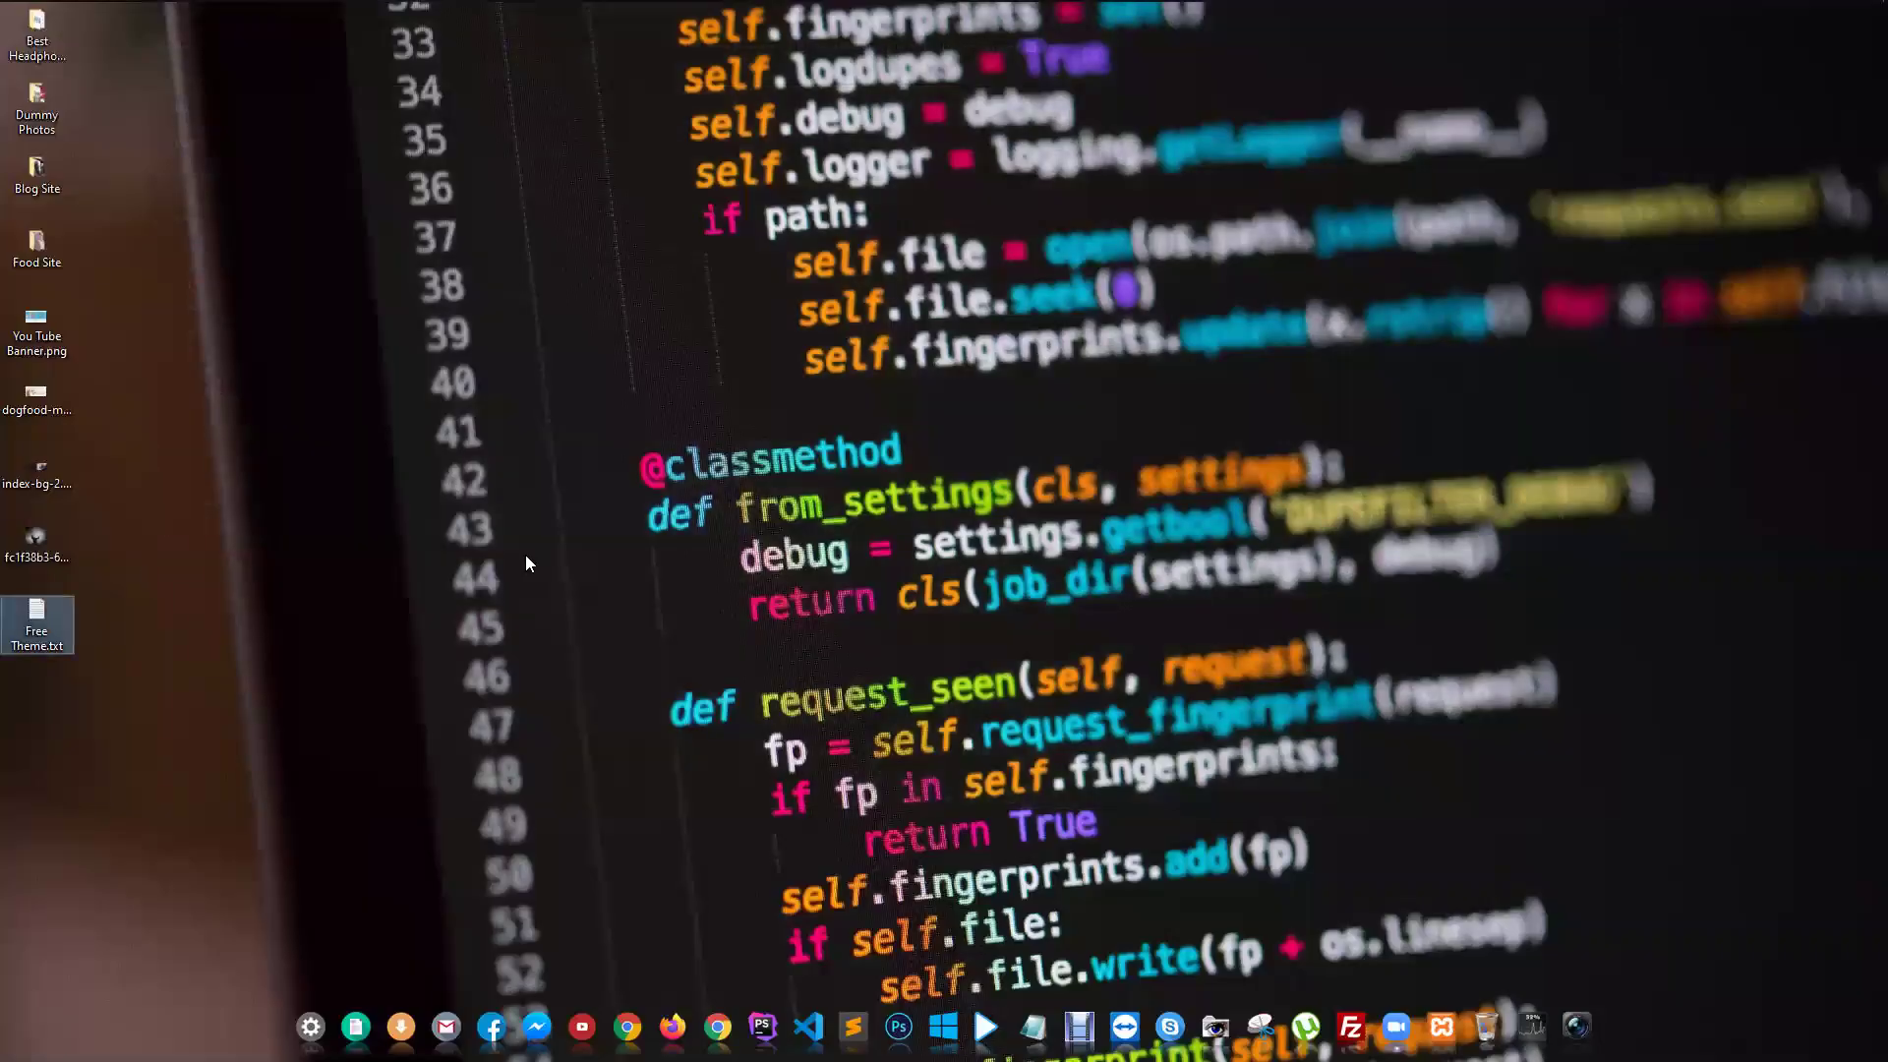
pyautogui.doubleClick(679, 742)
pyautogui.hotkey('ctrl', 'c')
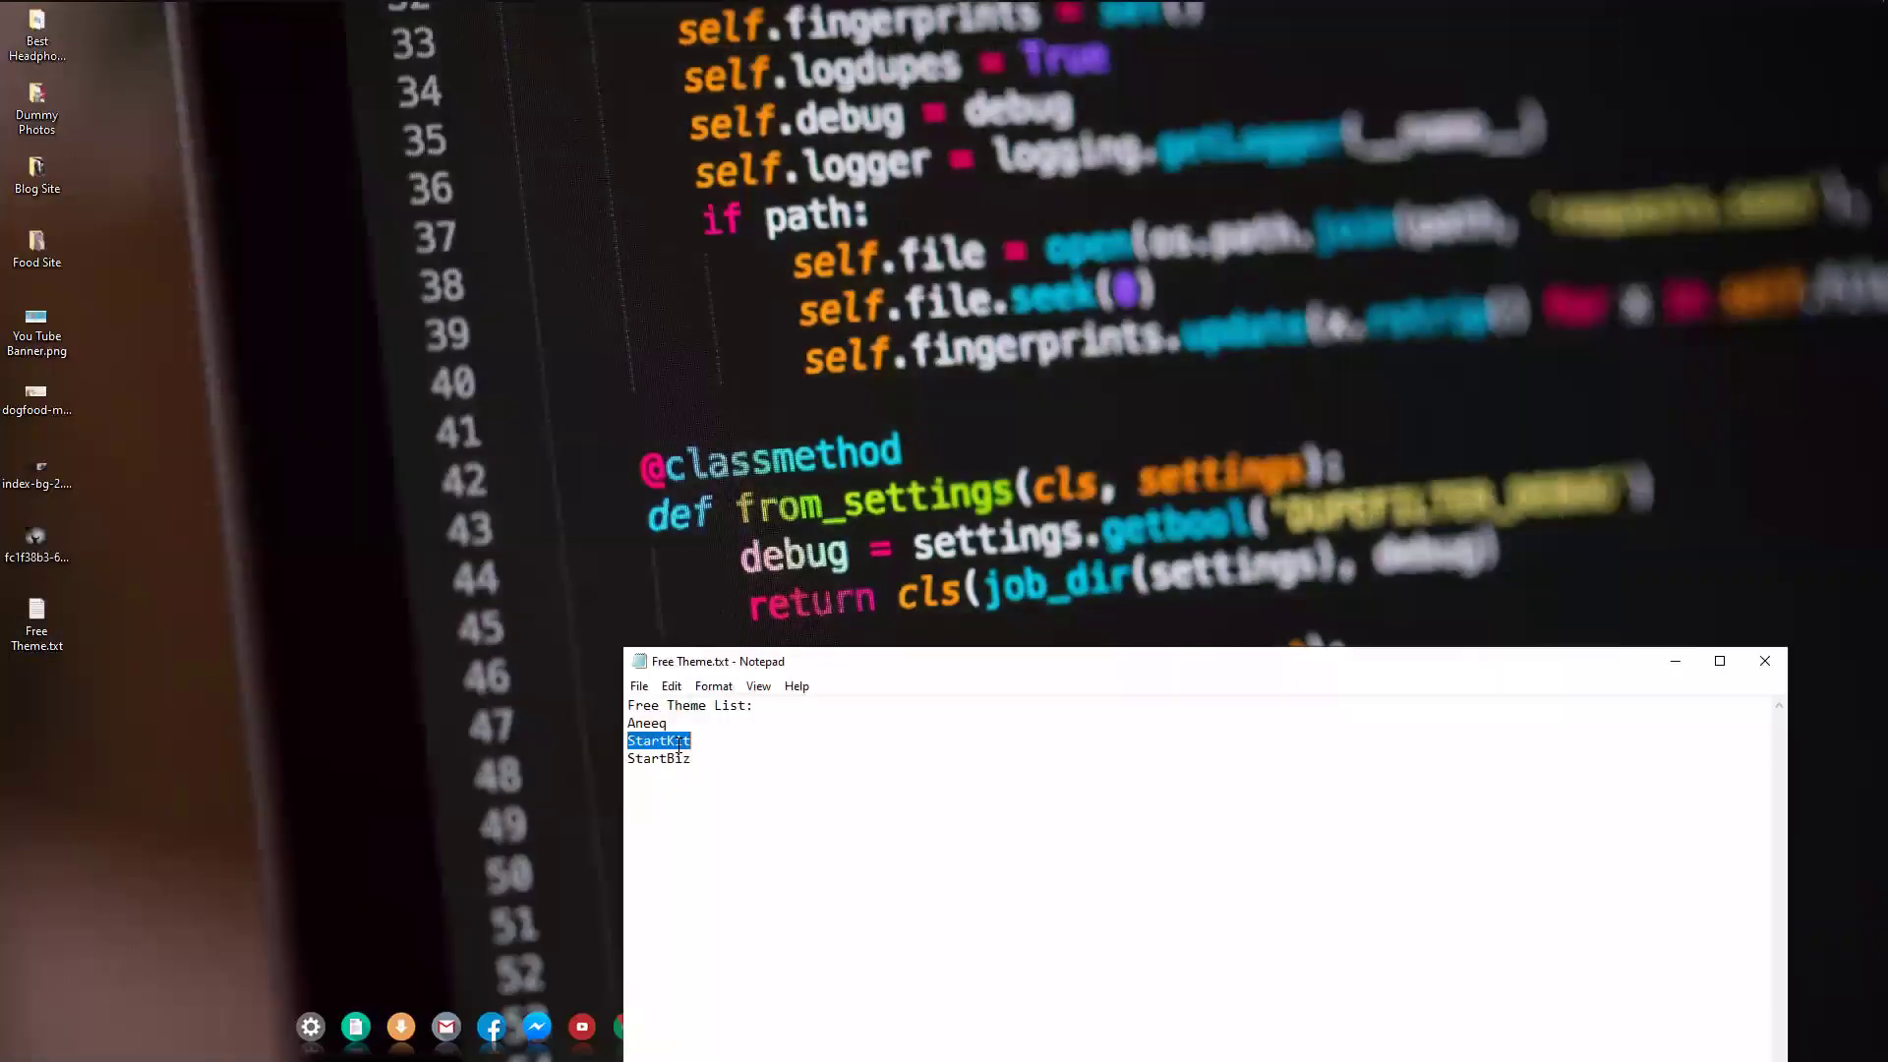
pyautogui.press('Delete')
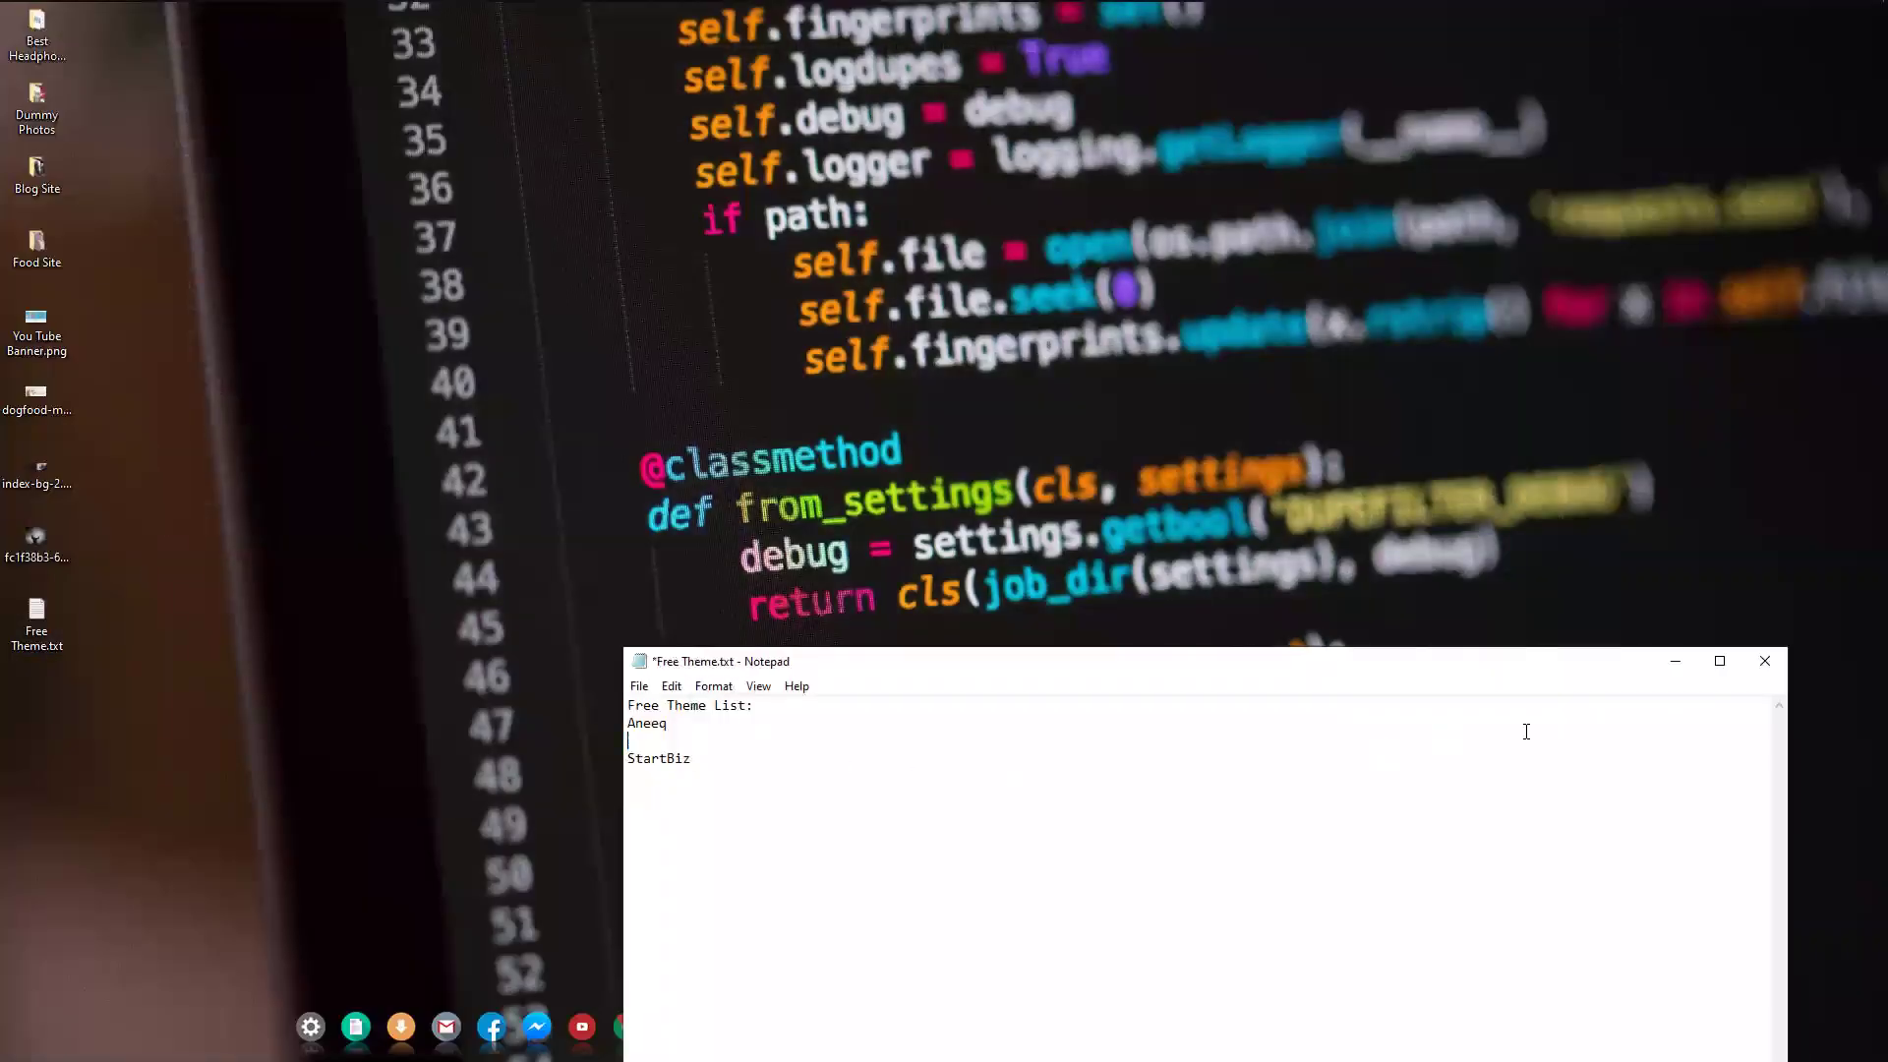
pyautogui.click(1680, 666)
# - Return to the browser, search the WordPress themes for "StartKit", and install and activate the StartKit theme
pyautogui.hotkey('alt', 'Tab')
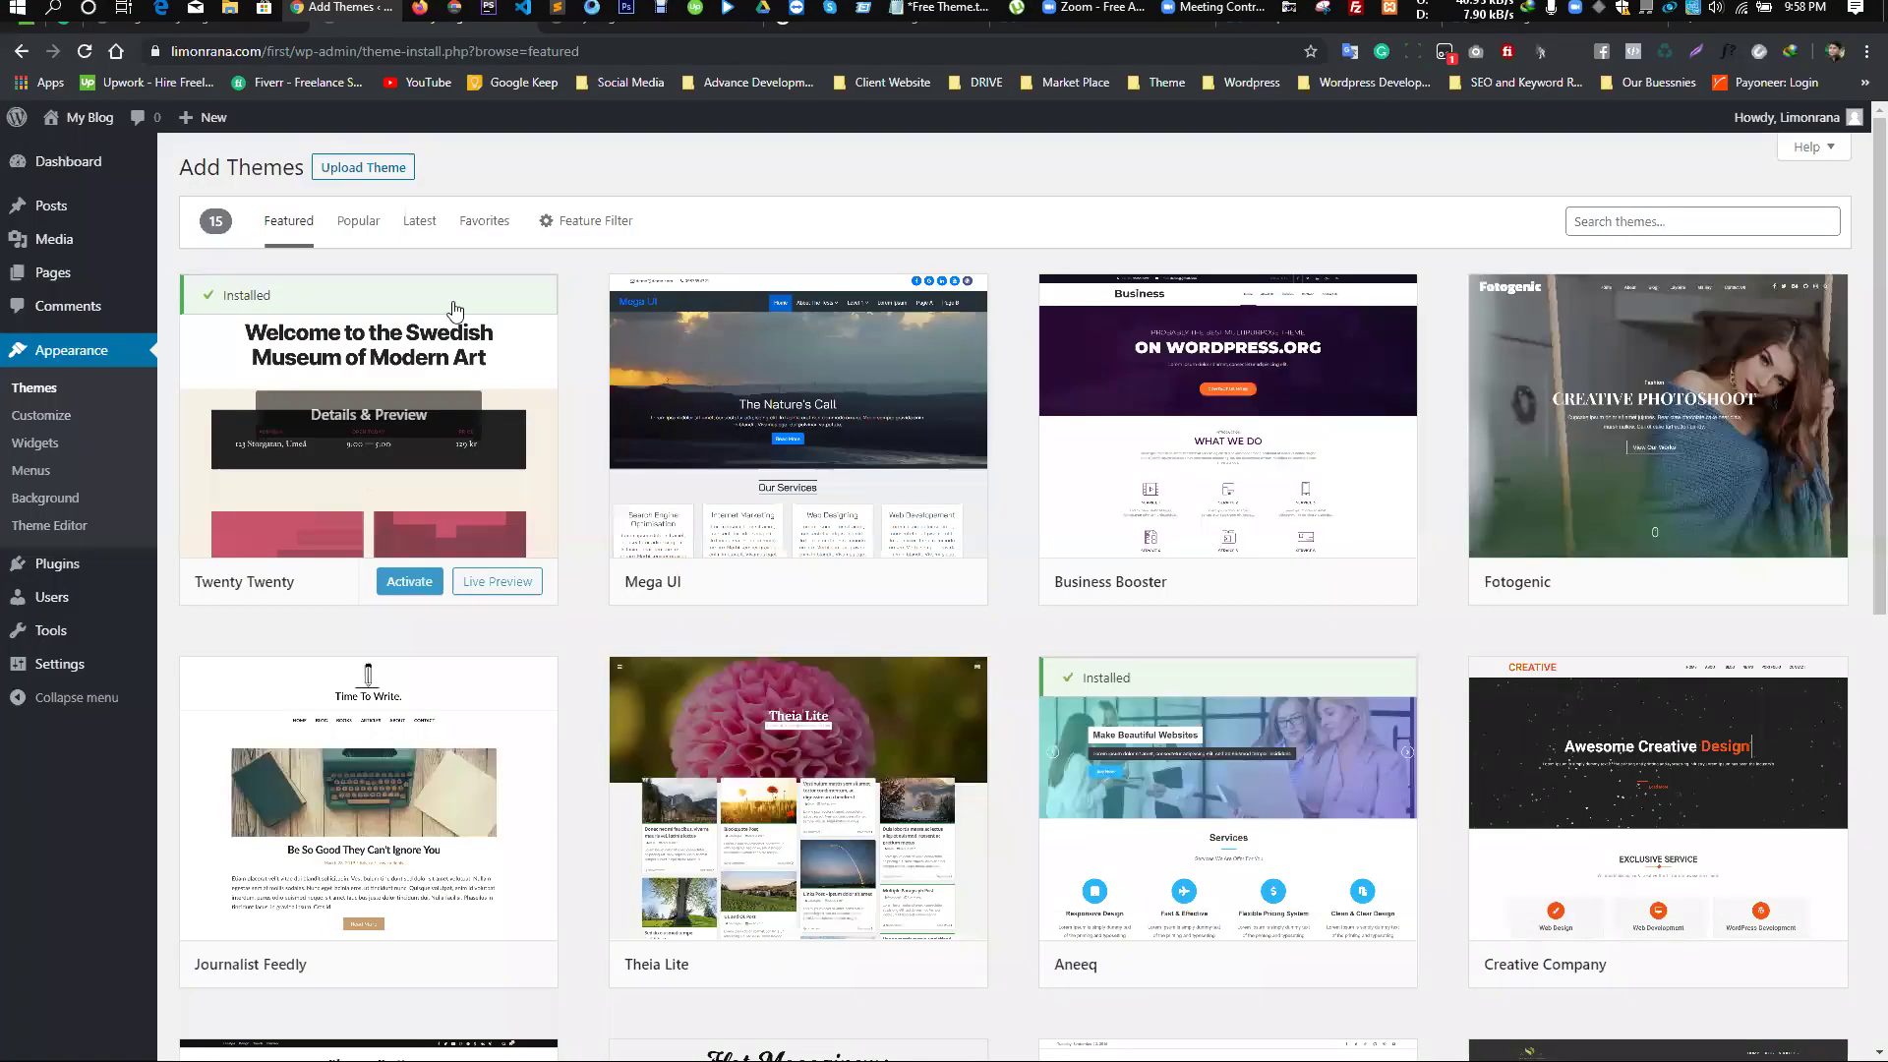
pyautogui.click(1669, 229)
pyautogui.hotkey('ctrl', 'v')
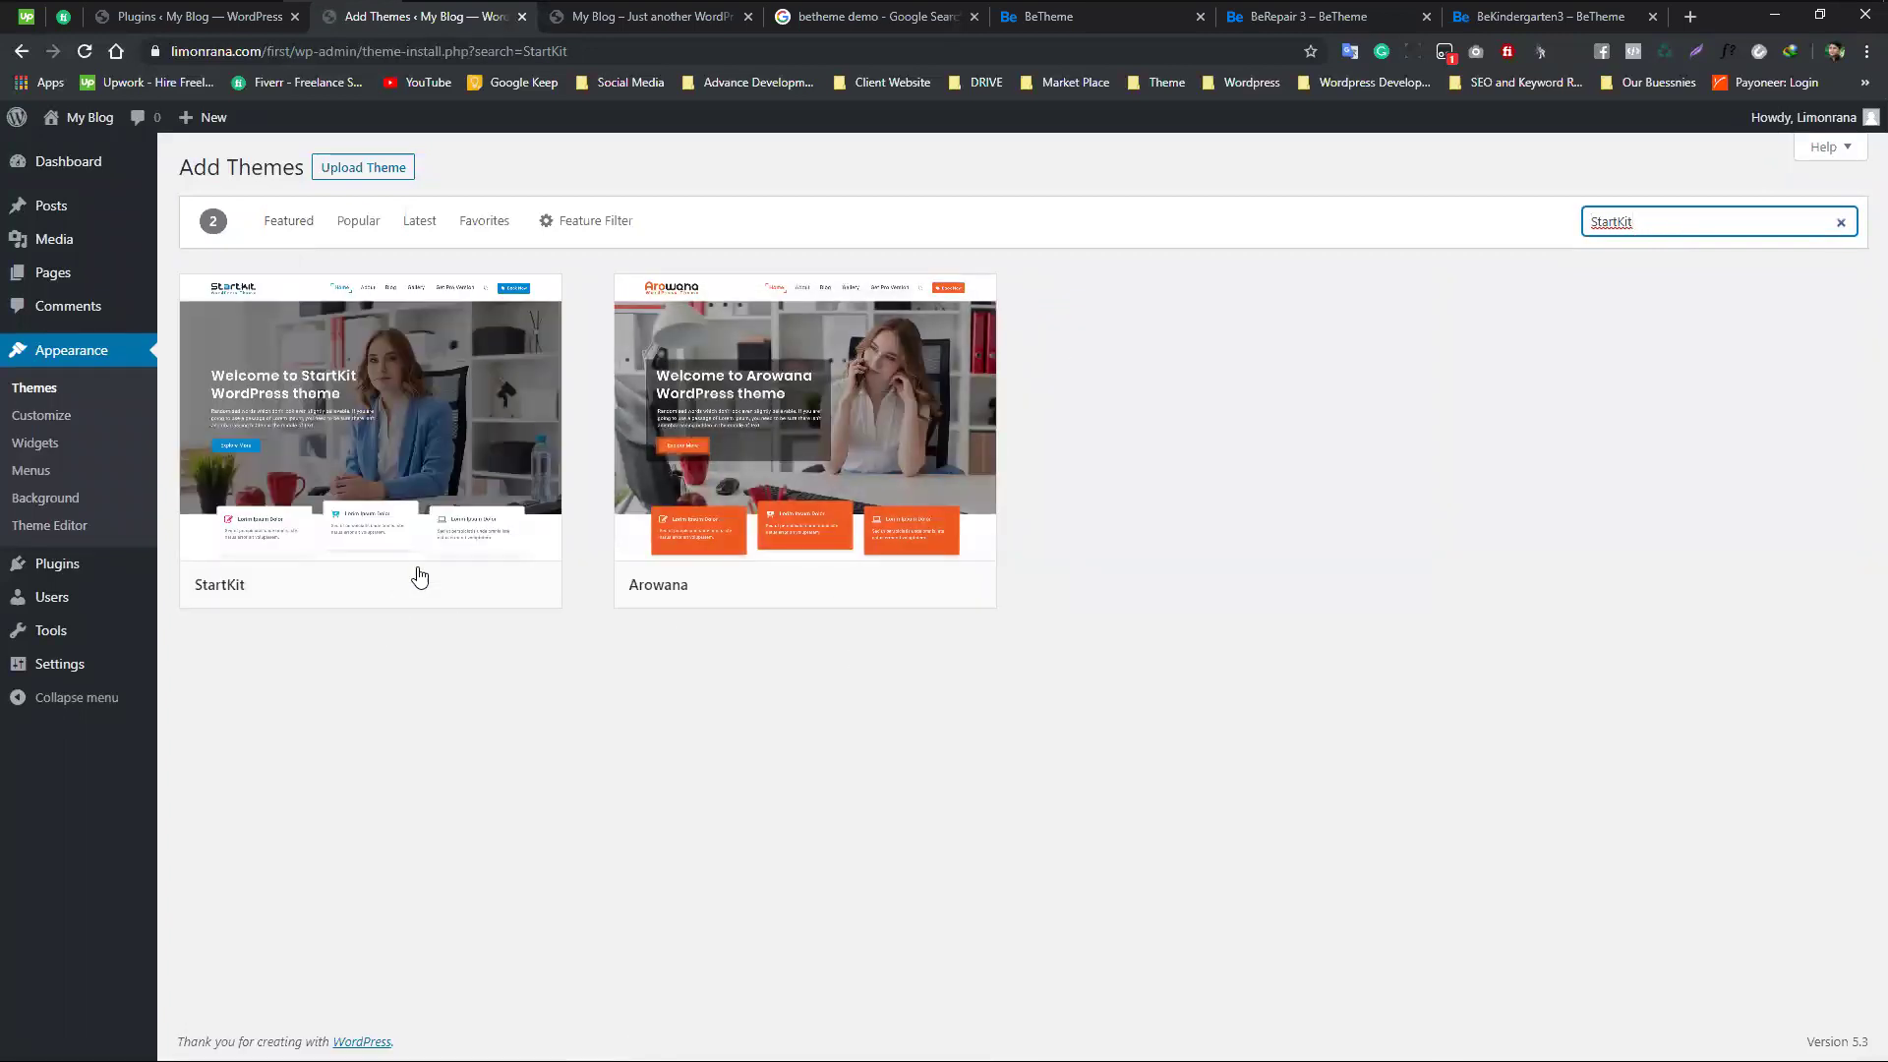
pyautogui.click(434, 584)
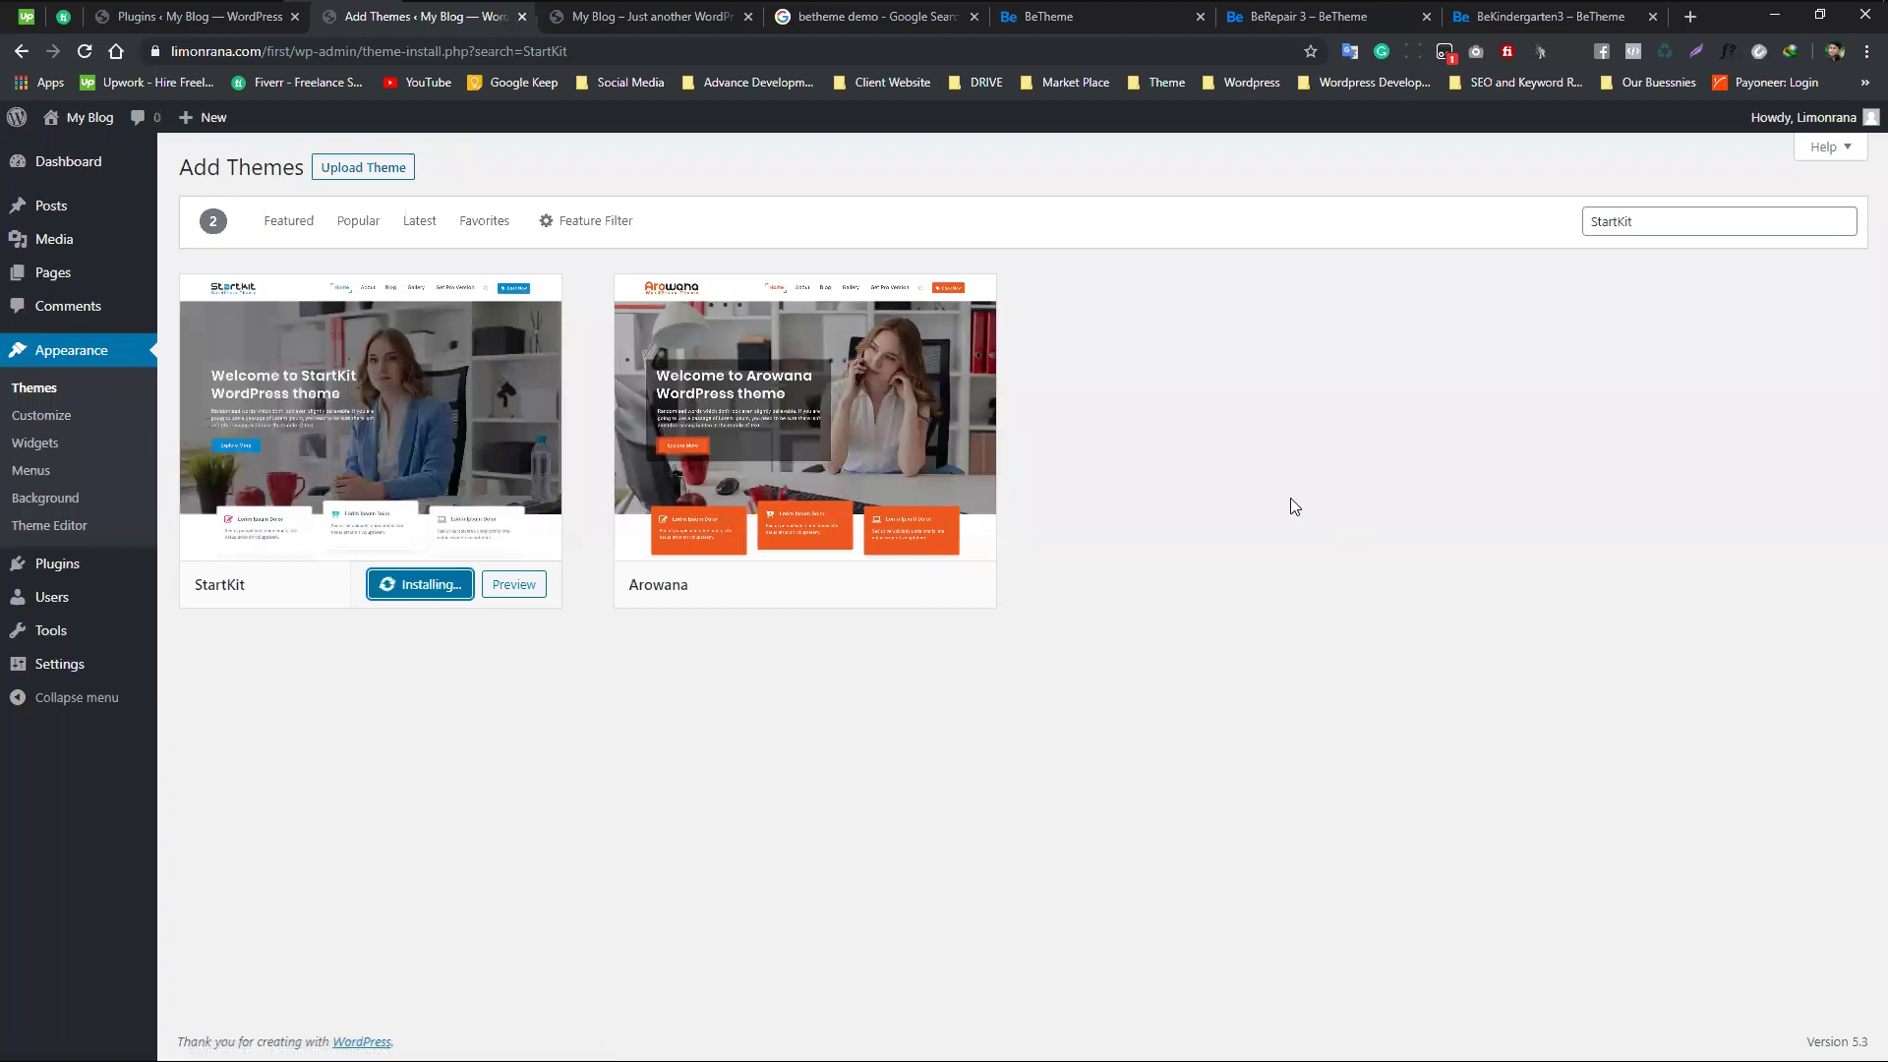
pyautogui.click(413, 584)
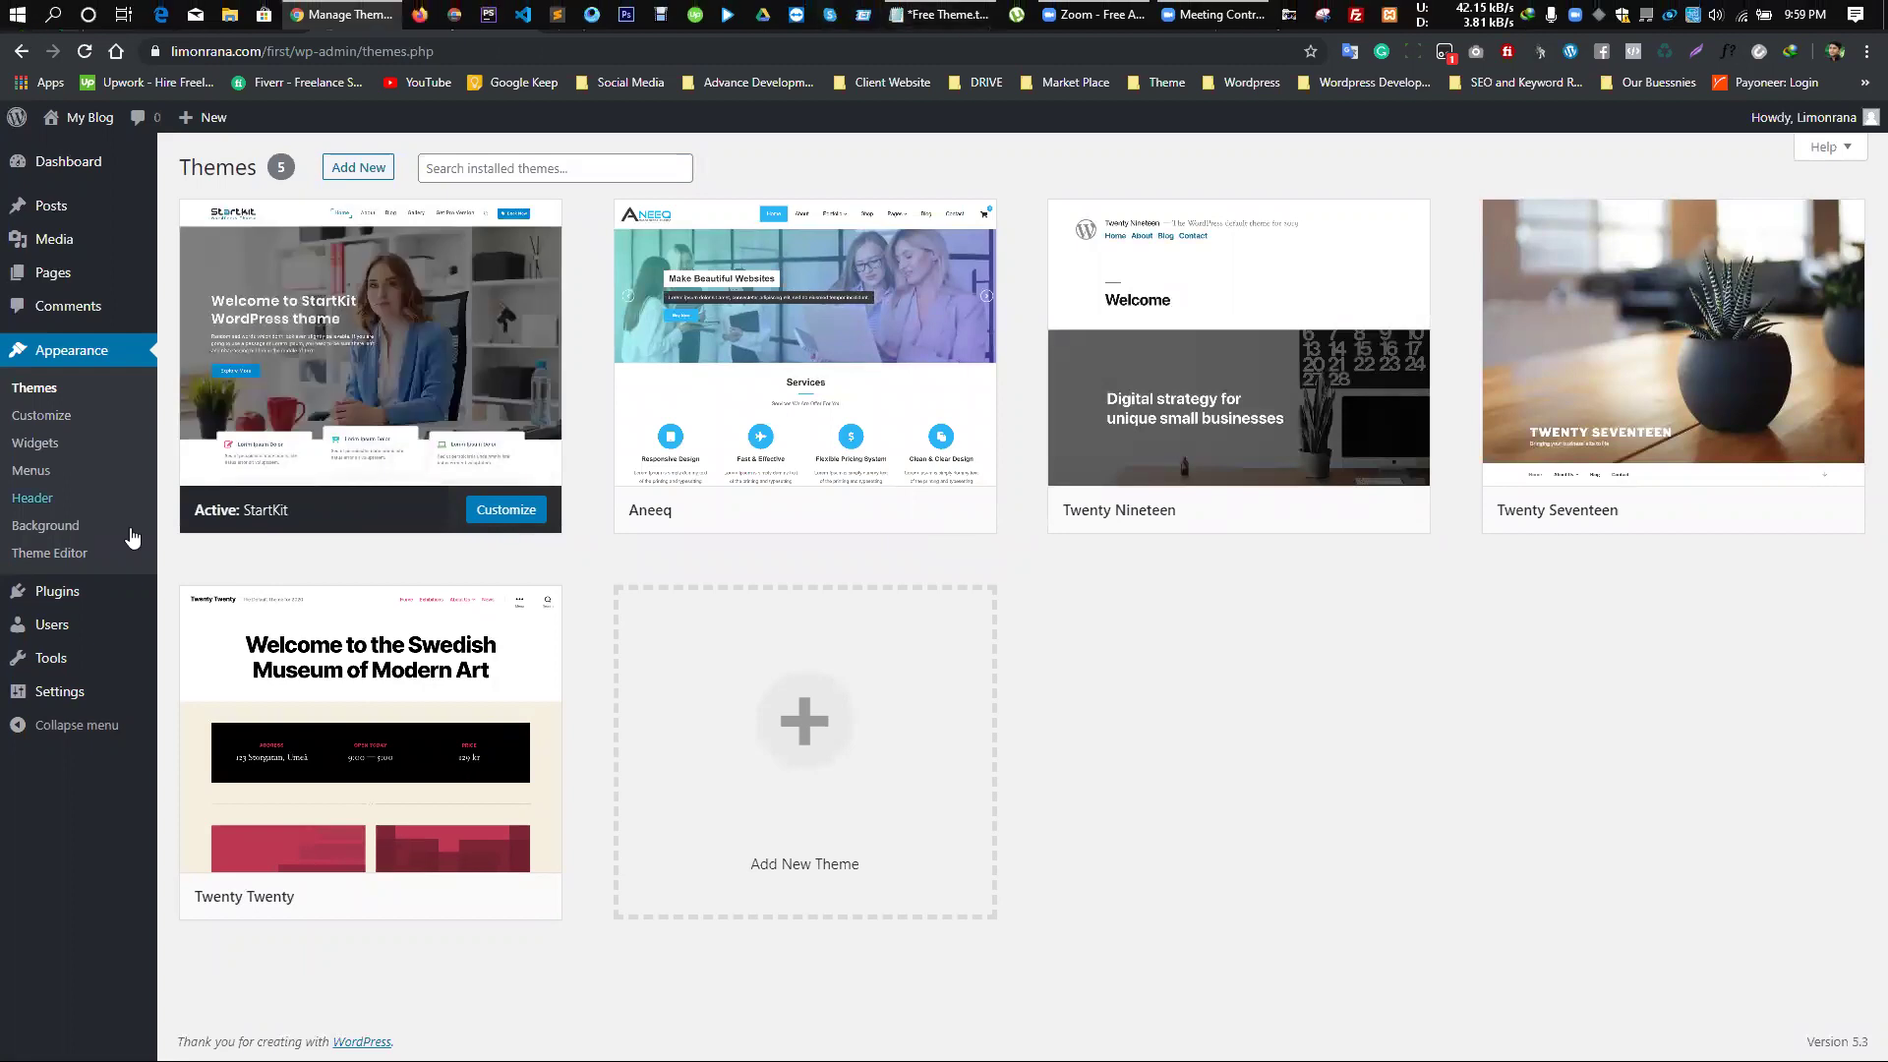
# - Open the blog's front page in a new tab from the Dashboard, and close the old blog and "betheme demo" search tabs
pyautogui.click(71, 161)
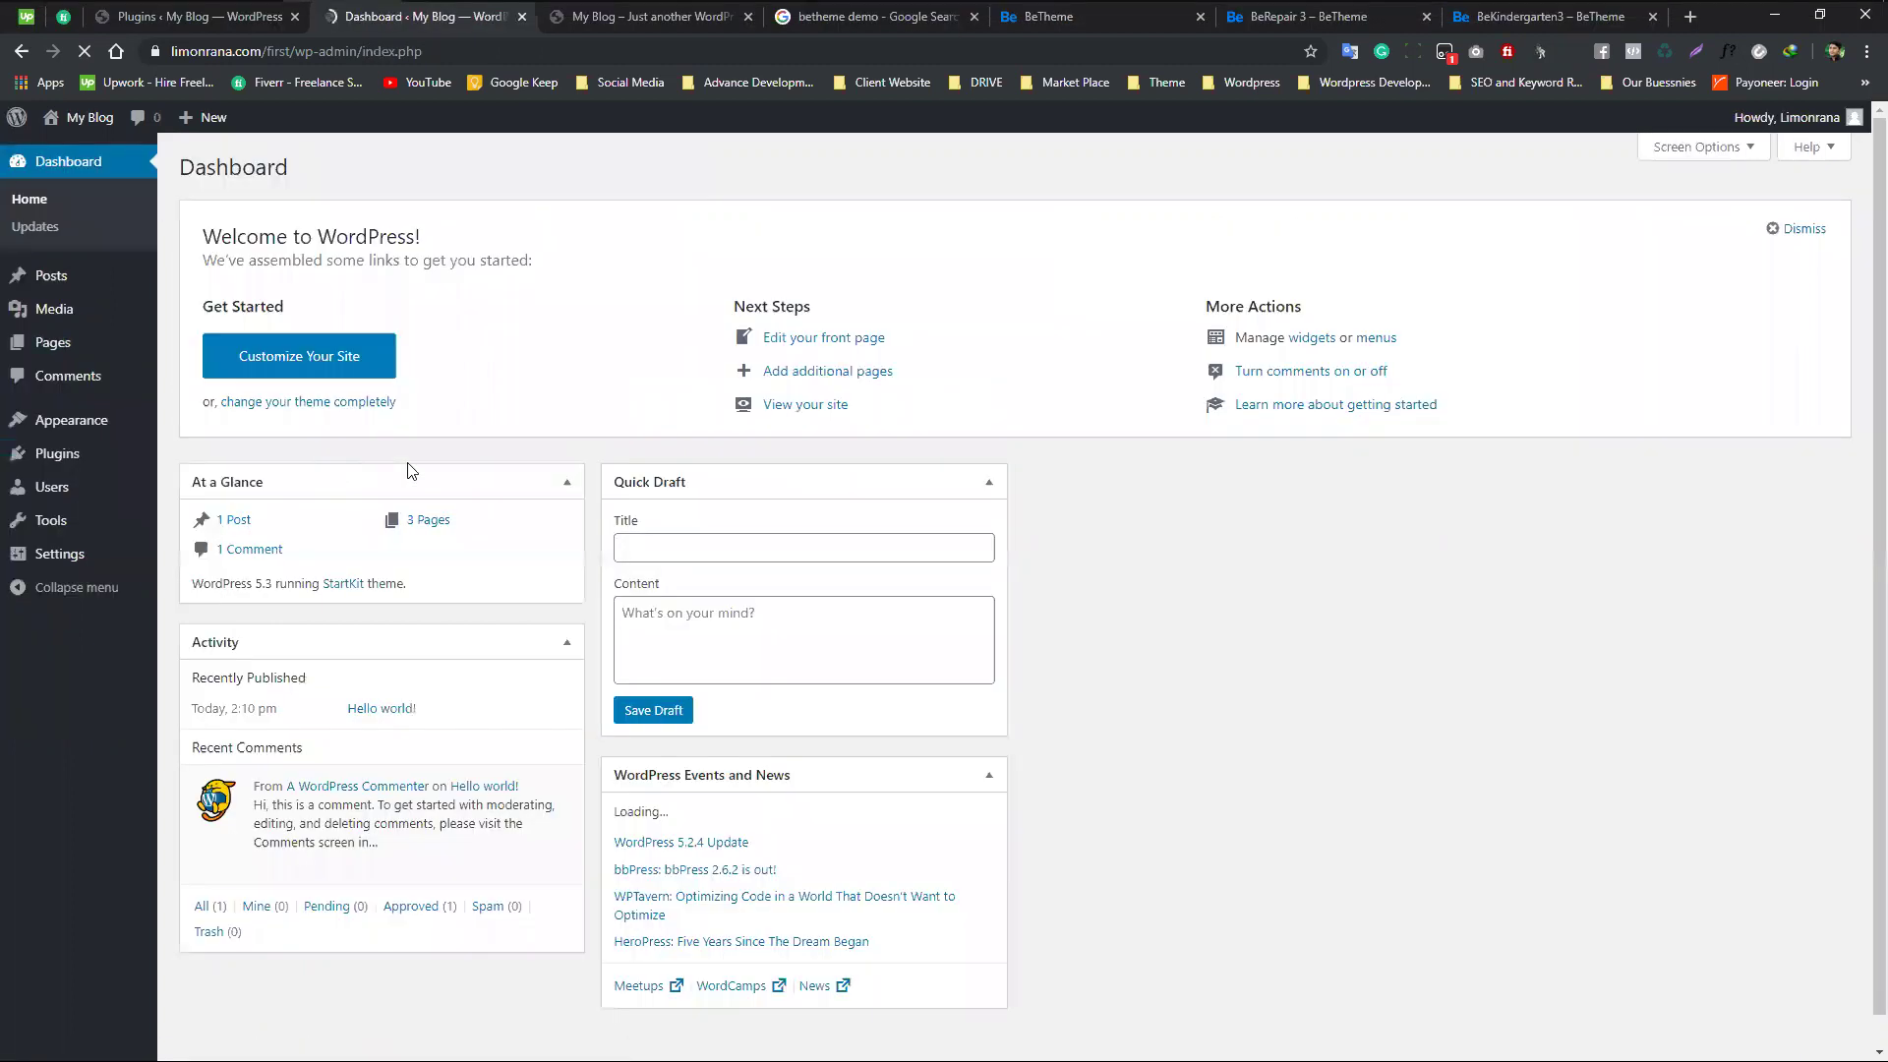
pyautogui.keyDown('ctrl'); pyautogui.keyDown('shift'); pyautogui.click(79, 120); pyautogui.keyUp('shift'); pyautogui.keyUp('ctrl')
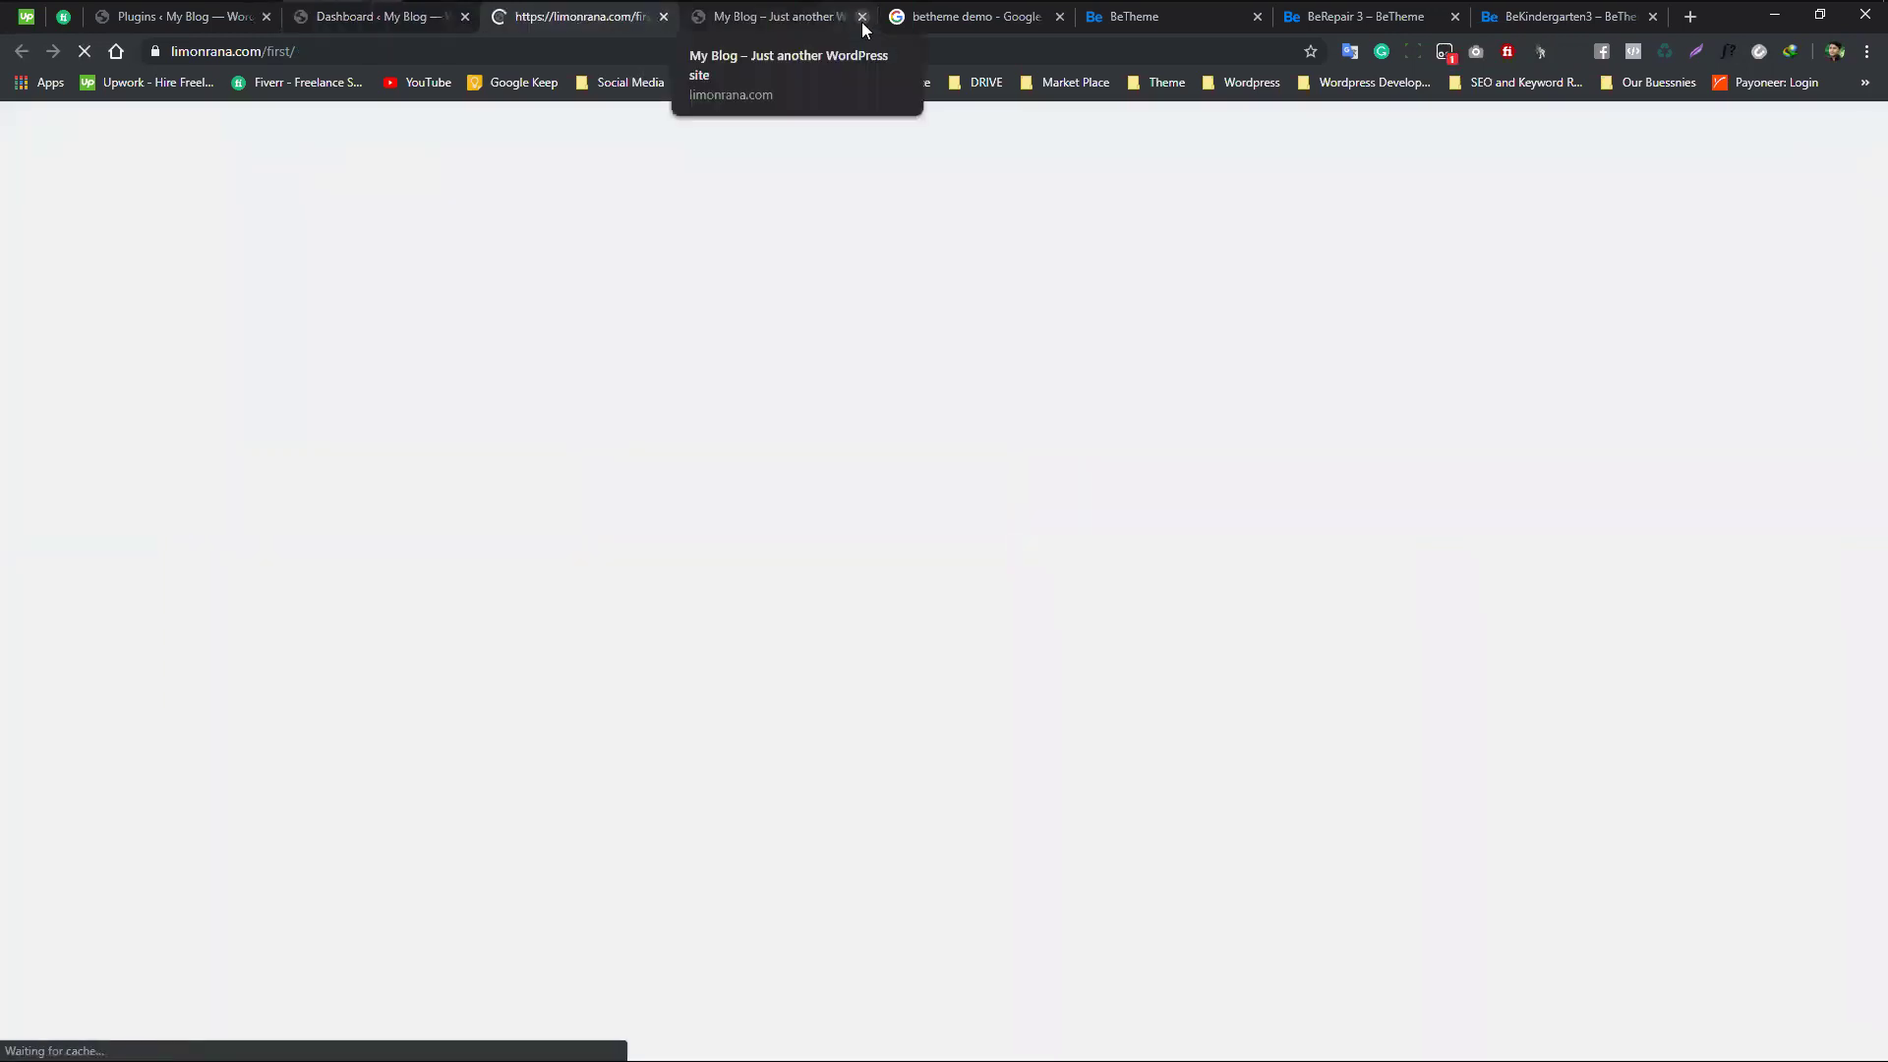
pyautogui.click(863, 18)
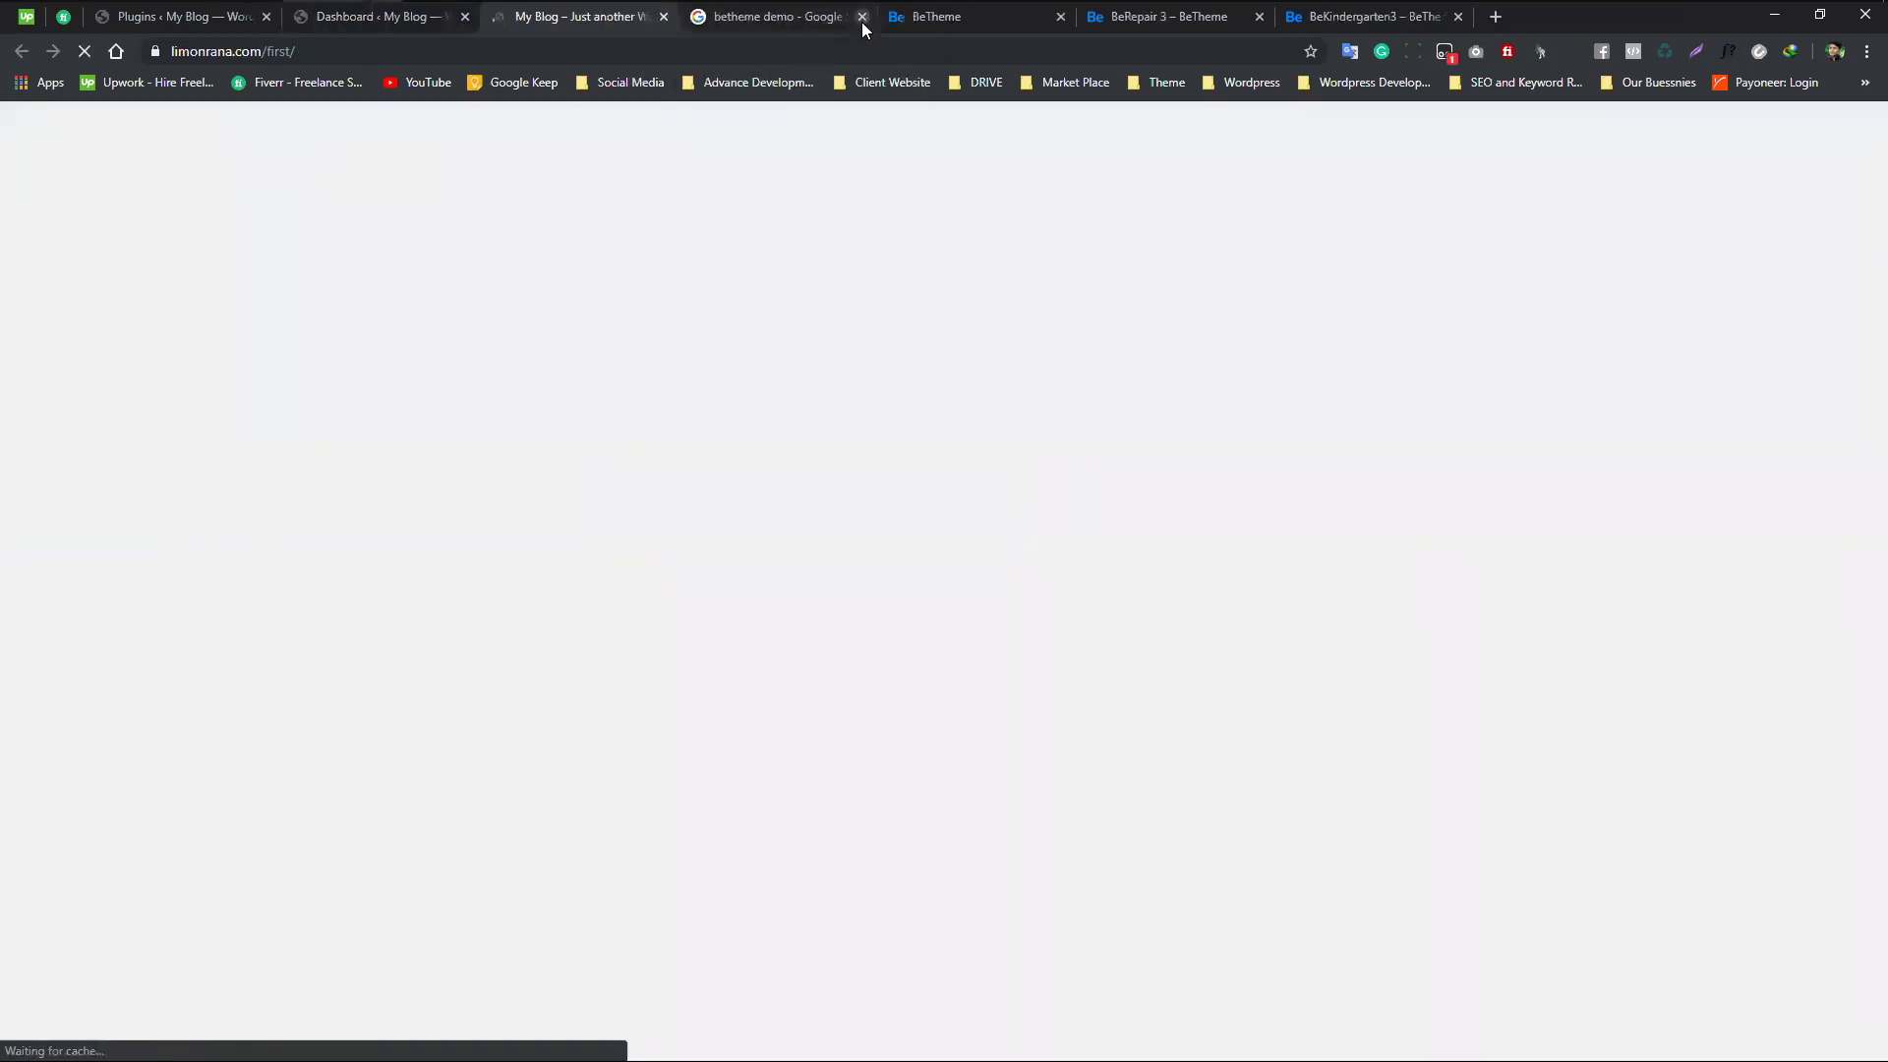
pyautogui.click(861, 20)
# - Inspect the blog's front page with the StartKit theme, from the header down to the Services section and back
pyautogui.scroll(-15, 627, 371)
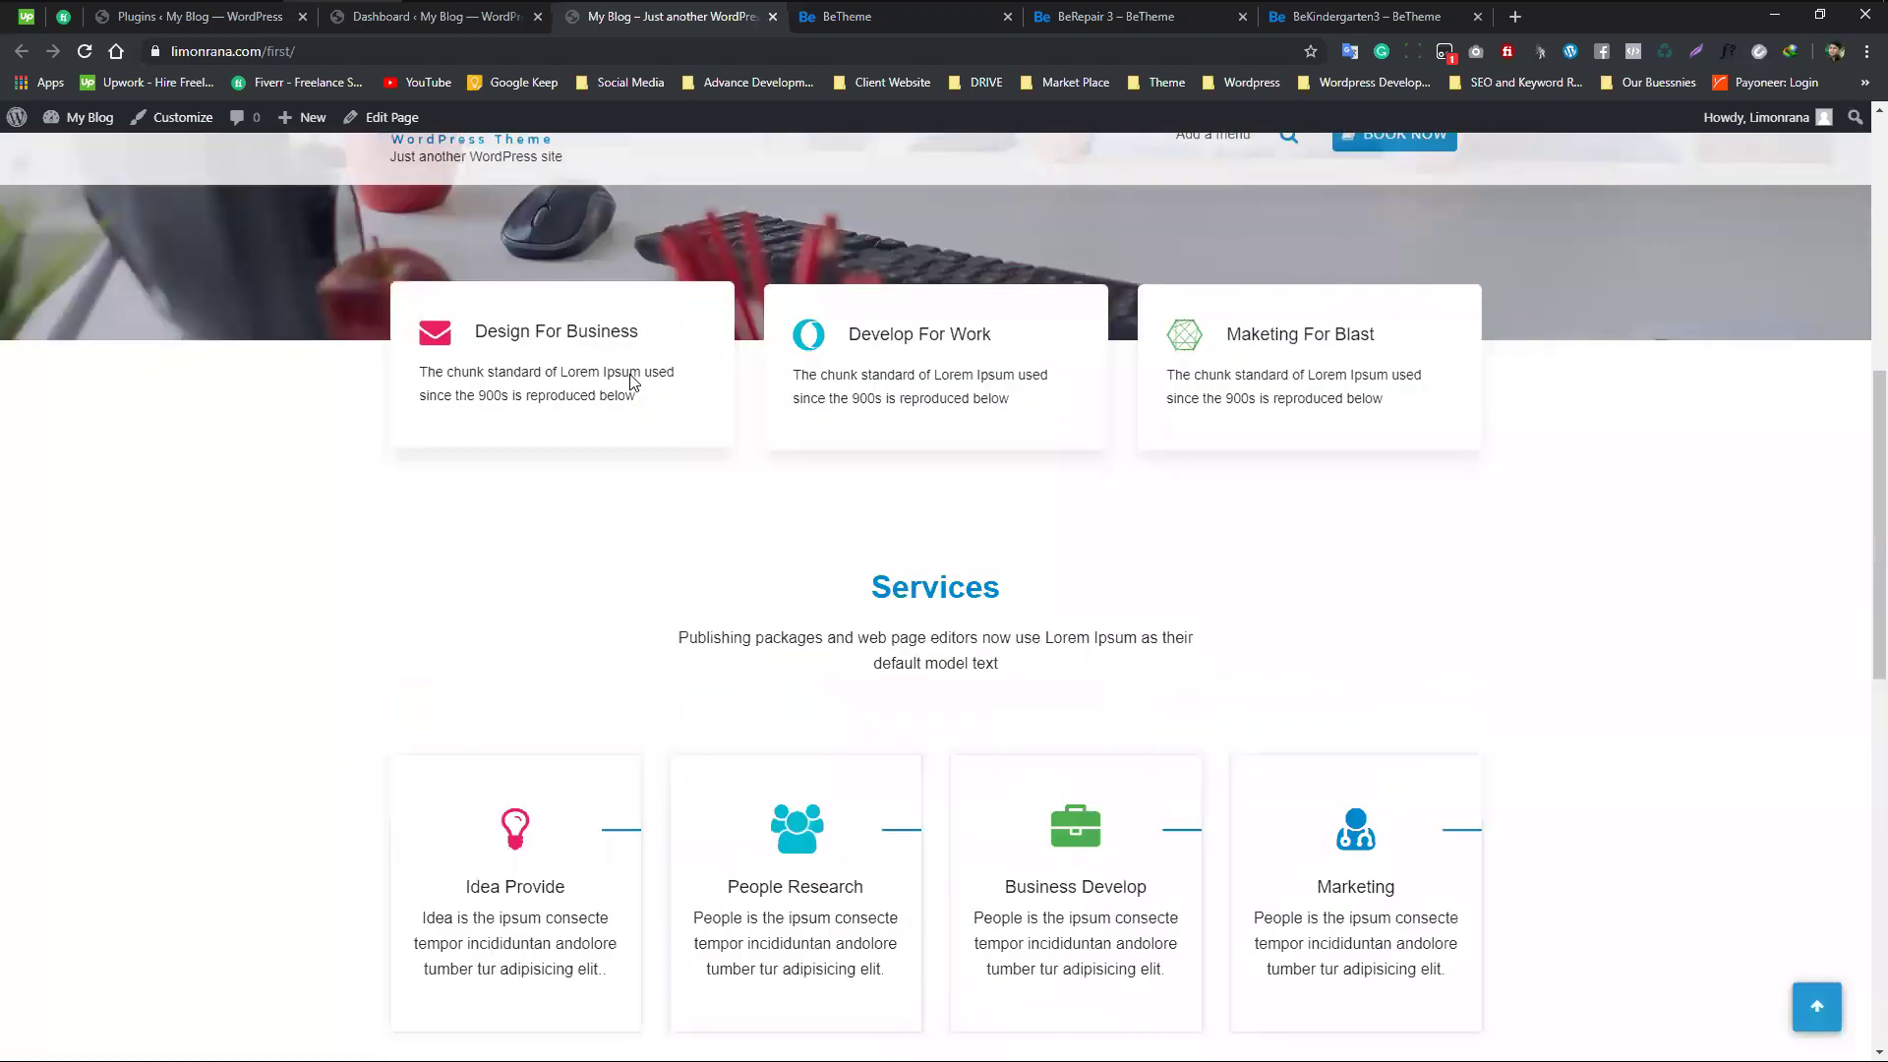
pyautogui.scroll(15, 627, 374)
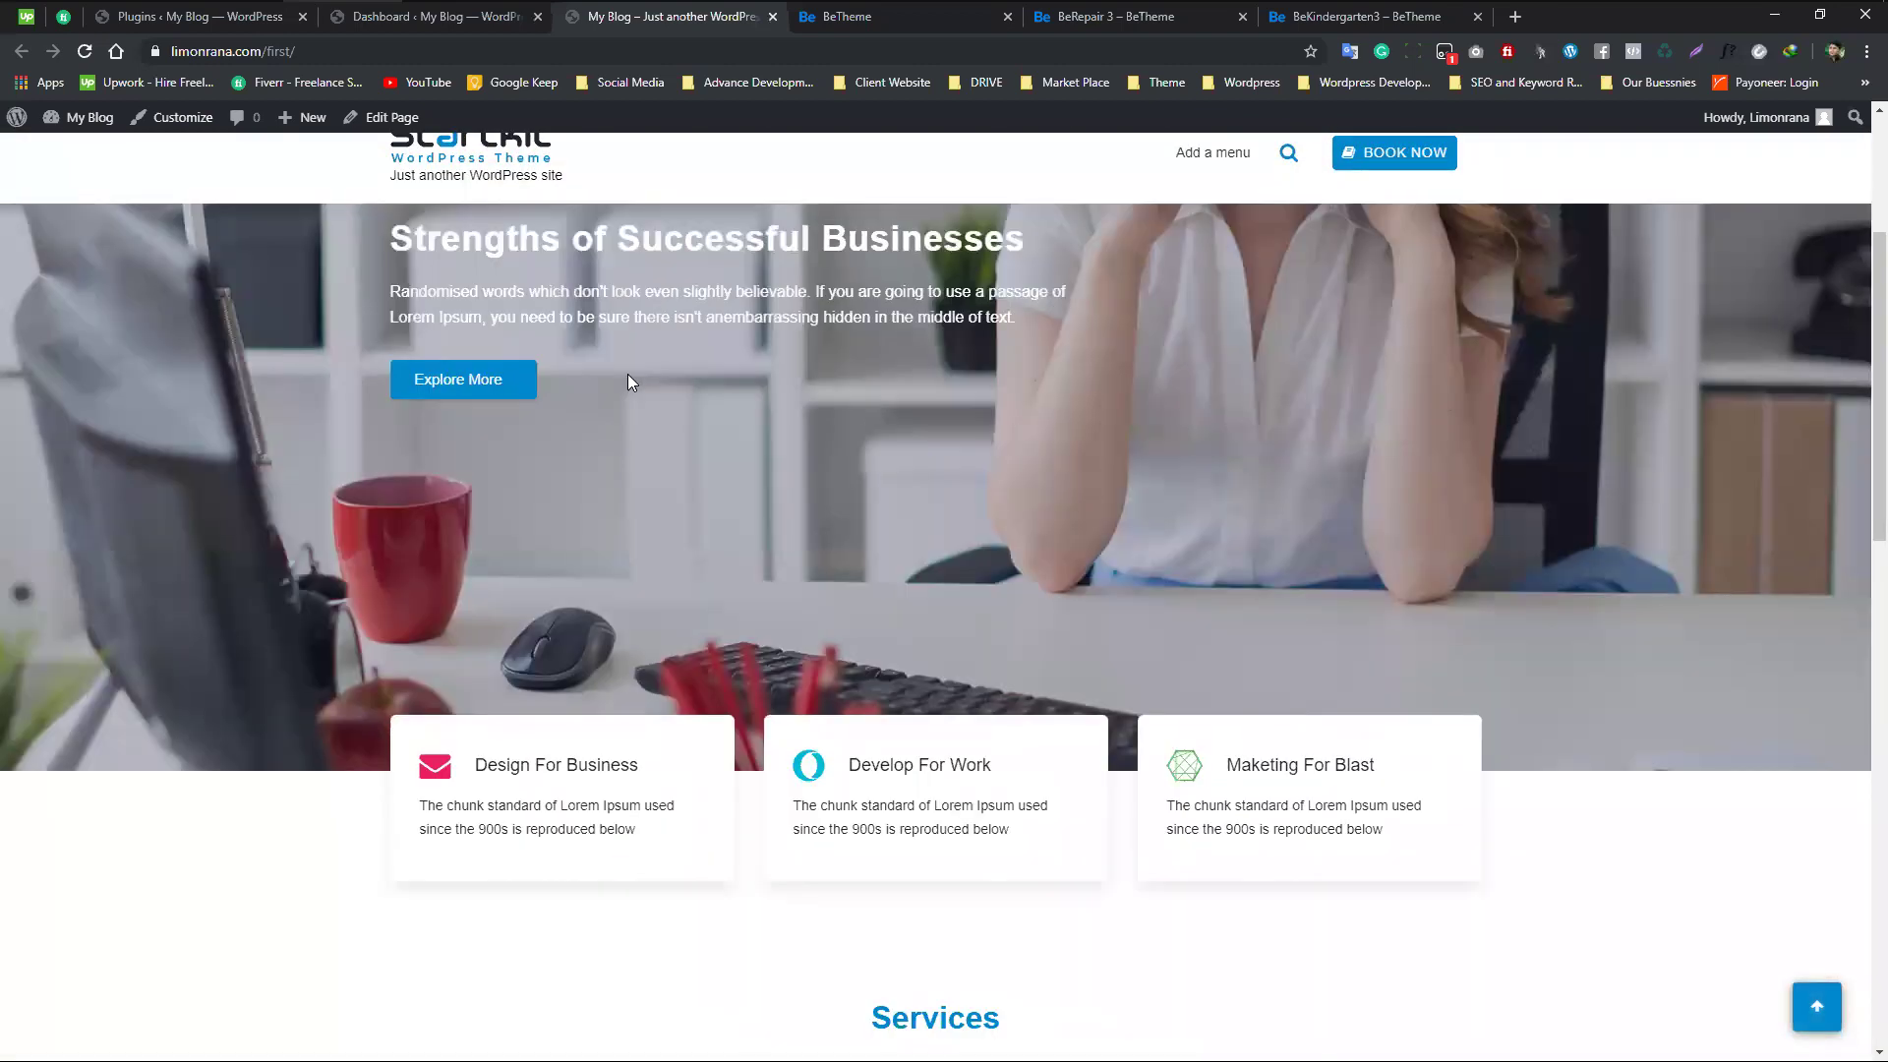
pyautogui.moveTo(1879, 240); pyautogui.dragTo(1000, 70)
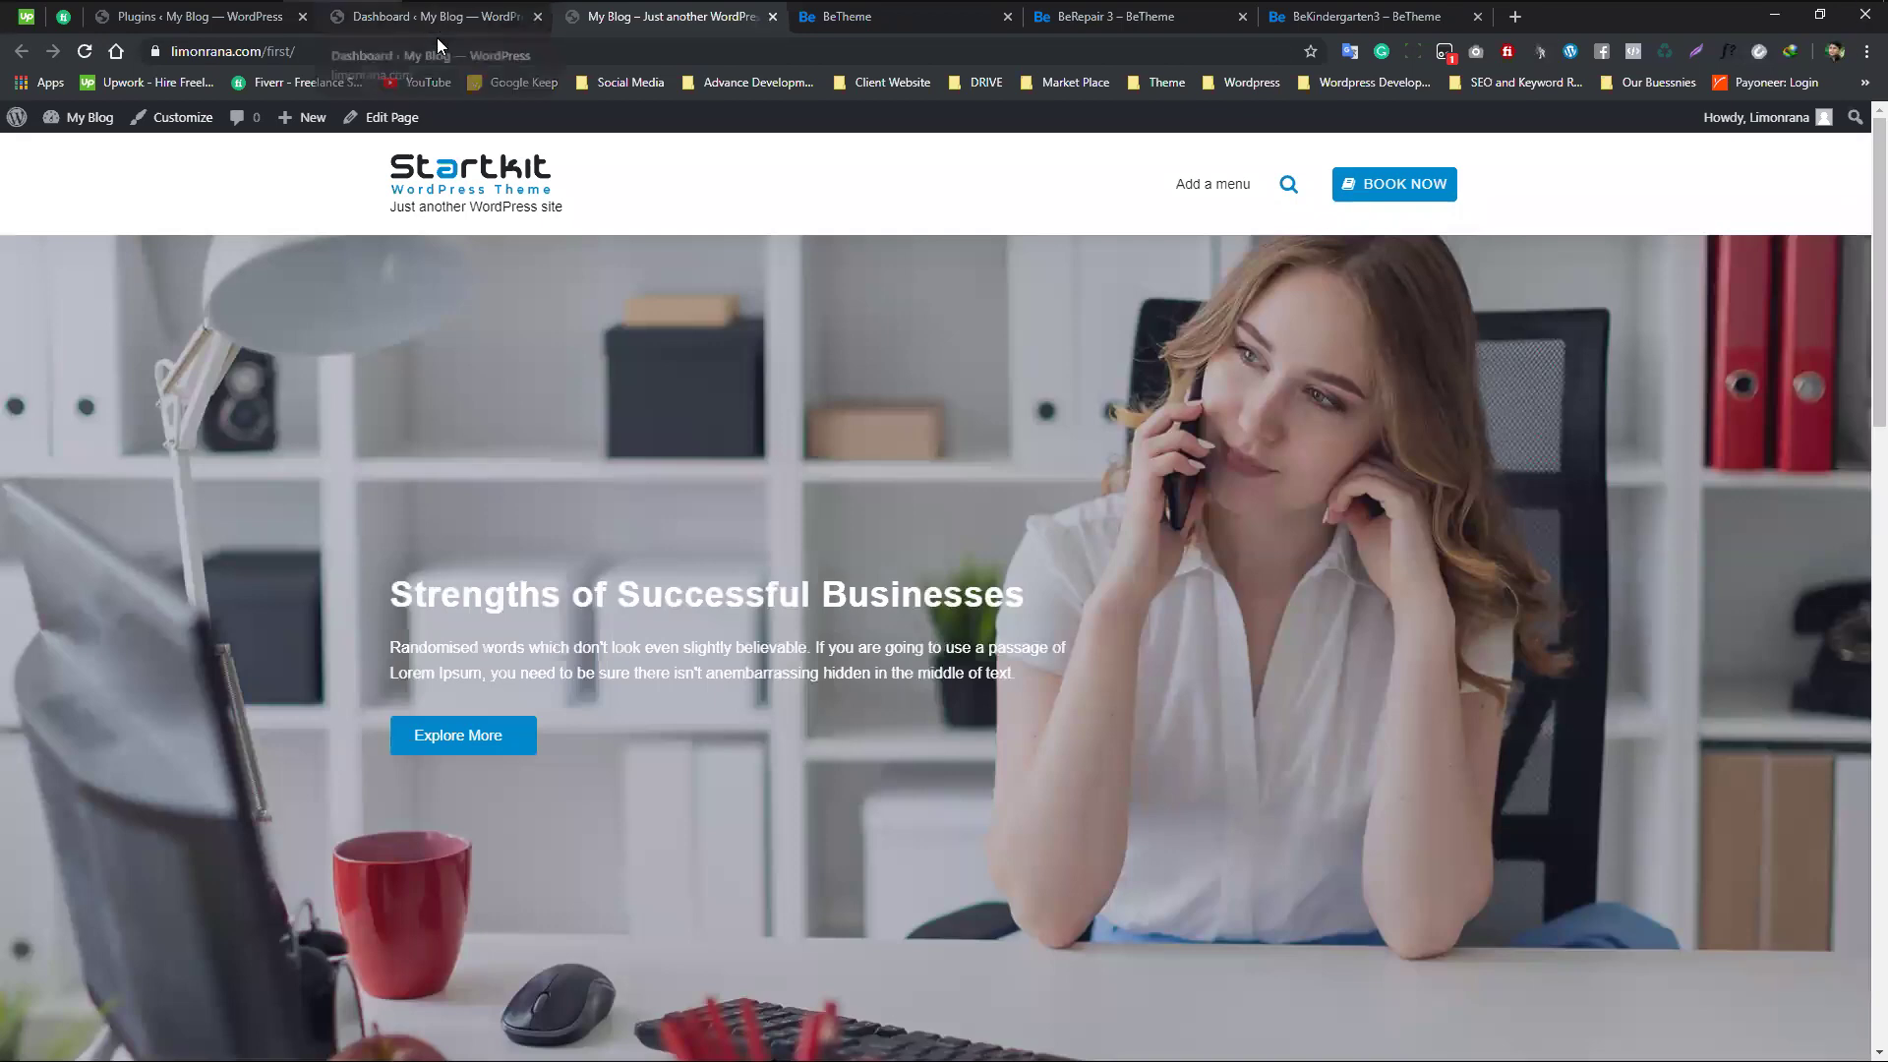
# - Open the installed plugins list from the Dashboard, deactivate the Clever Fox plugin, and delete it along with its data
pyautogui.click(437, 21)
pyautogui.moveTo(59, 454)
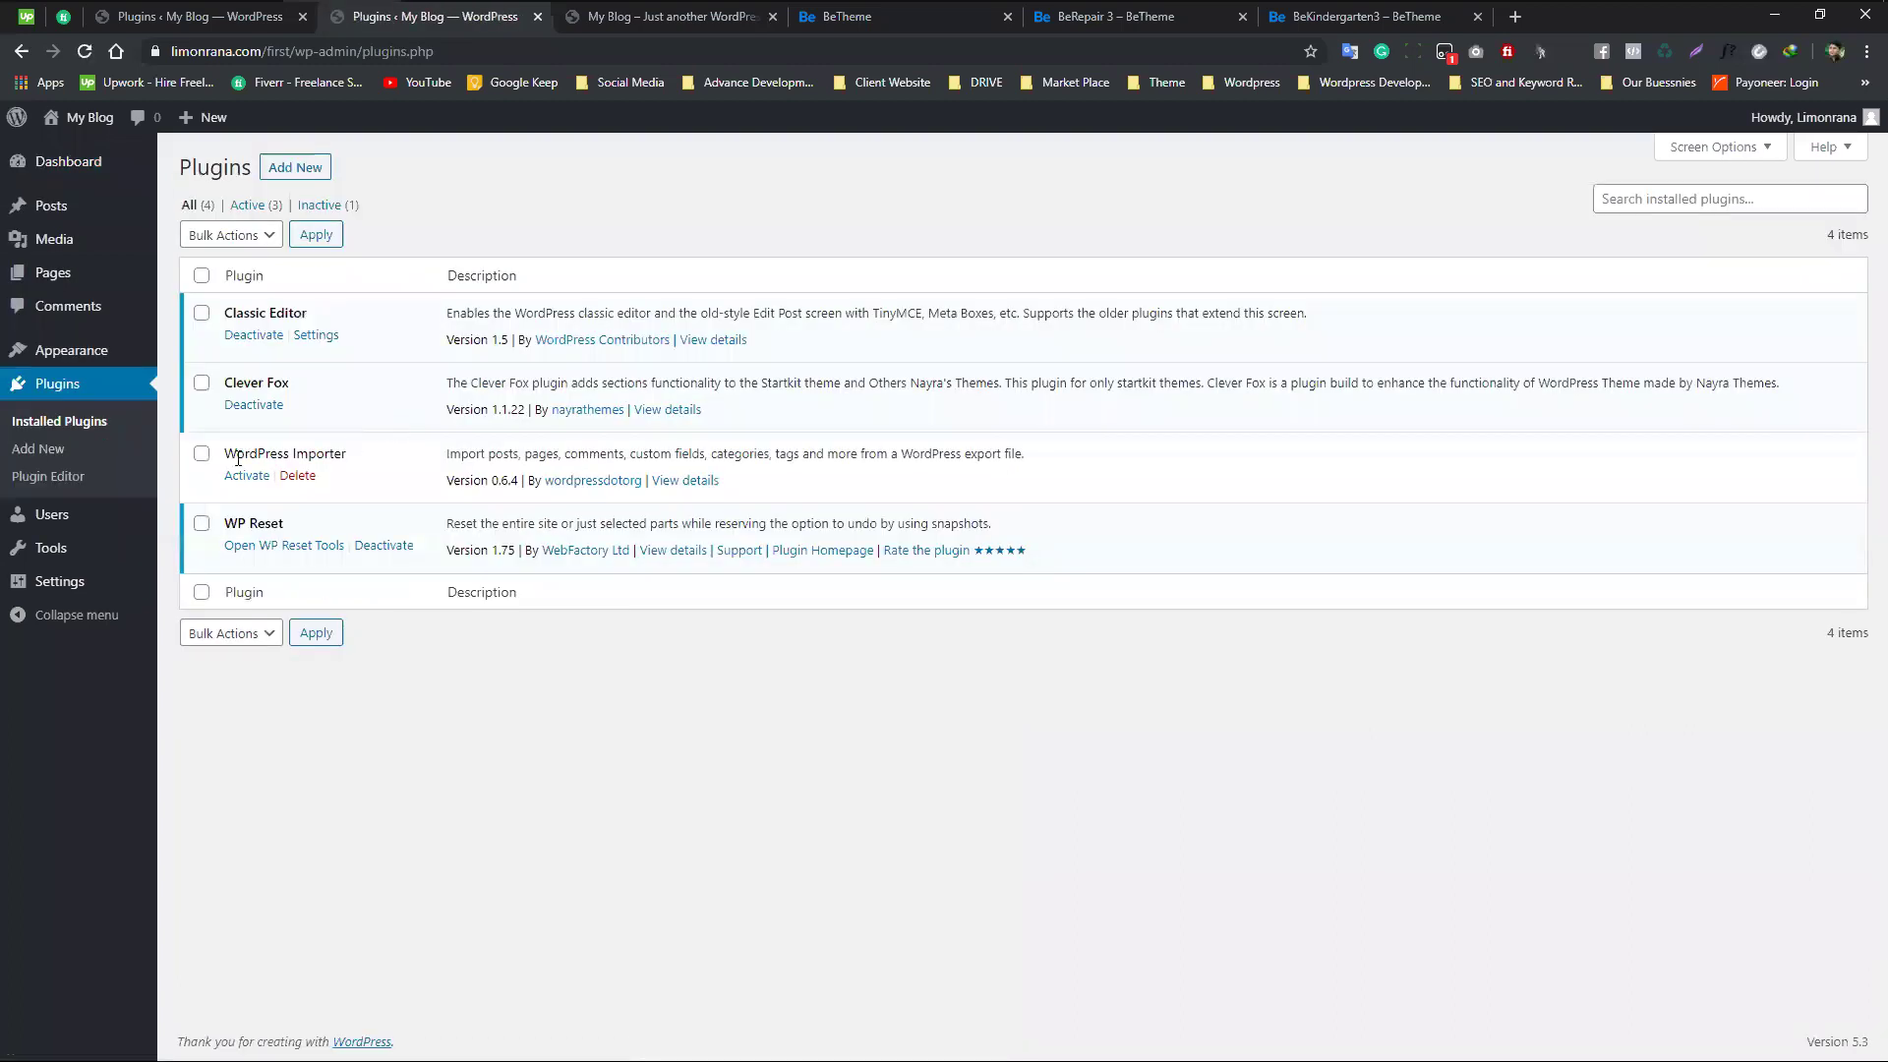
pyautogui.click(254, 411)
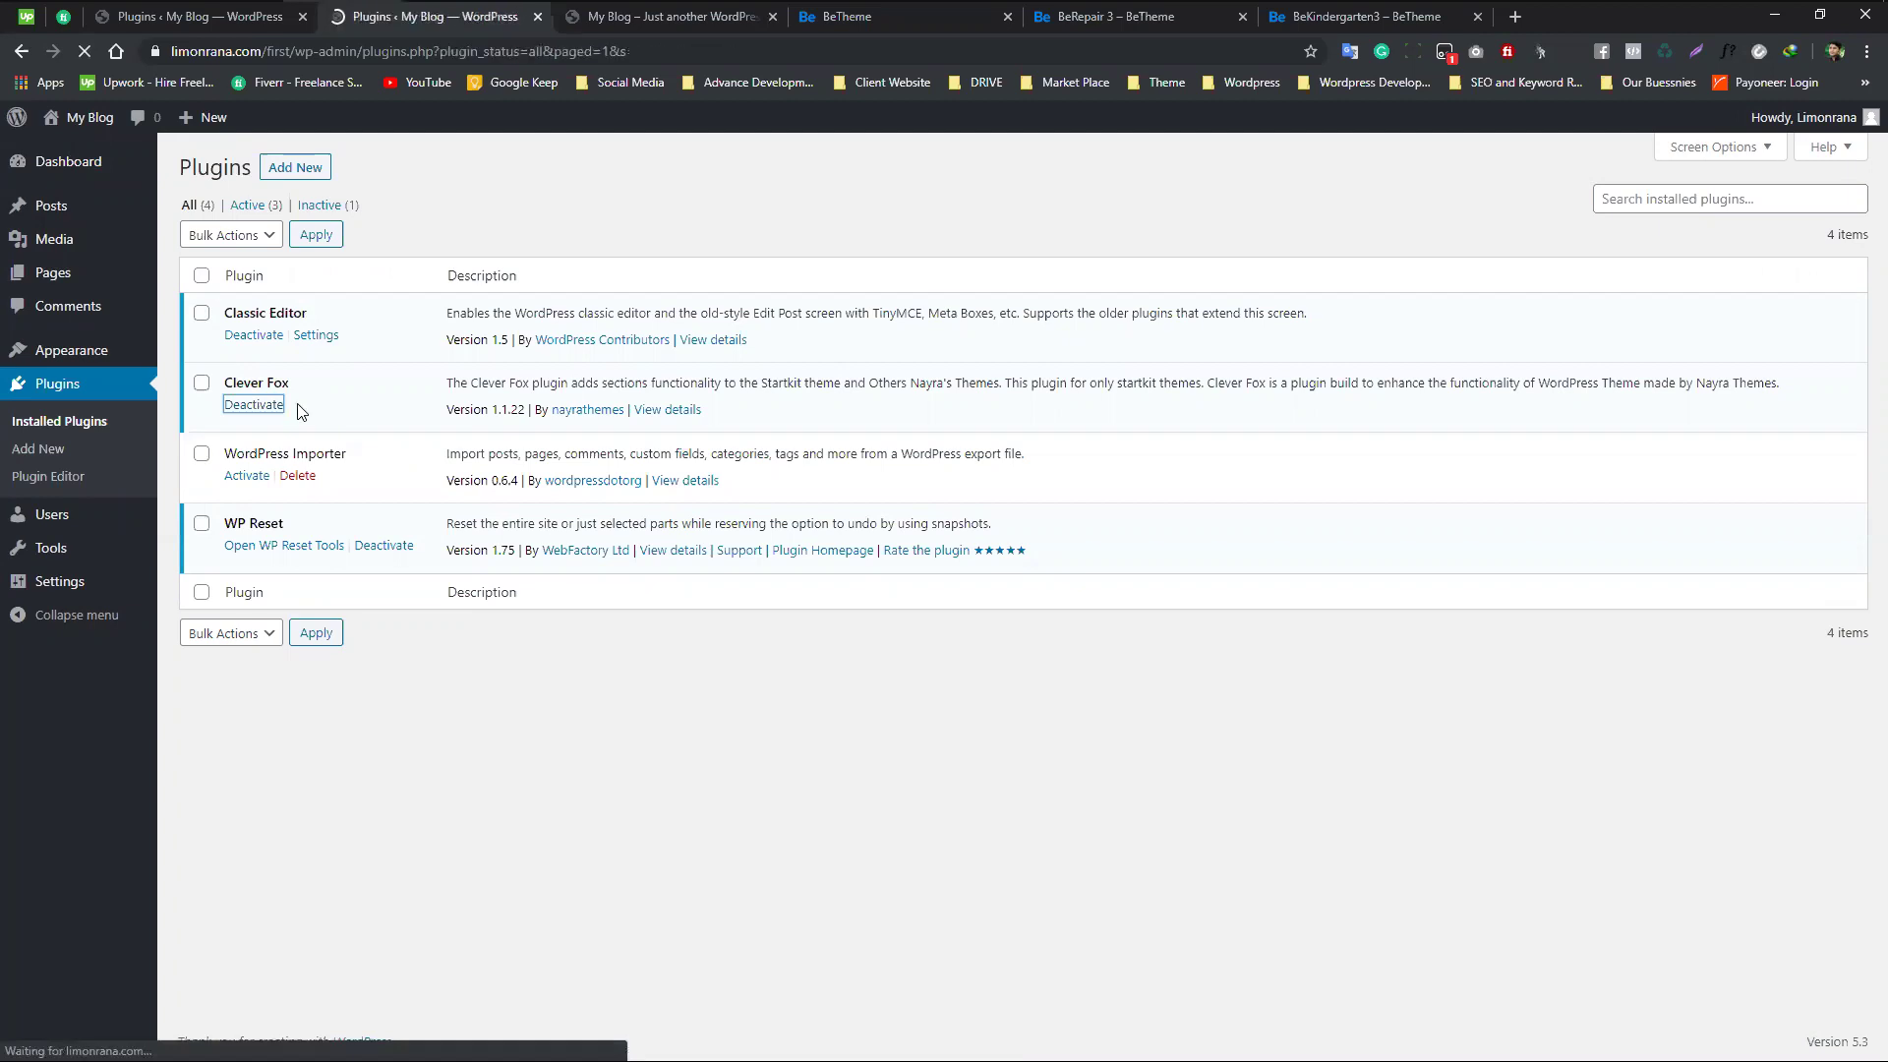
pyautogui.click(295, 466)
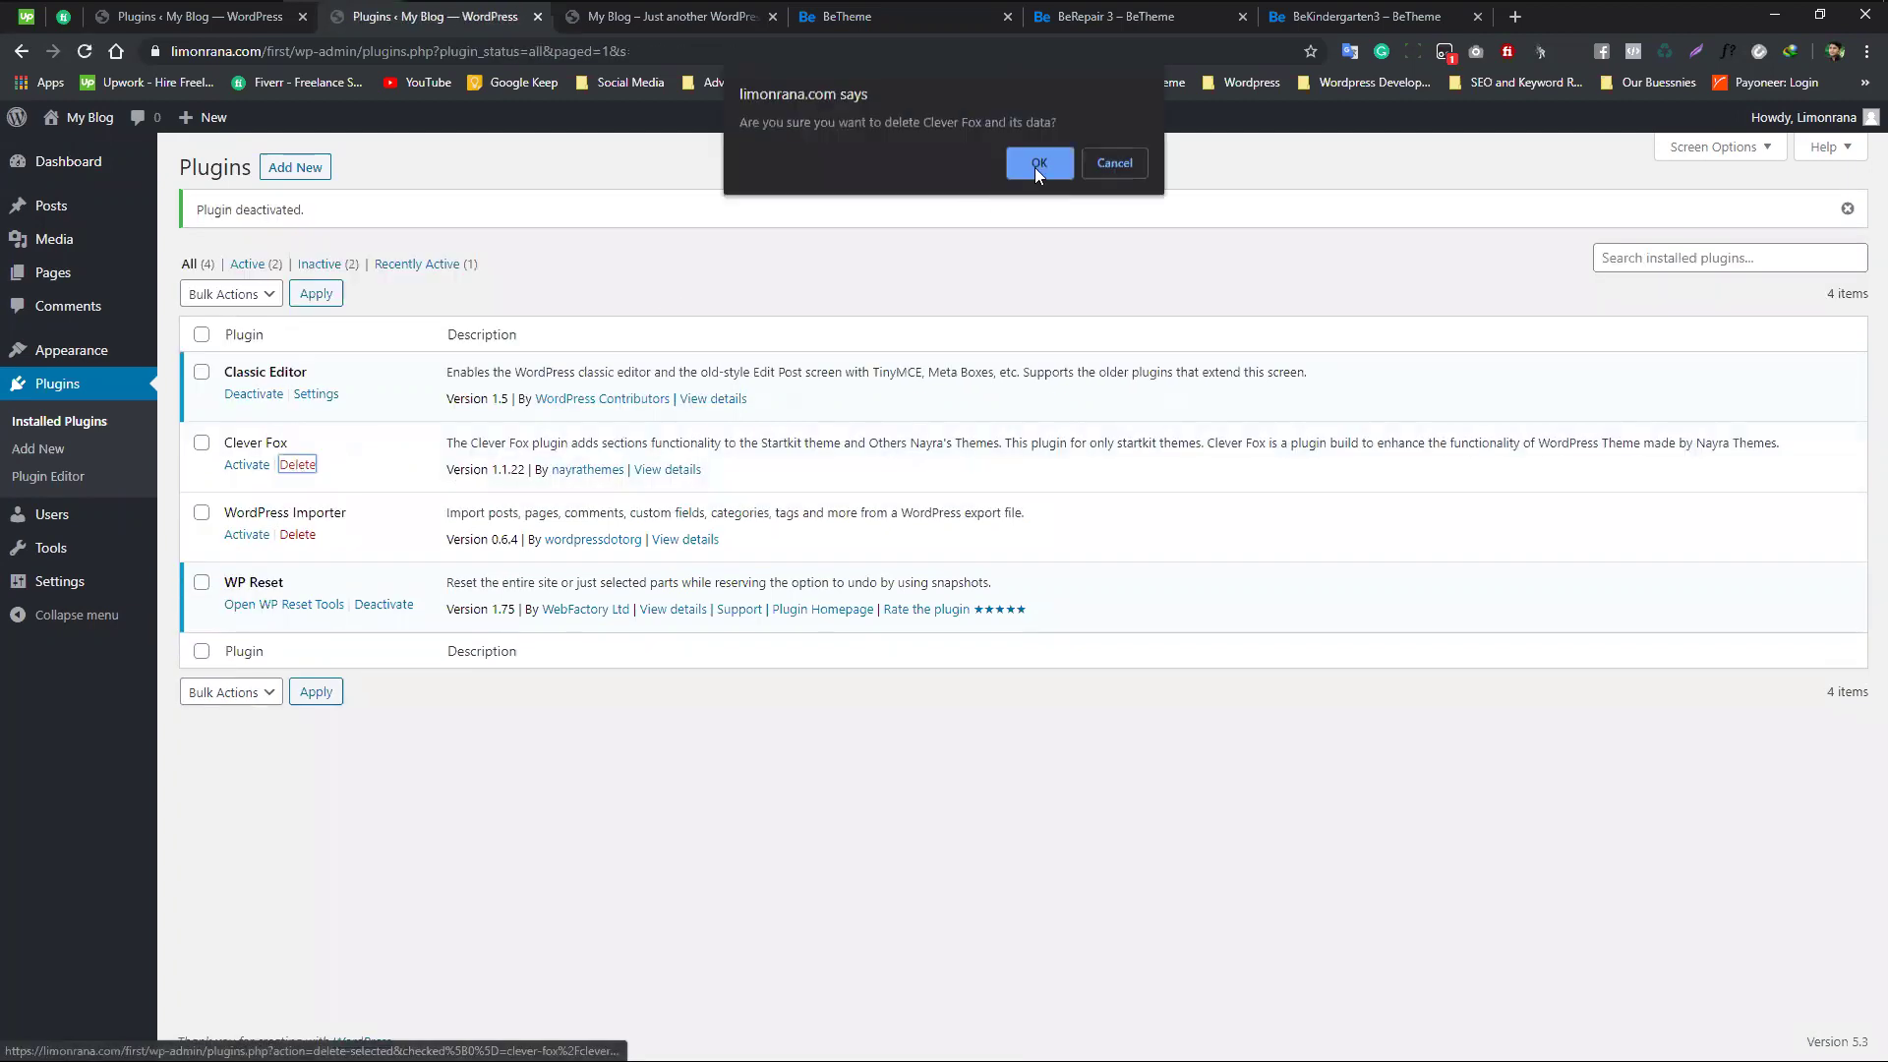
pyautogui.click(1034, 163)
# - Close the old front page tab and view the blog's front page in a new tab
pyautogui.click(773, 16)
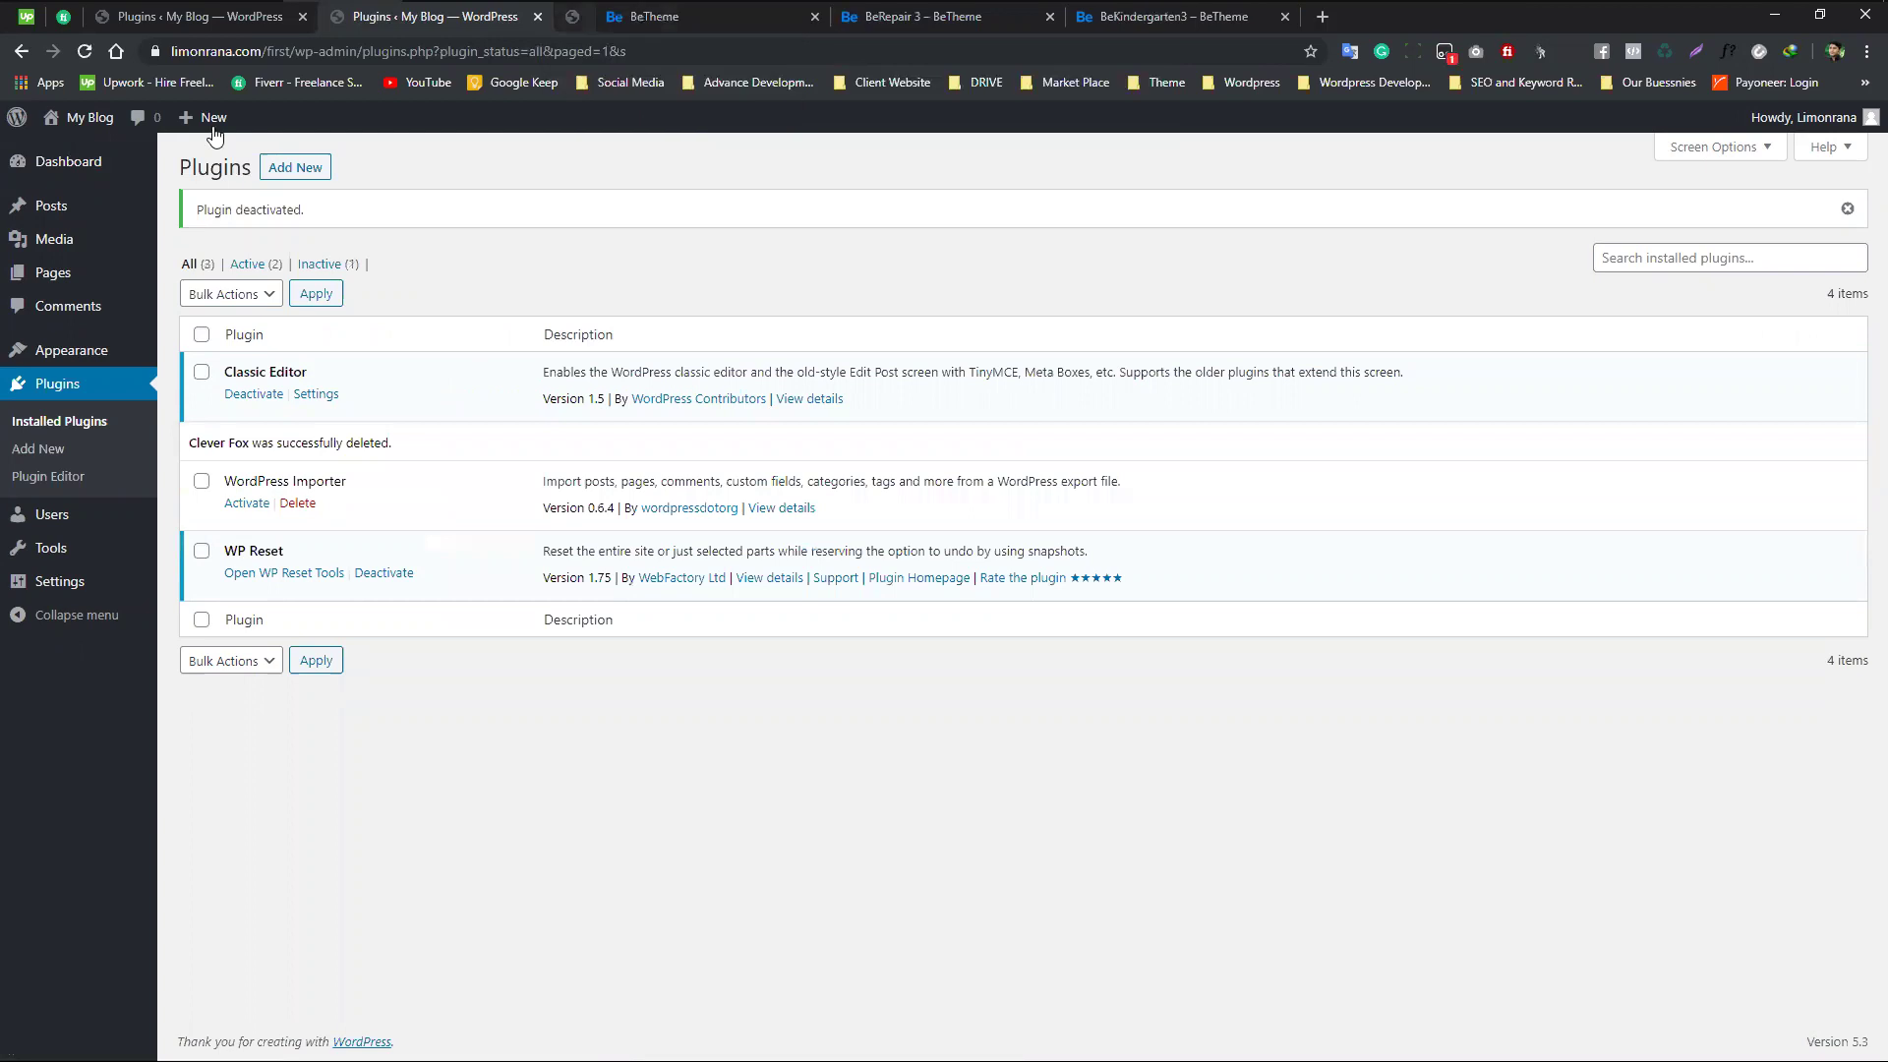
pyautogui.click(596, 19)
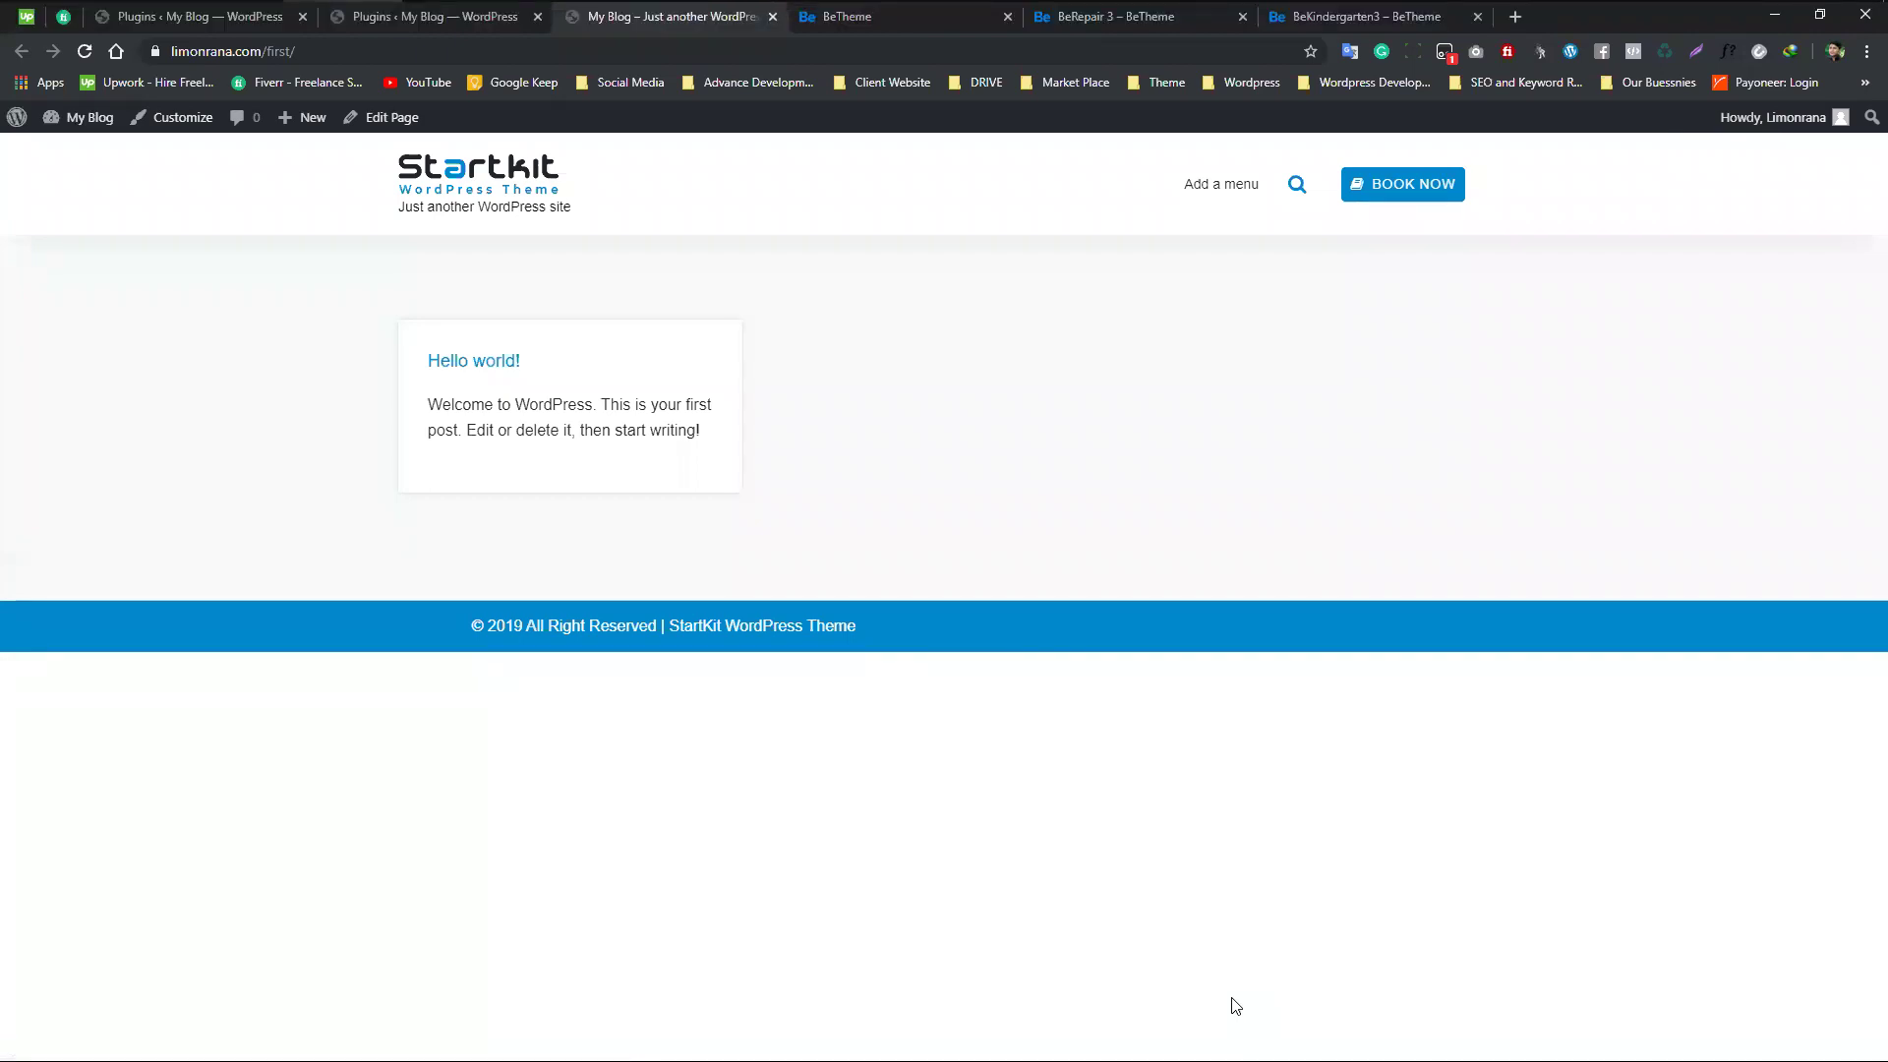
pyautogui.click(1775, 20)
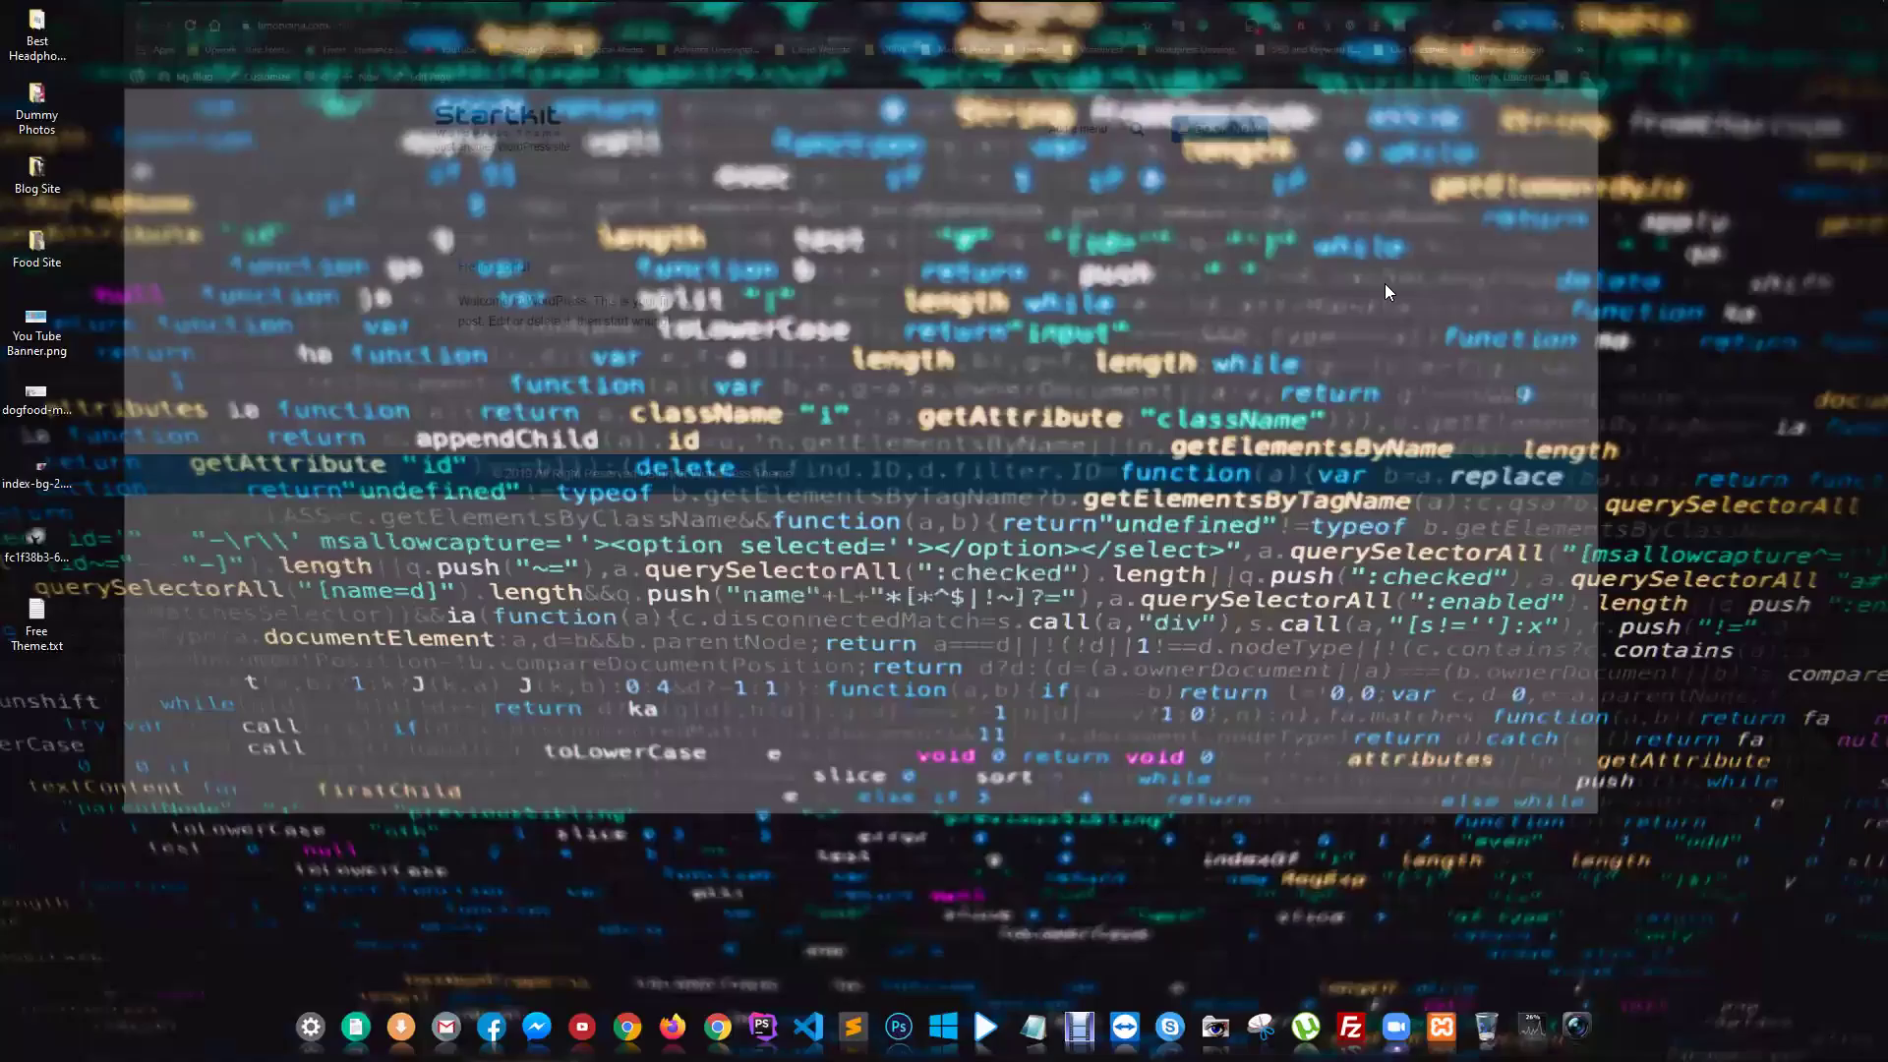
pyautogui.click(325, 15)
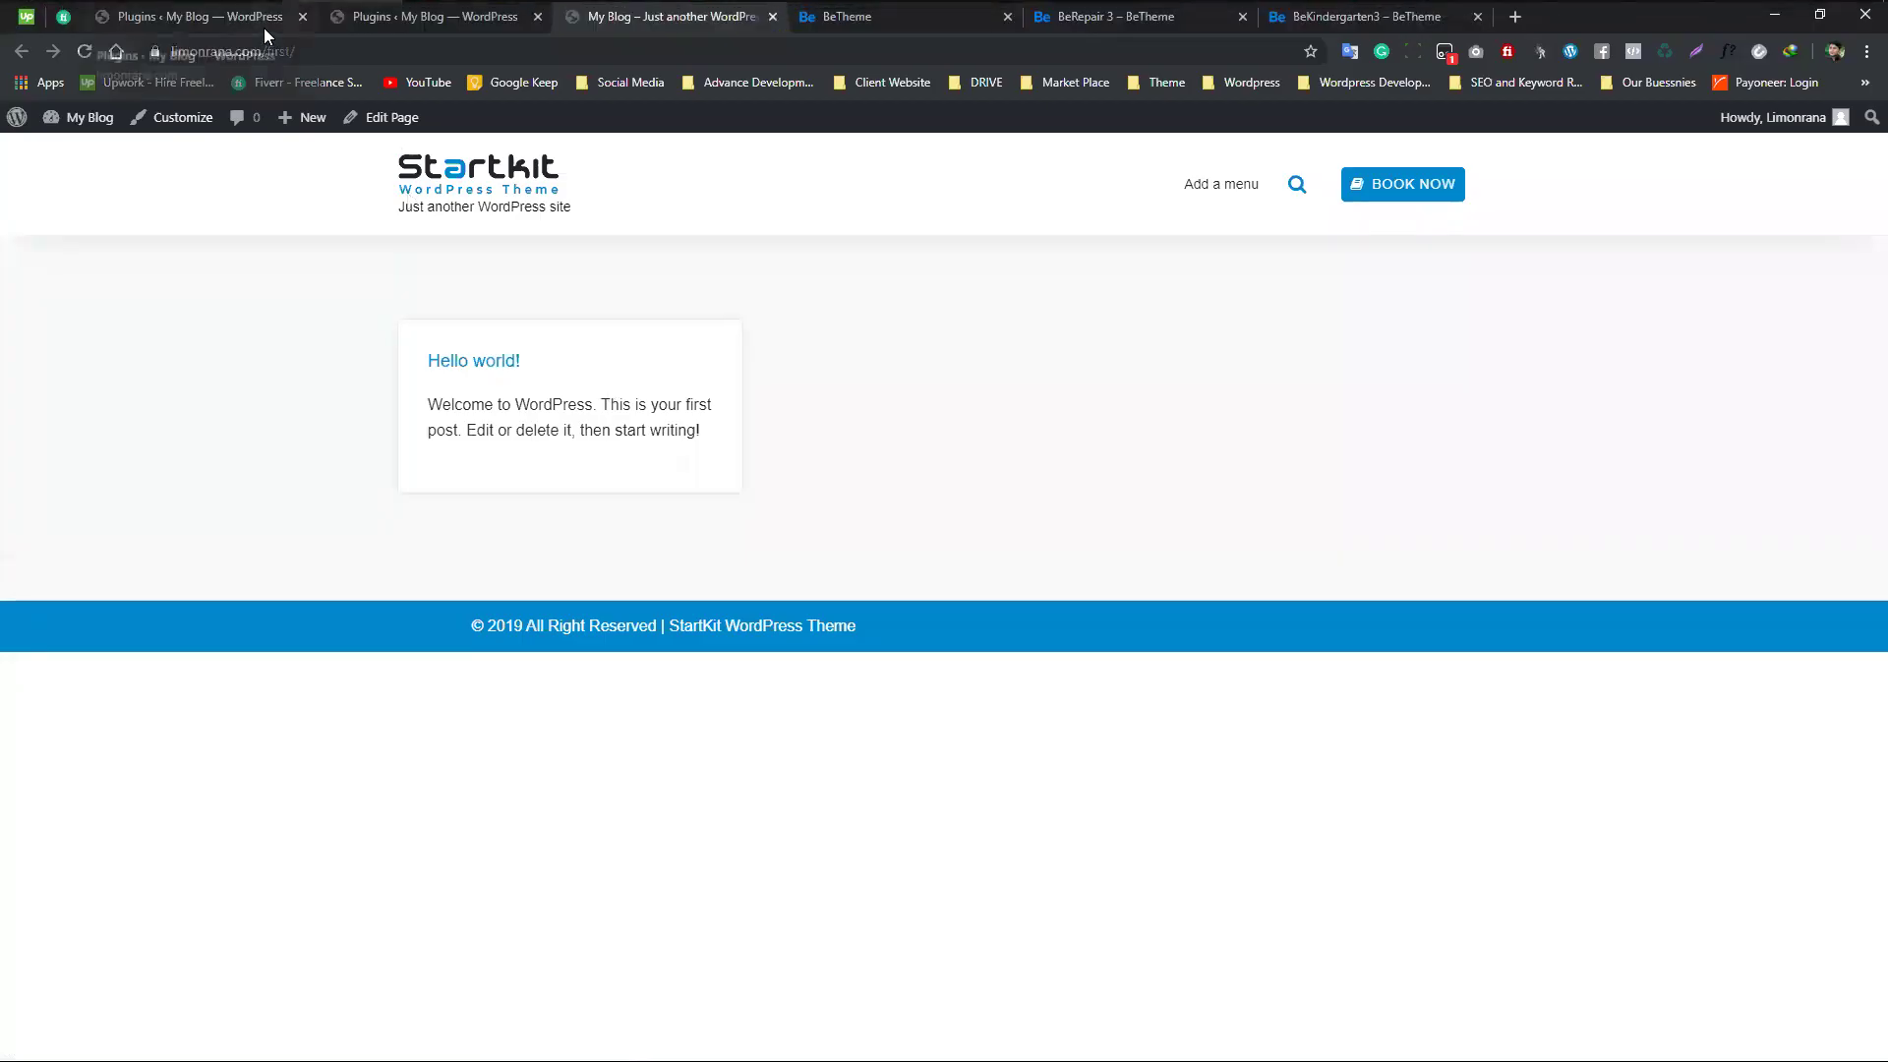
# - Compare the two Plugins tabs and close the outdated one that still lists Clever Fox
pyautogui.click(264, 27)
pyautogui.moveTo(59, 535)
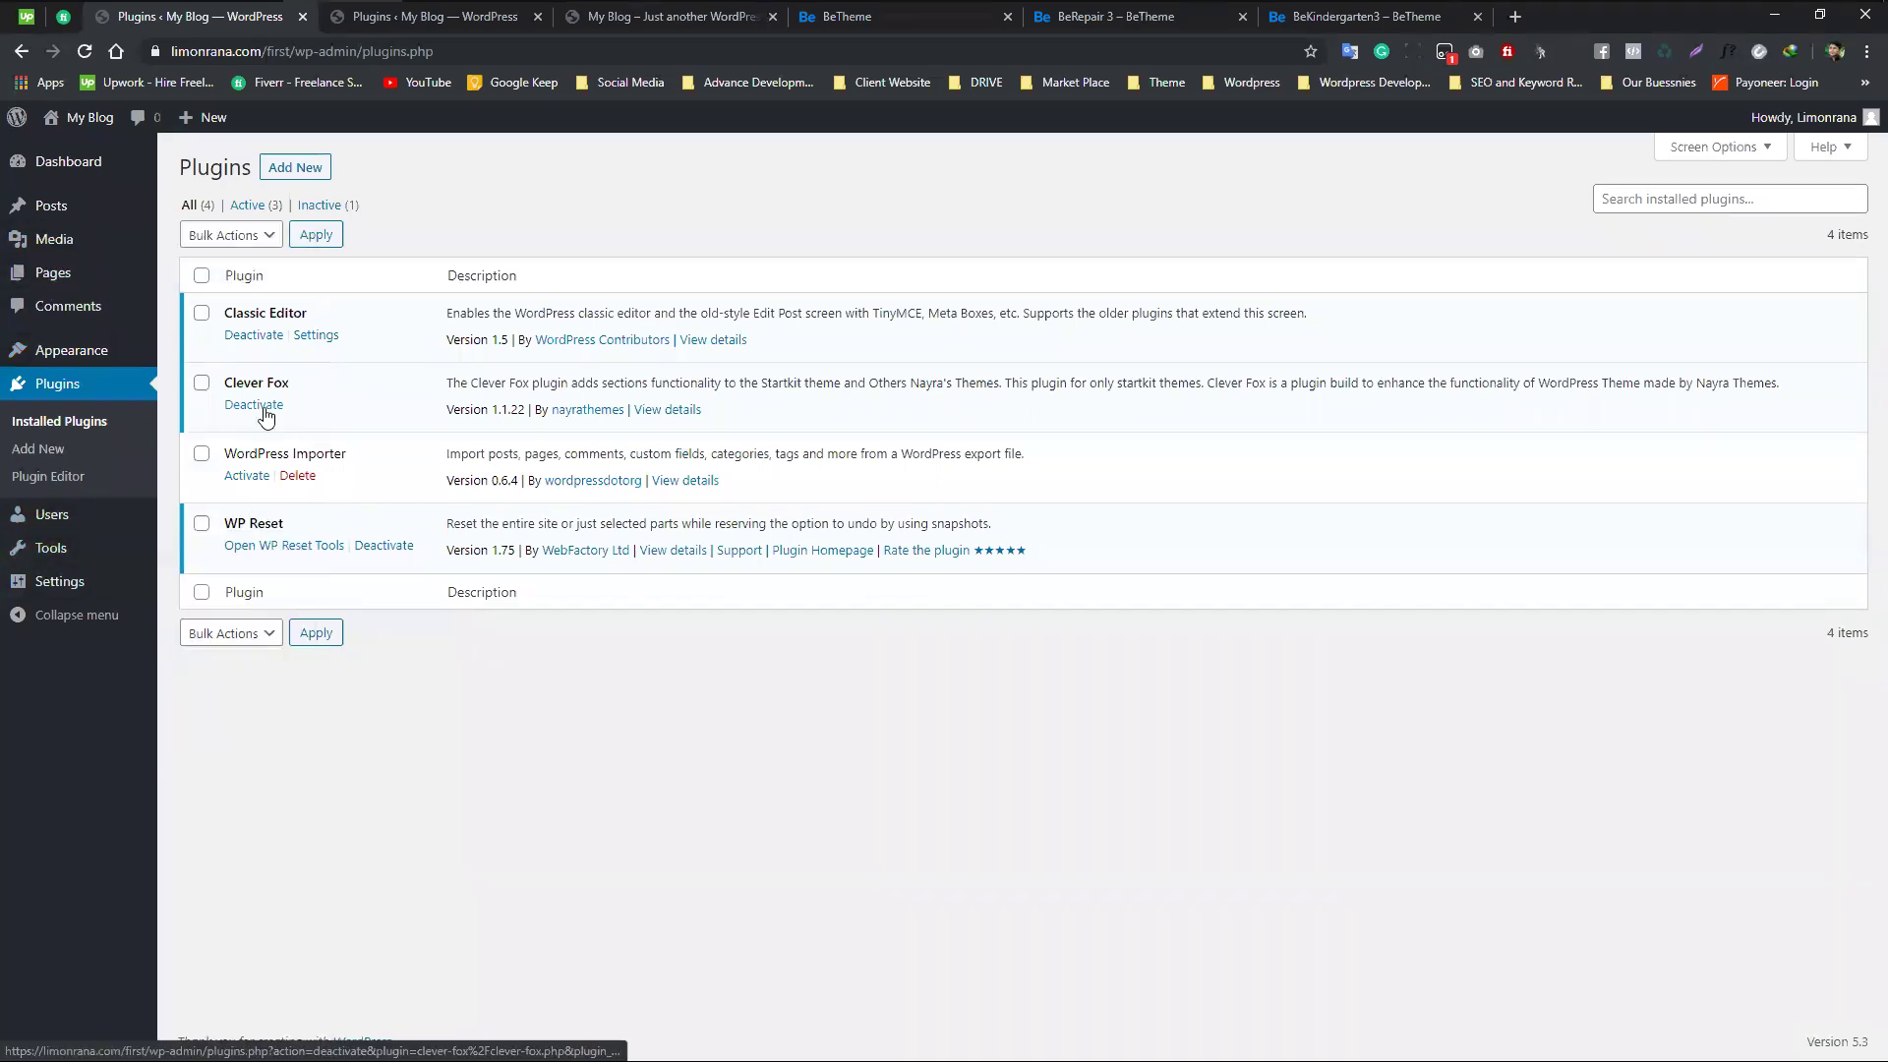
pyautogui.click(335, 23)
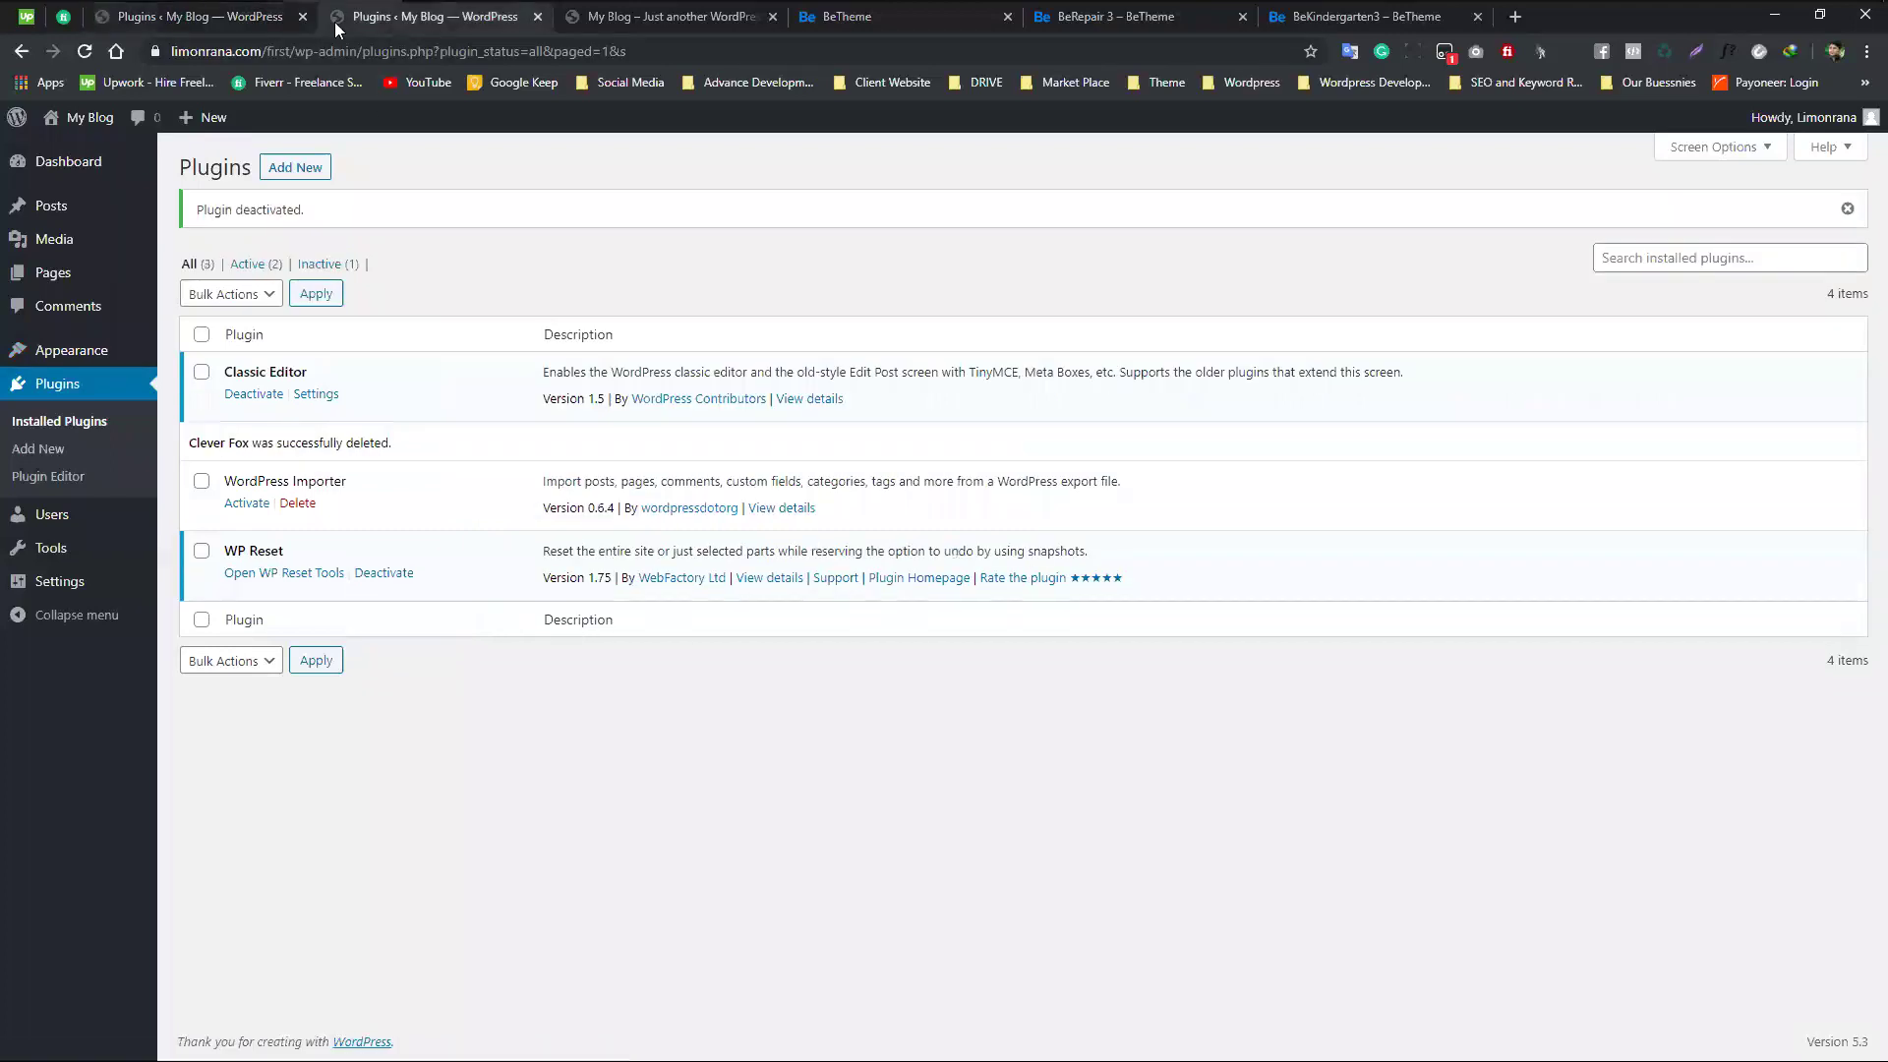
pyautogui.click(302, 17)
# - Reload the blog's front page and inspect the StartKit header logo and the Hello world! post
pyautogui.click(433, 24)
pyautogui.click(87, 51)
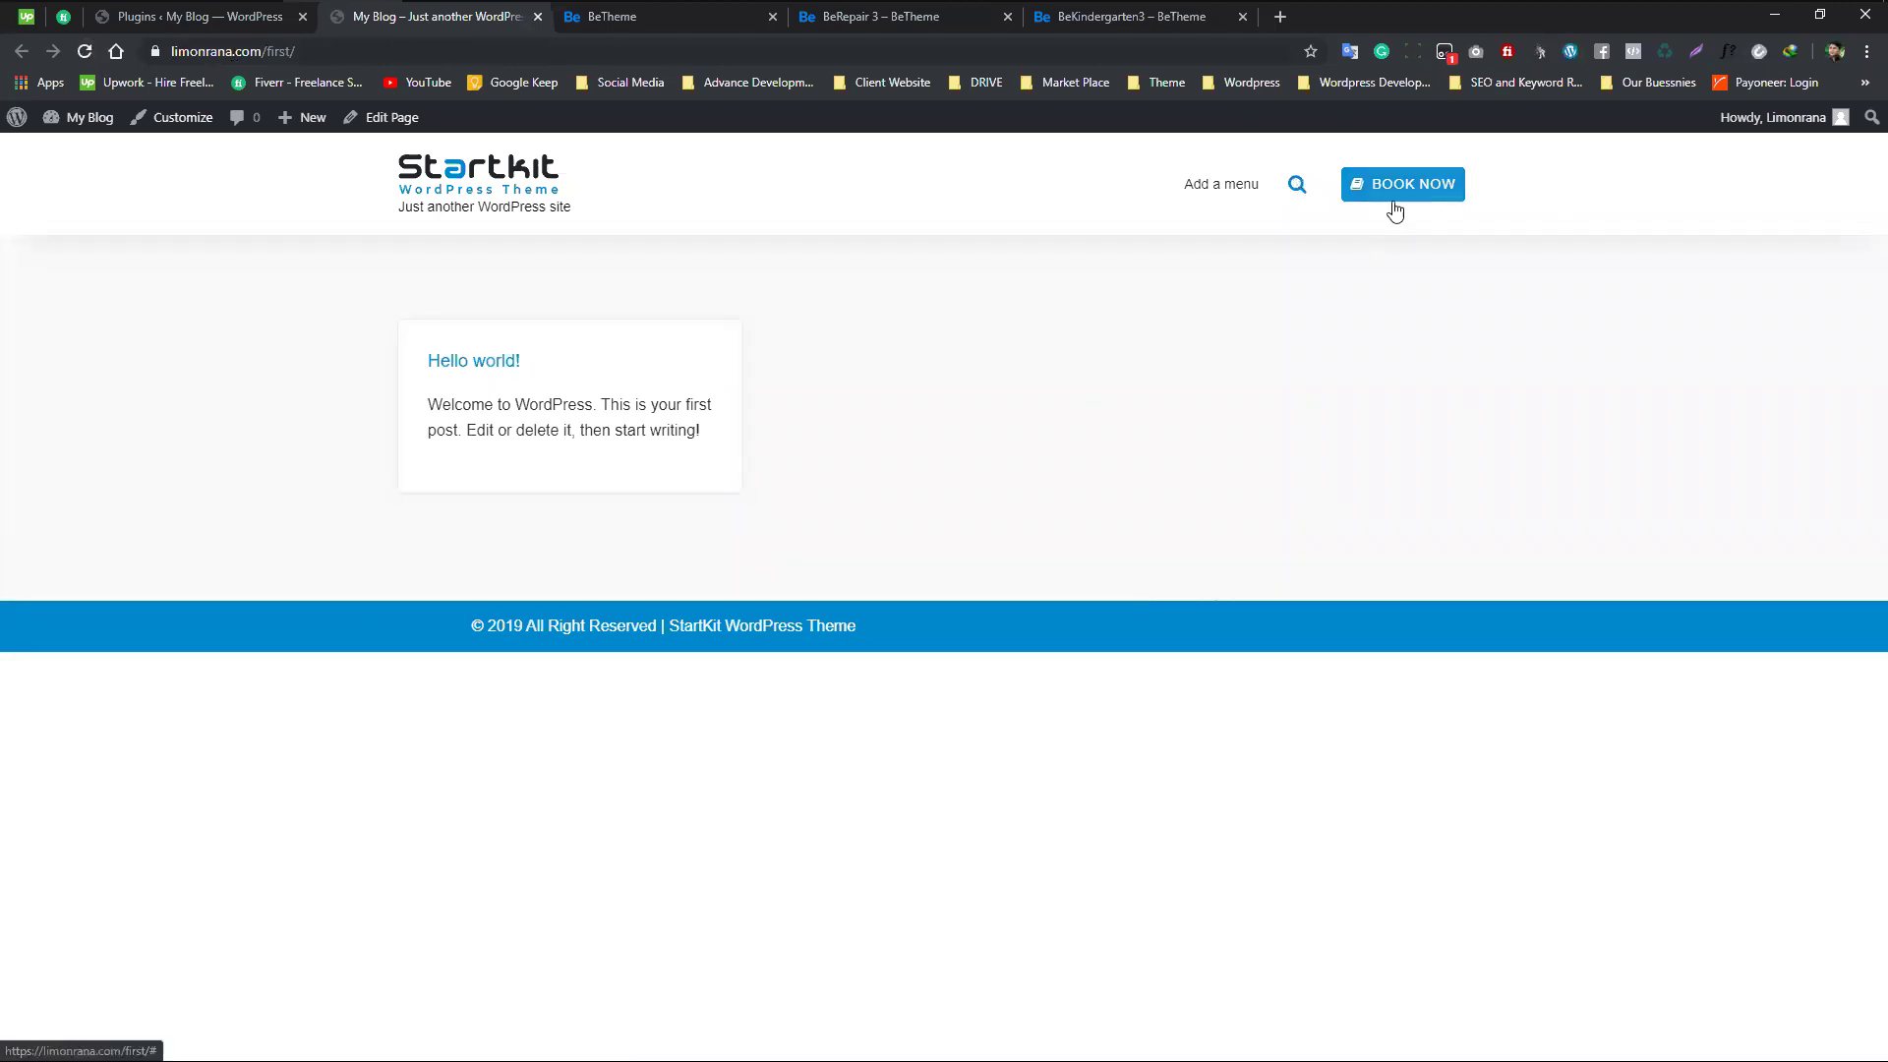
pyautogui.moveTo(653, 200); pyautogui.dragTo(390, 206)
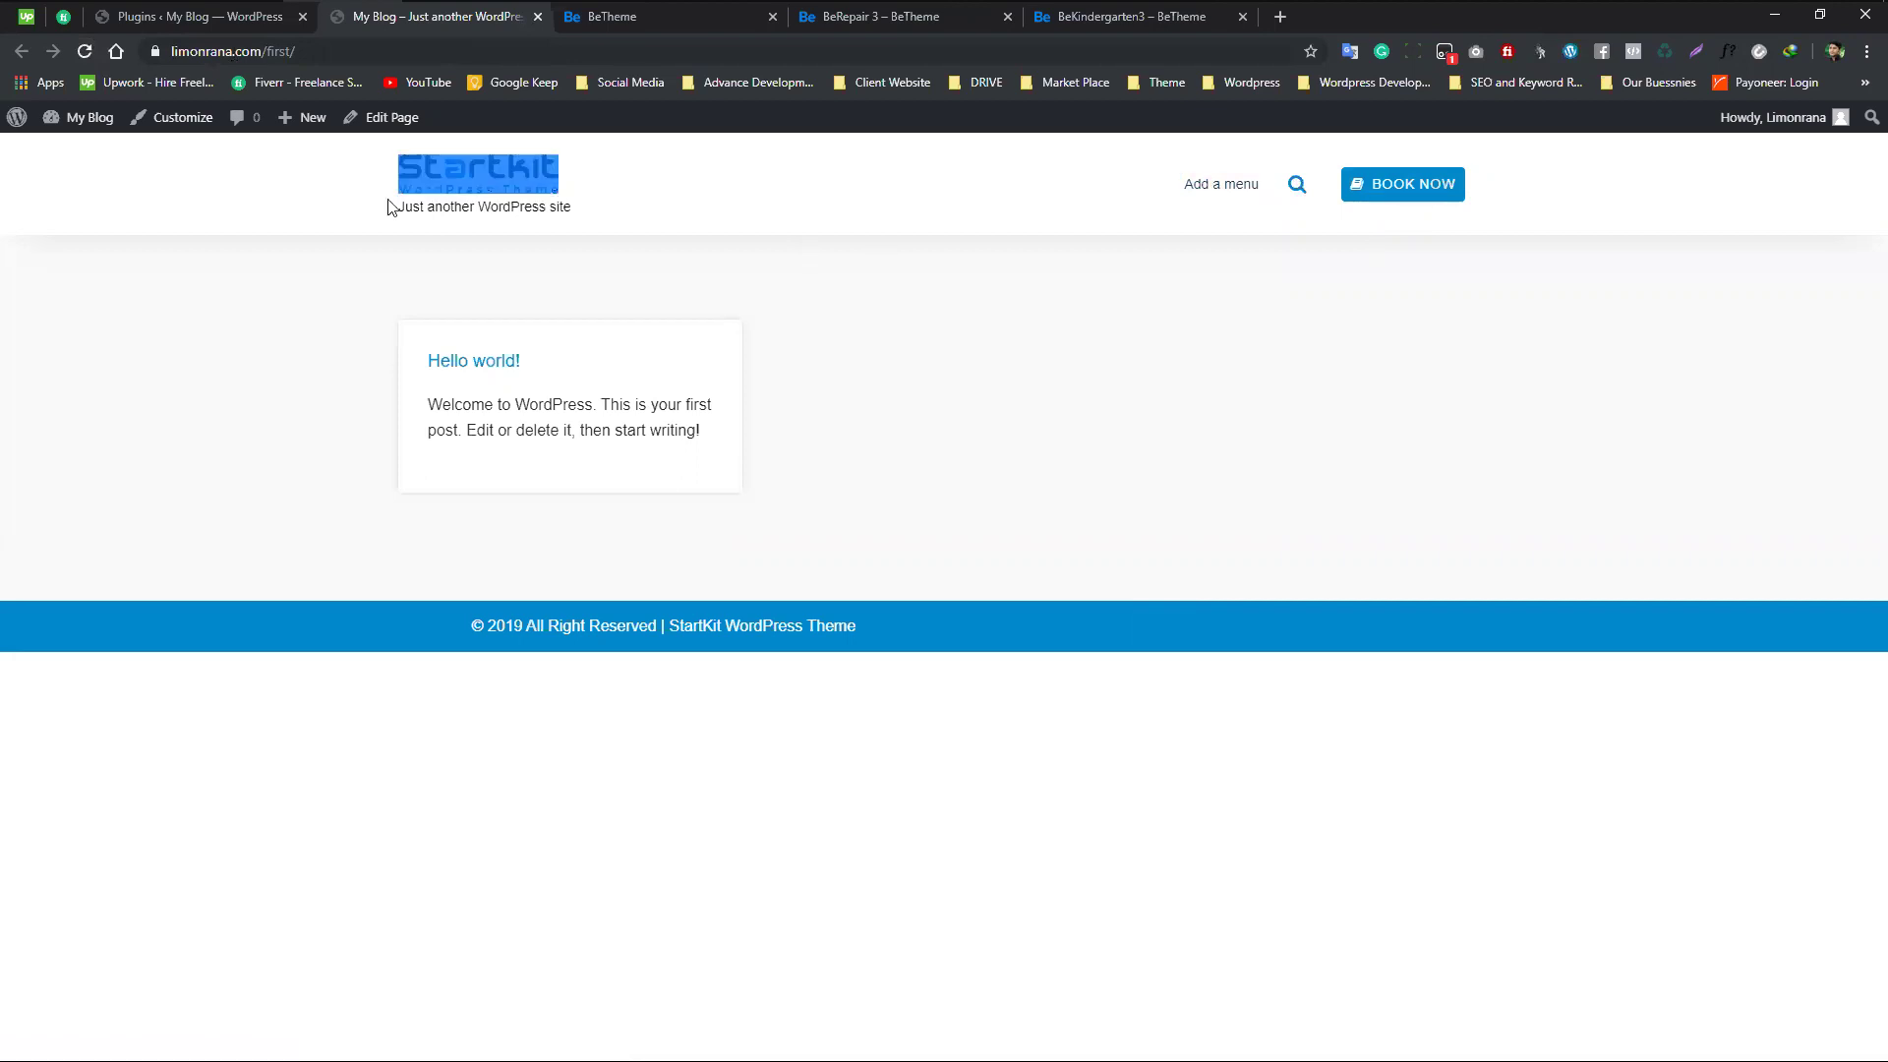
pyautogui.click(478, 467)
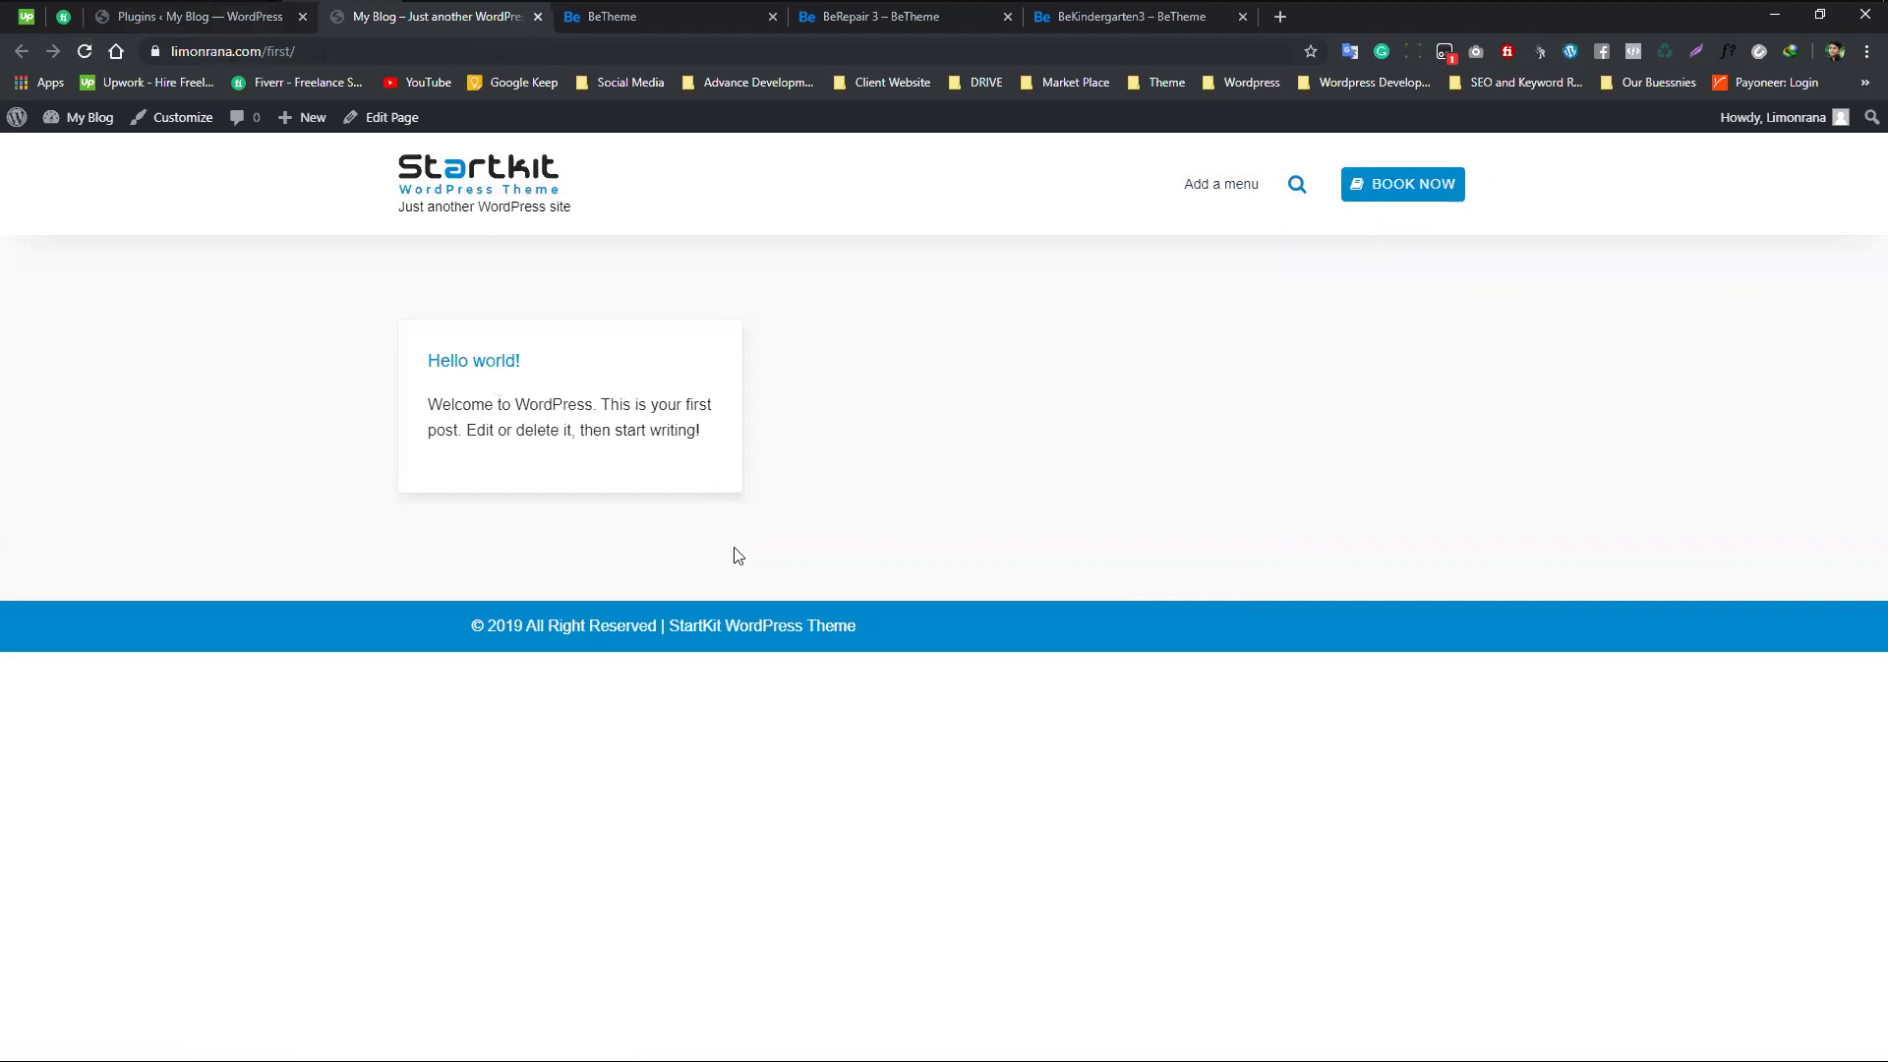
# - Go to the installed themes in the WordPress admin and open the details of the active StartKit theme
pyautogui.click(240, 21)
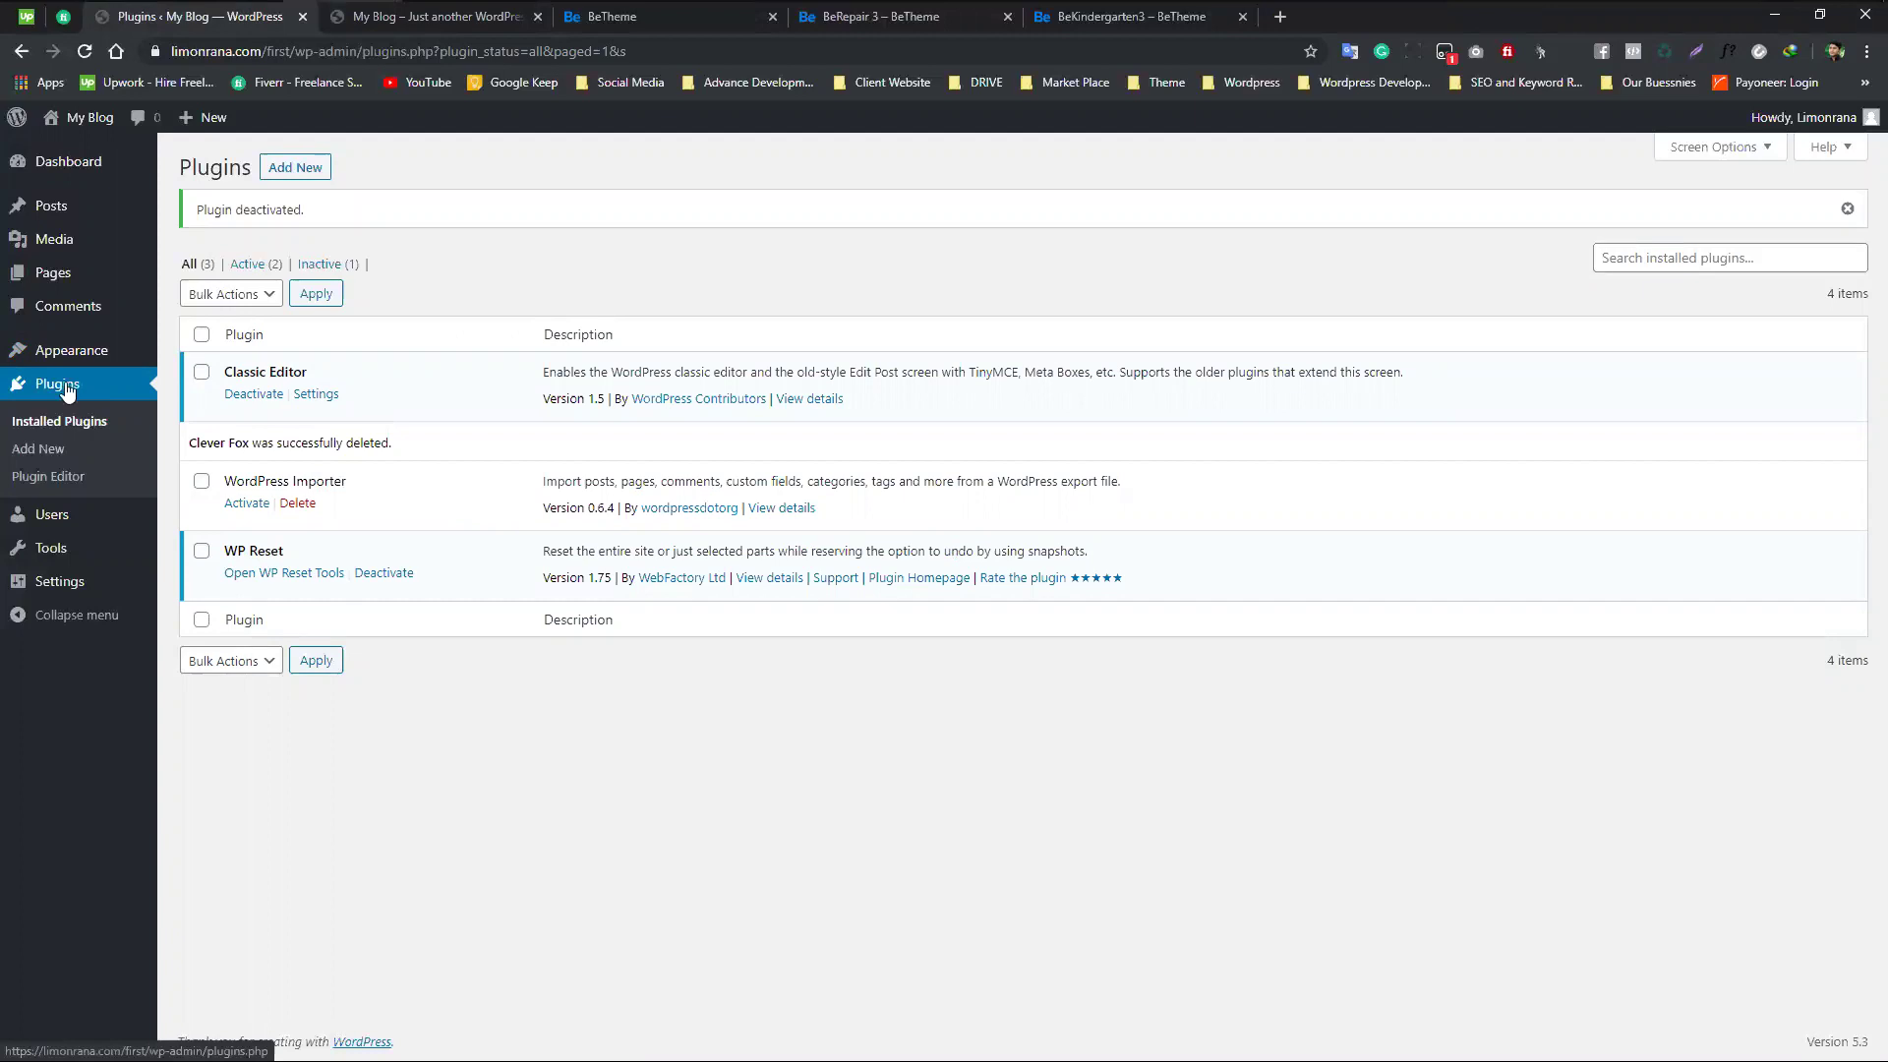
pyautogui.moveTo(75, 362)
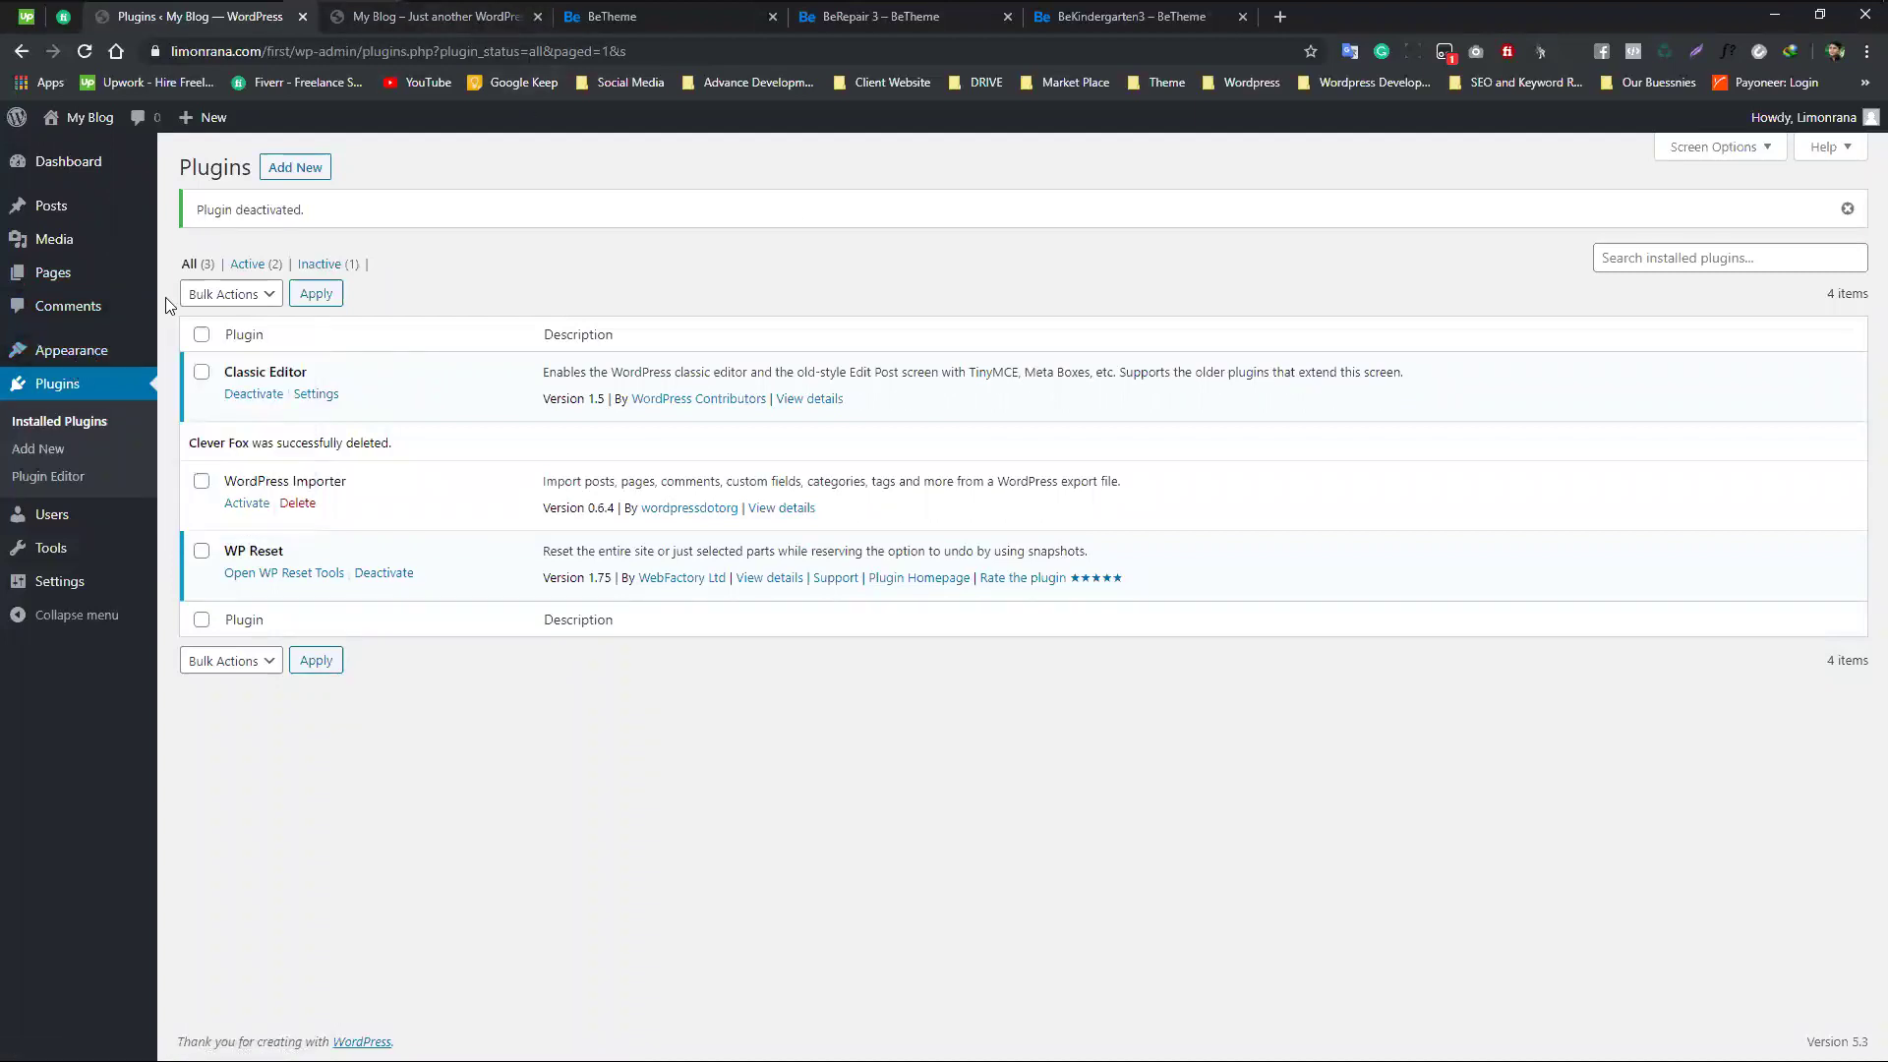
pyautogui.click(195, 355)
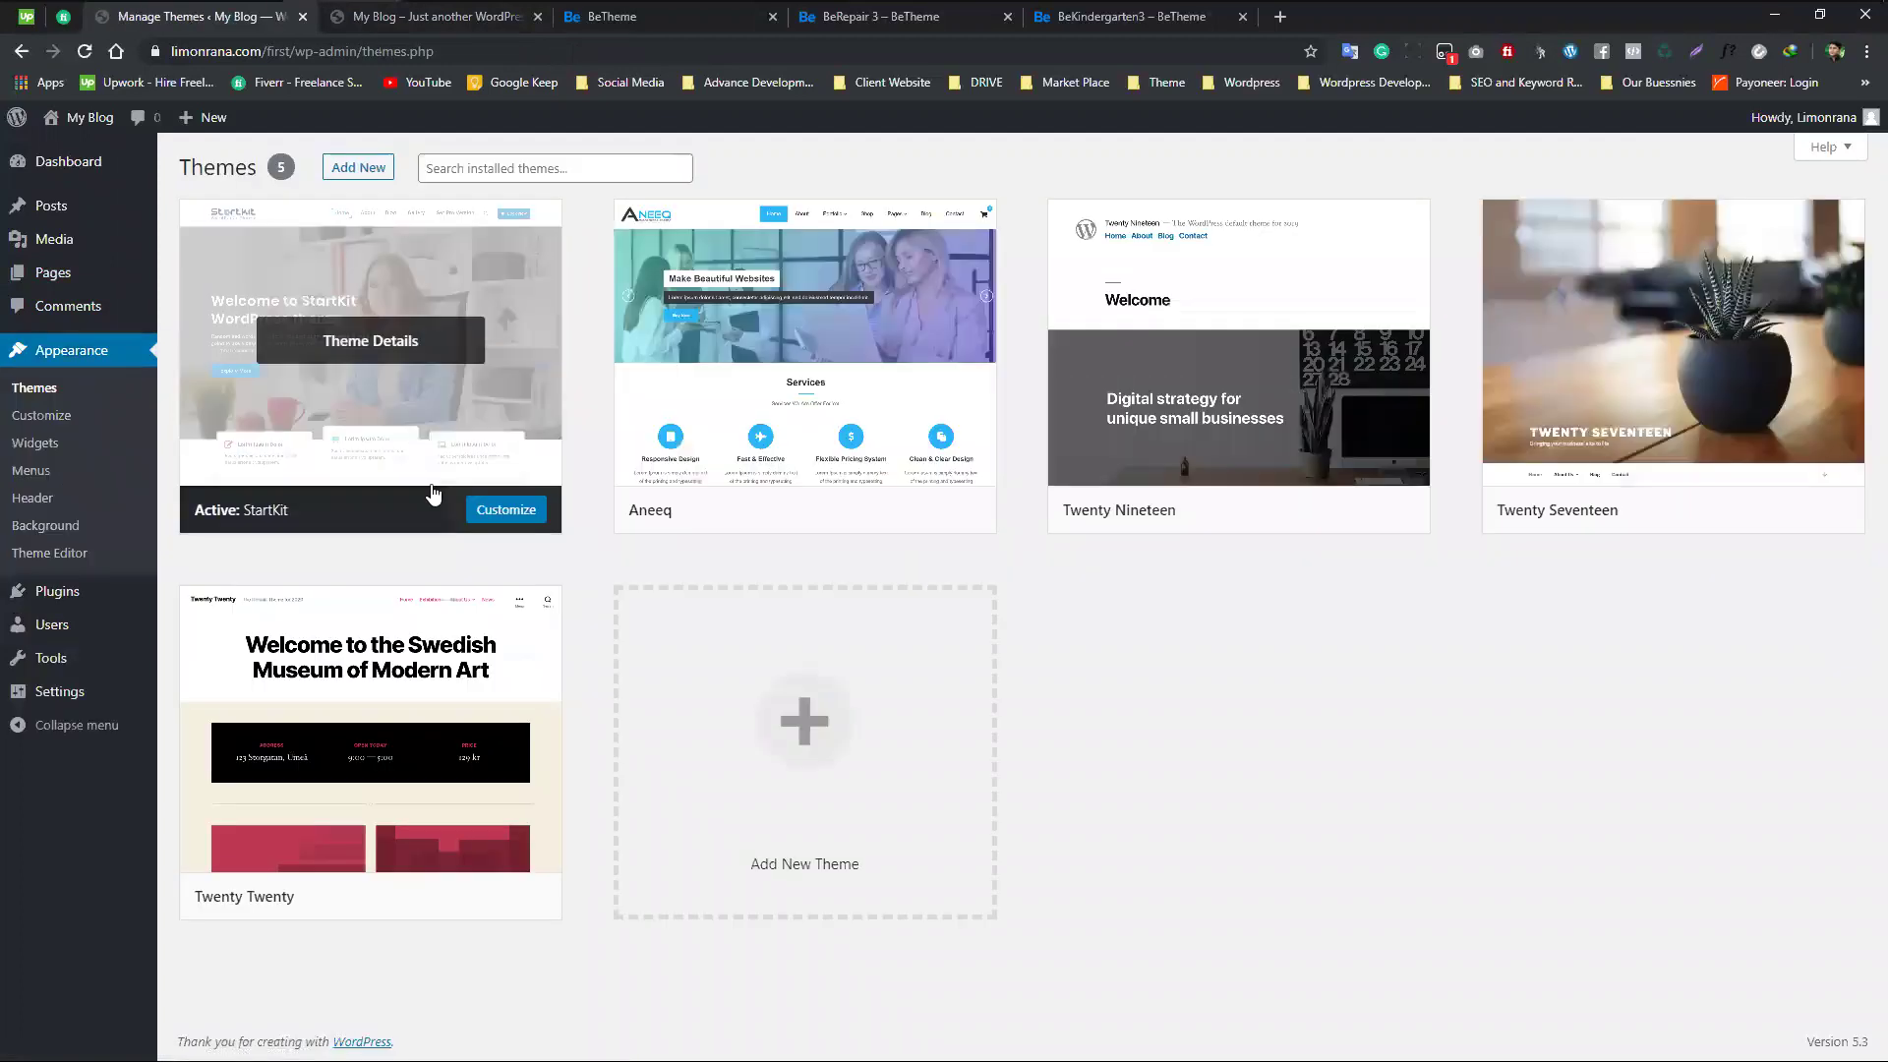
pyautogui.click(407, 342)
# - Open the Nayra Themes website in a new tab from the StartKit details, and look over its Premium Themes Collections
pyautogui.click(1205, 359)
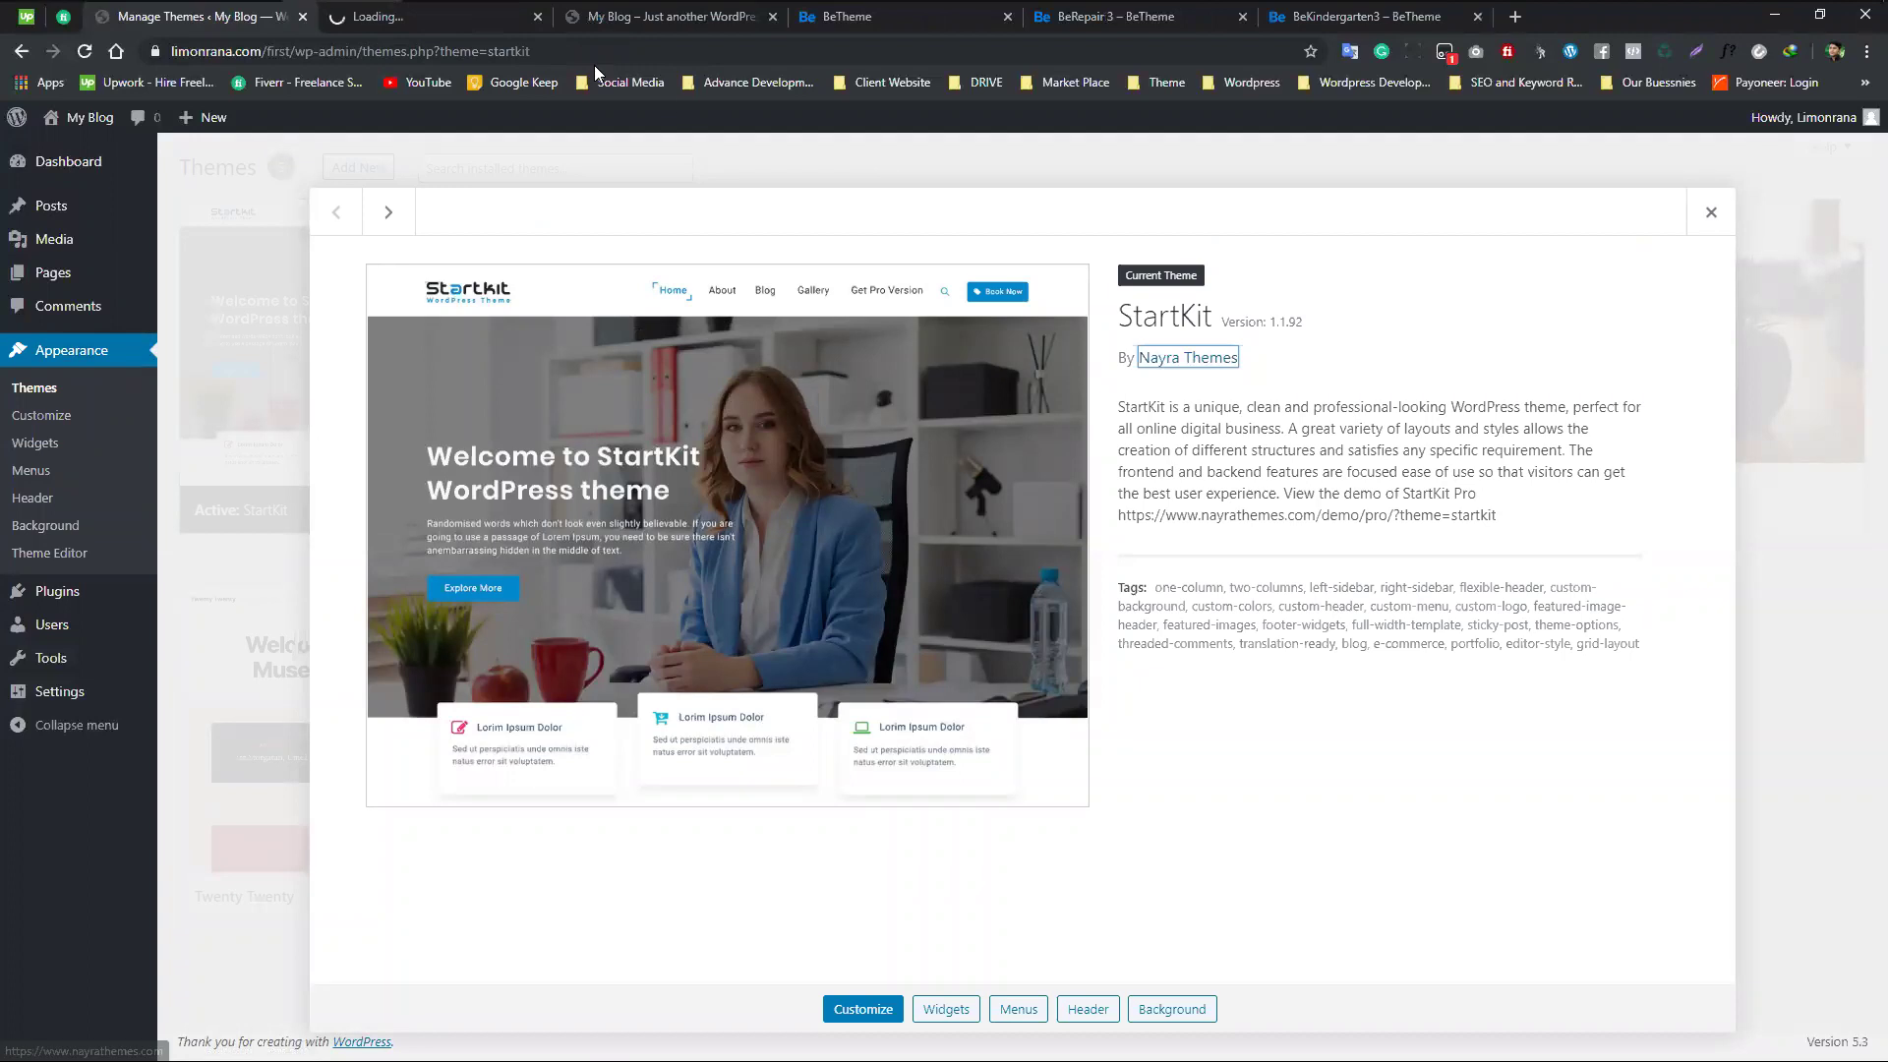
pyautogui.click(478, 25)
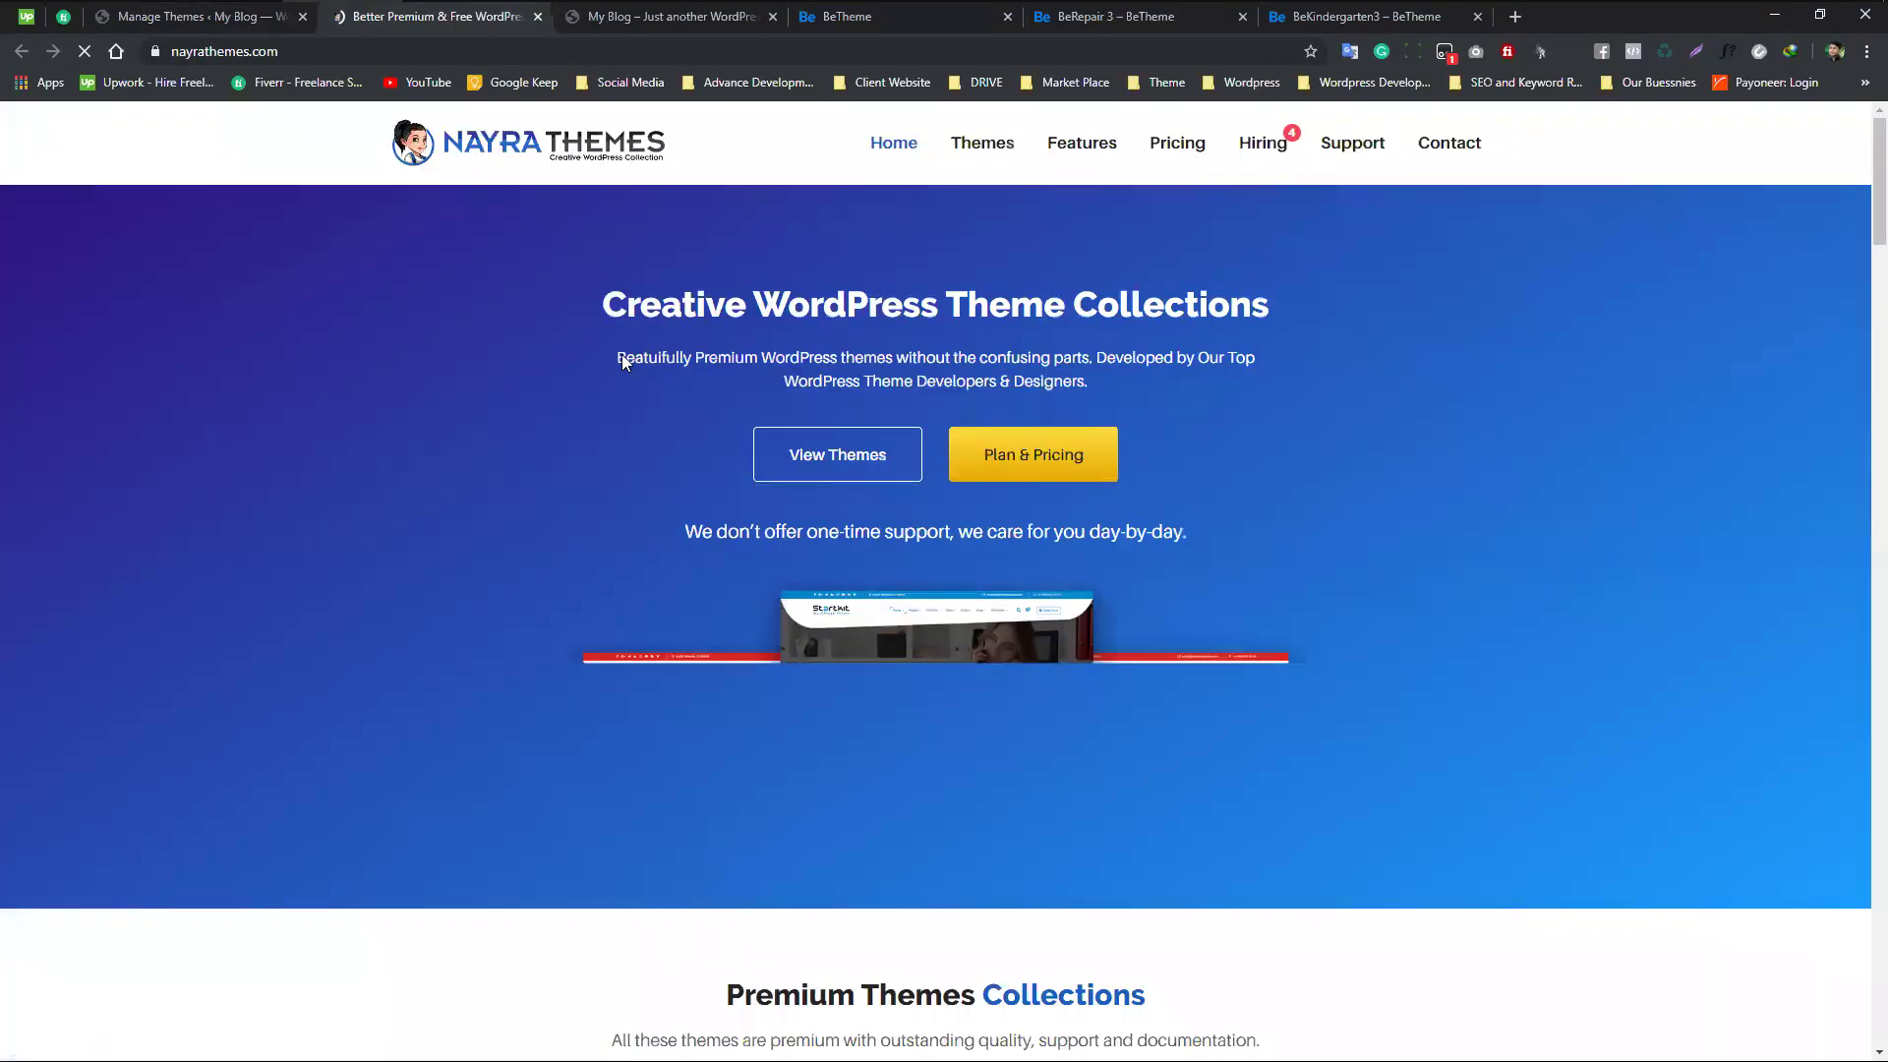
pyautogui.scroll(-8, 706, 446)
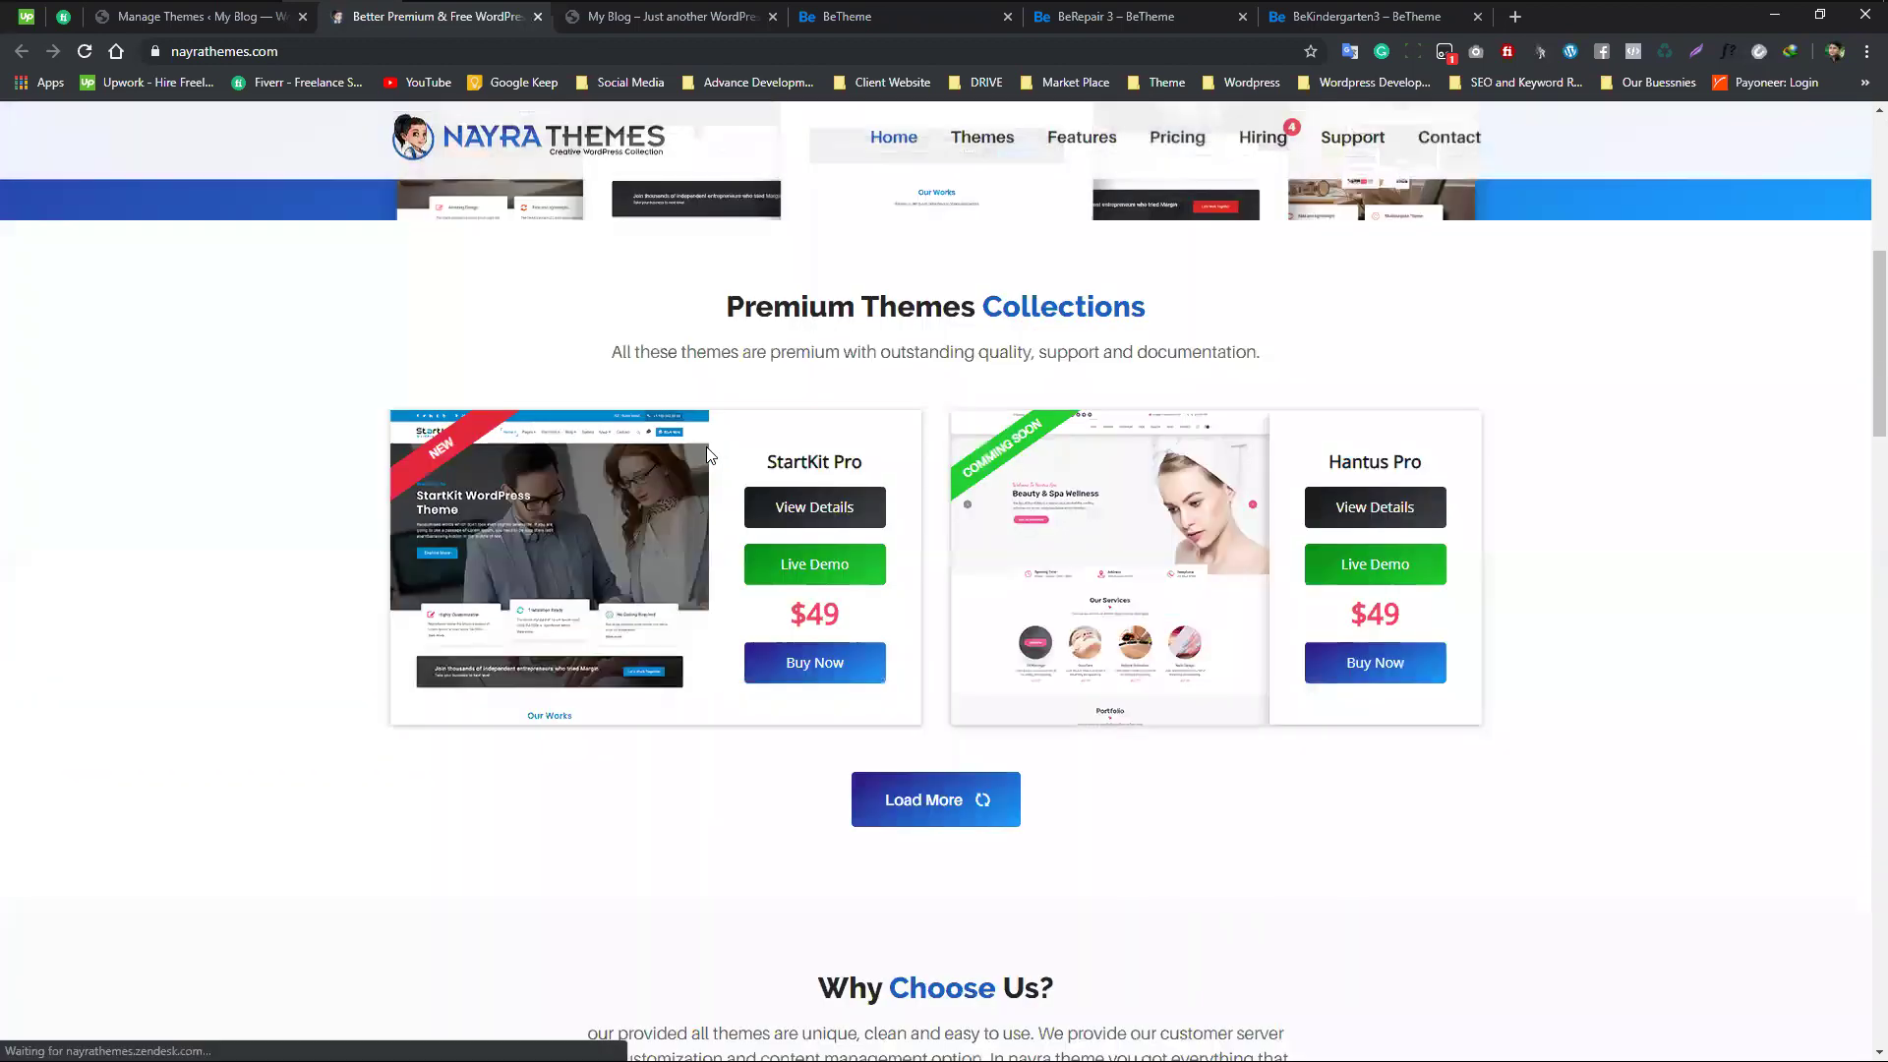
pyautogui.scroll(2, 387, 334)
pyautogui.click(242, 26)
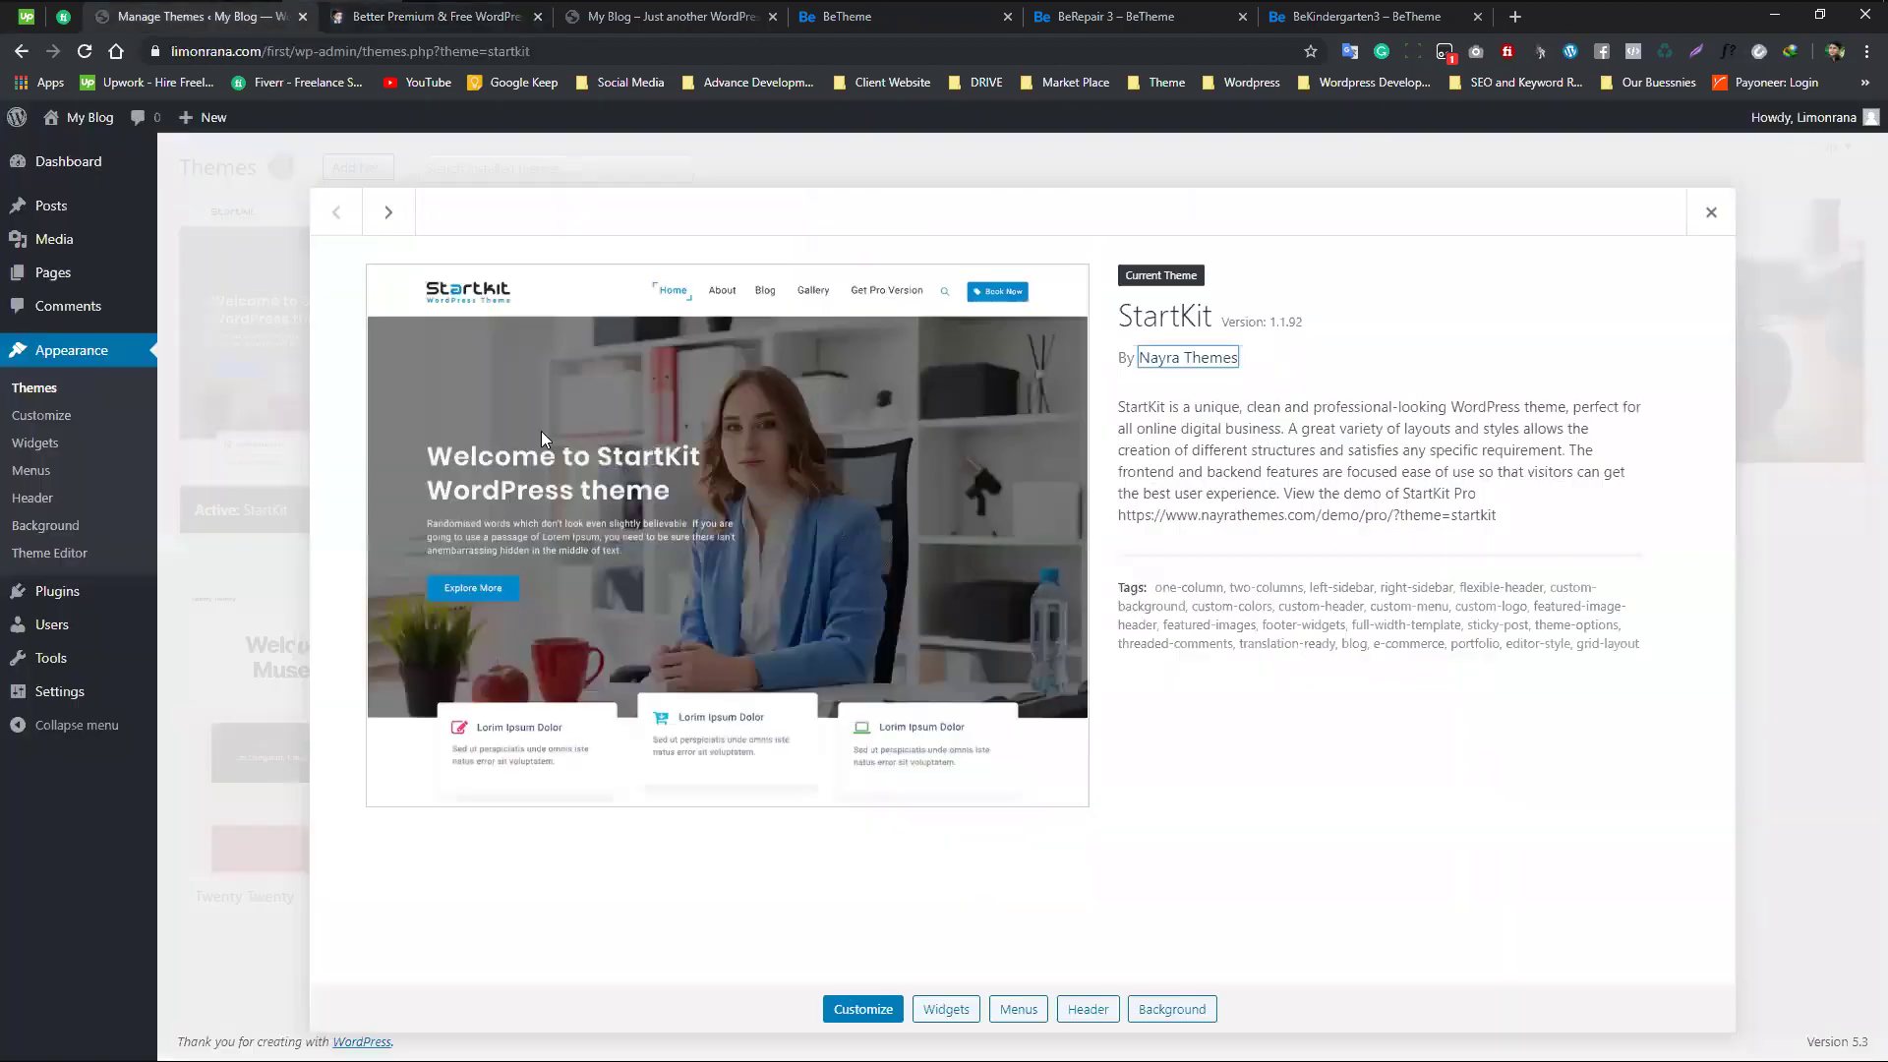
# - Open the live demo of StartKit Pro in a new tab from the Nayra Themes website
pyautogui.click(432, 23)
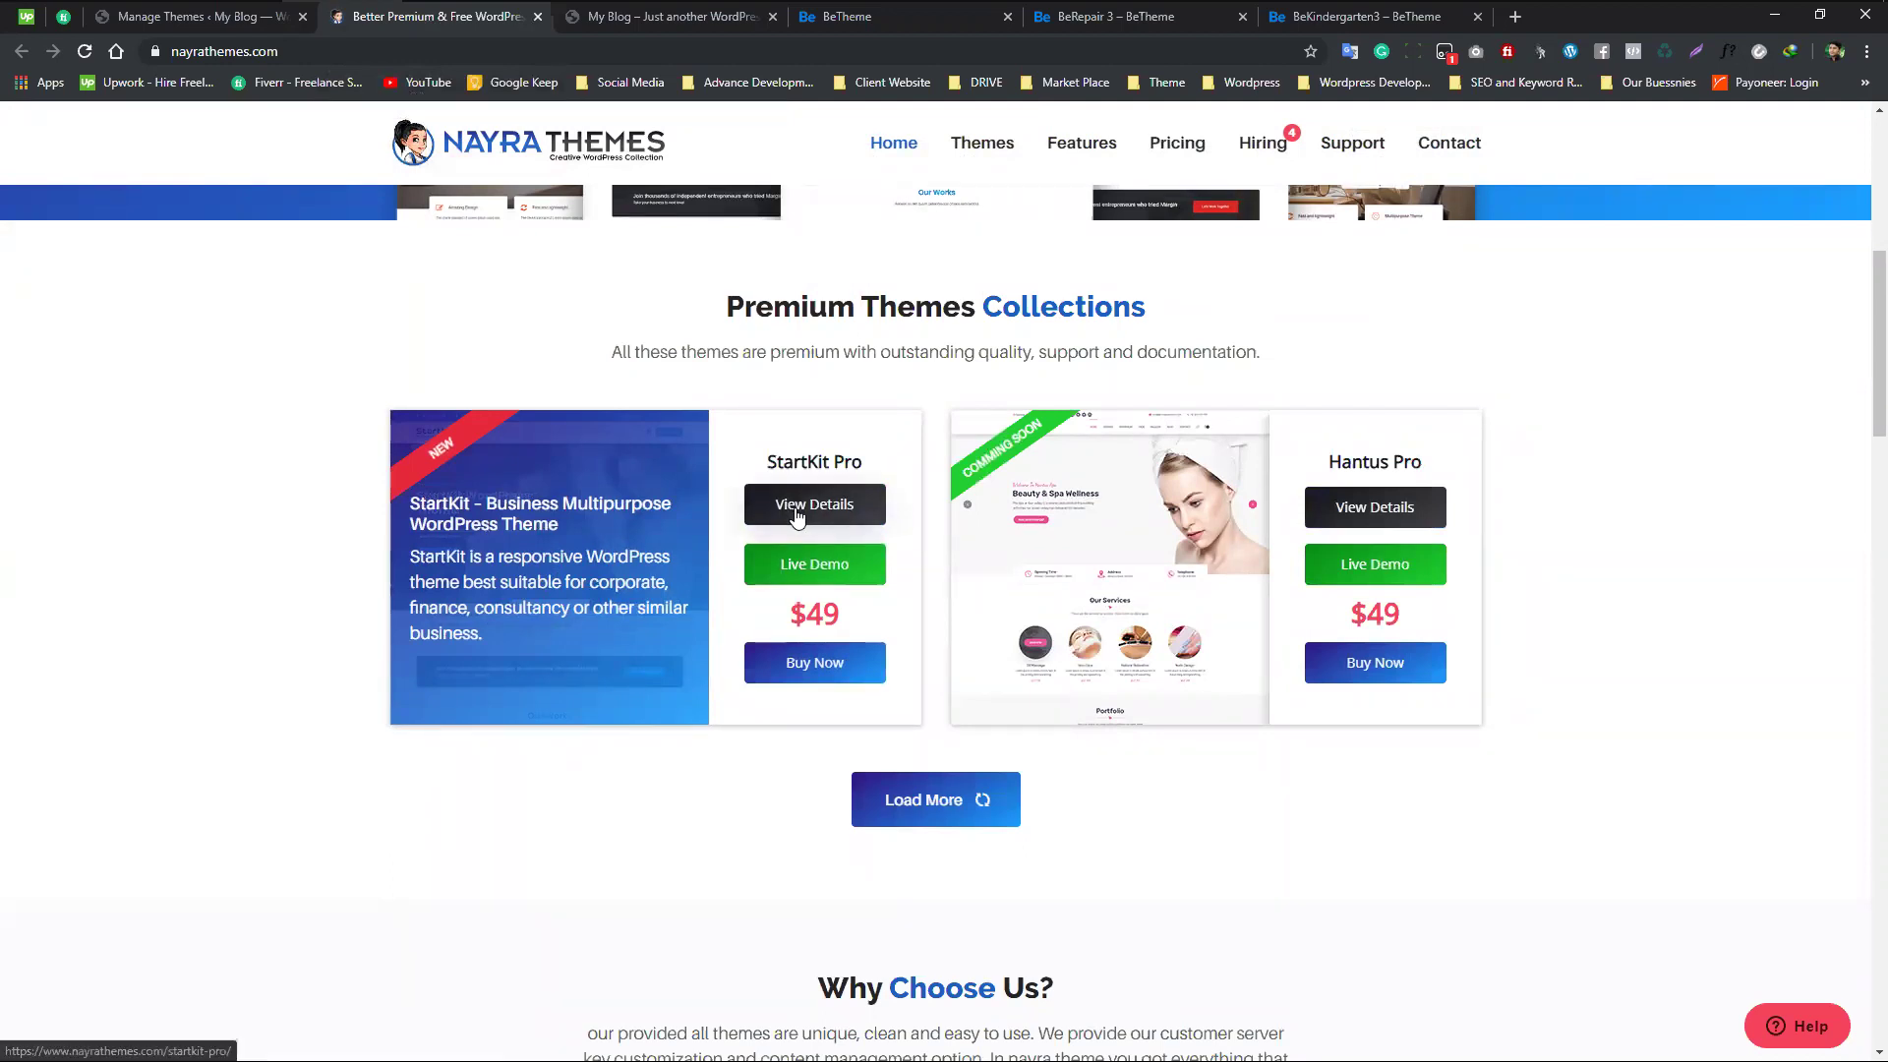
pyautogui.middleClick(801, 563)
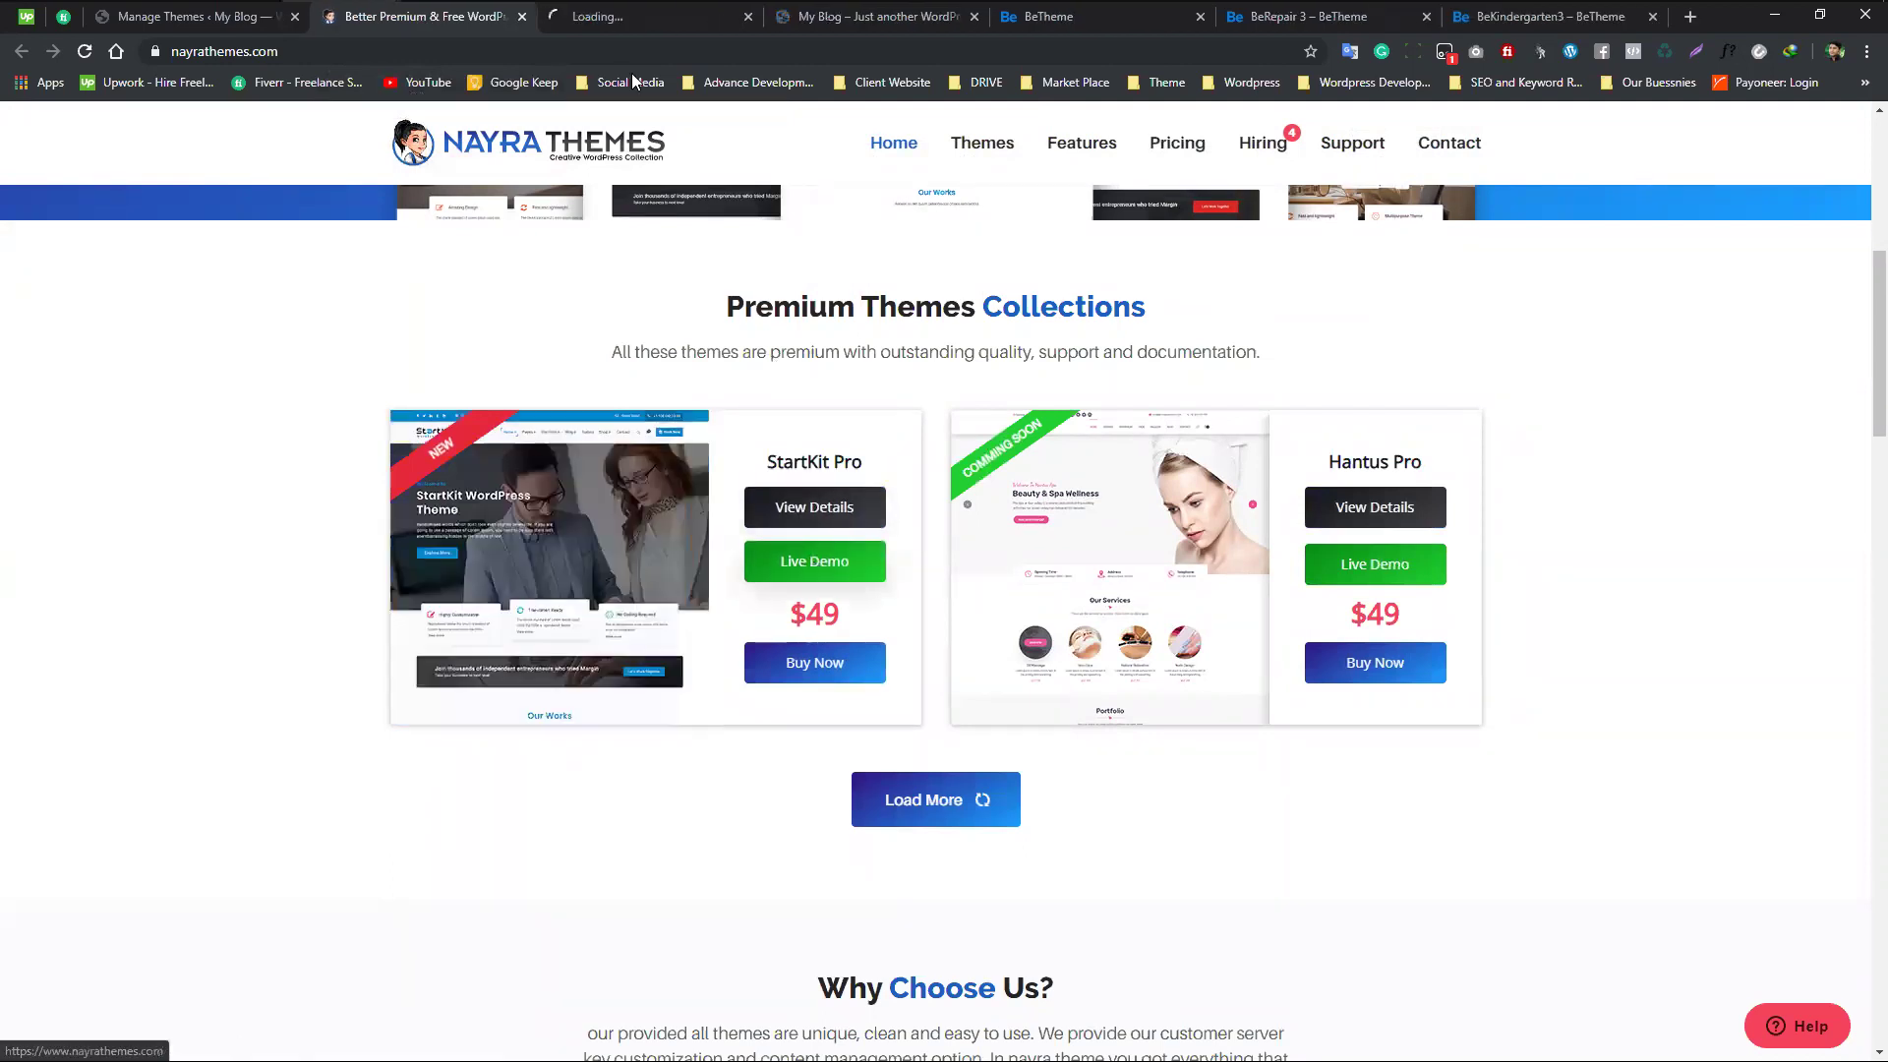
pyautogui.click(635, 24)
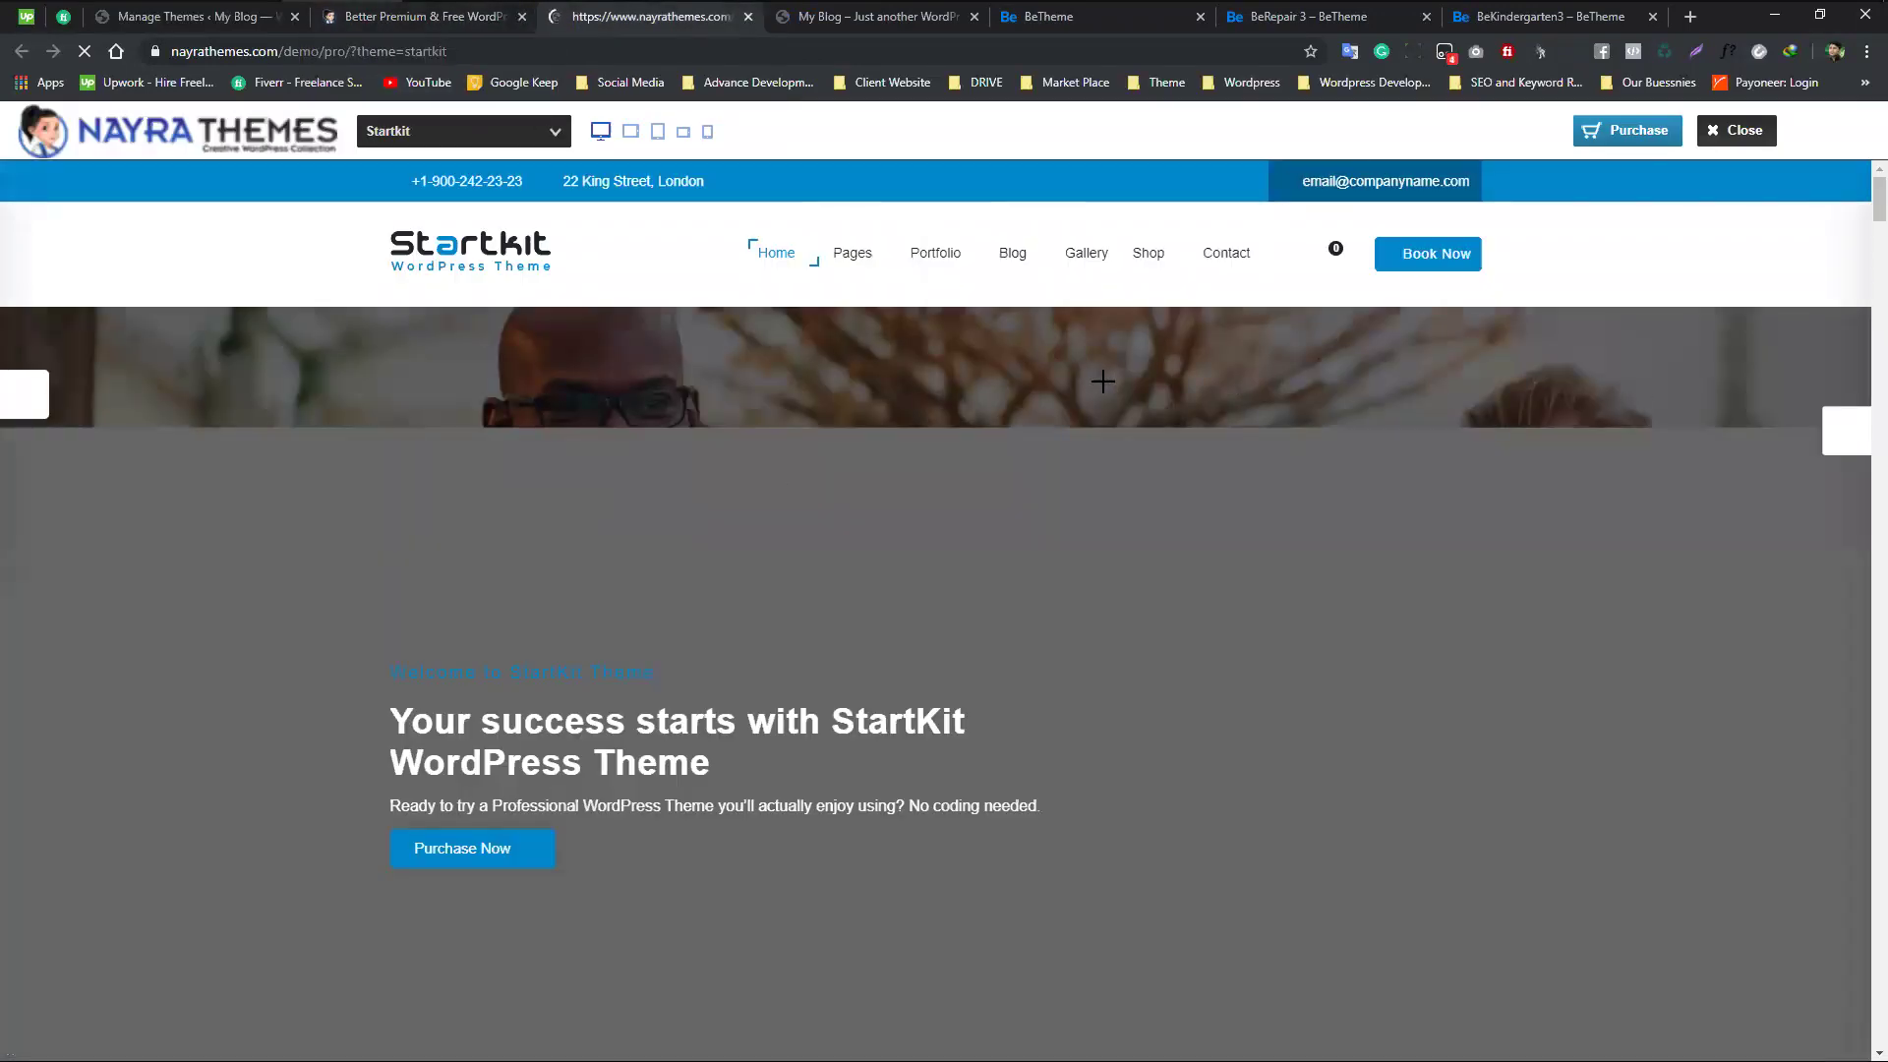
# - Examine the StartKit Pro demo's works, key features and services sections, and advance its header slider
pyautogui.scroll(-6, 1068, 458)
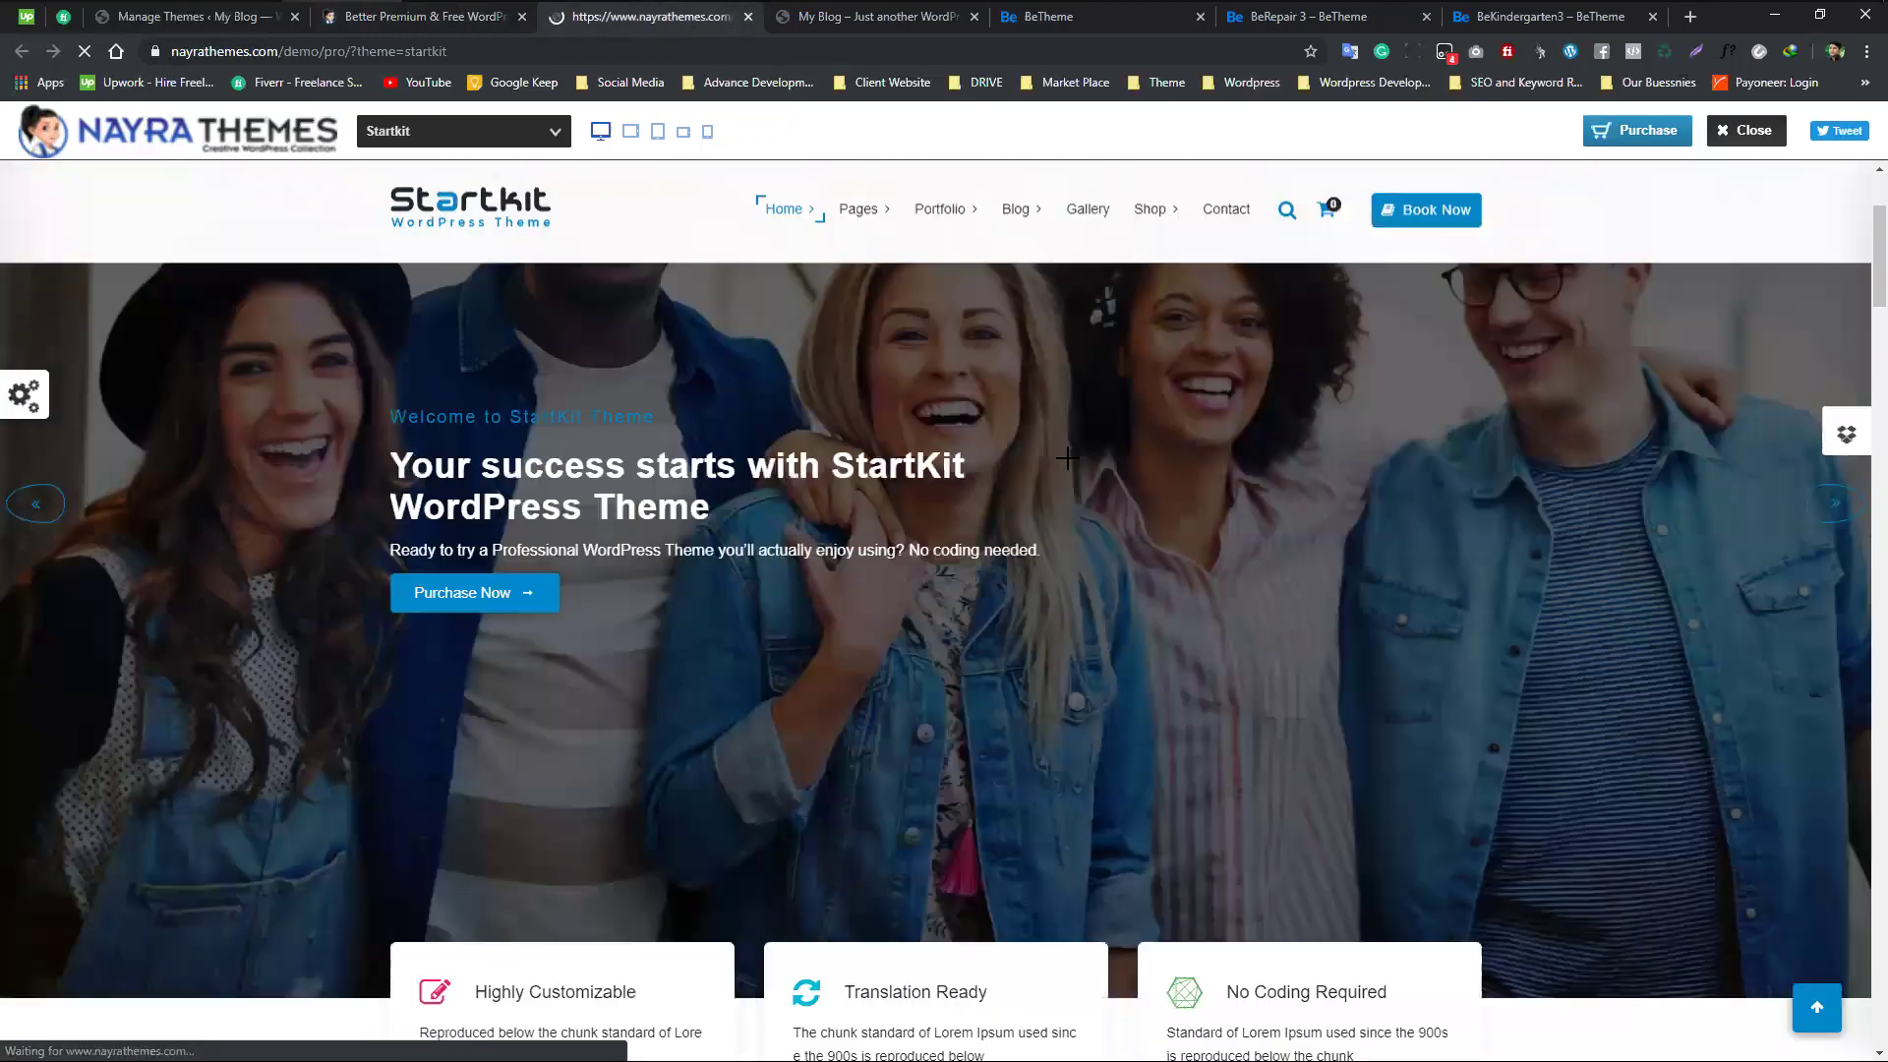
pyautogui.scroll(-8, 767, 699)
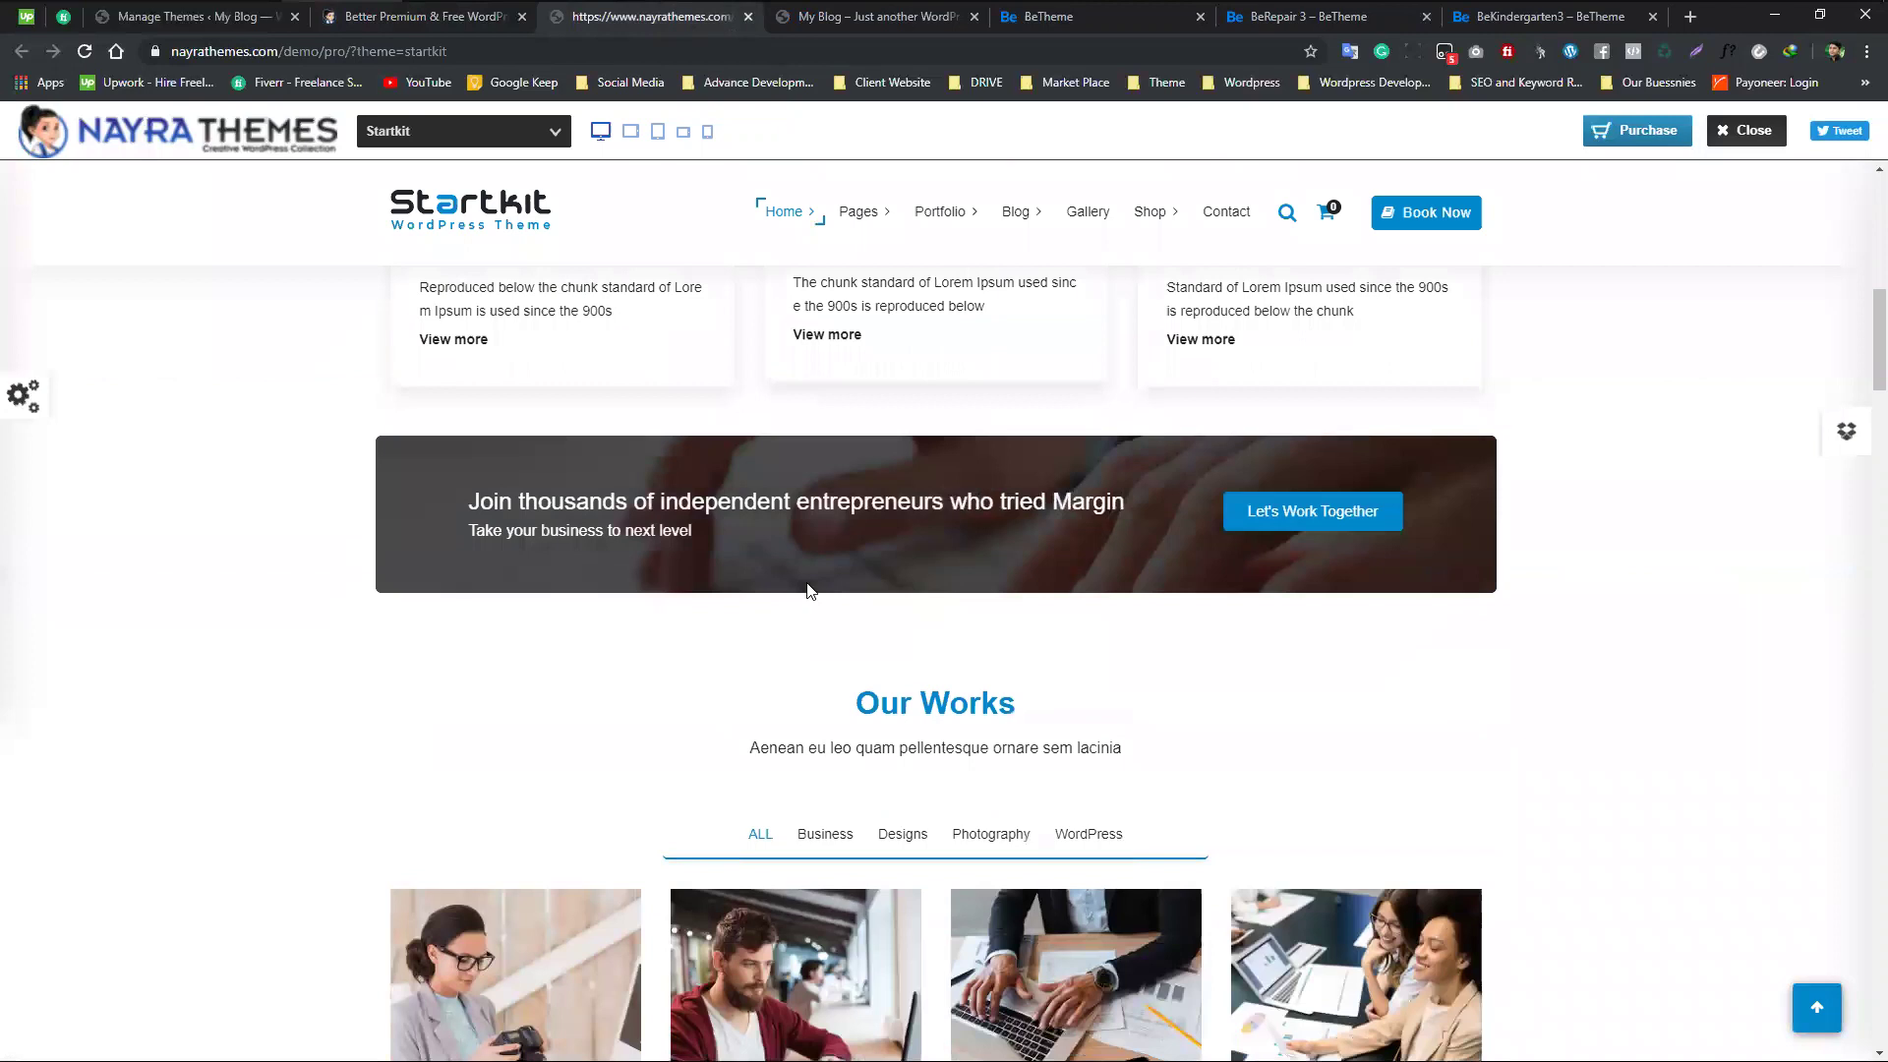
pyautogui.scroll(-8, 808, 590)
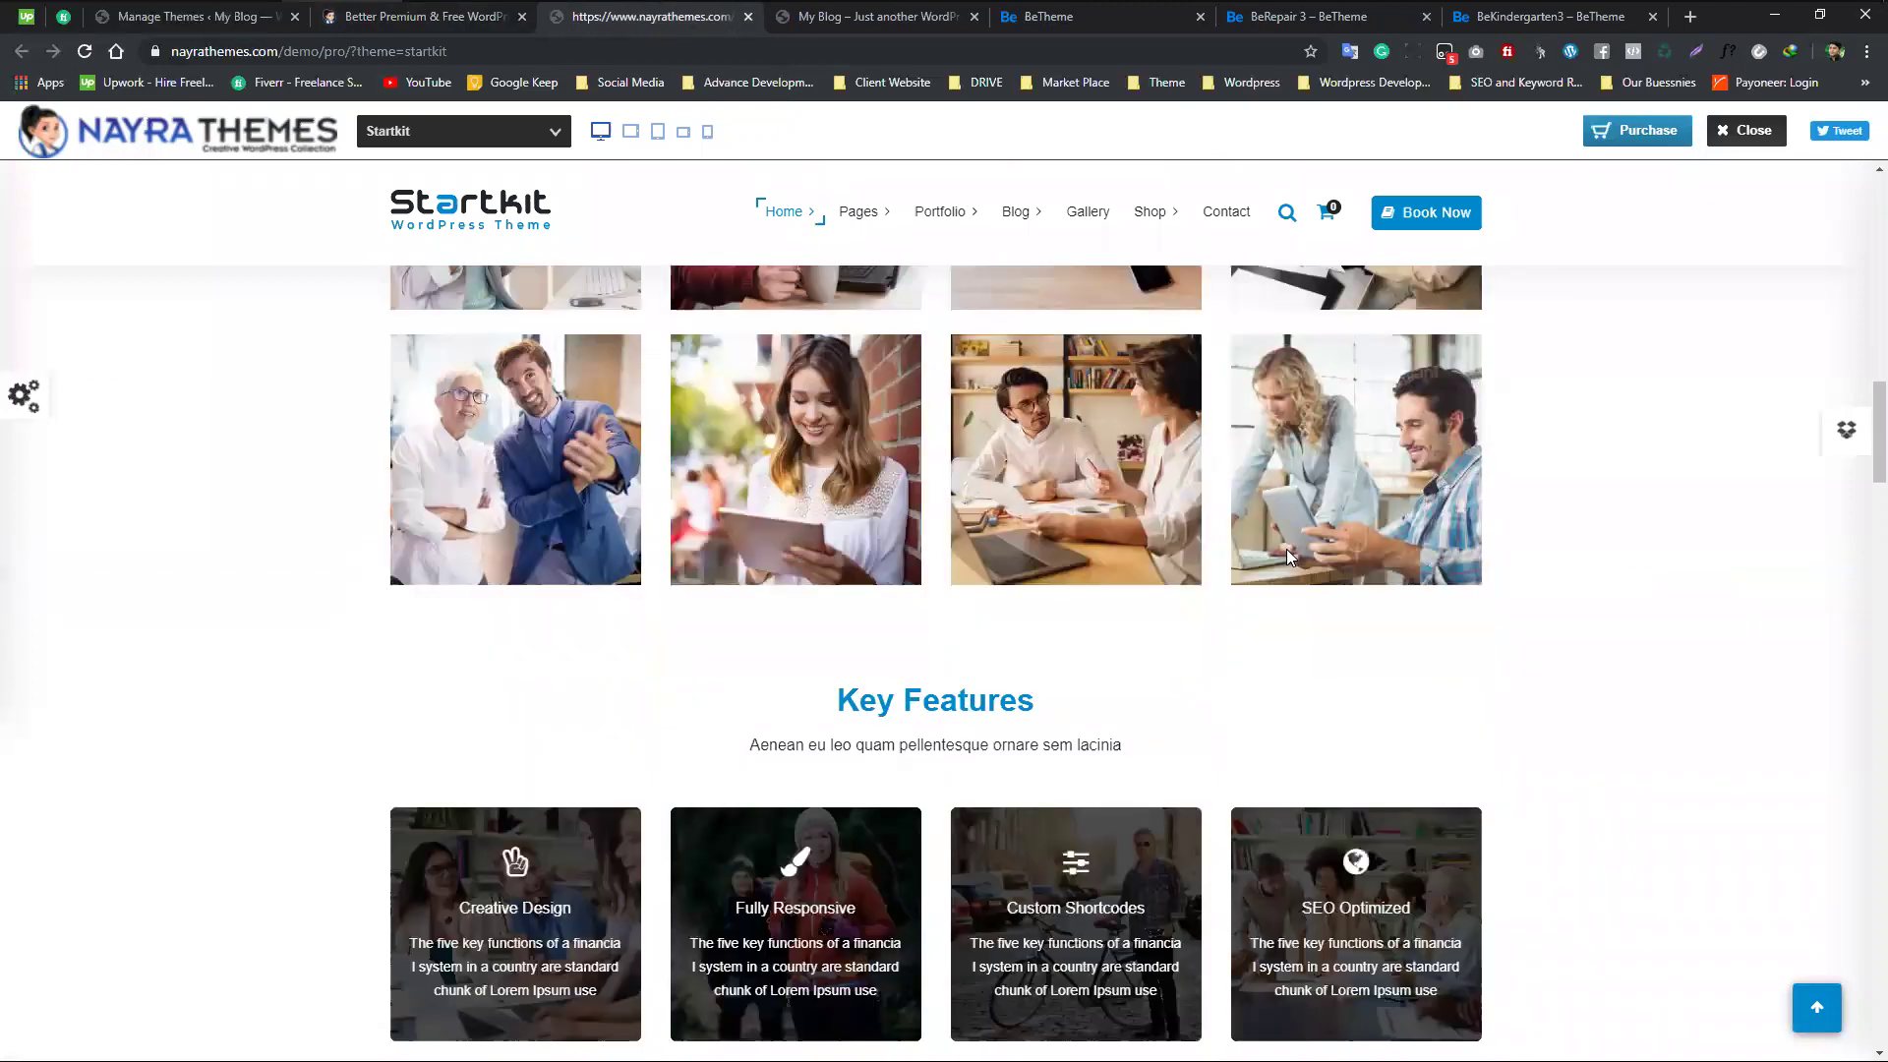
pyautogui.scroll(-9, 1081, 610)
pyautogui.scroll(4, 927, 683)
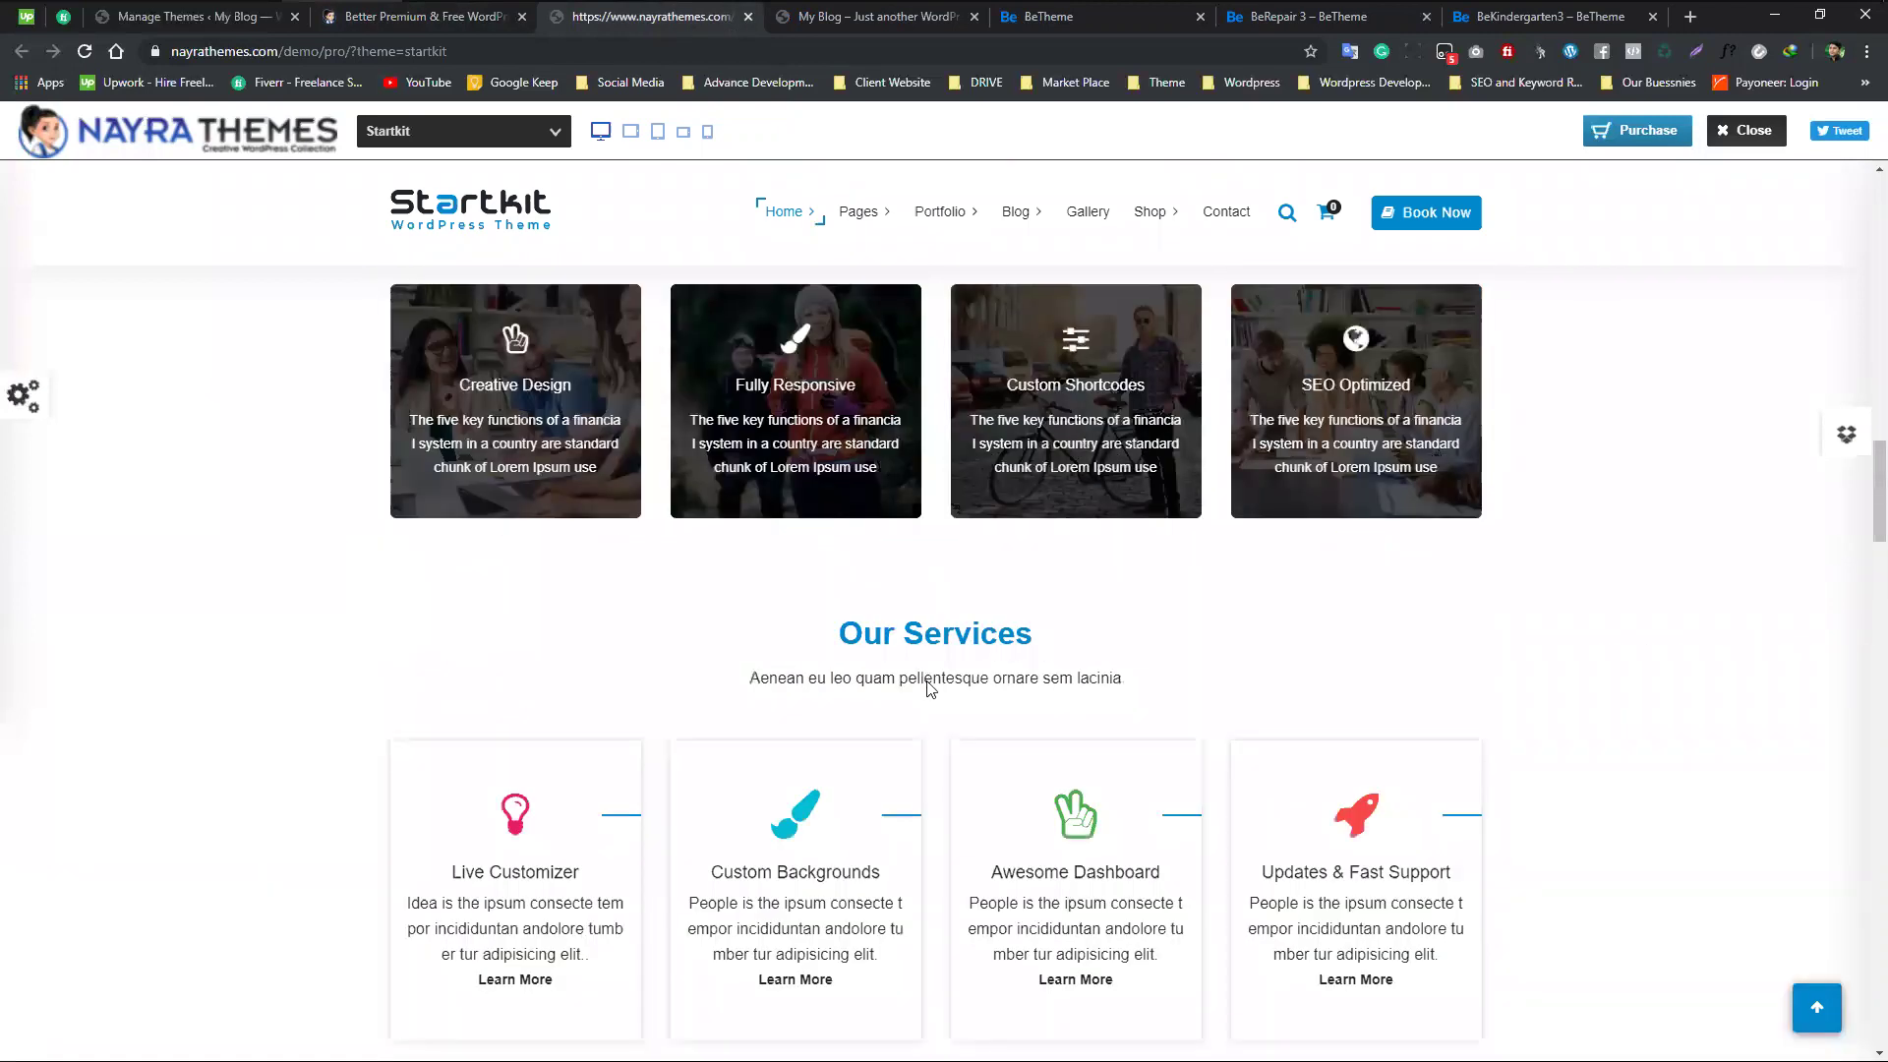
pyautogui.scroll(15, 929, 688)
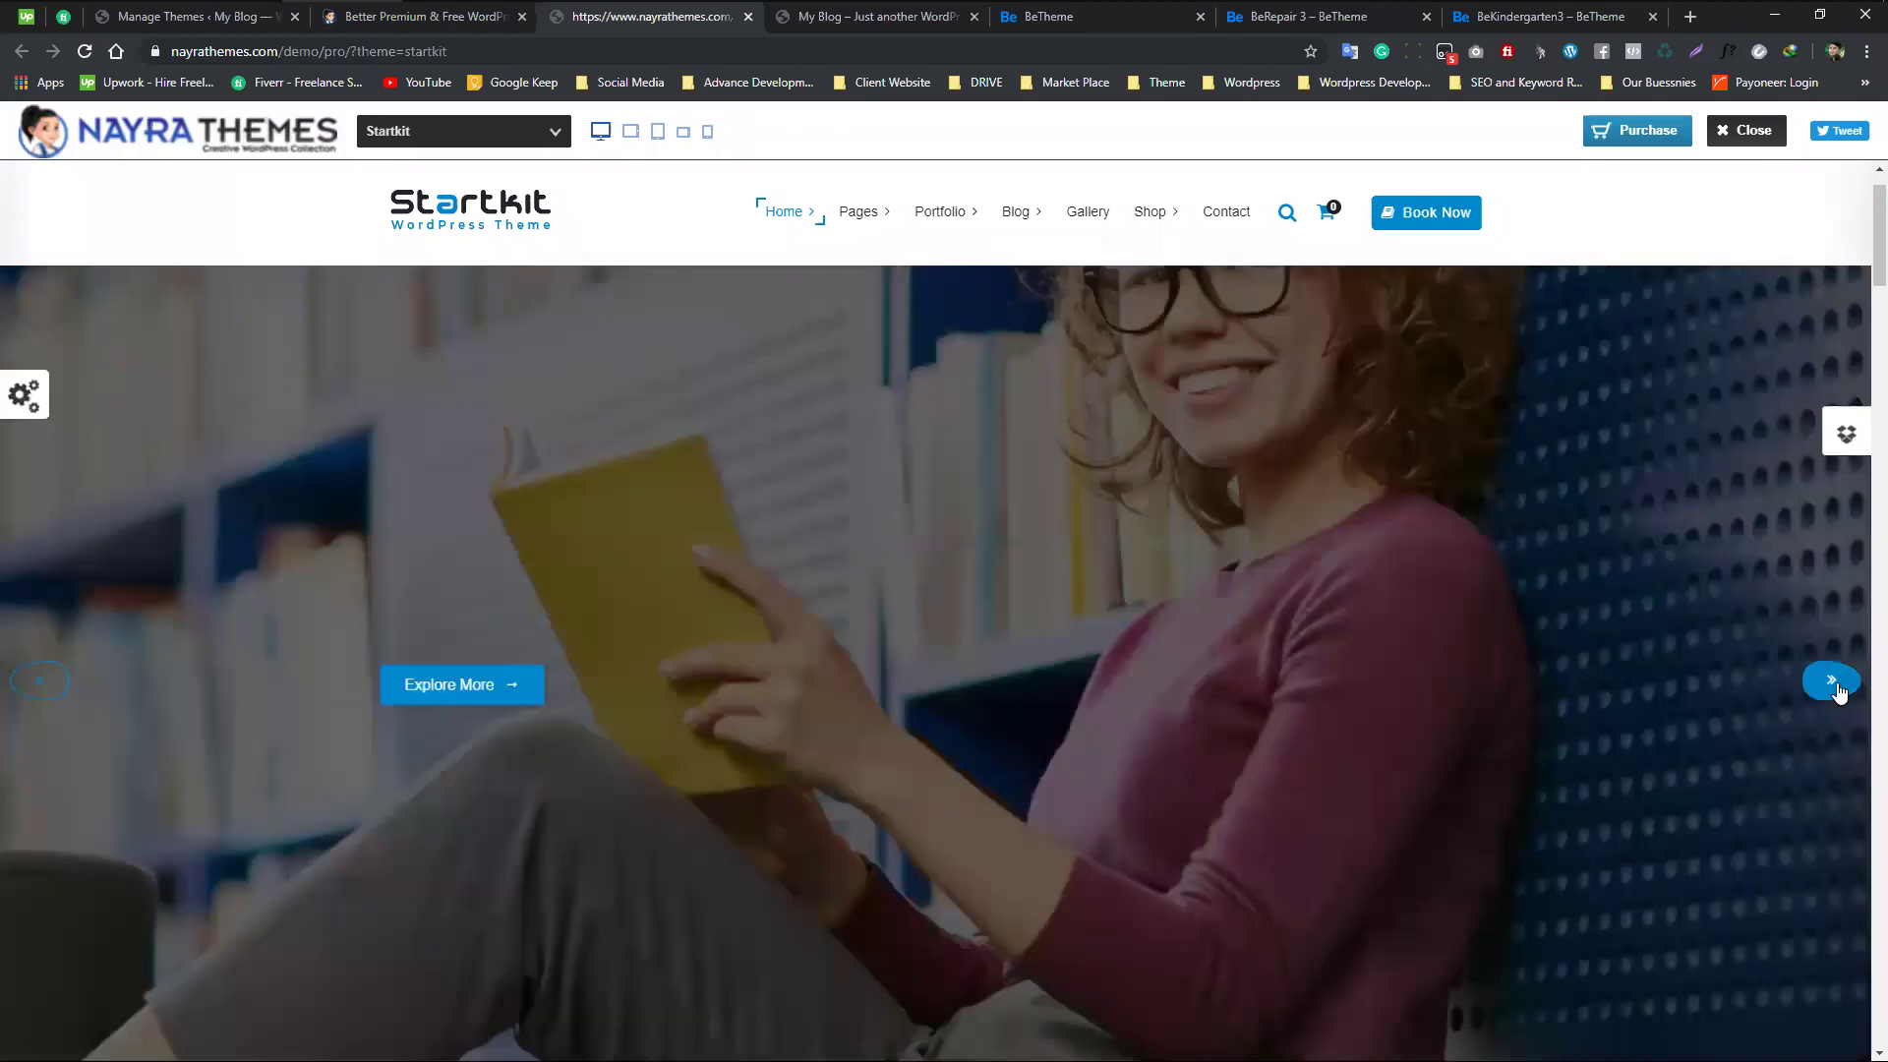
pyautogui.click(1833, 689)
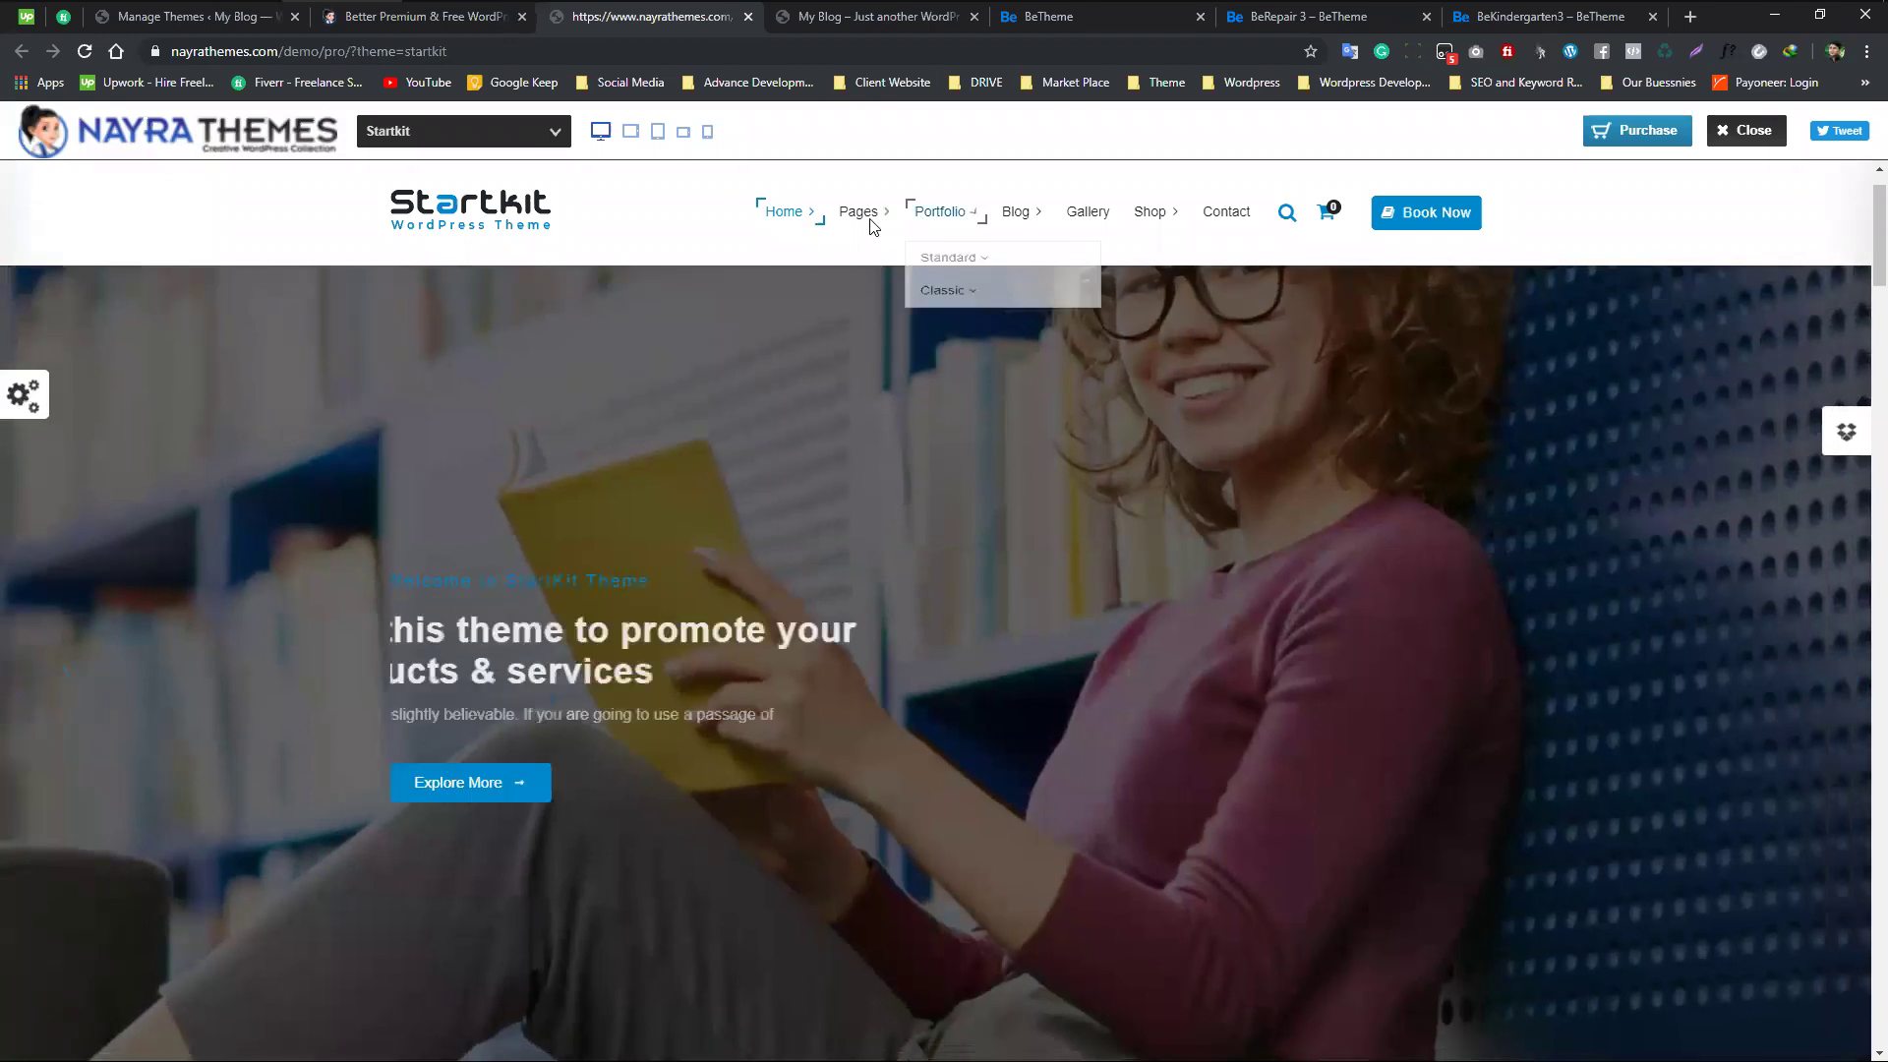
# - Return to the StartKit details in the WordPress admin, look at the theme preview, and close the details
pyautogui.click(215, 20)
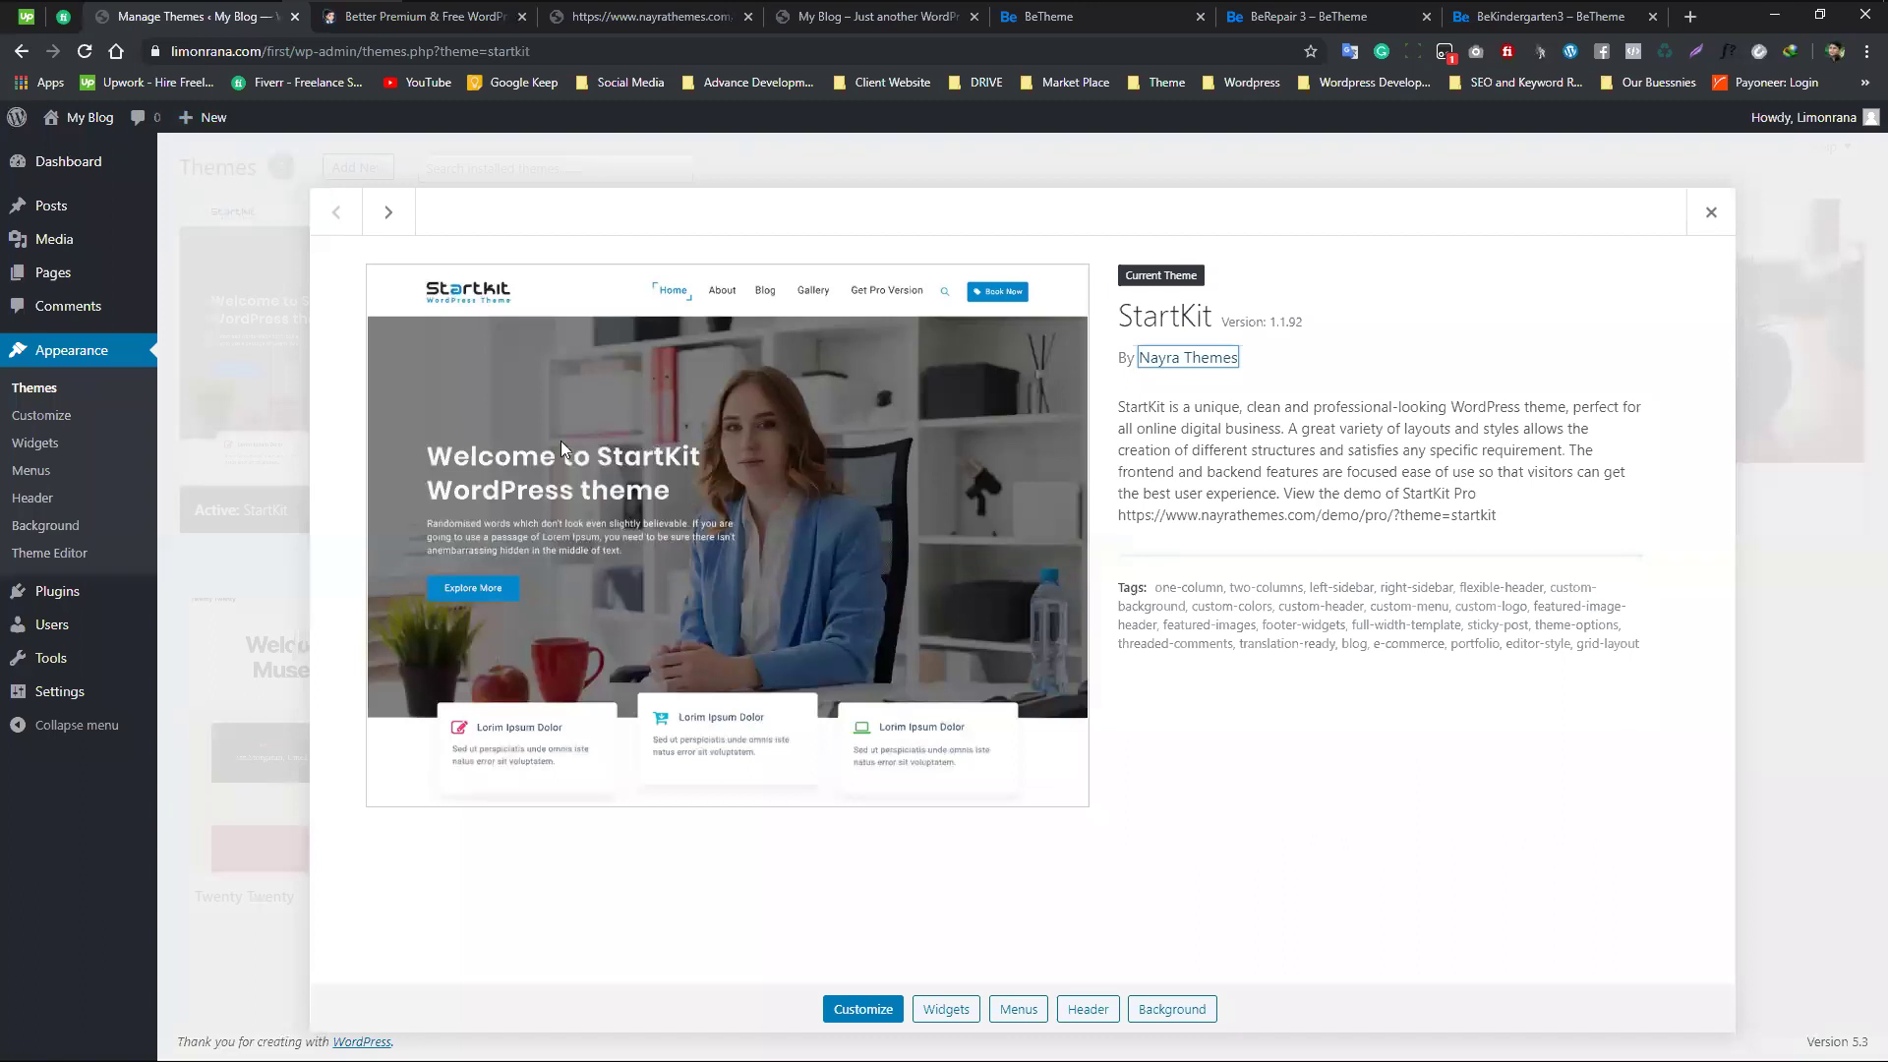
pyautogui.click(432, 303)
pyautogui.click(1708, 217)
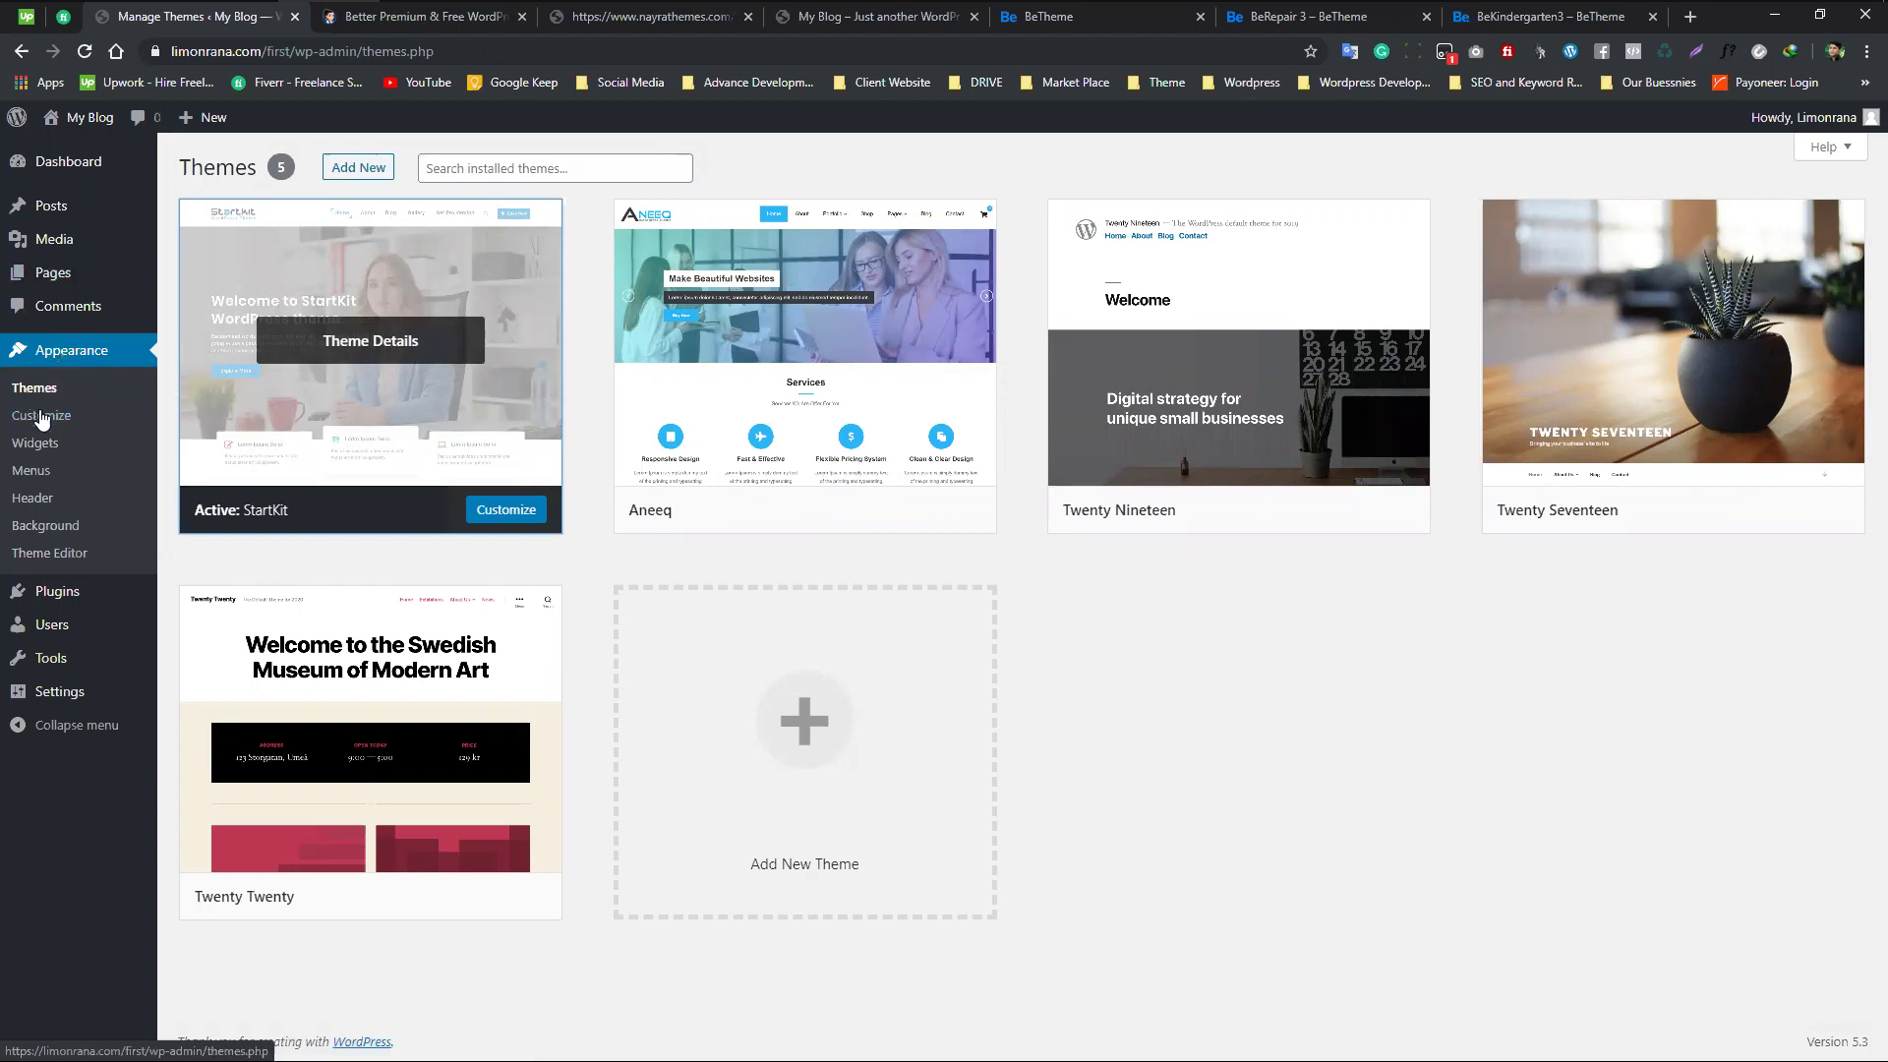
# - Open the theme Customizer for StartKit in a new tab and switch to it from the Themes page
pyautogui.middleClick(41, 423)
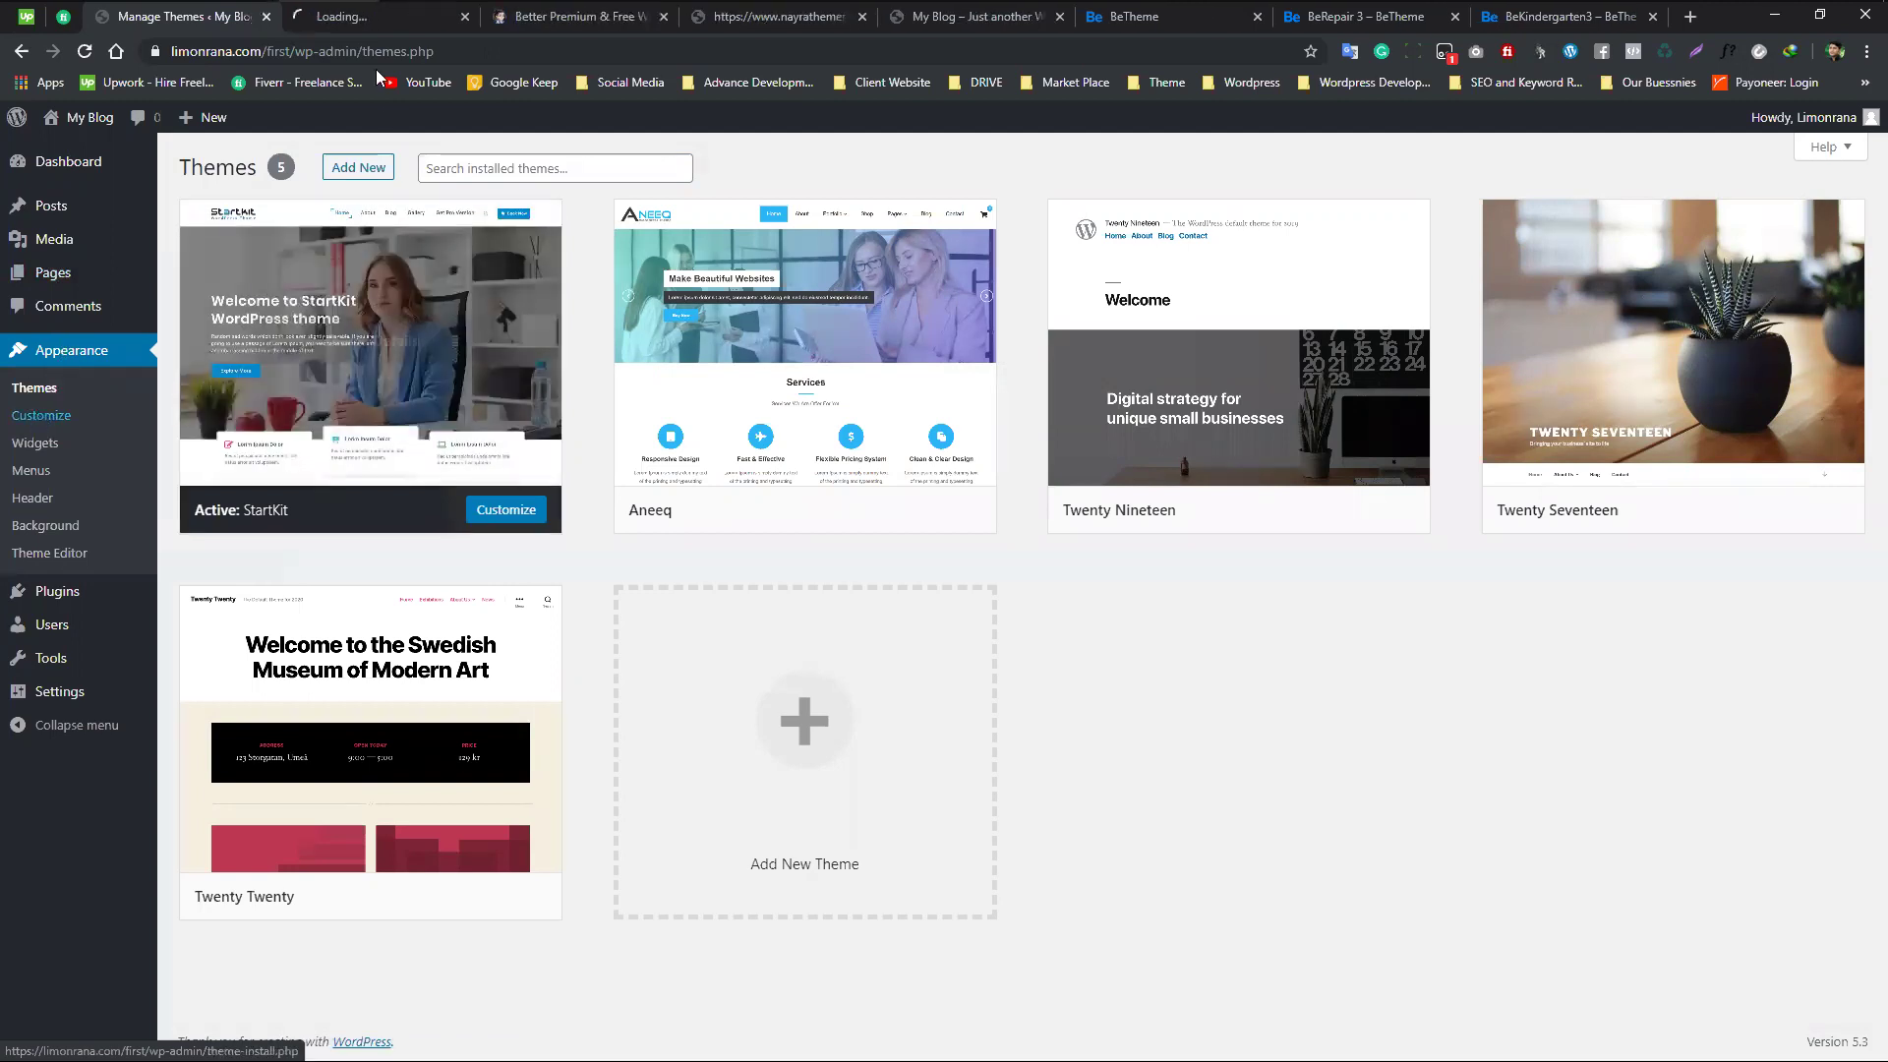
pyautogui.click(372, 25)
pyautogui.click(187, 20)
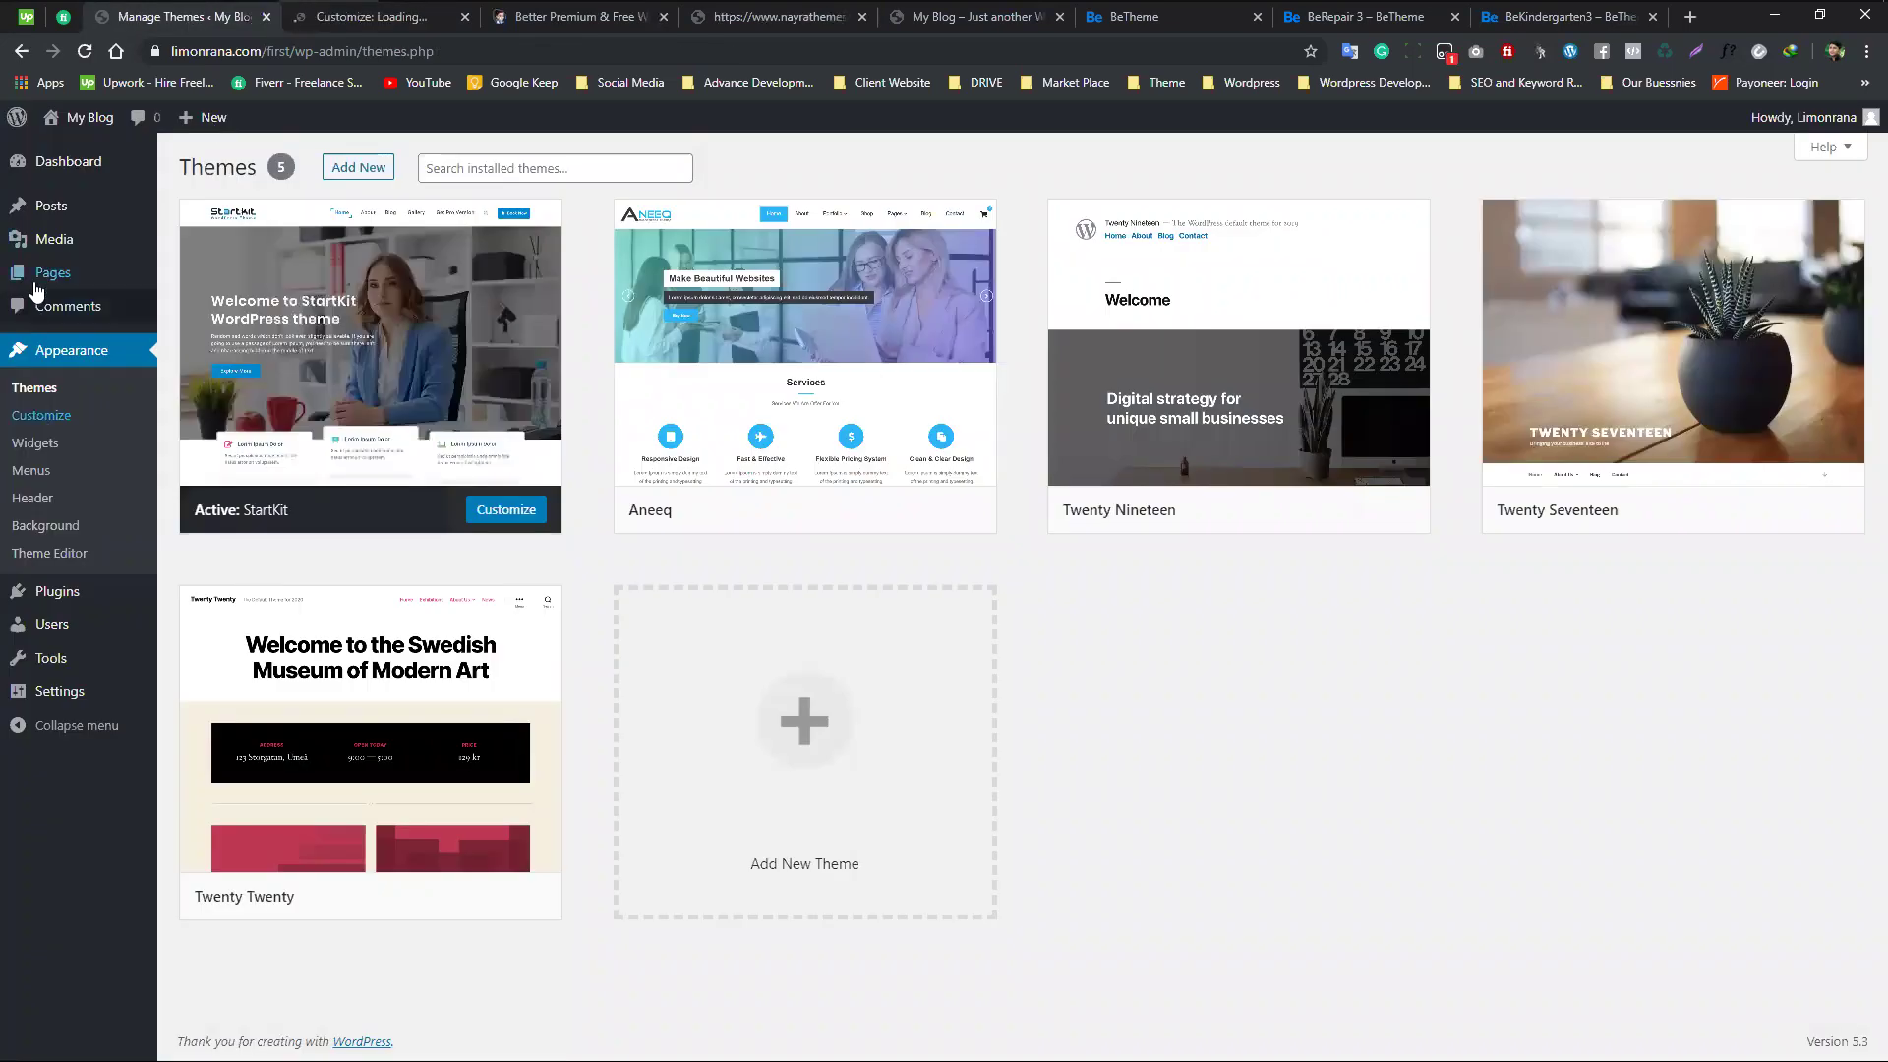
pyautogui.moveTo(41, 286)
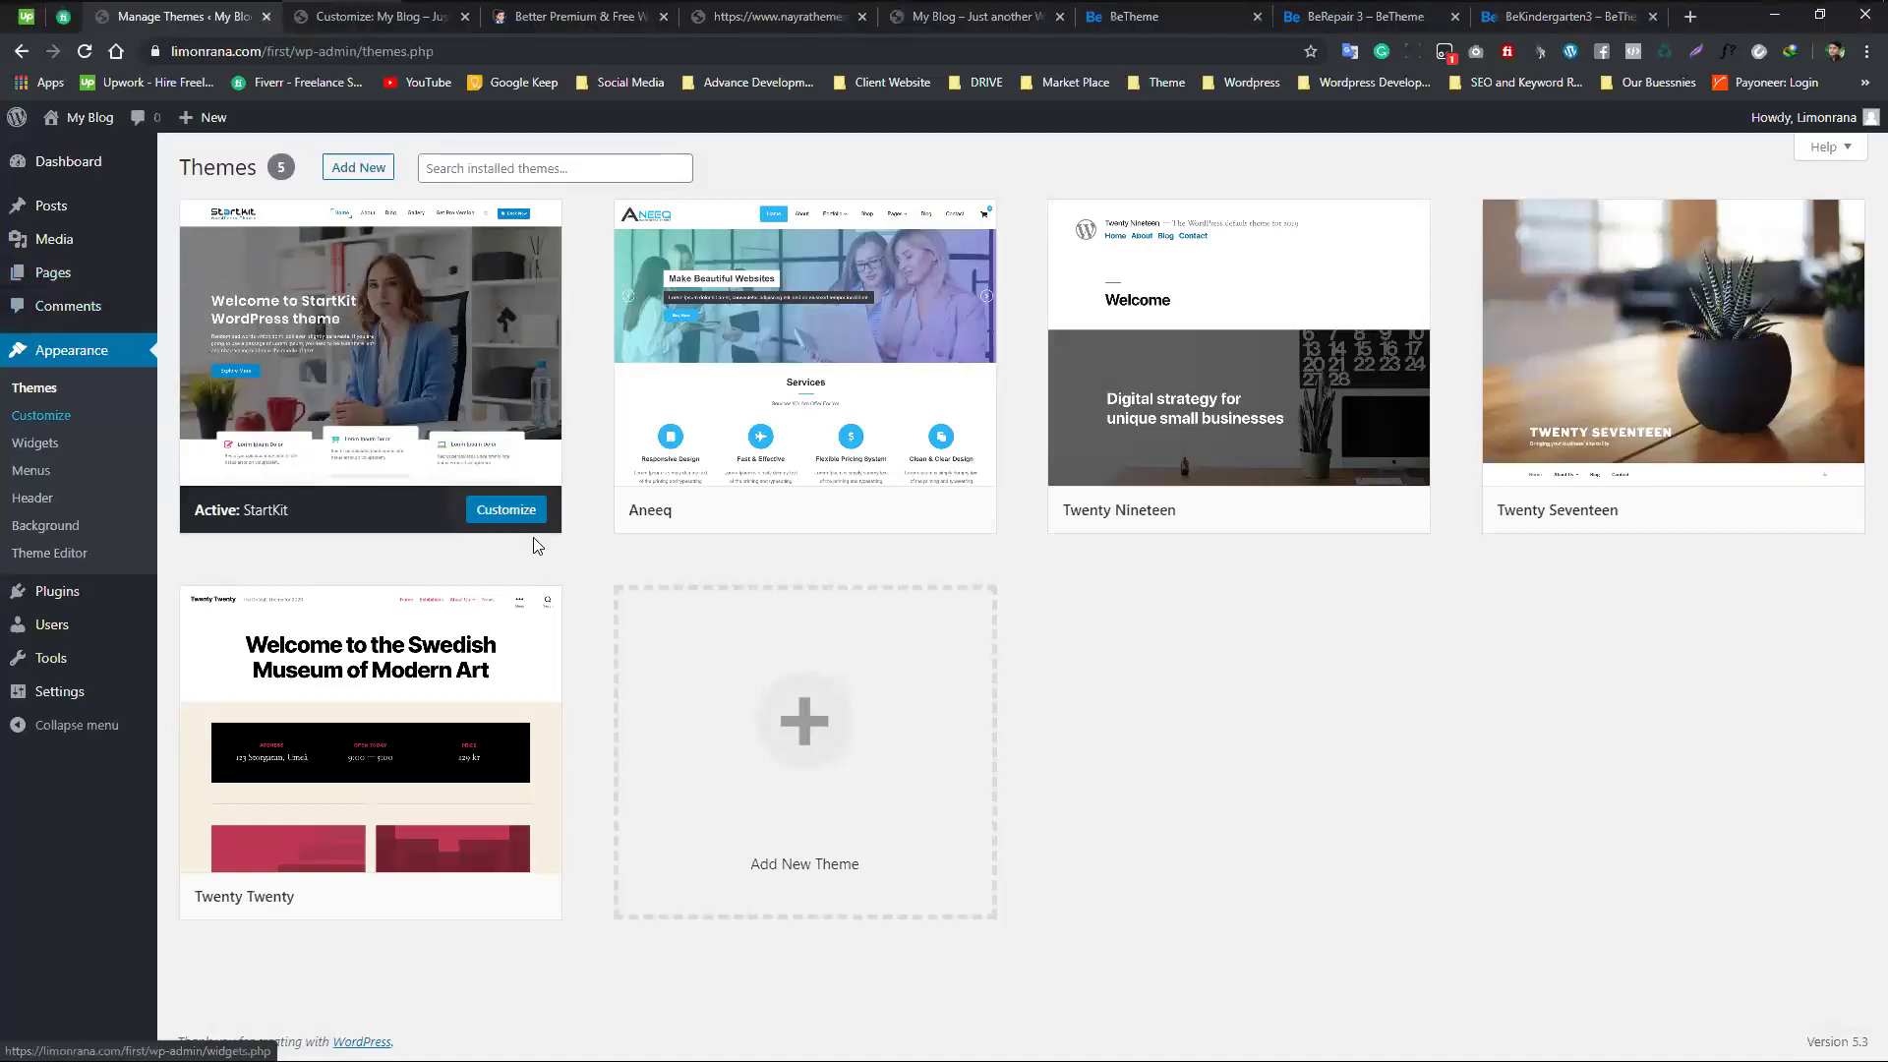
pyautogui.click(374, 21)
pyautogui.click(205, 20)
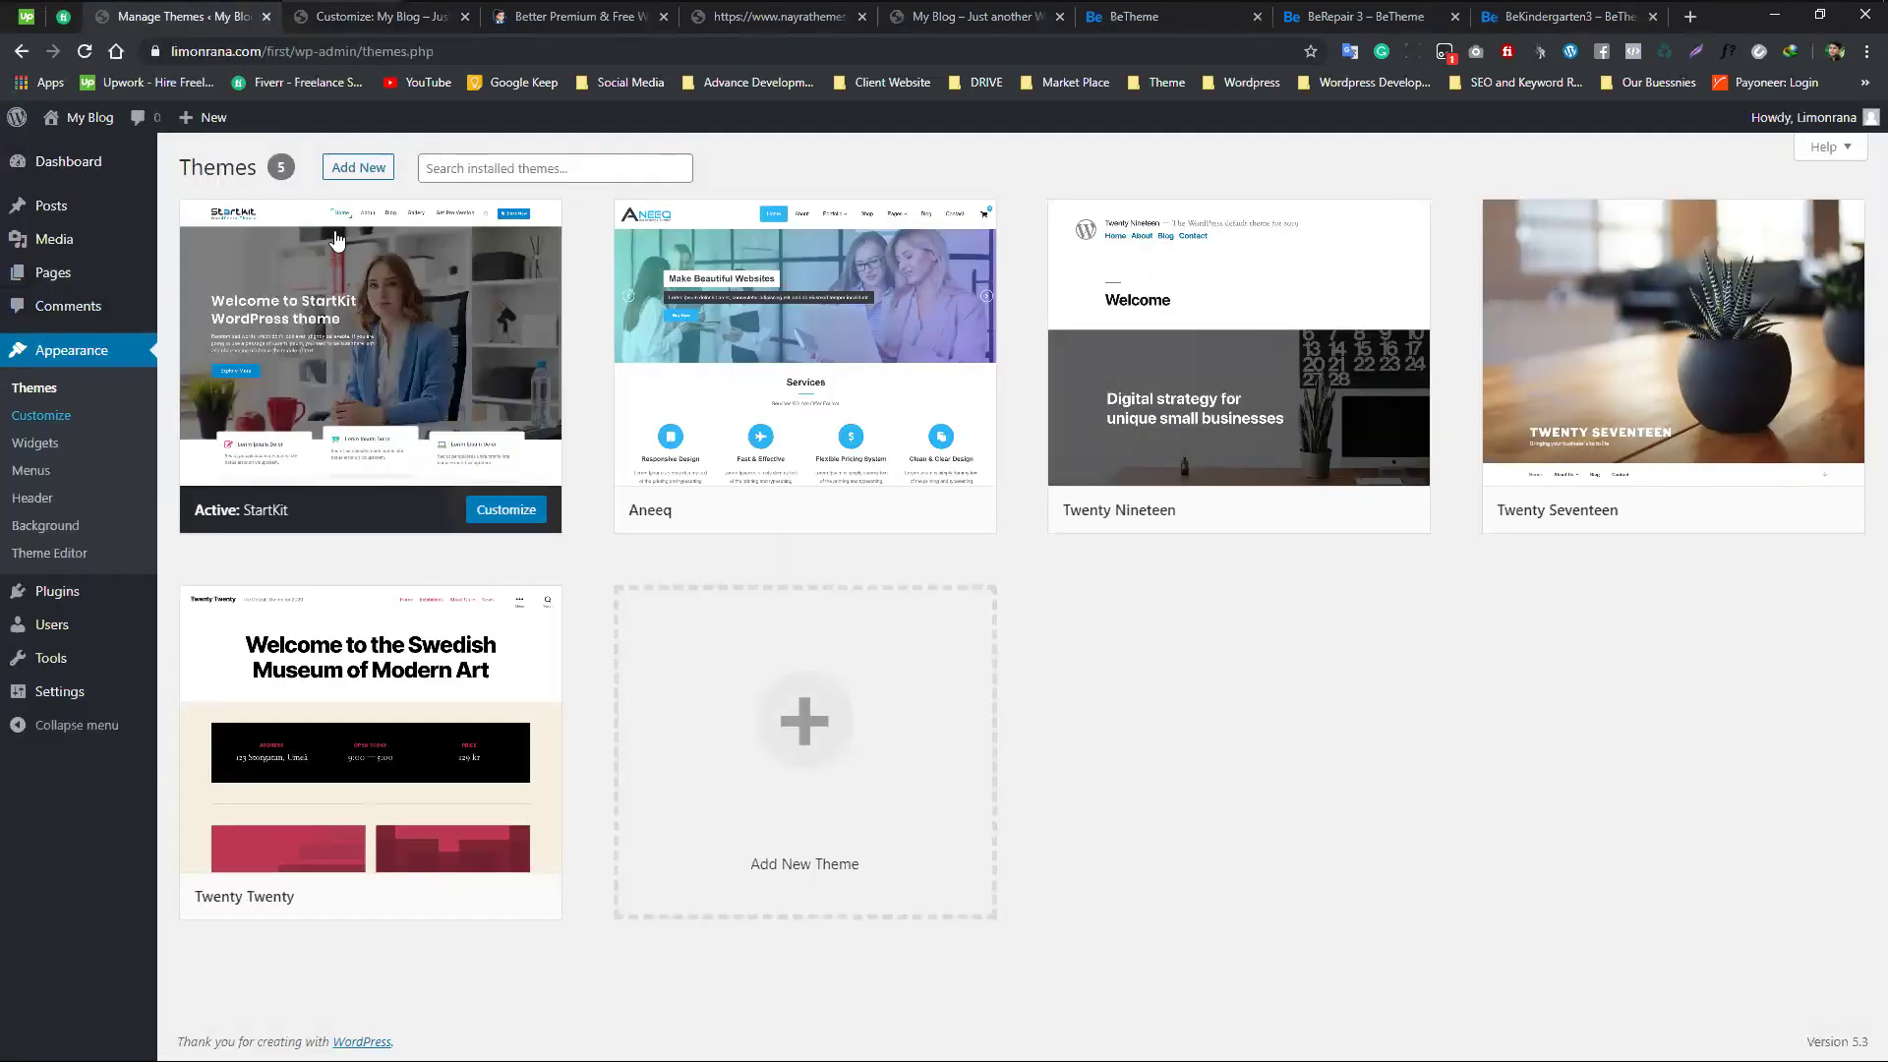
pyautogui.click(358, 21)
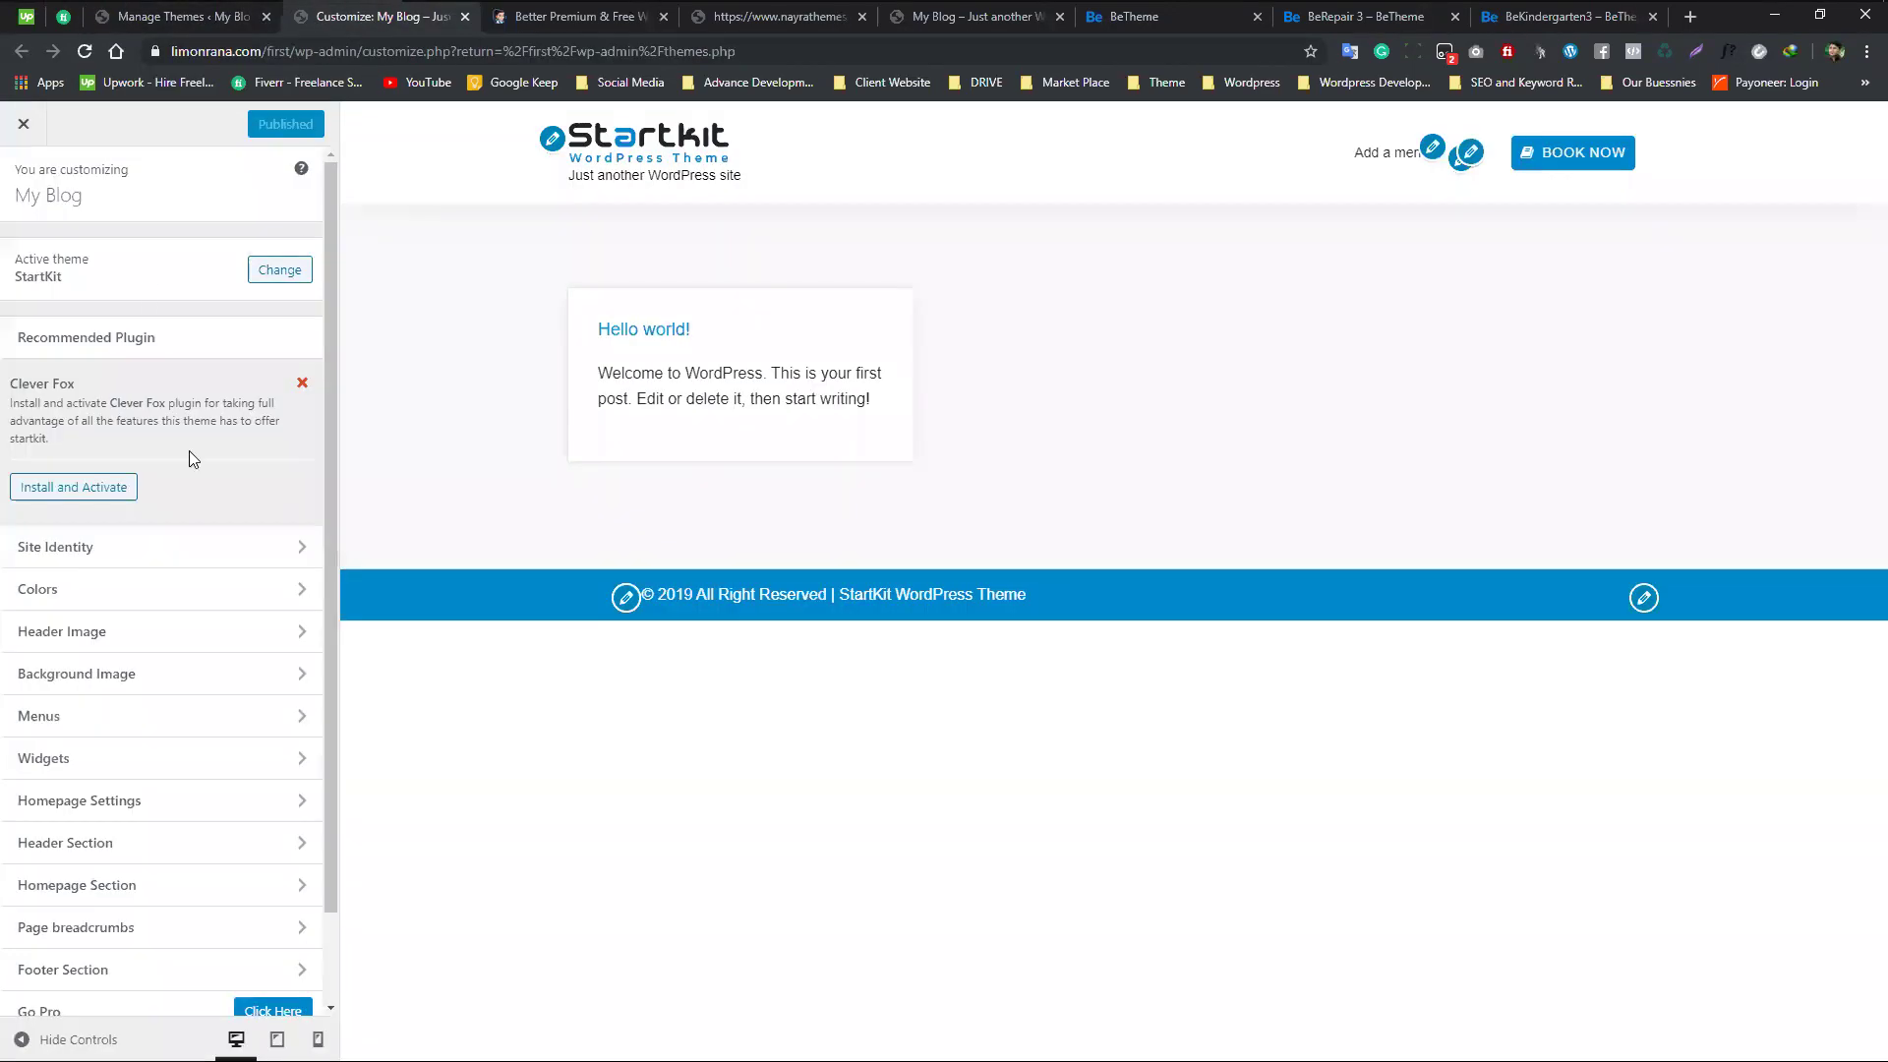
# - Open the list of all pages in a new tab from the Themes page, and edit the front page Home in the Classic Editor
pyautogui.click(181, 22)
pyautogui.moveTo(233, 120)
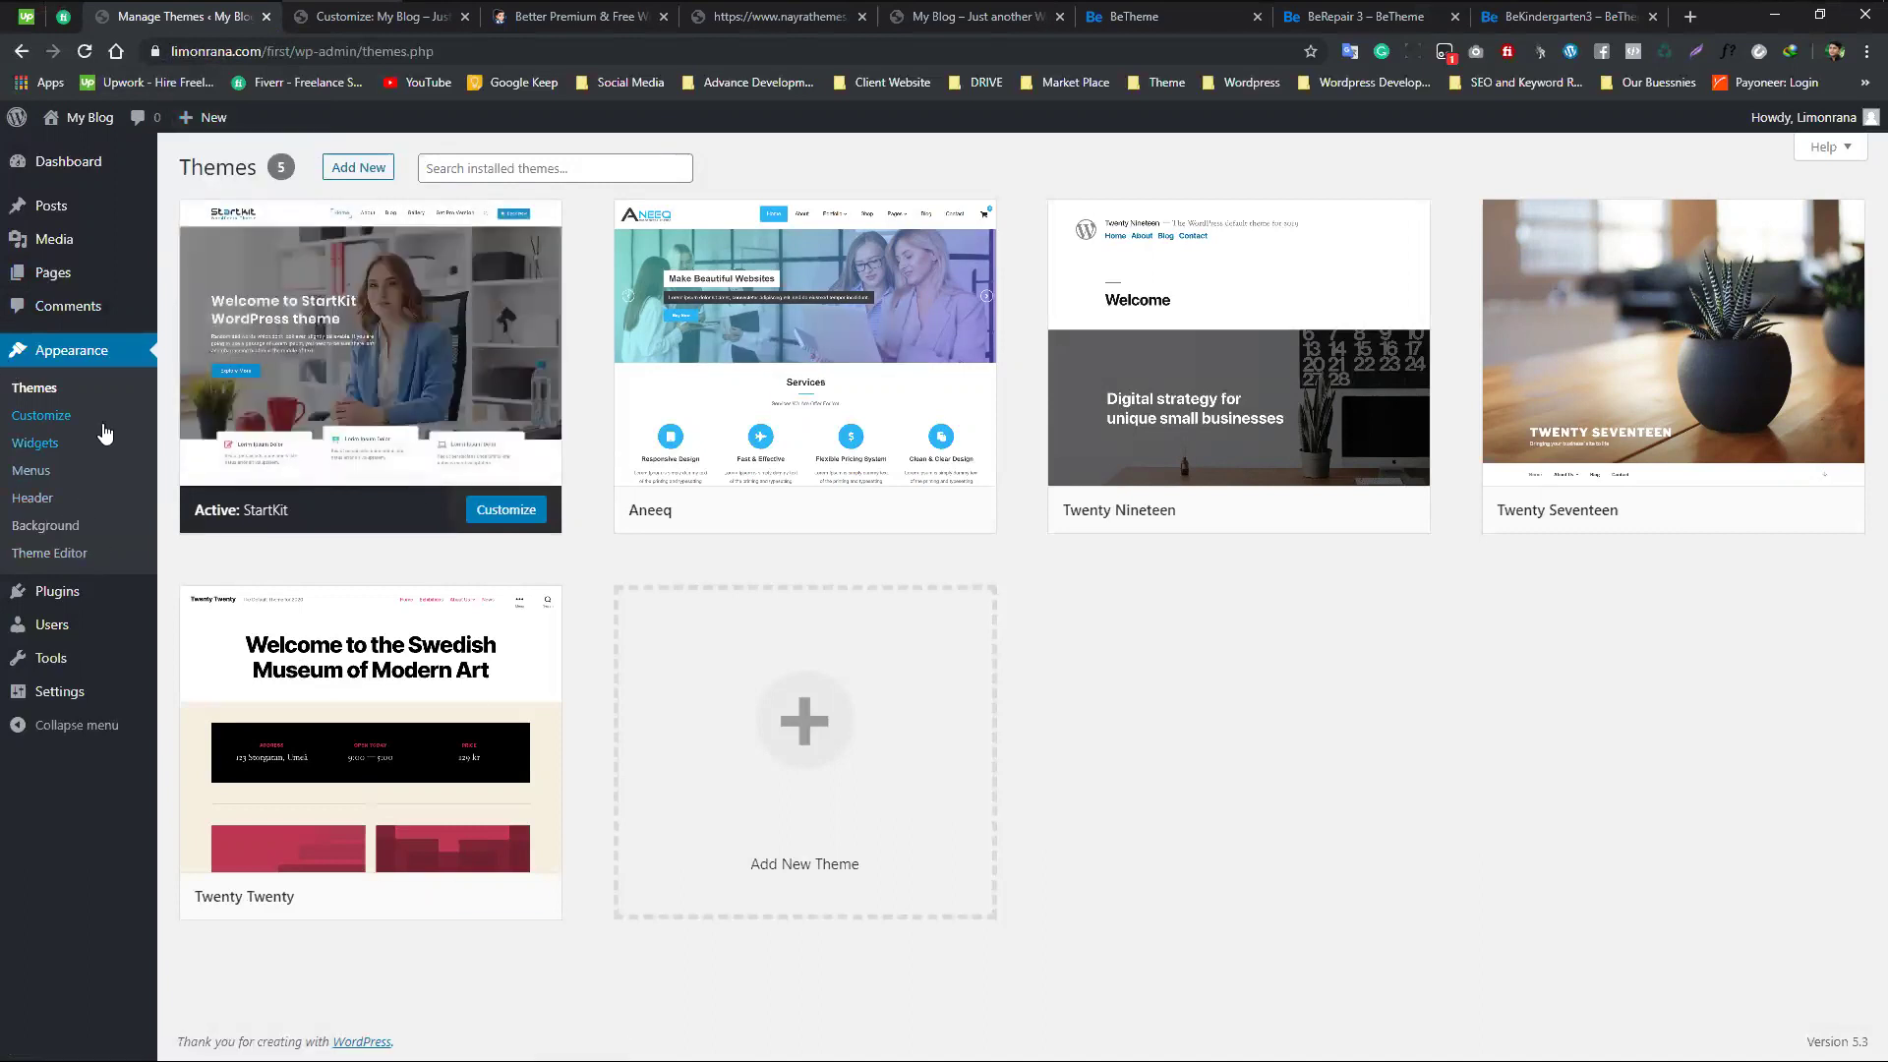
pyautogui.moveTo(51, 280)
pyautogui.middleClick(190, 283)
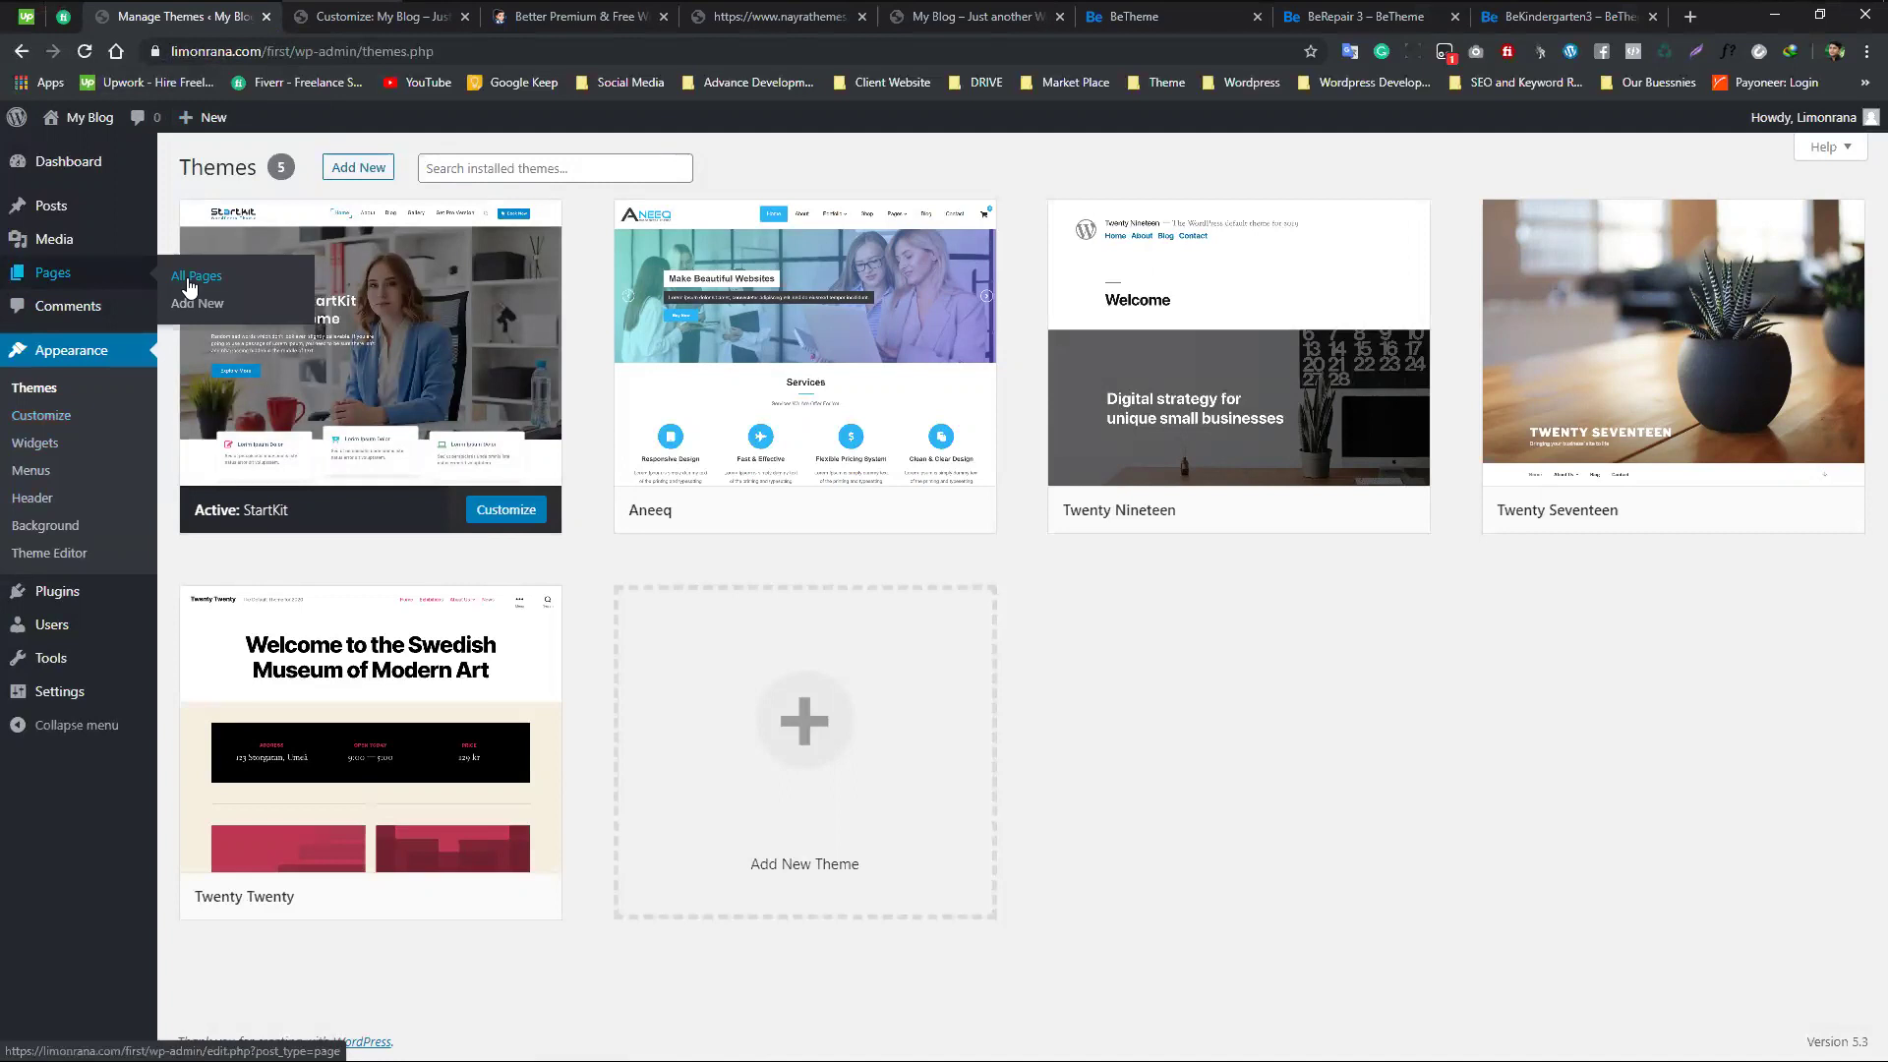
pyautogui.click(392, 24)
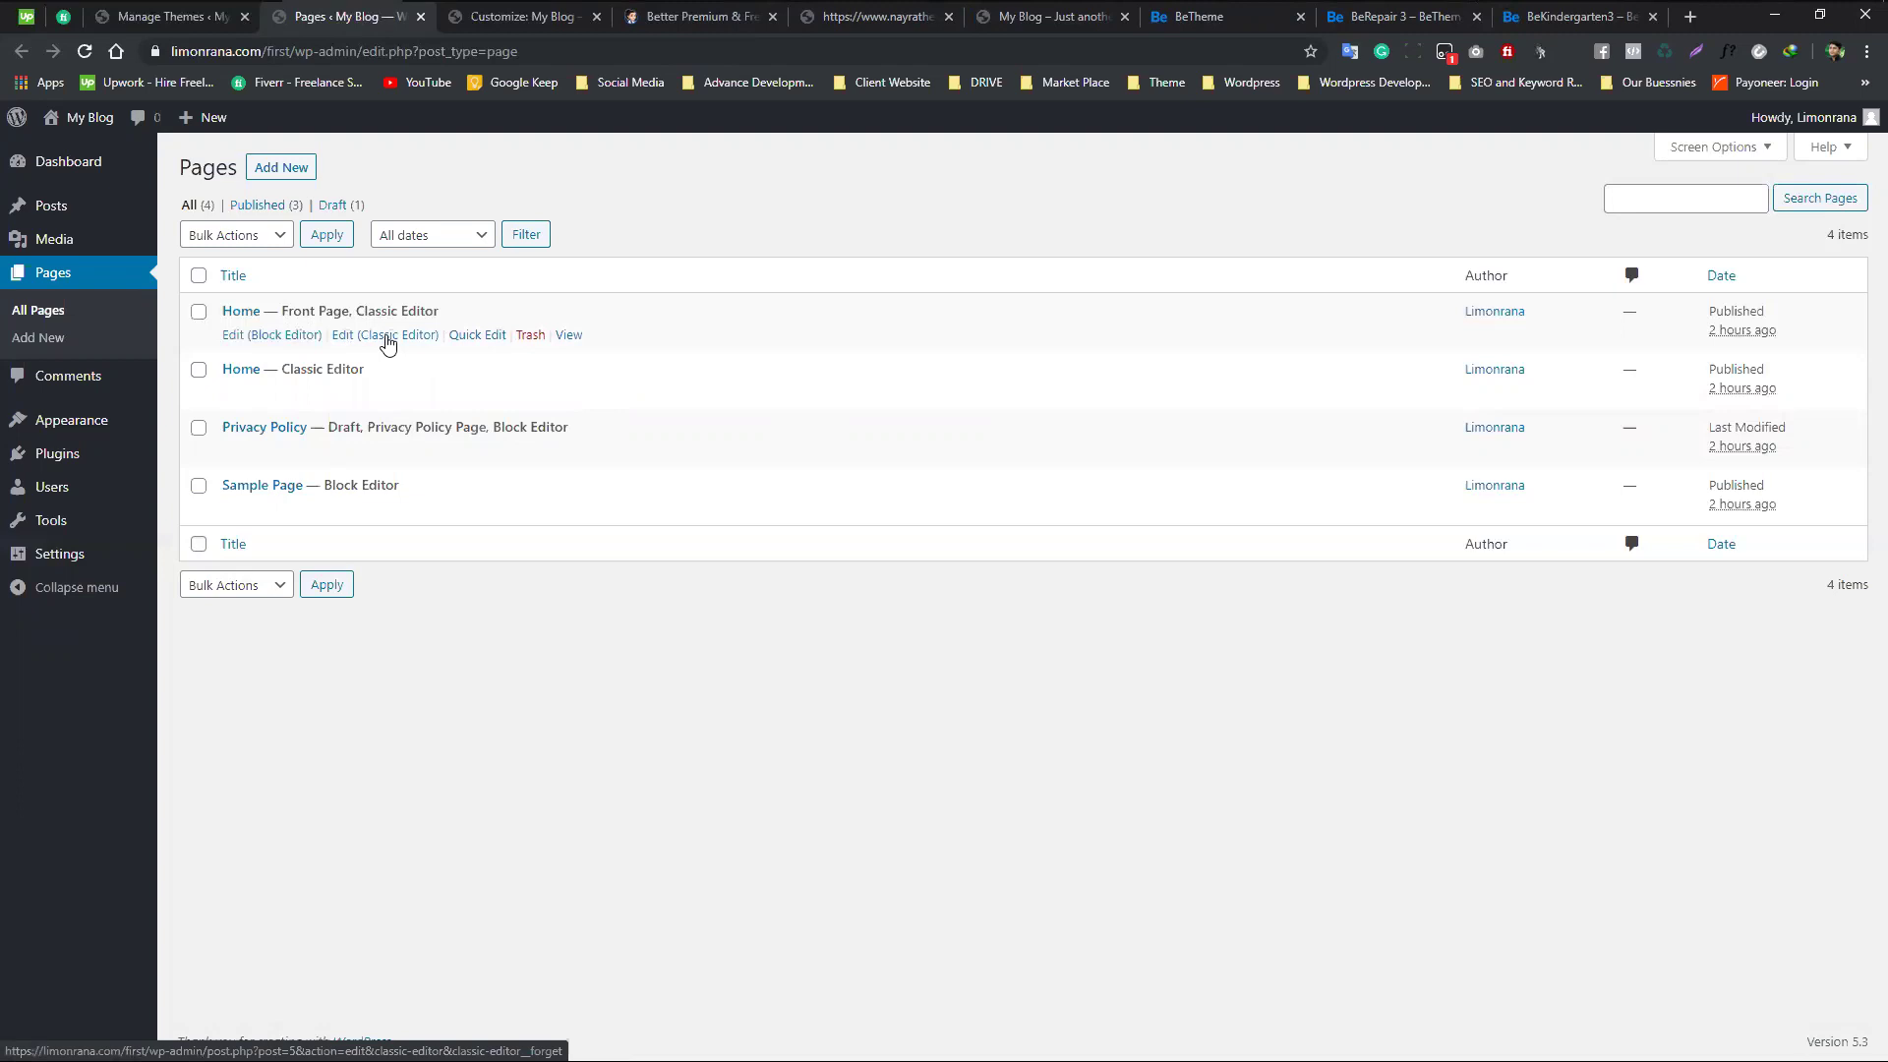
pyautogui.click(388, 339)
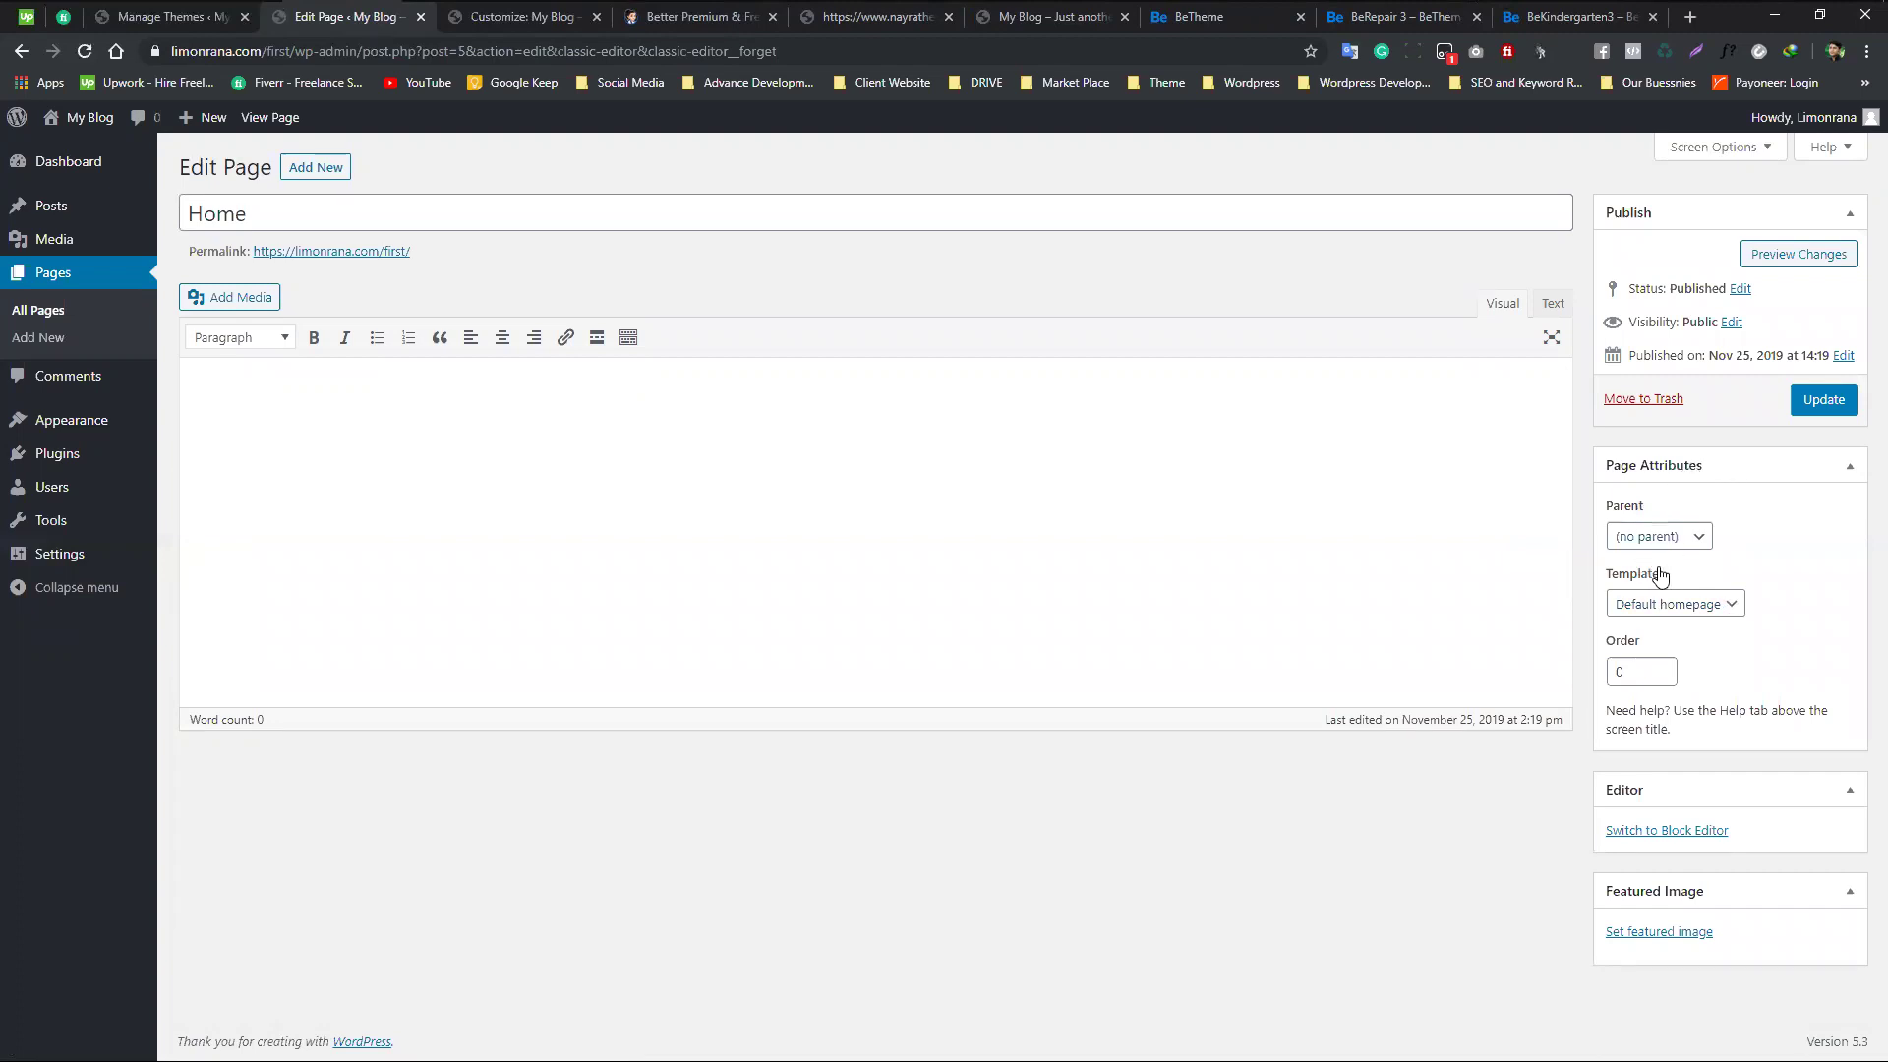
# - Choose Default homepage as the template in the Home page's attributes
pyautogui.moveTo(1666, 571); pyautogui.dragTo(1761, 594)
pyautogui.click(1770, 602)
pyautogui.click(1728, 609)
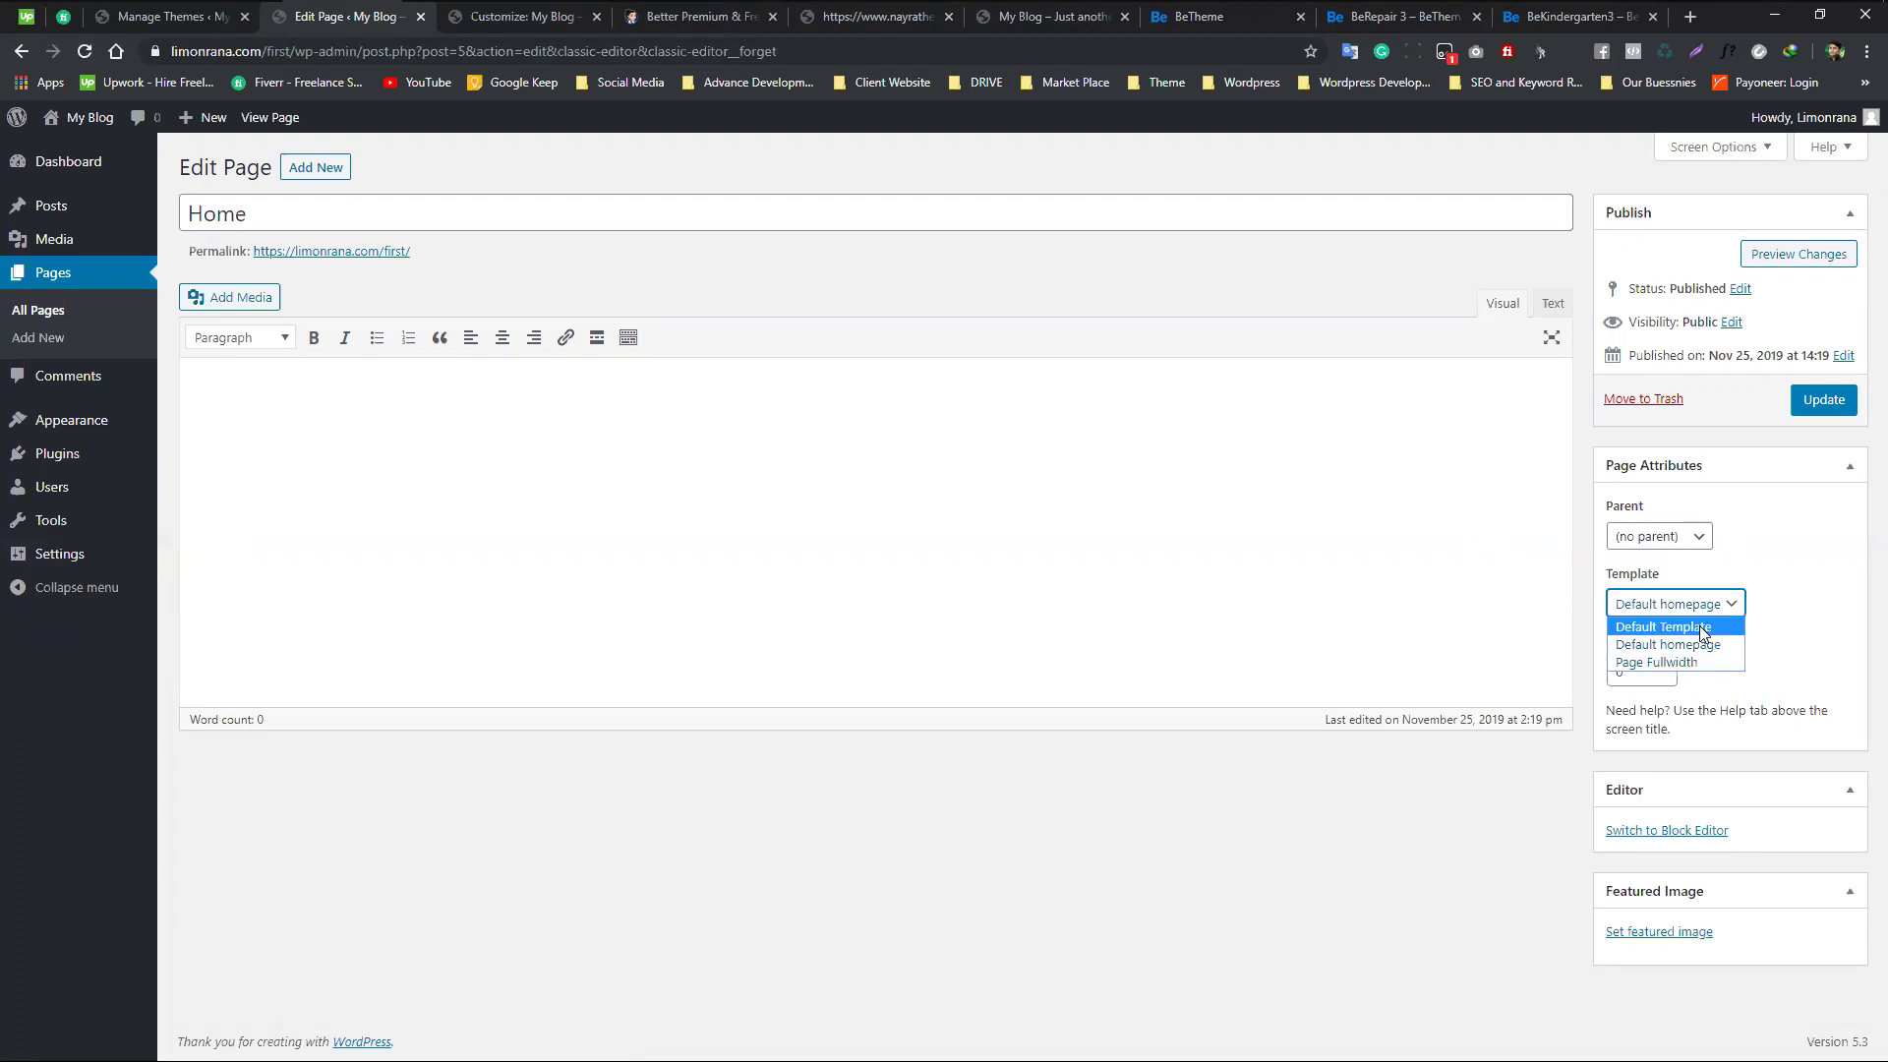
pyautogui.click(1731, 644)
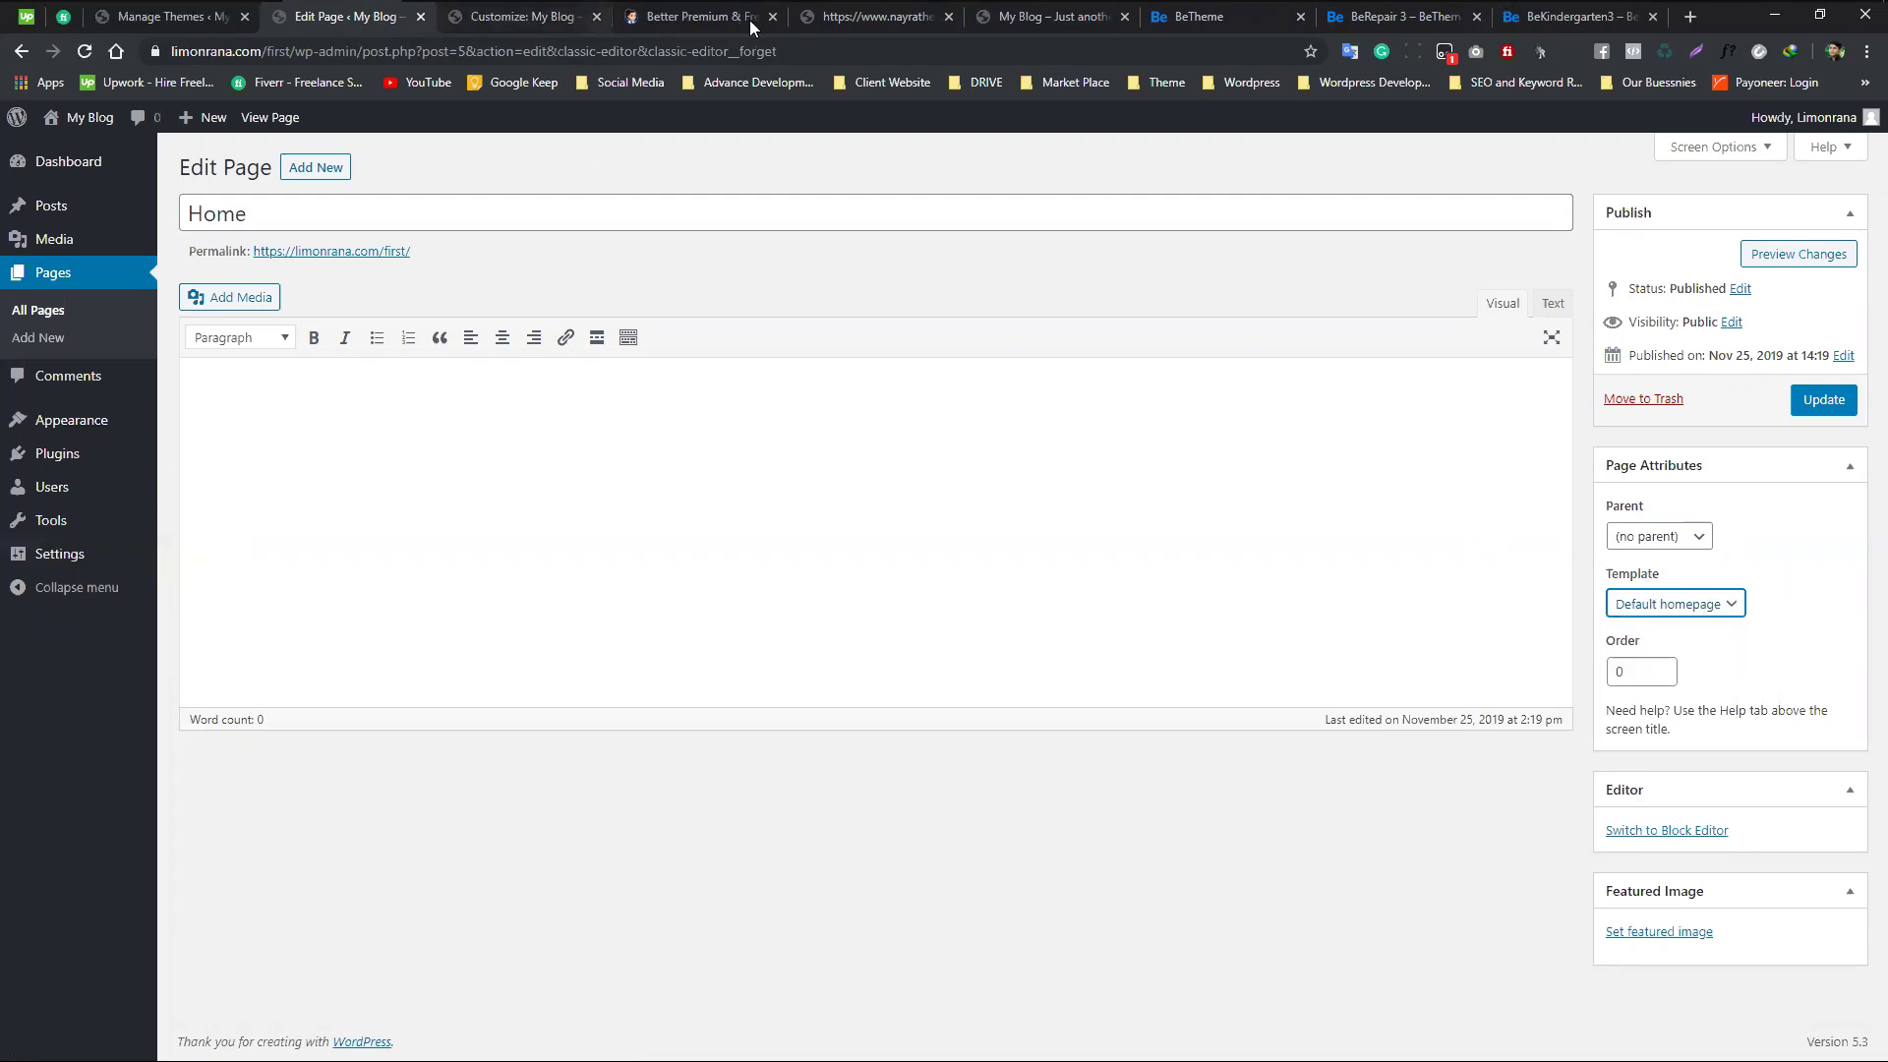
# - Look at the StartKit demo's homepage as a reference for the template, and return to the Home page editor
pyautogui.click(724, 25)
pyautogui.click(828, 21)
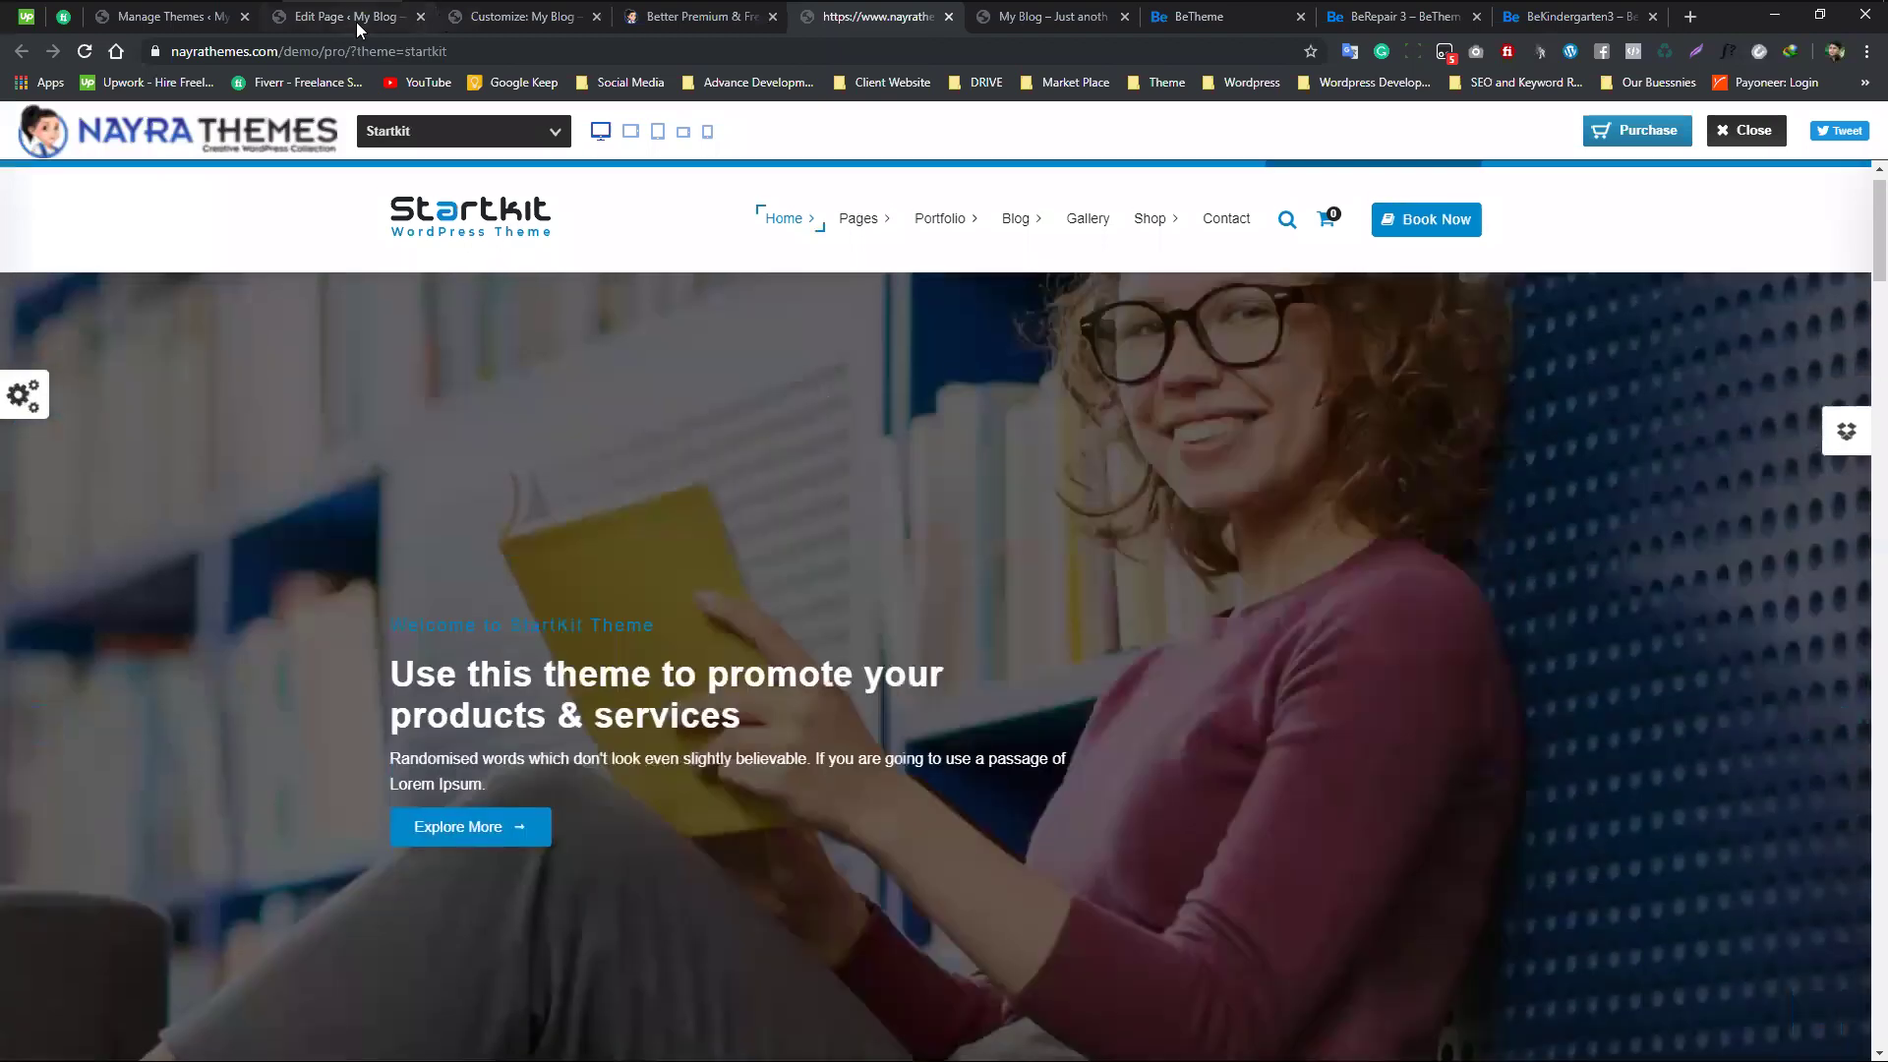
pyautogui.click(356, 21)
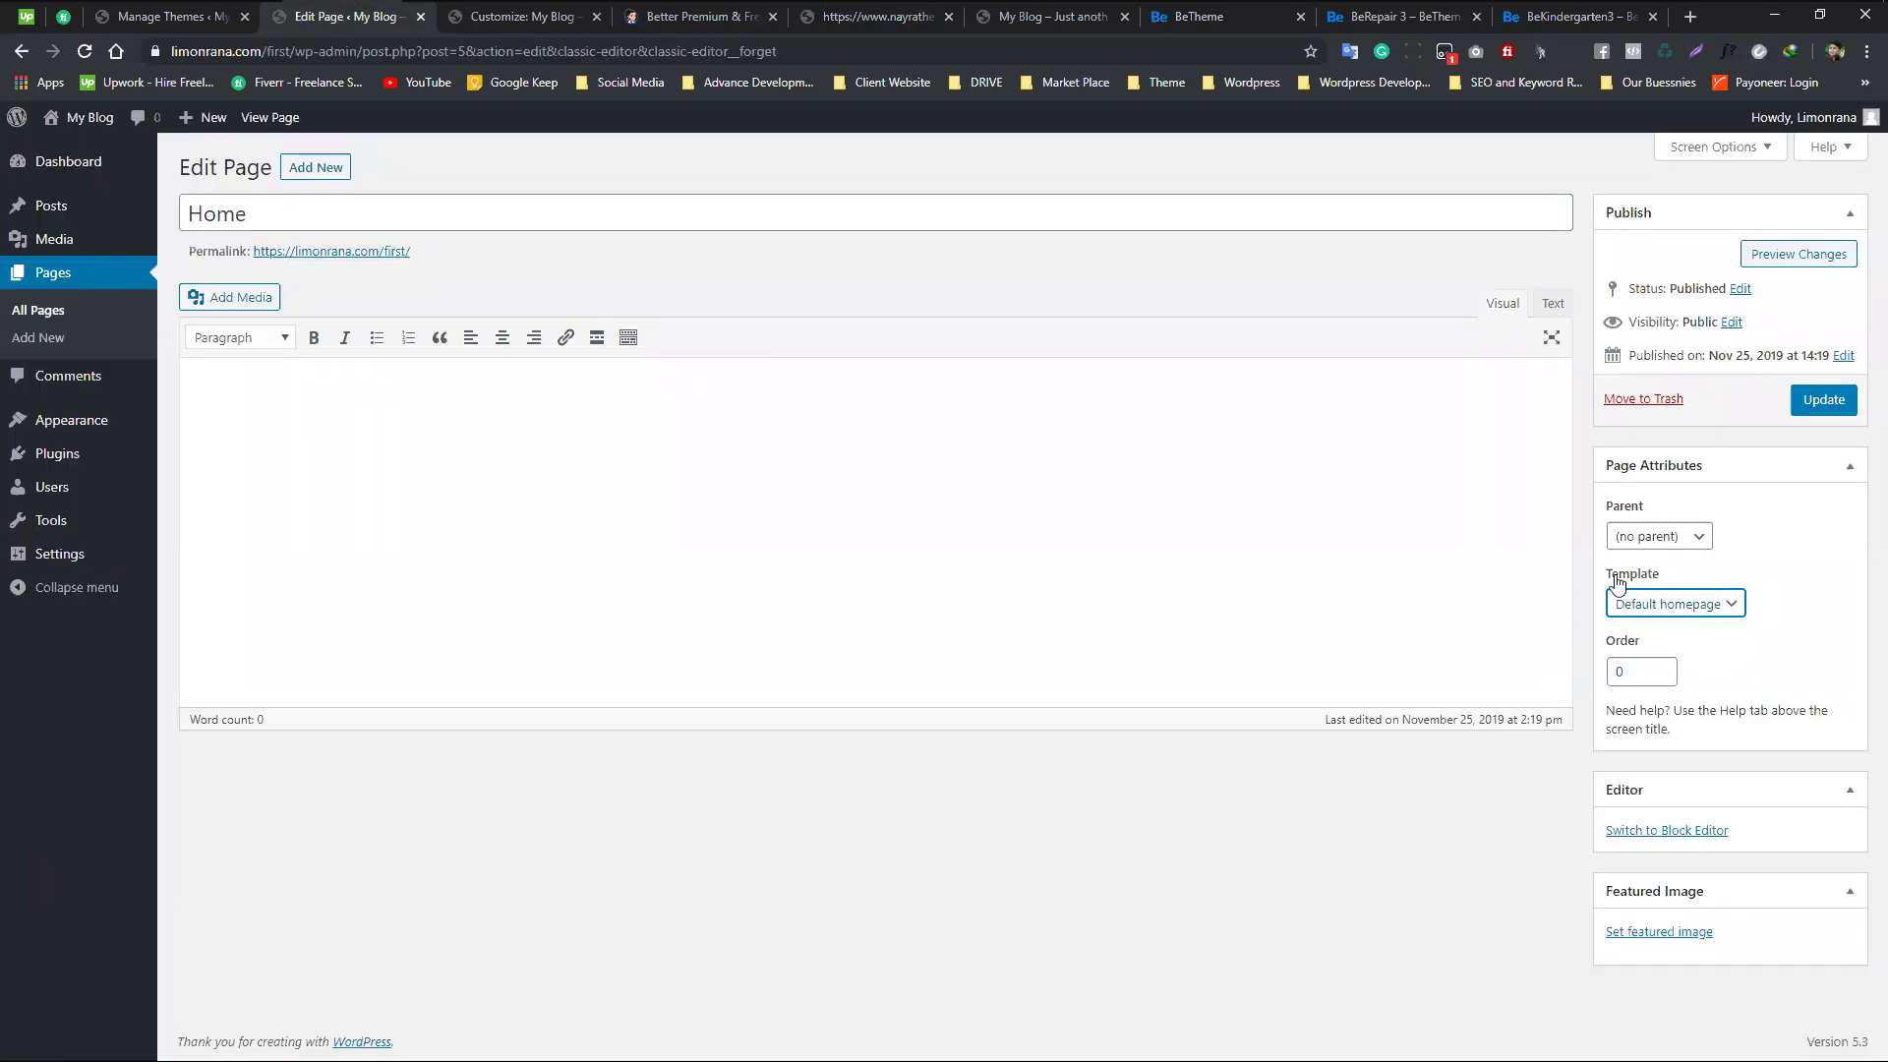
pyautogui.click(718, 20)
pyautogui.click(875, 18)
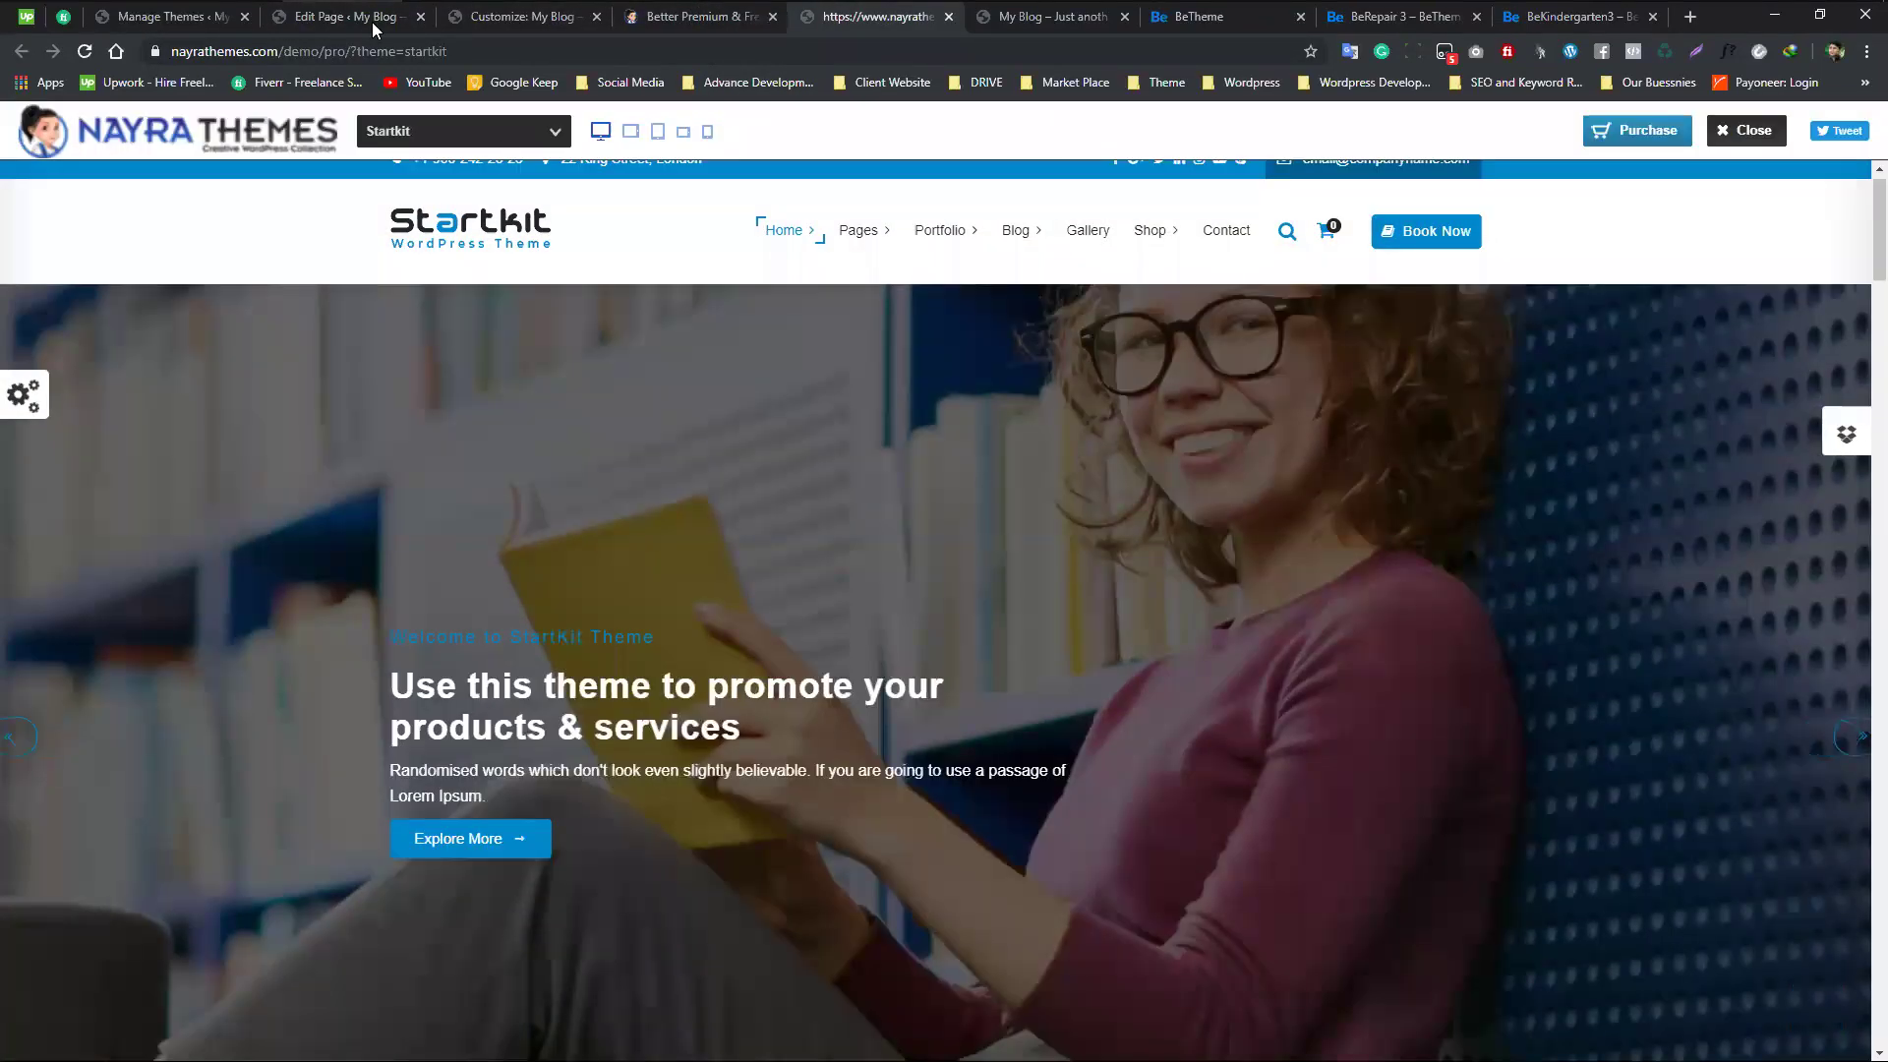
pyautogui.click(507, 16)
pyautogui.click(367, 19)
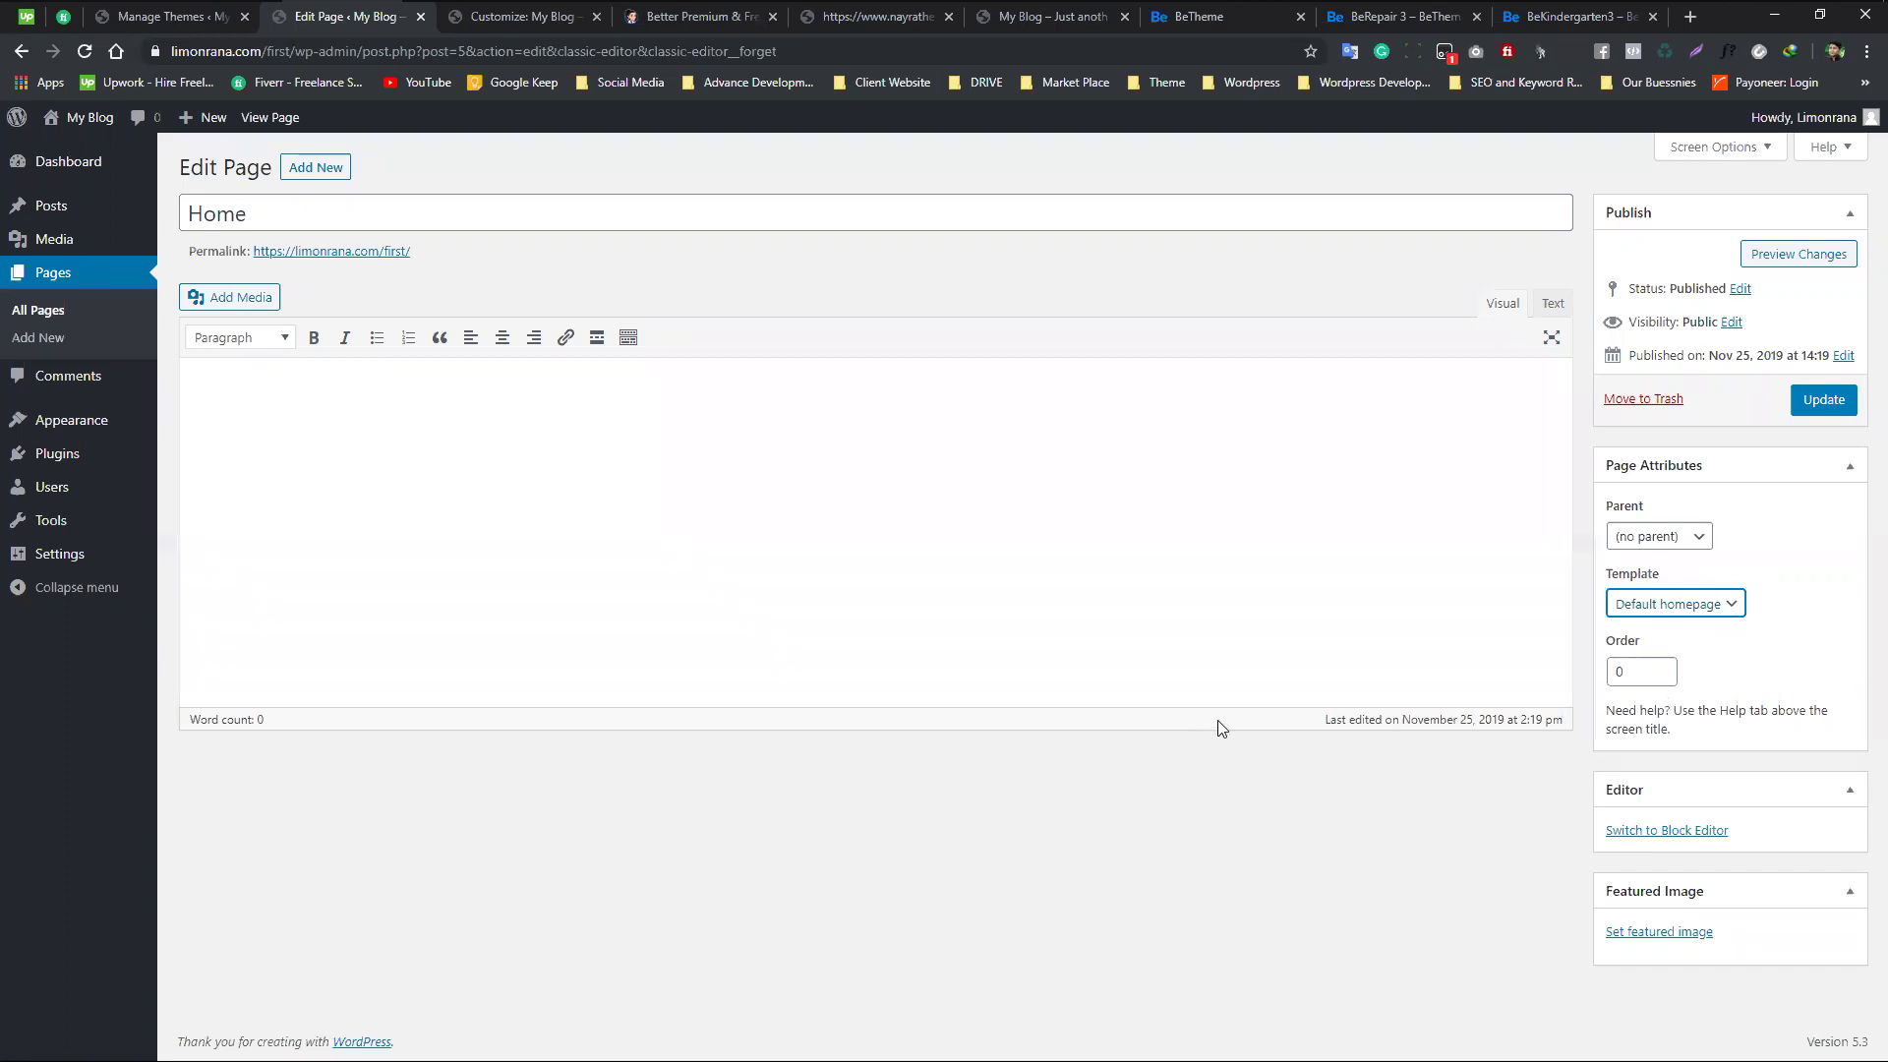
# - Update the Home page and open its preview in a new tab
pyautogui.click(1823, 402)
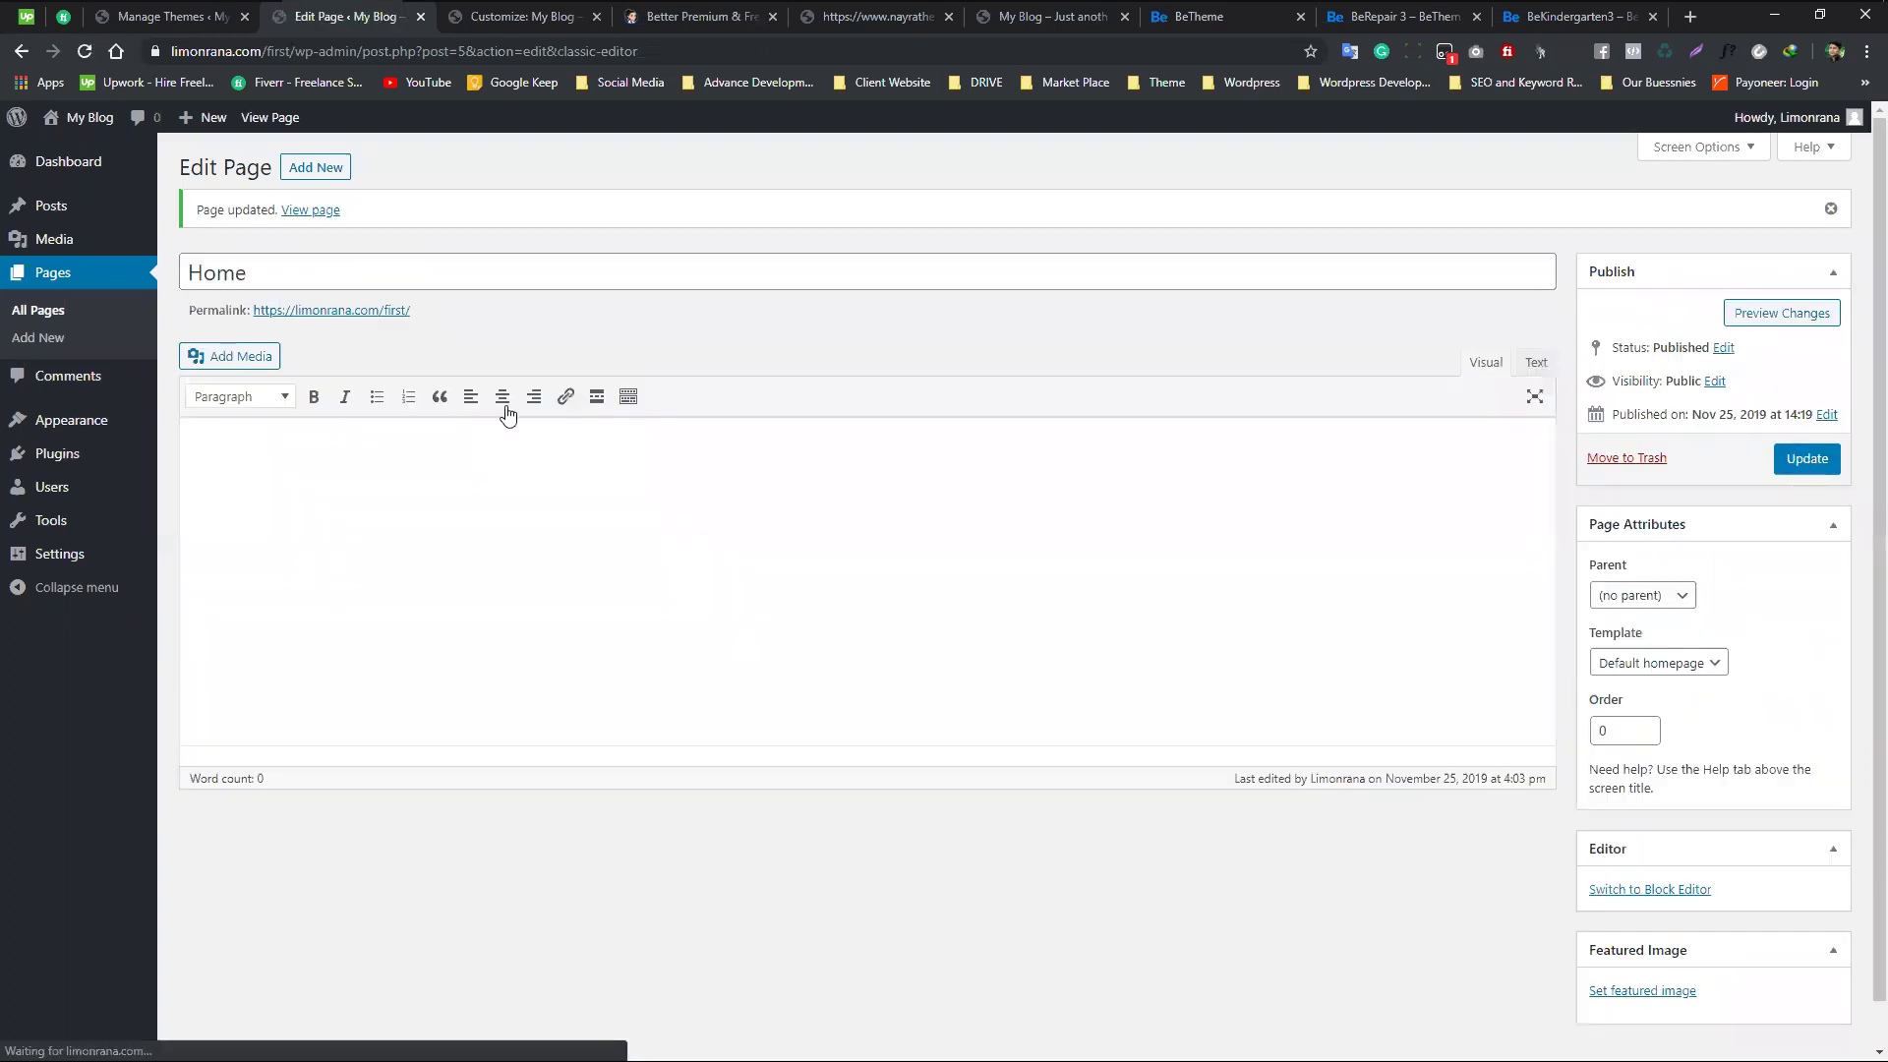
pyautogui.click(1770, 315)
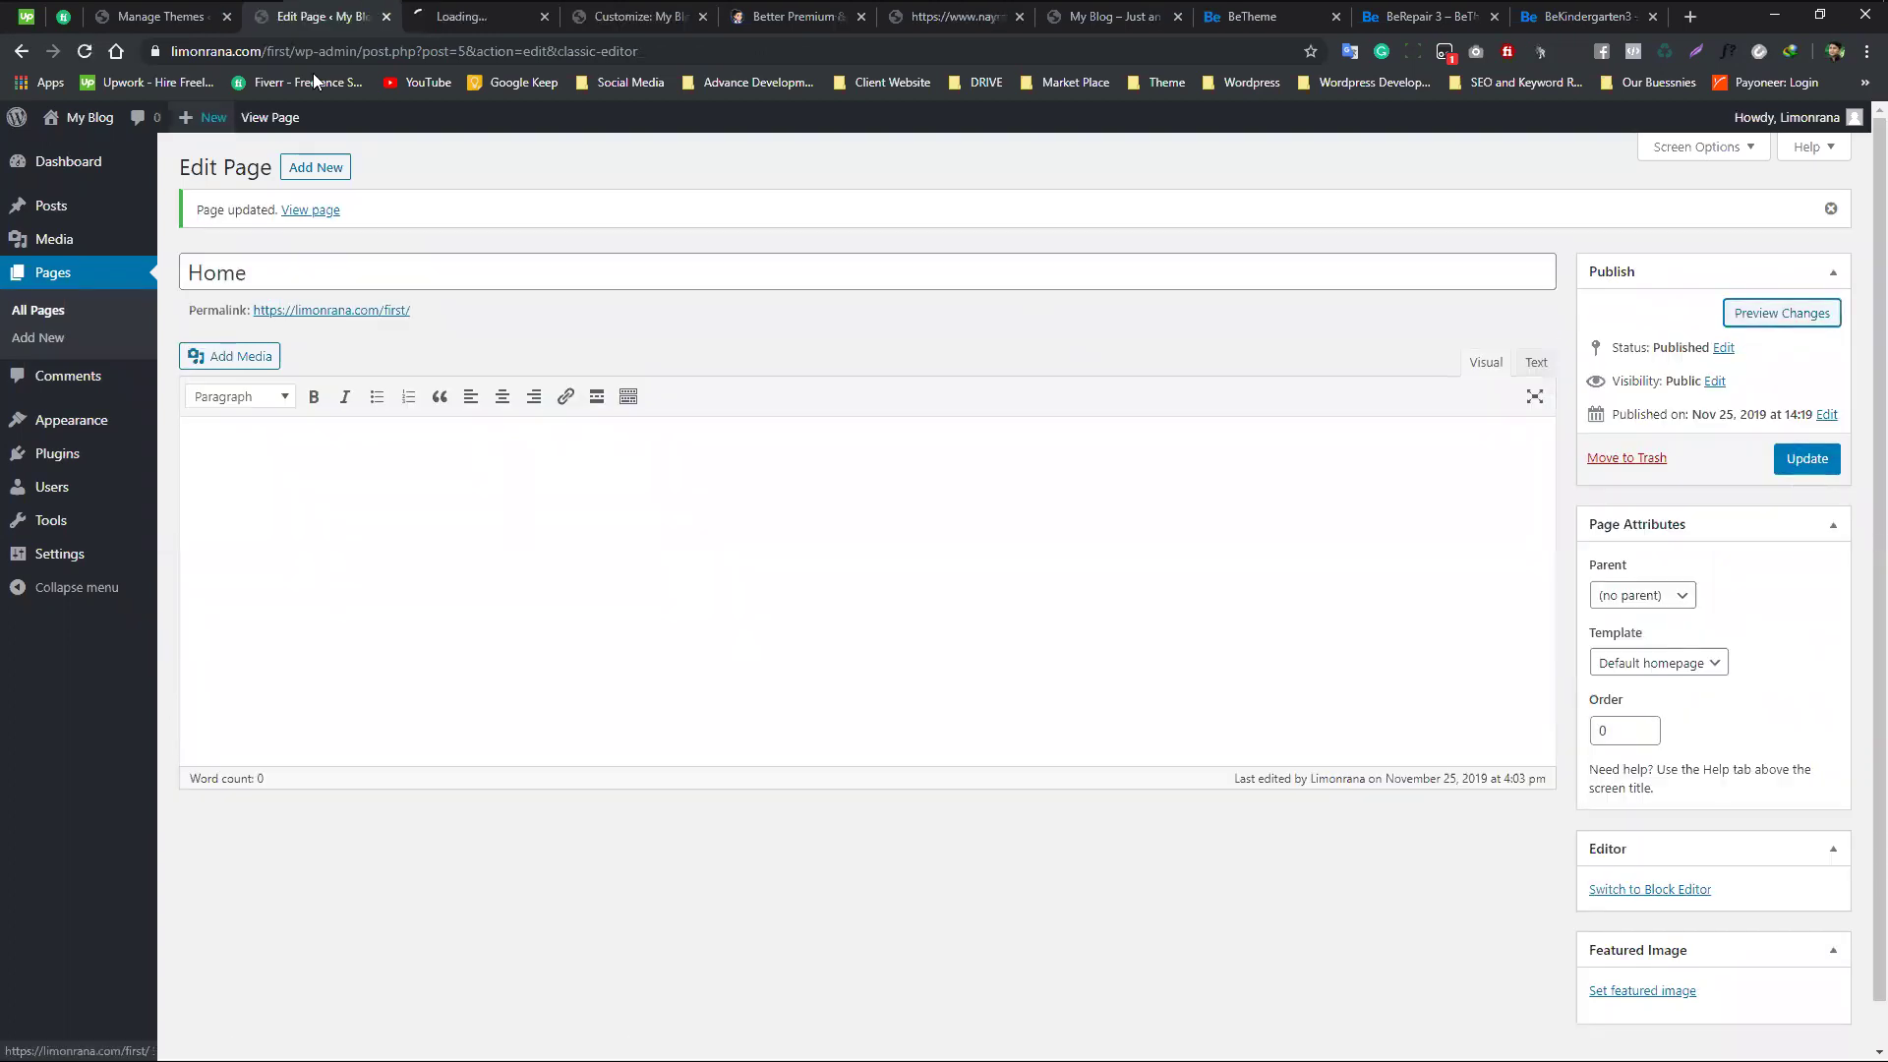
pyautogui.click(475, 21)
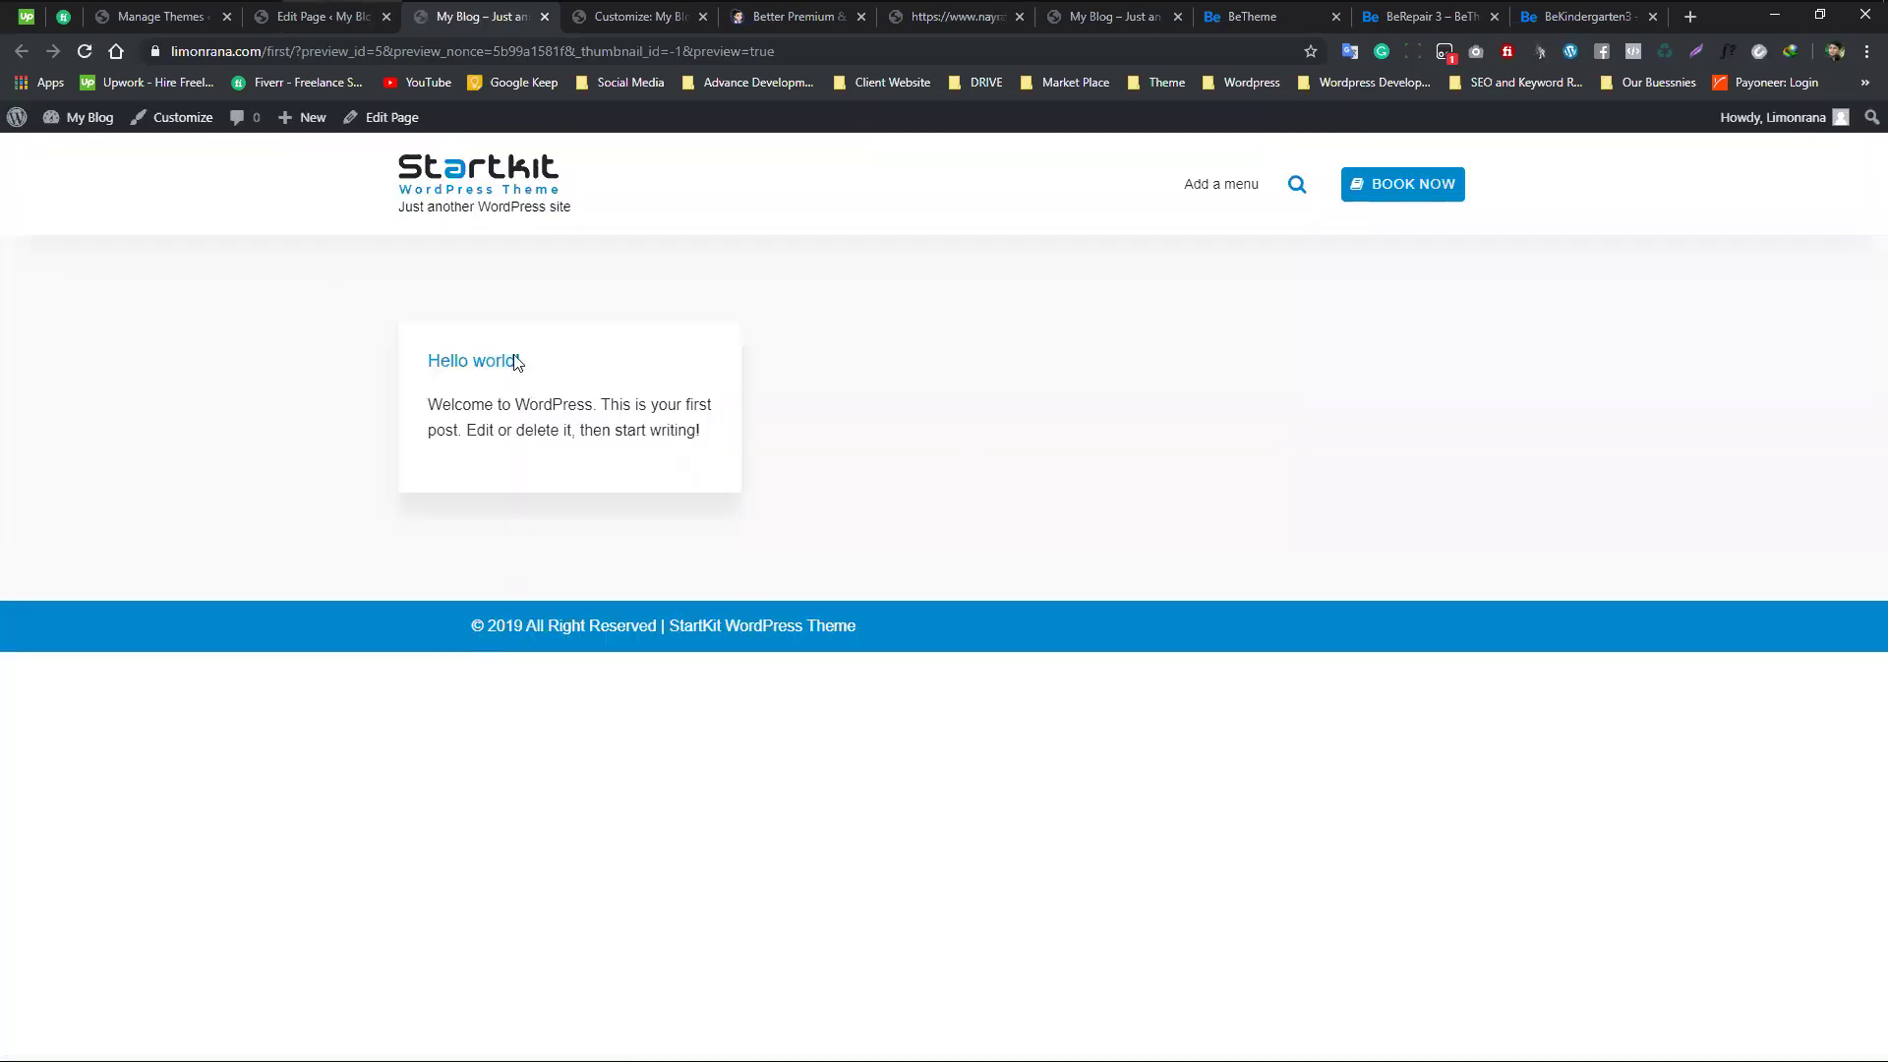
# - Check the site in the theme Customizer, return to the Home page editor and look over the Appearance options
pyautogui.click(639, 22)
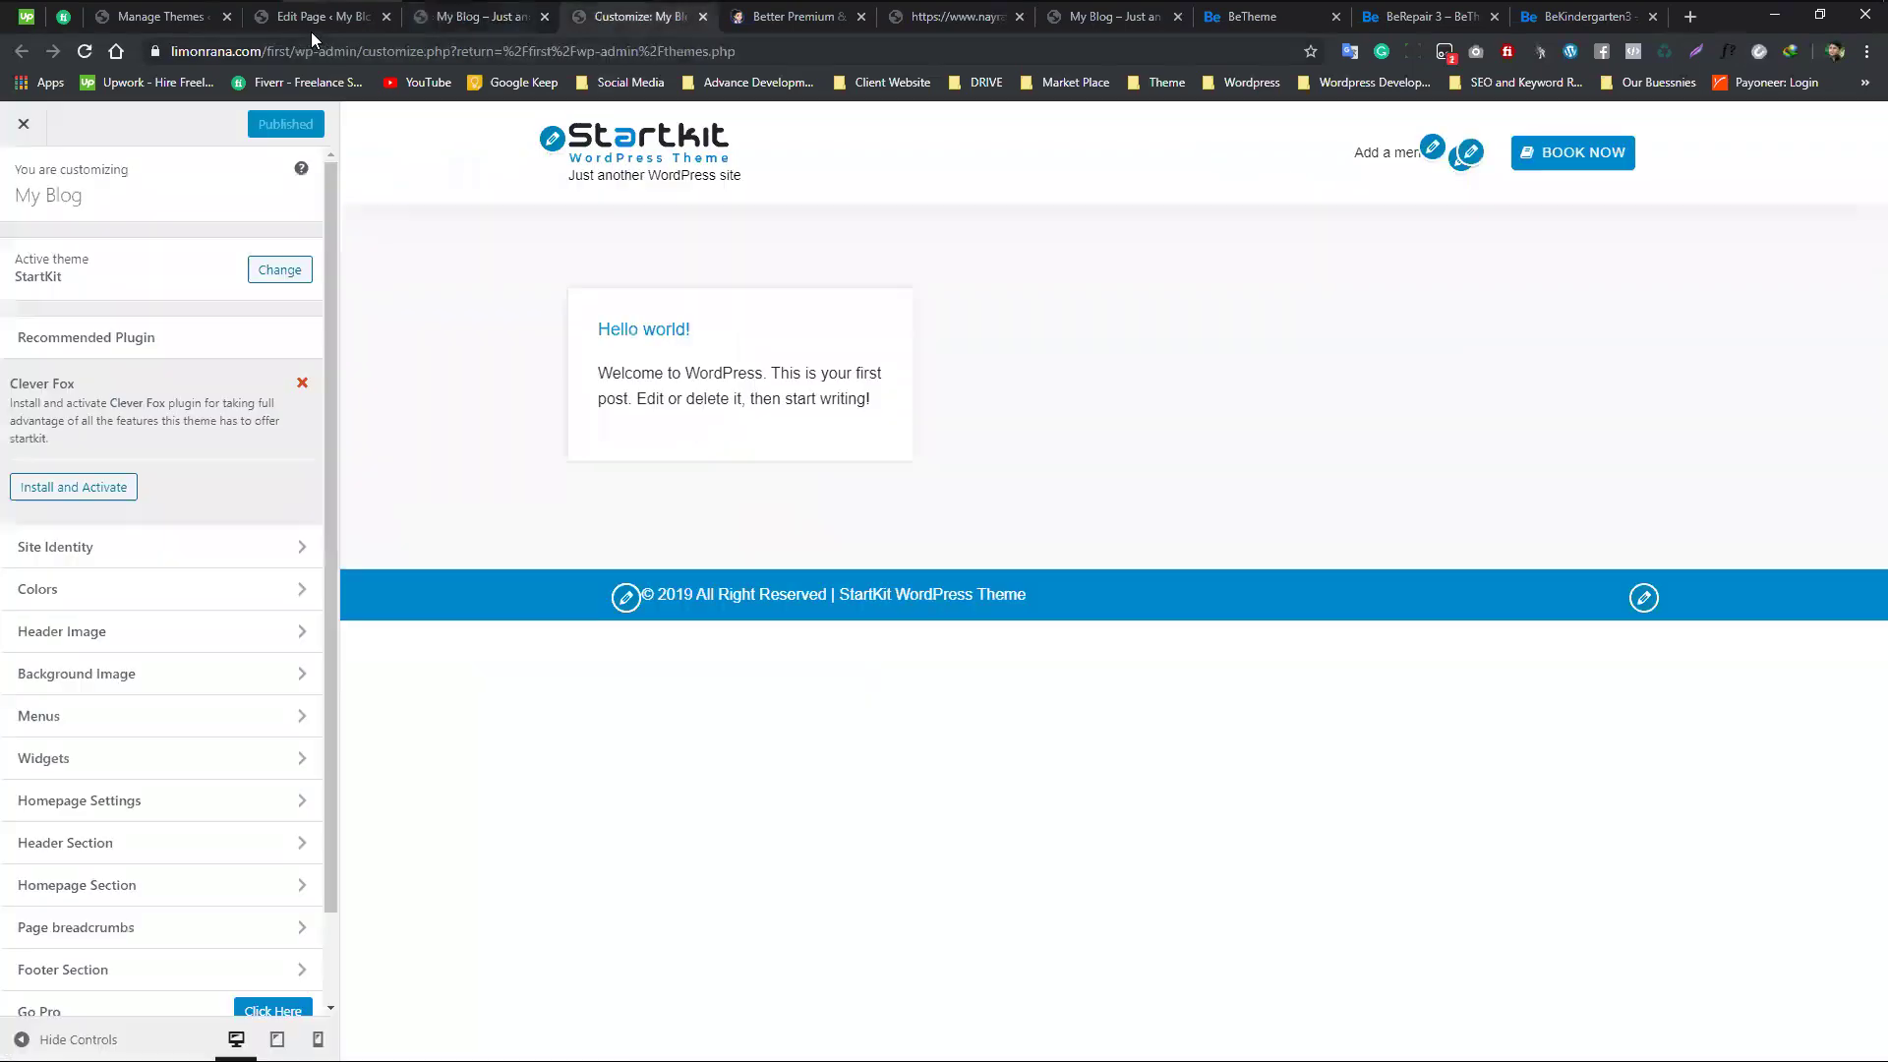
pyautogui.click(311, 29)
pyautogui.moveTo(69, 423)
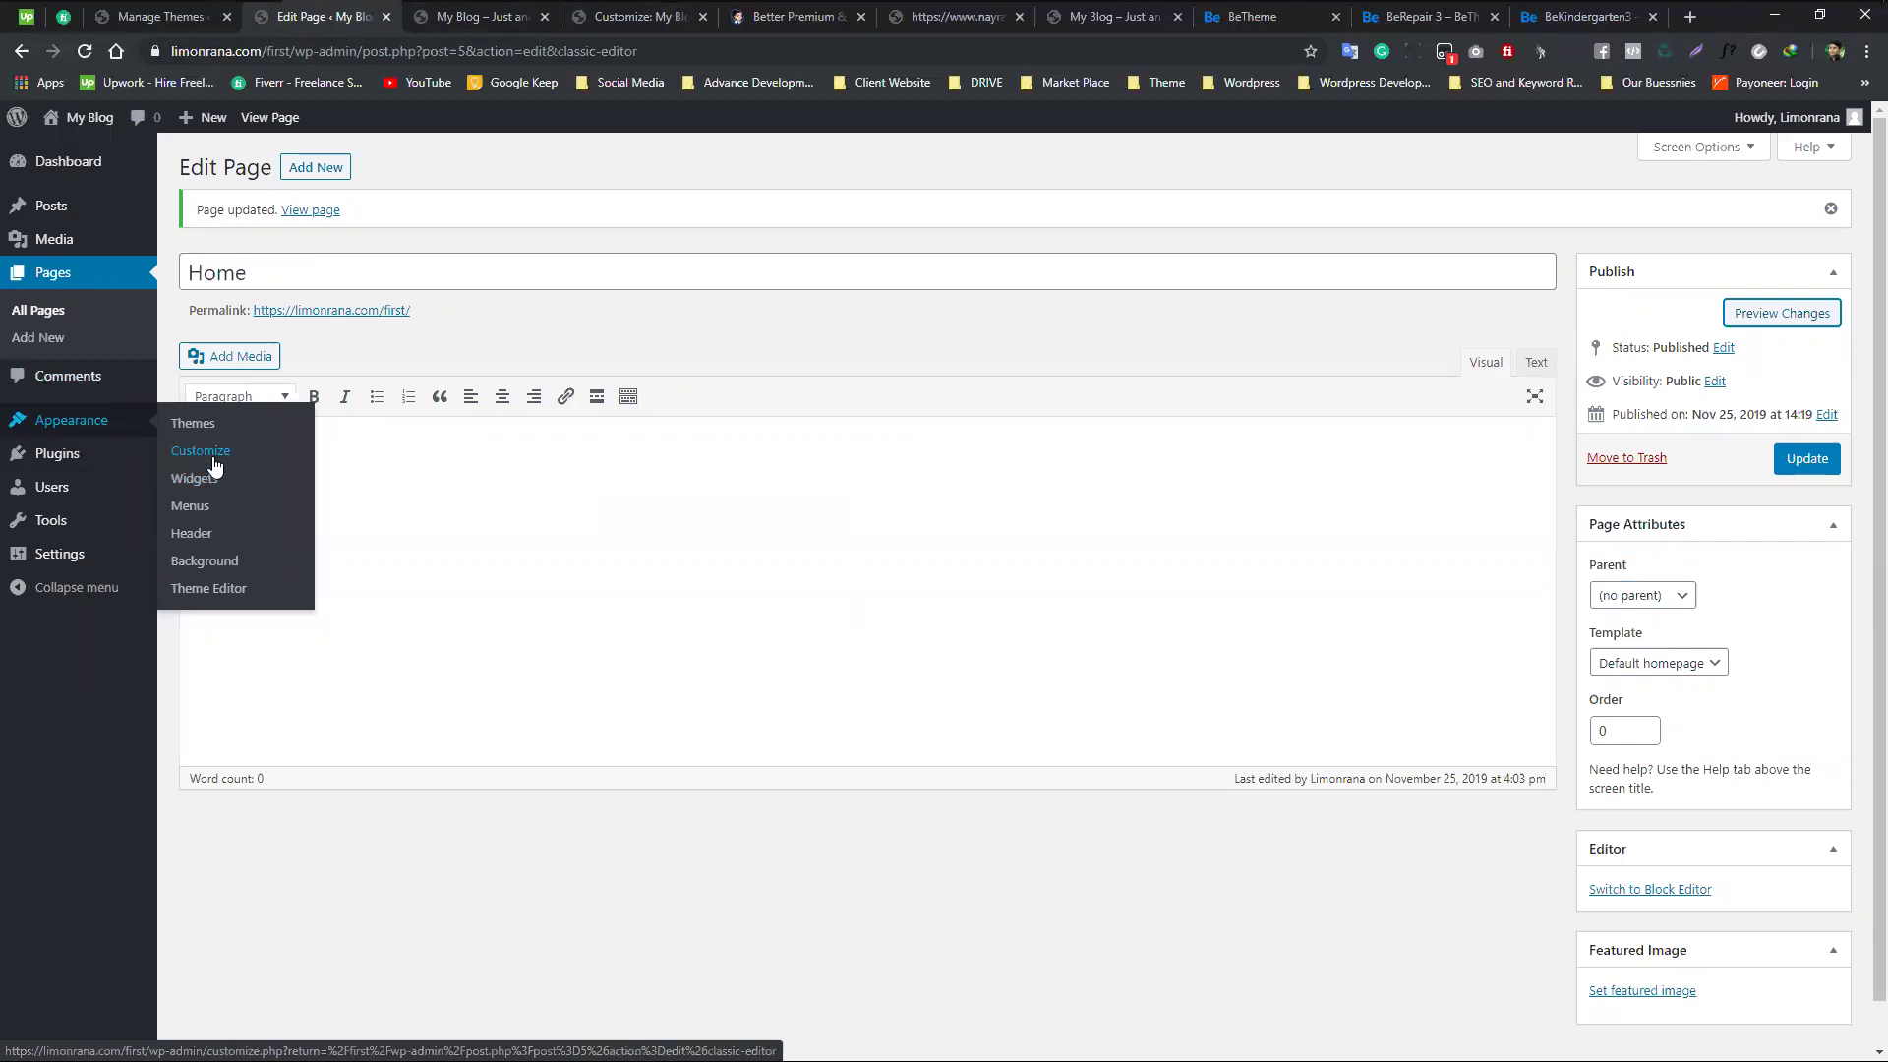
# - Examine the StartKit demo's header slider, Highly Customizable box, Our Works gallery and Key Features section
pyautogui.click(802, 18)
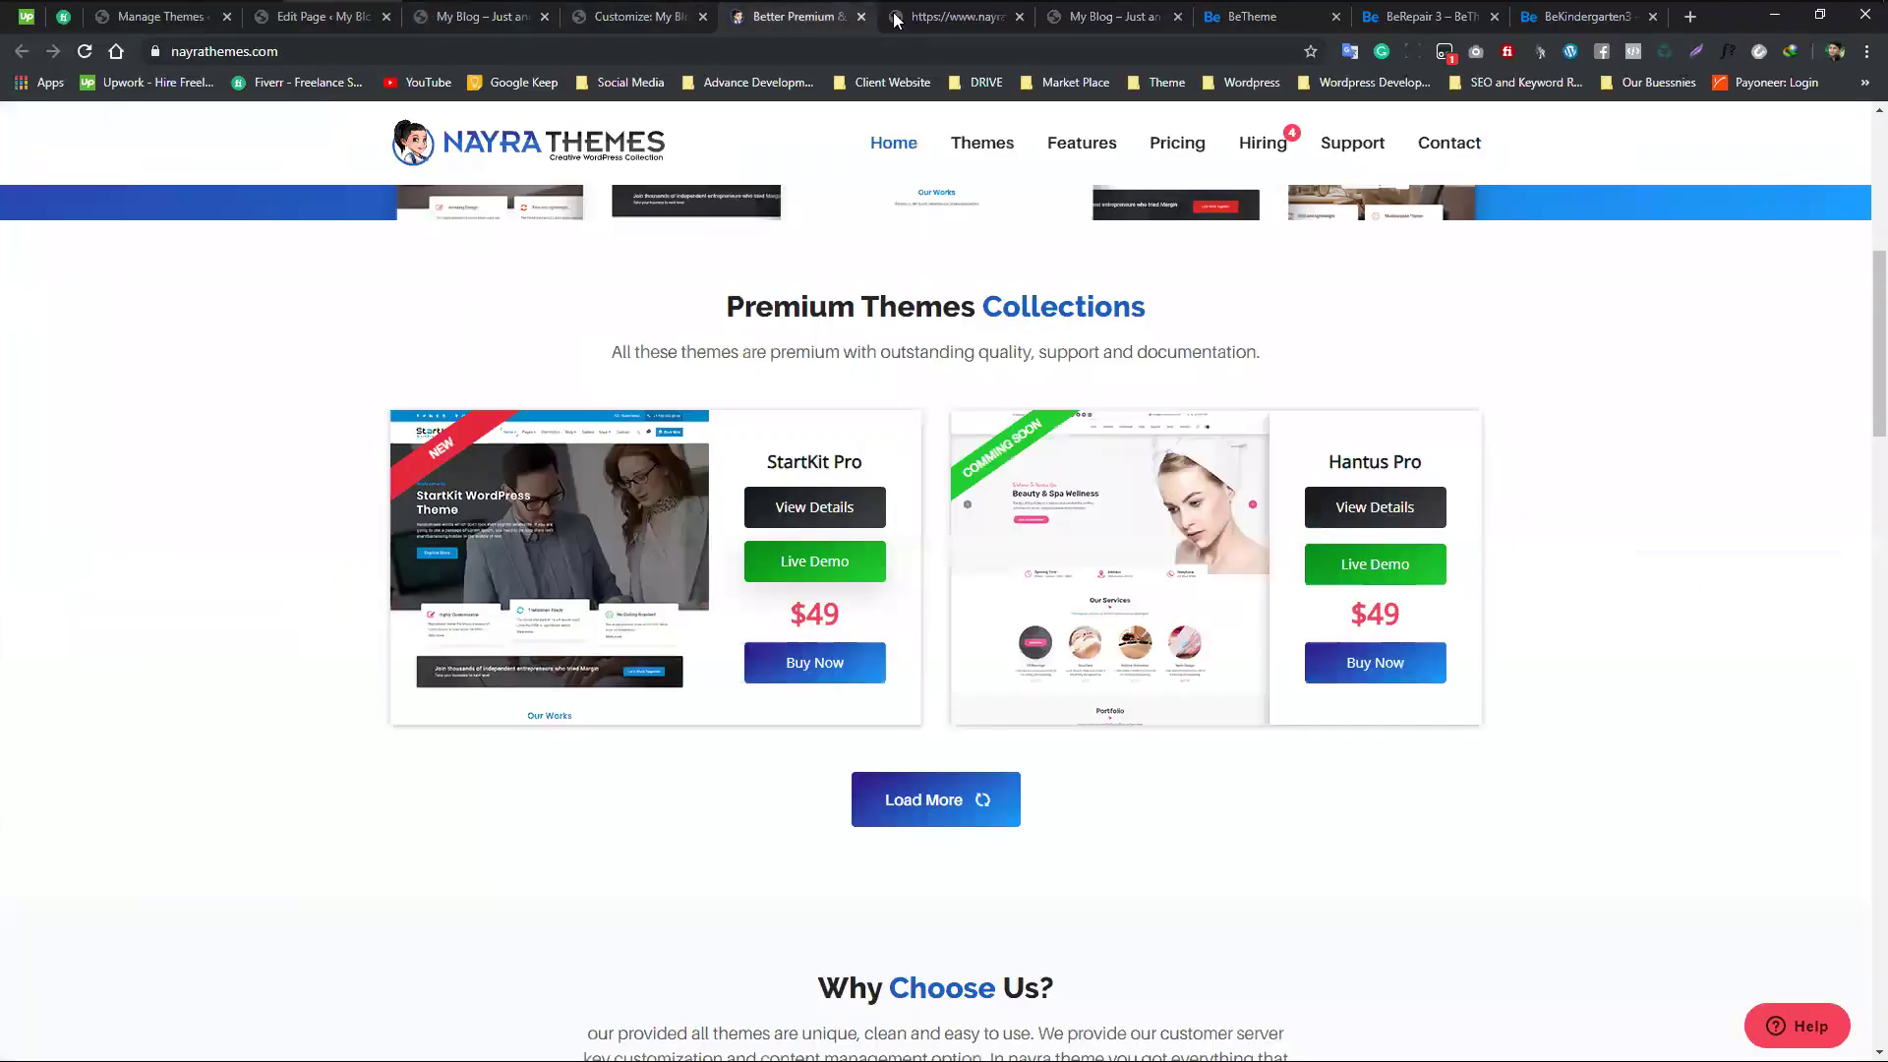
pyautogui.click(906, 16)
pyautogui.scroll(-3, 603, 561)
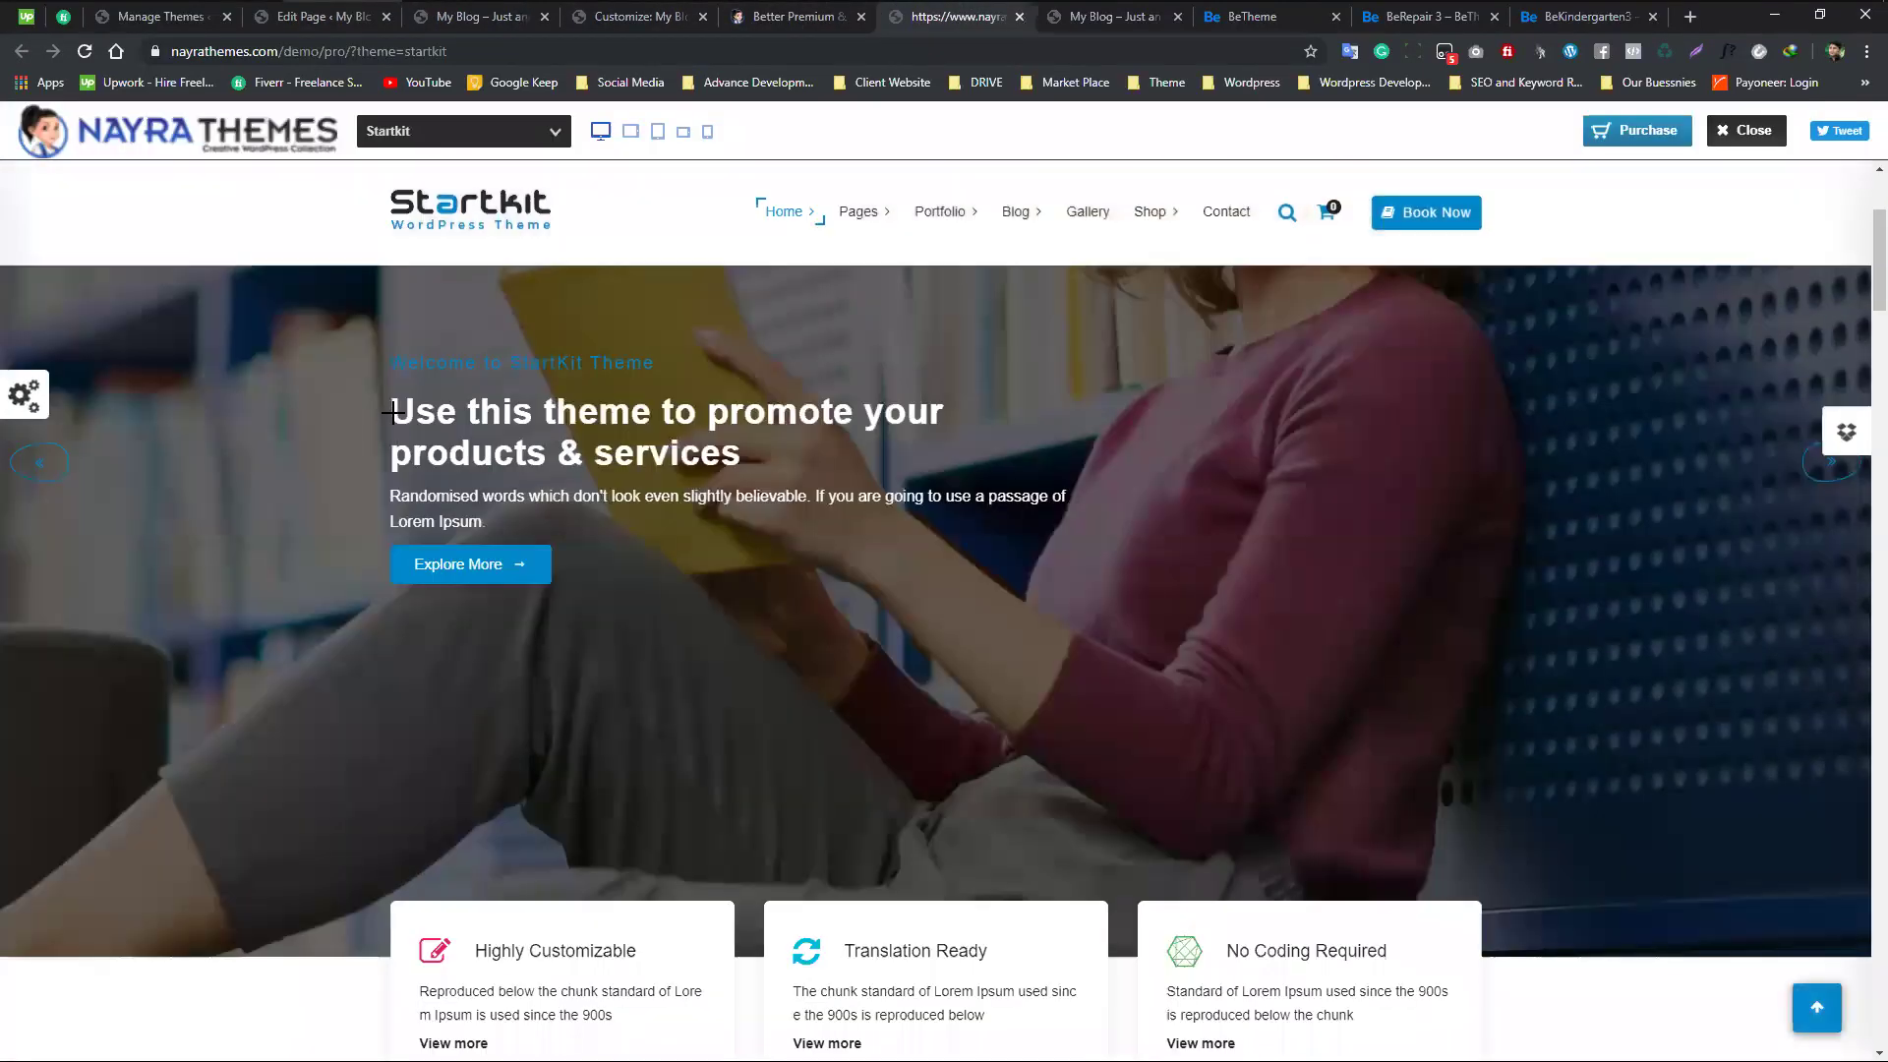
pyautogui.scroll(3, 882, 562)
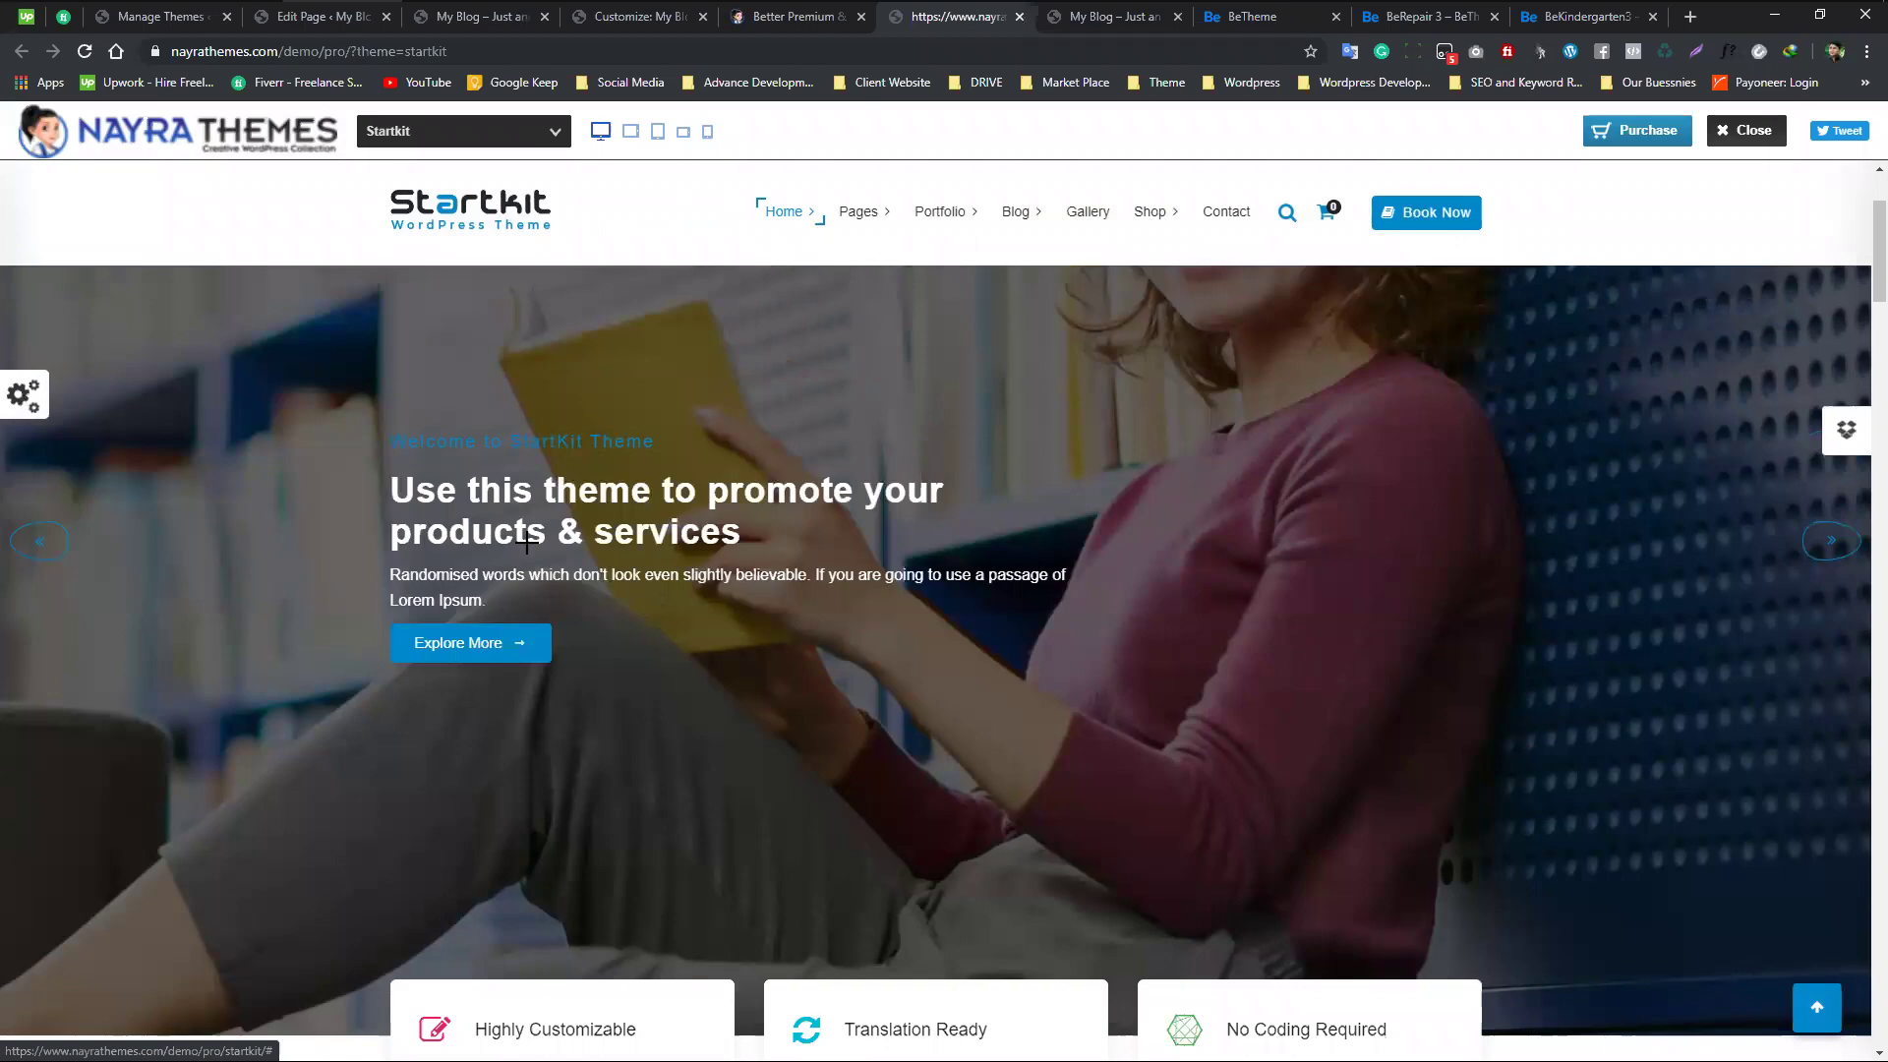
pyautogui.scroll(-5, 882, 561)
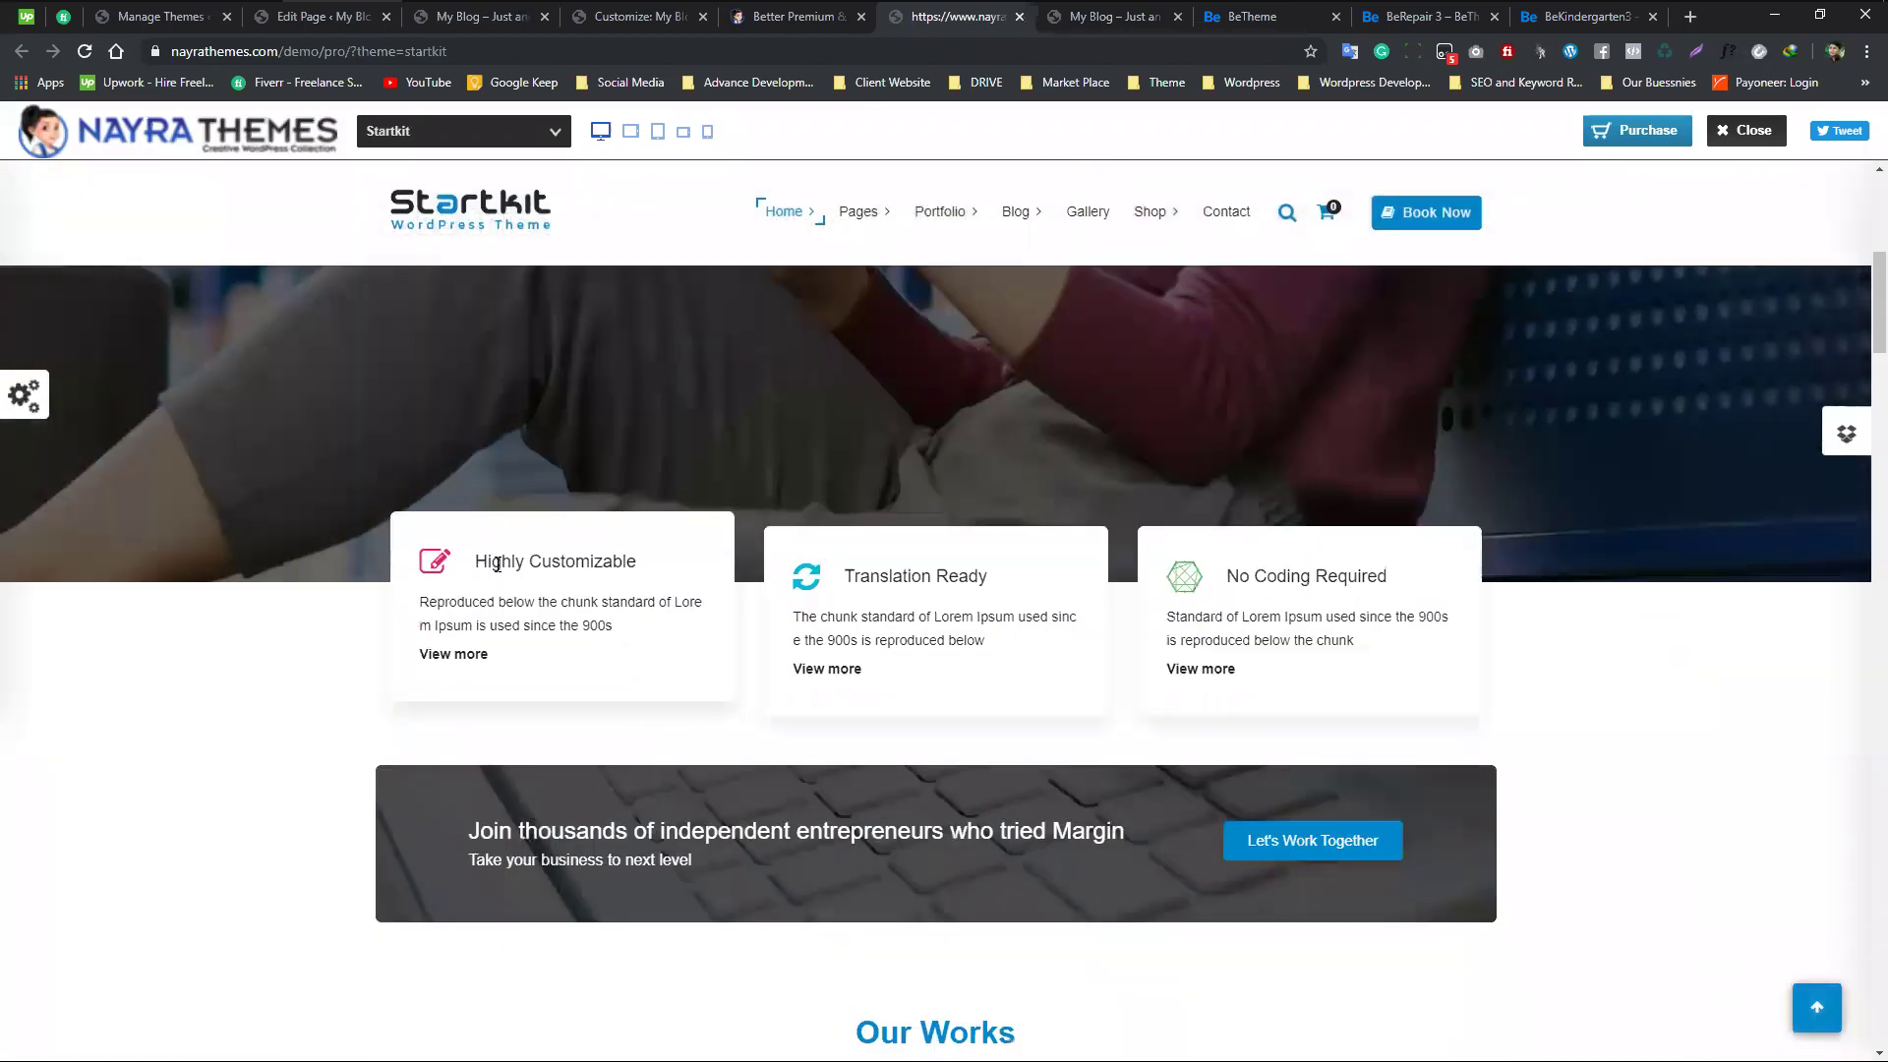
pyautogui.moveTo(479, 560); pyautogui.dragTo(640, 563)
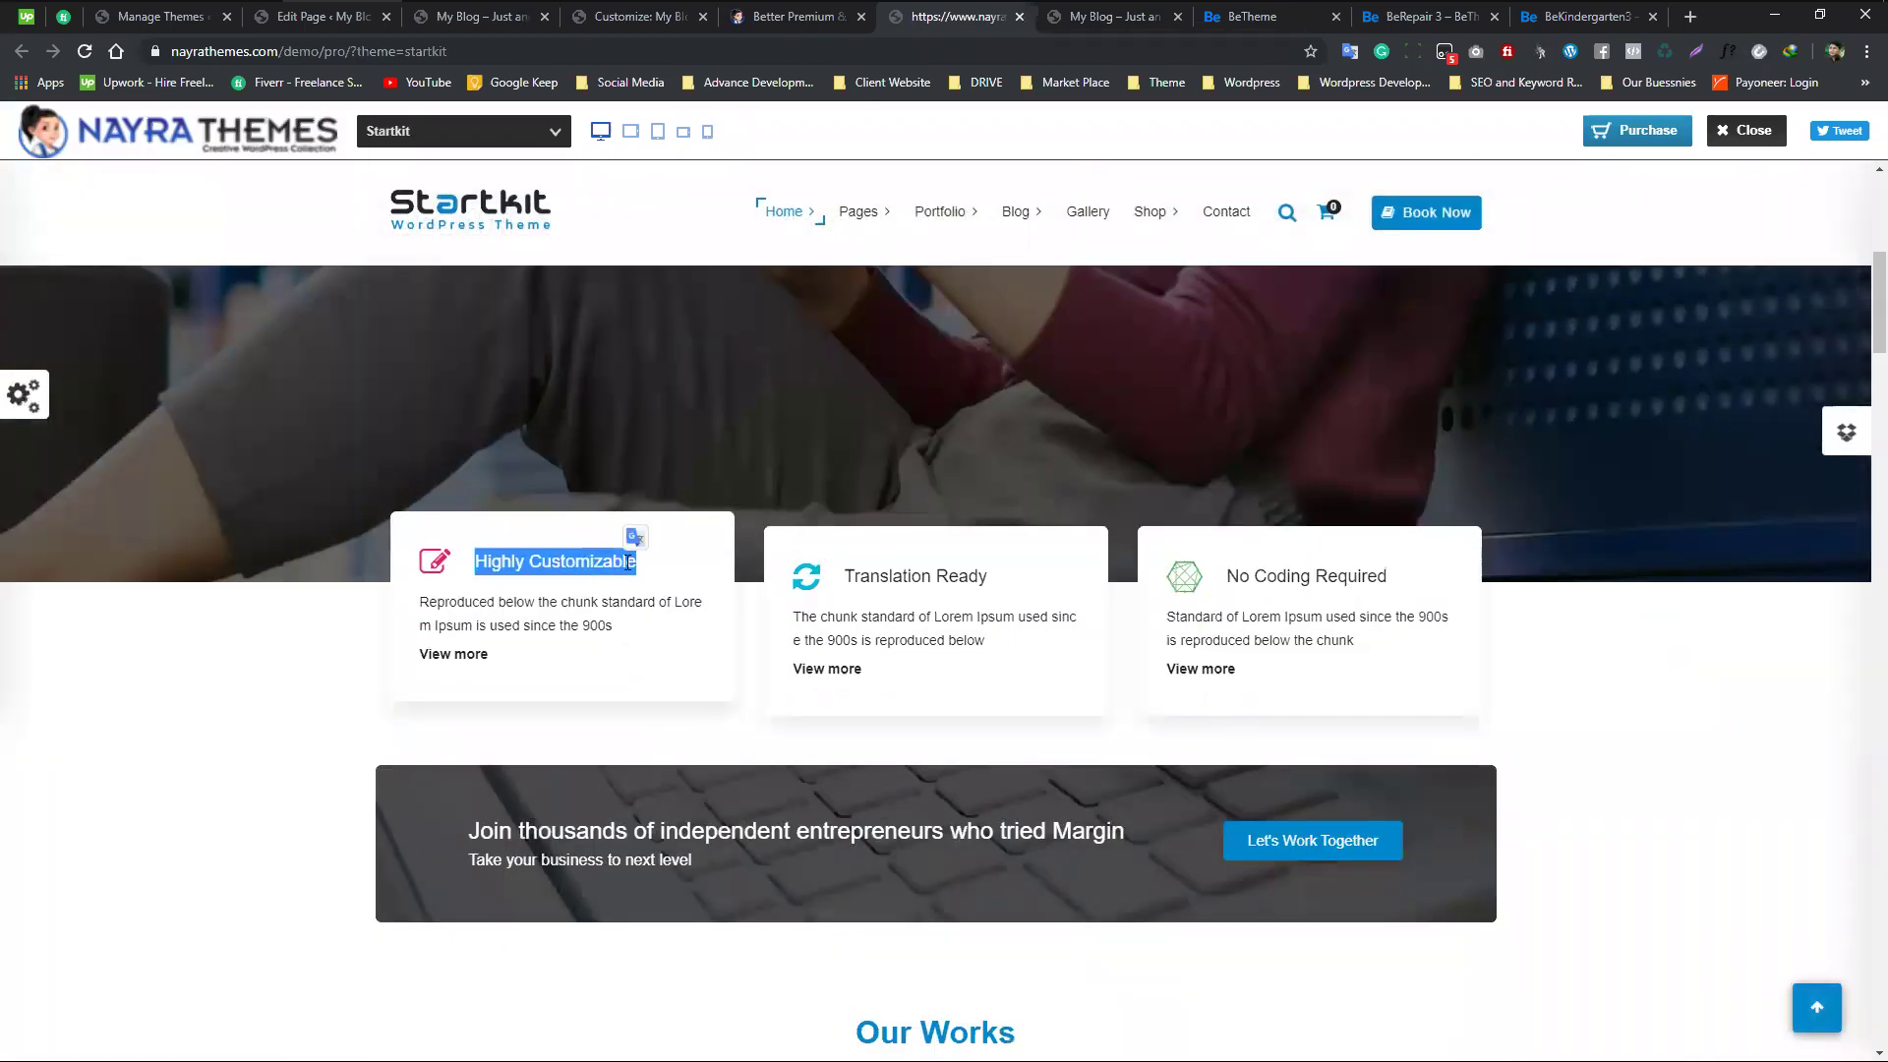
pyautogui.click(320, 646)
pyautogui.moveTo(475, 563); pyautogui.dragTo(647, 586)
pyautogui.click(328, 640)
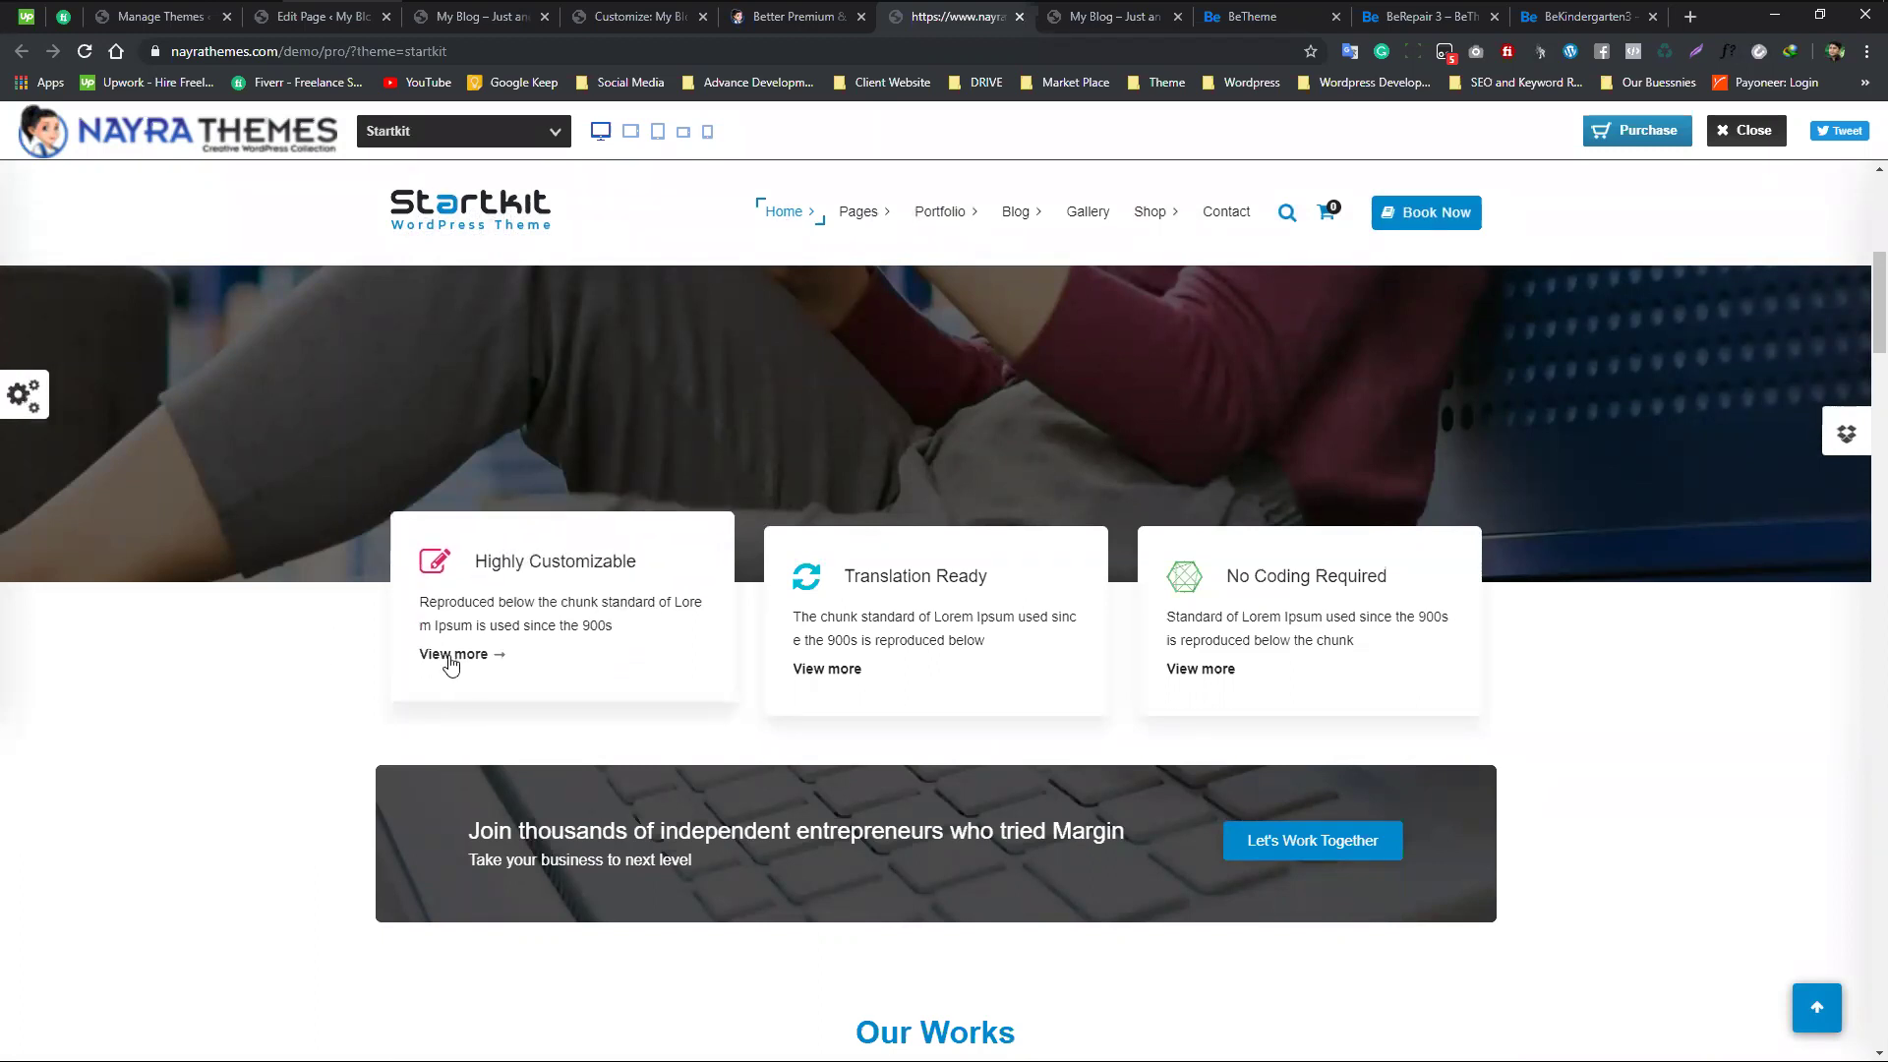
pyautogui.scroll(-3, 1064, 635)
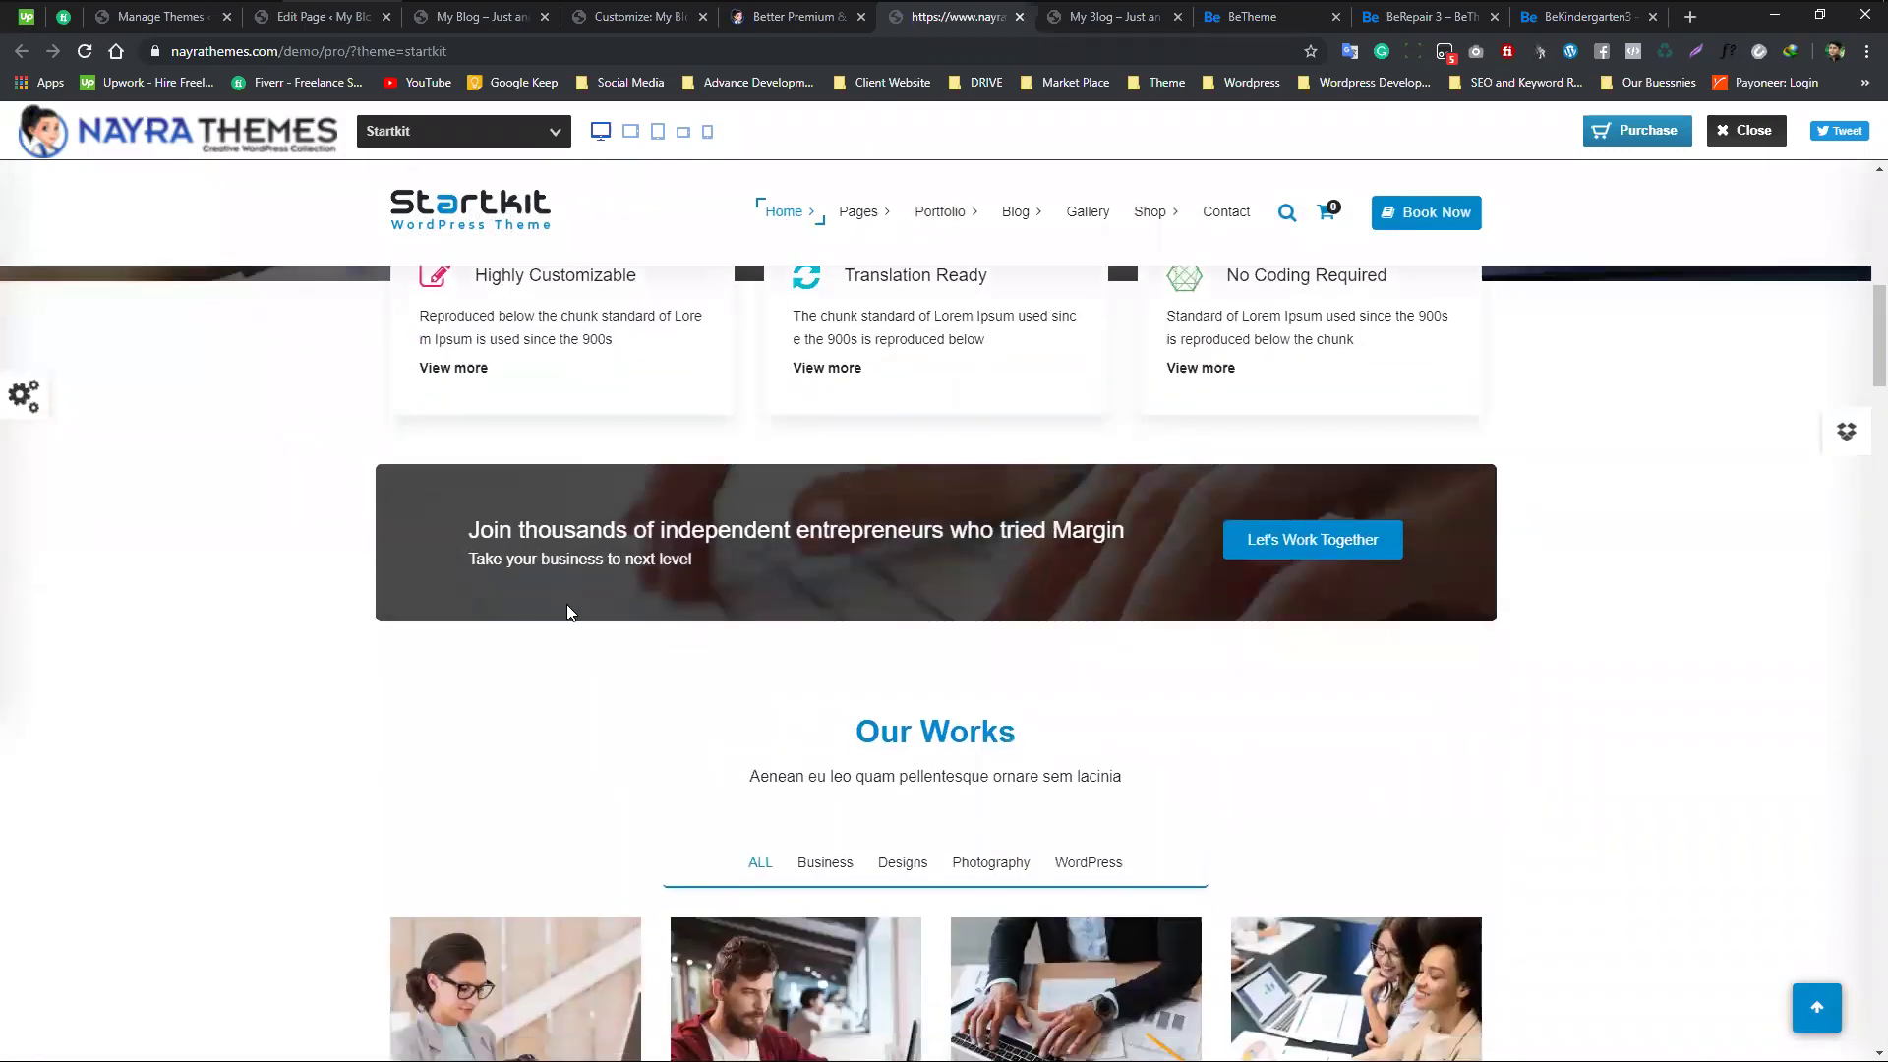
pyautogui.scroll(-3, 567, 603)
pyautogui.scroll(-7, 543, 619)
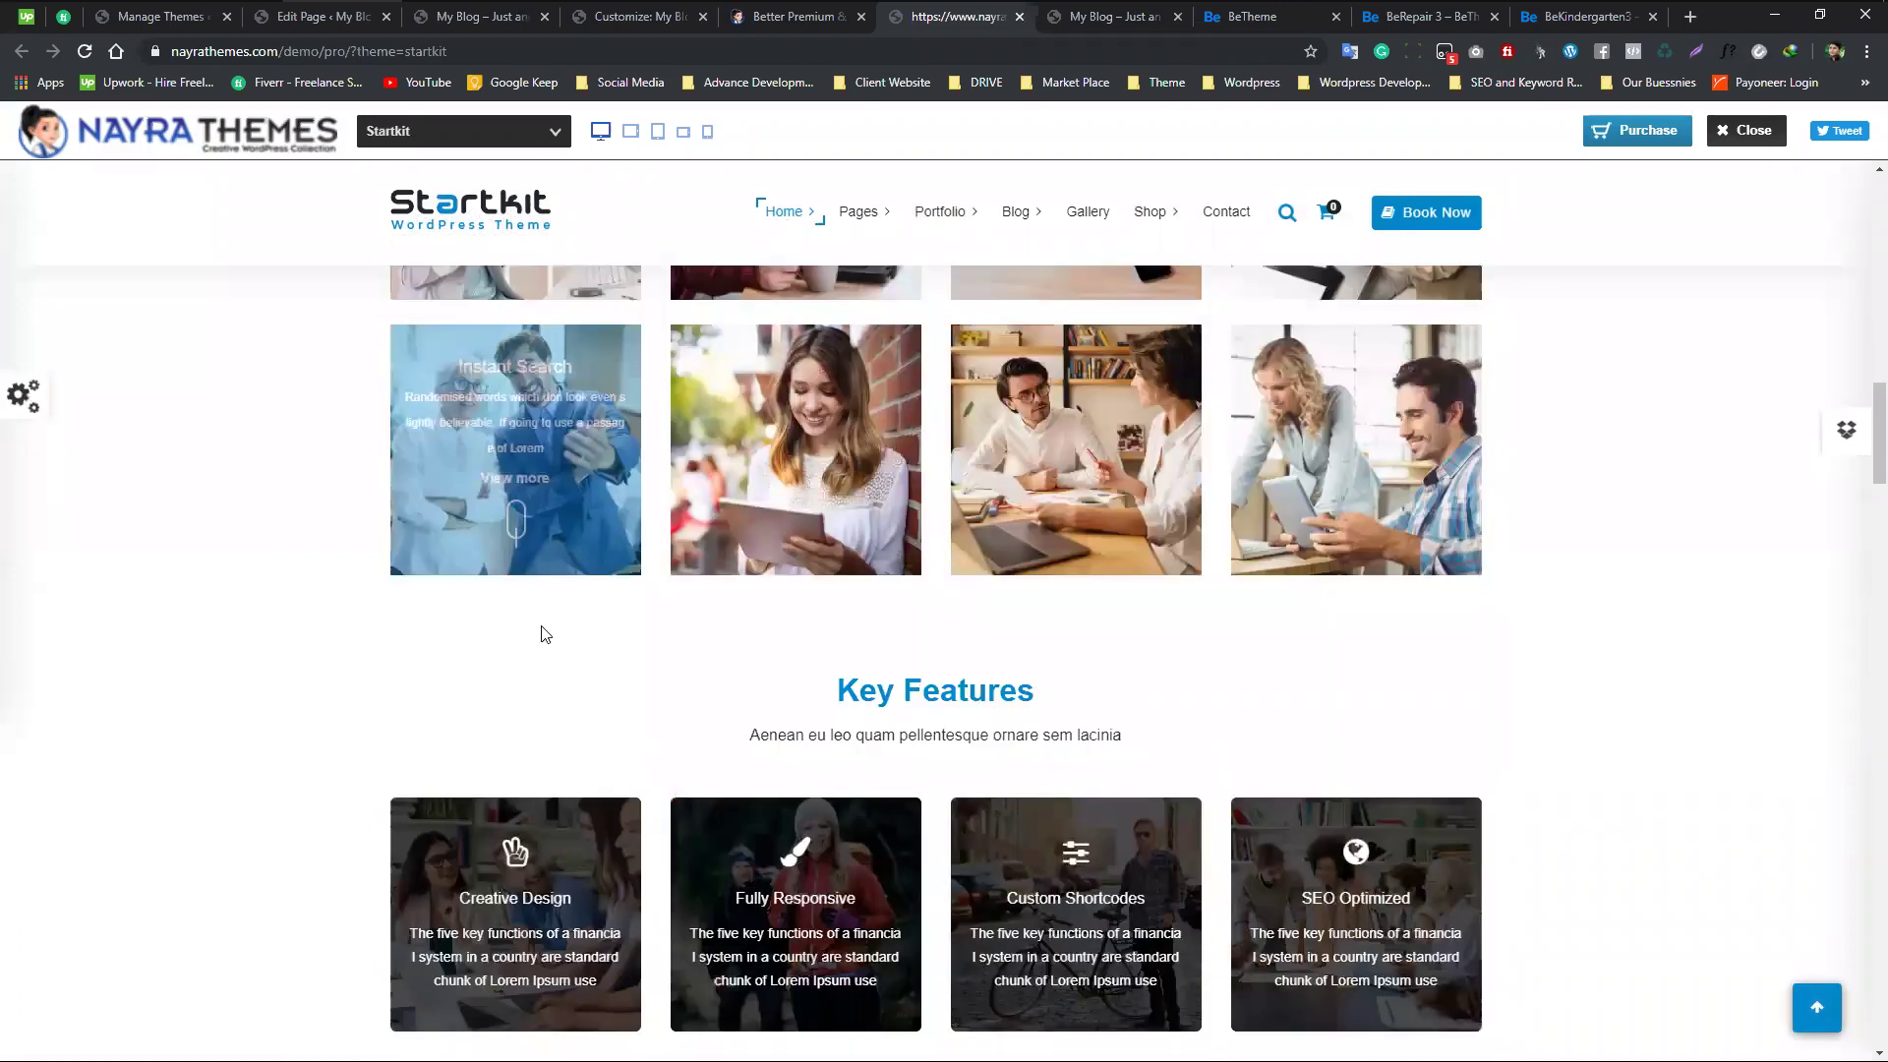
pyautogui.scroll(3, 1010, 872)
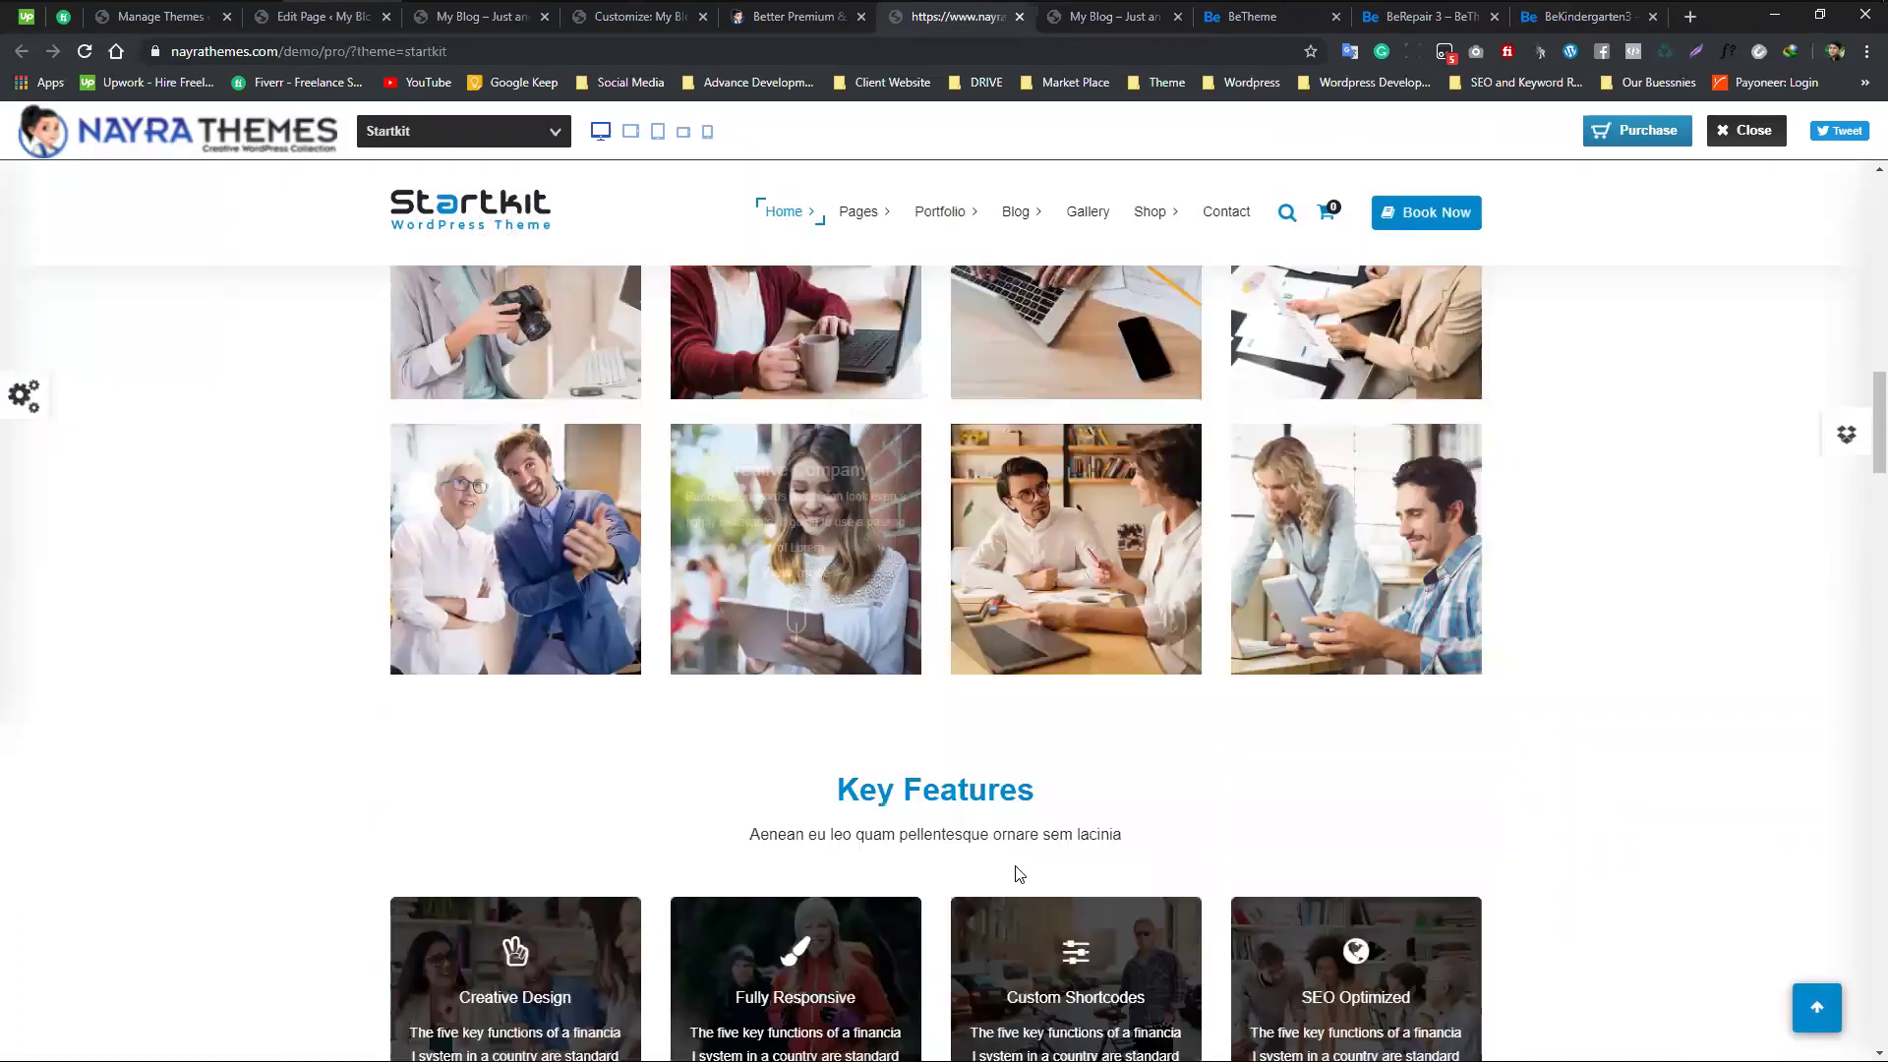
pyautogui.scroll(-3, 971, 862)
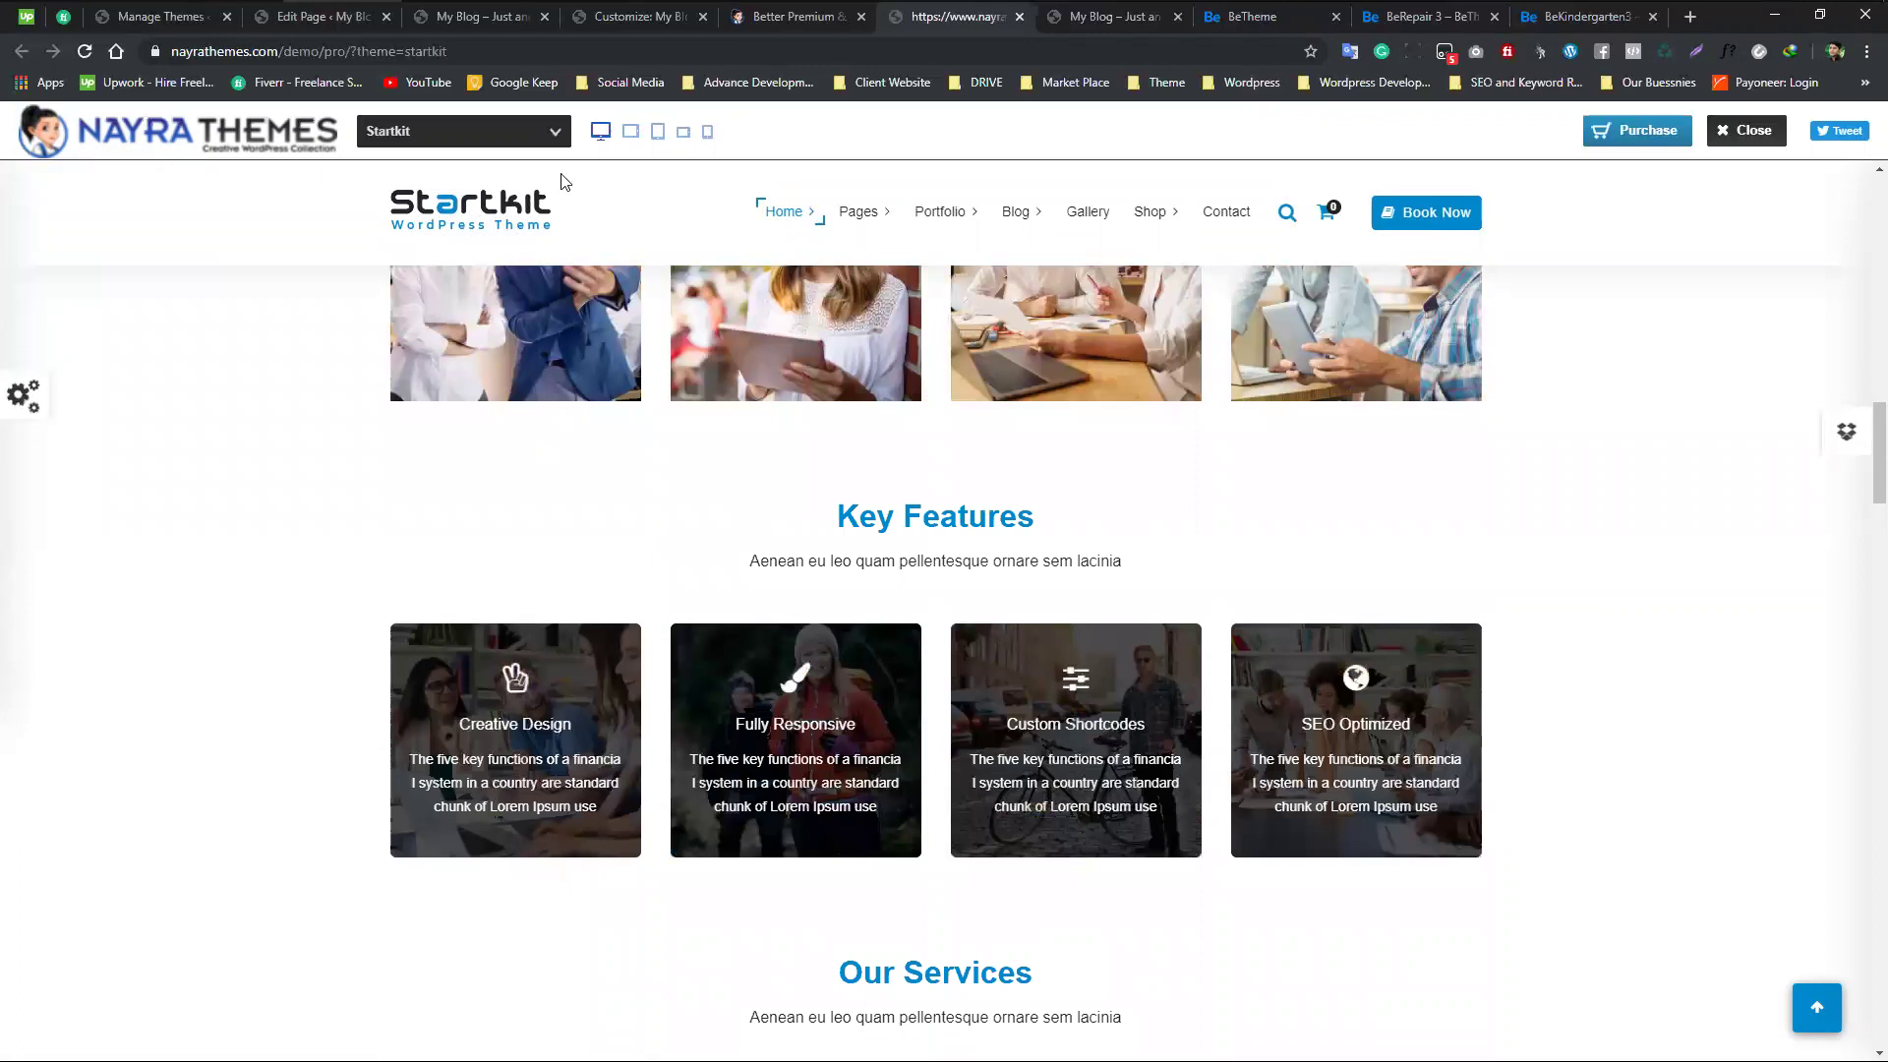
# - Move the Customizer tab next to the Home page editor's tab and highlight the recommended Clever Fox plugin's name
pyautogui.click(348, 22)
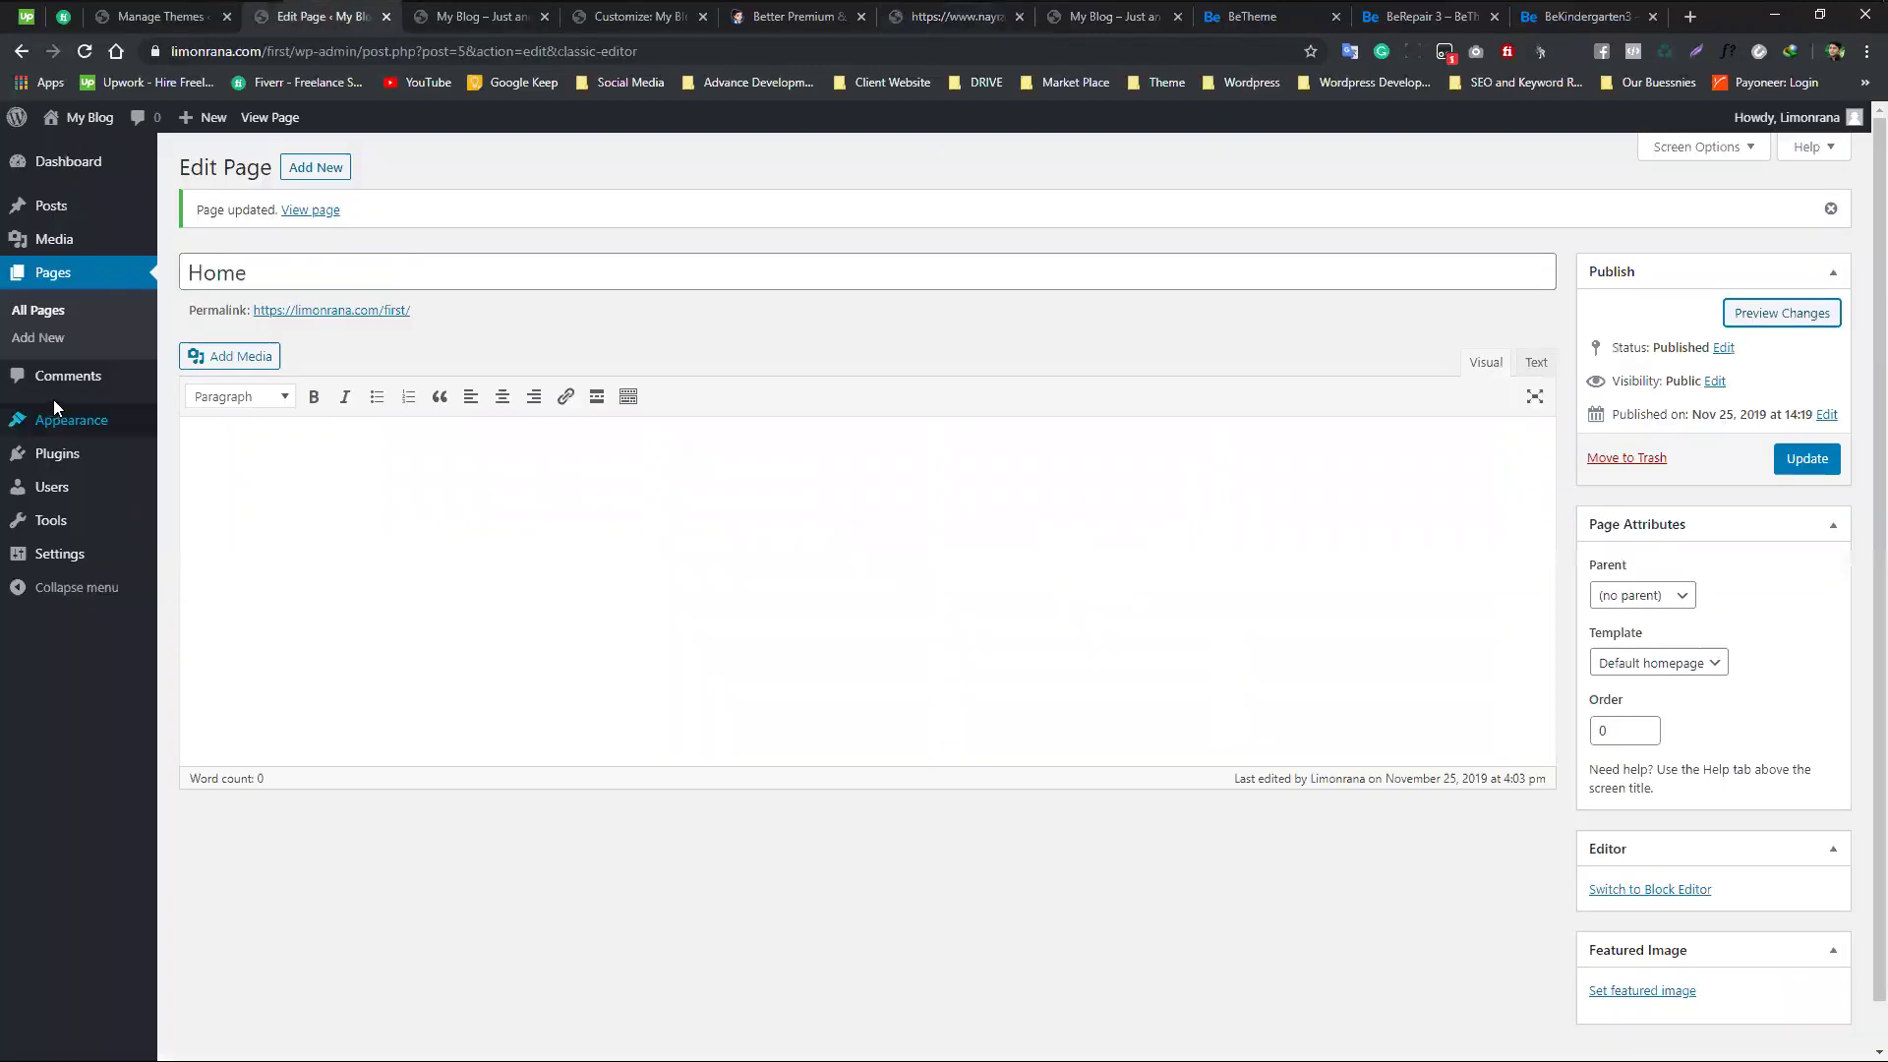
pyautogui.moveTo(645, 22); pyautogui.dragTo(506, 29)
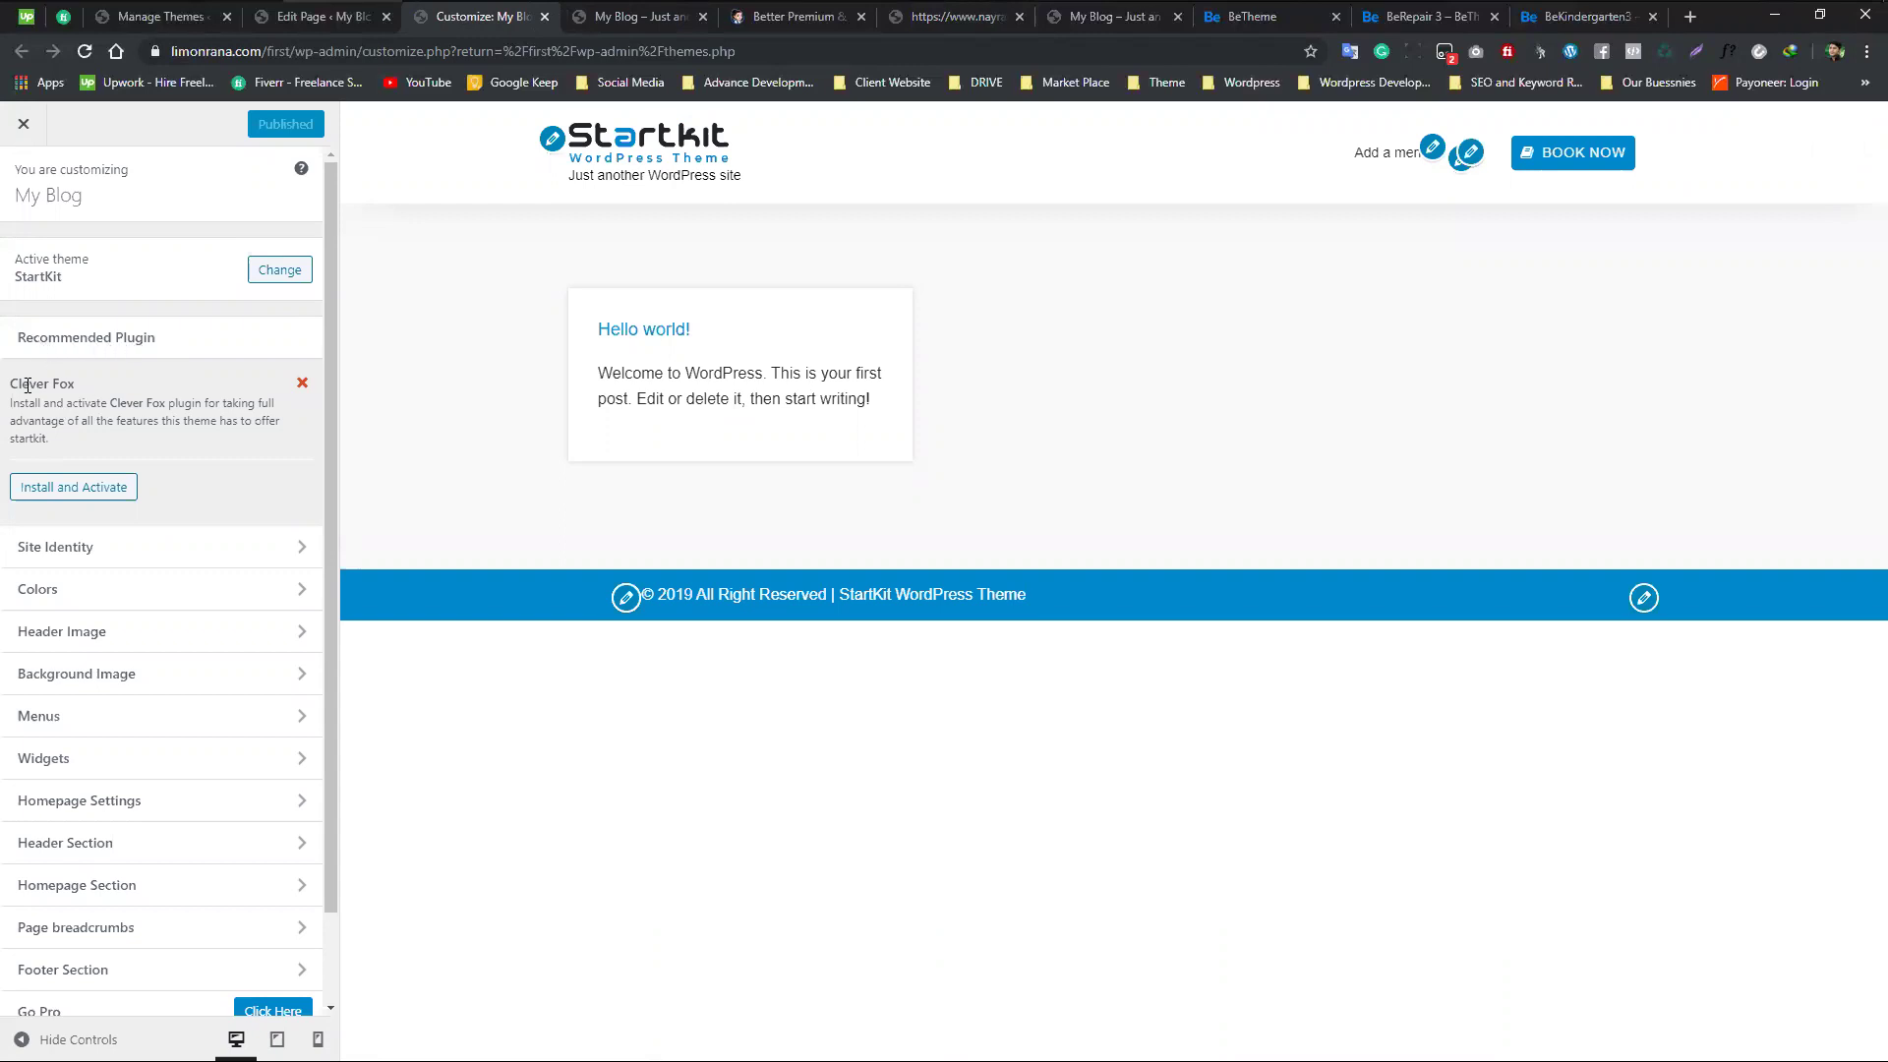
pyautogui.moveTo(11, 384); pyautogui.dragTo(86, 387)
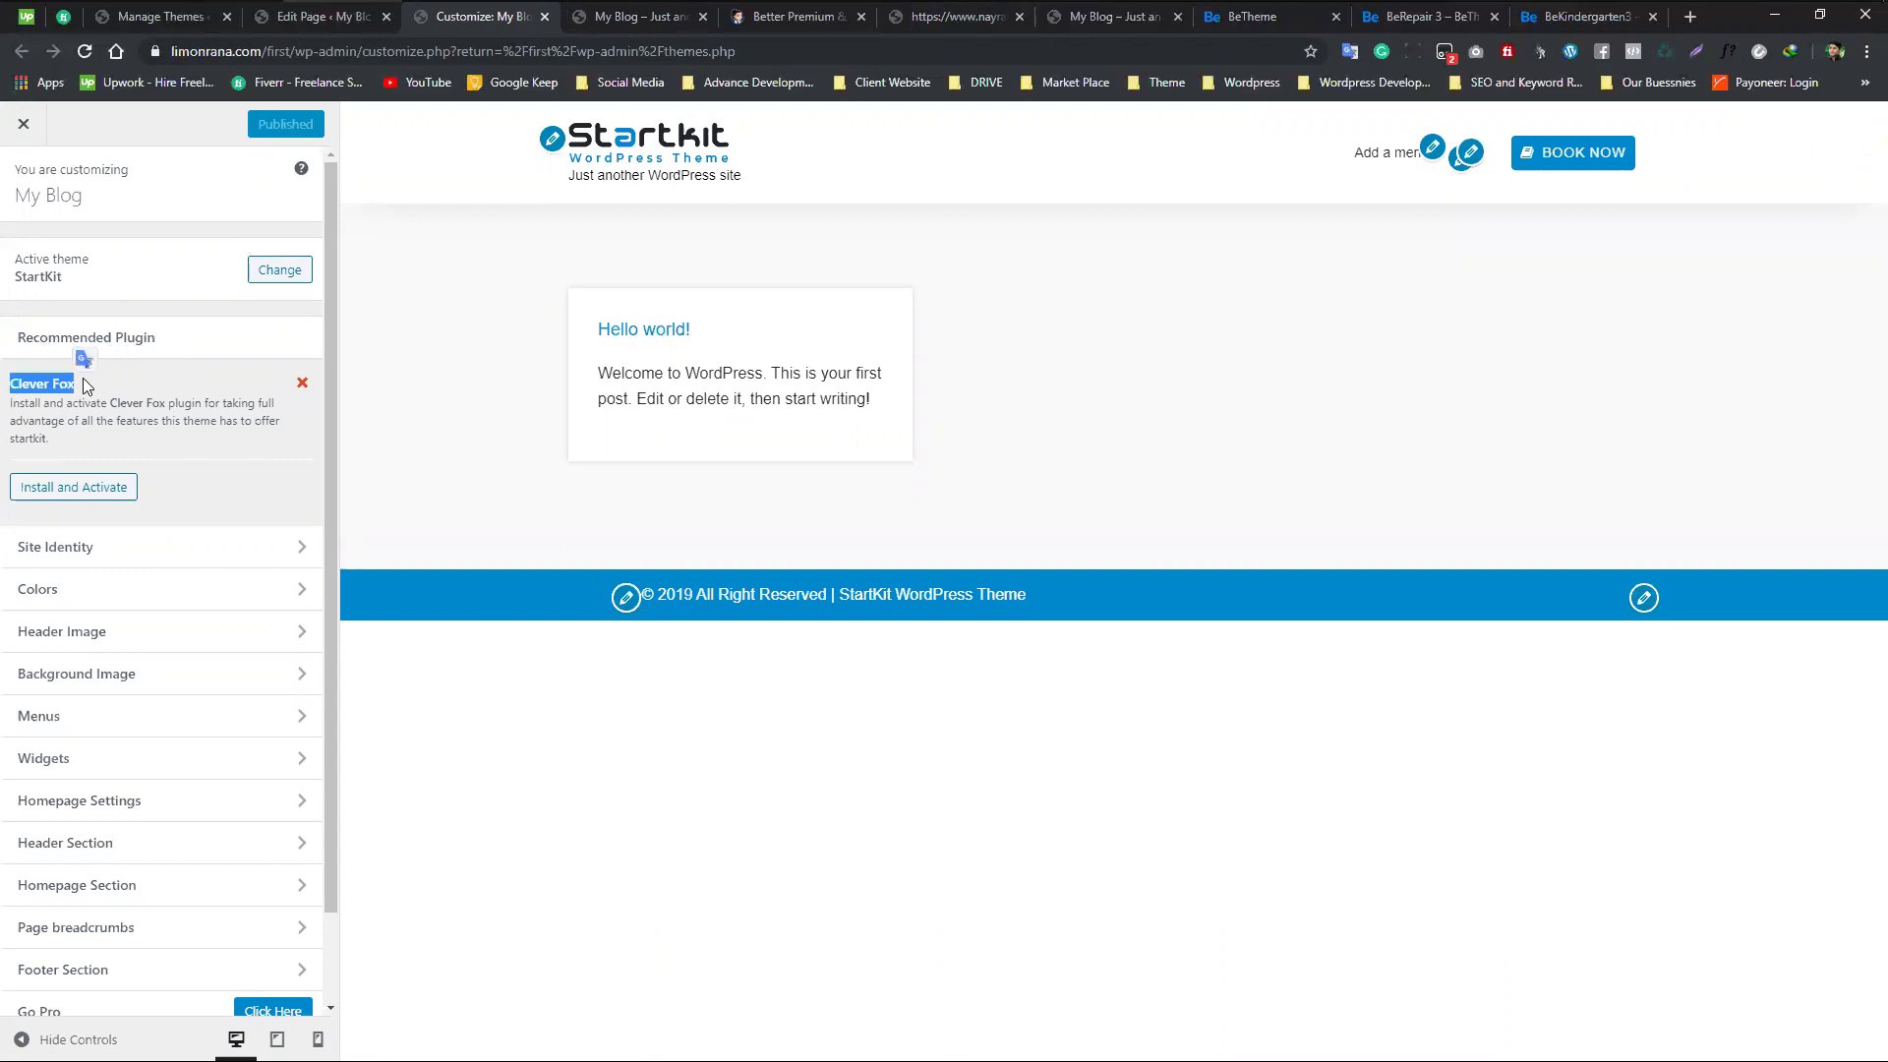
pyautogui.click(97, 391)
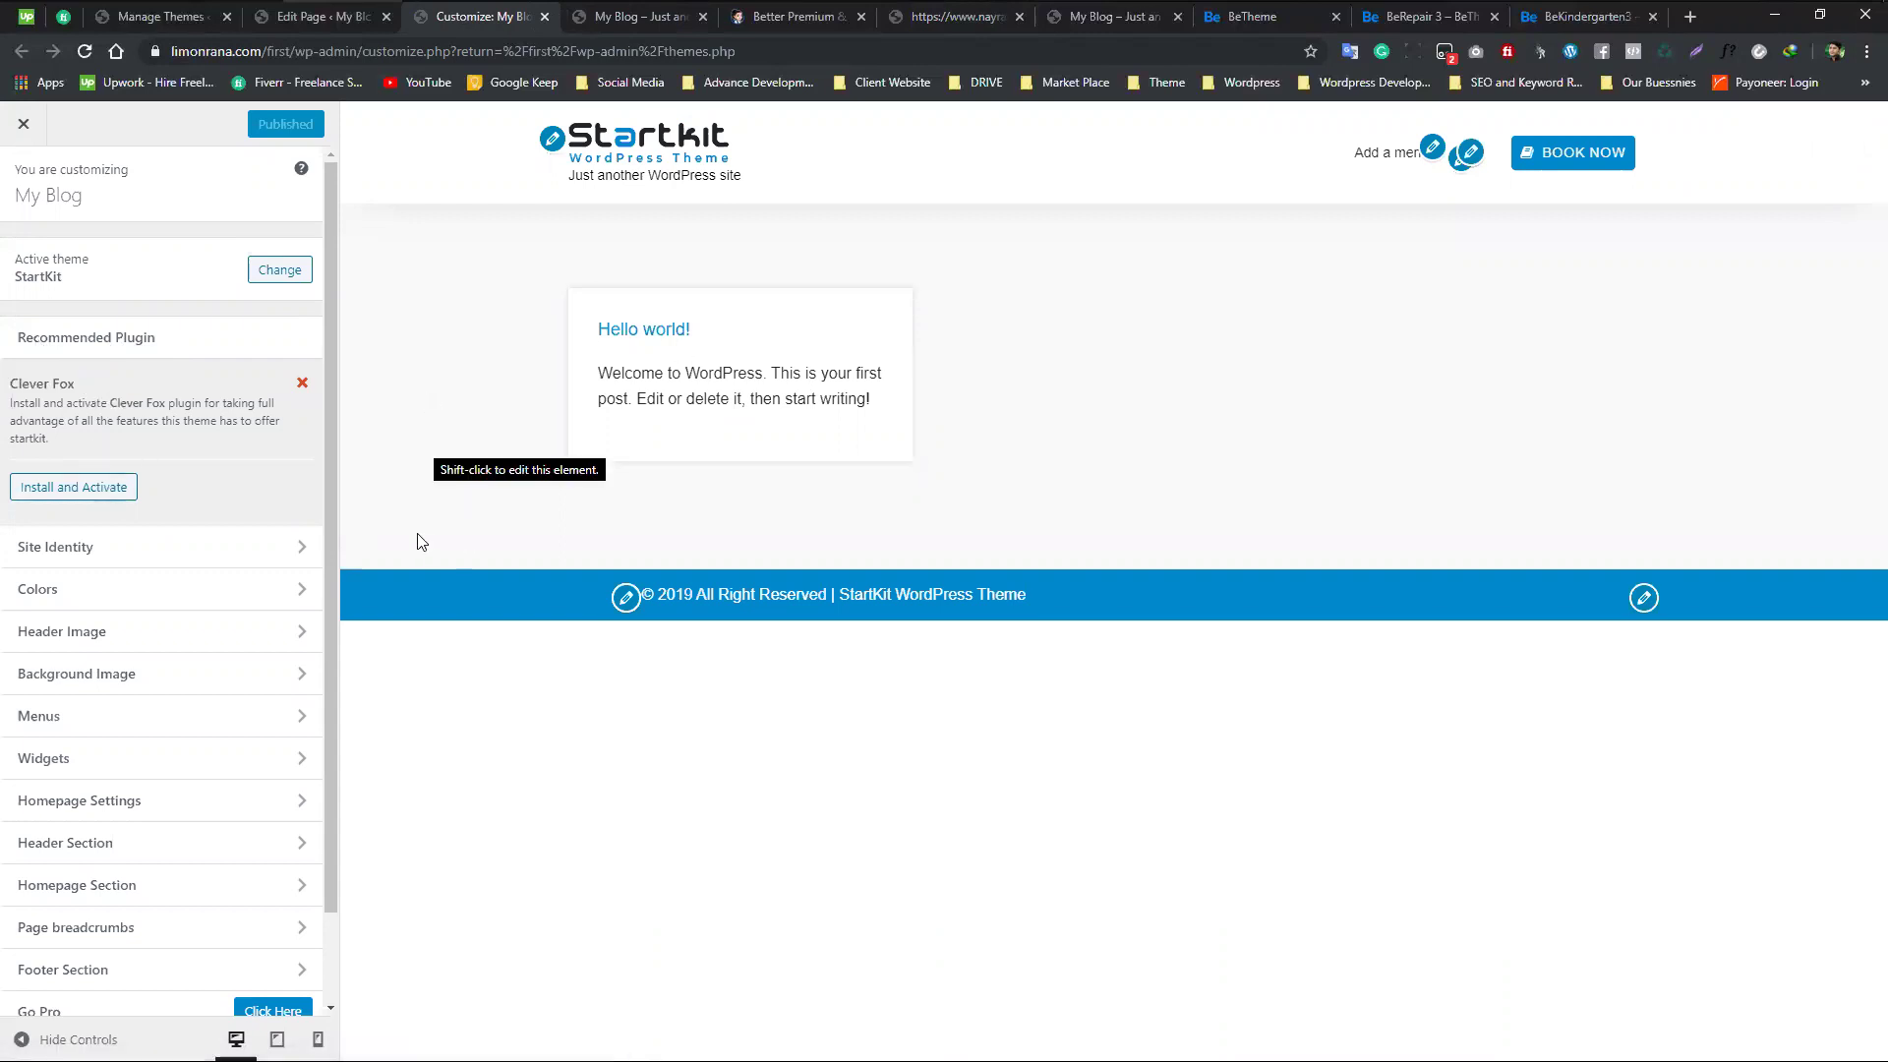
# - Place the StartKit demo tab beside the site preview's tab and review the demo's header slider and feature boxes
pyautogui.click(641, 24)
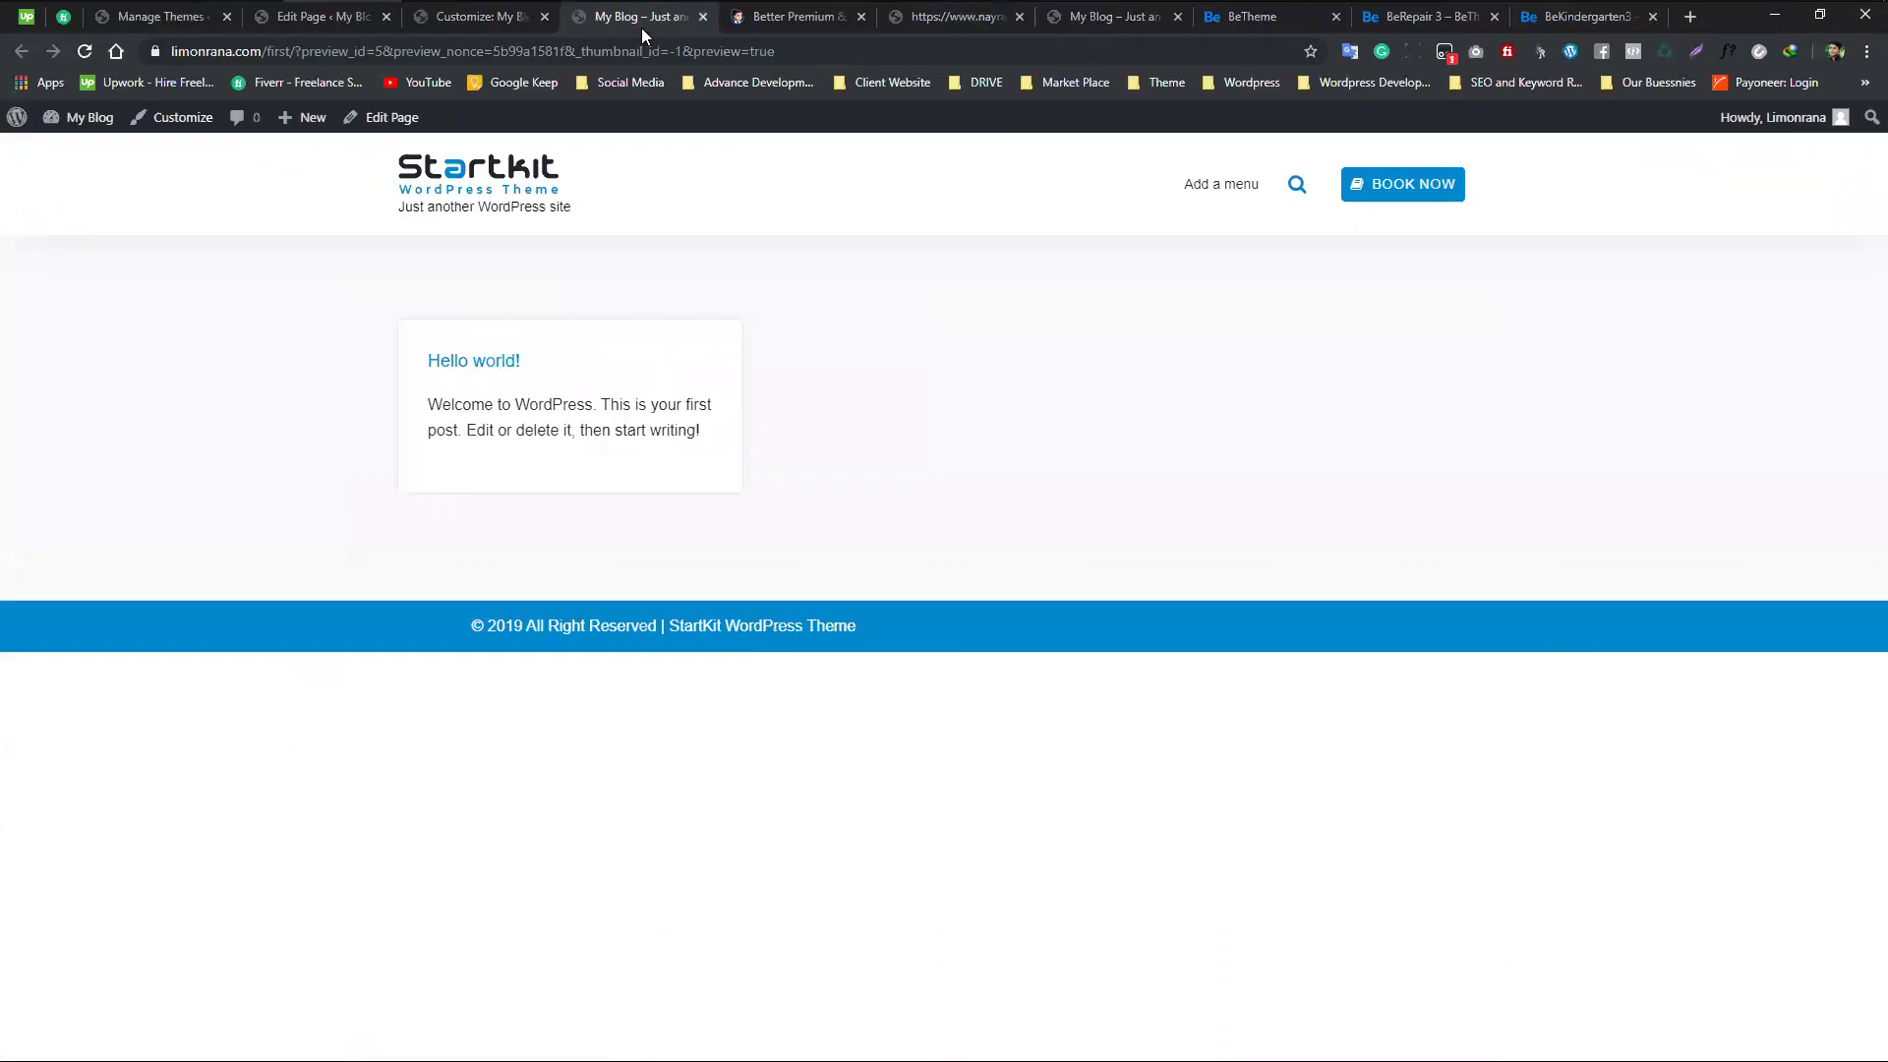
pyautogui.click(802, 22)
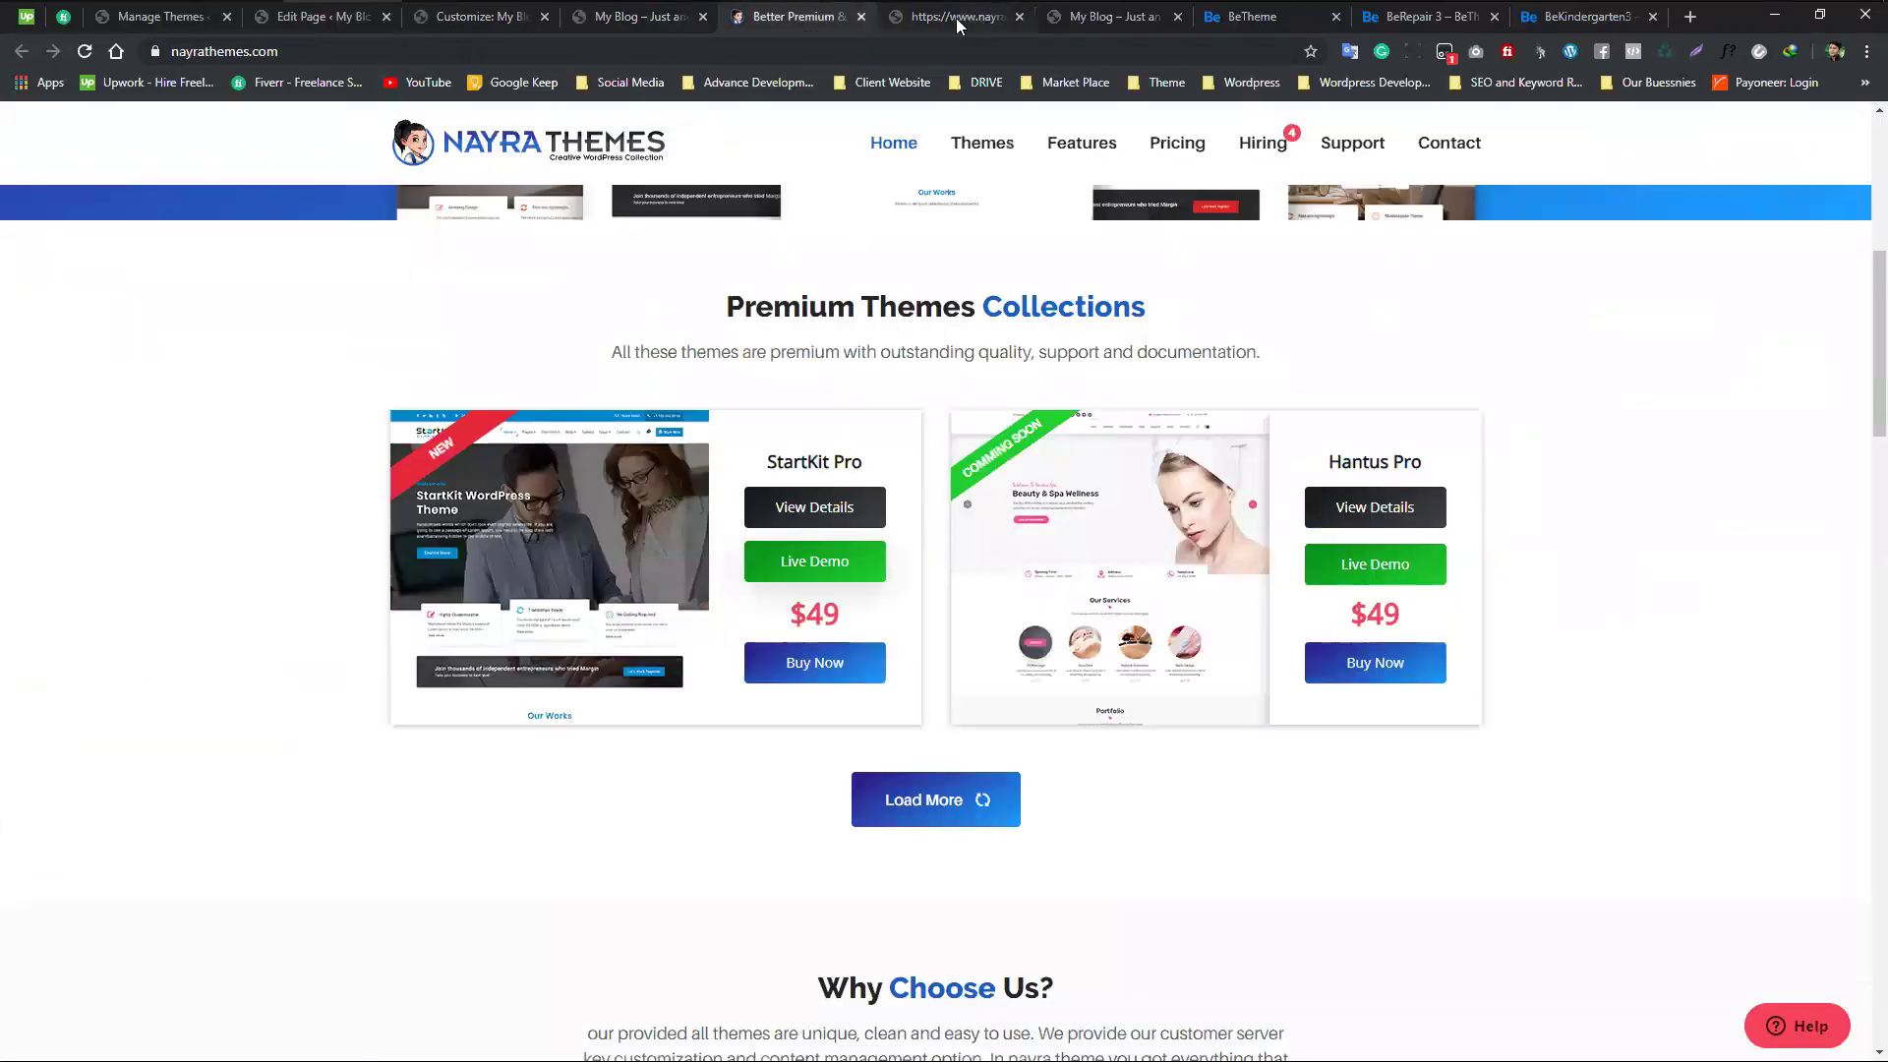
pyautogui.moveTo(949, 18); pyautogui.dragTo(799, 18)
pyautogui.scroll(12, 1060, 750)
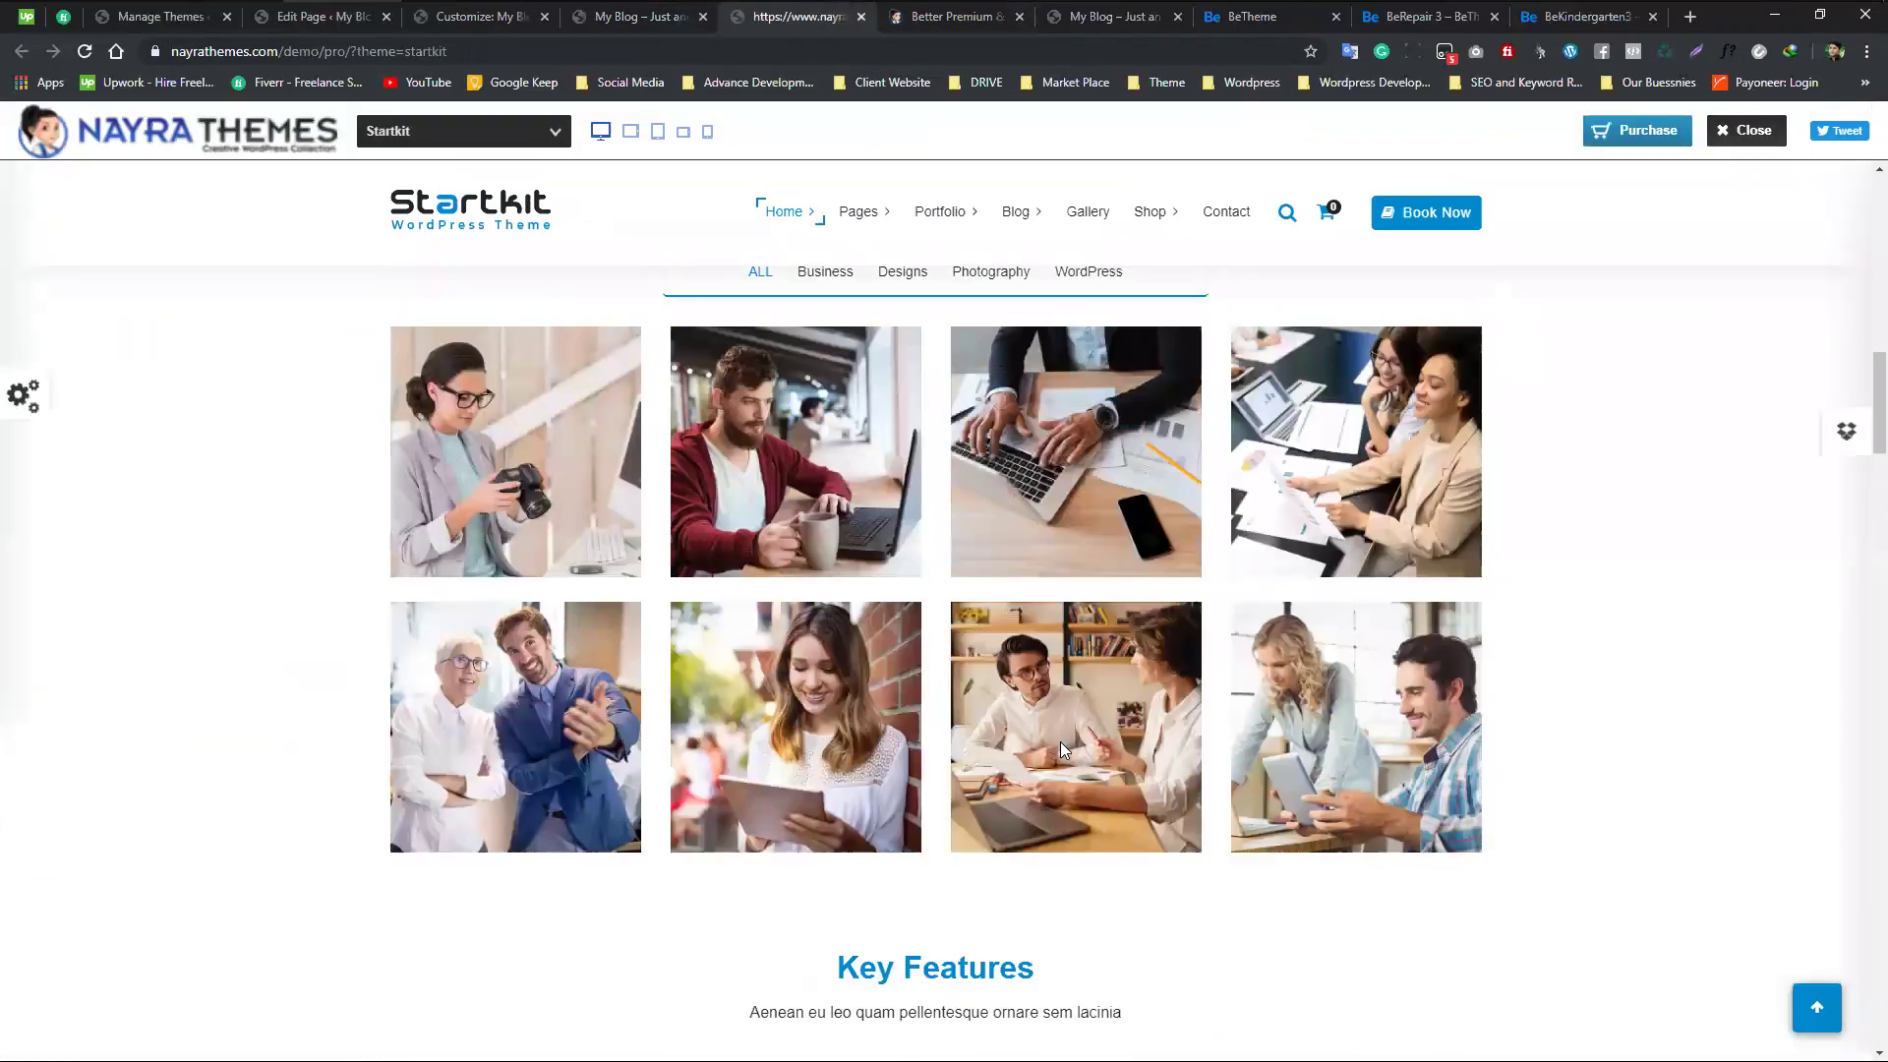
pyautogui.scroll(5, 901, 629)
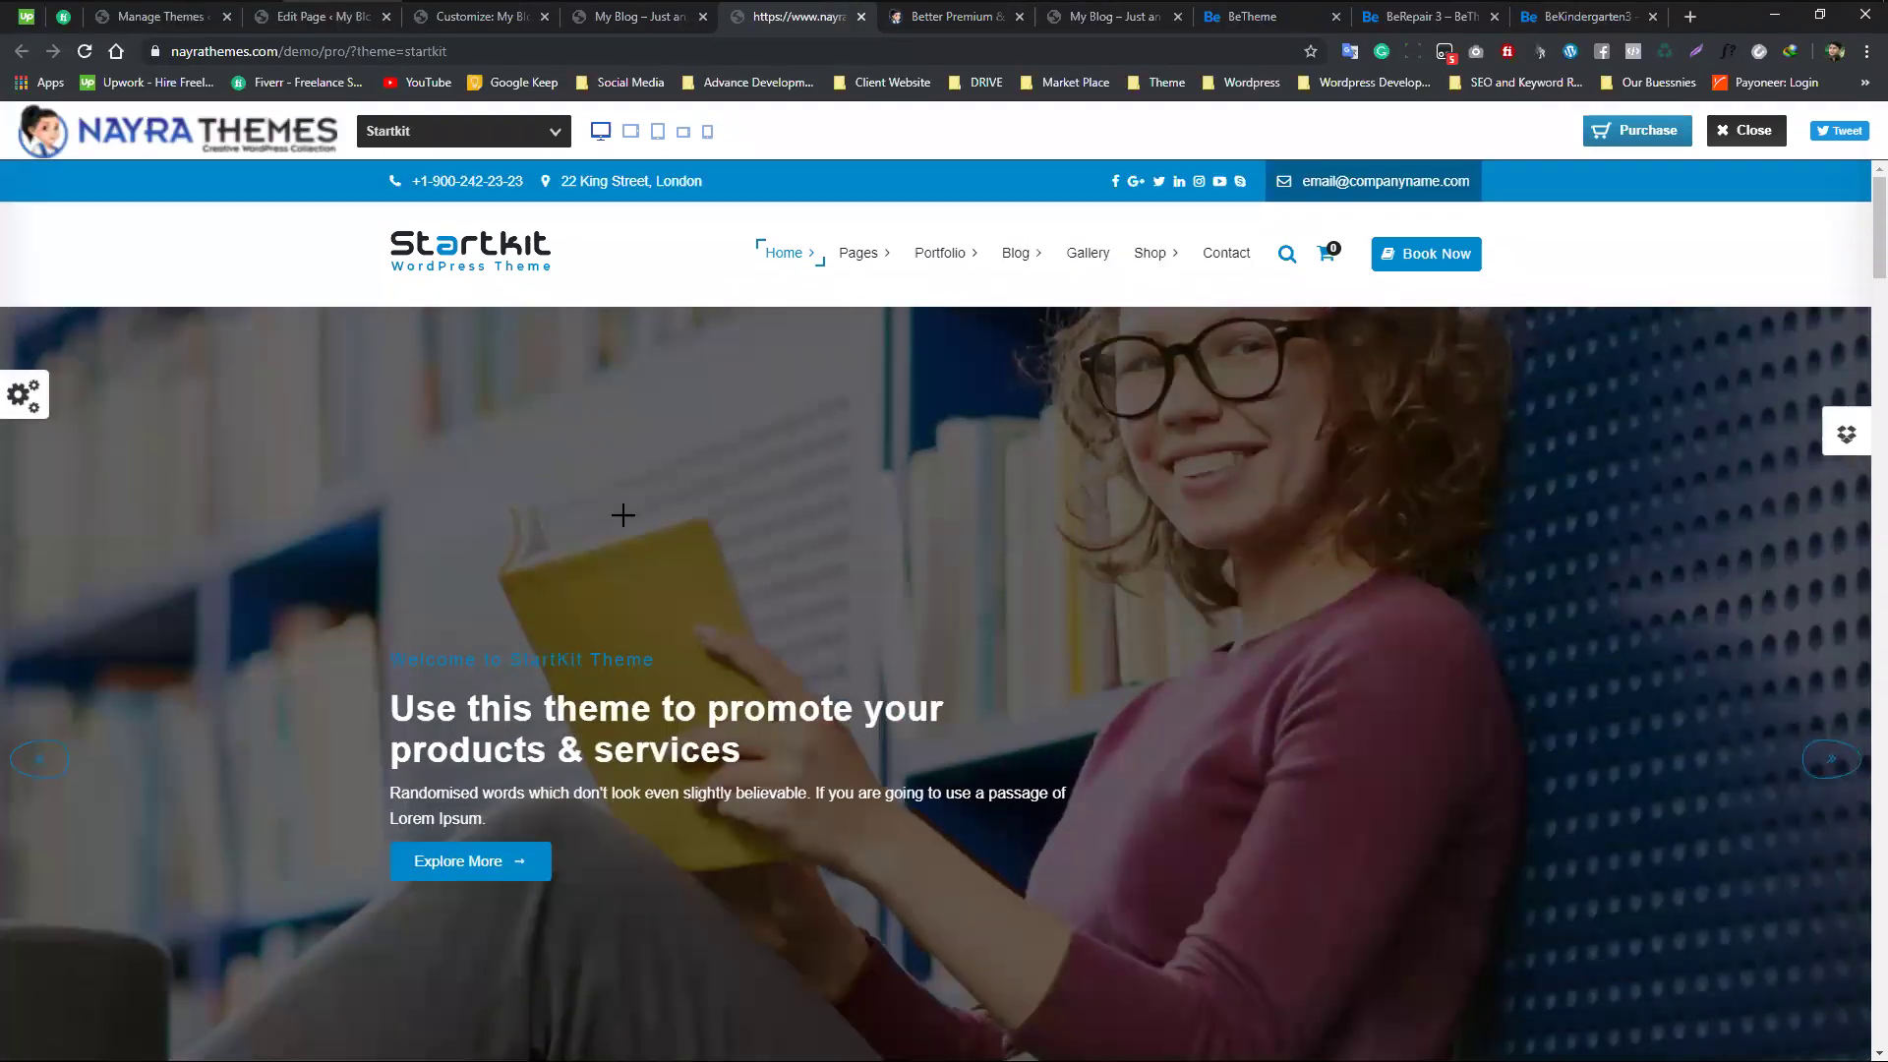
pyautogui.scroll(-6, 557, 598)
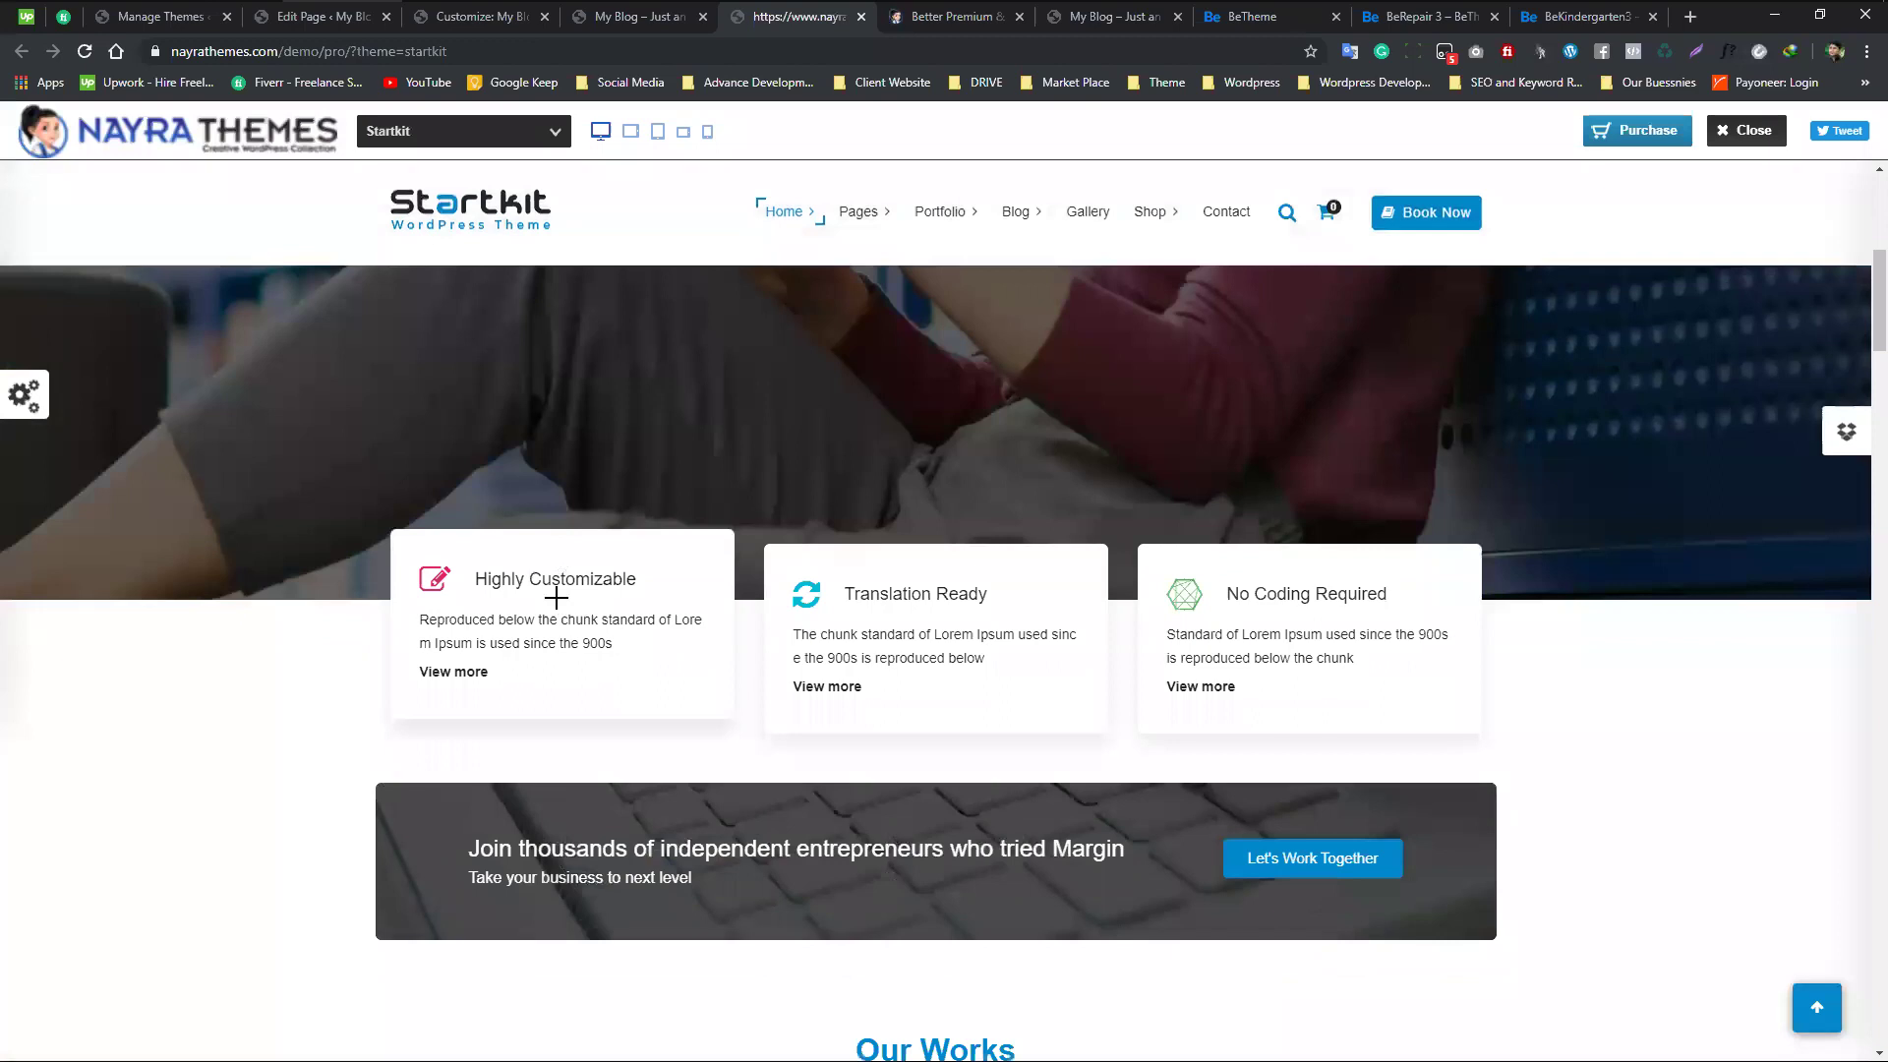
pyautogui.scroll(6, 557, 598)
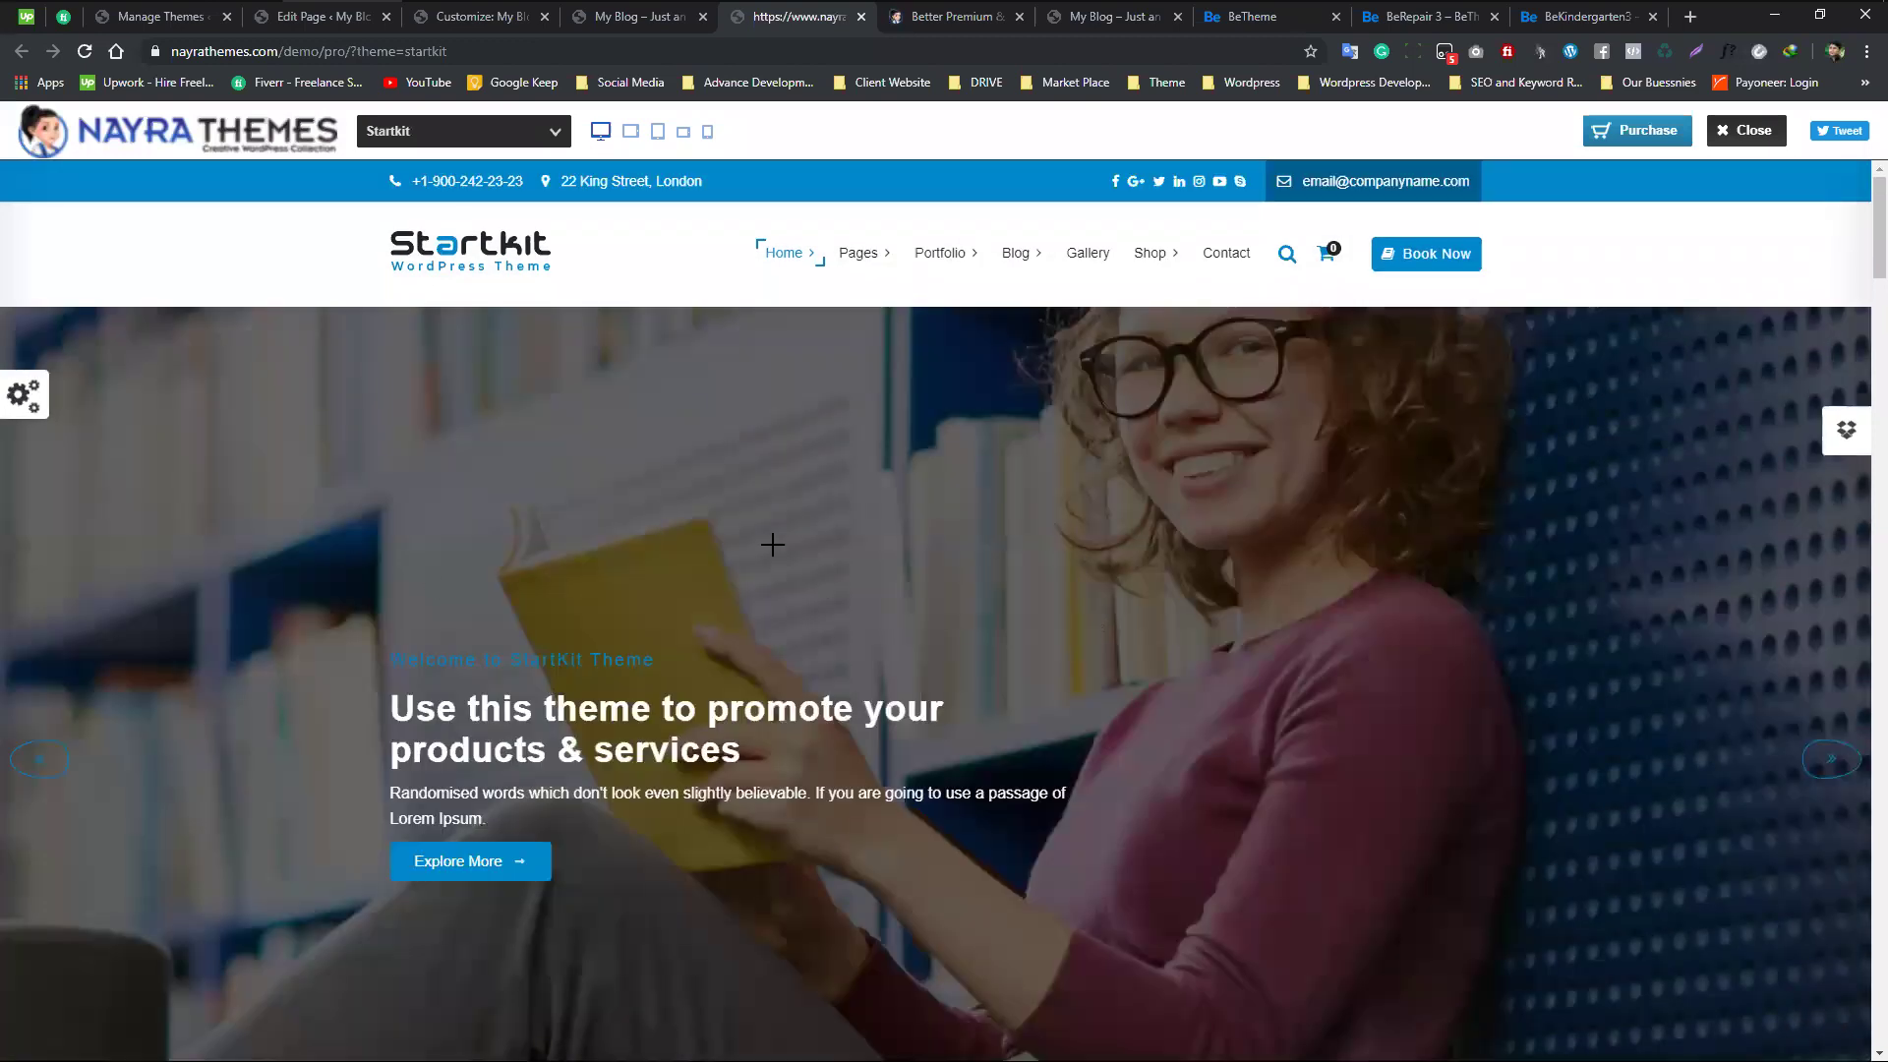
# - Look over the Customizer, the Home page editor's Appearance options, the Premium Themes Collections and the StartKit demo
pyautogui.click(474, 28)
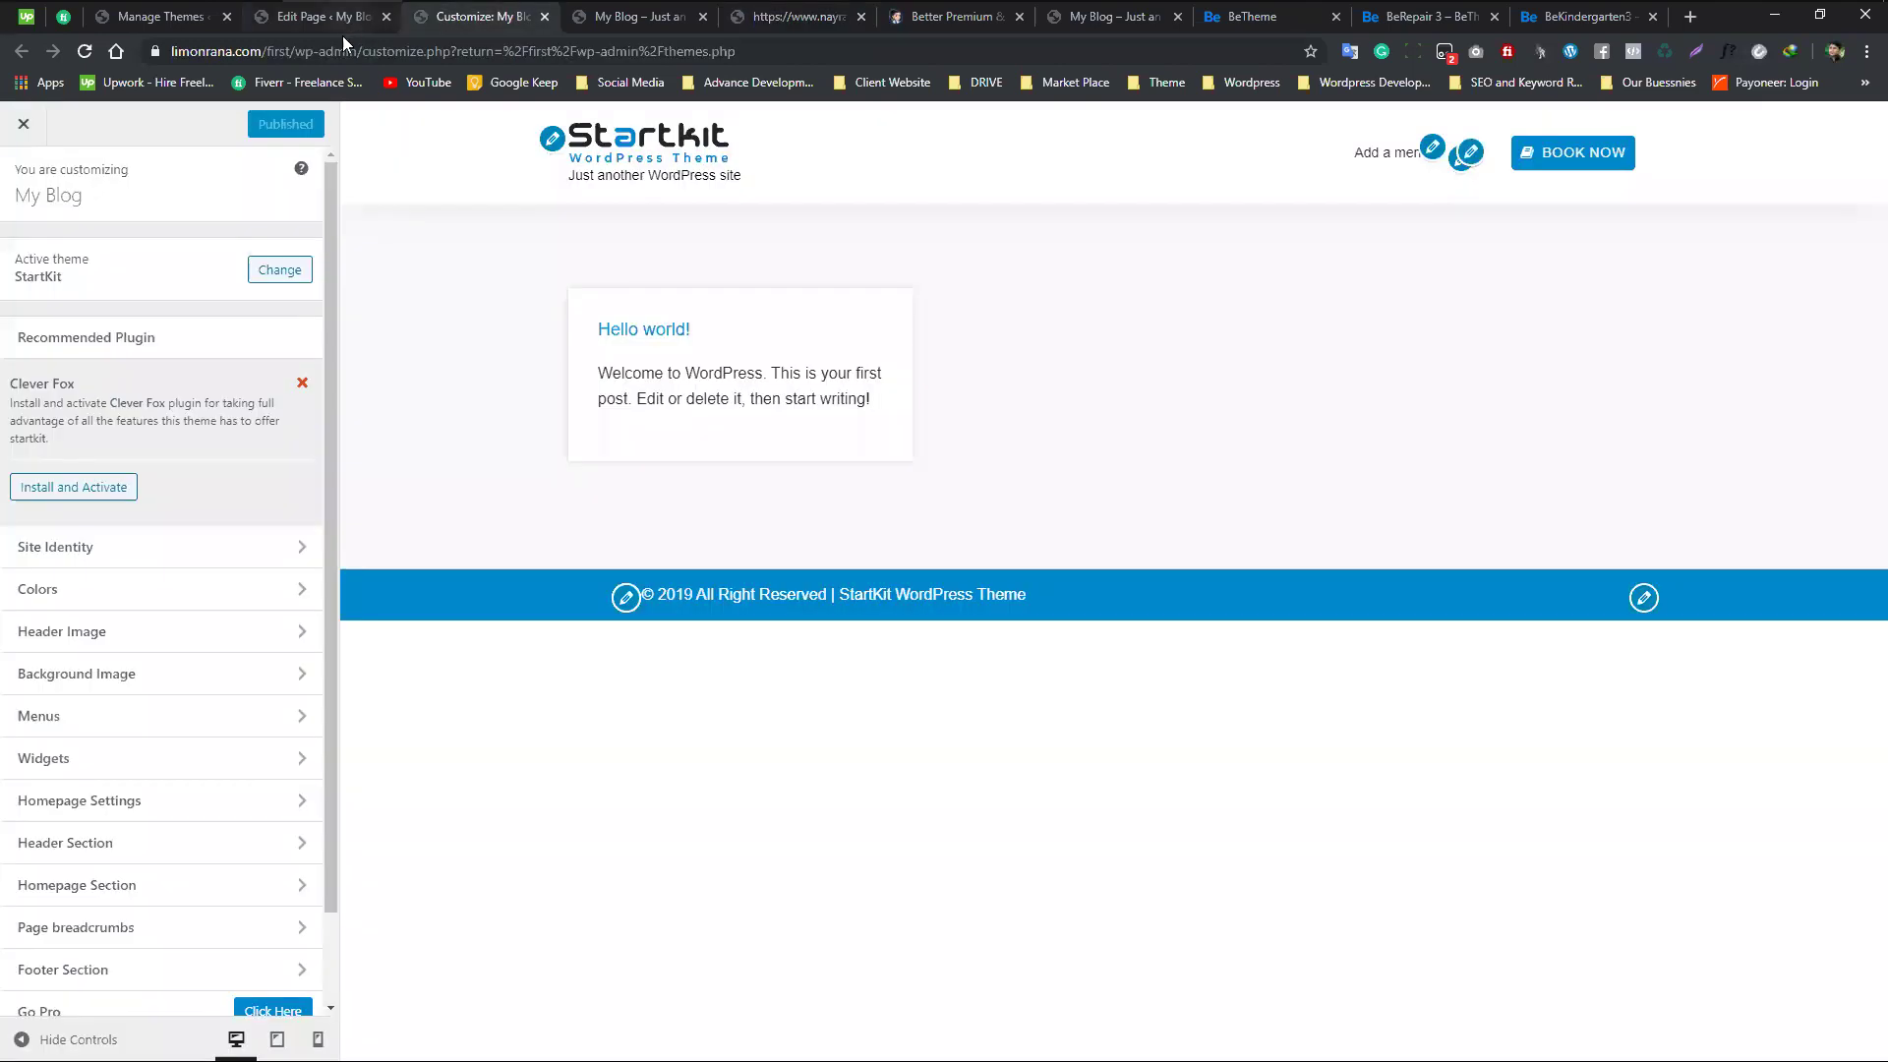
pyautogui.click(340, 27)
pyautogui.moveTo(128, 420)
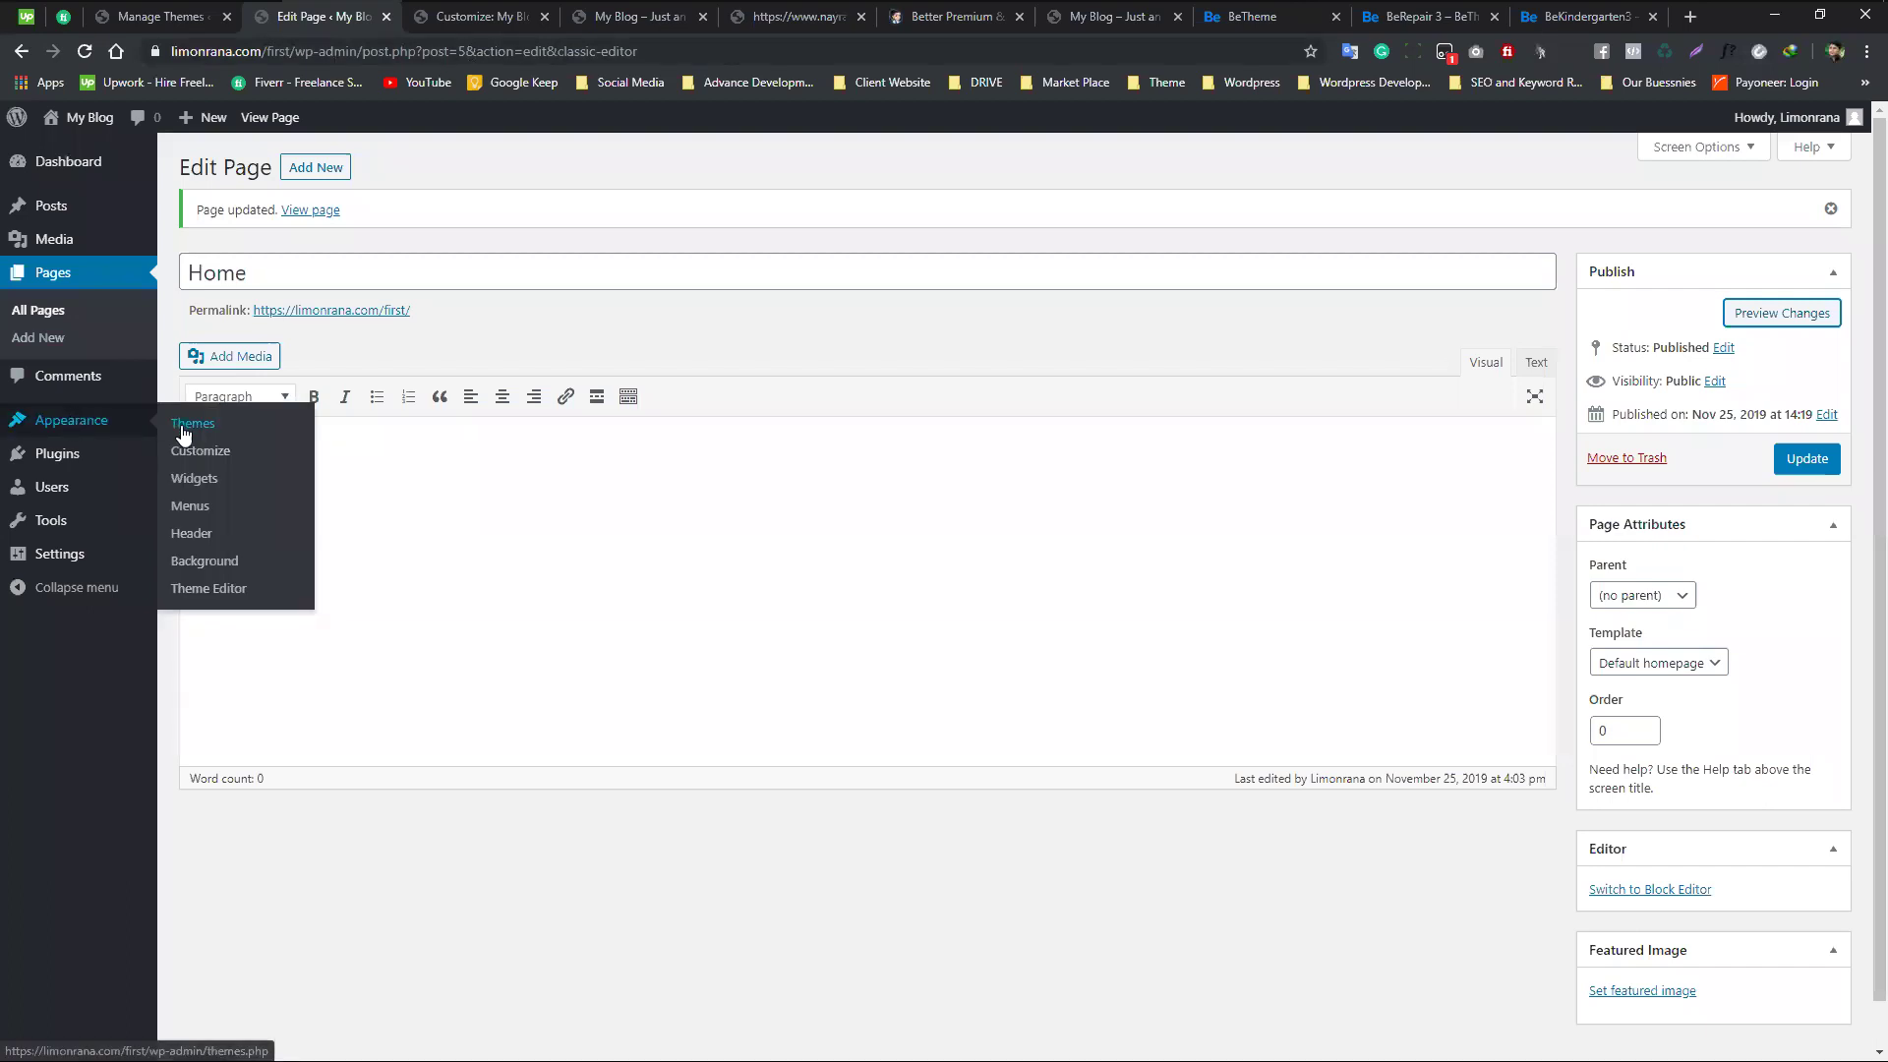
pyautogui.click(175, 14)
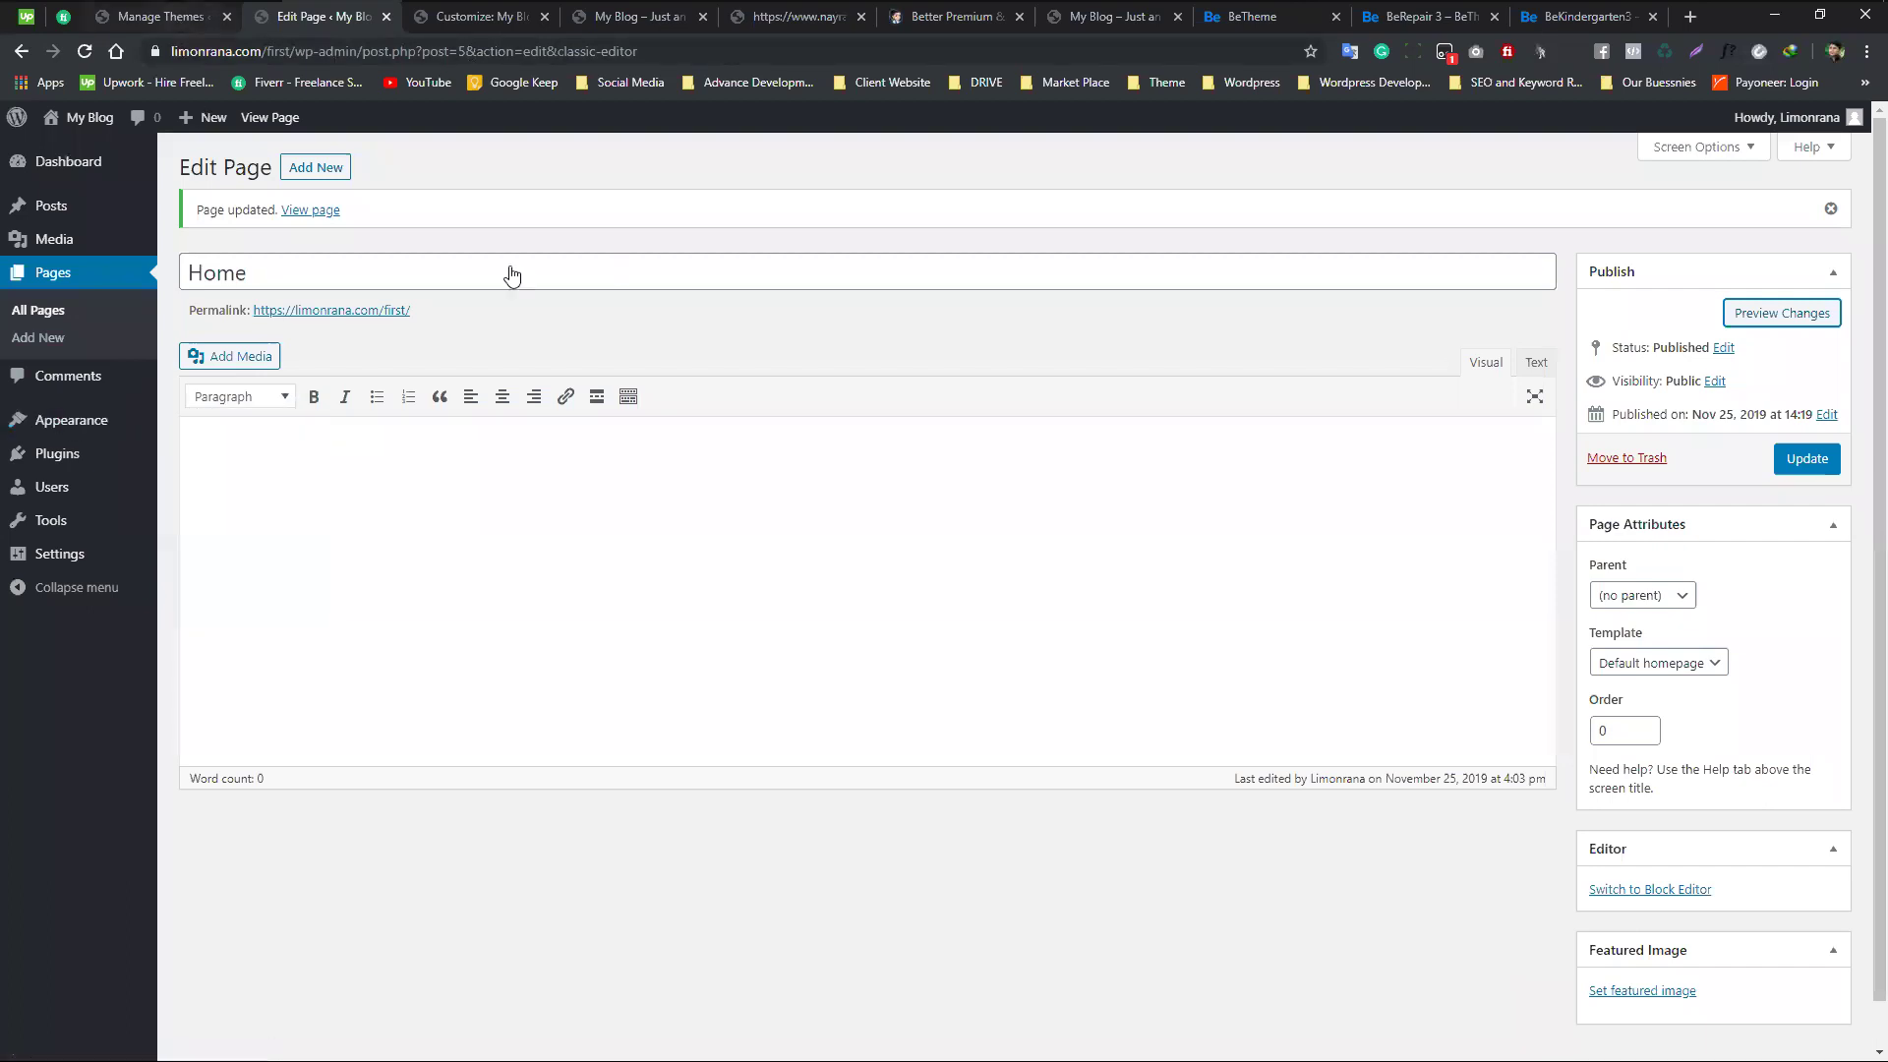
pyautogui.click(932, 20)
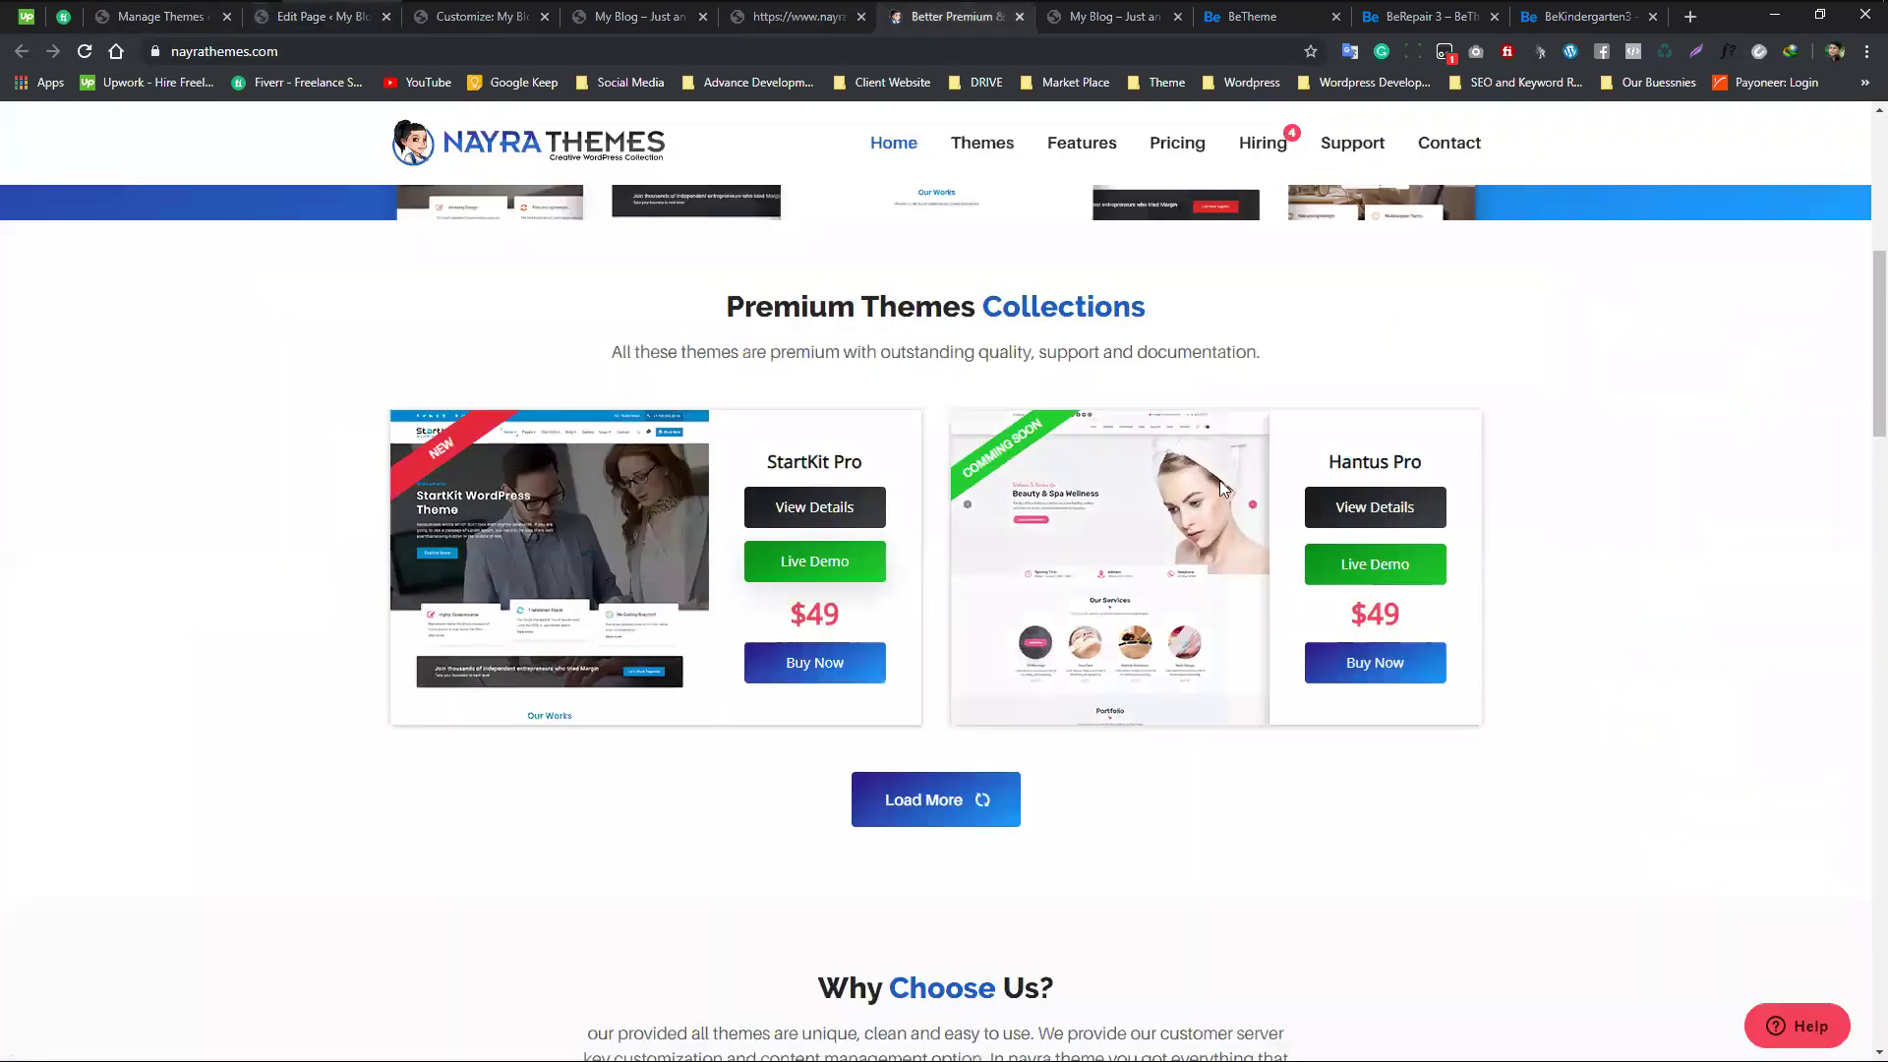
pyautogui.click(823, 23)
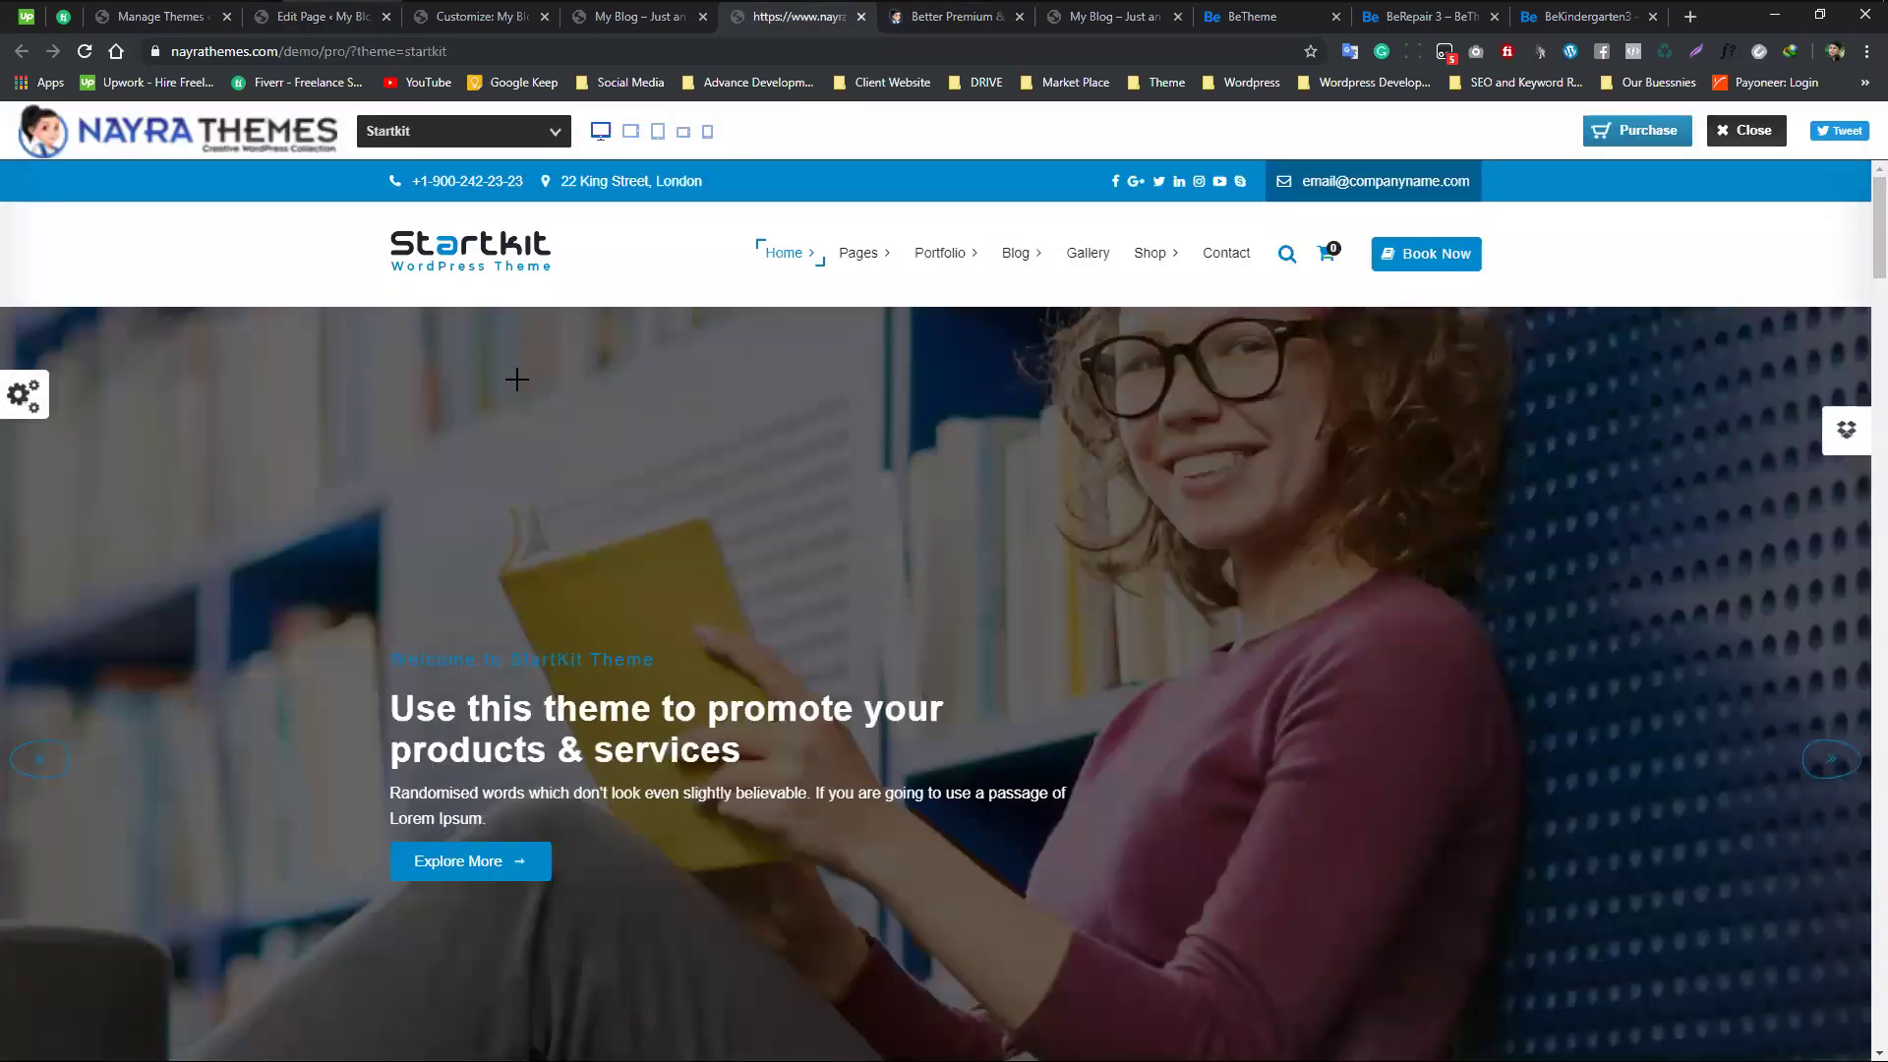
# - Compare the Customizer and the current site with the StartKit demo, and look over the Customizer's section list
pyautogui.click(470, 20)
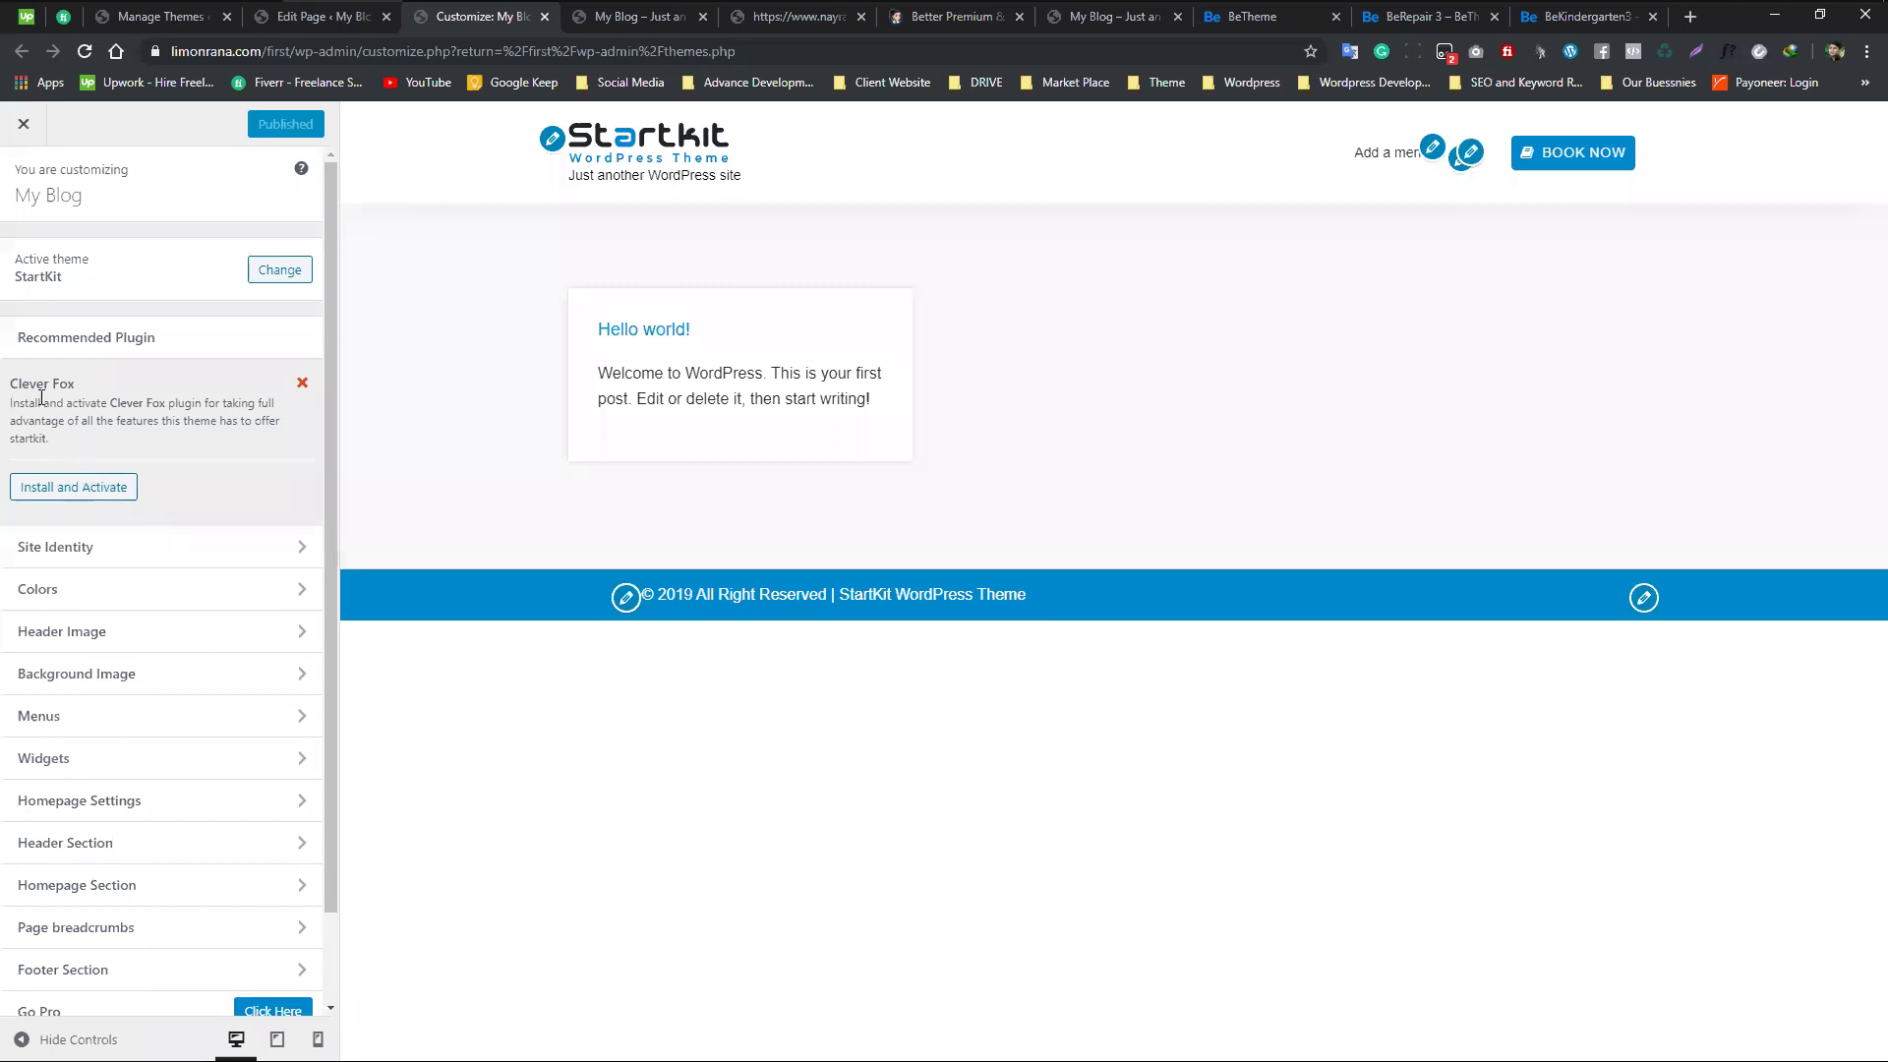
pyautogui.click(954, 22)
pyautogui.click(1124, 21)
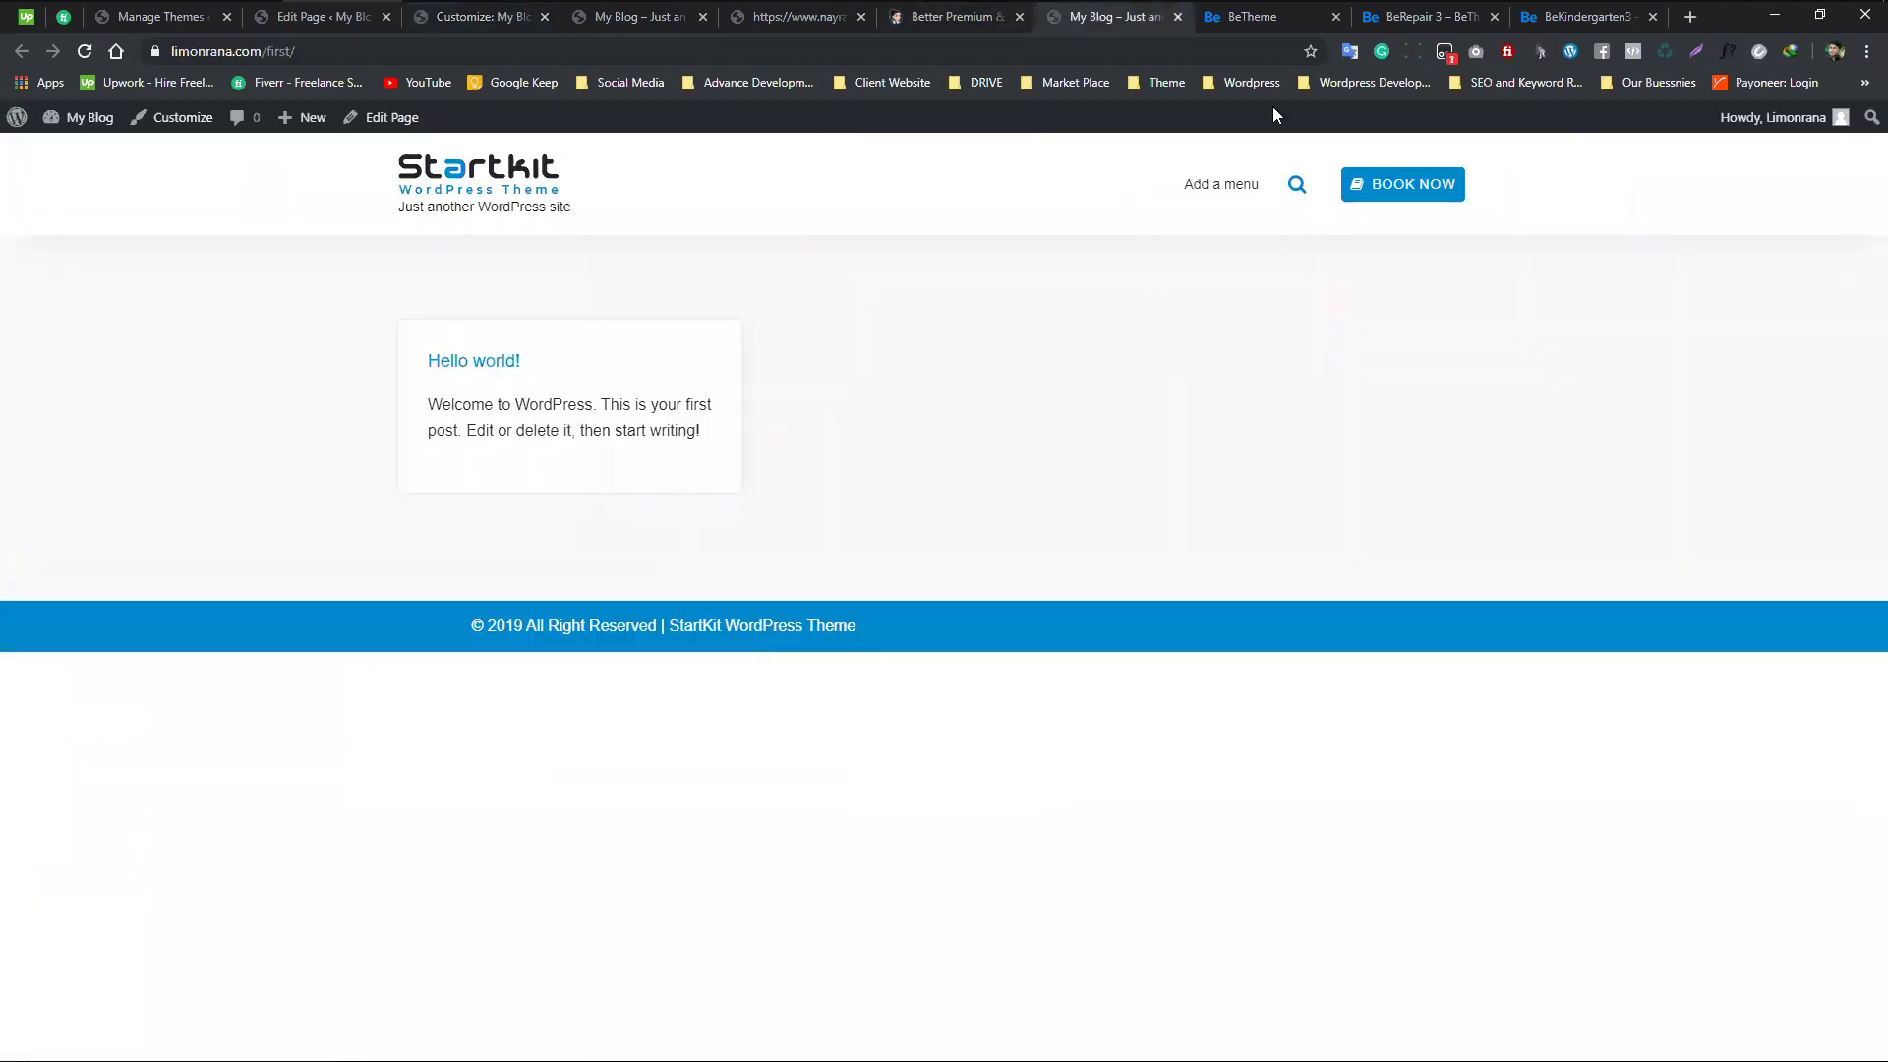
pyautogui.click(786, 24)
pyautogui.scroll(-5, 646, 652)
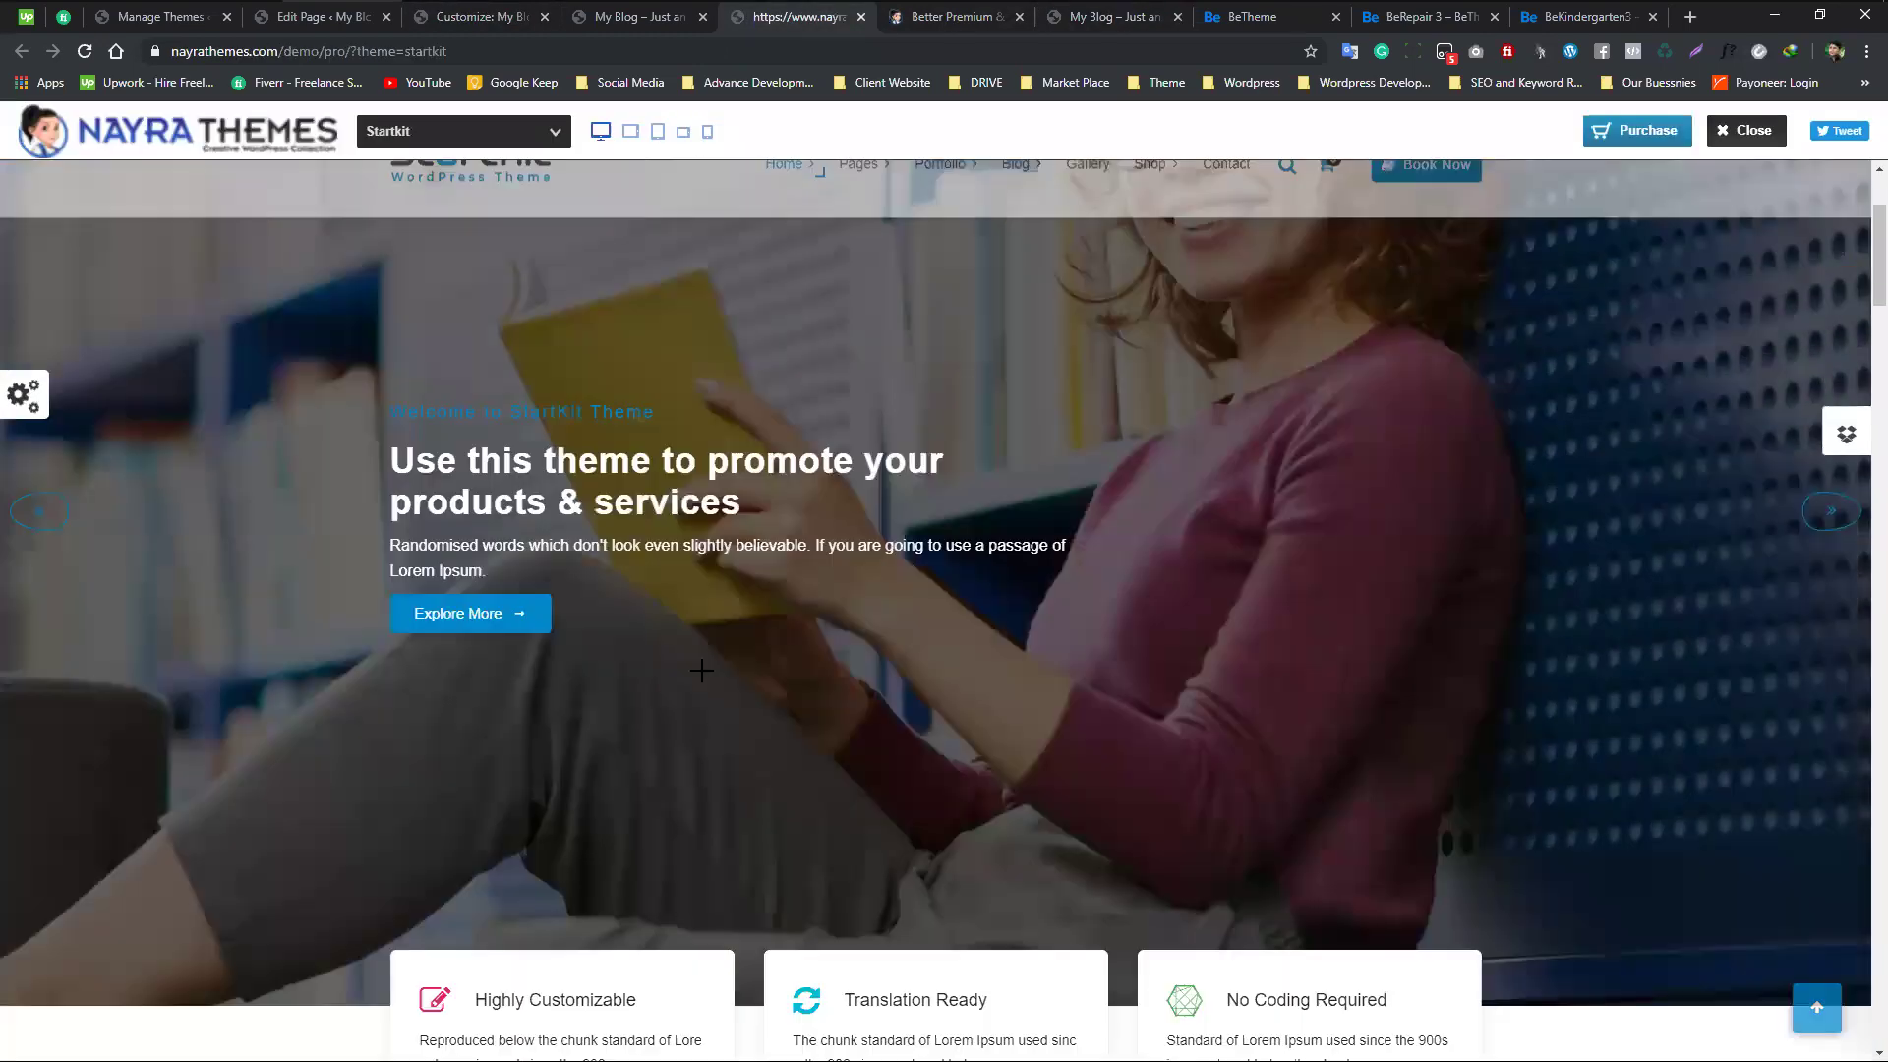
pyautogui.click(480, 17)
pyautogui.scroll(-1, 127, 590)
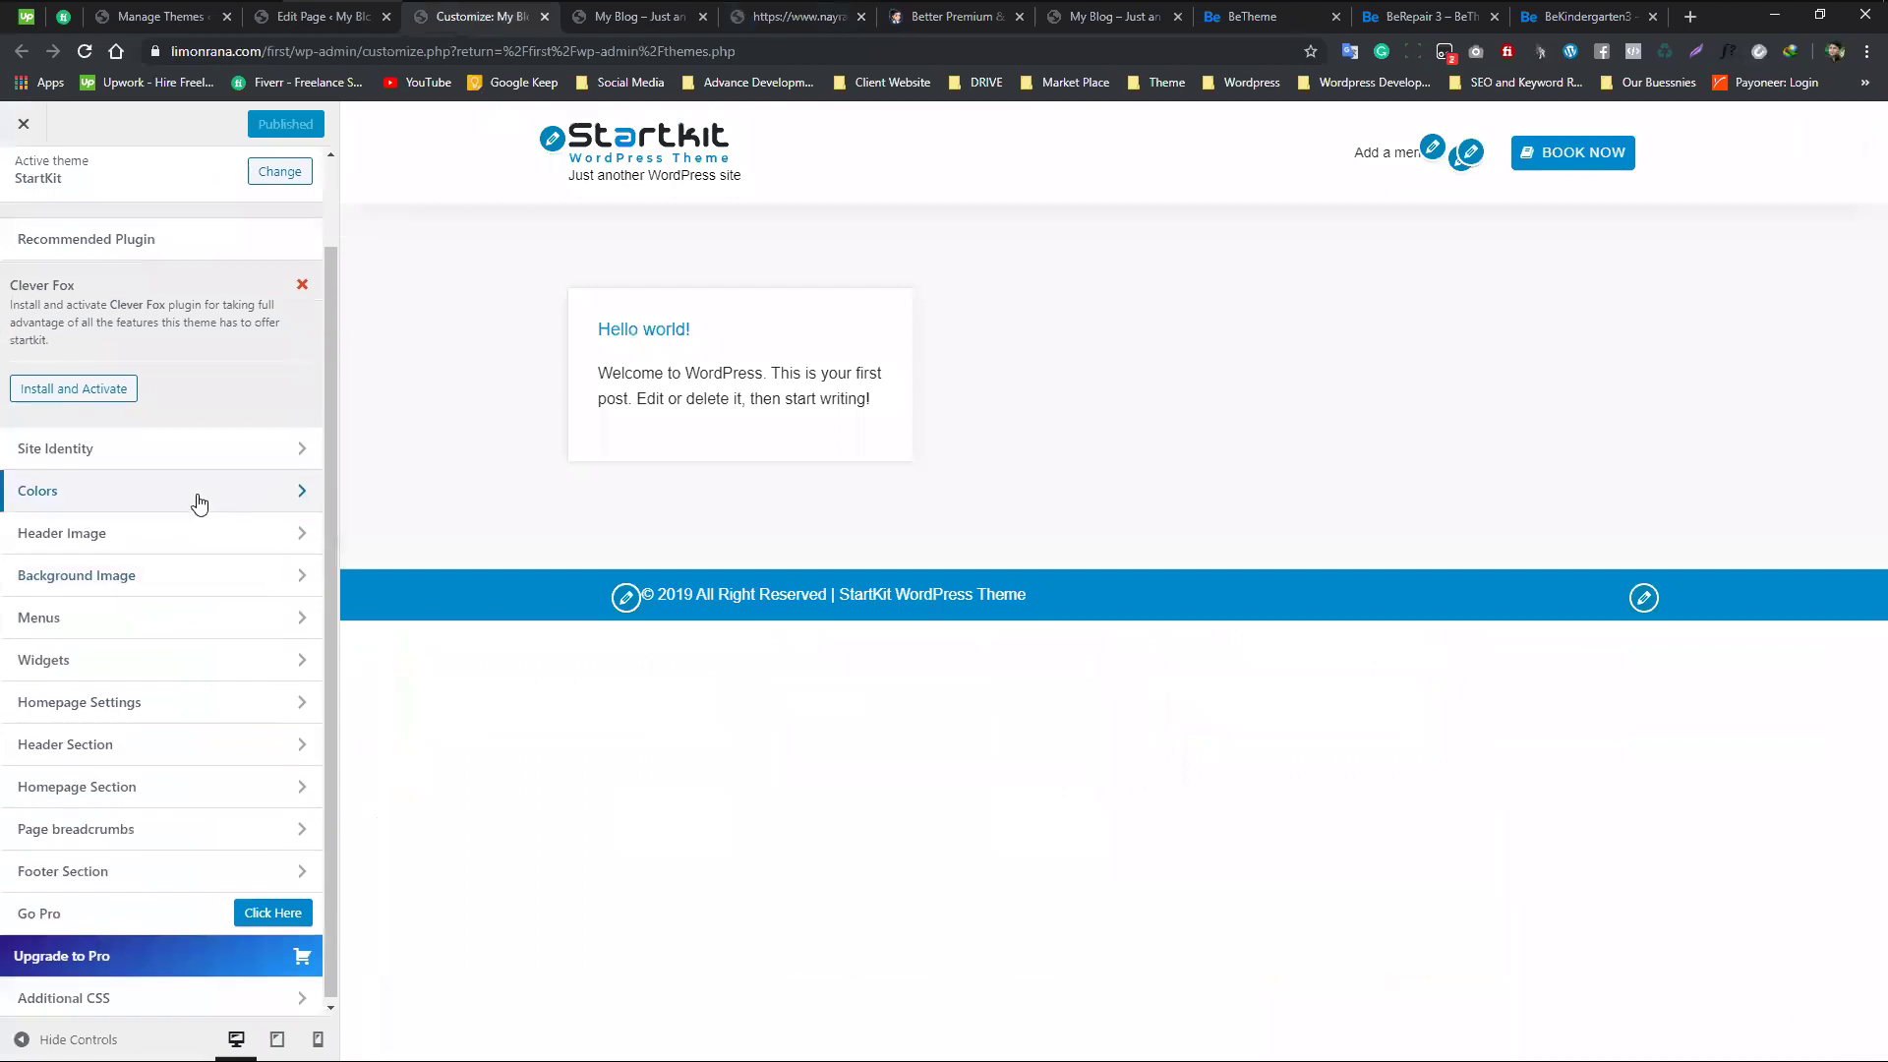
# - Change the site title to Start Kit in the Site Identity settings and publish the change
pyautogui.click(241, 457)
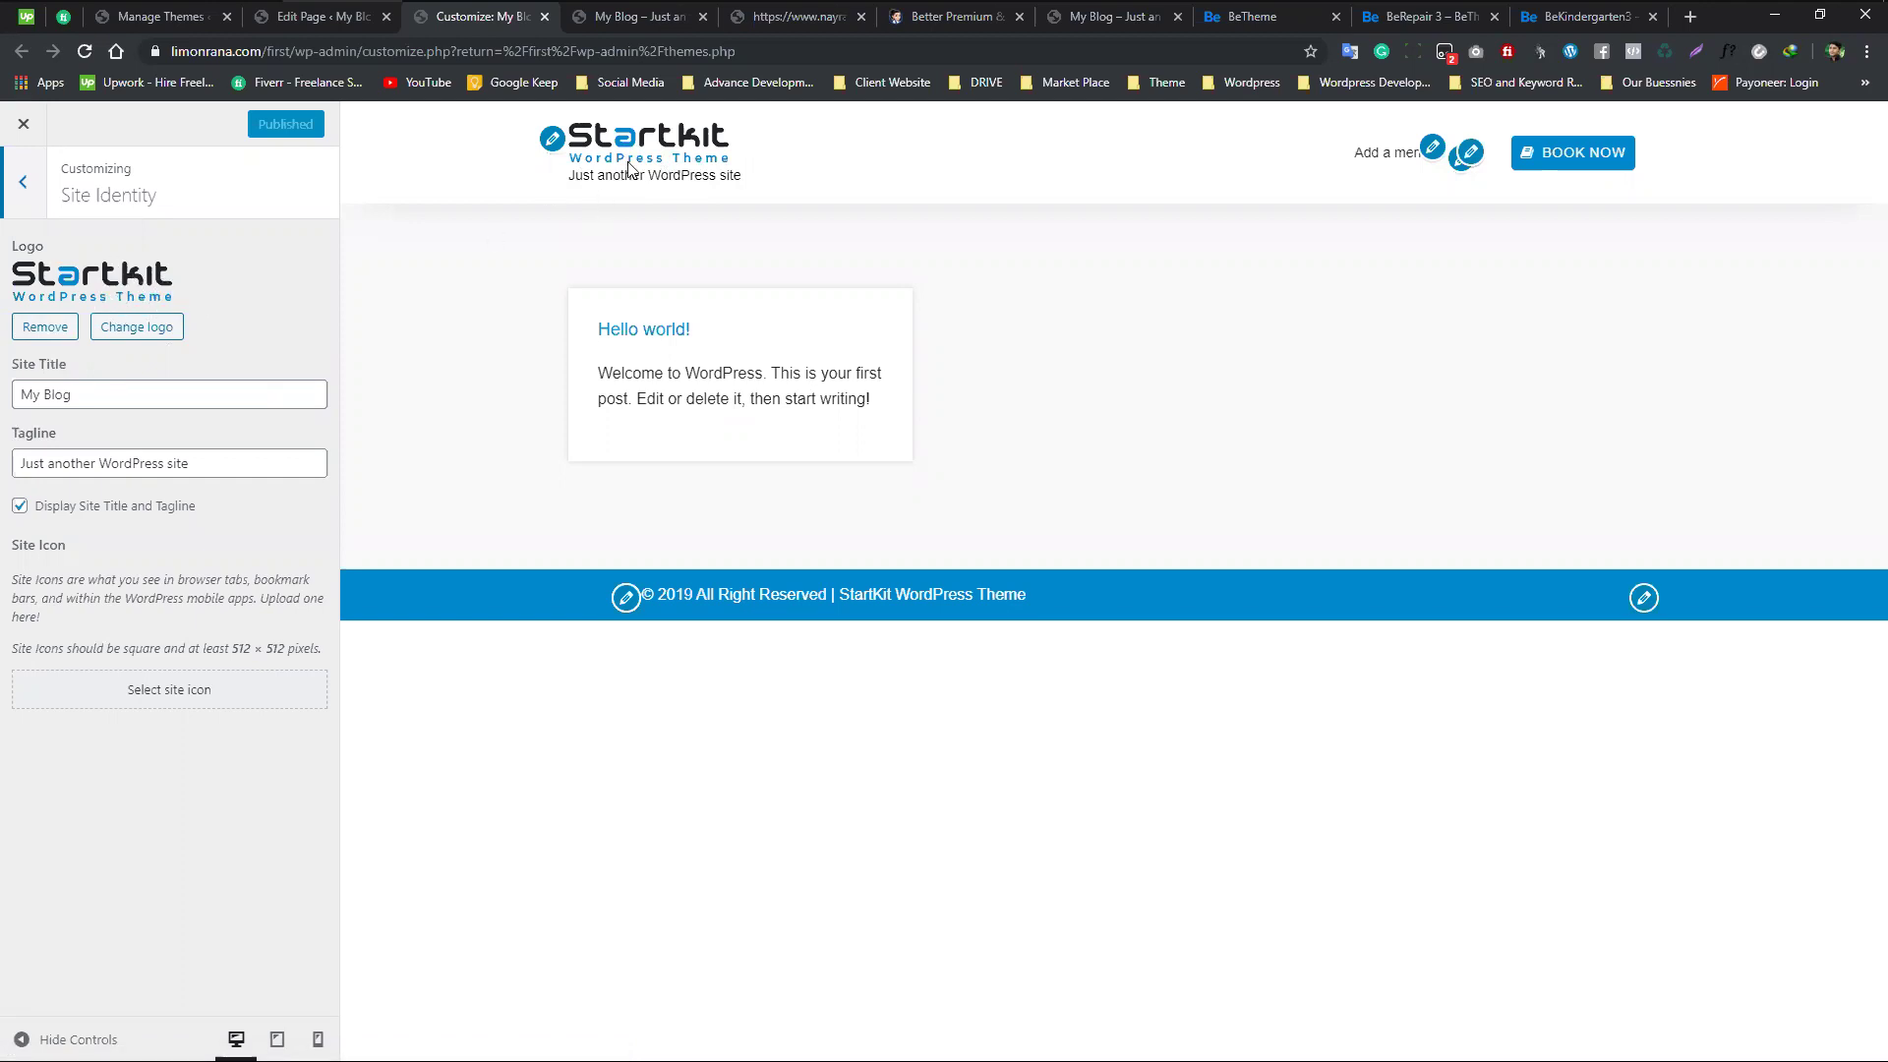
pyautogui.click(118, 396)
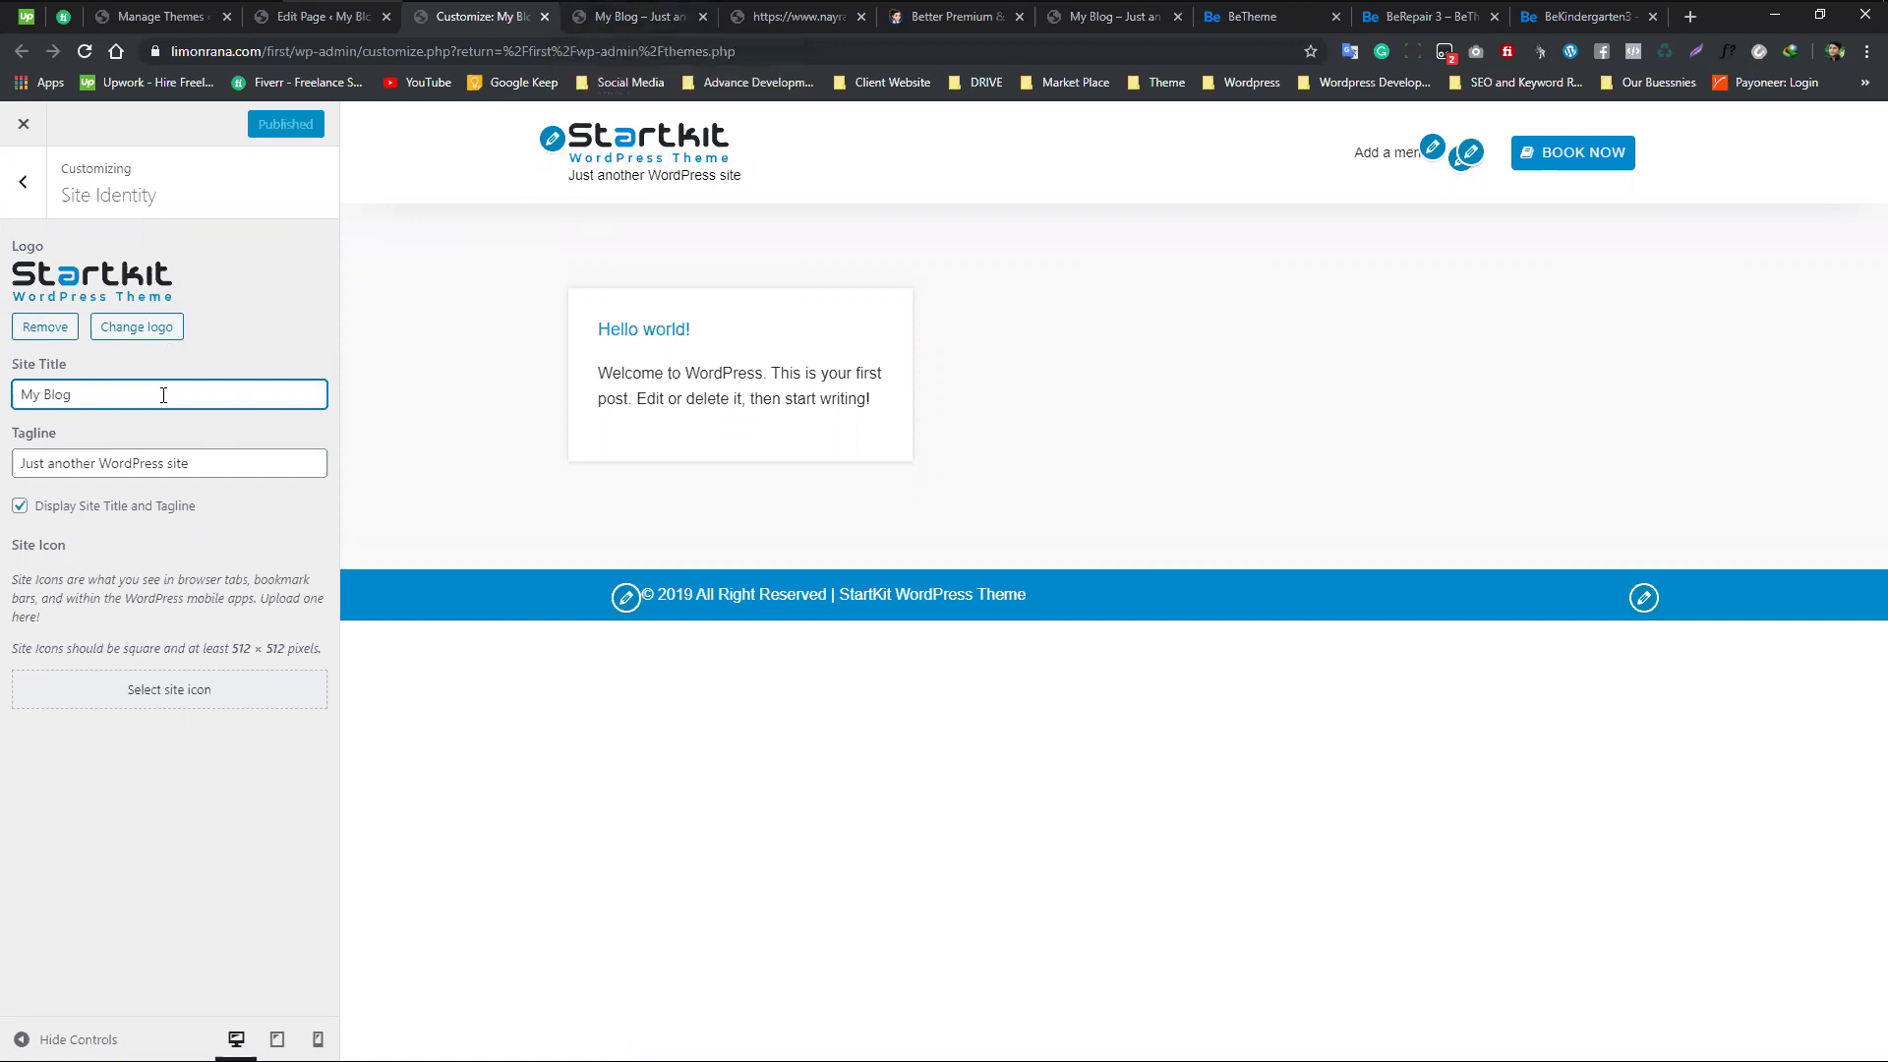
pyautogui.press('BackSpace')
pyautogui.press('BackSpace')
pyautogui.press('BackSpace')
pyautogui.press('BackSpace')
pyautogui.press('BackSpace')
pyautogui.press('BackSpace')
pyautogui.press('BackSpace')
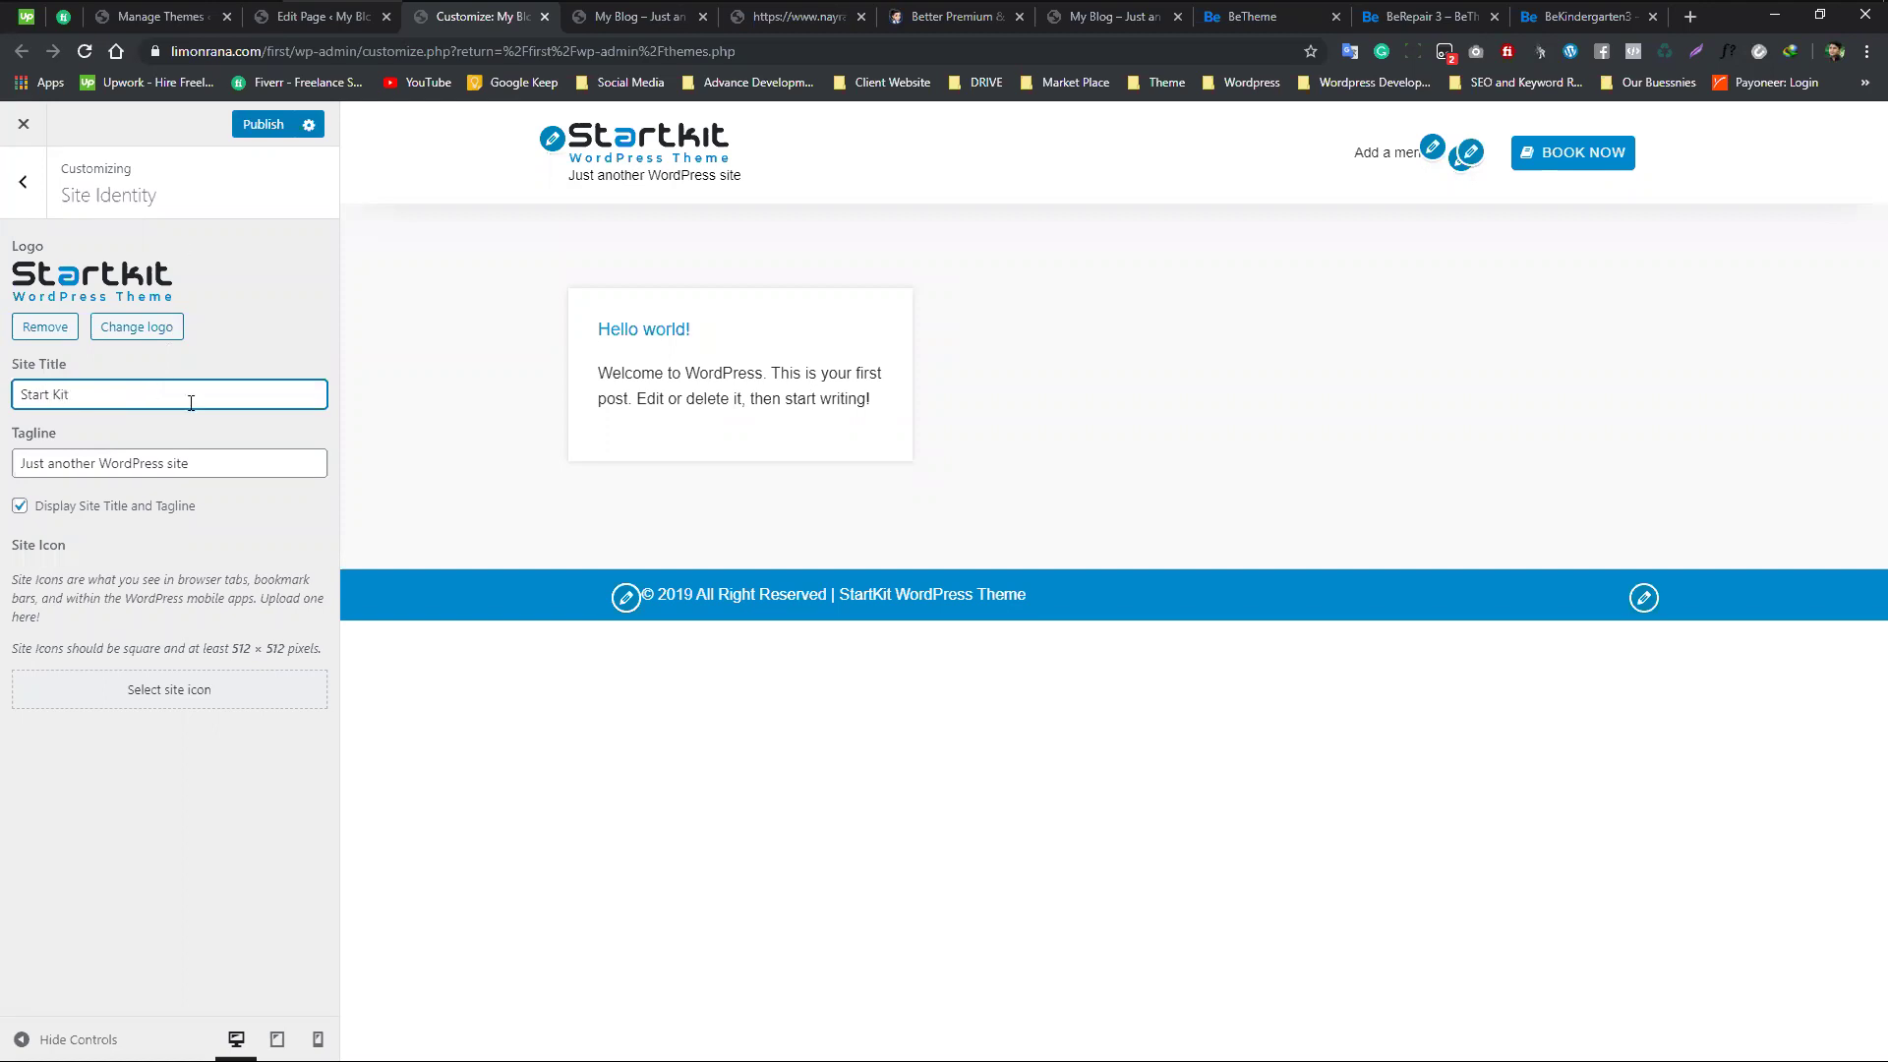
pyautogui.click(191, 467)
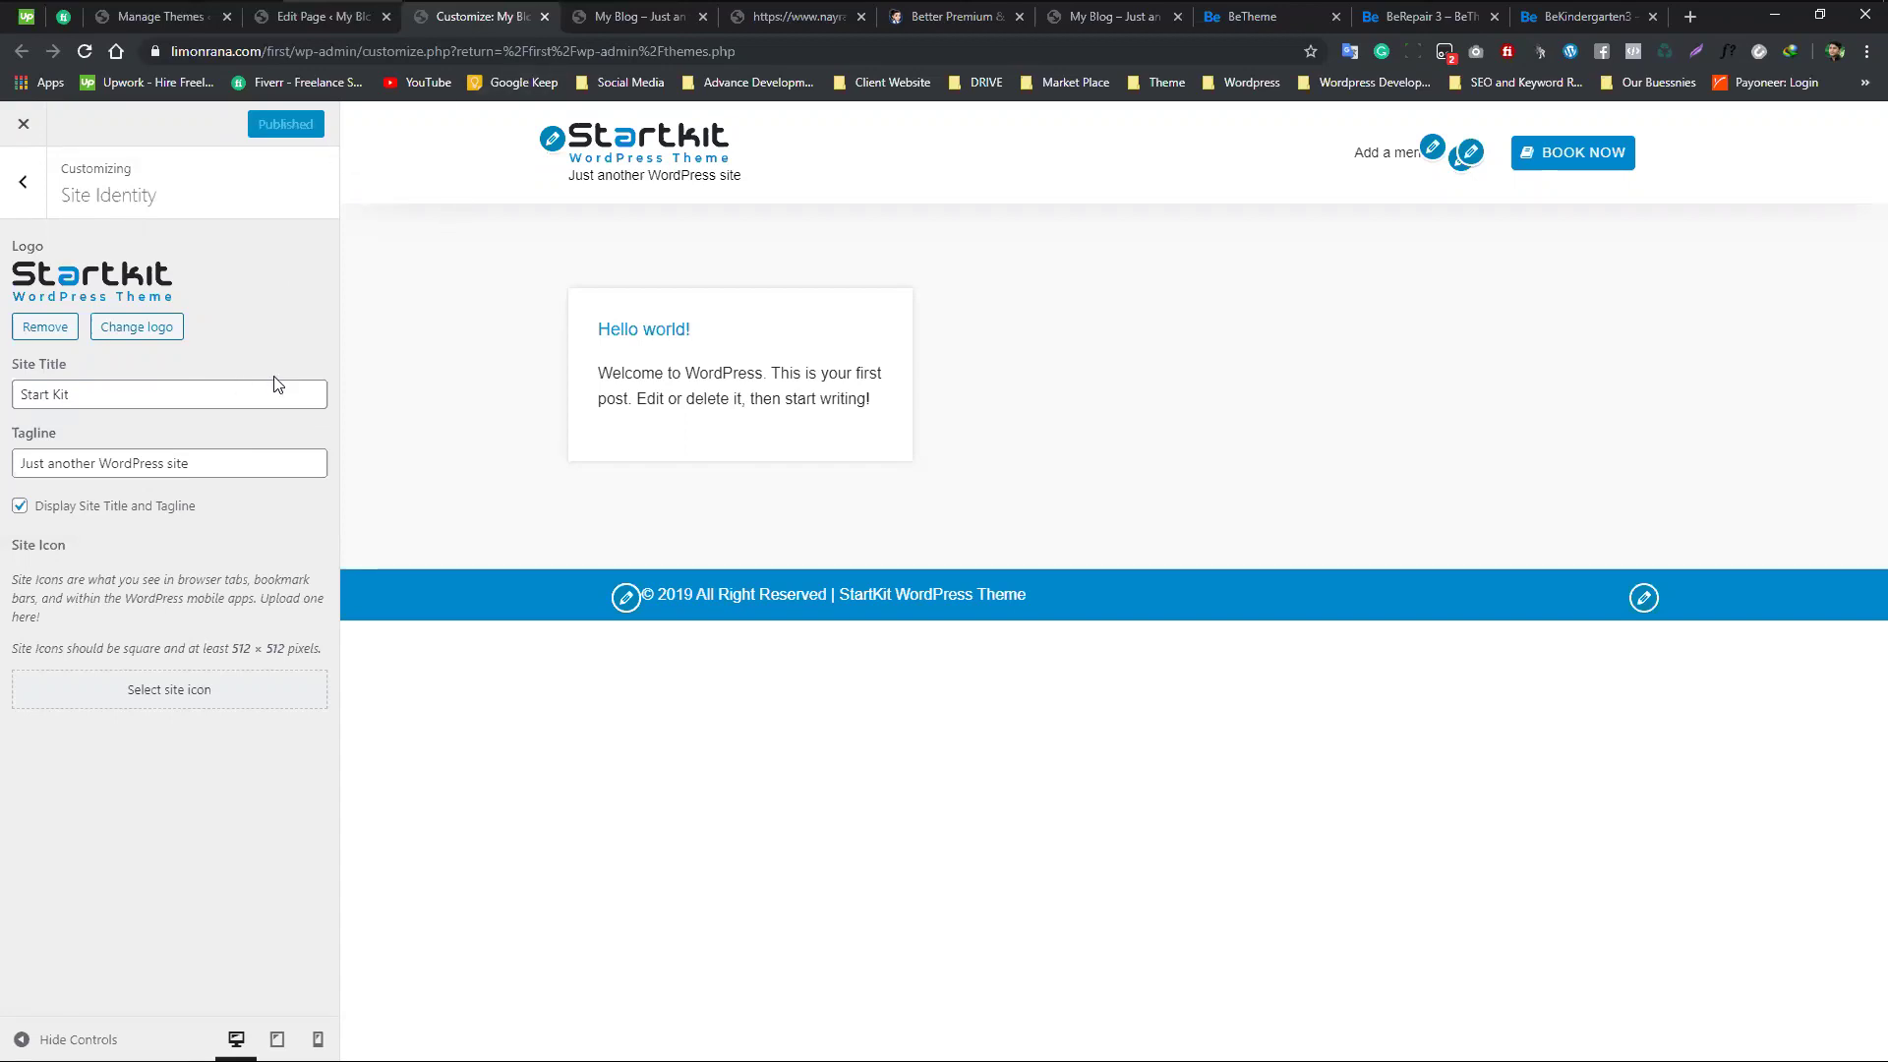
# - Replace the site's tagline with "Our First Site" and publish the change
pyautogui.tripleClick(114, 461)
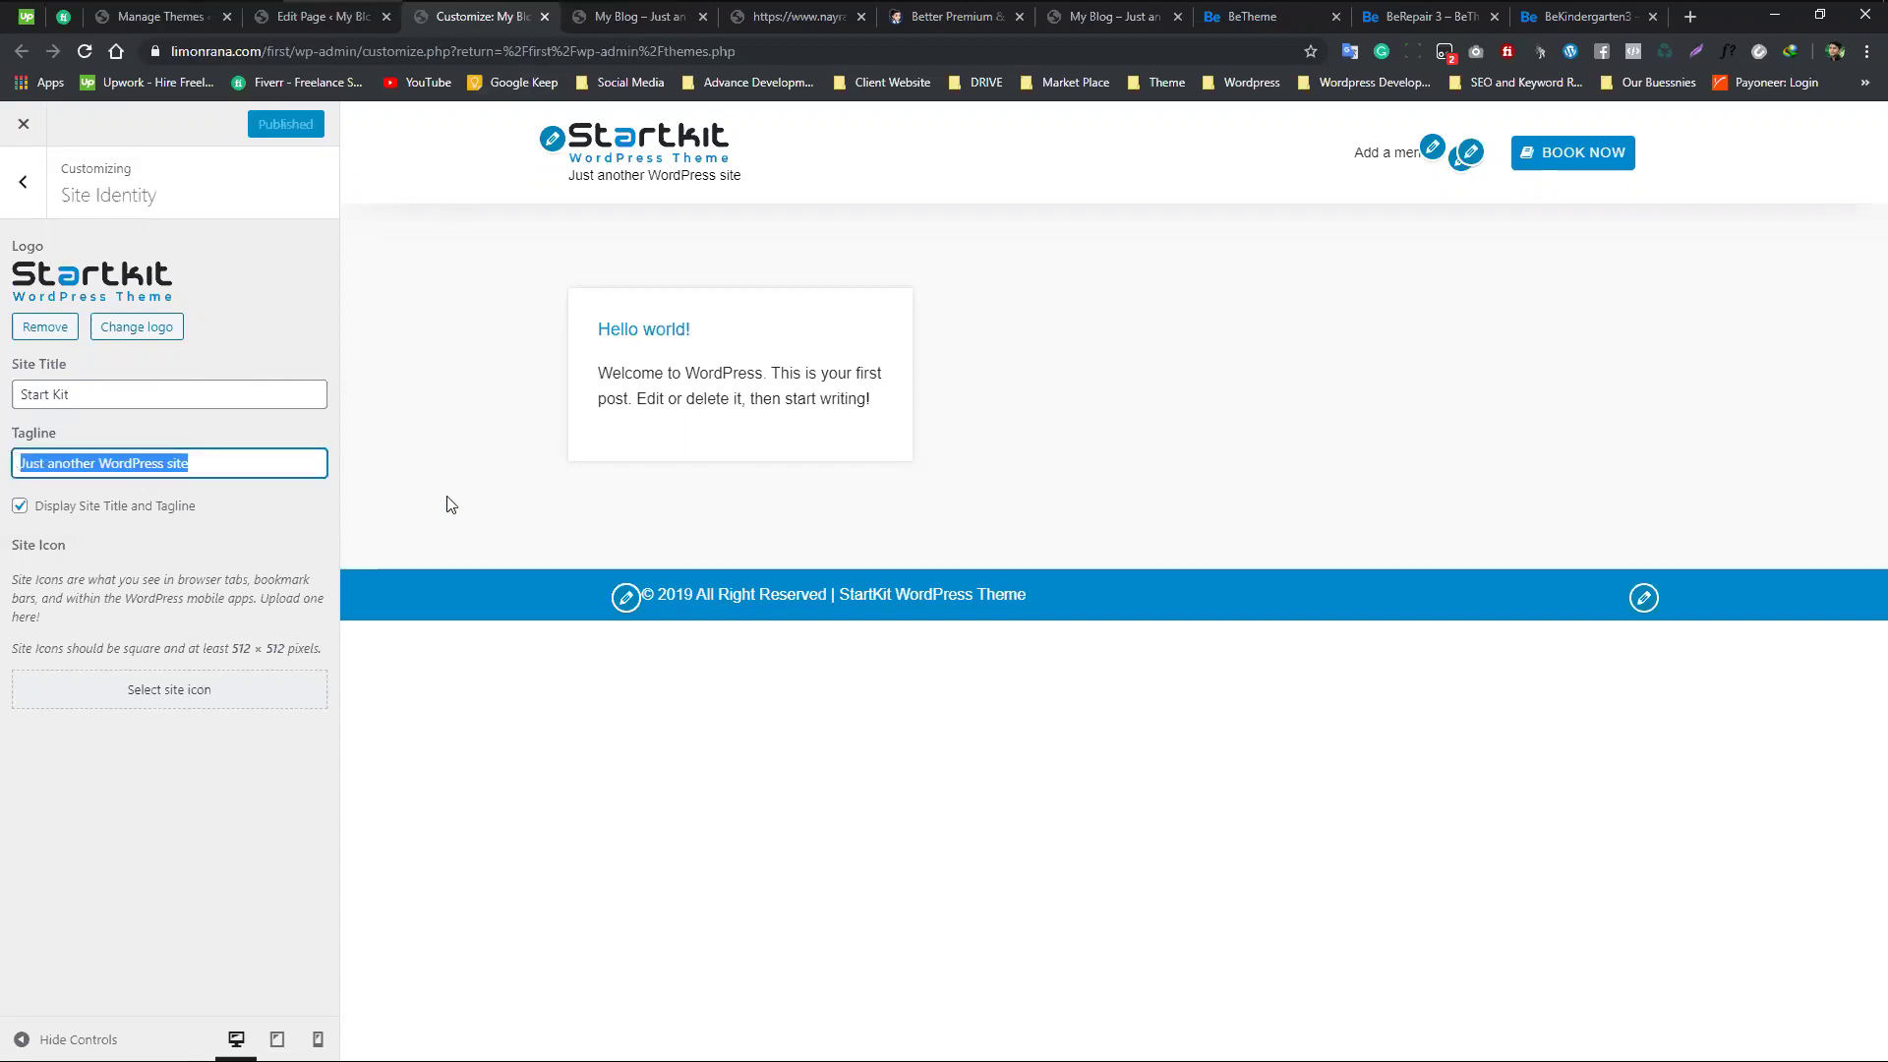
pyautogui.press('BackSpace')
pyautogui.write('Our')
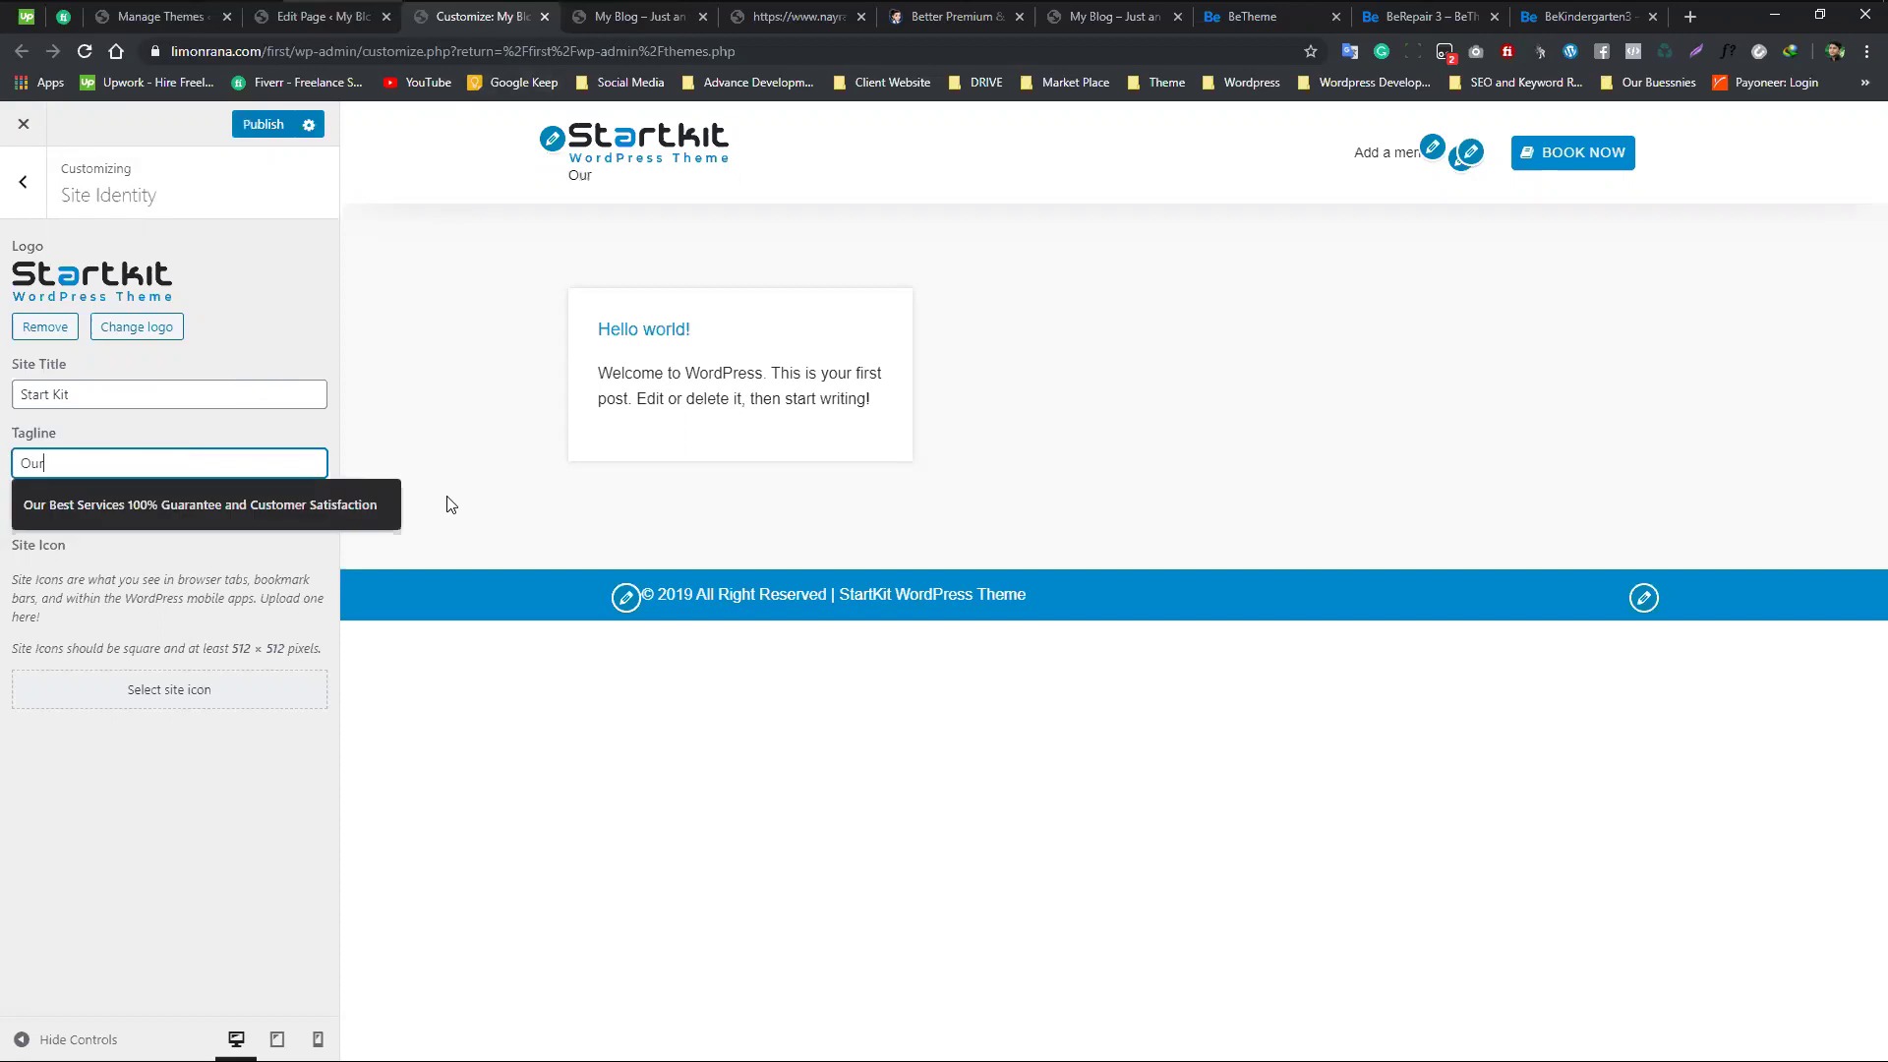
pyautogui.write(' First Site')
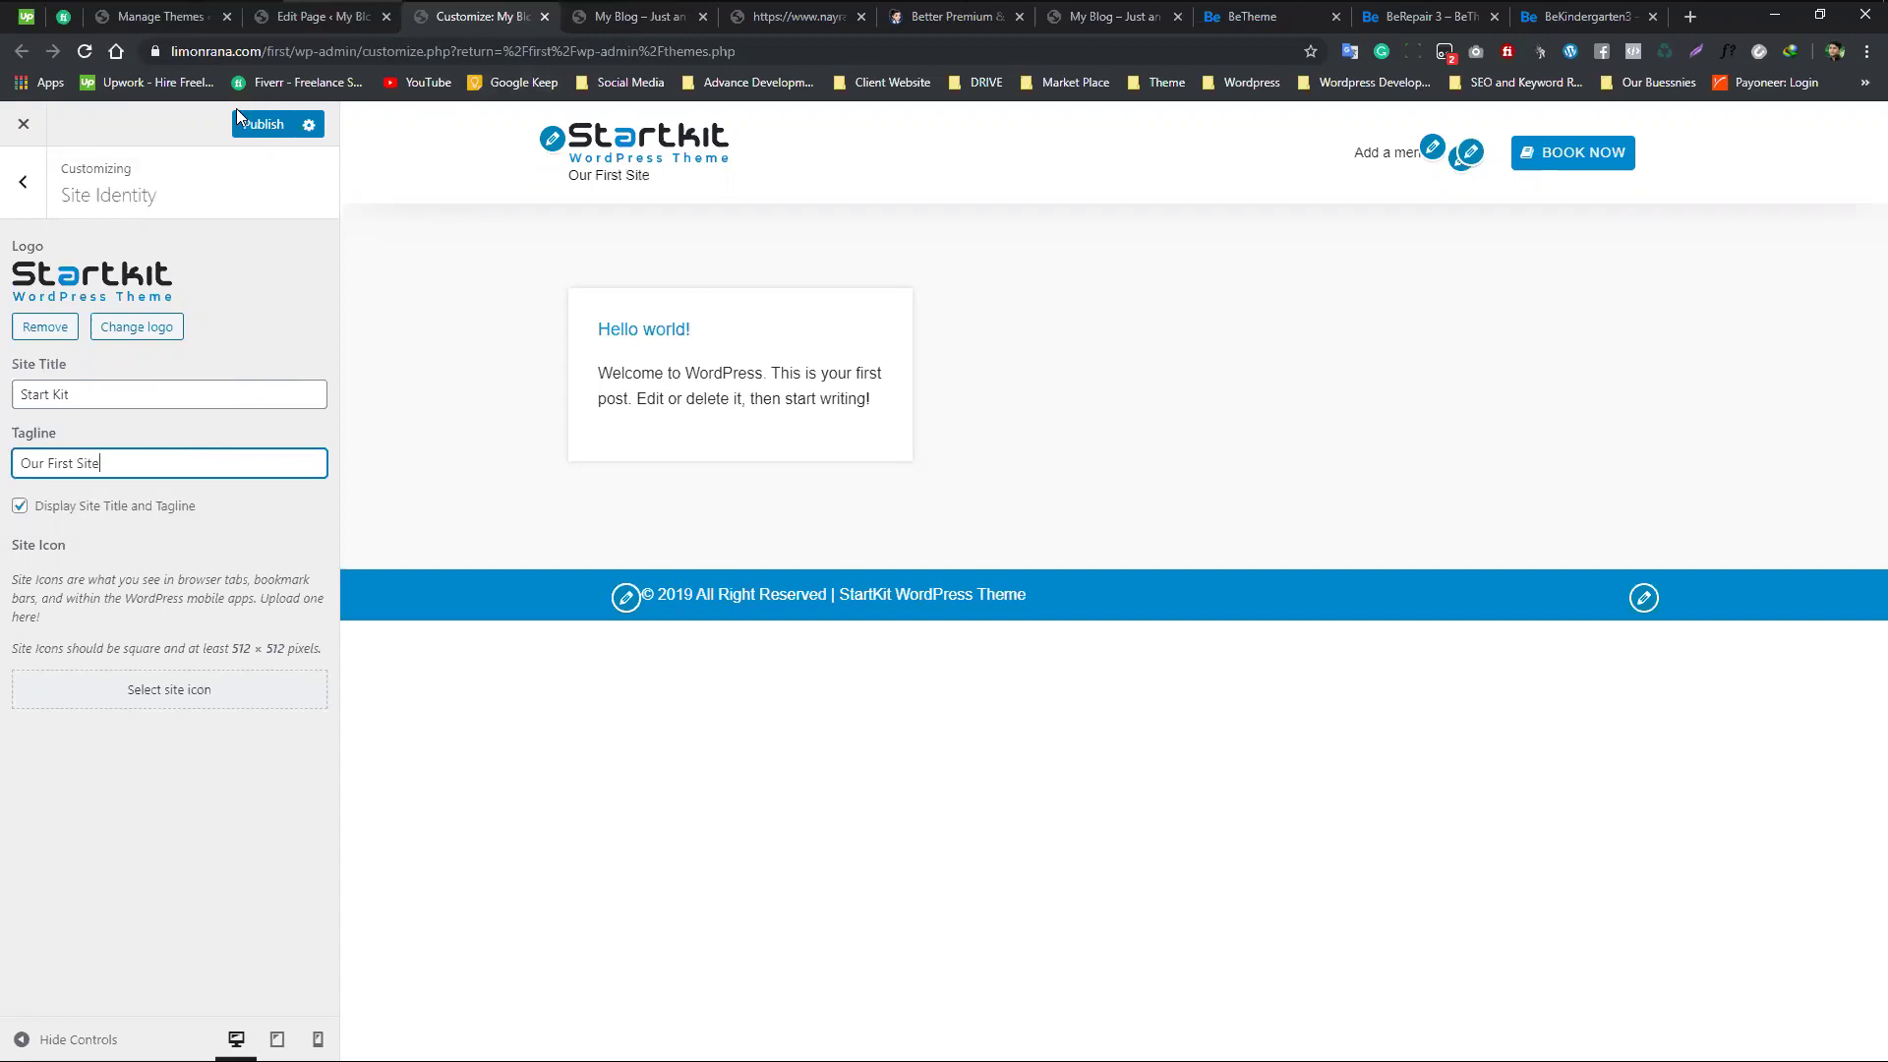
pyautogui.click(241, 119)
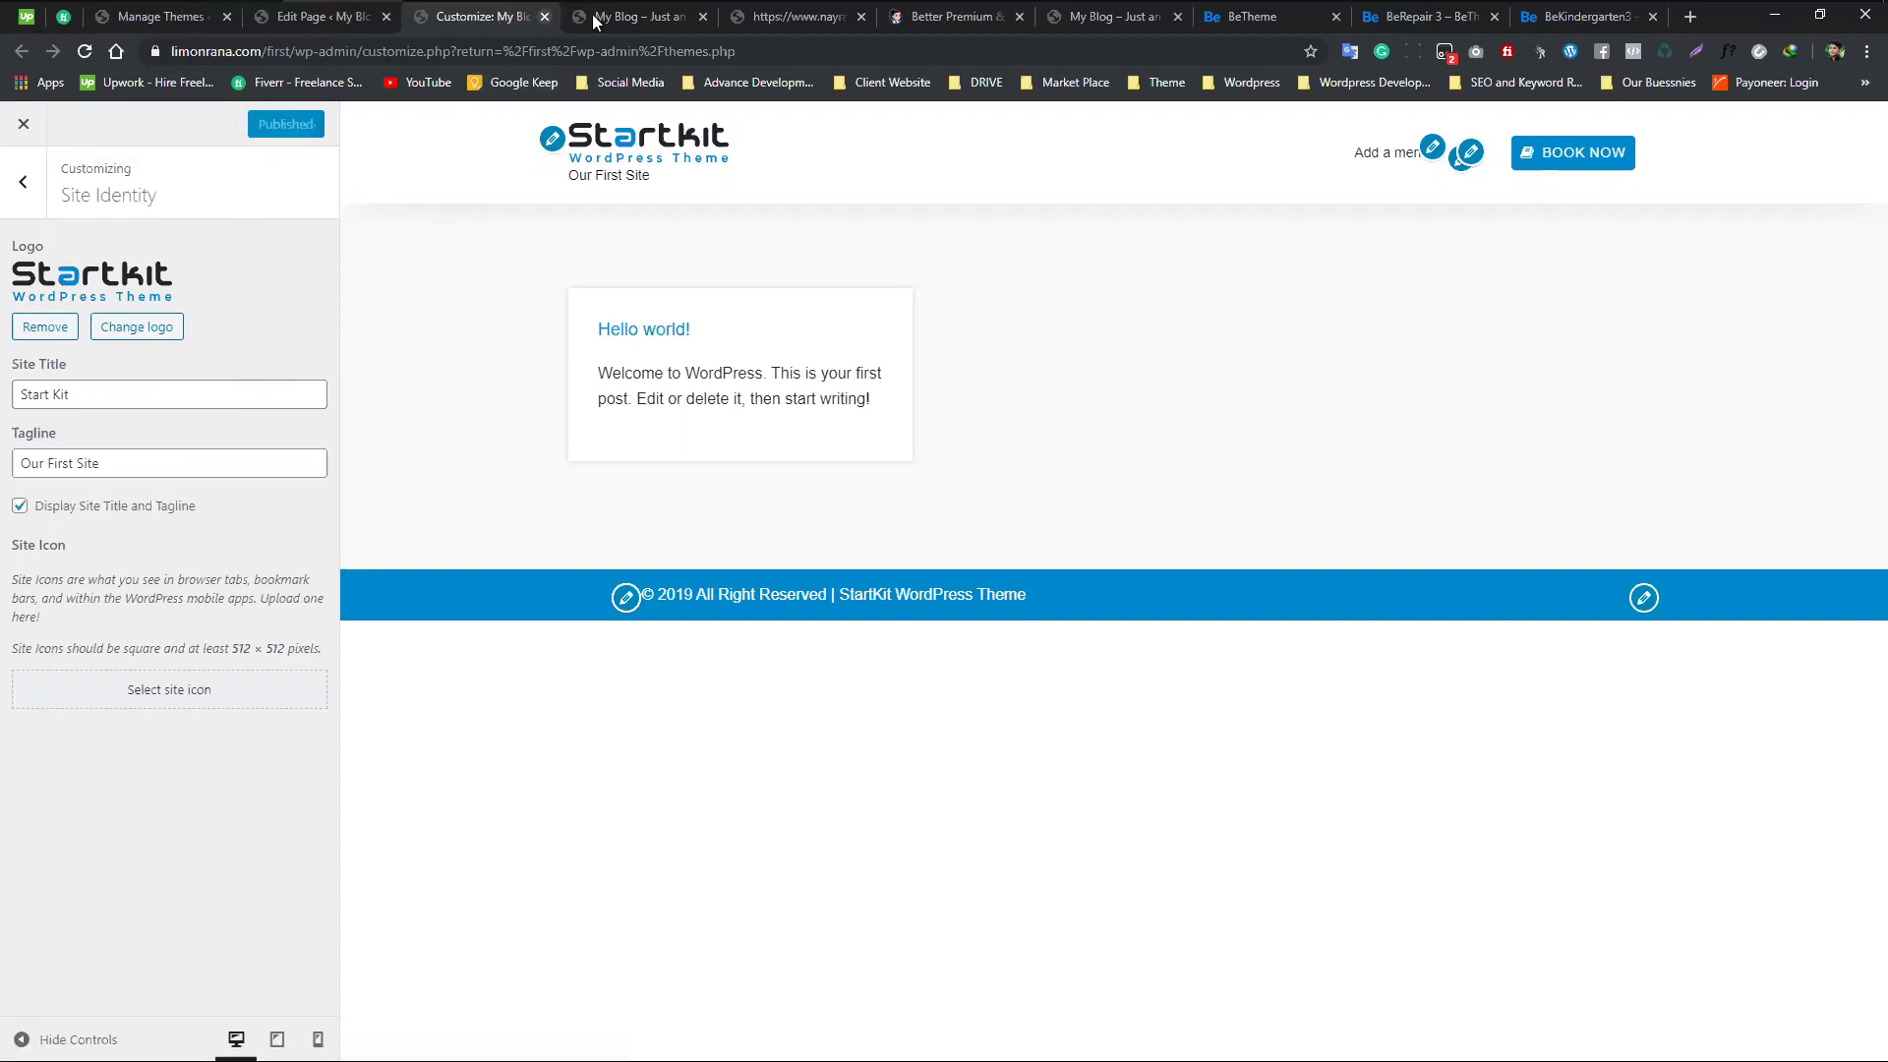
# - Reload the site preview to check the title and tagline, and return to the Customizer
pyautogui.click(639, 17)
pyautogui.click(84, 52)
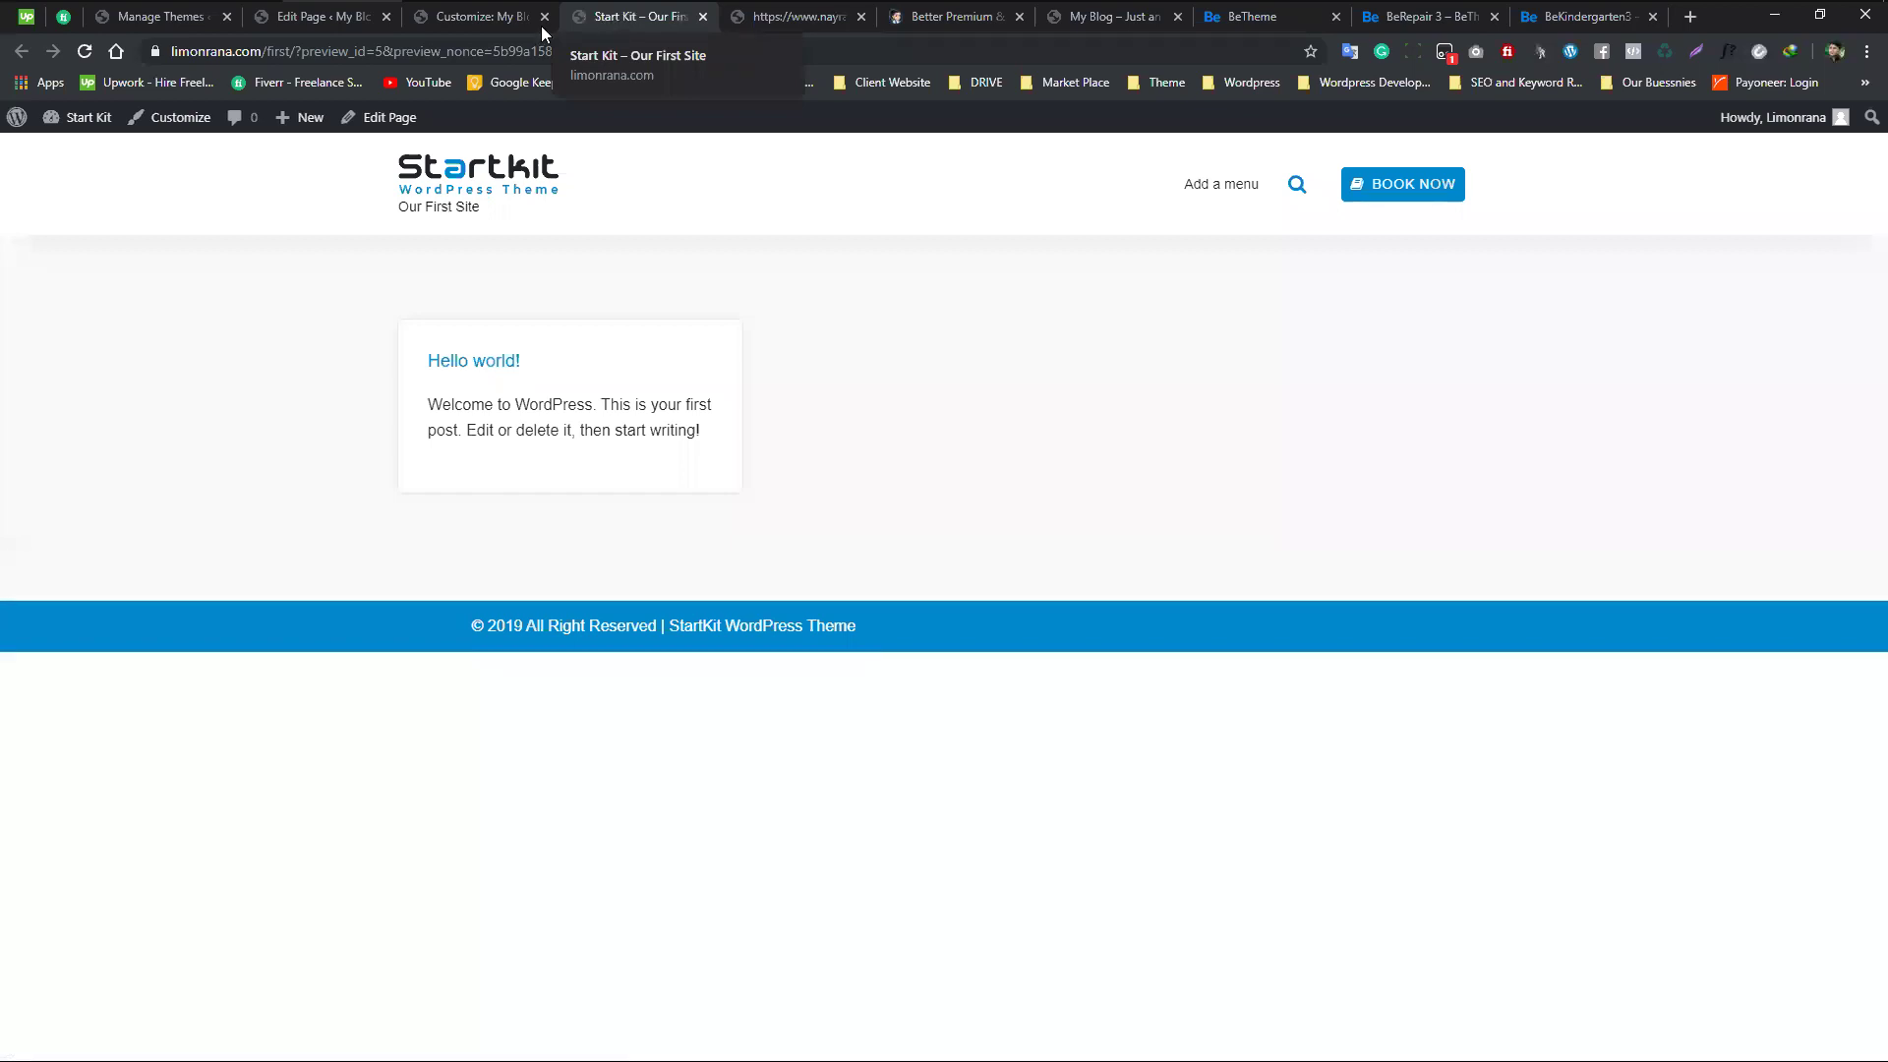
pyautogui.click(479, 16)
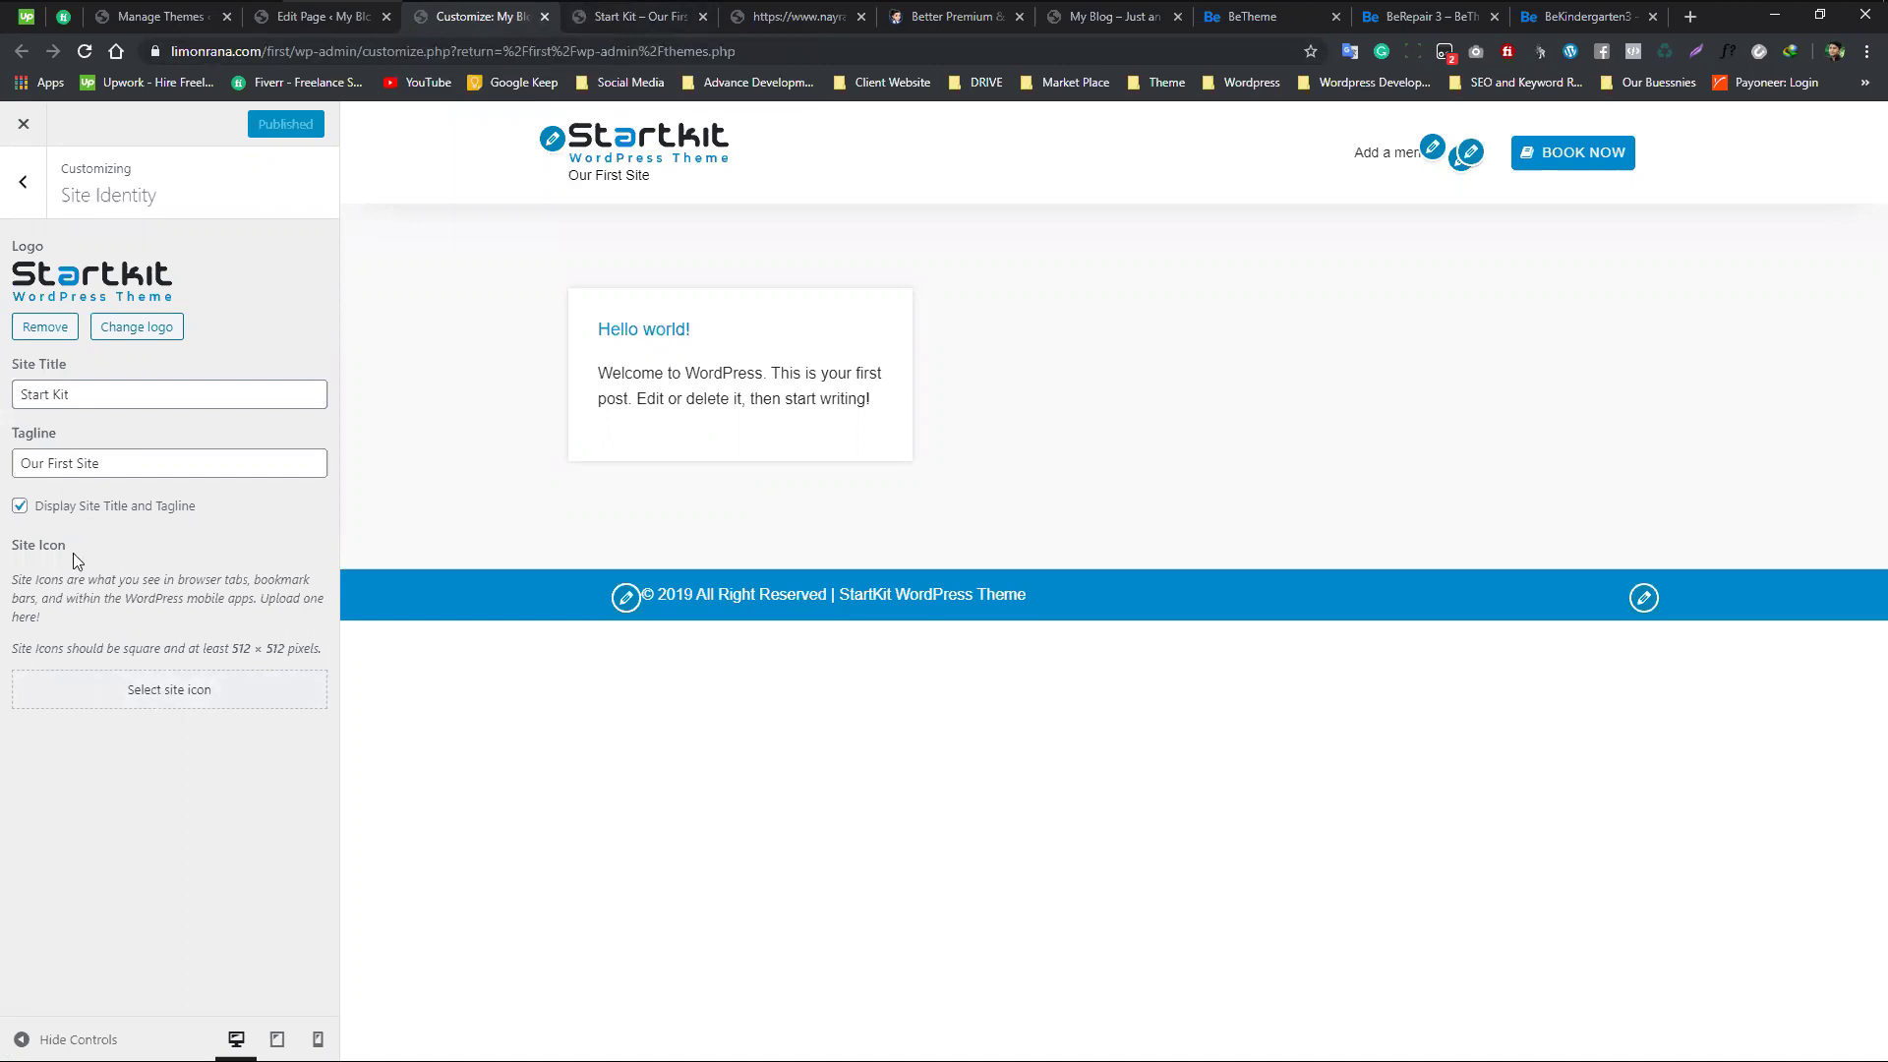
# - Read the Site Icon instructions and highlight the line on the required icon shape and size
pyautogui.tripleClick(14, 558)
pyautogui.click(59, 590)
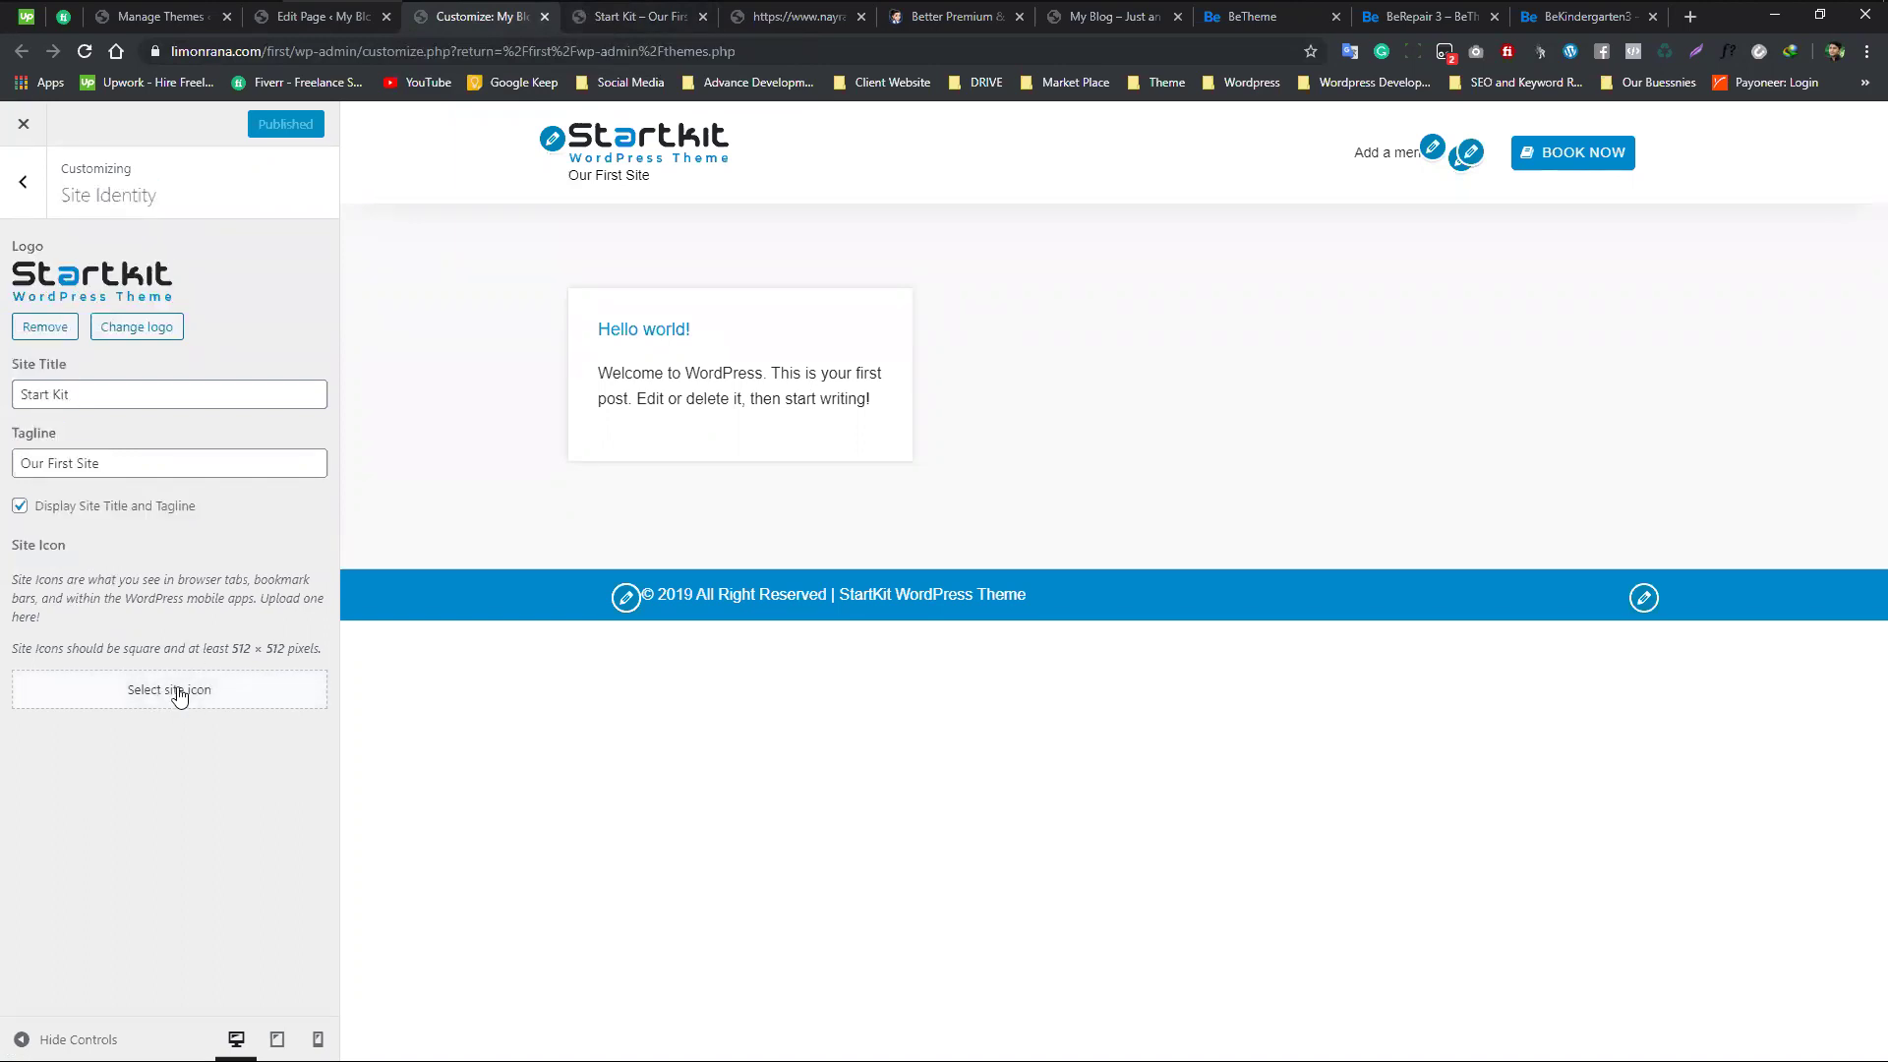
pyautogui.moveTo(53, 649); pyautogui.dragTo(318, 649)
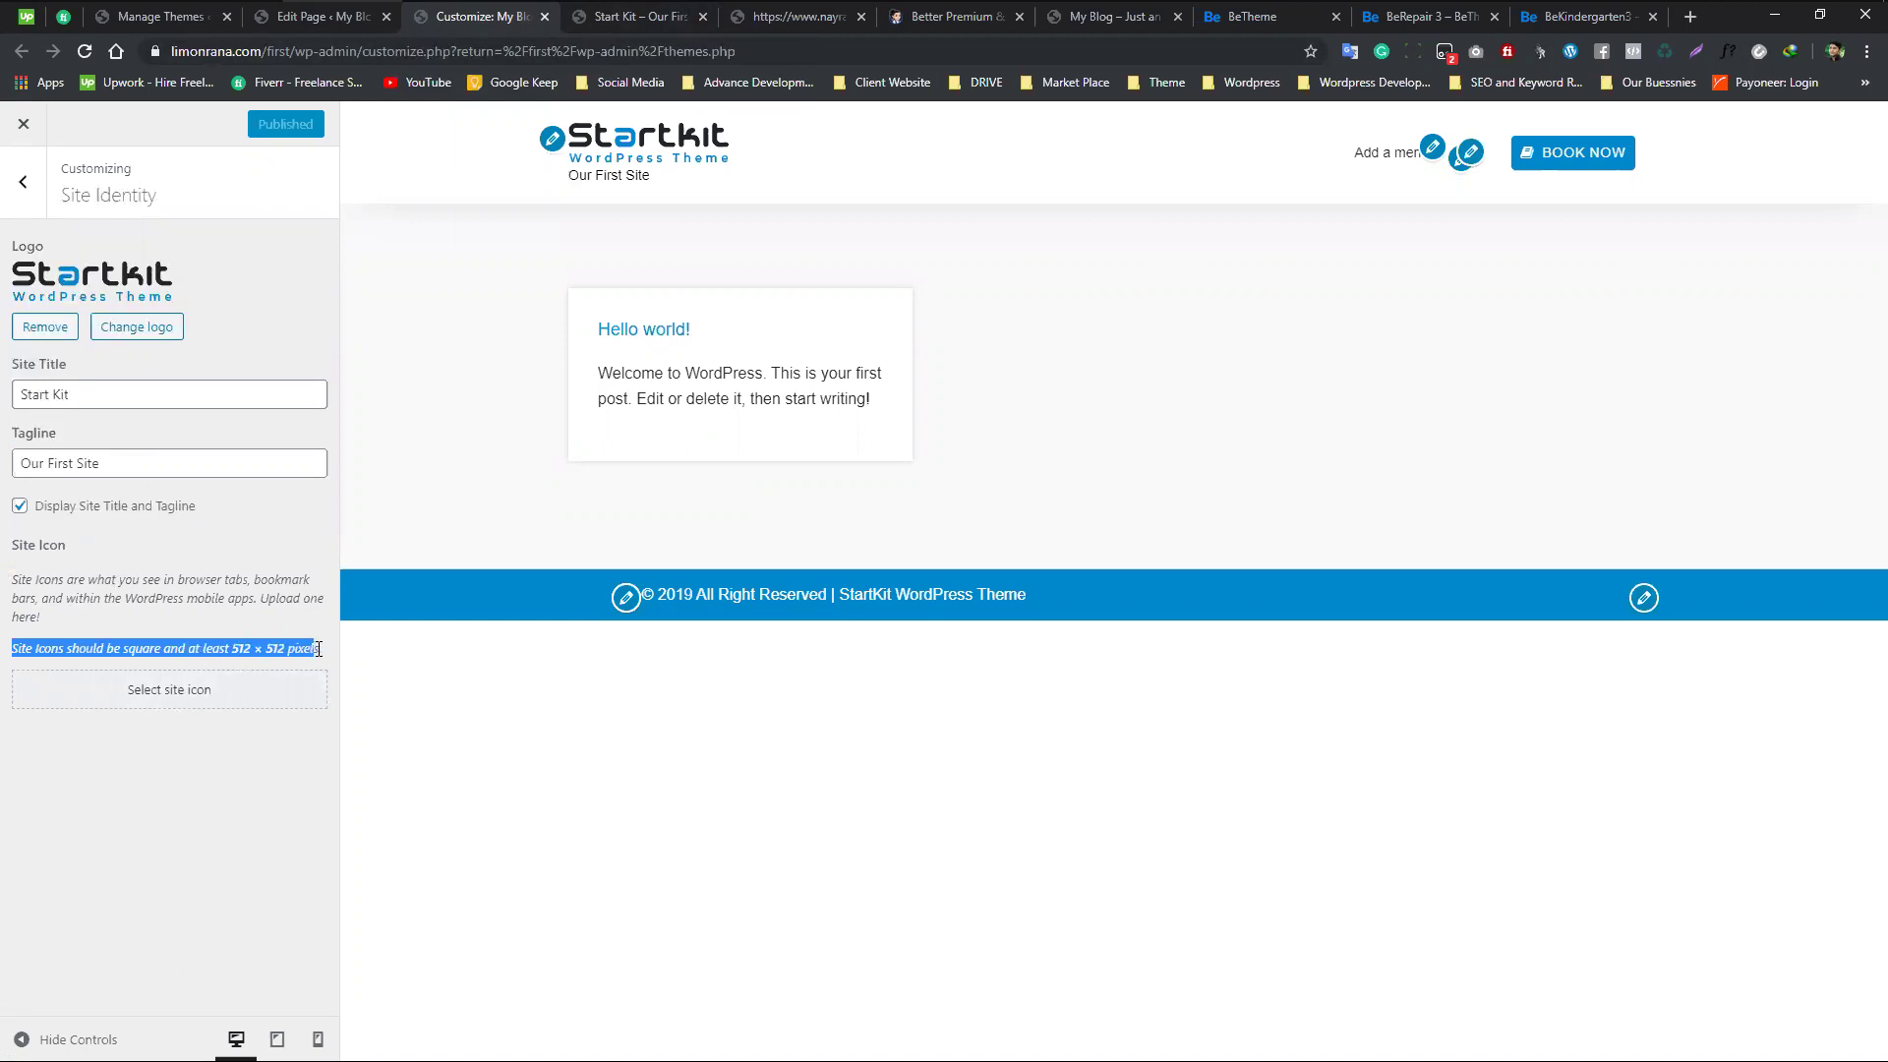
pyautogui.click(253, 729)
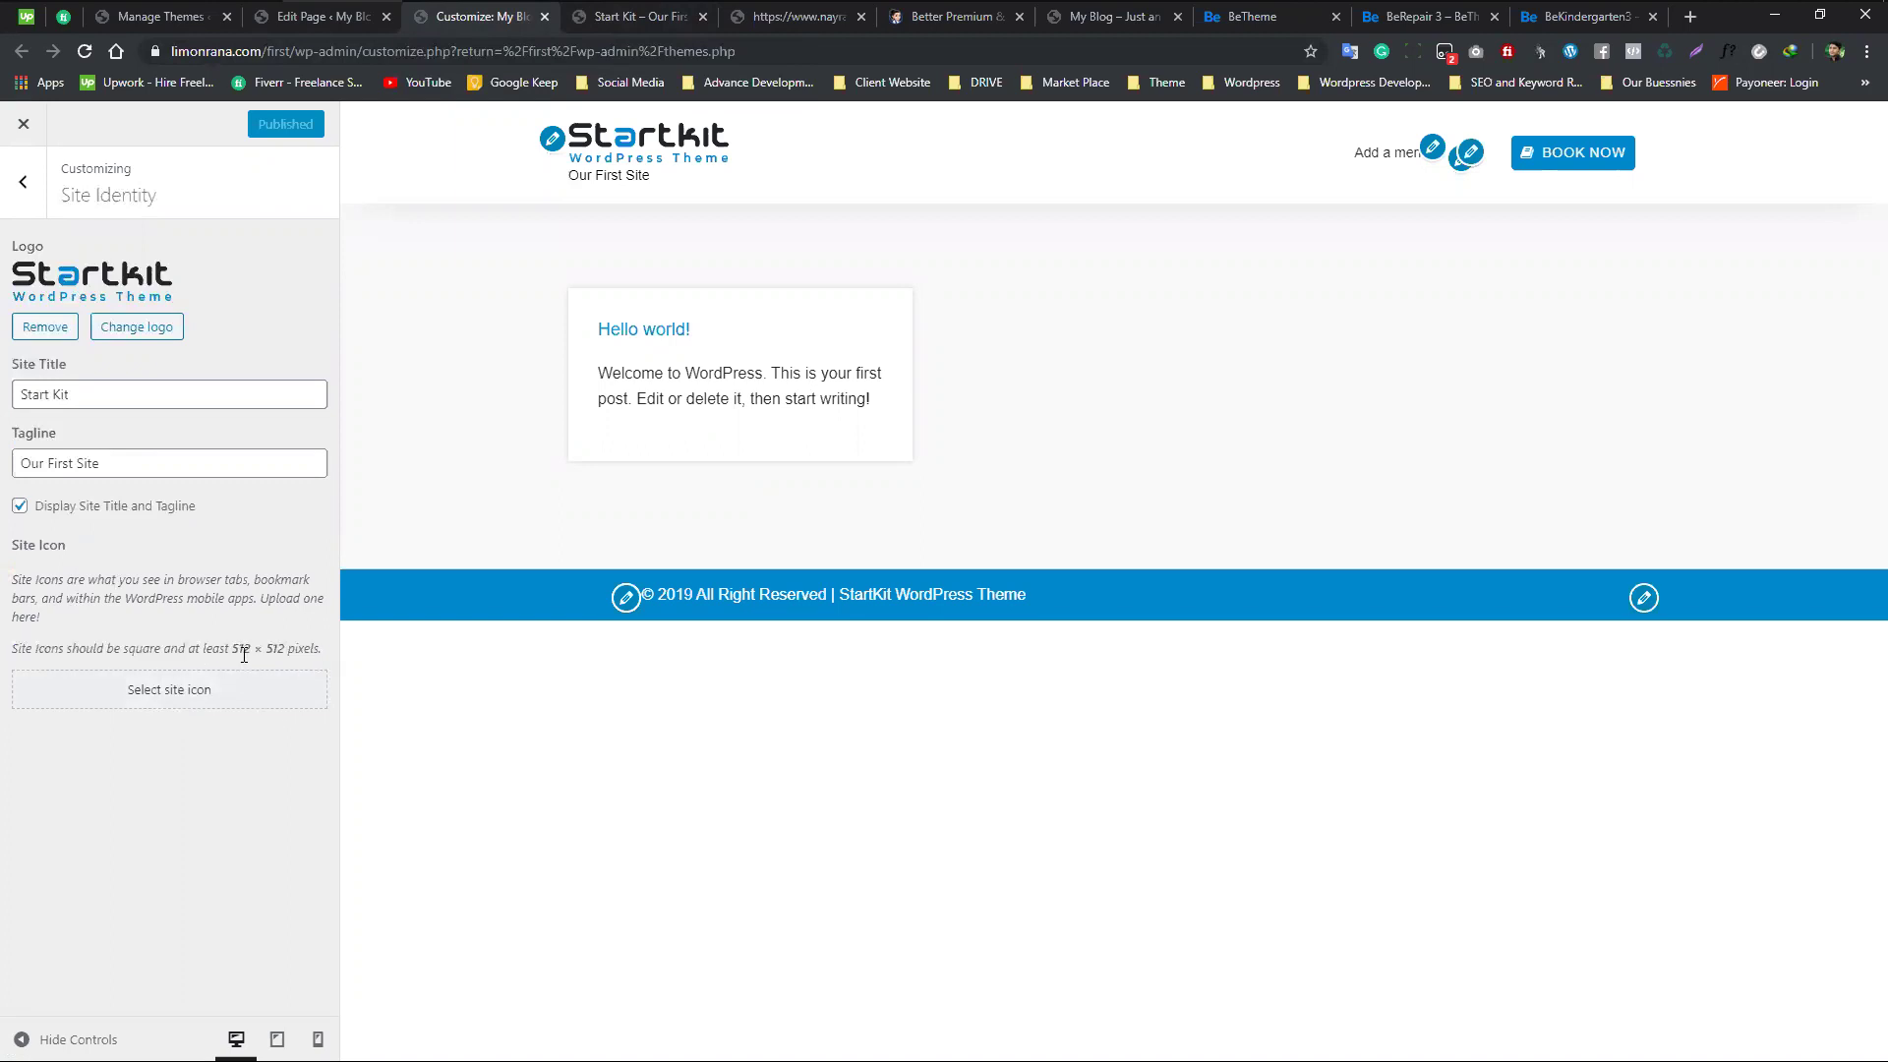
# - Set the StartKit logo from the media library as site icon, cropped to the letters "St", and publish it
pyautogui.click(183, 694)
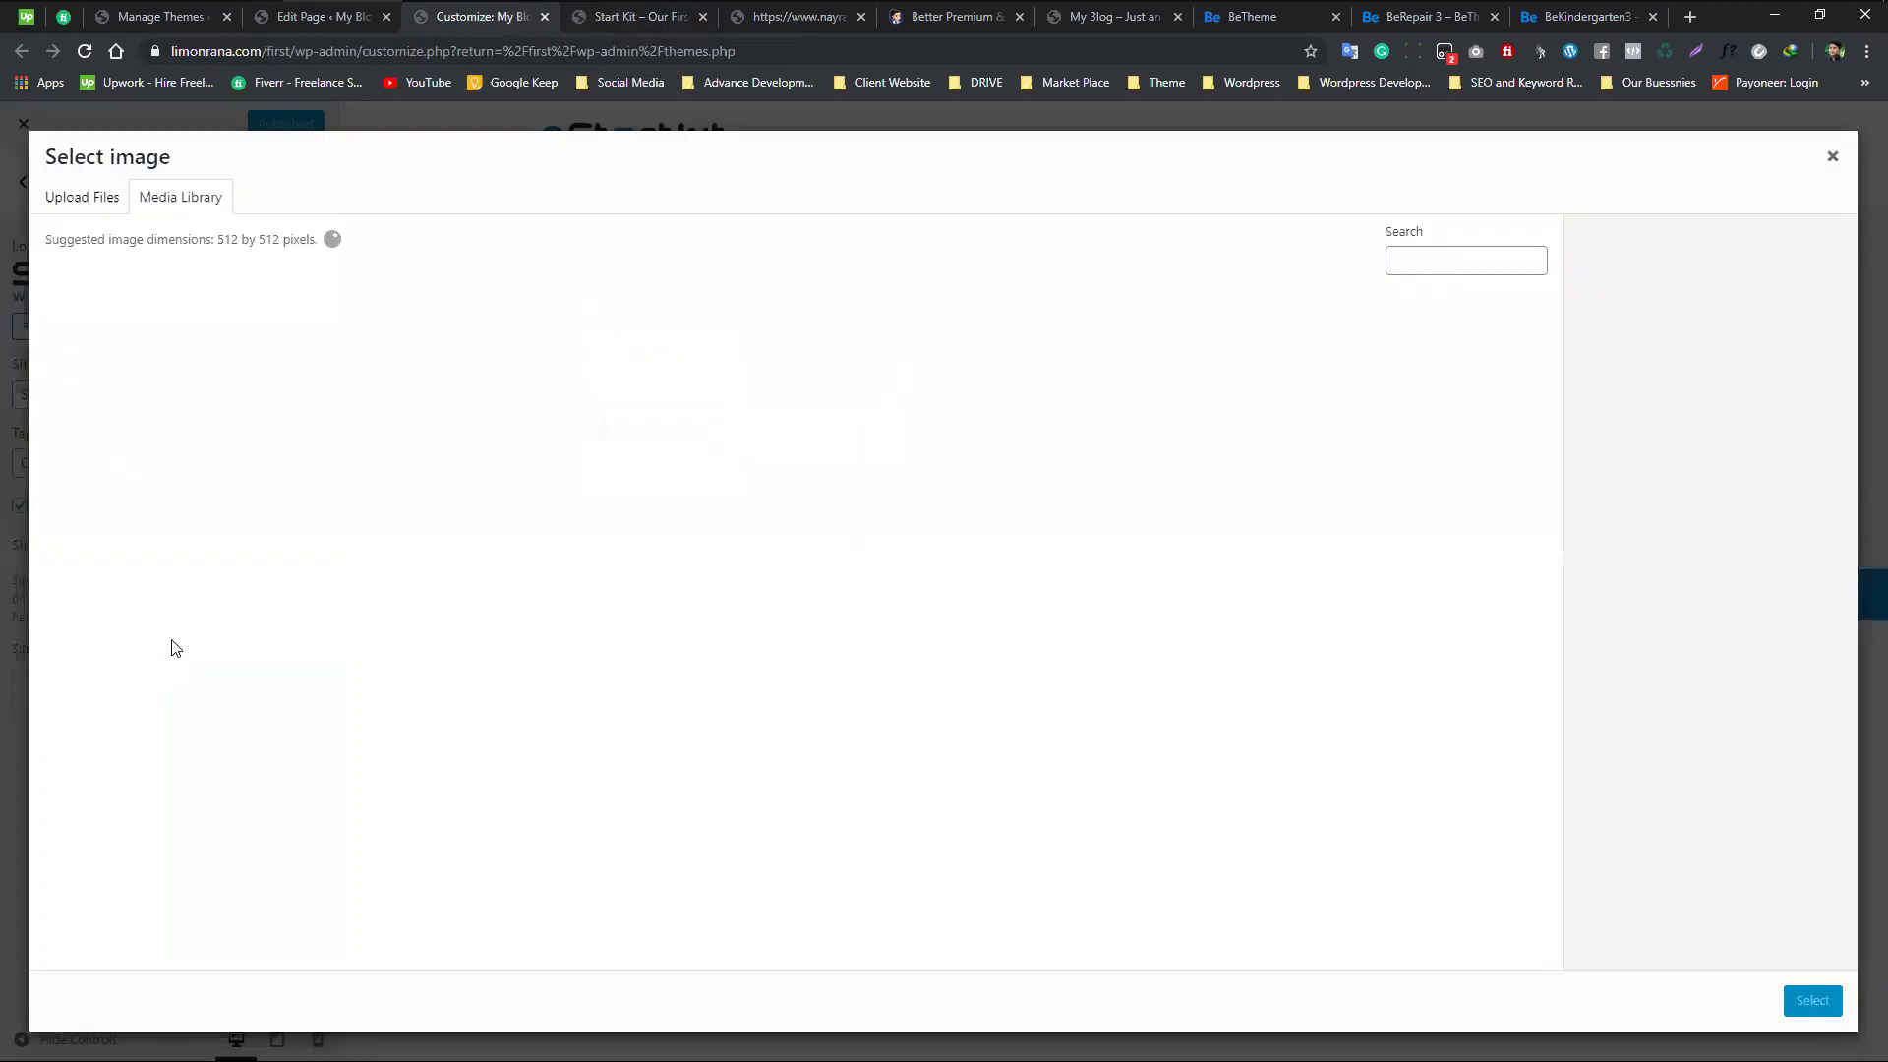
pyautogui.click(126, 383)
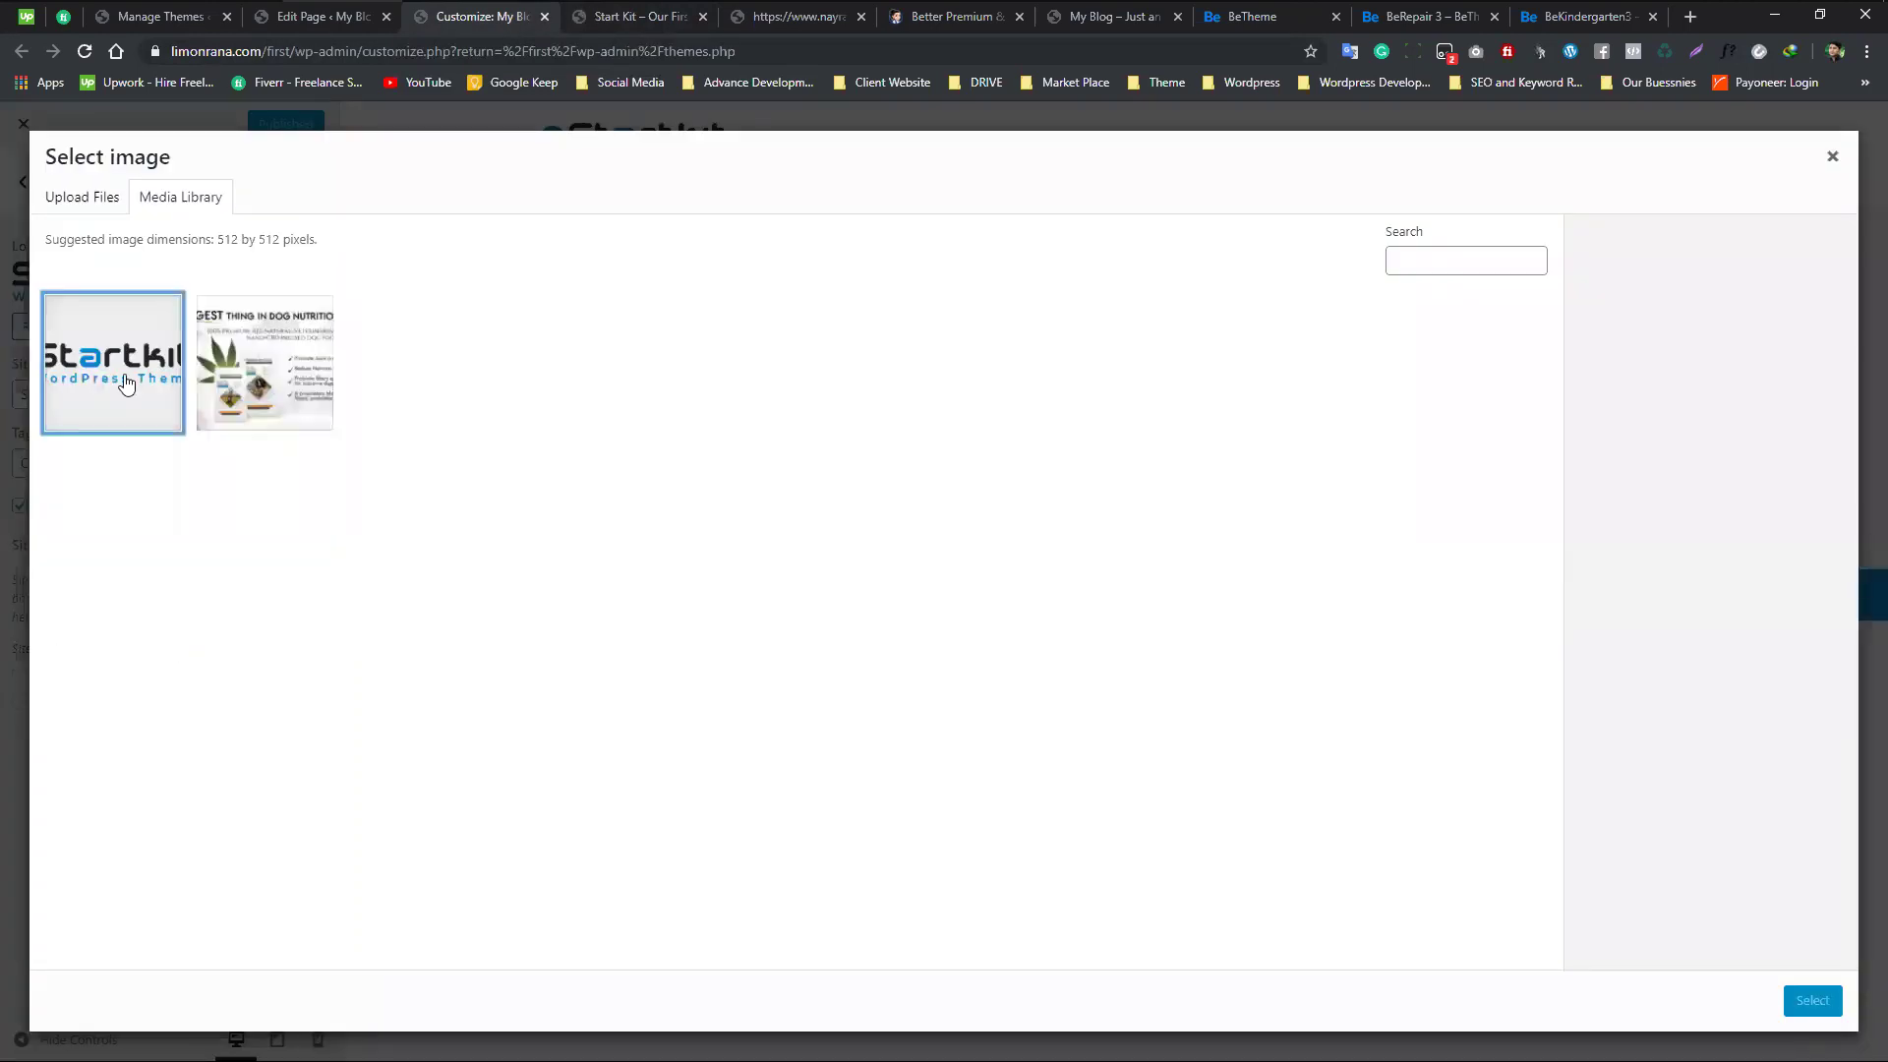
pyautogui.click(1812, 1000)
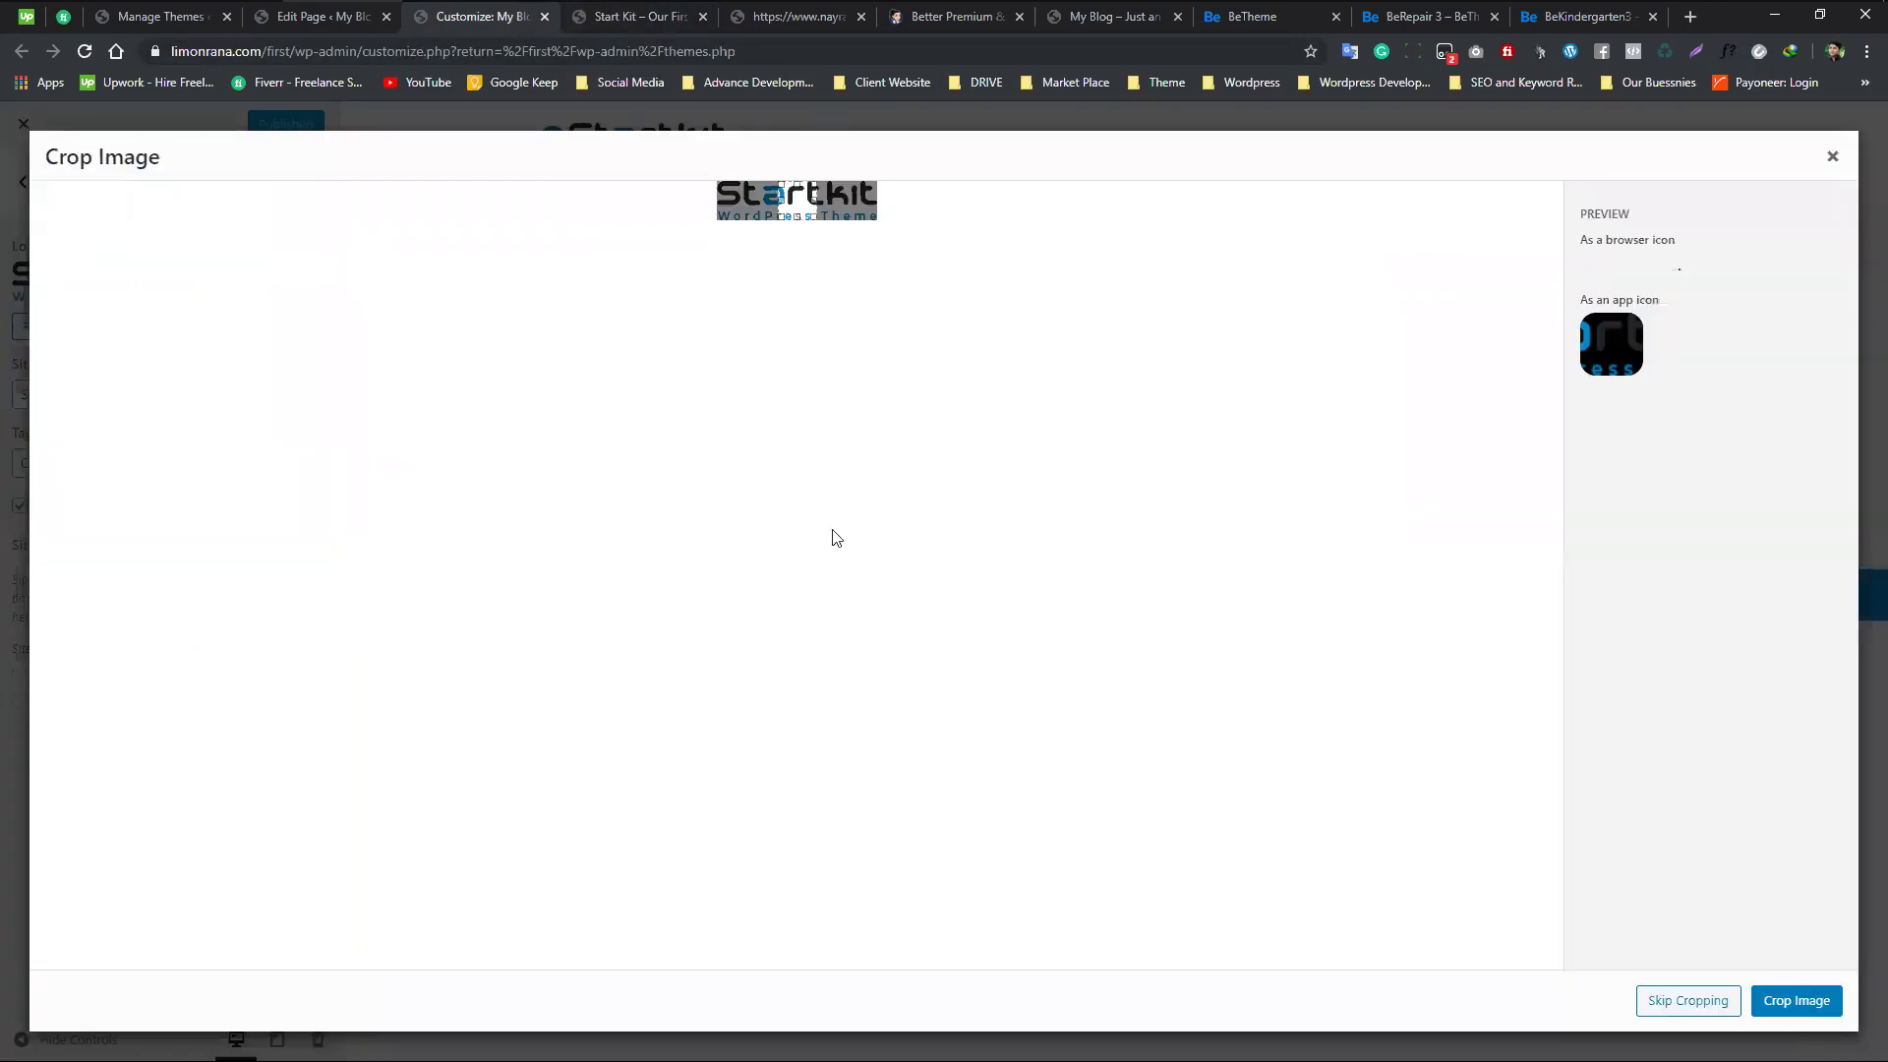
pyautogui.moveTo(793, 207); pyautogui.dragTo(729, 207)
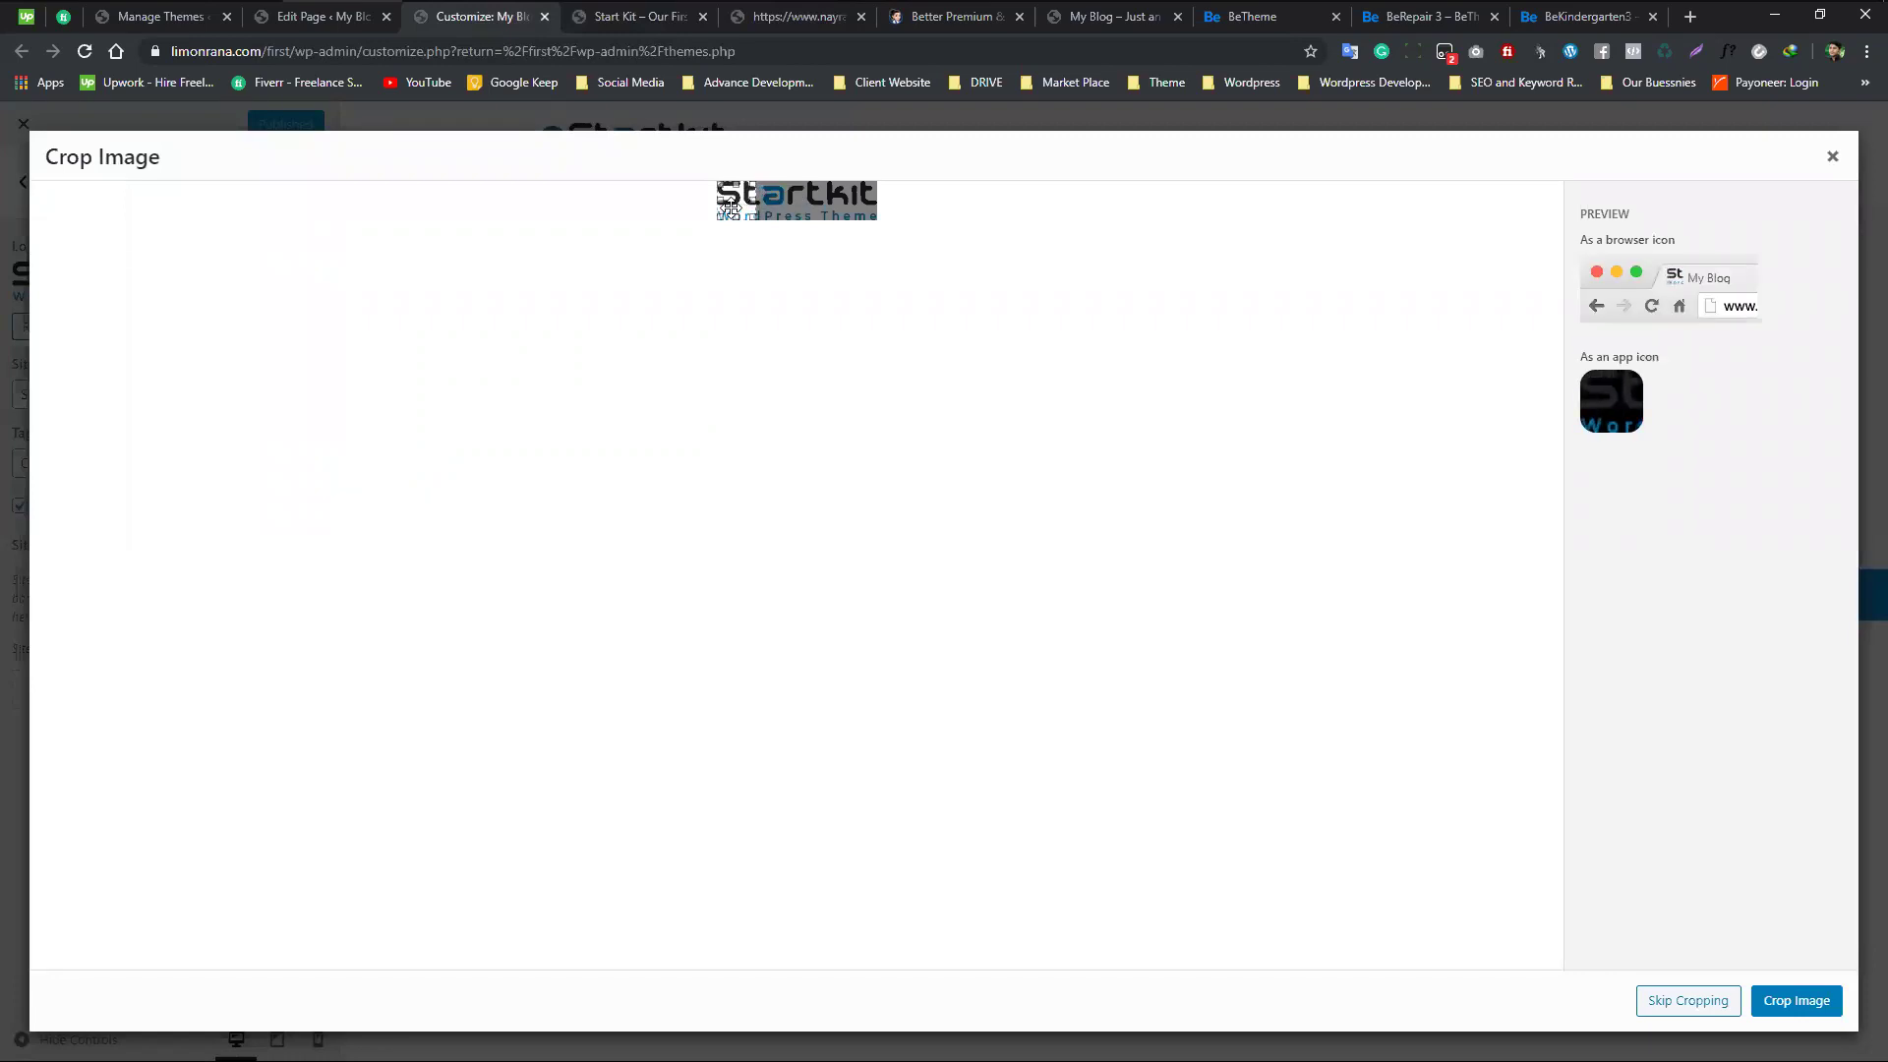
pyautogui.click(1797, 1001)
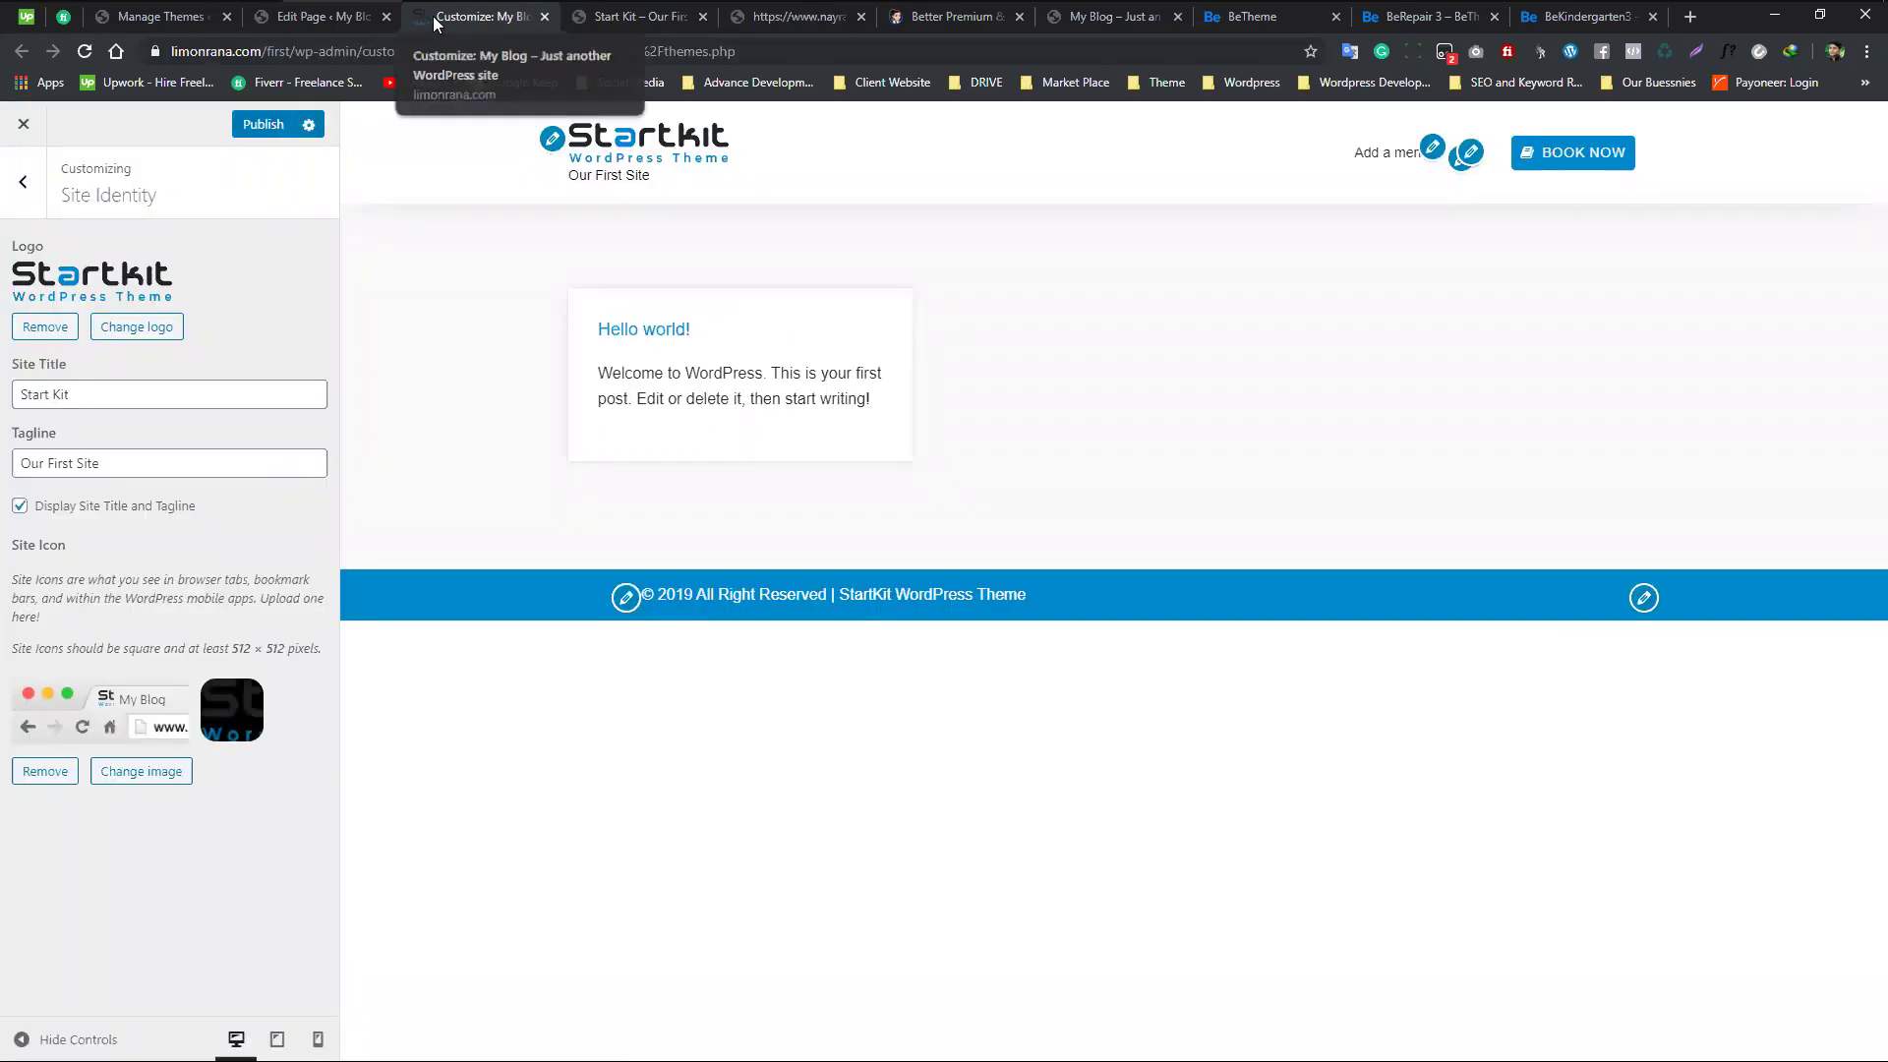
pyautogui.click(264, 125)
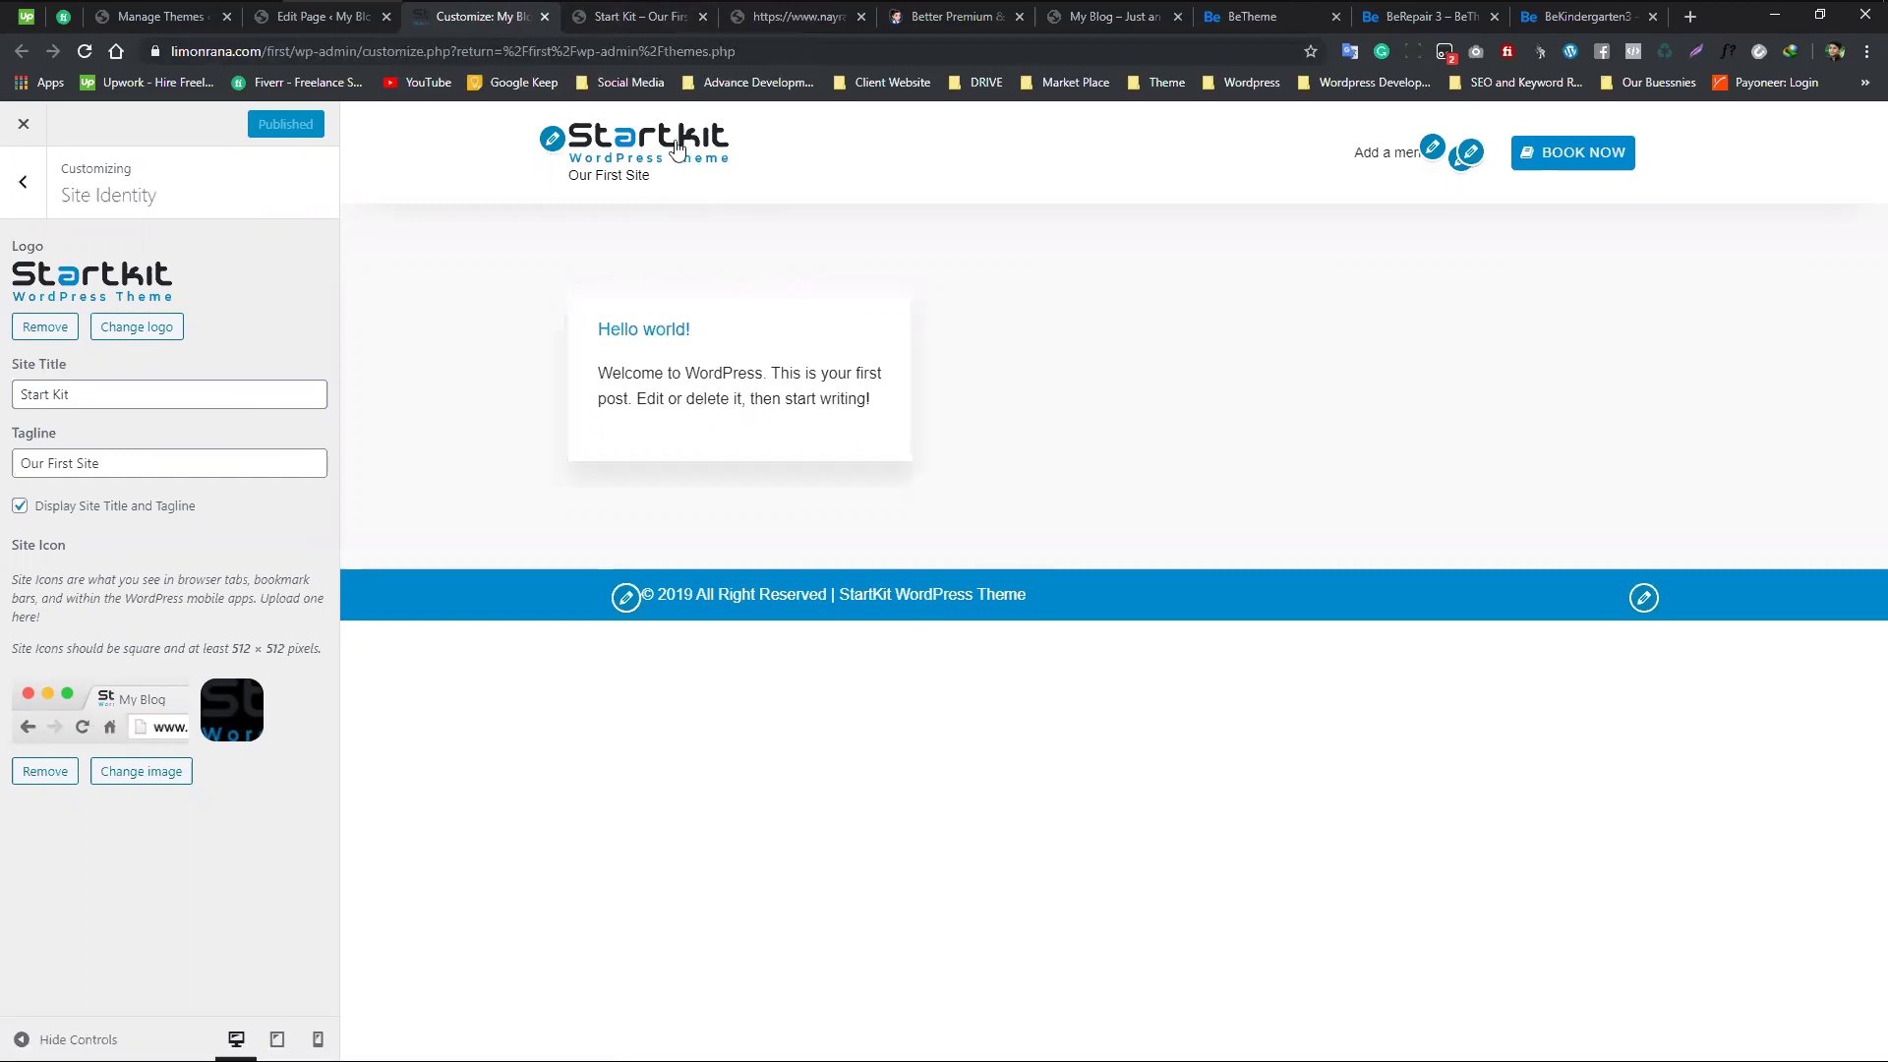
# - Reload the site preview to check the site icon and go back to the Customizer's main section list
pyautogui.click(644, 16)
pyautogui.click(86, 51)
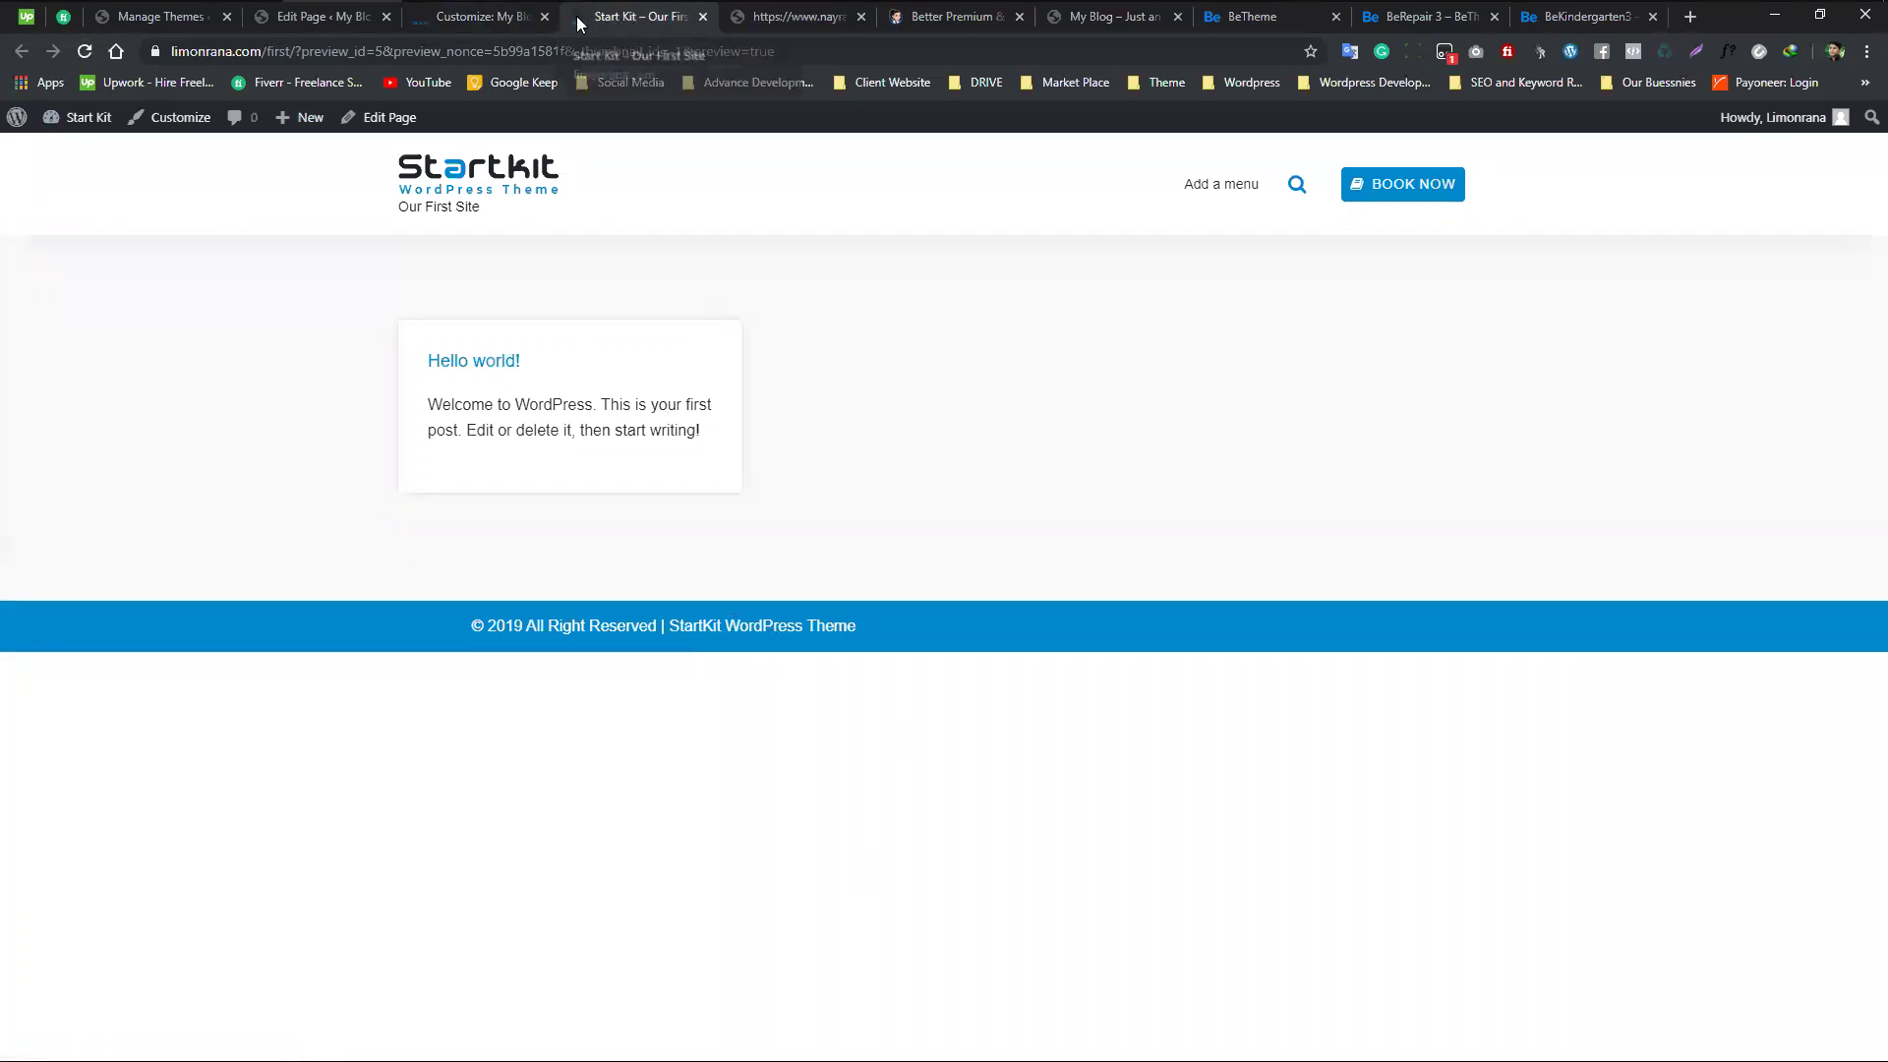
pyautogui.click(440, 14)
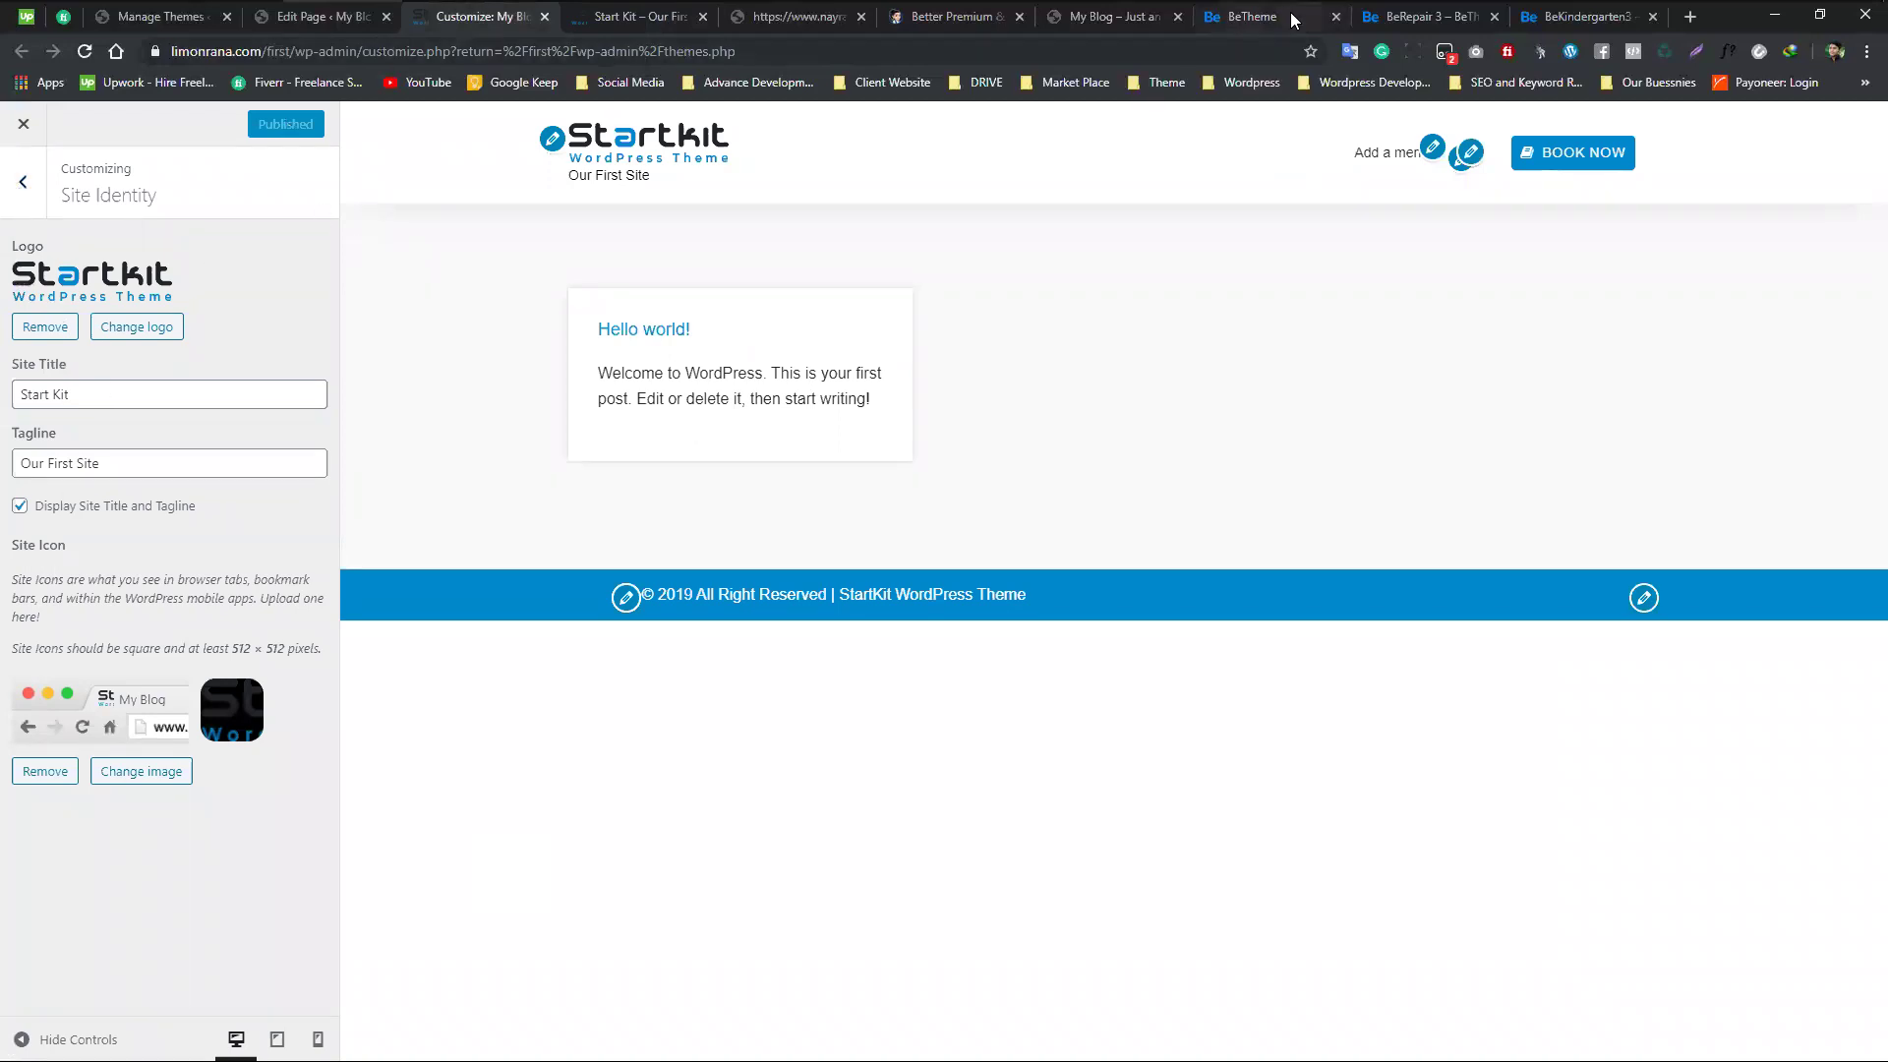
pyautogui.click(12, 197)
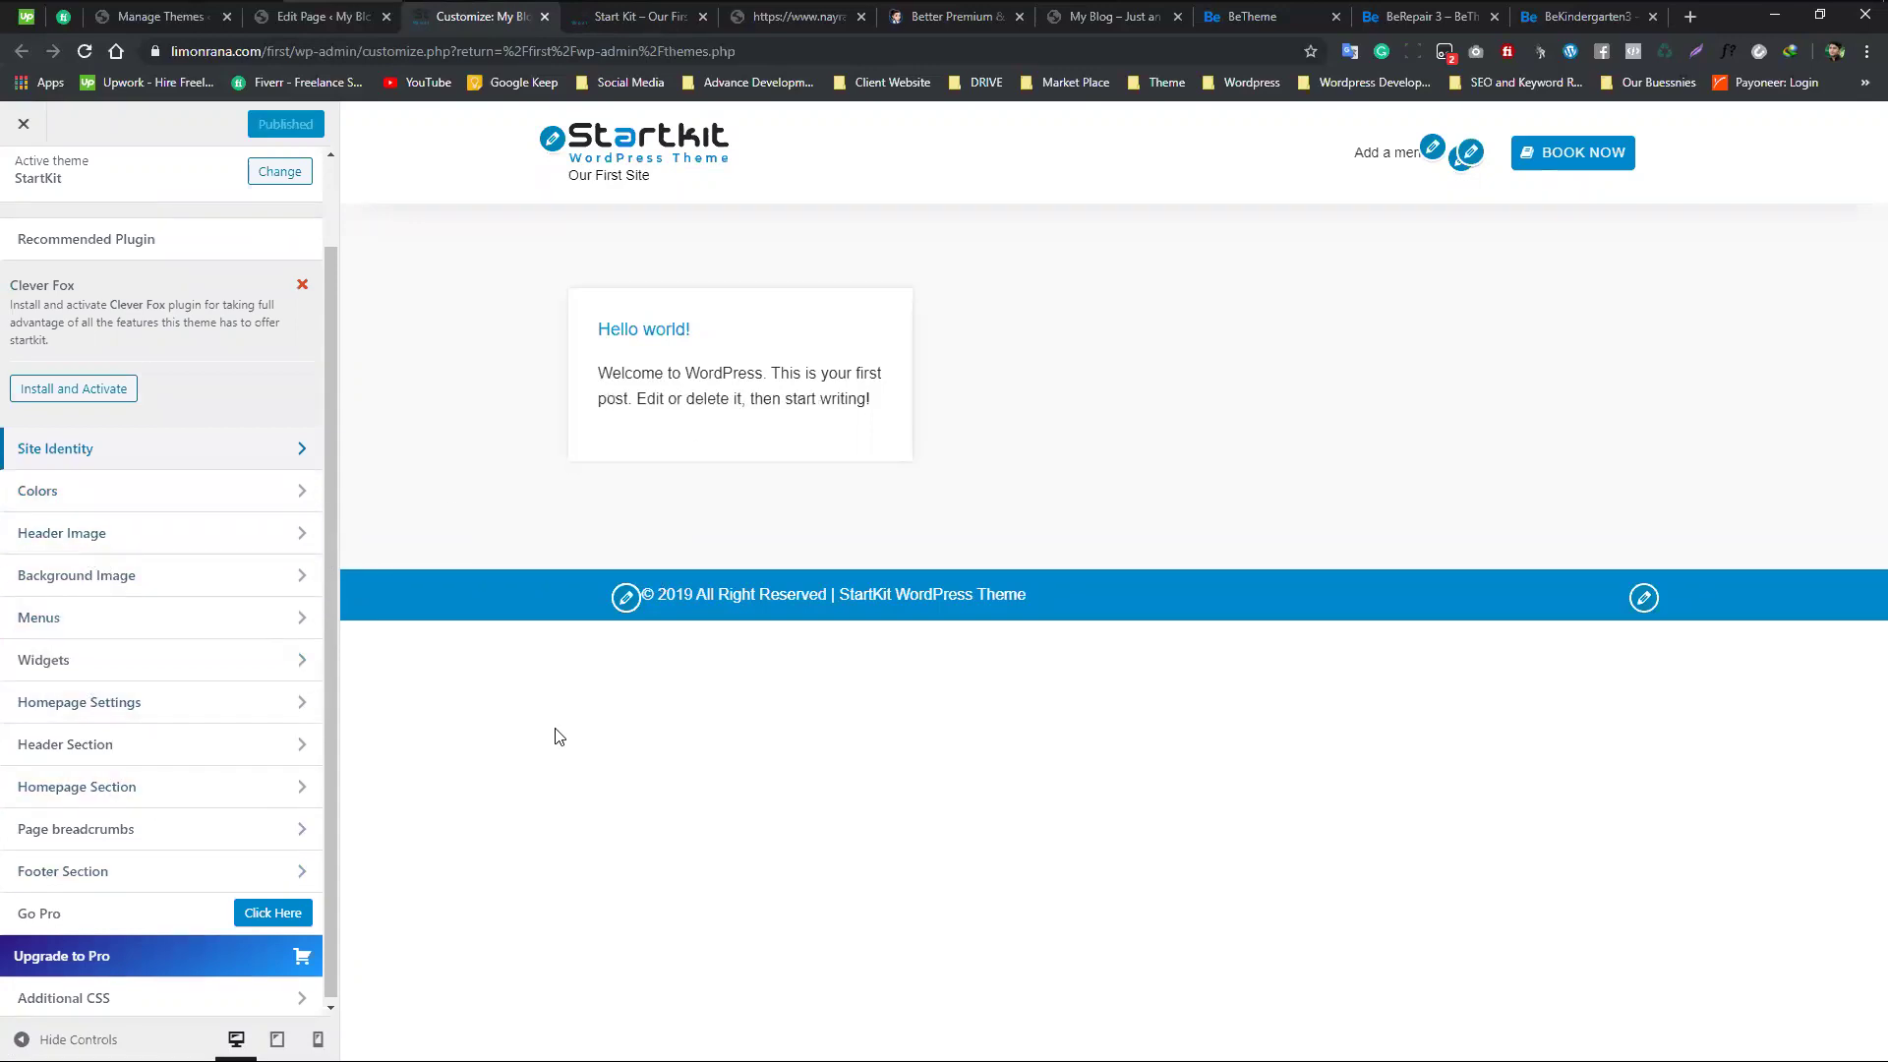
# - Revisit the Nayra Themes collection and review the StartKit demo's header, slider and feature boxes
pyautogui.click(948, 18)
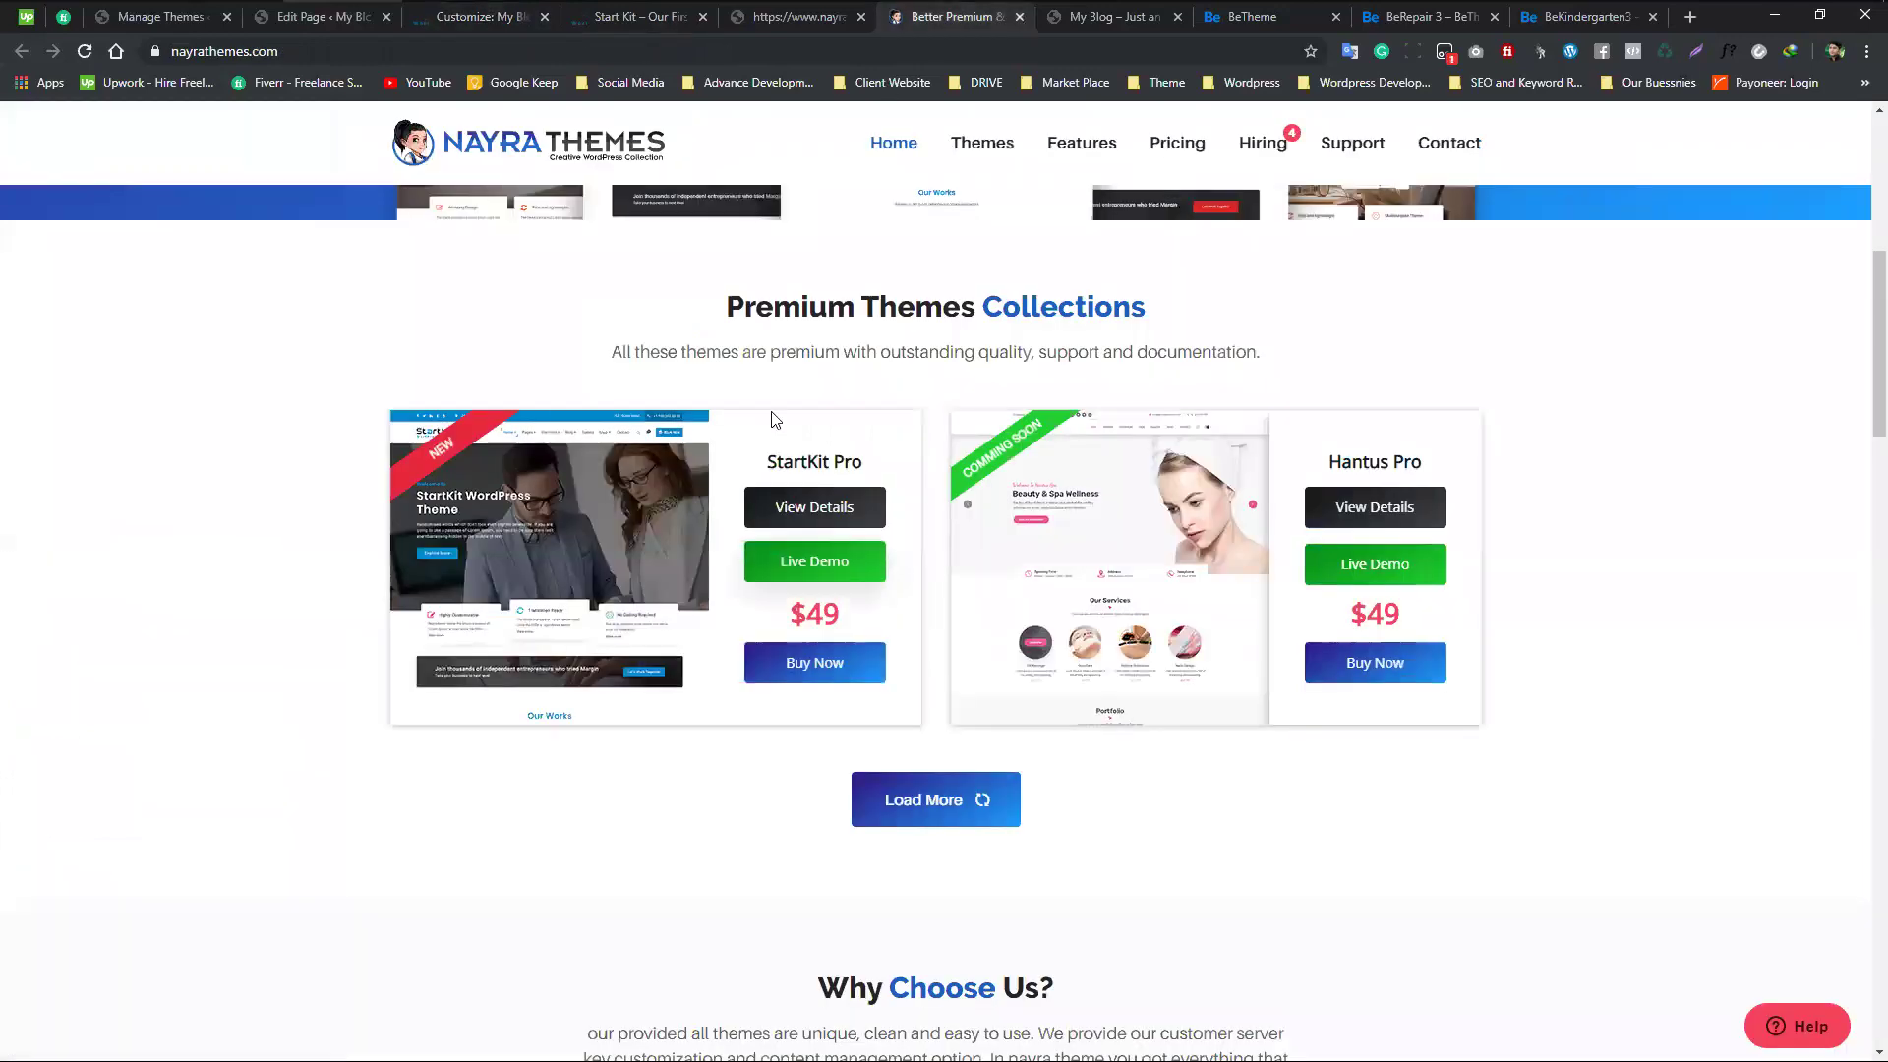
pyautogui.click(796, 17)
pyautogui.scroll(5, 756, 504)
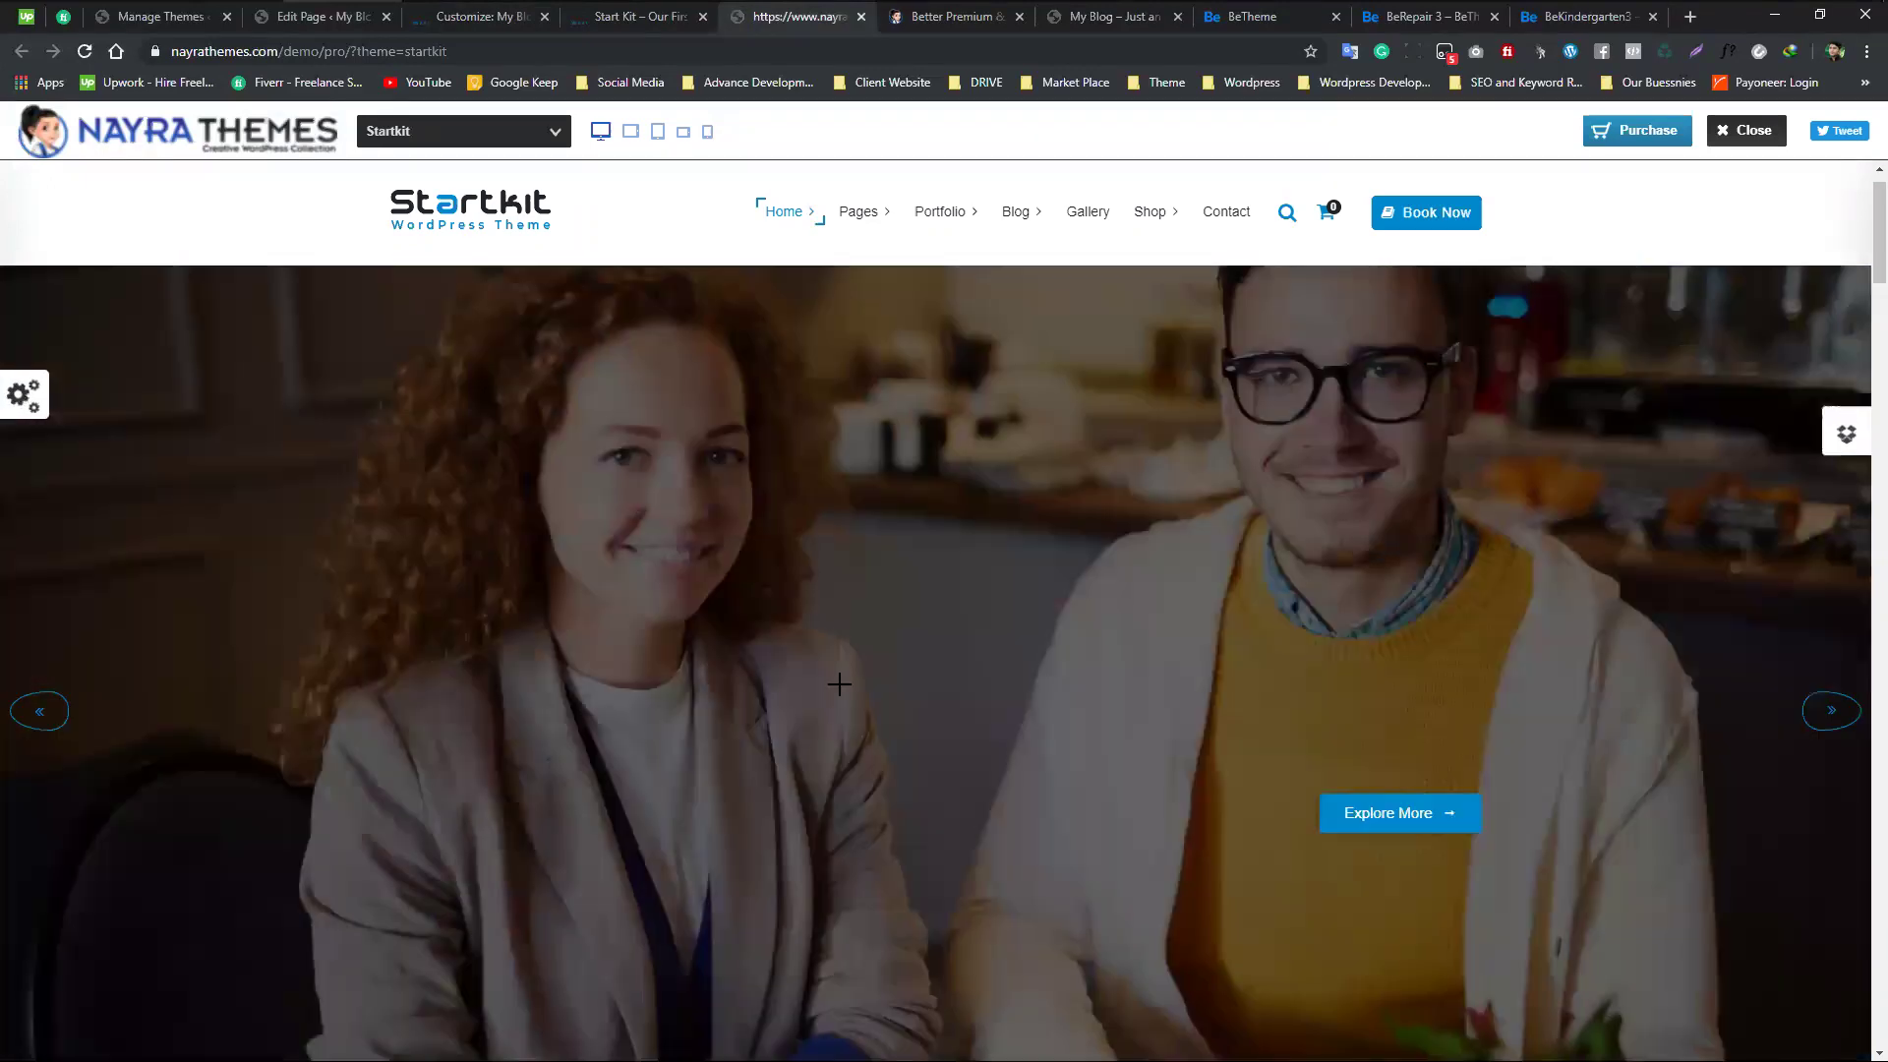
pyautogui.scroll(-2, 751, 644)
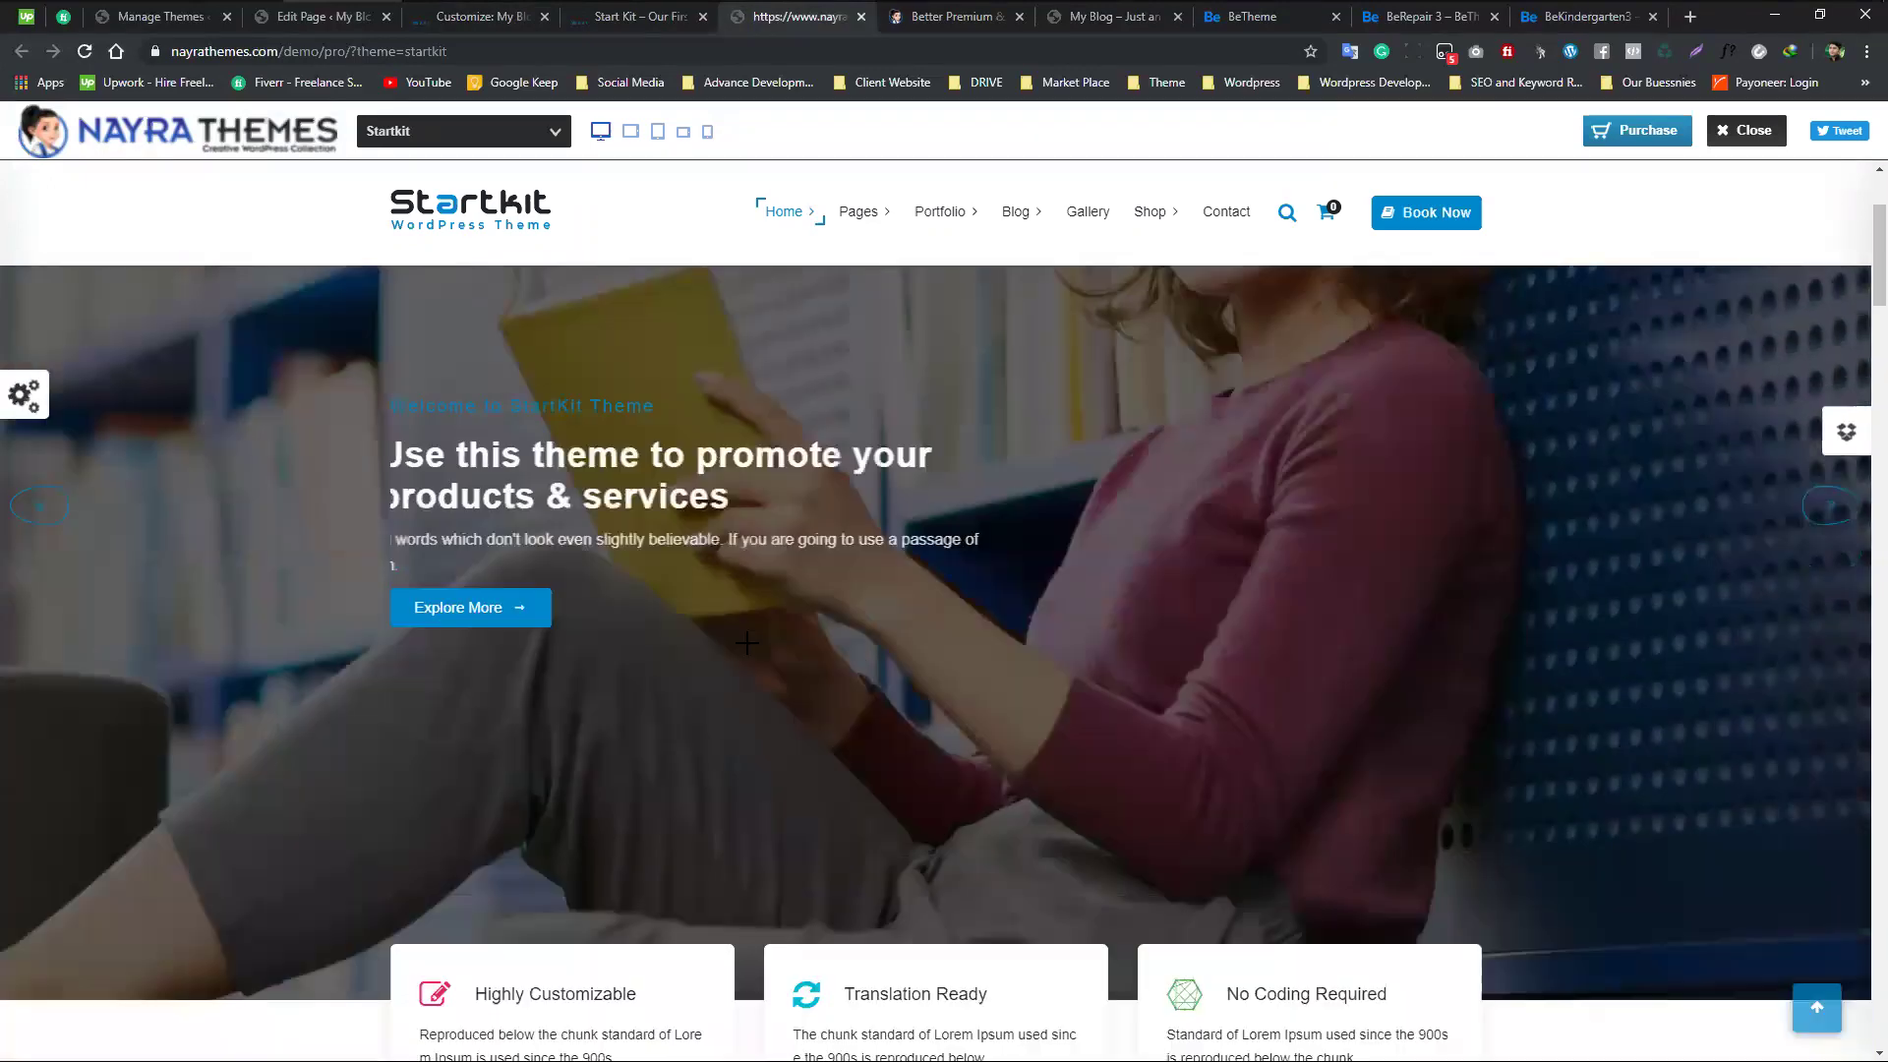
pyautogui.scroll(3, 849, 612)
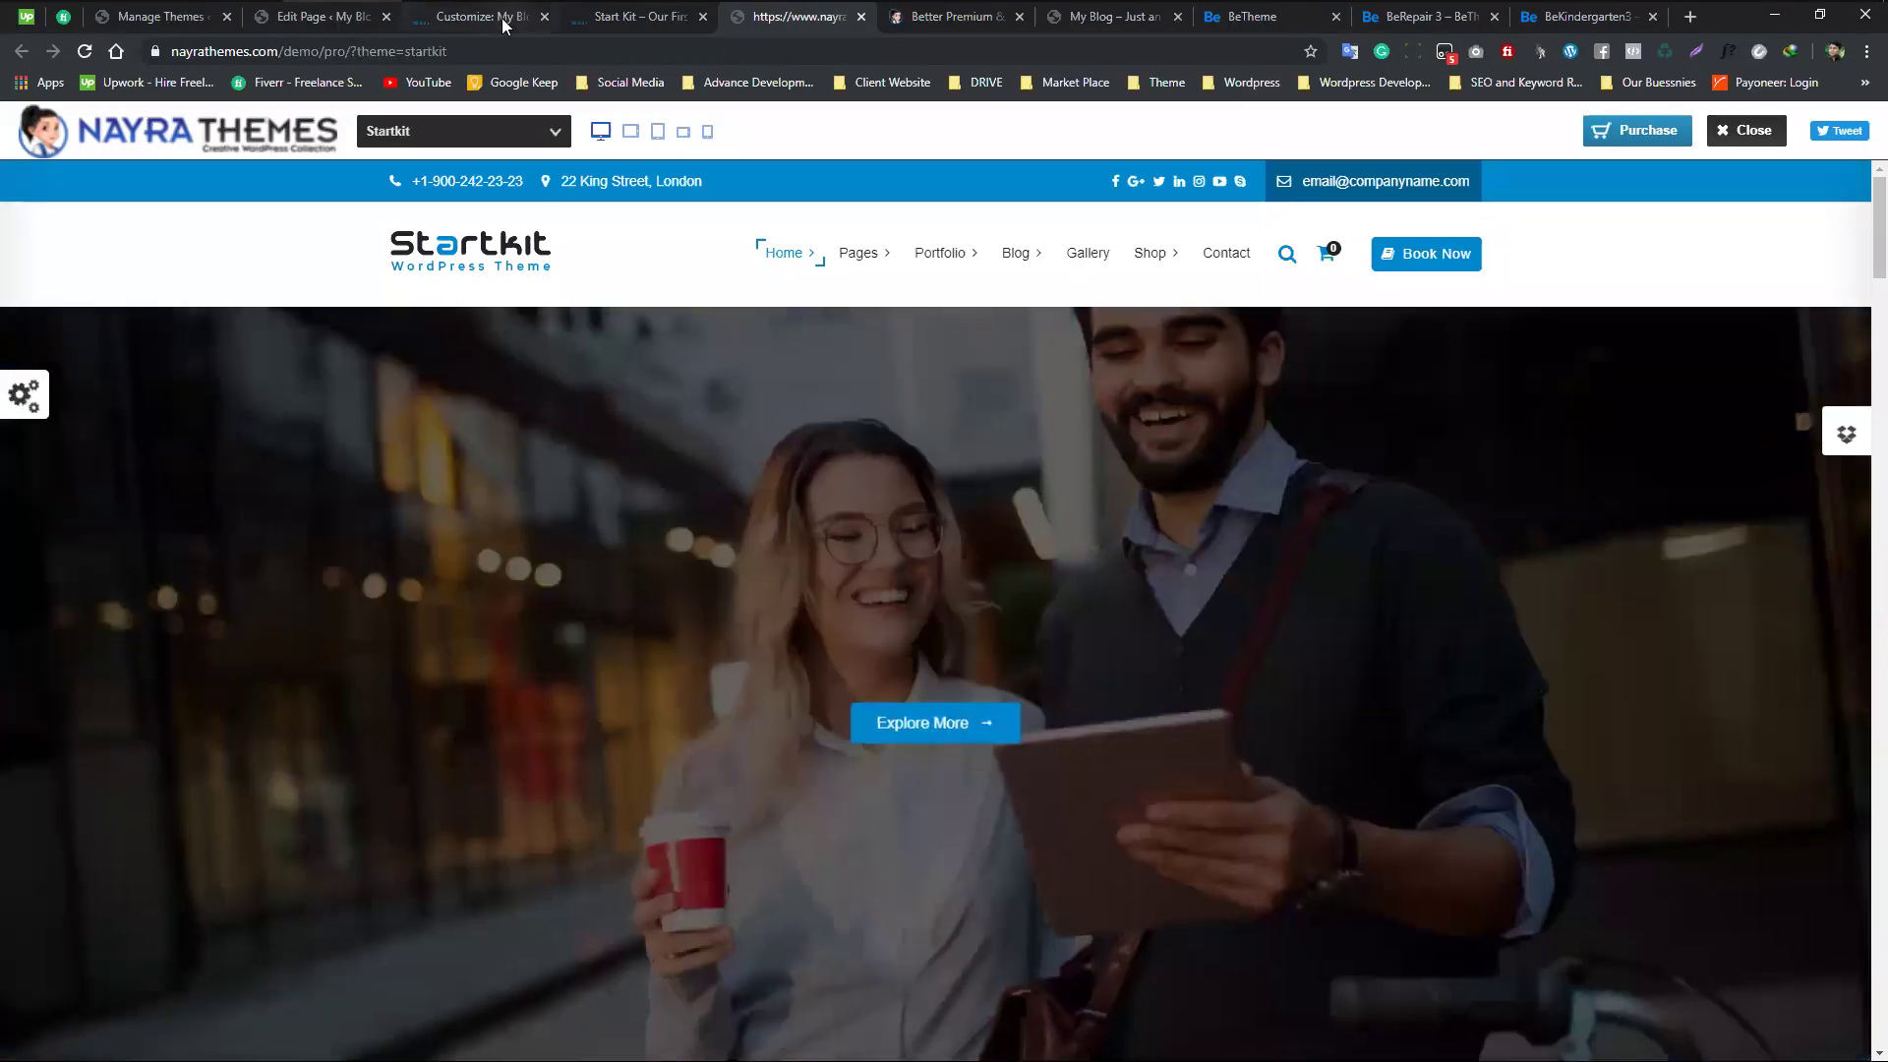
# - Switch to the Customizer and try red (#dd3333) as the site's background color
pyautogui.click(503, 18)
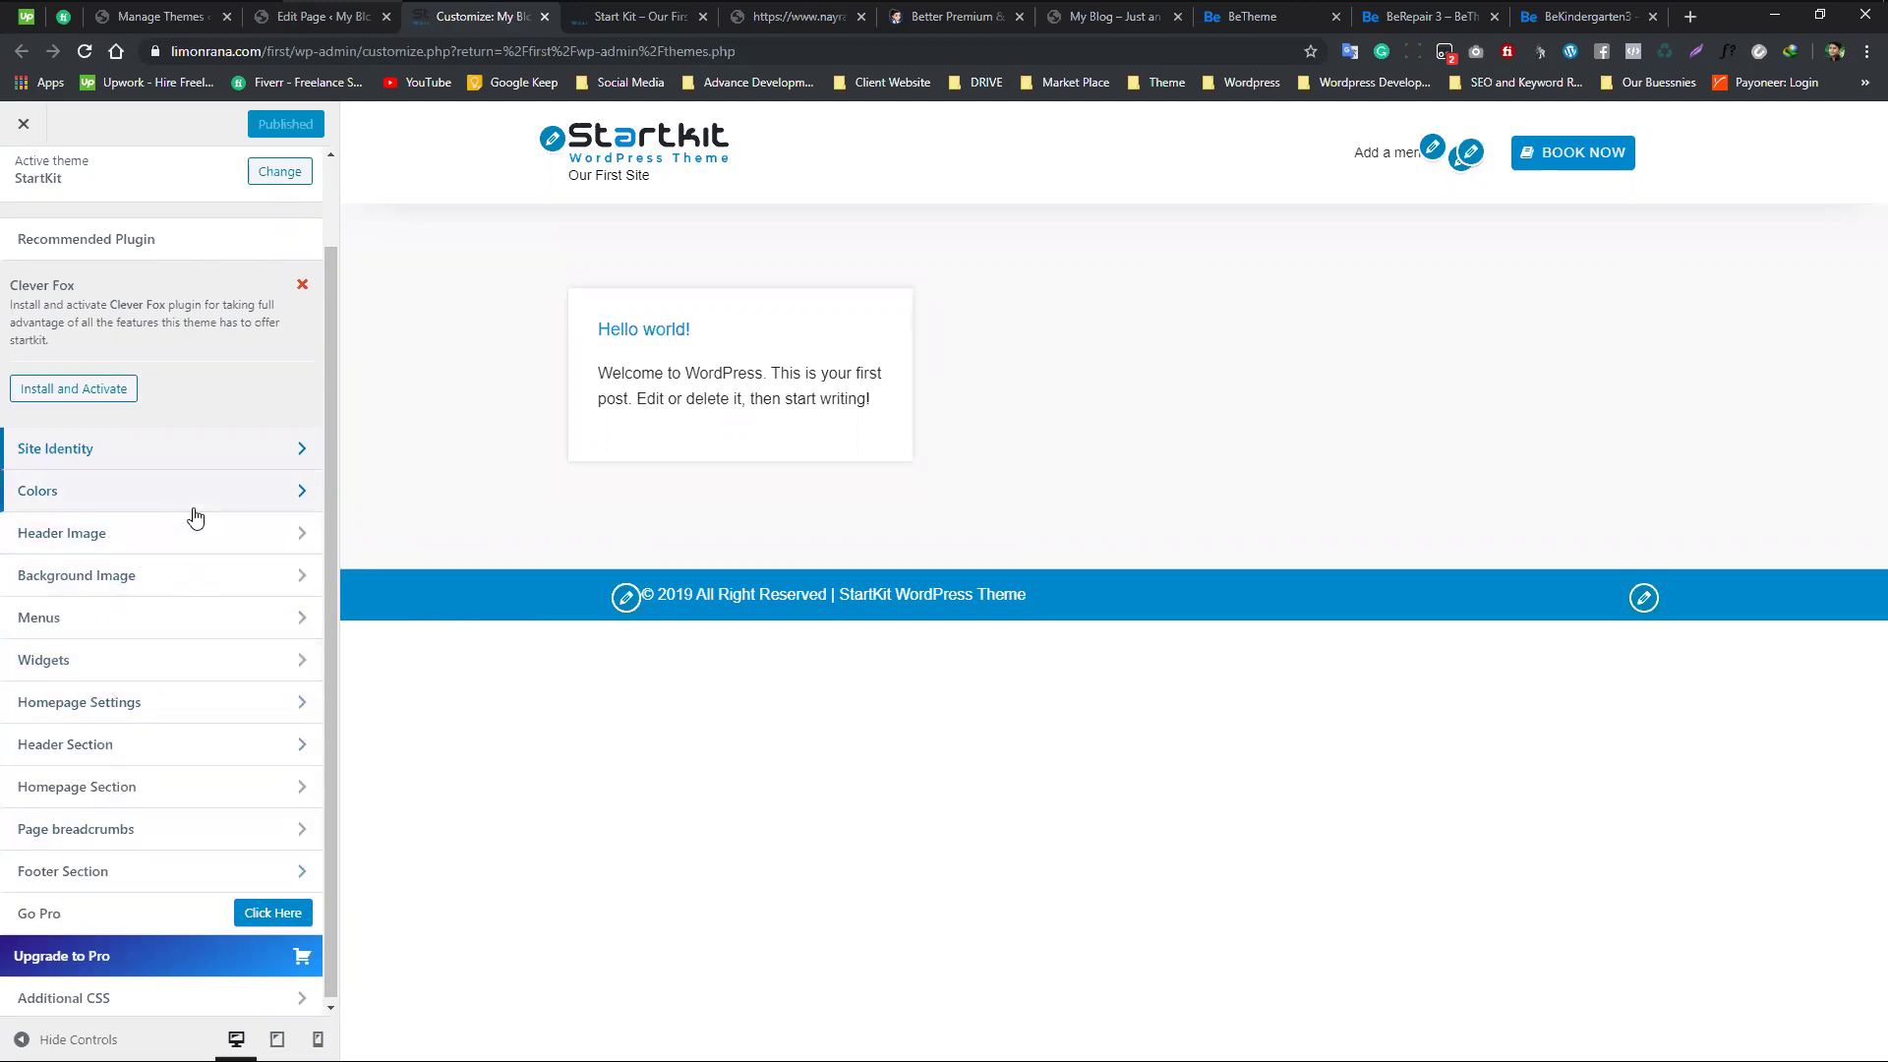
pyautogui.click(253, 492)
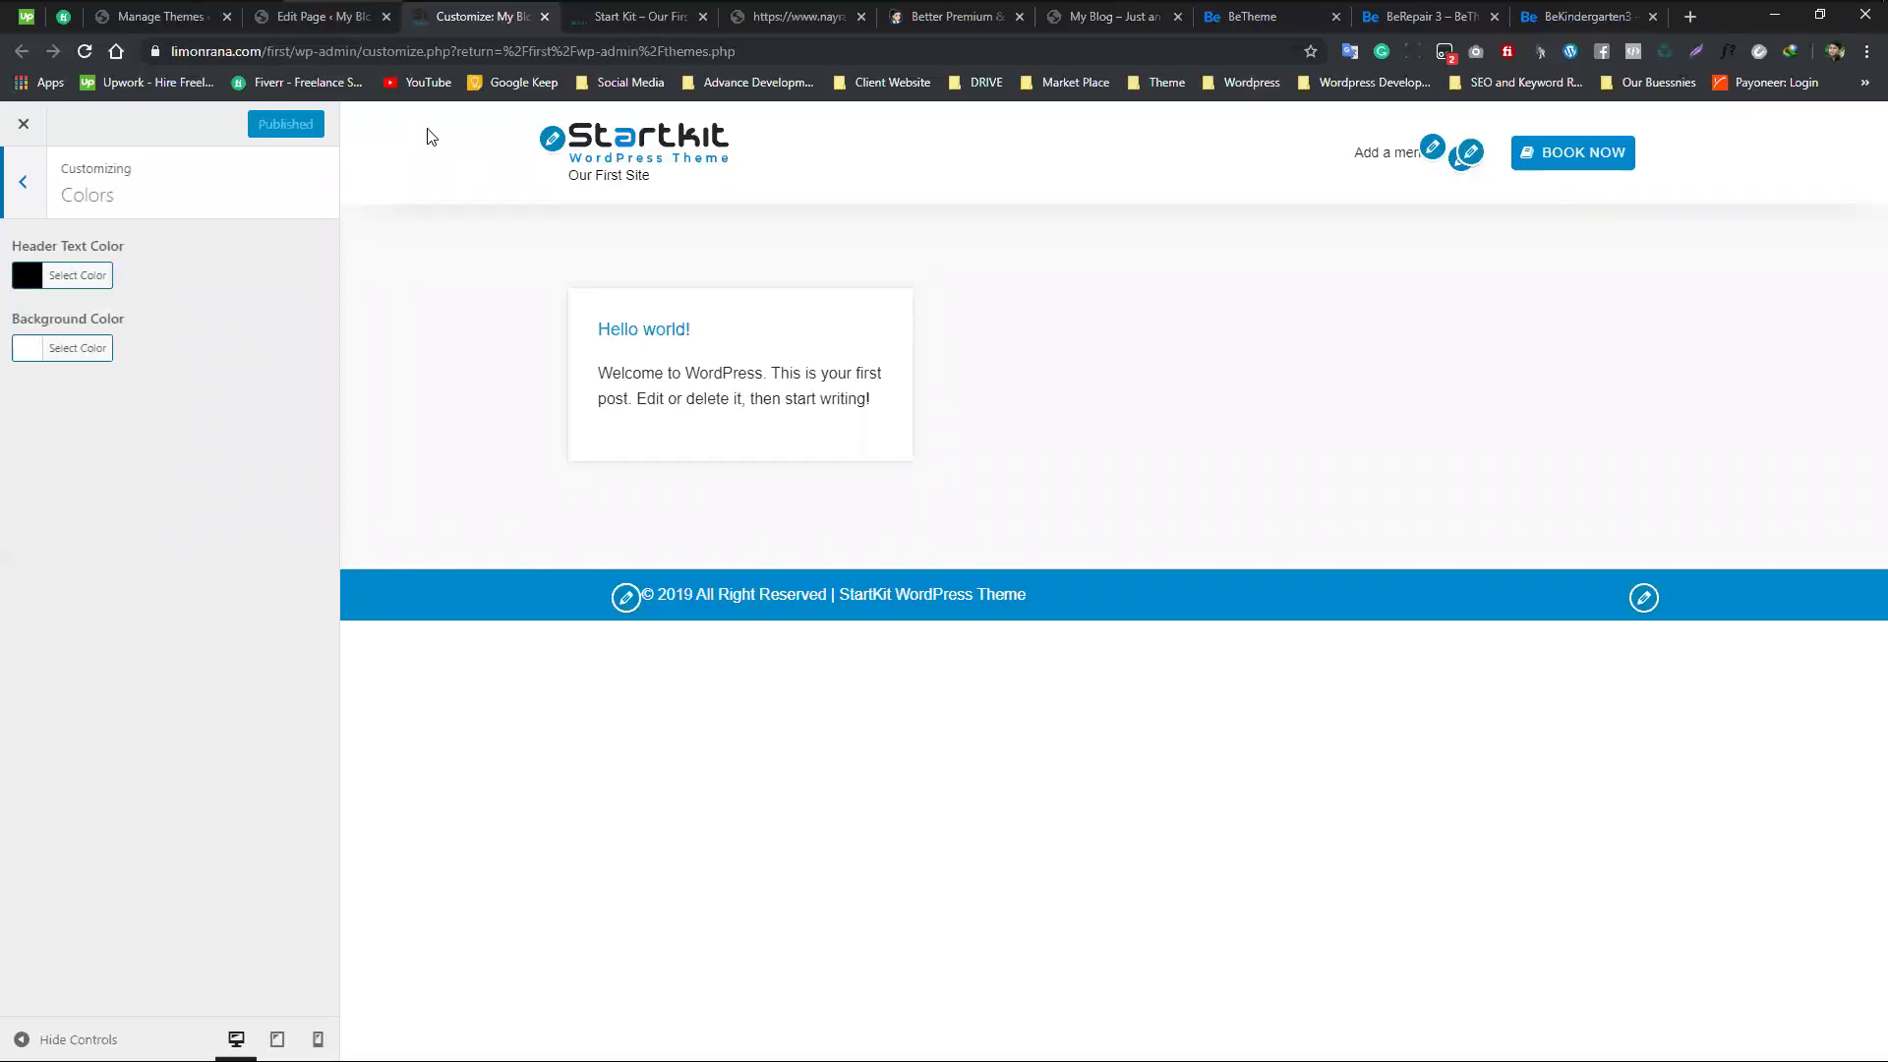
pyautogui.click(86, 350)
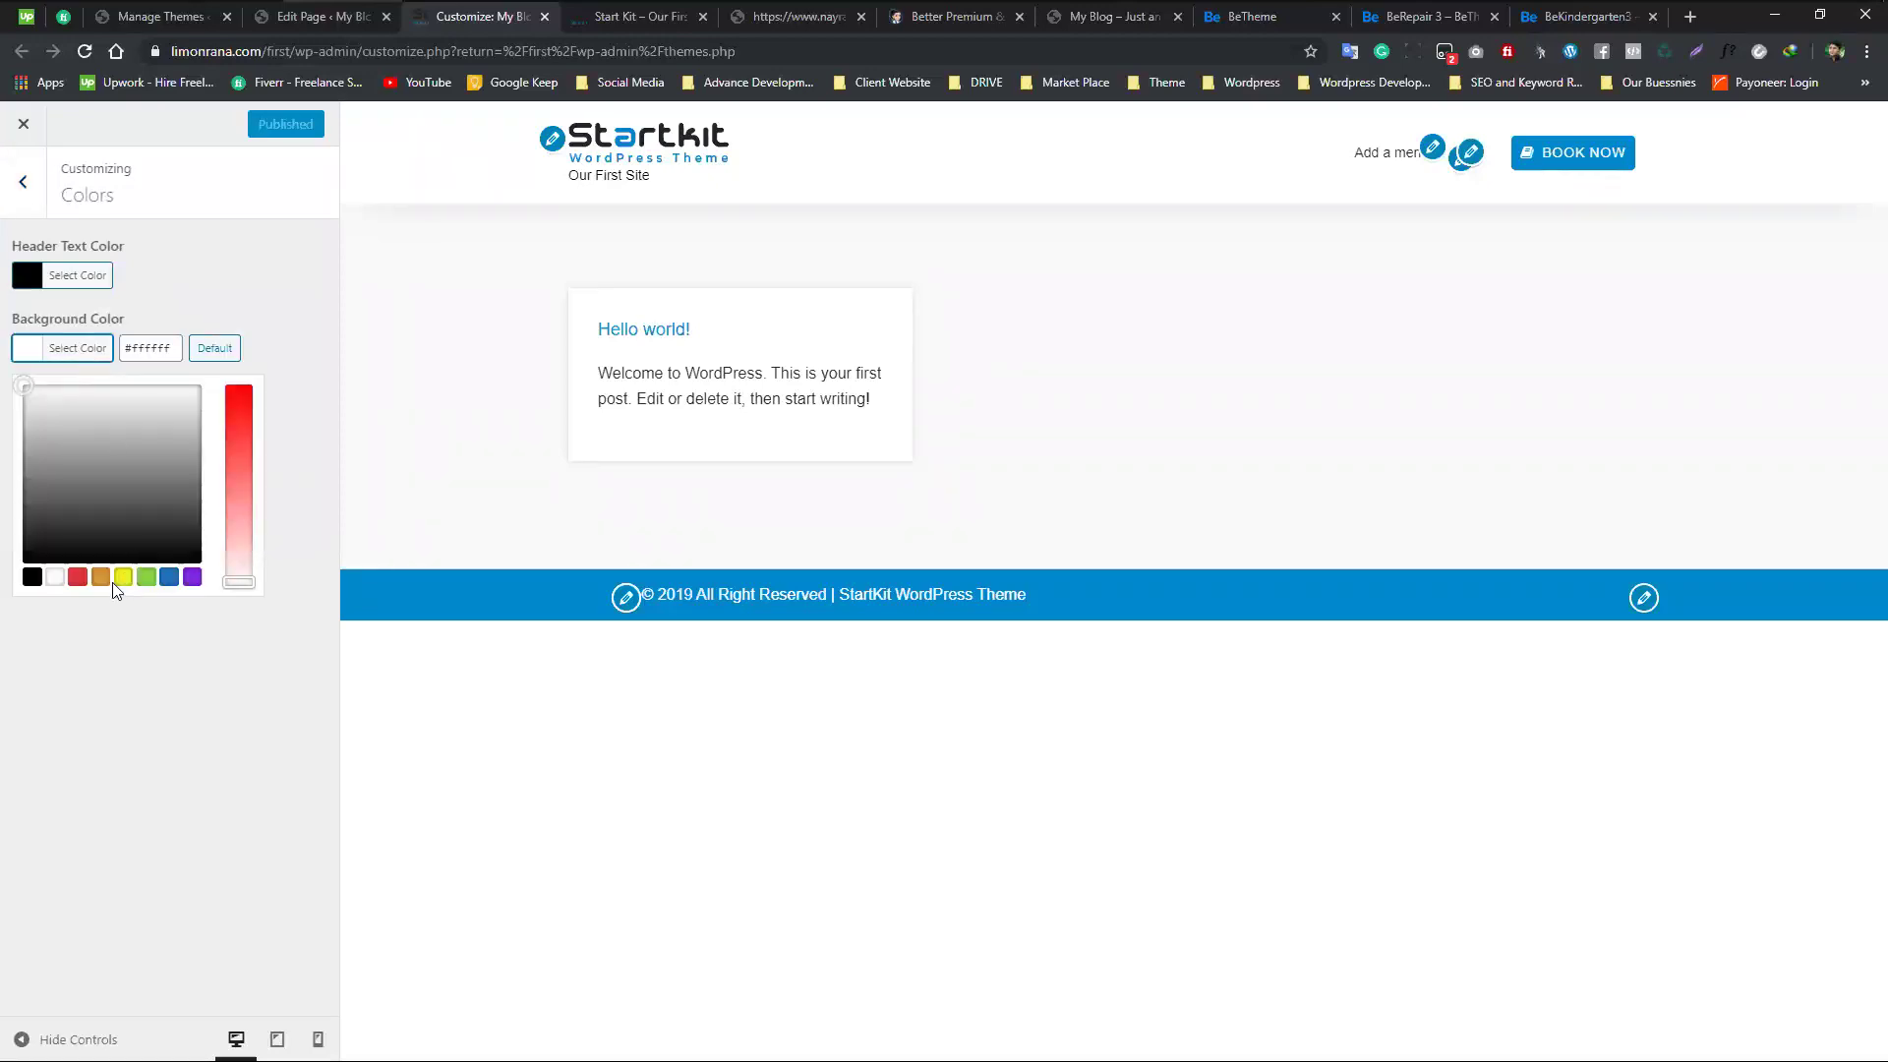
pyautogui.click(76, 576)
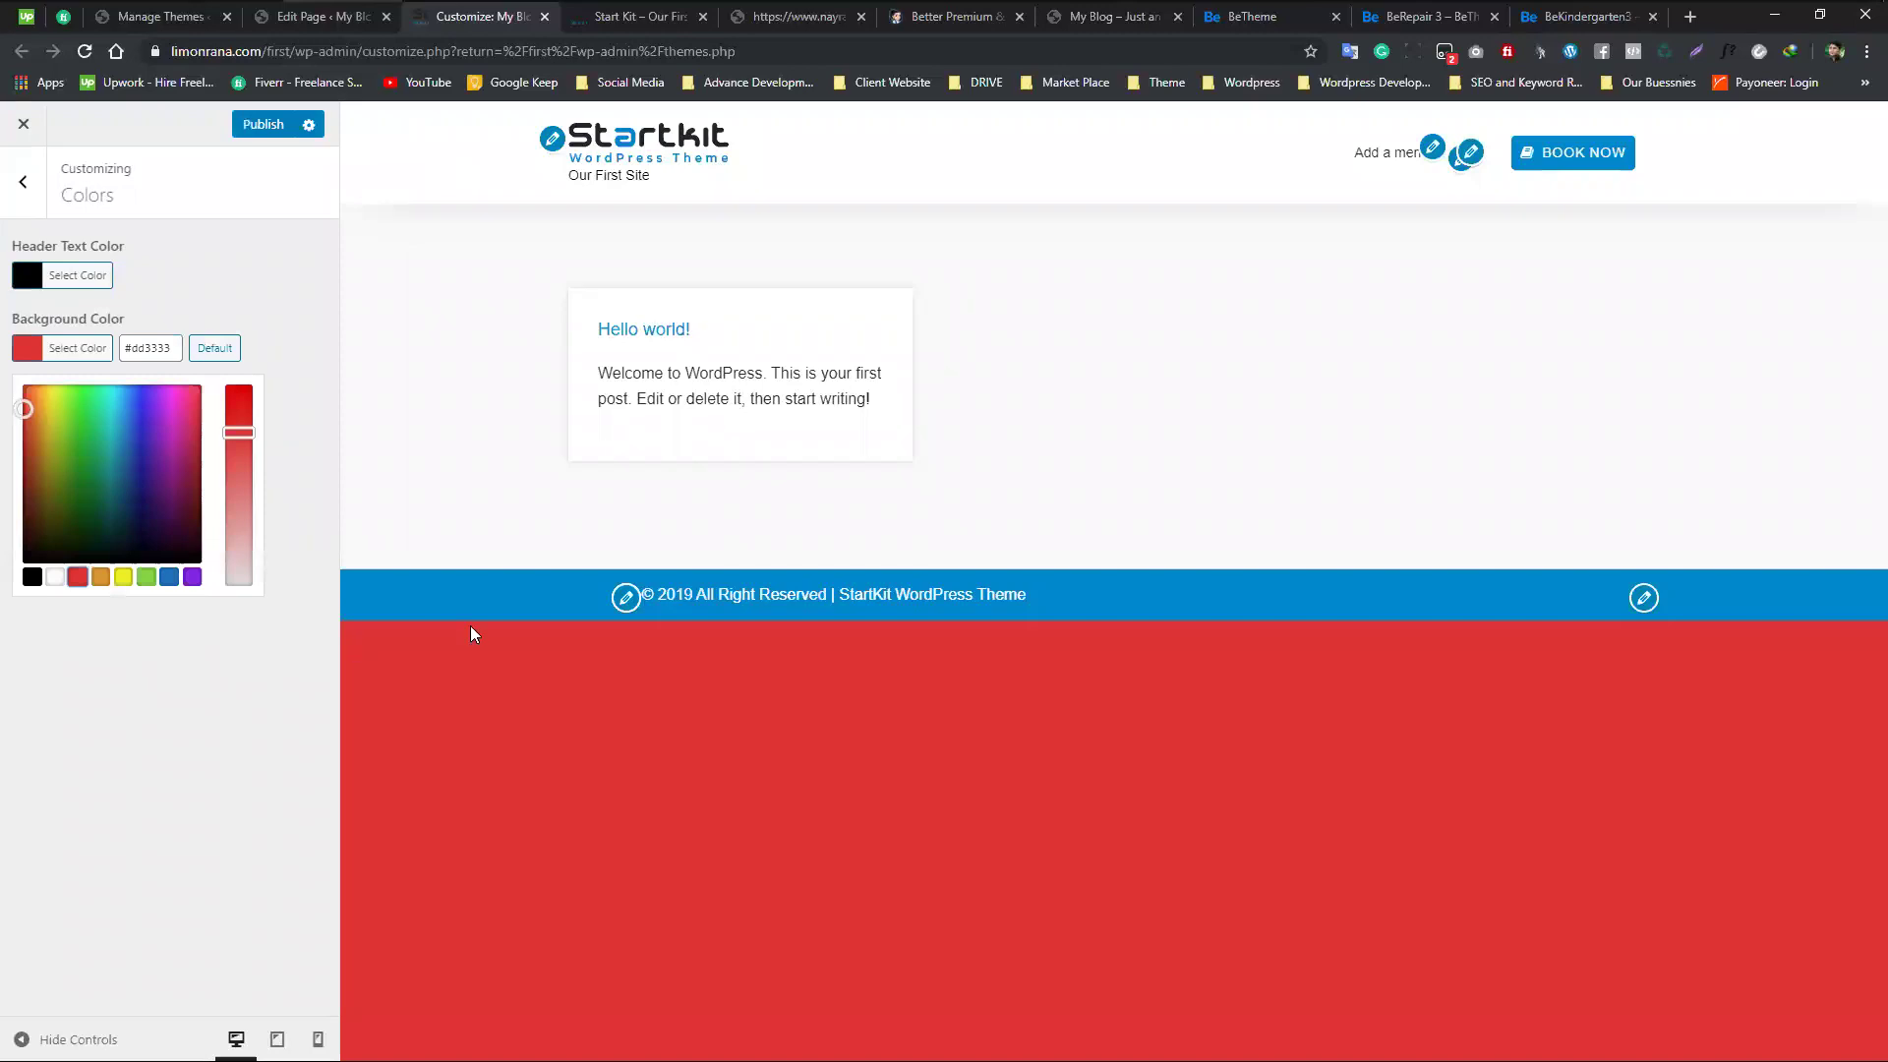
pyautogui.click(104, 687)
# - Set the background color to white, check the header text color setting, and publish the color settings
pyautogui.click(74, 350)
pyautogui.click(55, 578)
pyautogui.click(132, 679)
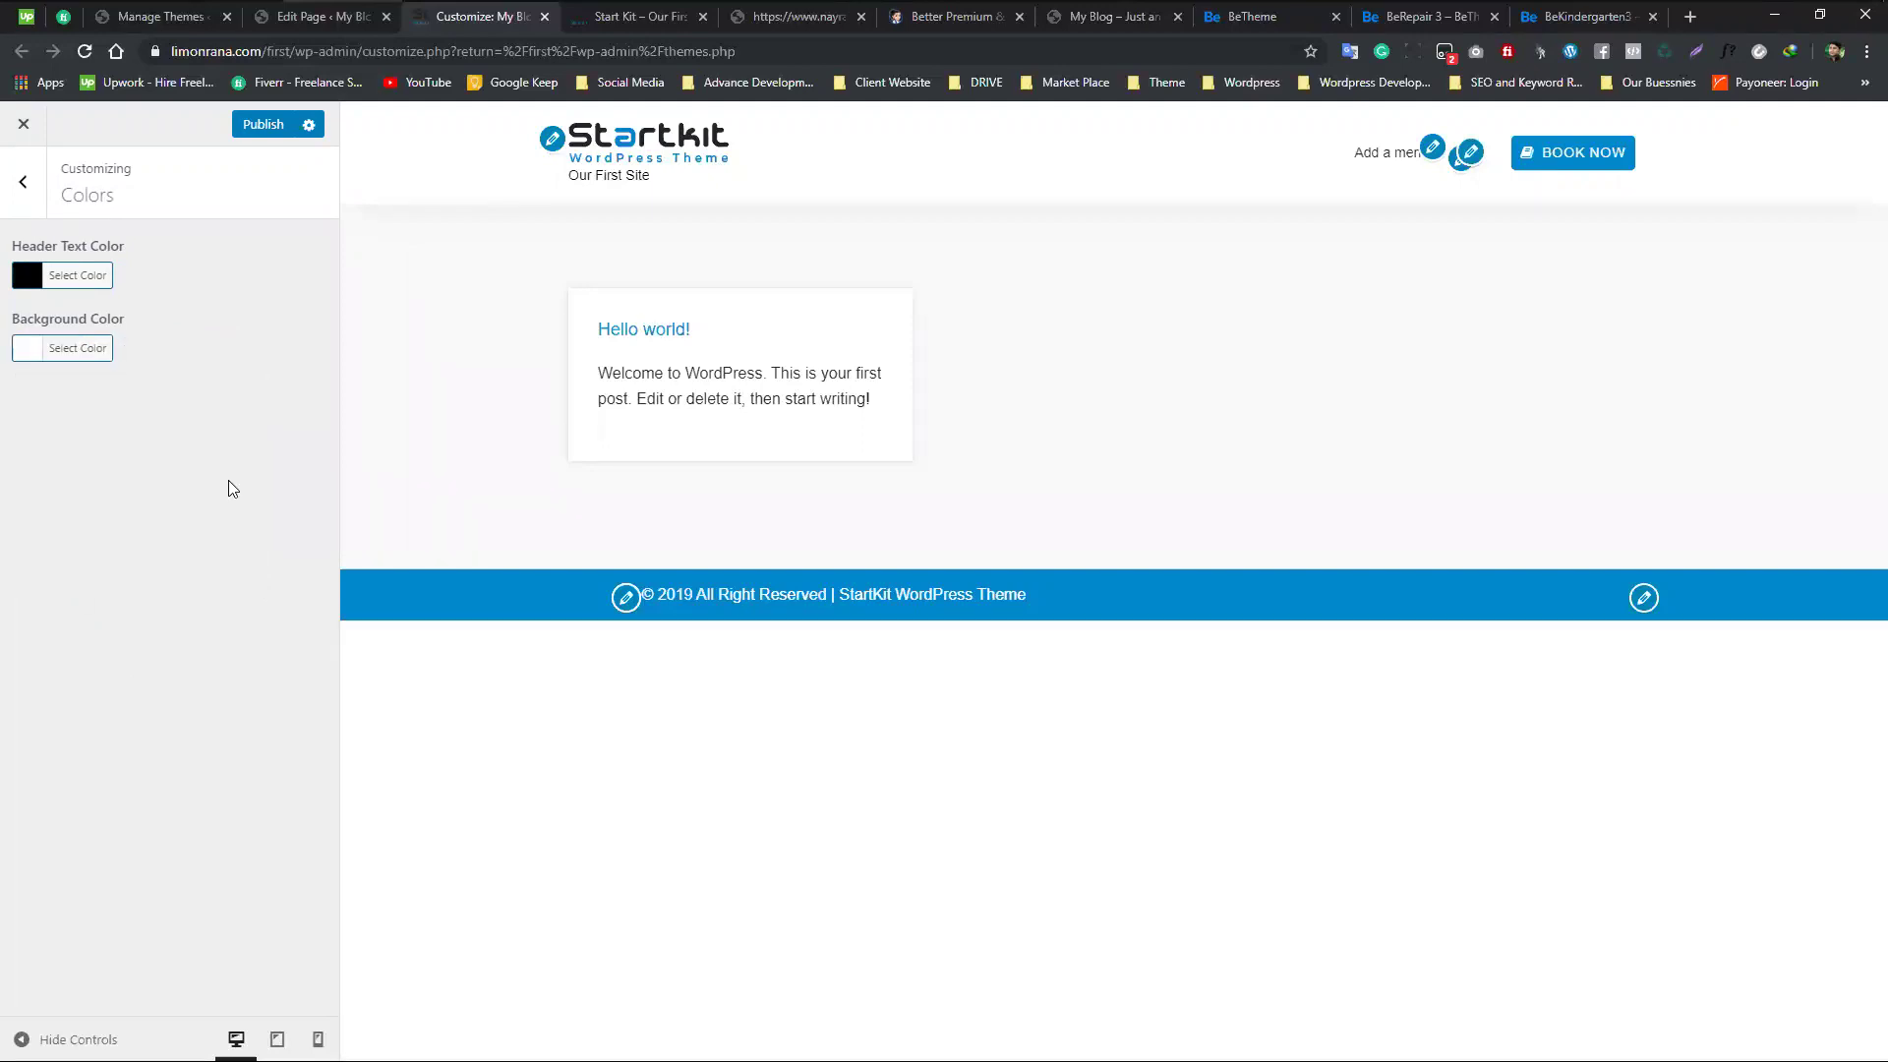
pyautogui.click(93, 278)
pyautogui.click(136, 782)
pyautogui.click(264, 137)
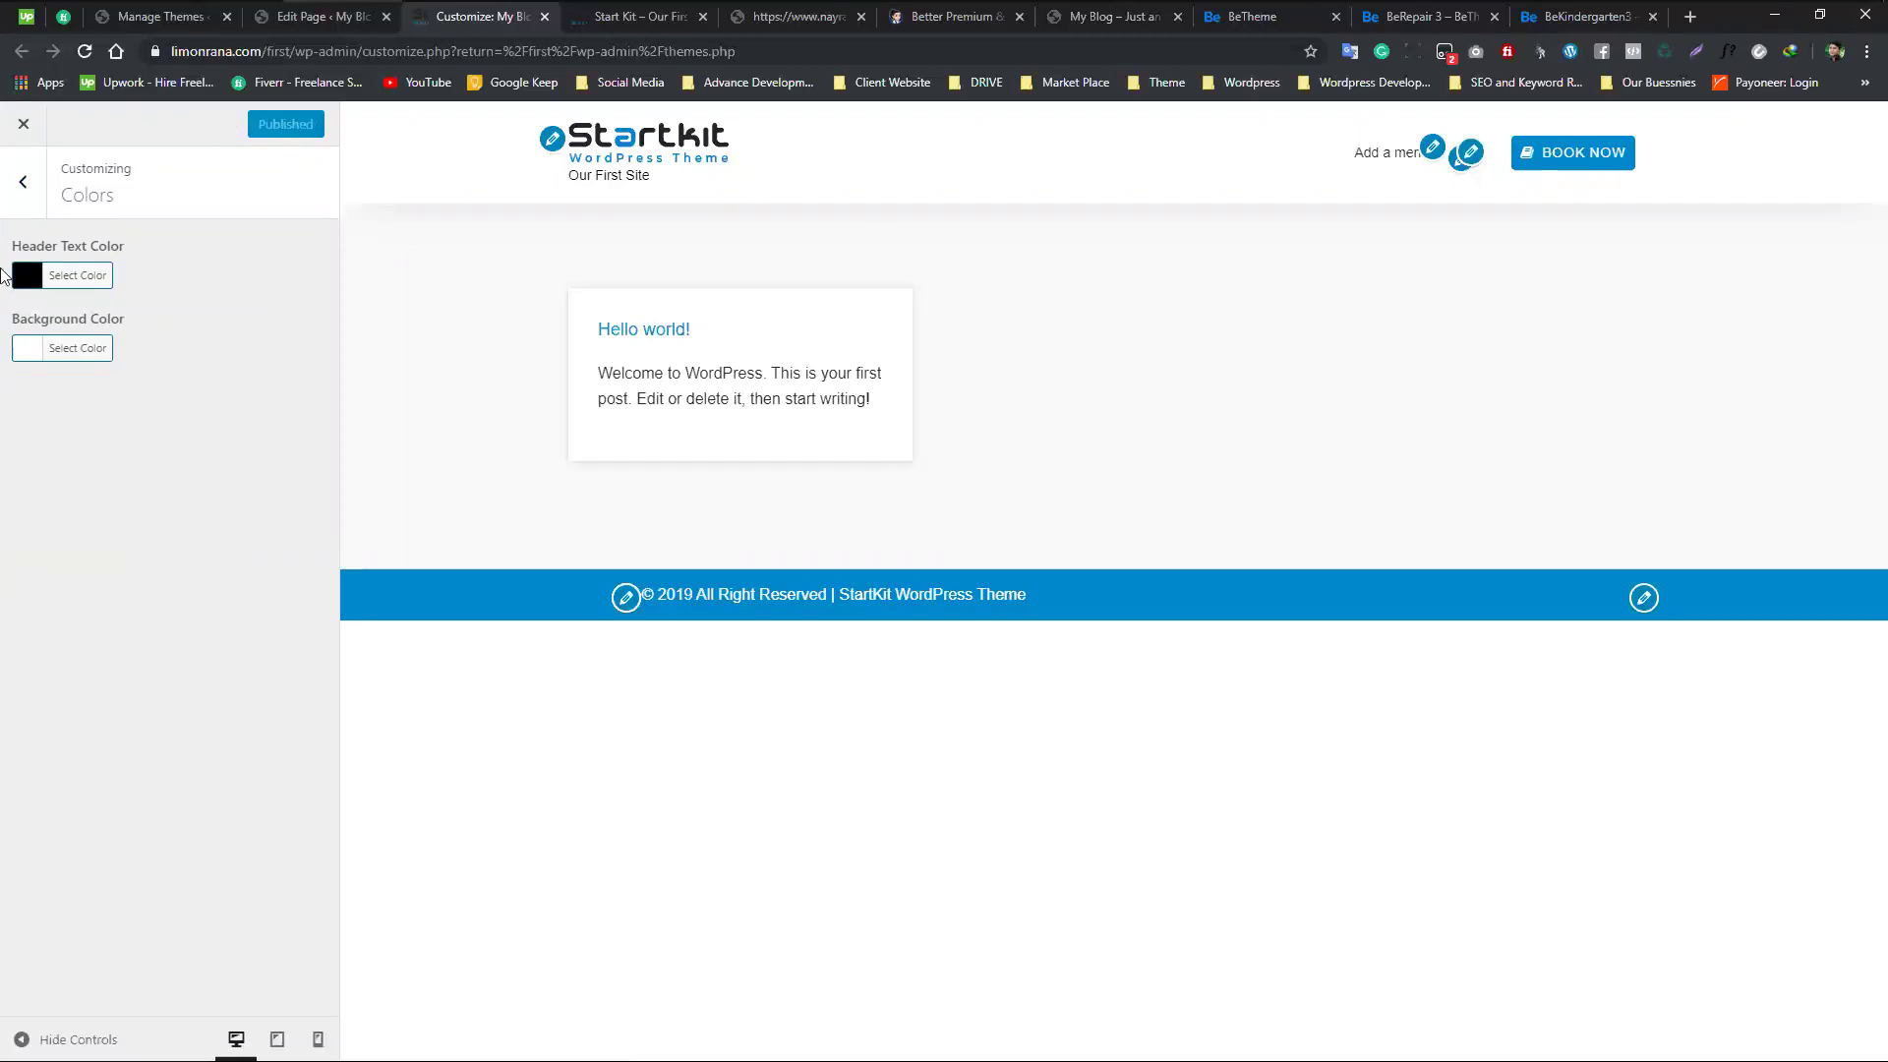
pyautogui.press('Escape')
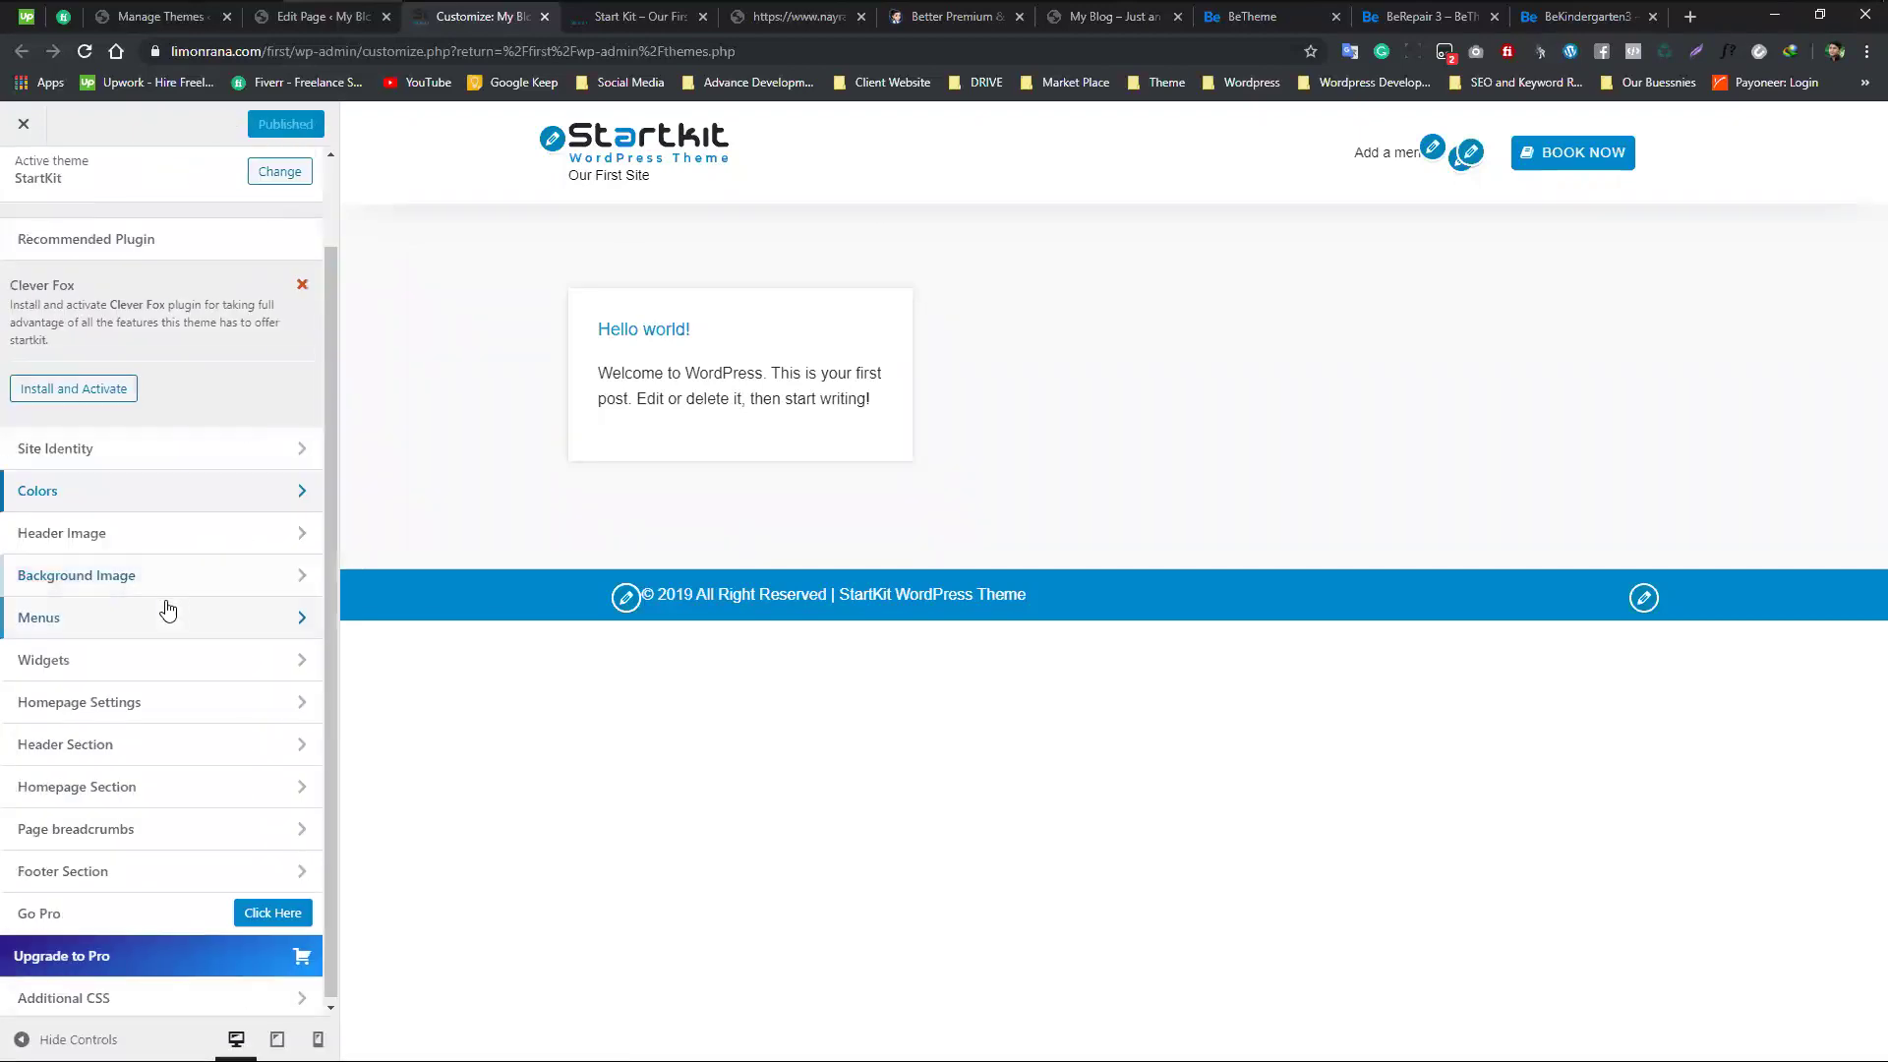
# - Try dogfood-min.png from the media library, cropped to its headline strip, as the header image and remove it again
pyautogui.click(236, 532)
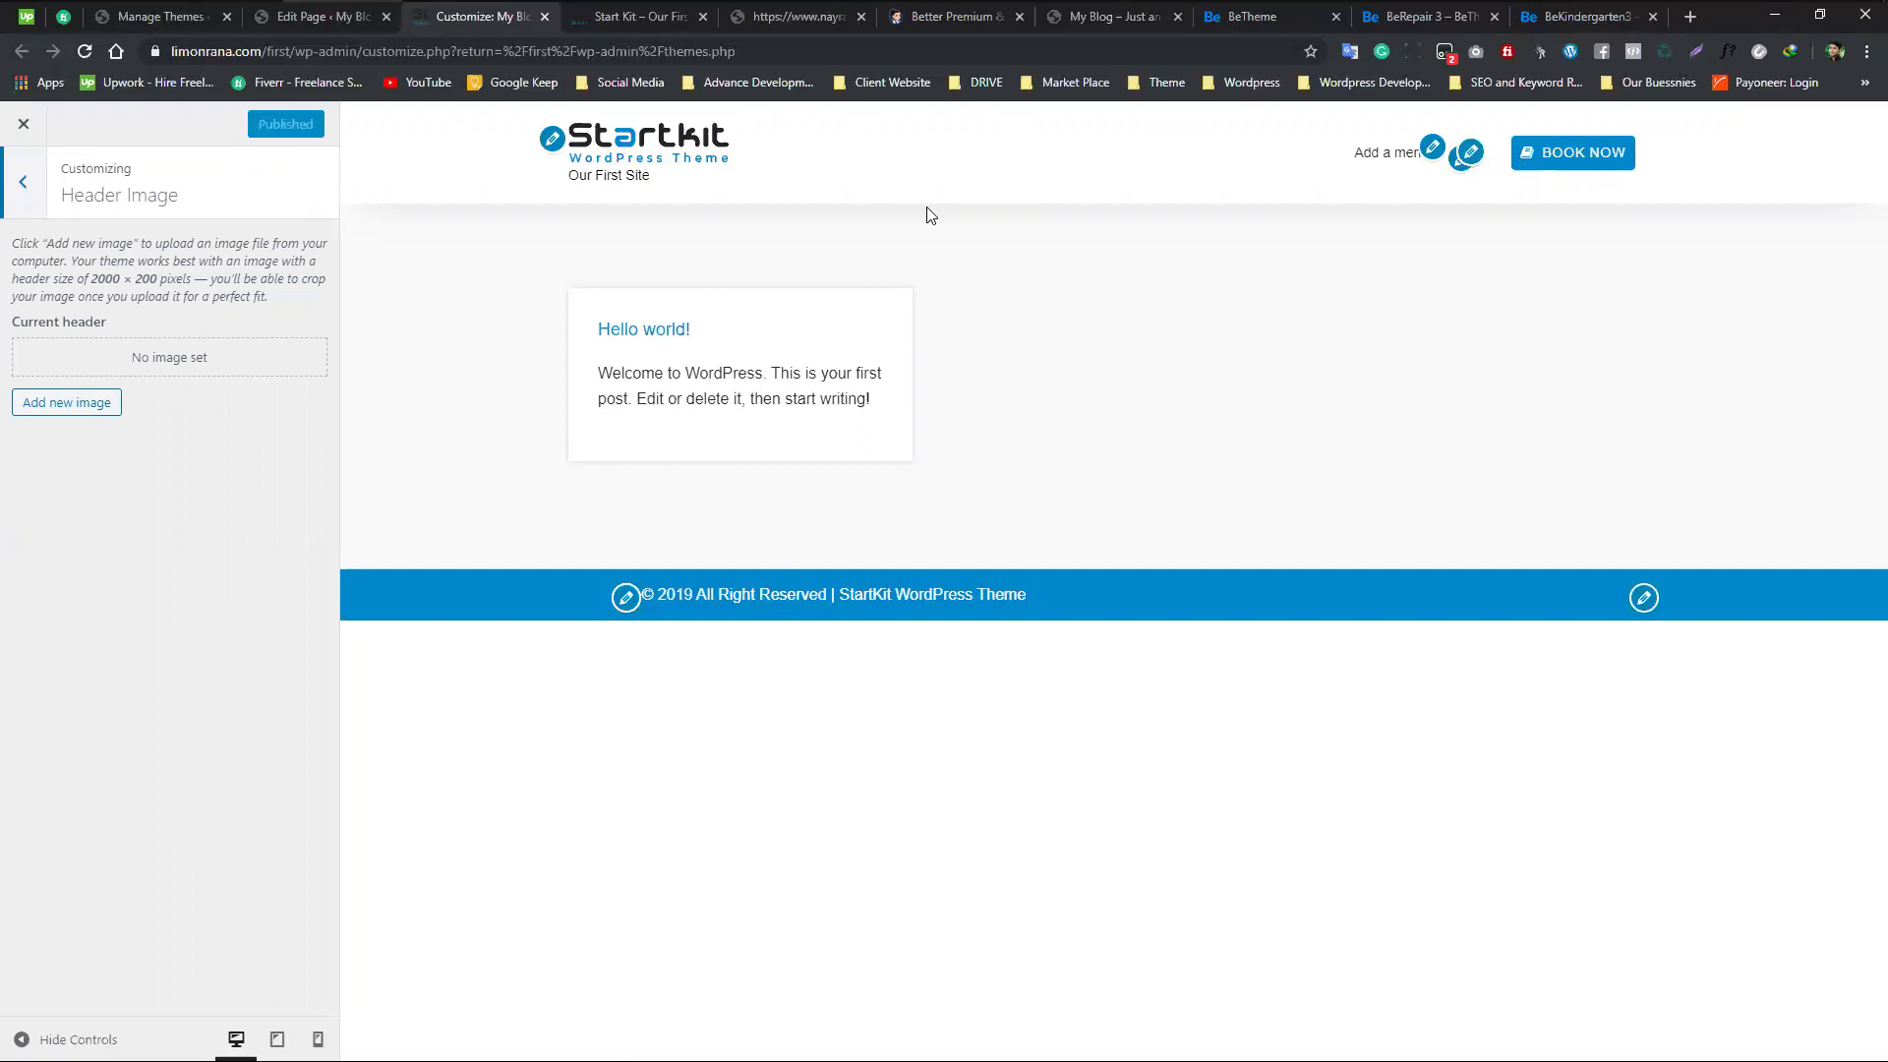
pyautogui.click(86, 413)
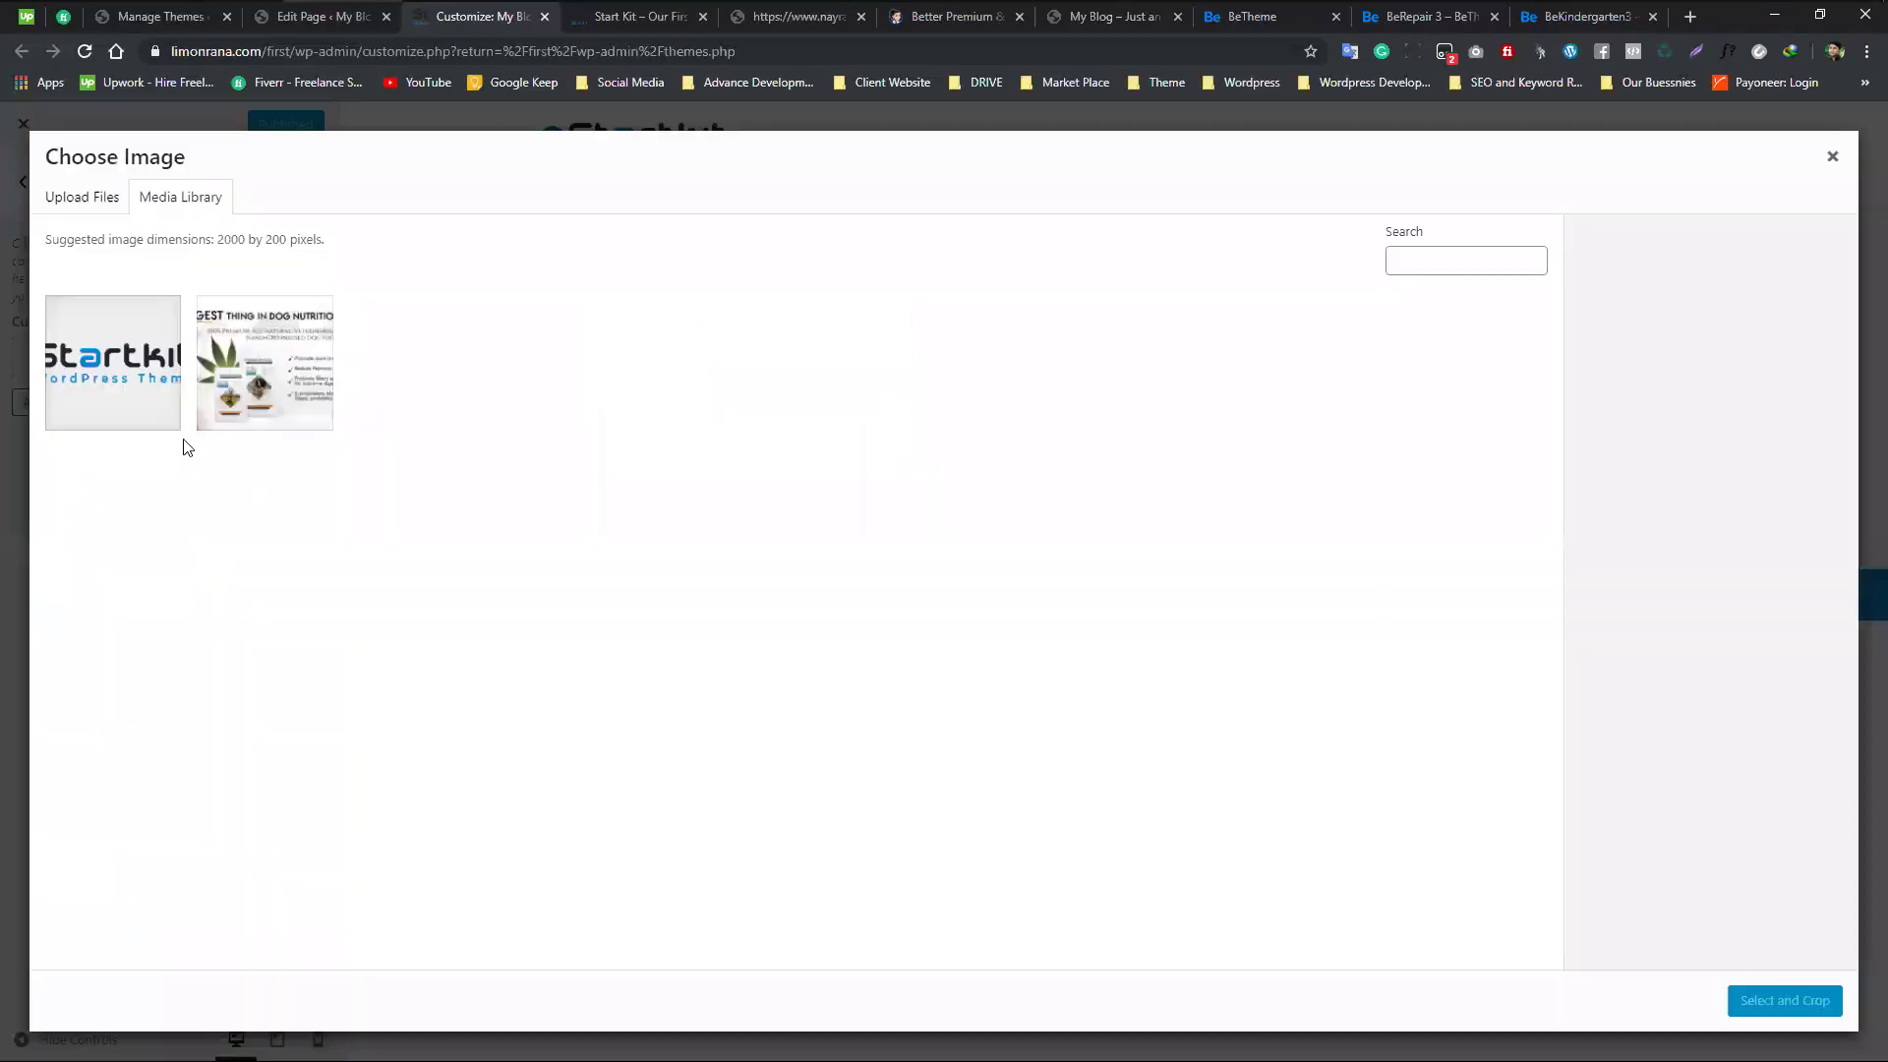
pyautogui.click(210, 384)
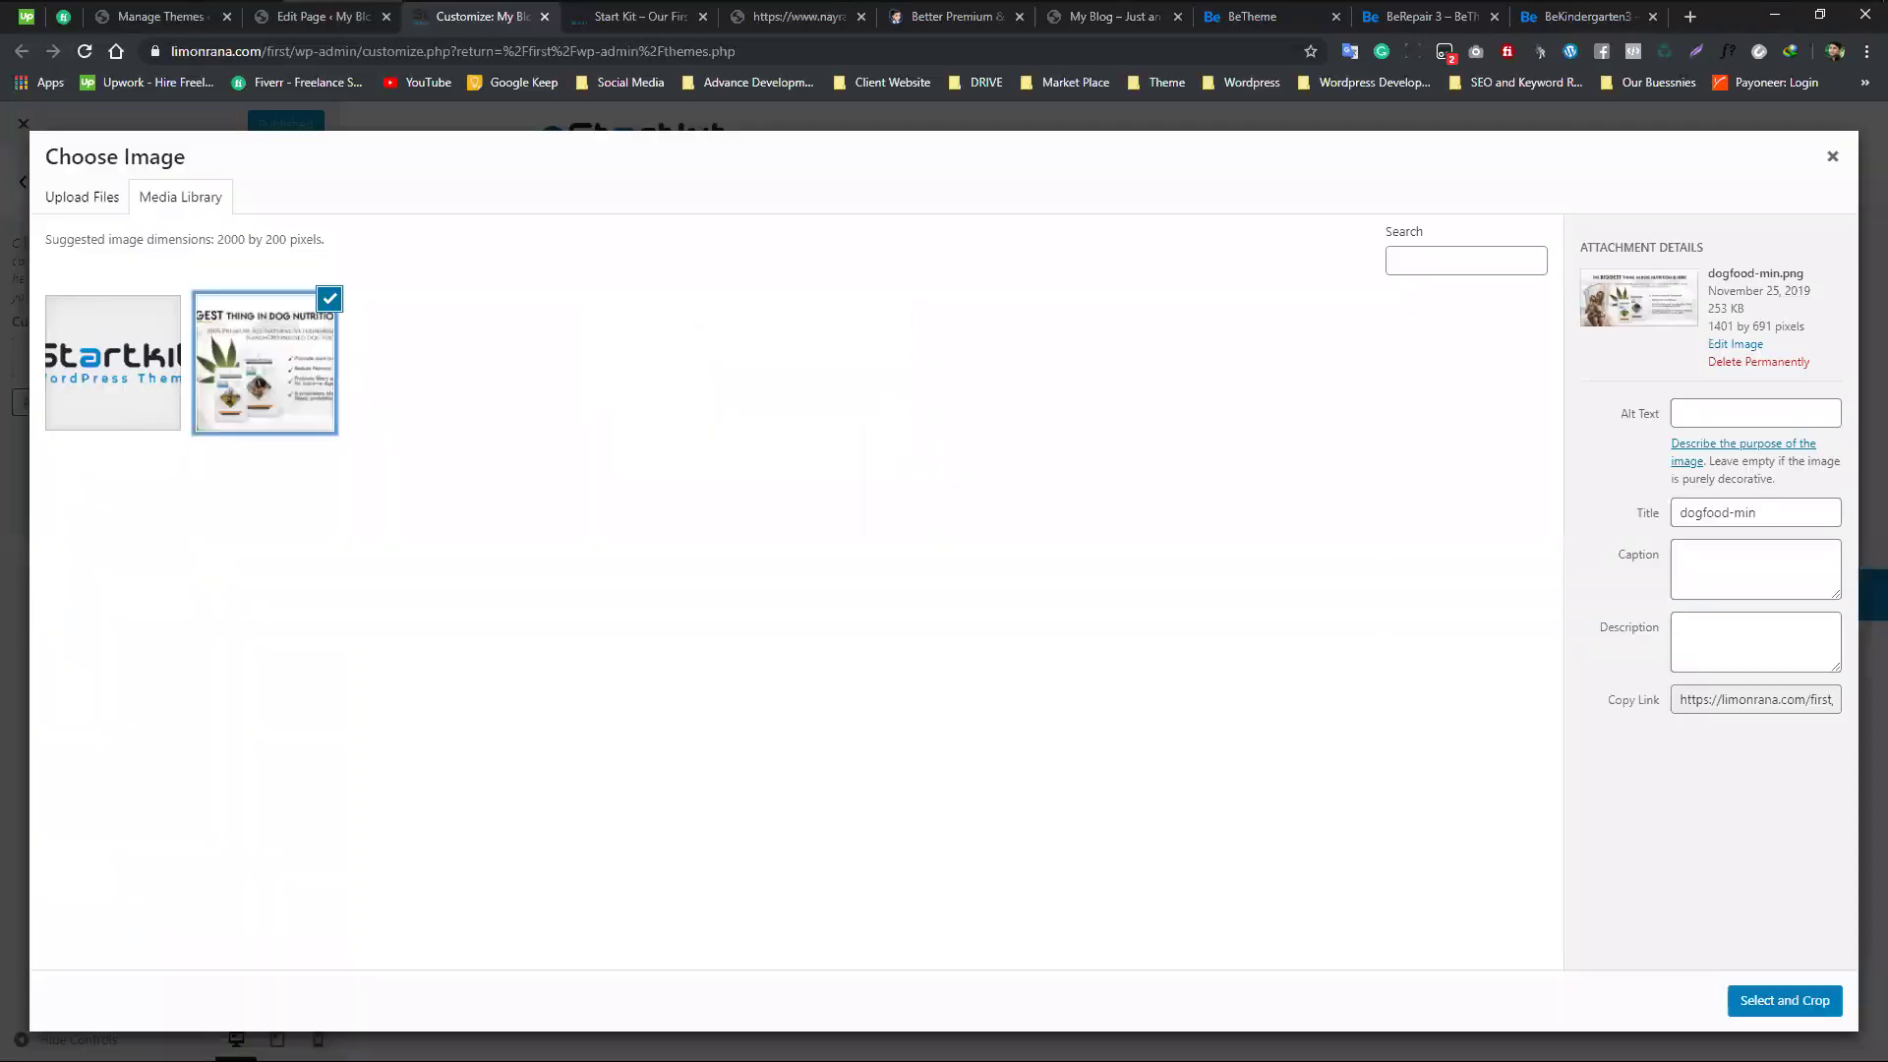
pyautogui.click(1814, 1001)
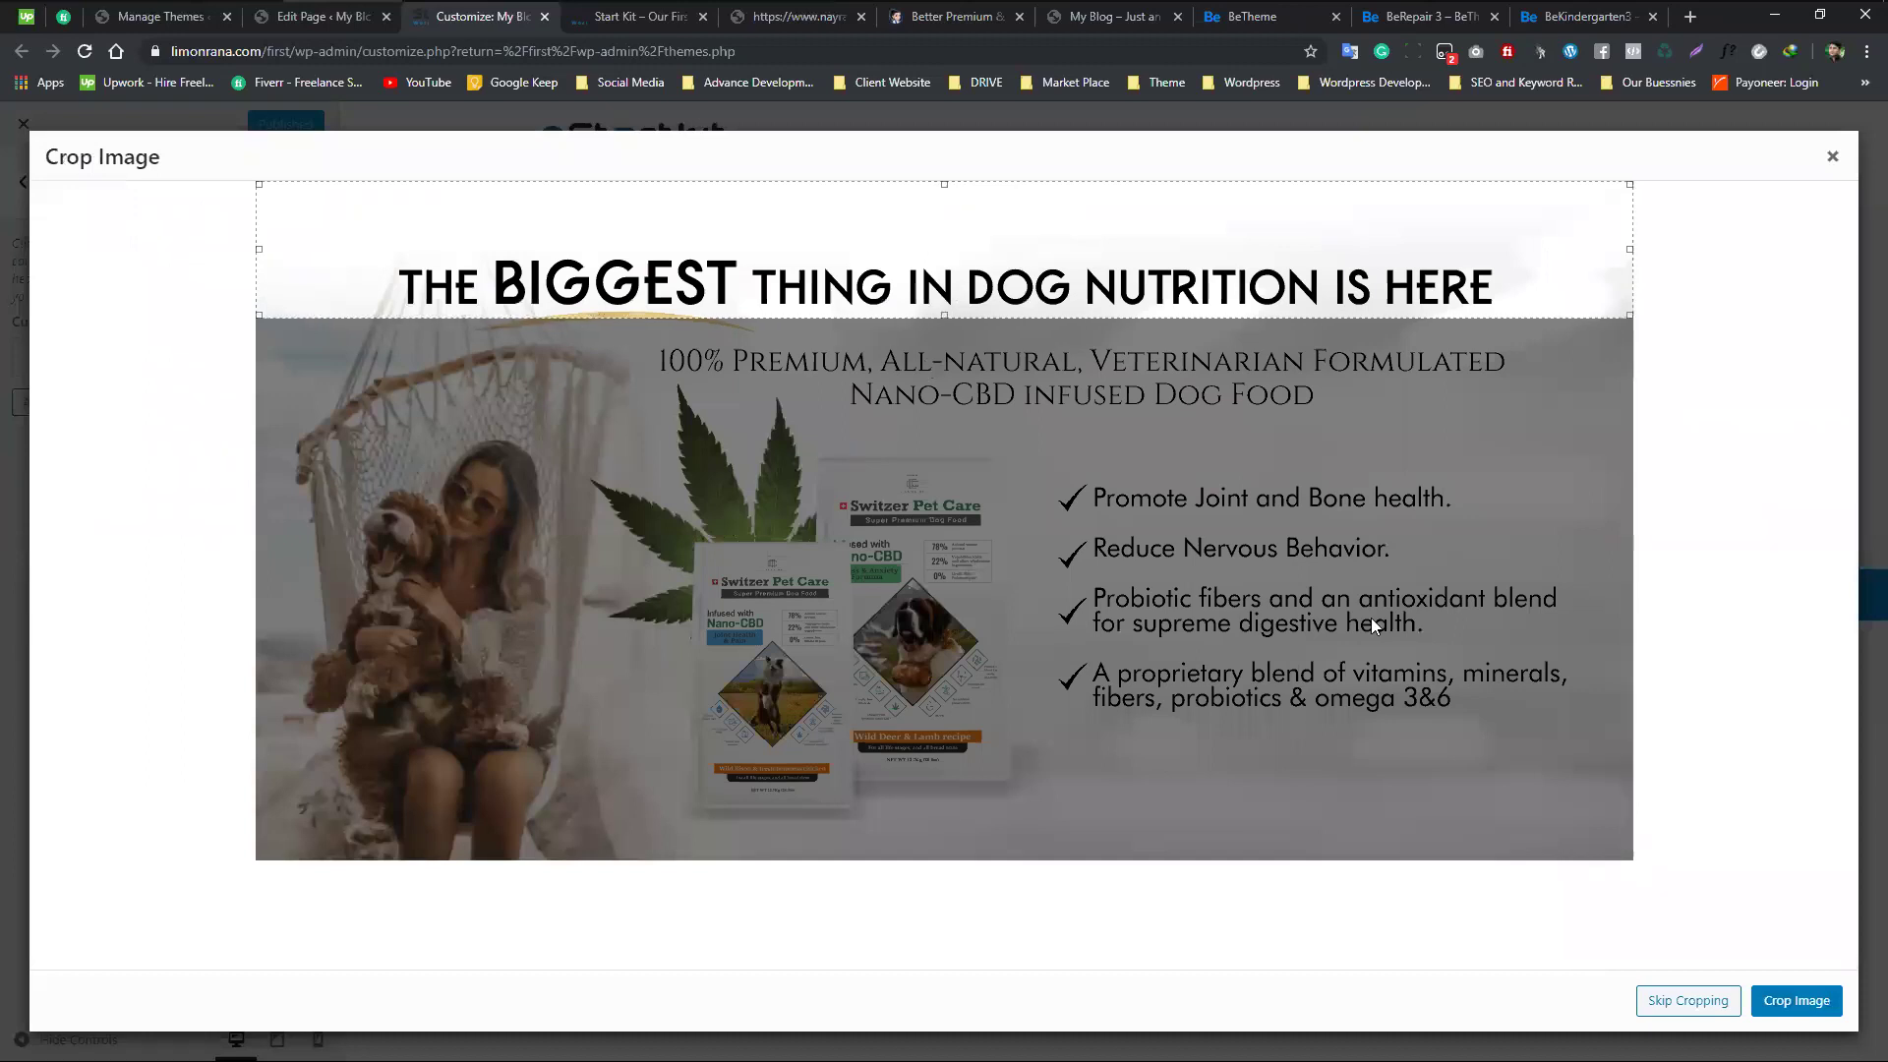
pyautogui.click(1796, 1000)
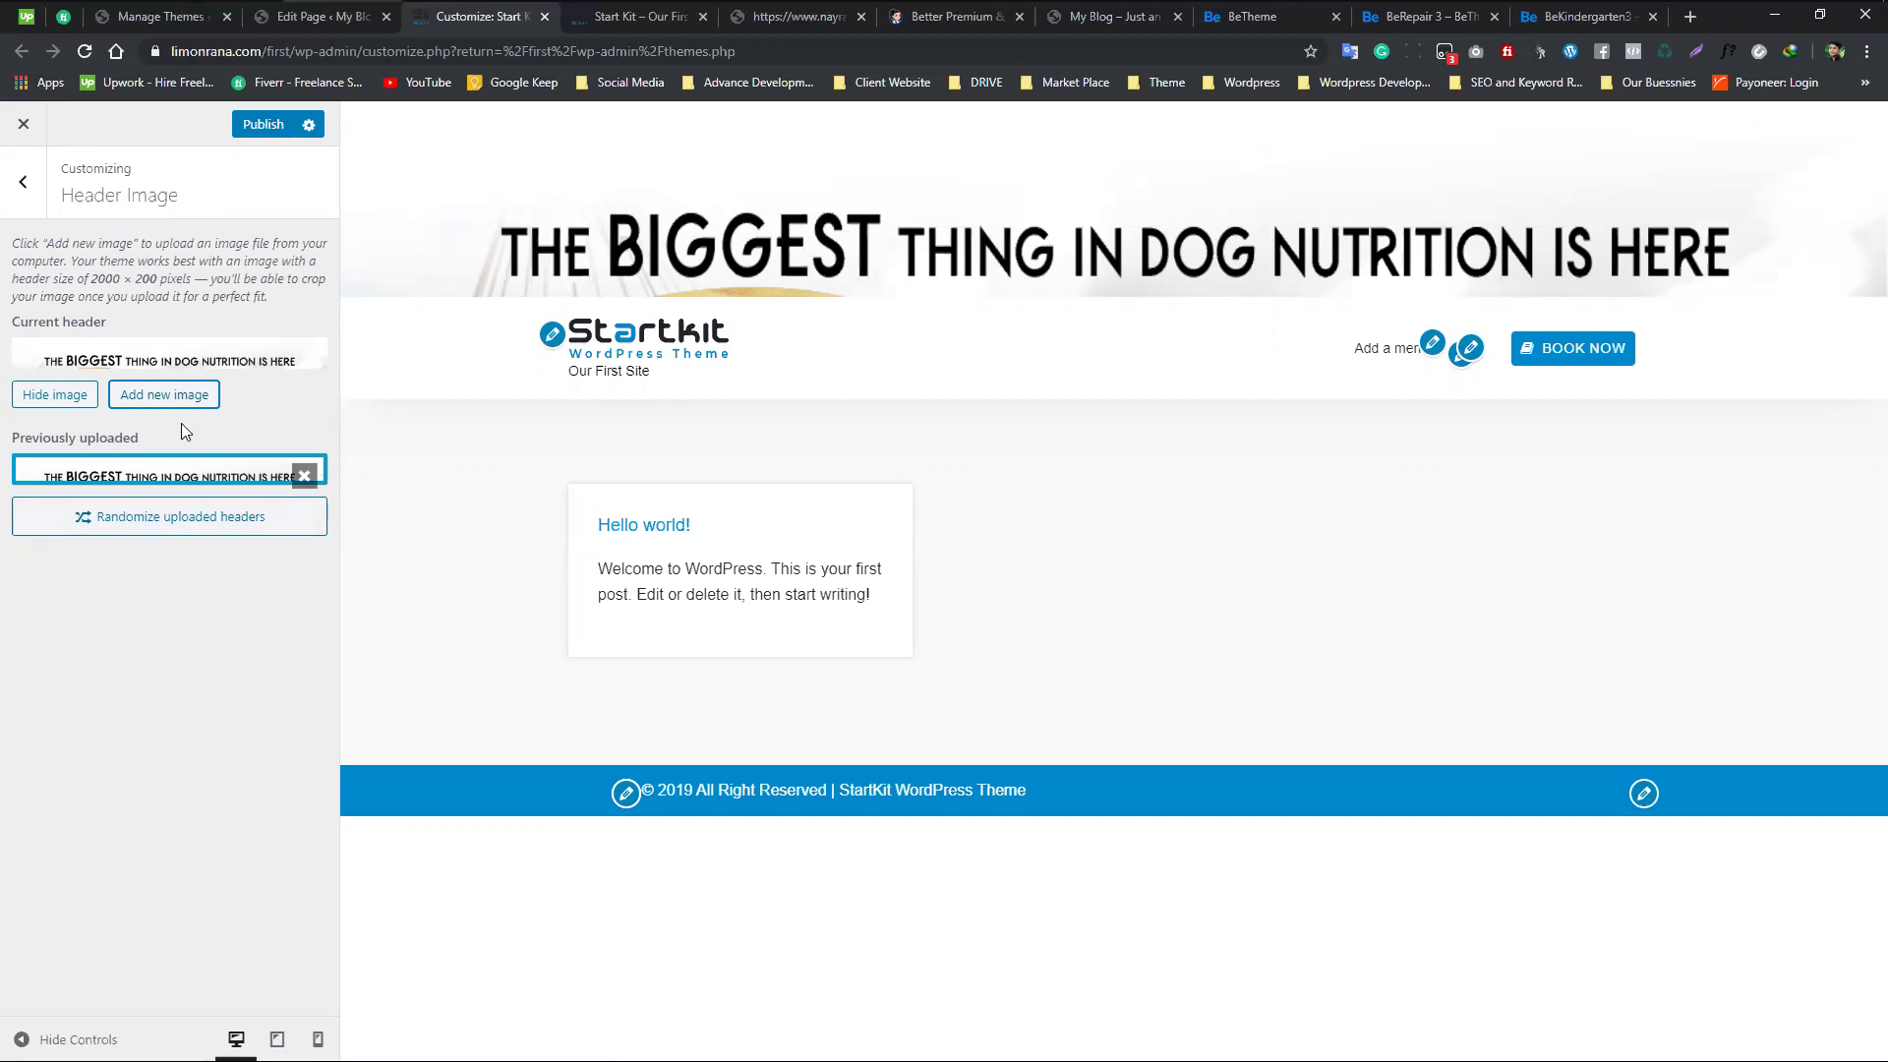
pyautogui.click(301, 477)
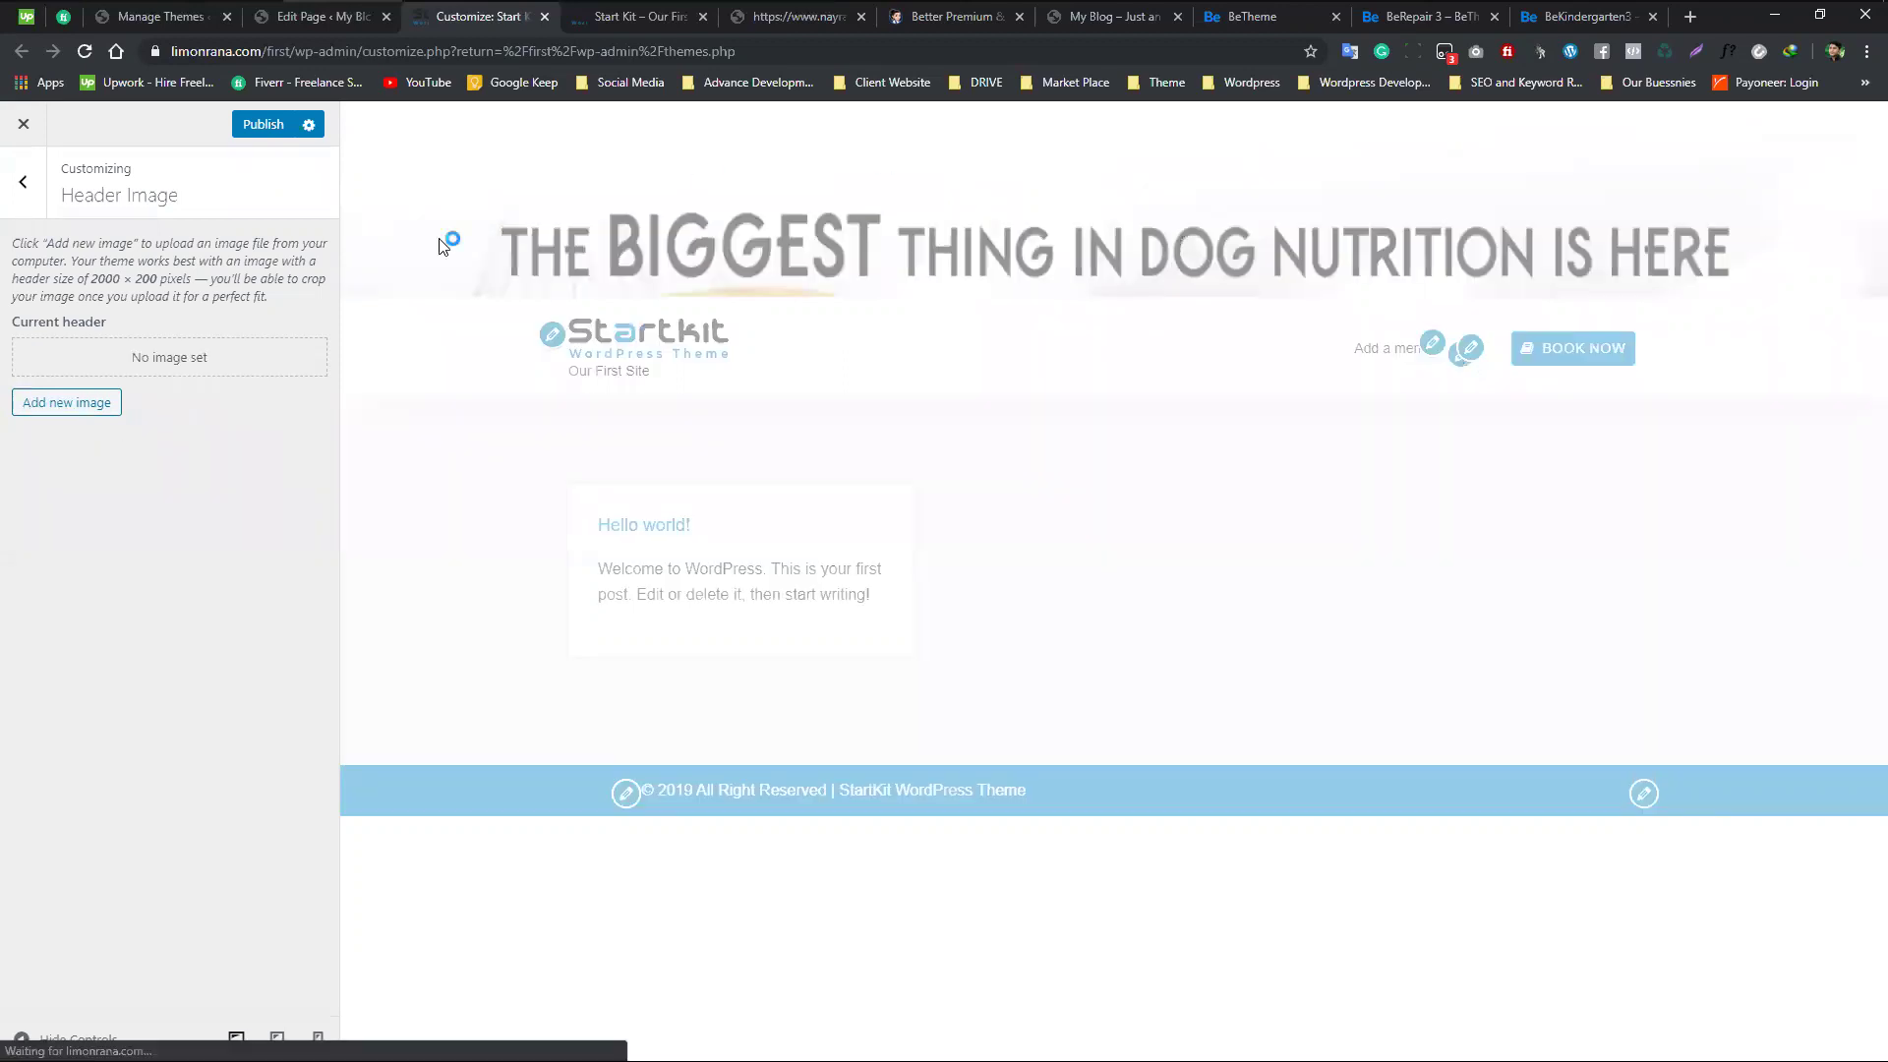
pyautogui.click(23, 182)
# - Set dogfood-min.png from the media library as the site's background image
pyautogui.click(200, 590)
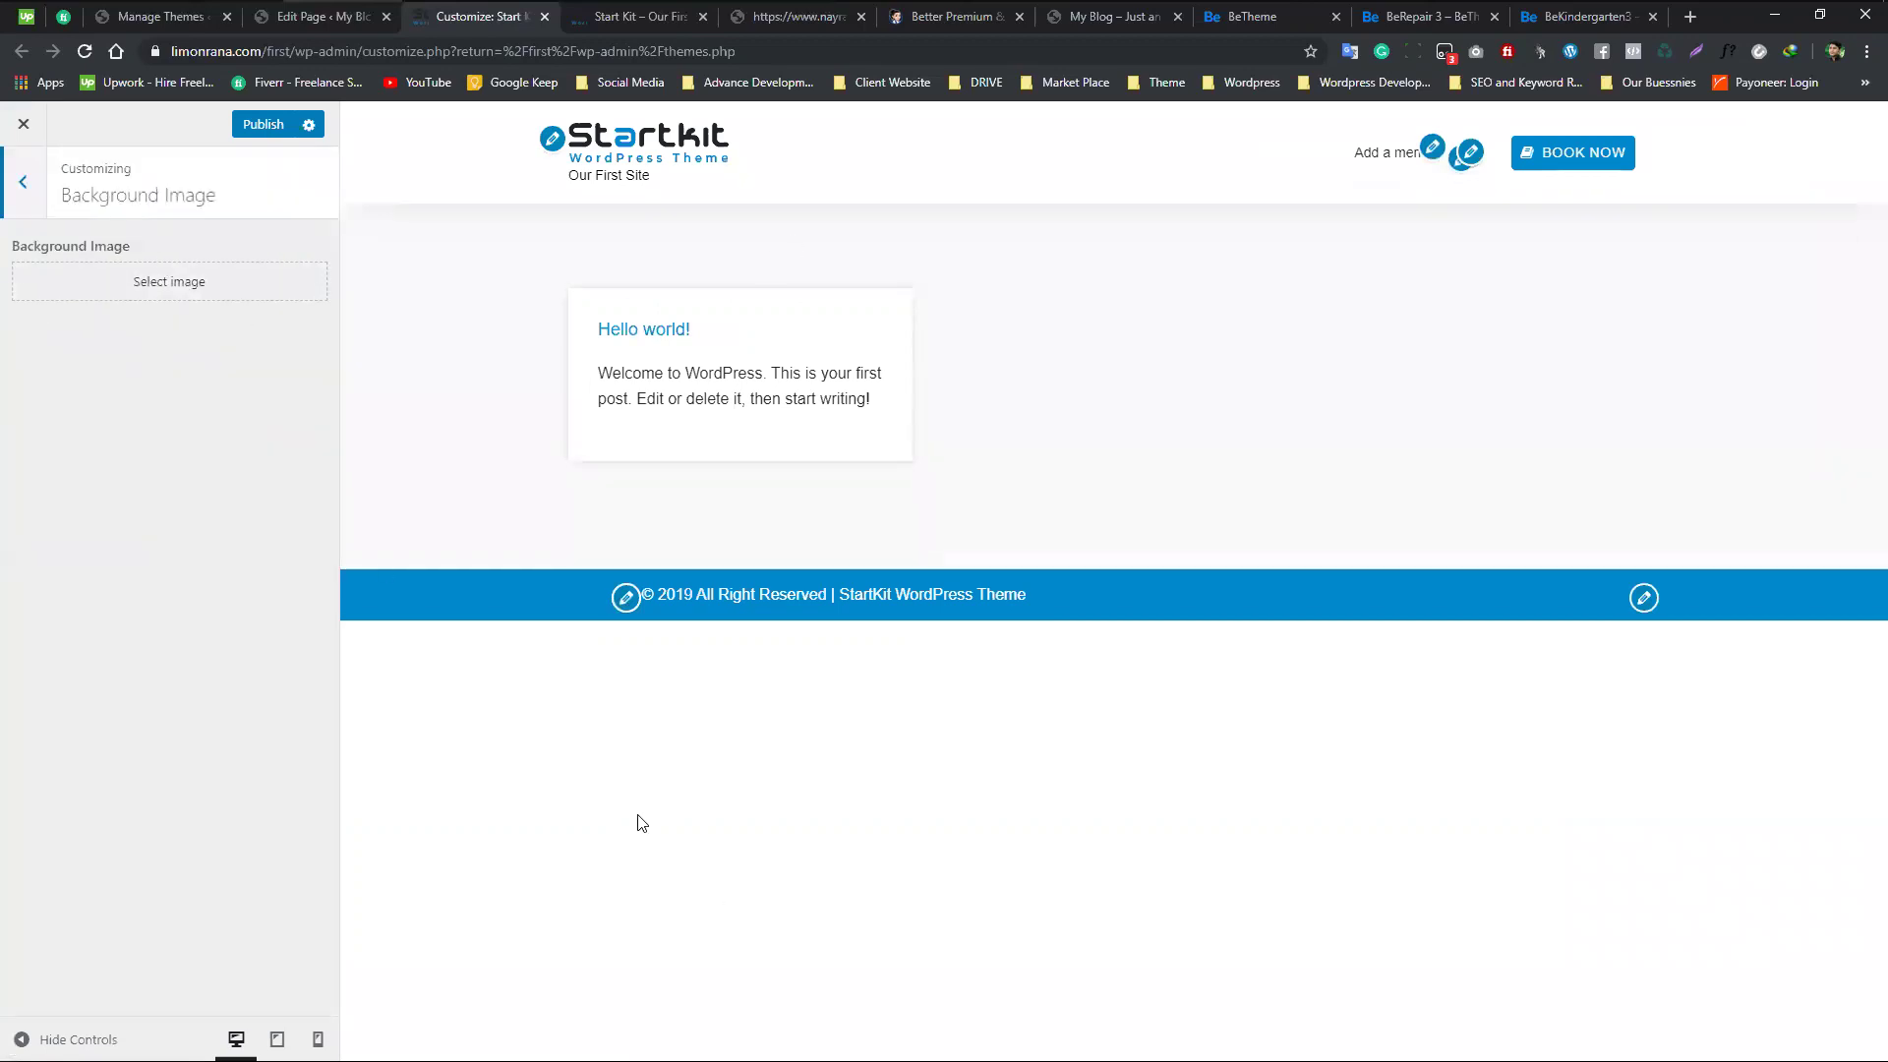
pyautogui.click(145, 282)
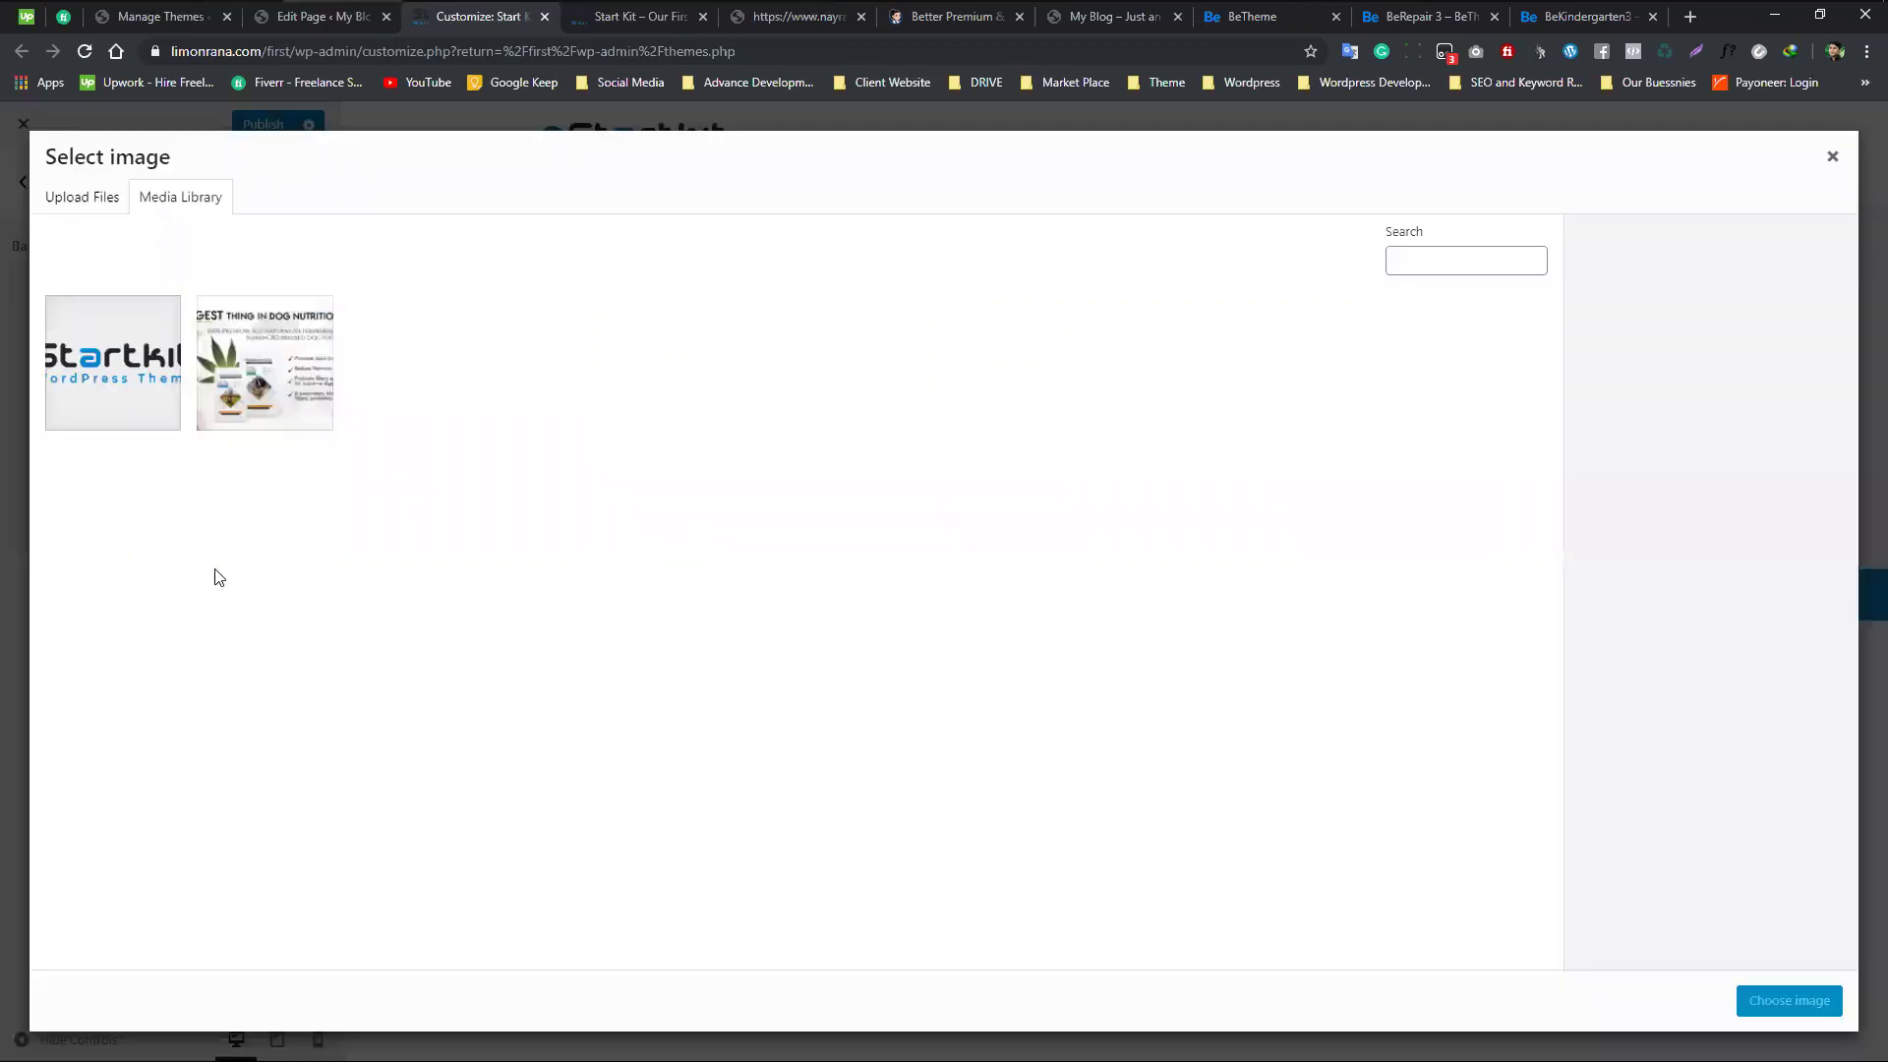
pyautogui.click(293, 424)
pyautogui.click(1790, 1003)
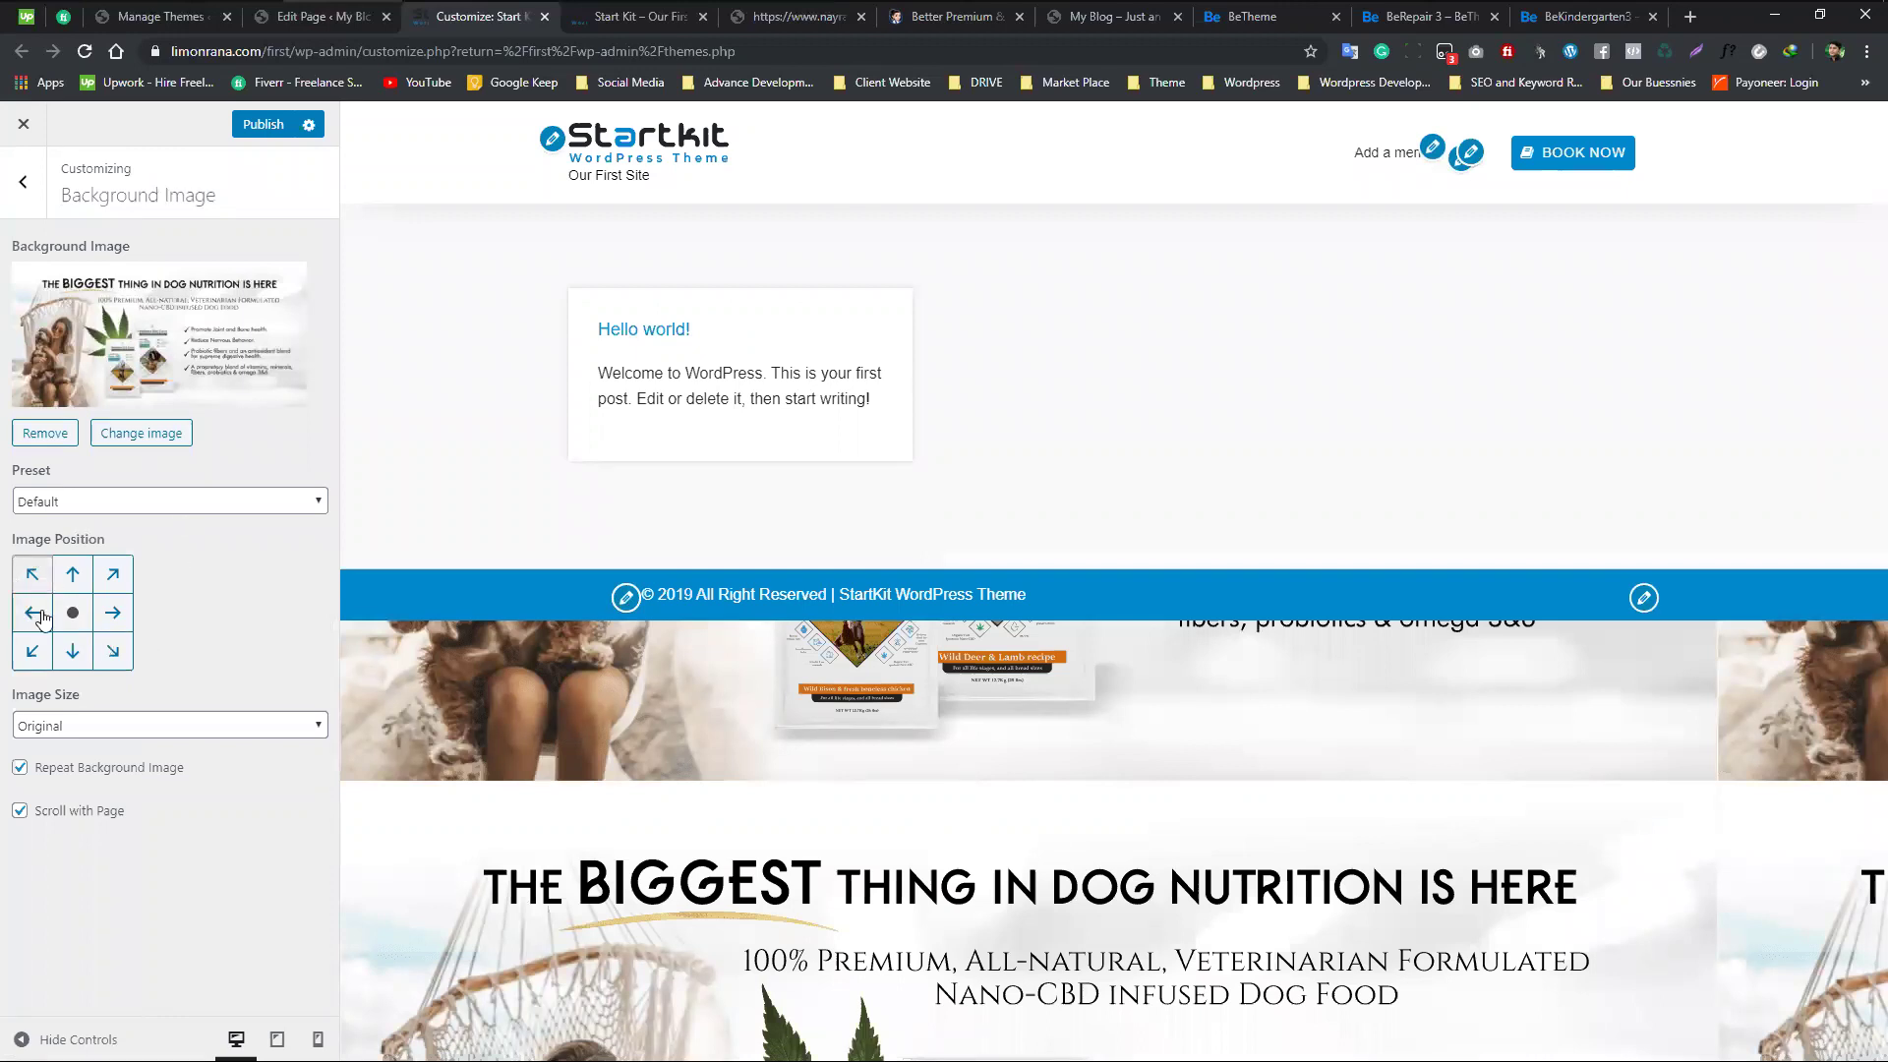
# - Test the center, right, left, top and bottom image positions for the background image
pyautogui.click(71, 614)
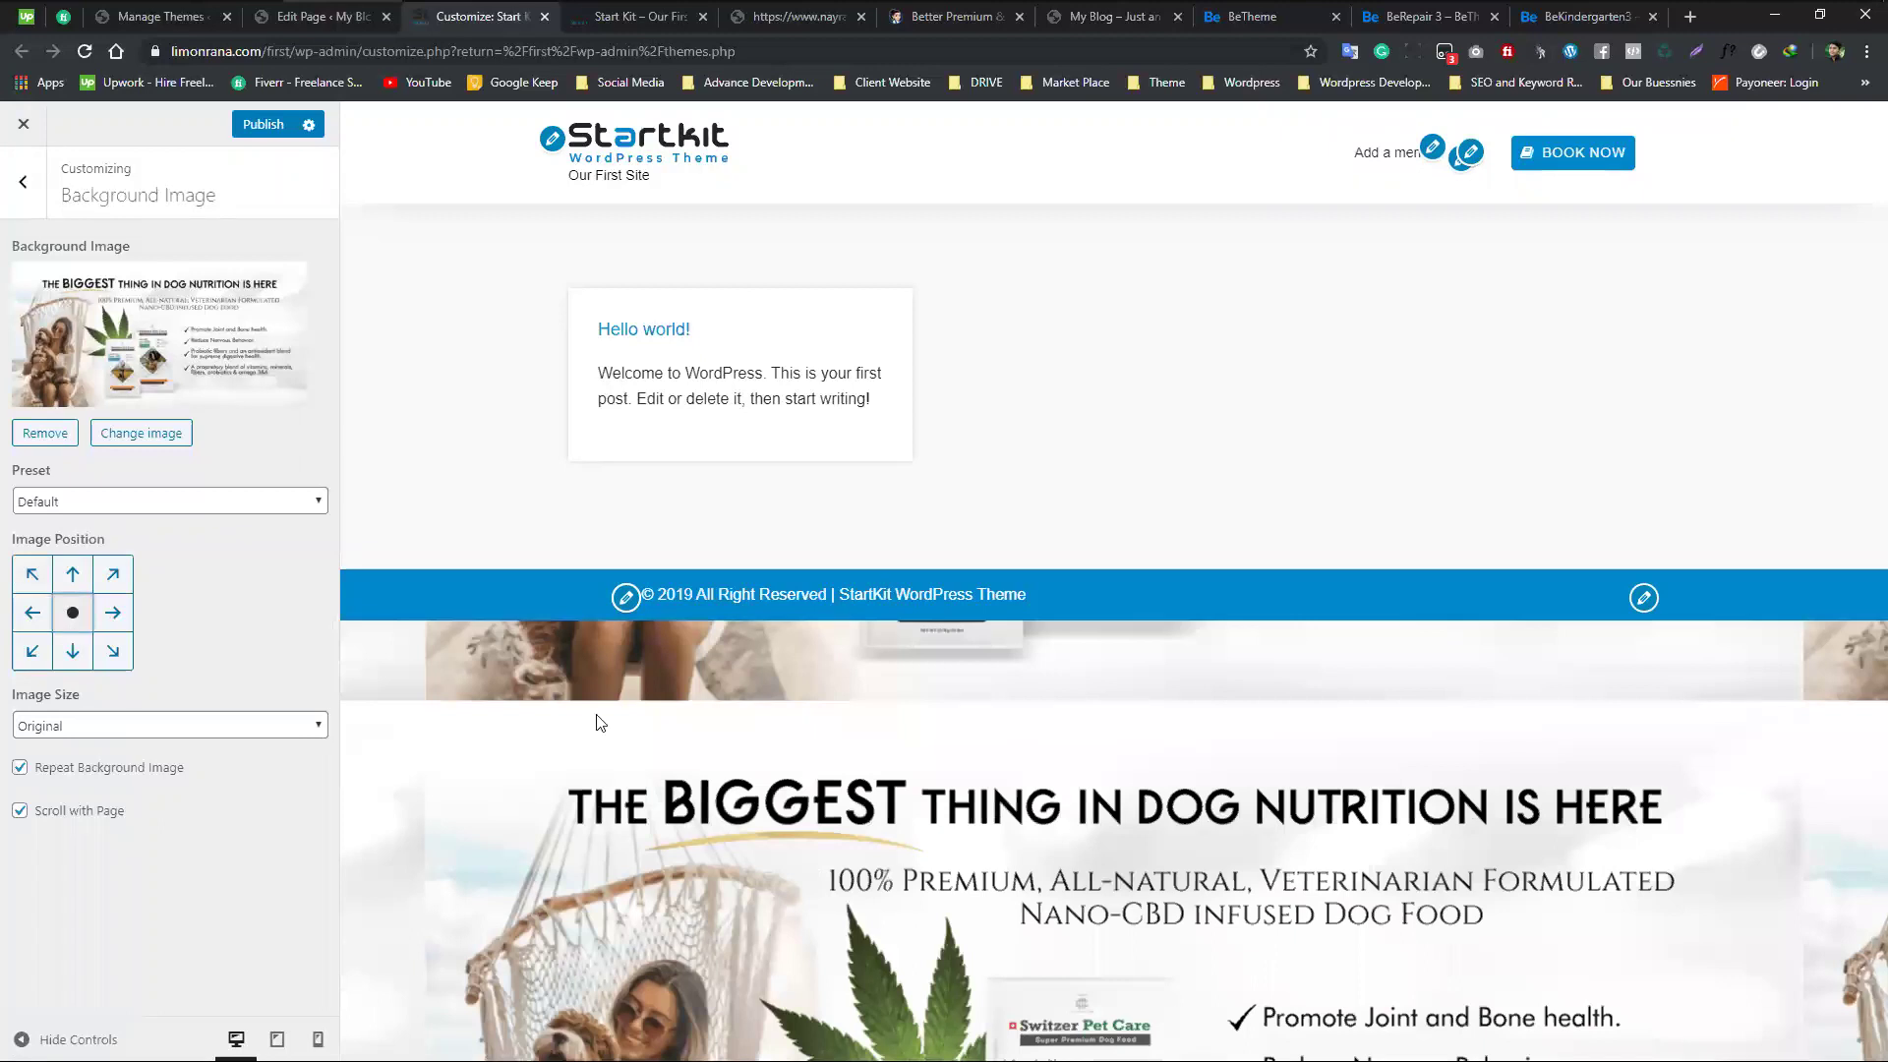
pyautogui.click(114, 614)
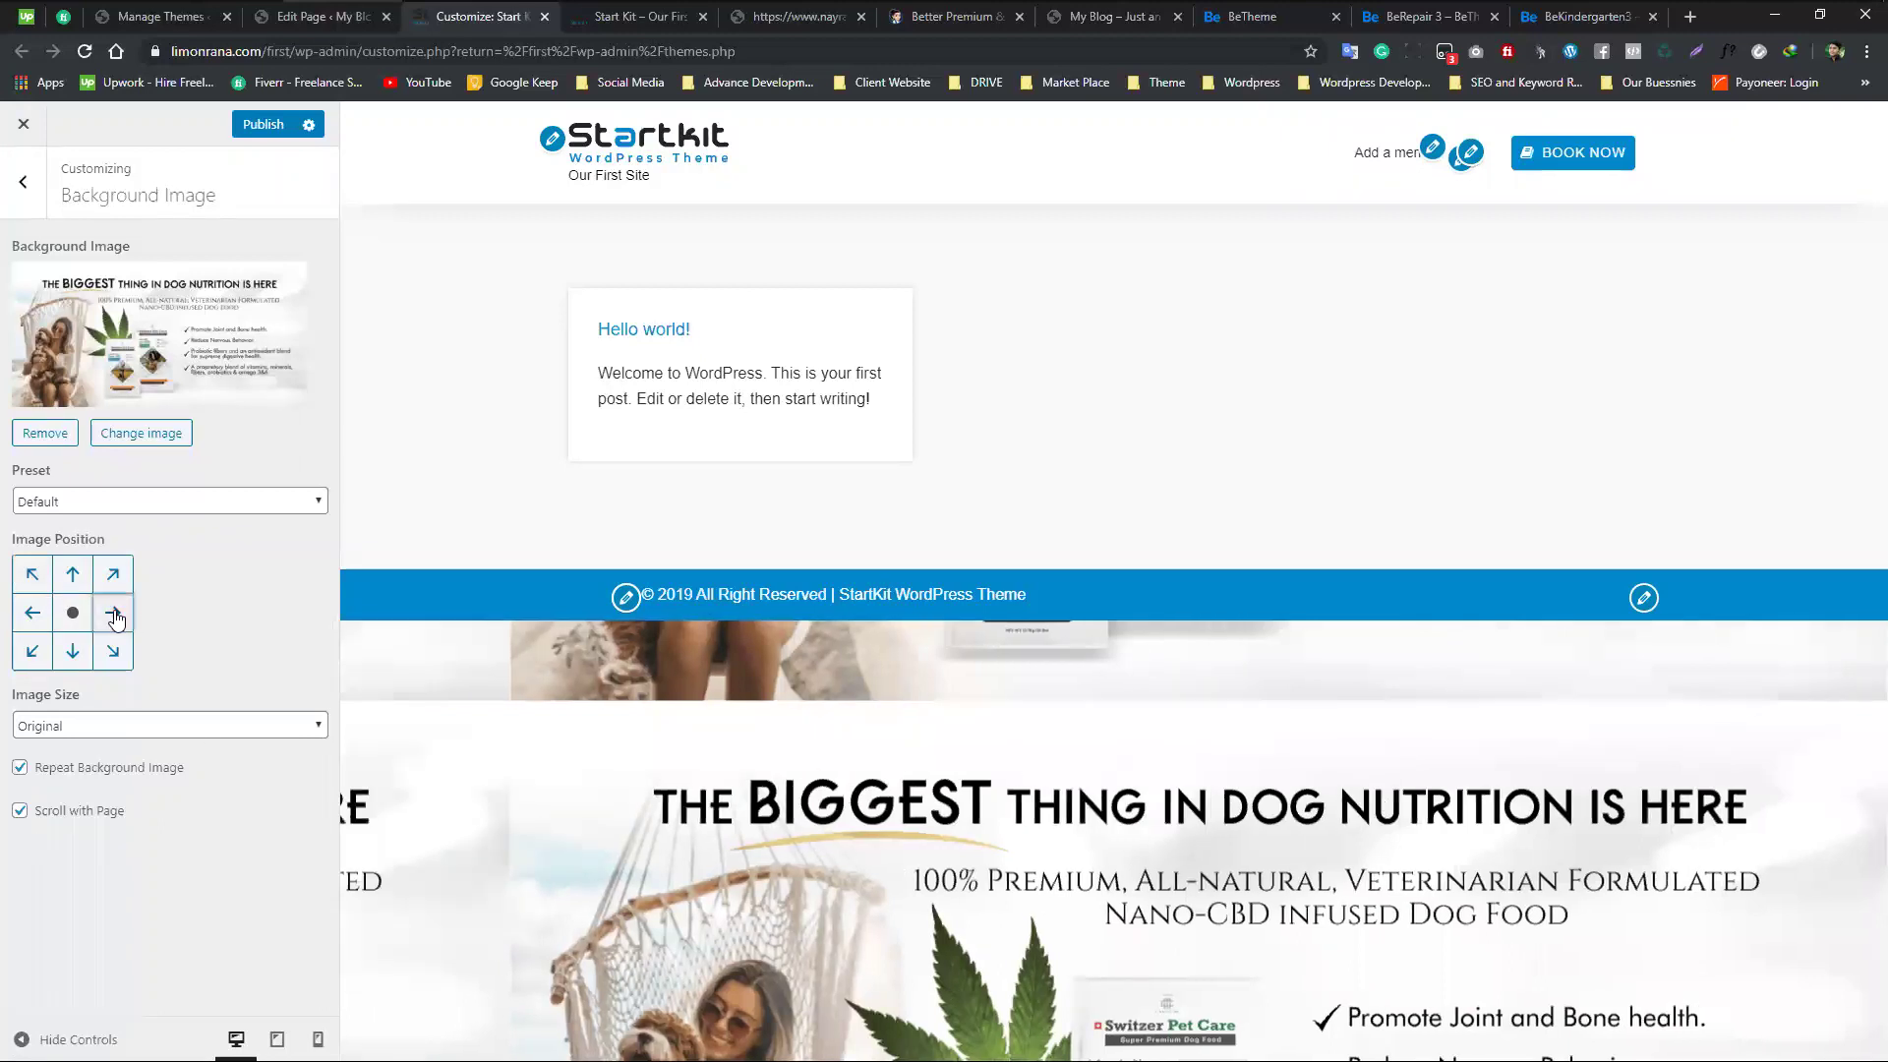
pyautogui.click(33, 612)
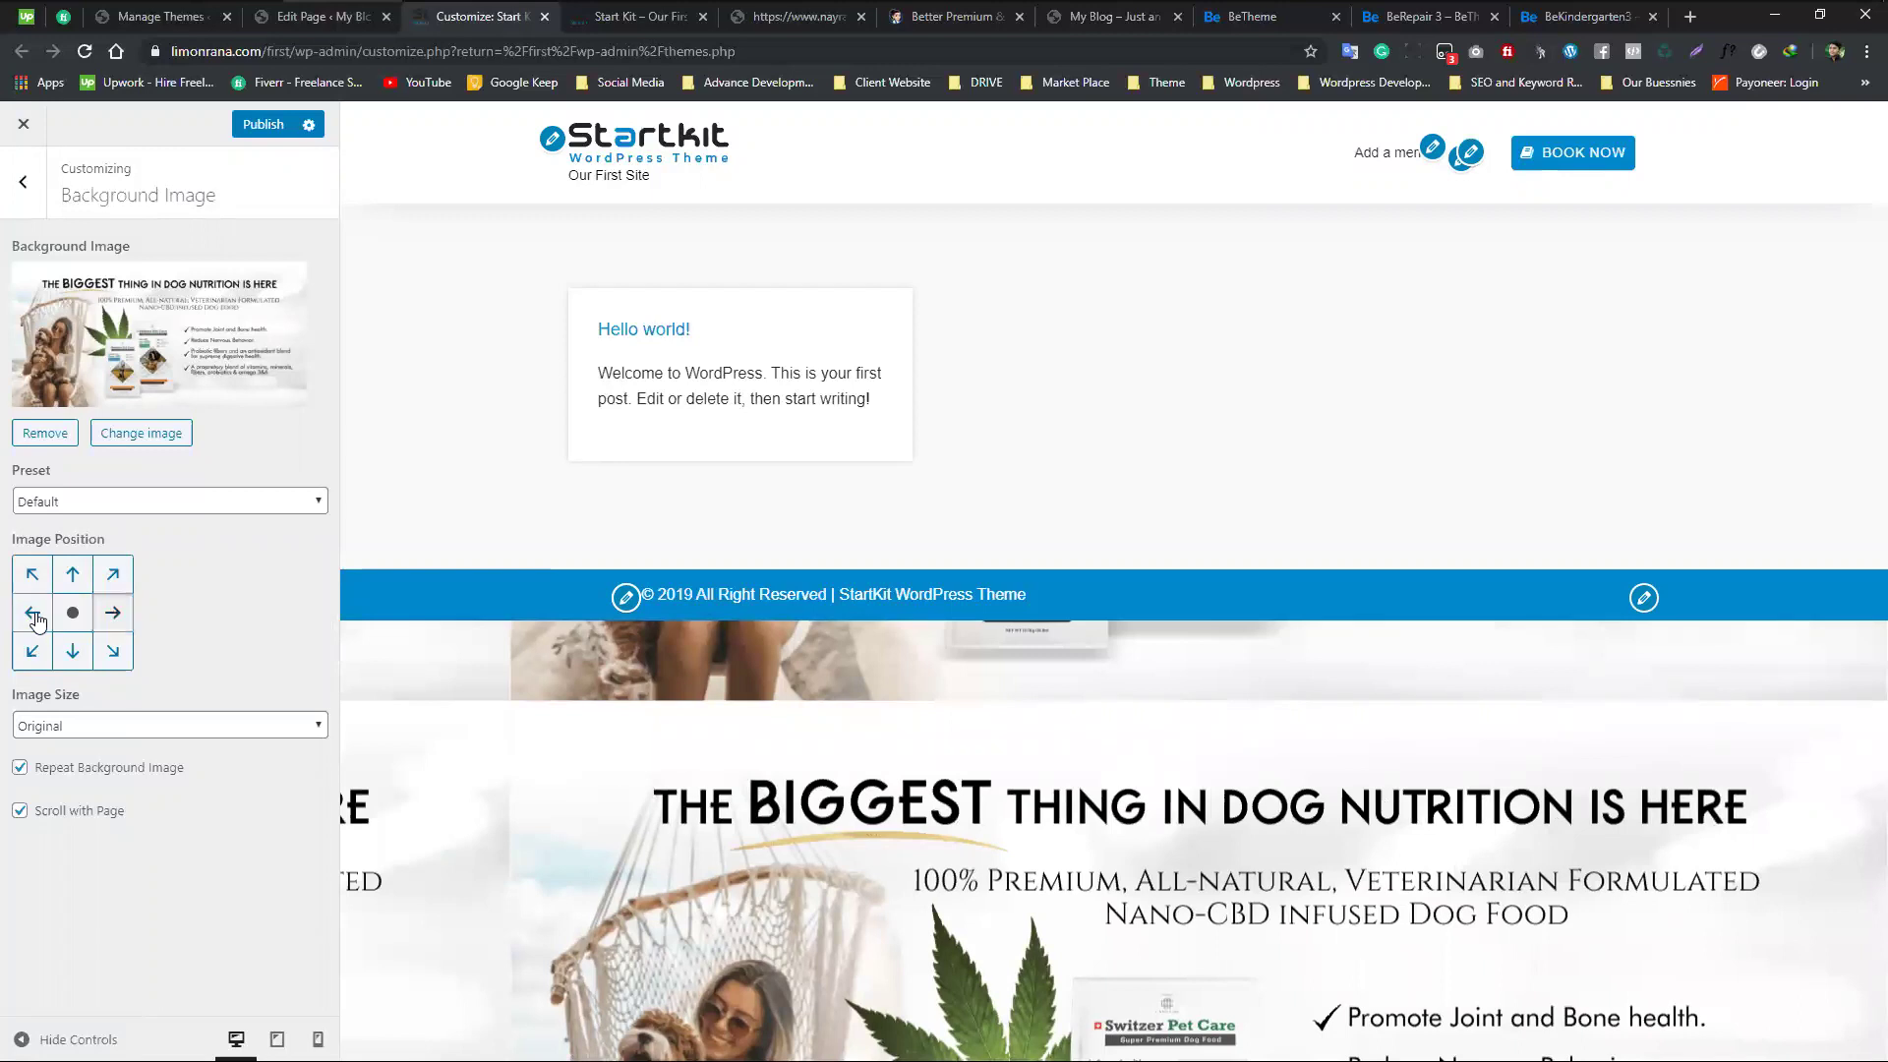
pyautogui.click(69, 578)
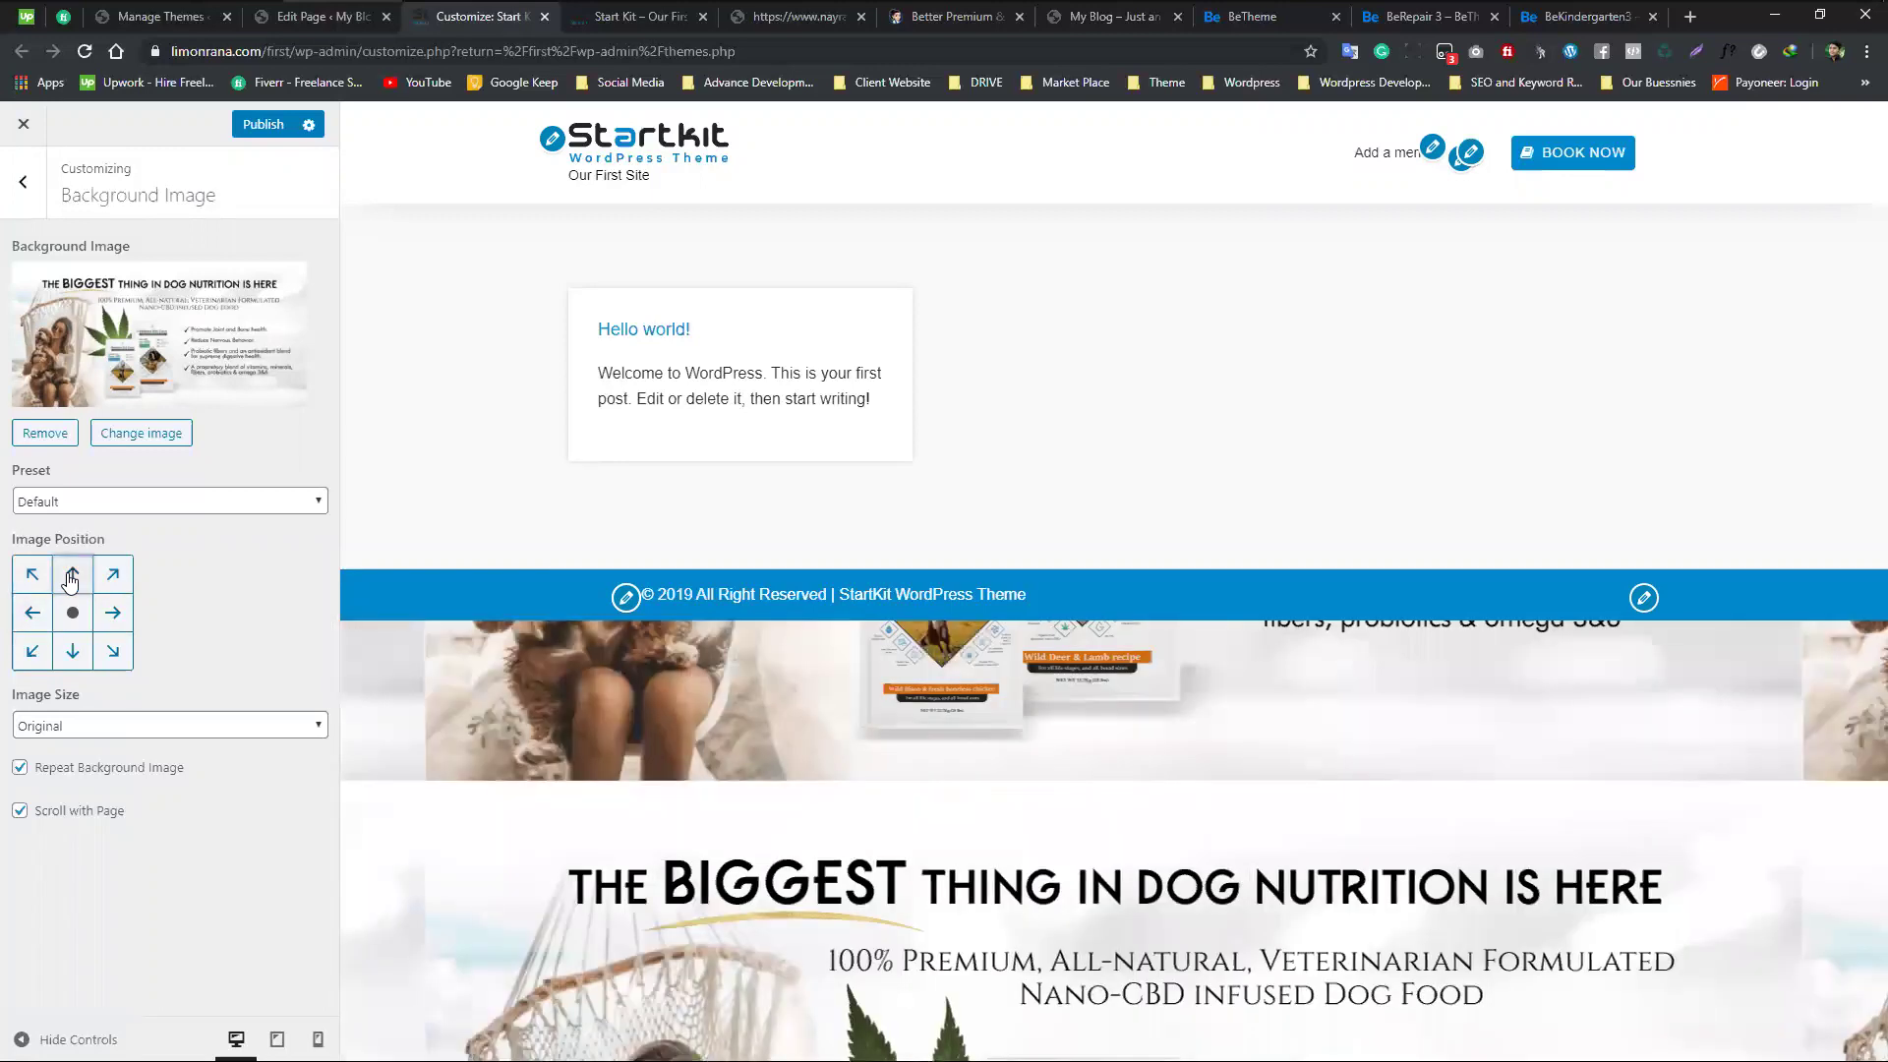
pyautogui.click(73, 651)
# - Try the Fit to Screen size for the background image and change it to Fill Screen
pyautogui.click(246, 727)
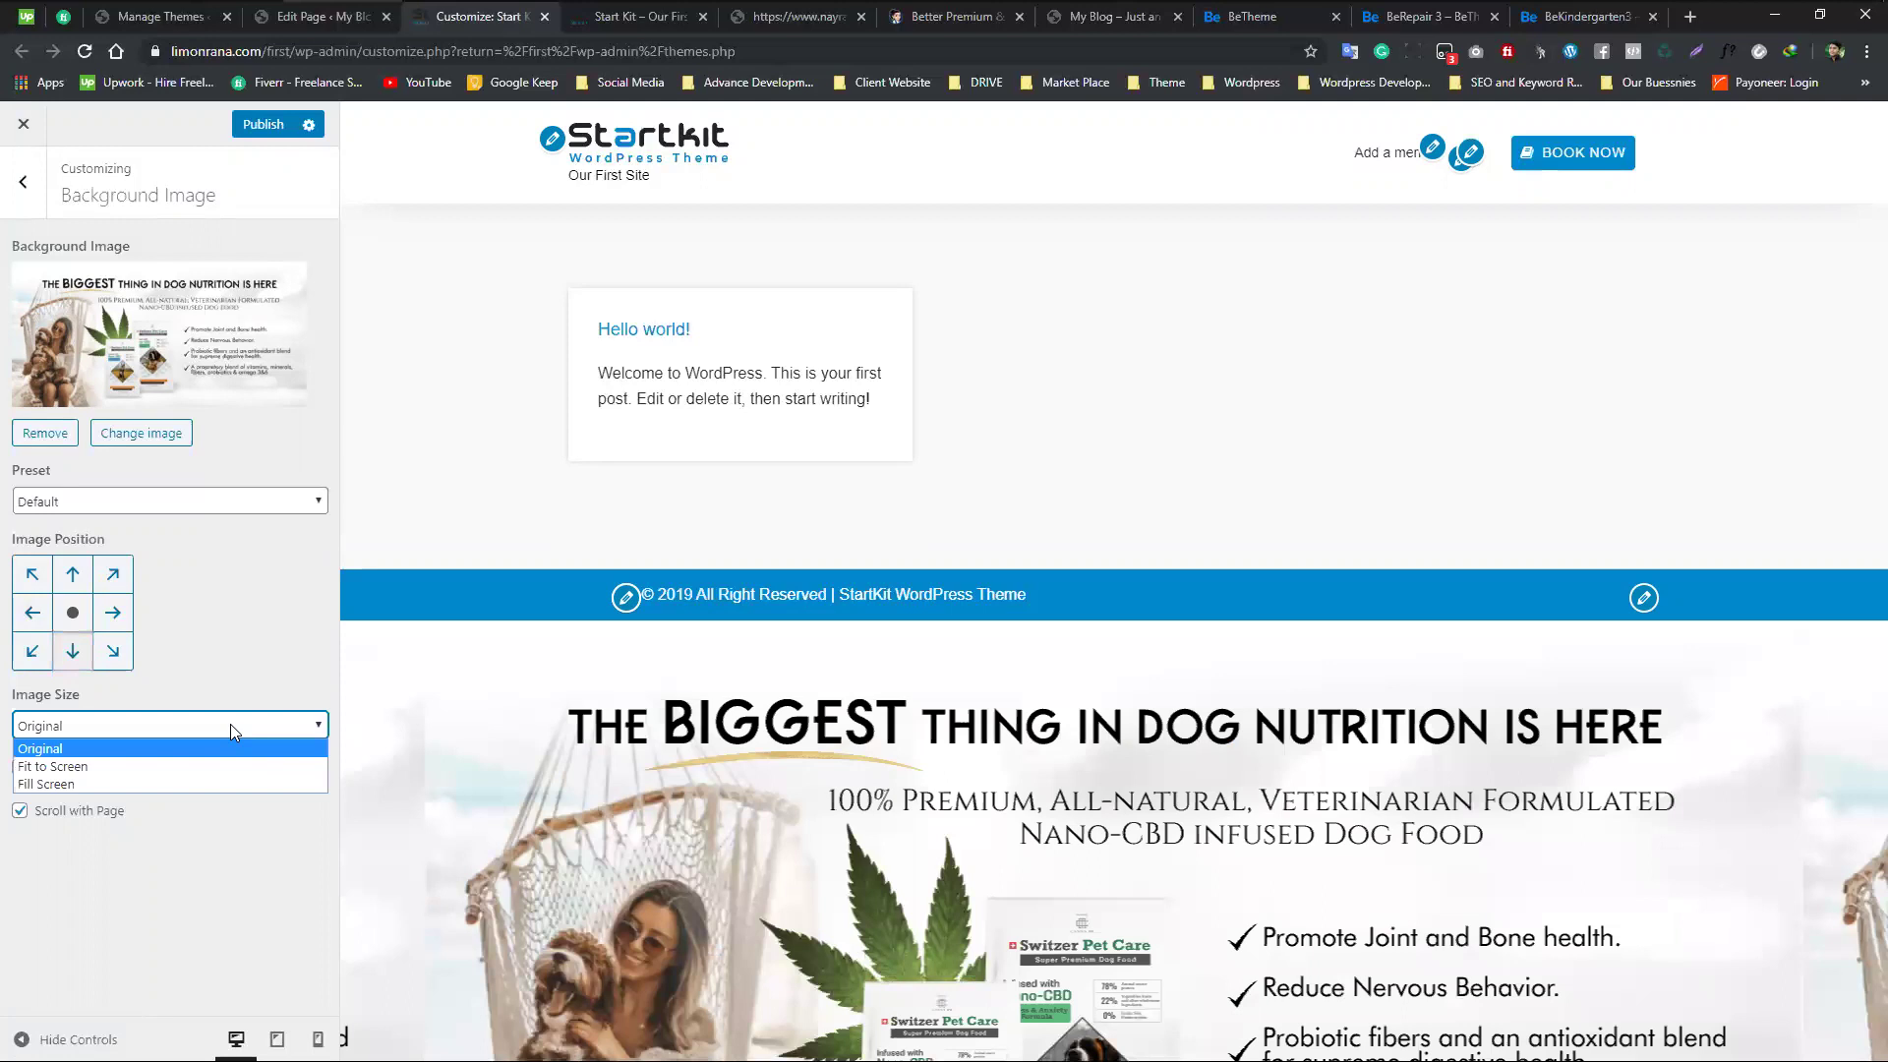
pyautogui.click(163, 767)
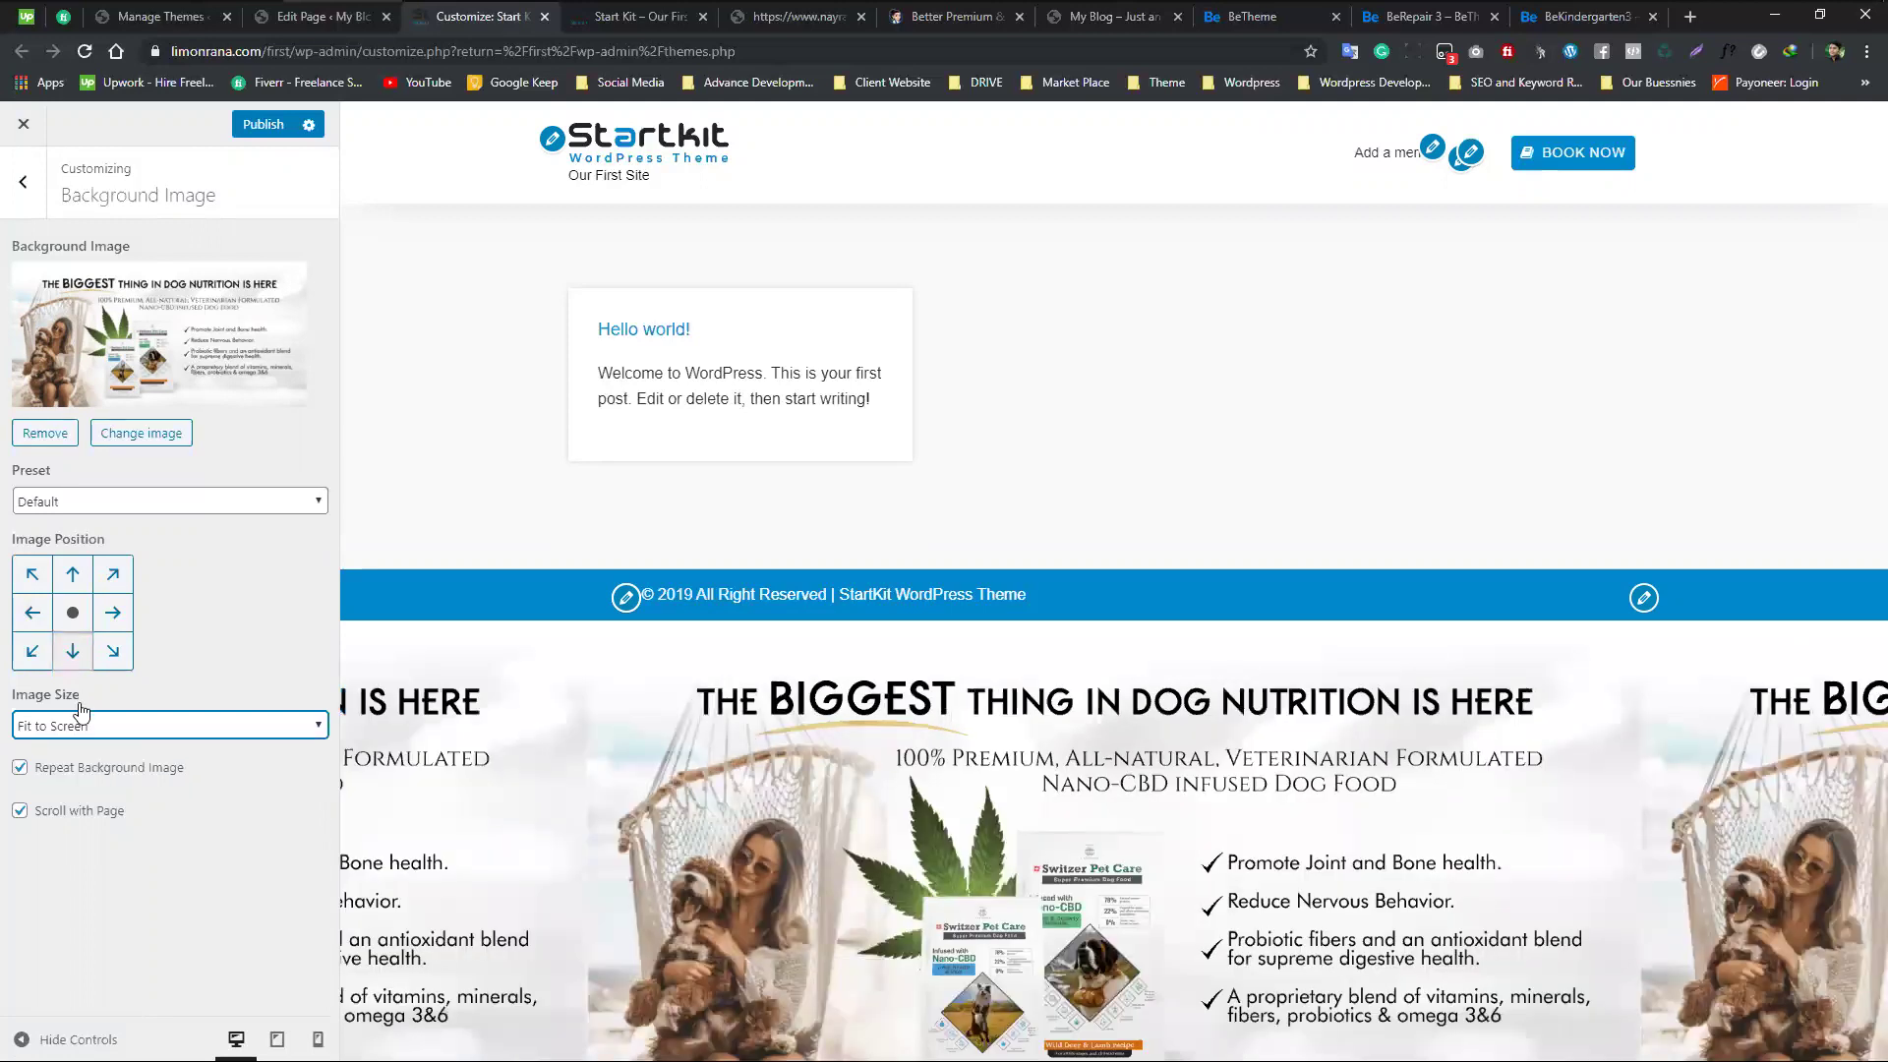
pyautogui.click(88, 725)
pyautogui.click(155, 779)
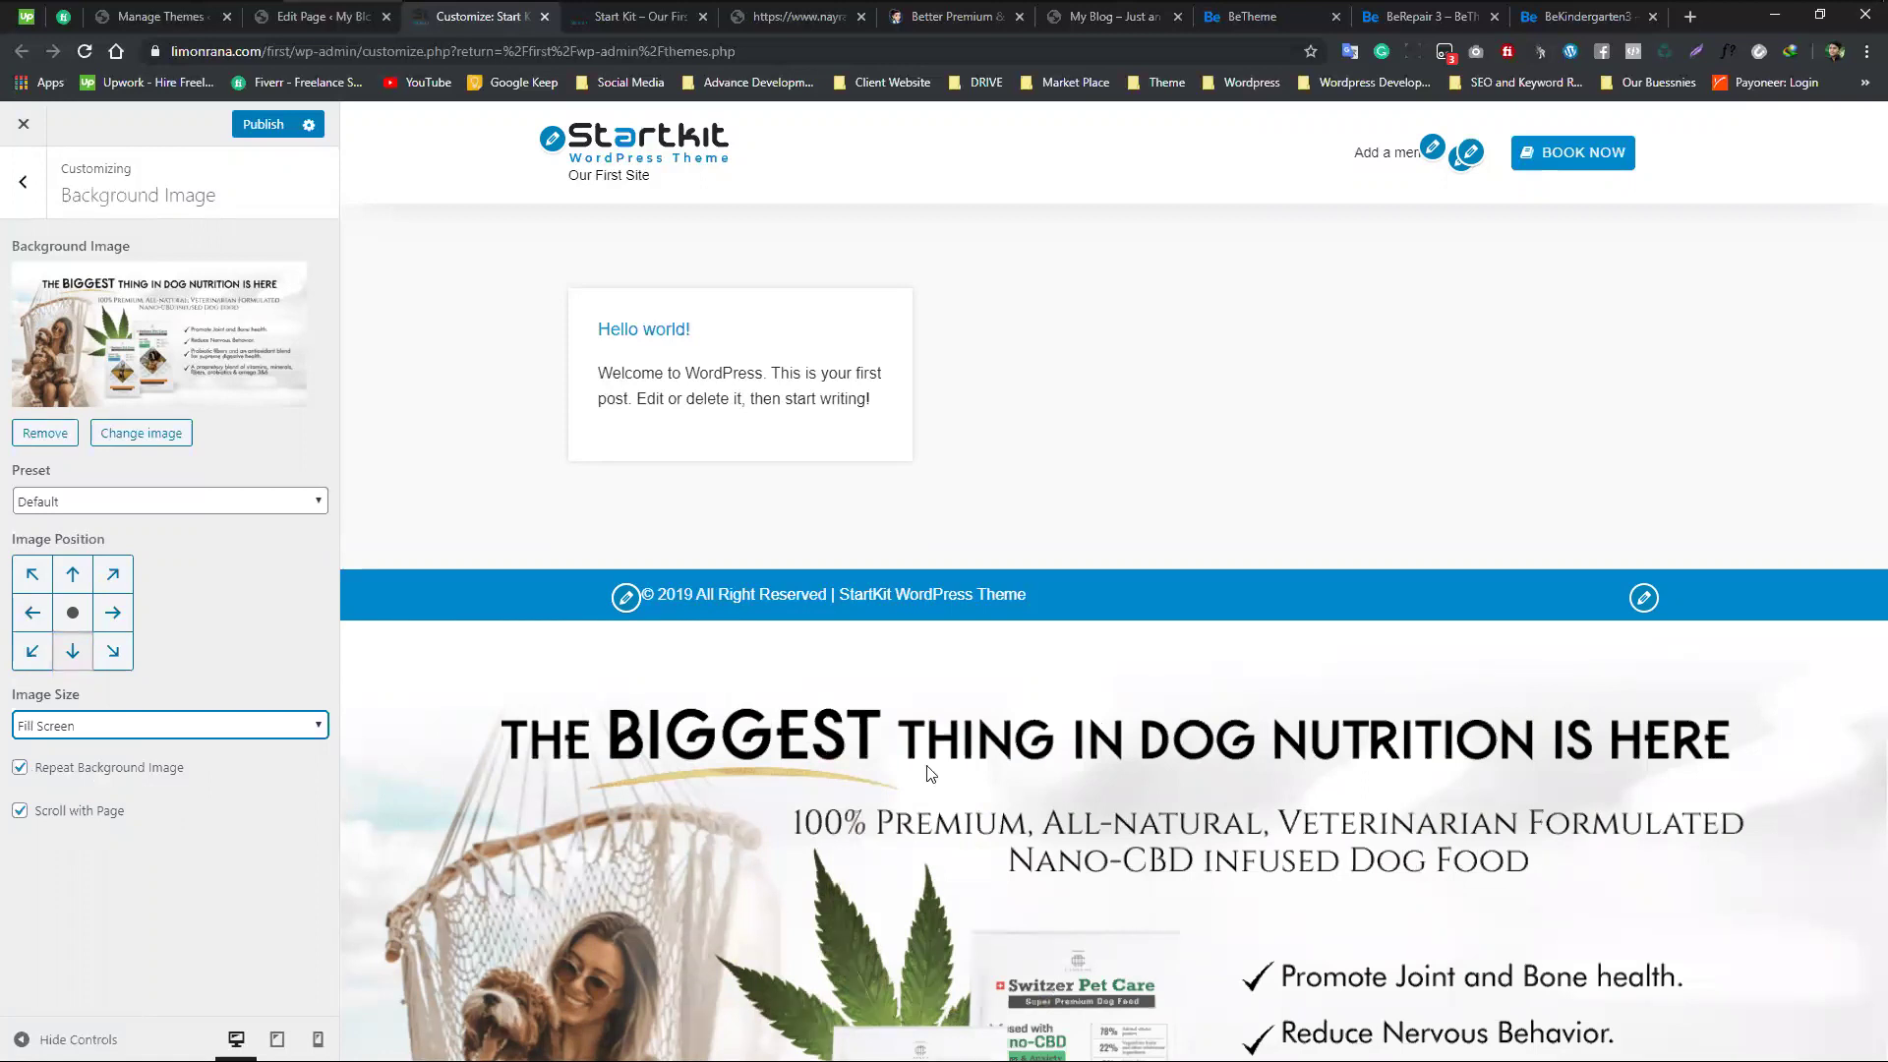
# - Replace the background image with the StartKit logo.png from the media library
pyautogui.click(148, 433)
pyautogui.click(149, 364)
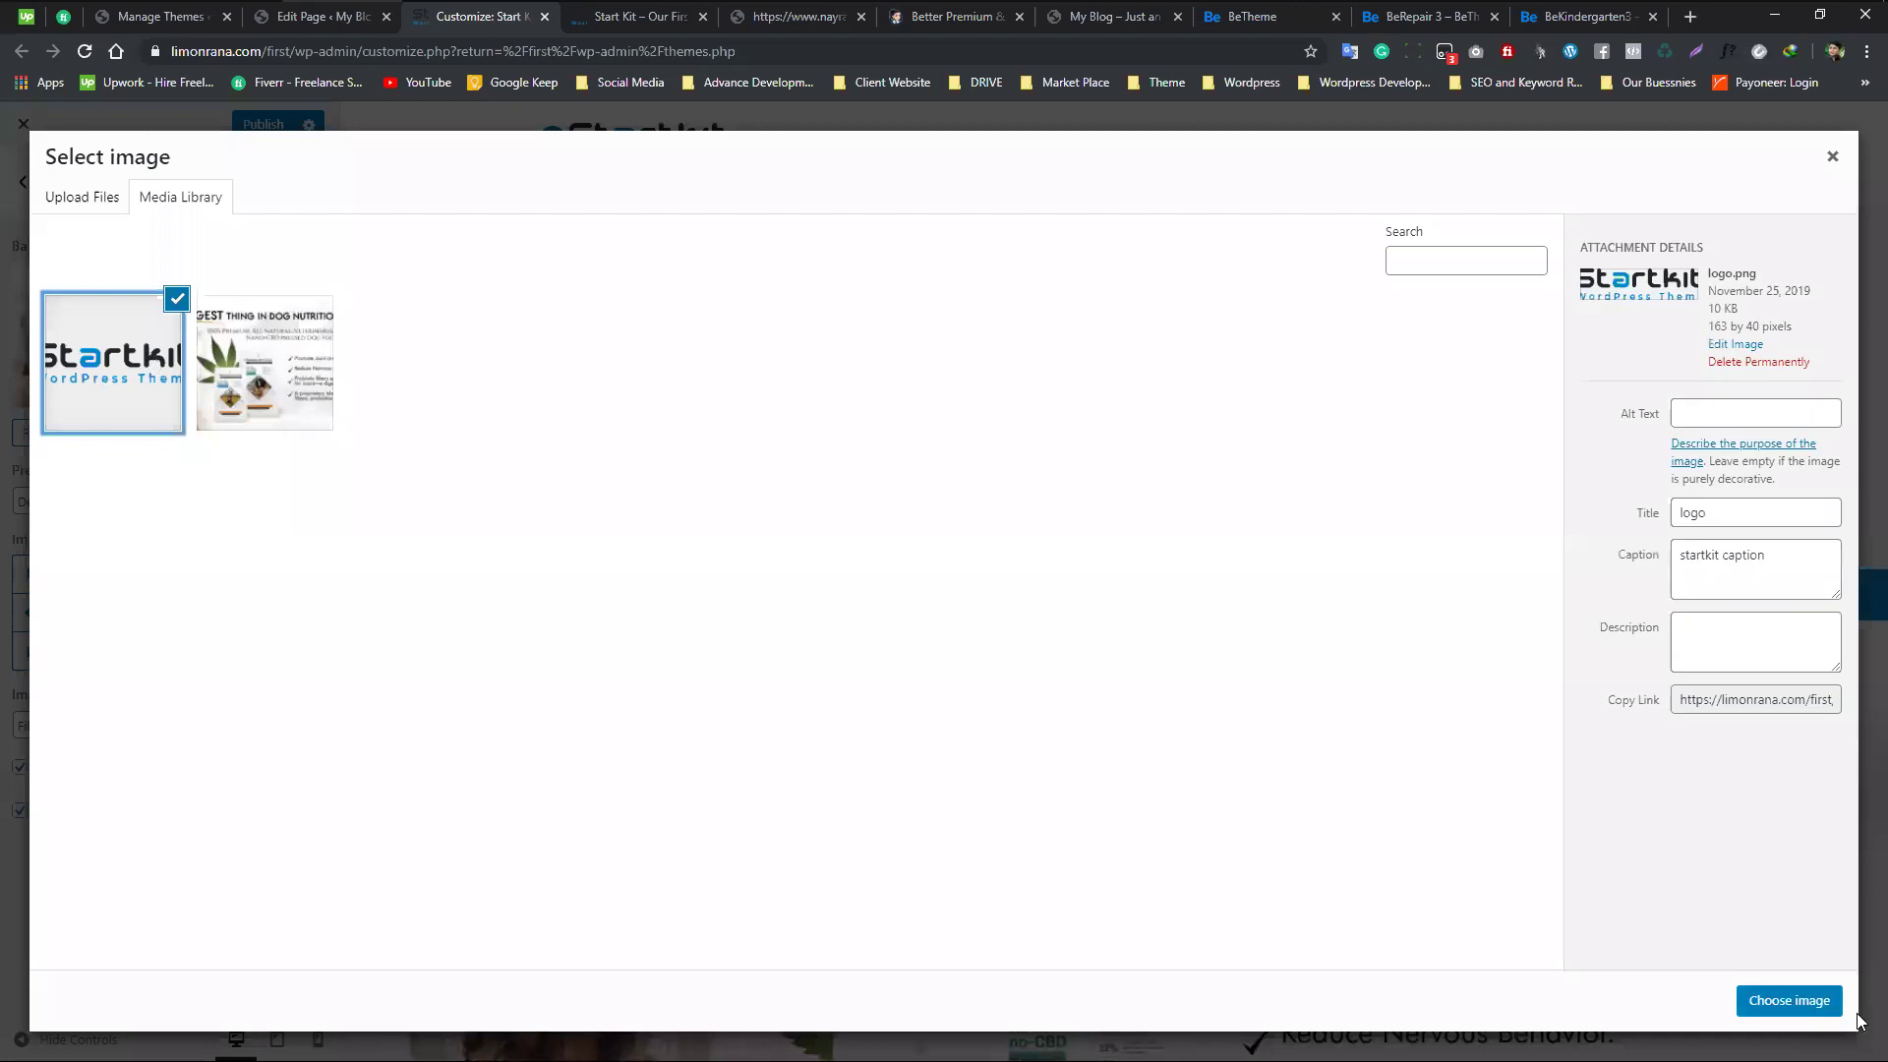
pyautogui.click(1806, 1000)
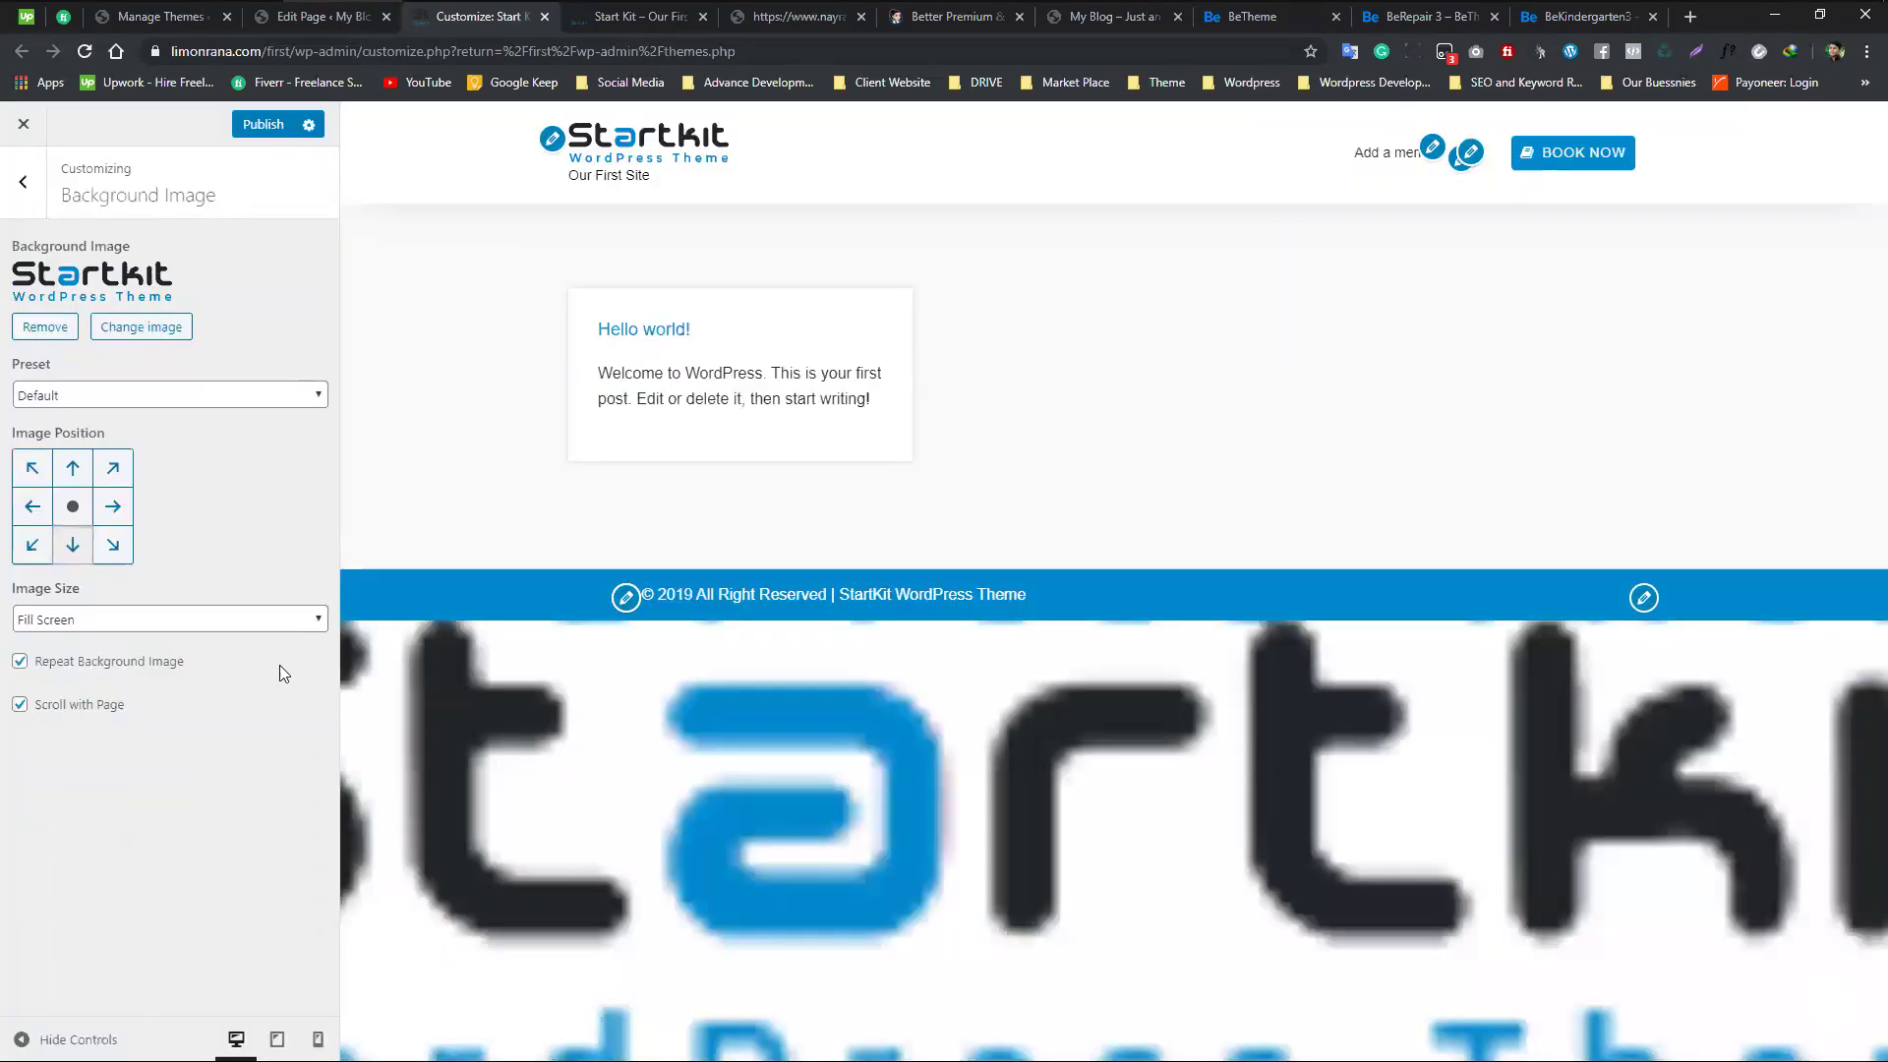
# - Test the background image with Repeat Background Image and Scroll with Page turned off, and remove the image from the site
pyautogui.click(20, 661)
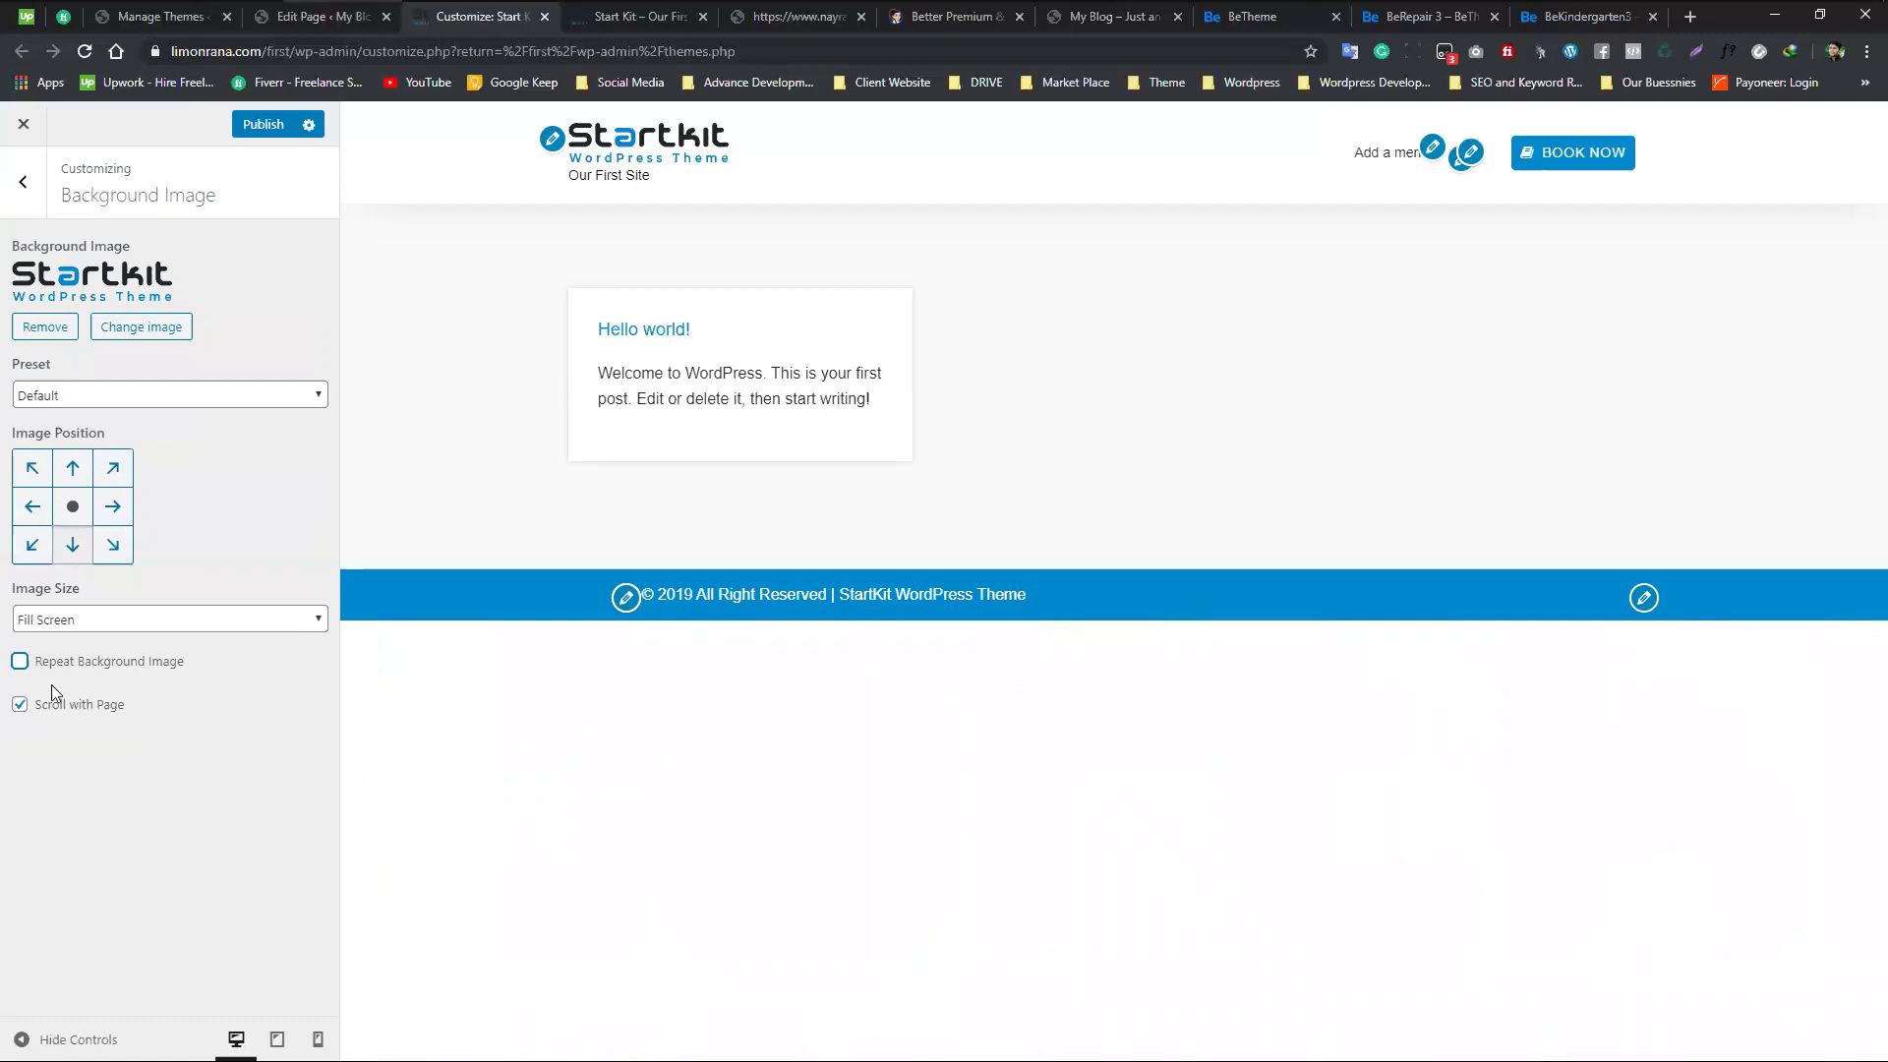
pyautogui.click(20, 665)
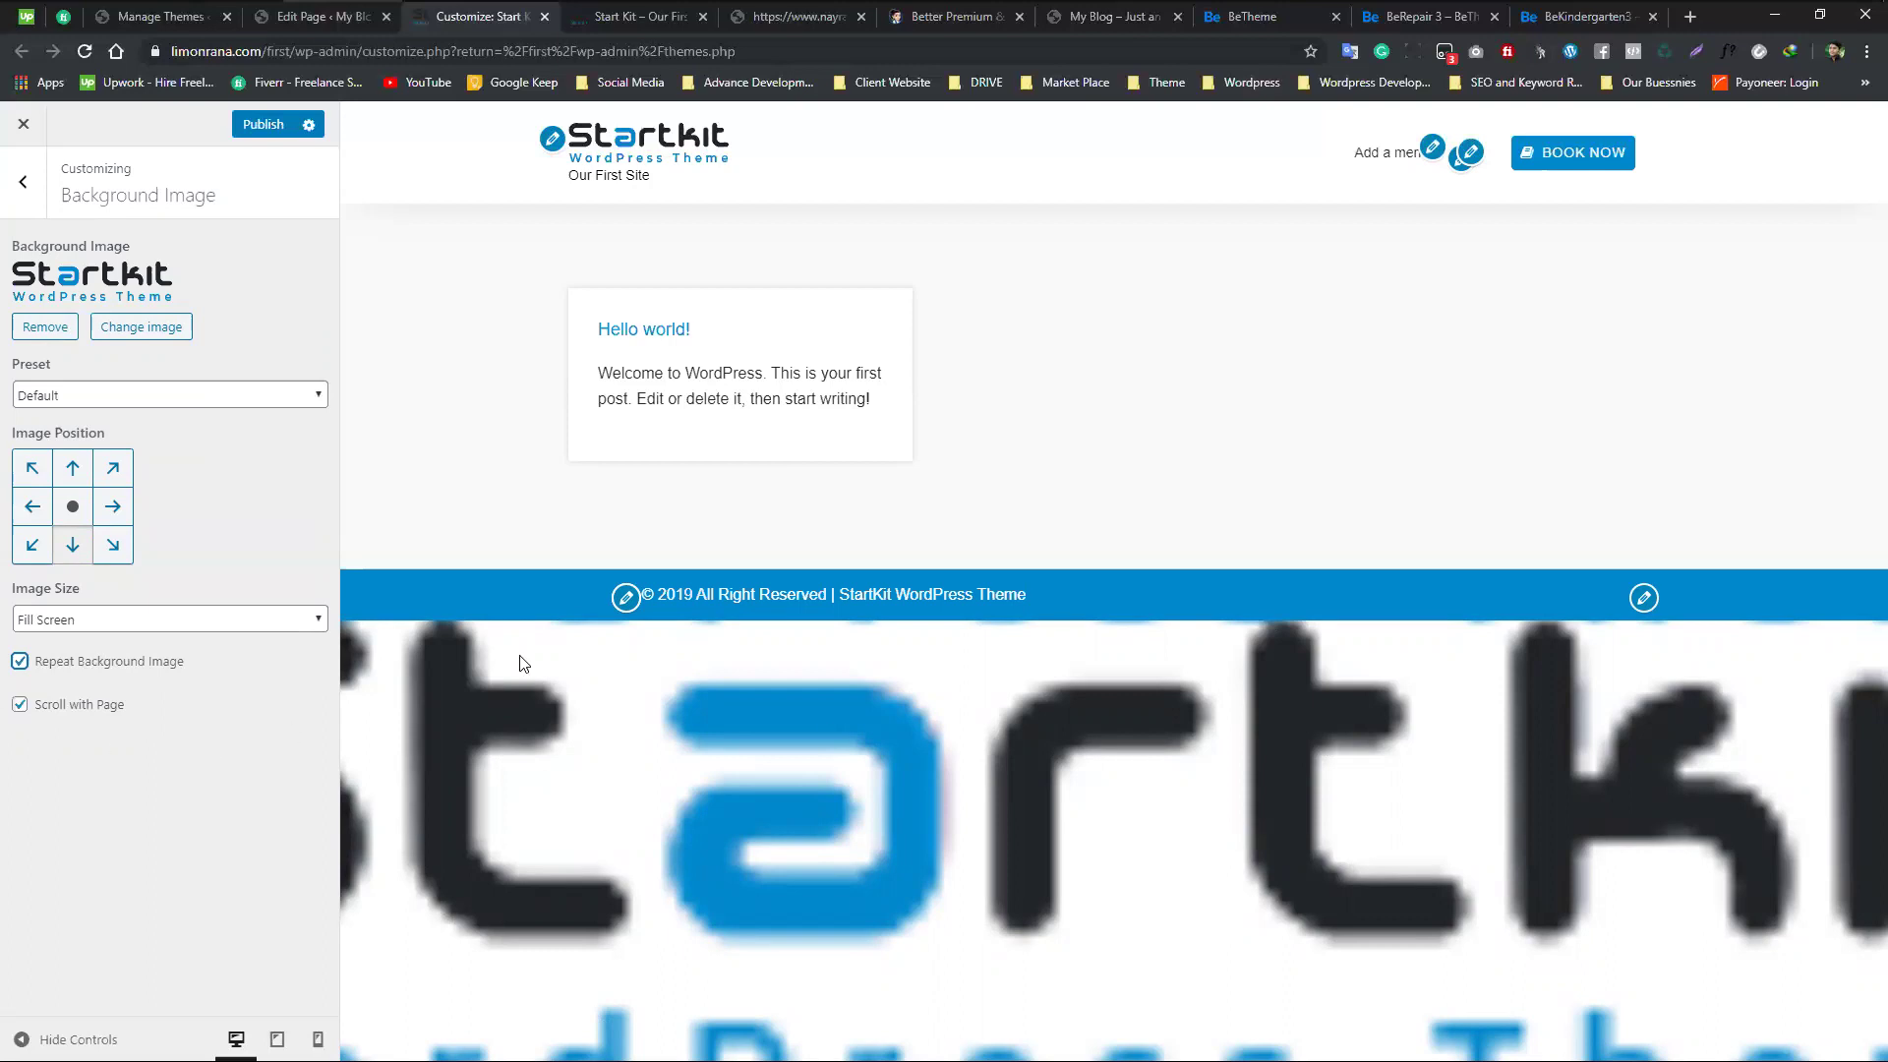
pyautogui.click(20, 704)
pyautogui.click(18, 667)
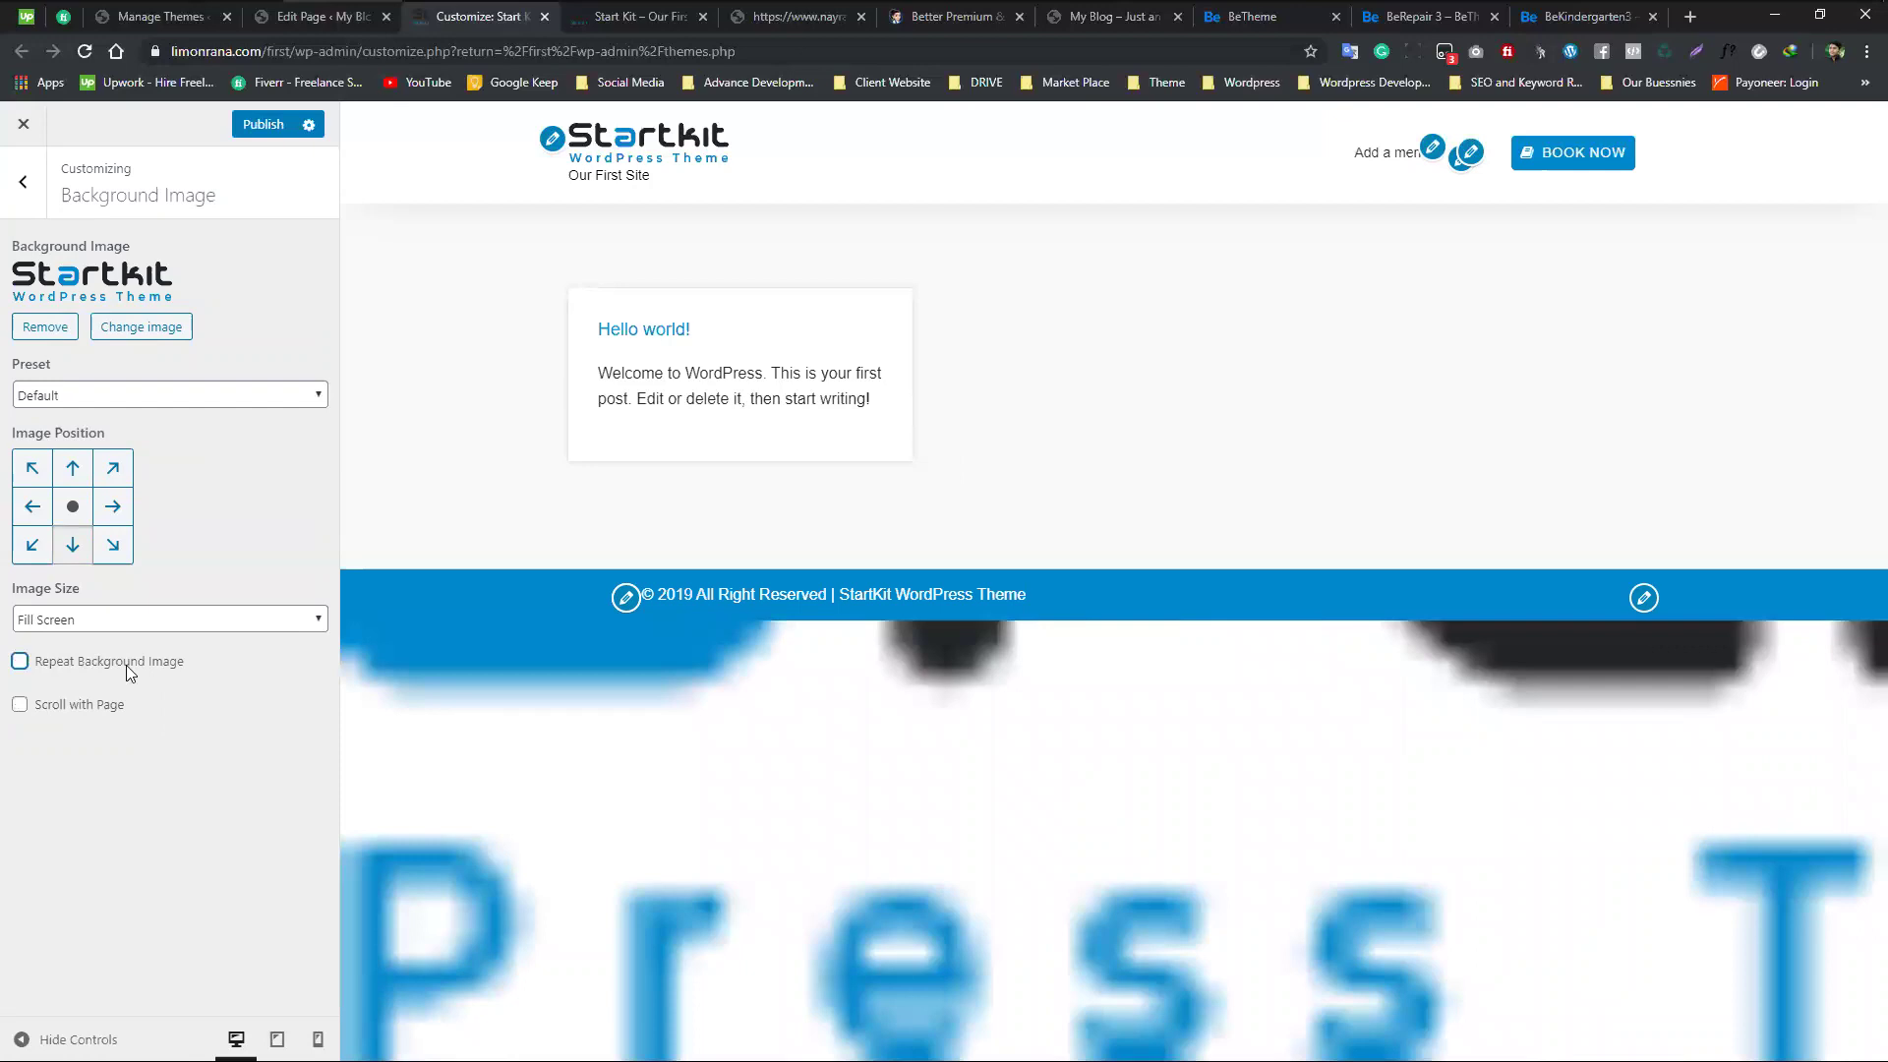
pyautogui.click(57, 333)
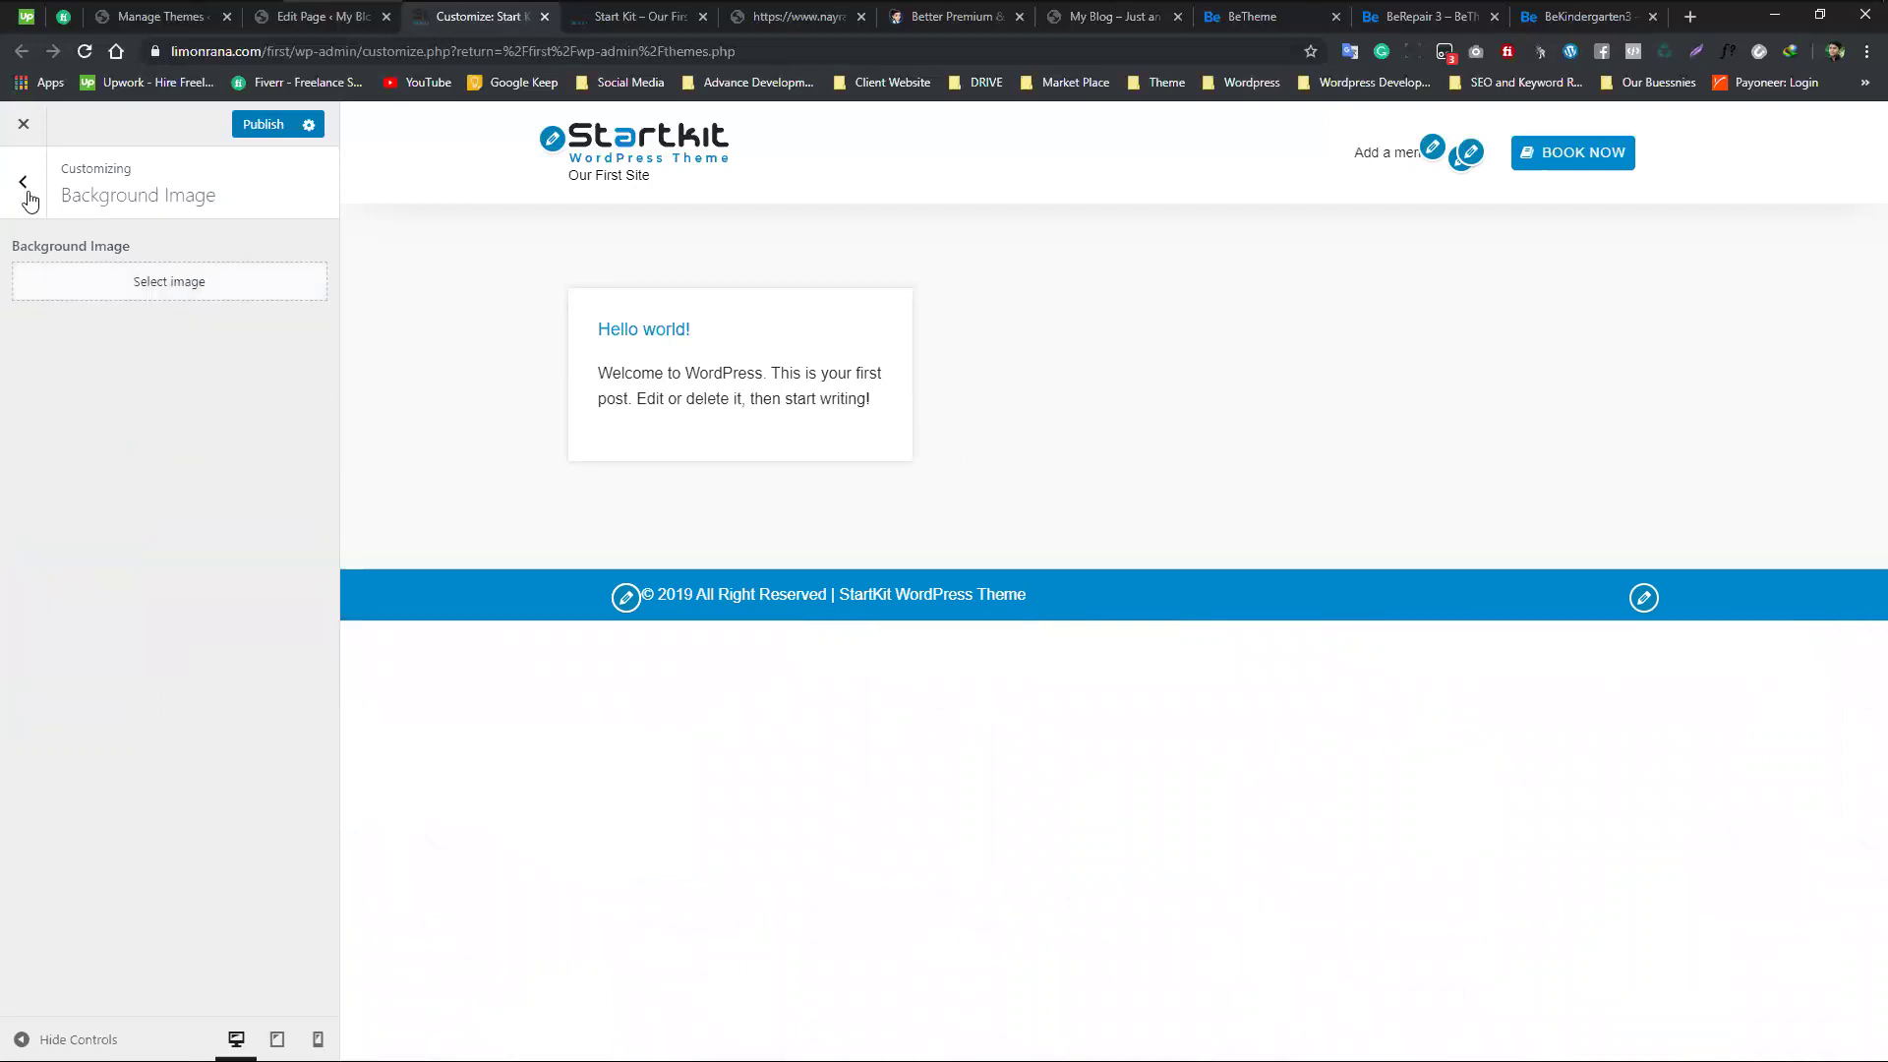
pyautogui.press('Escape')
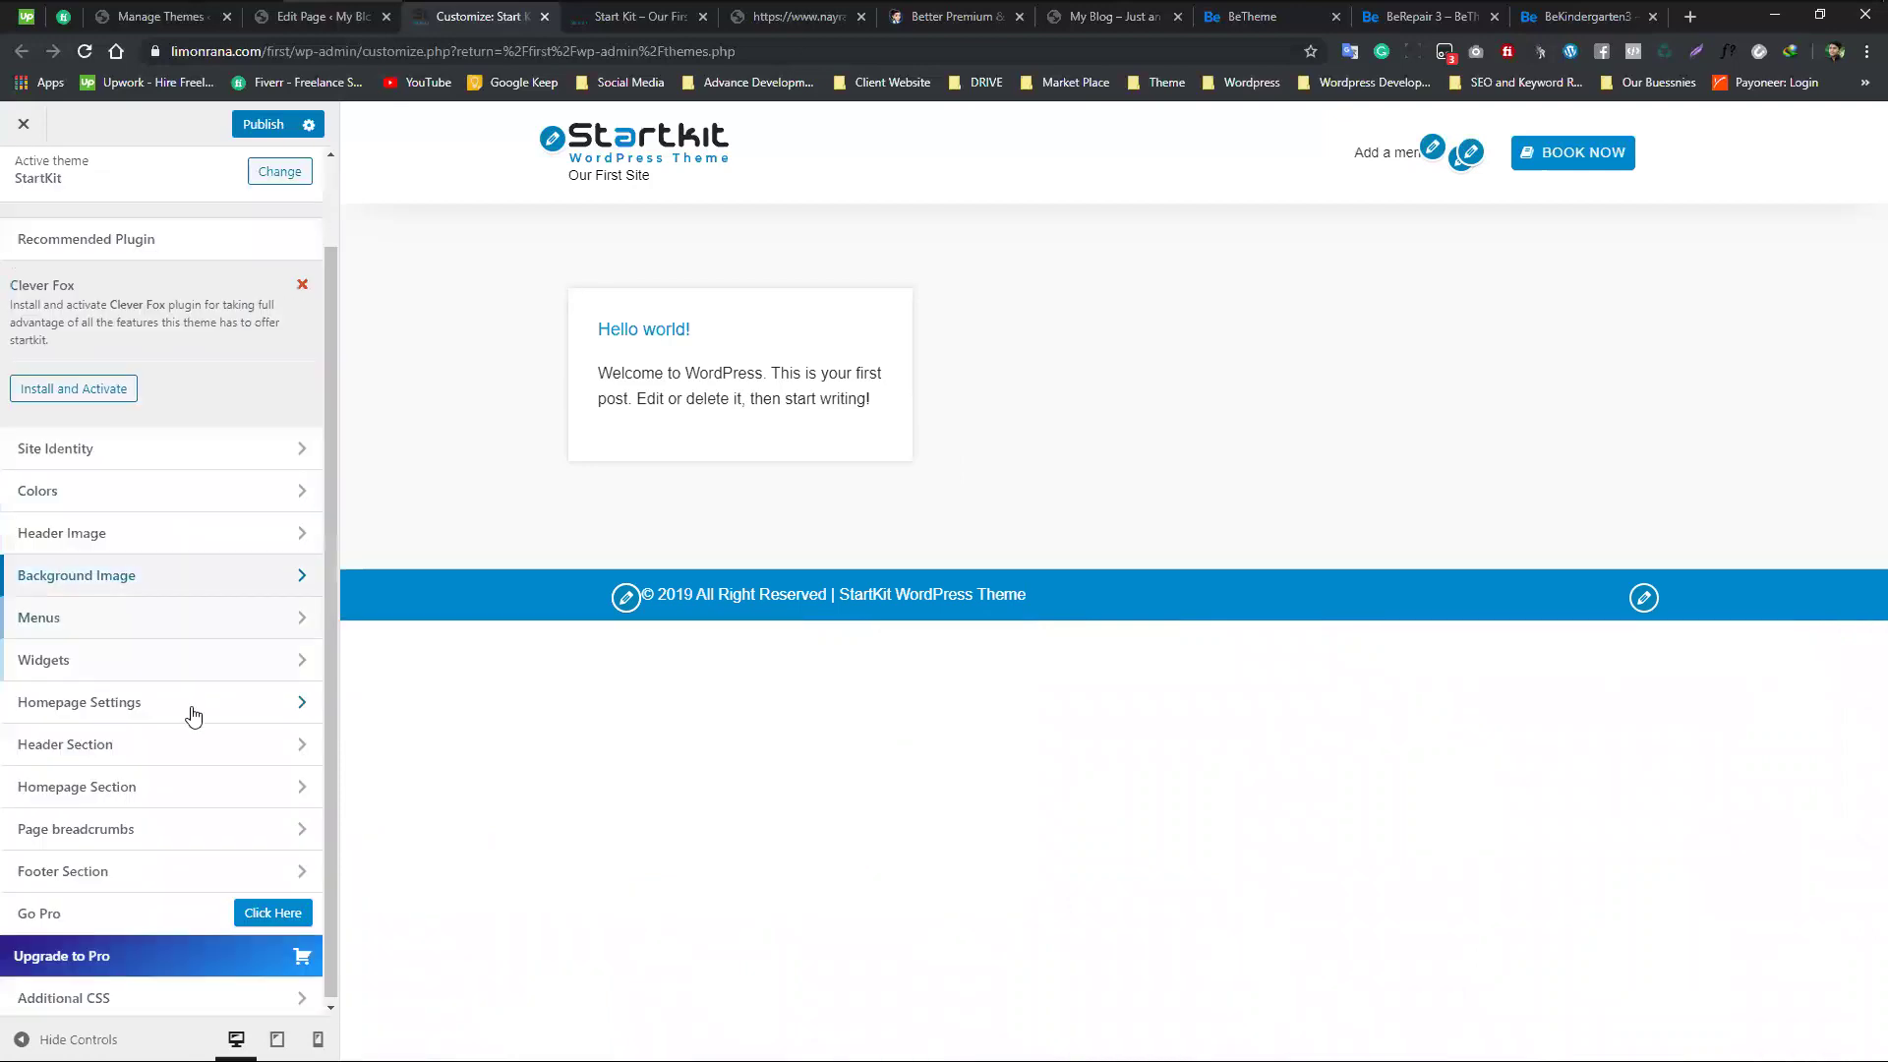
# - Open the Customizer's Menus section and examine the StartKit demo's navigation menu from Home to Contact
pyautogui.click(210, 620)
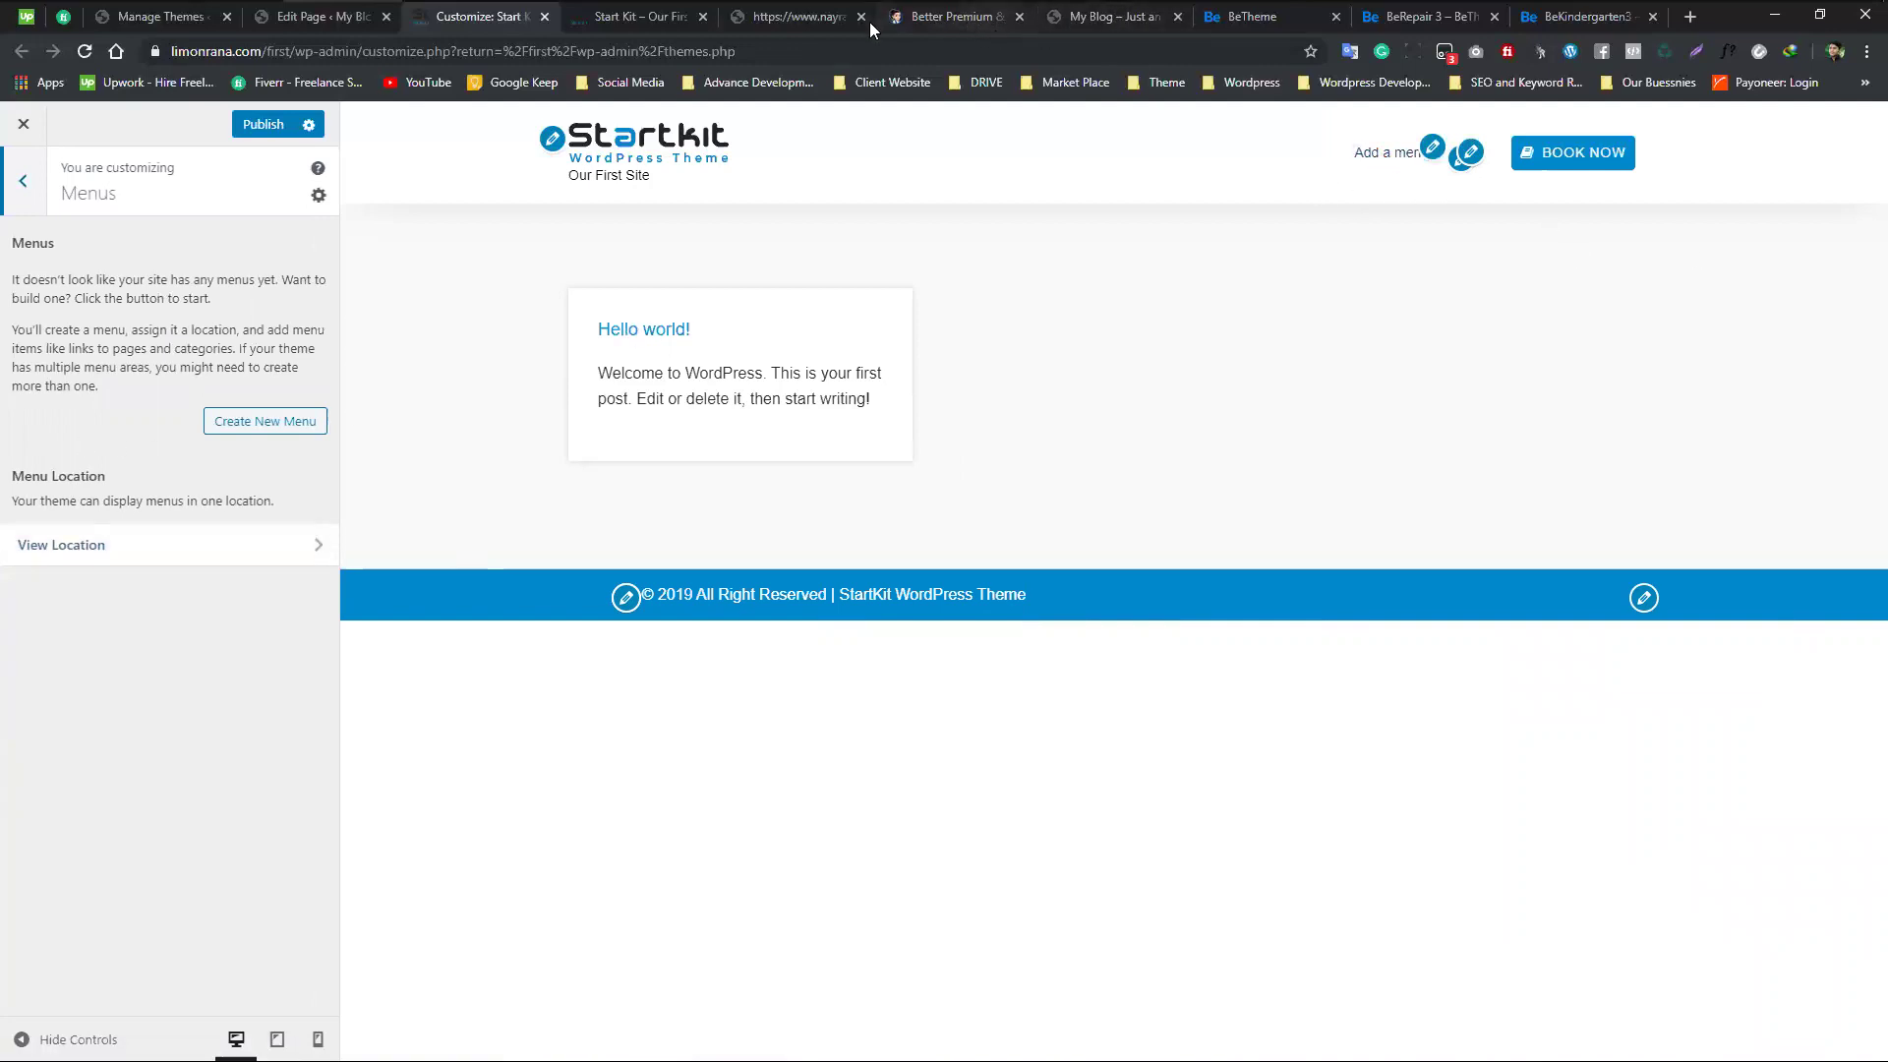
pyautogui.click(799, 16)
pyautogui.moveTo(763, 252); pyautogui.dragTo(1263, 254)
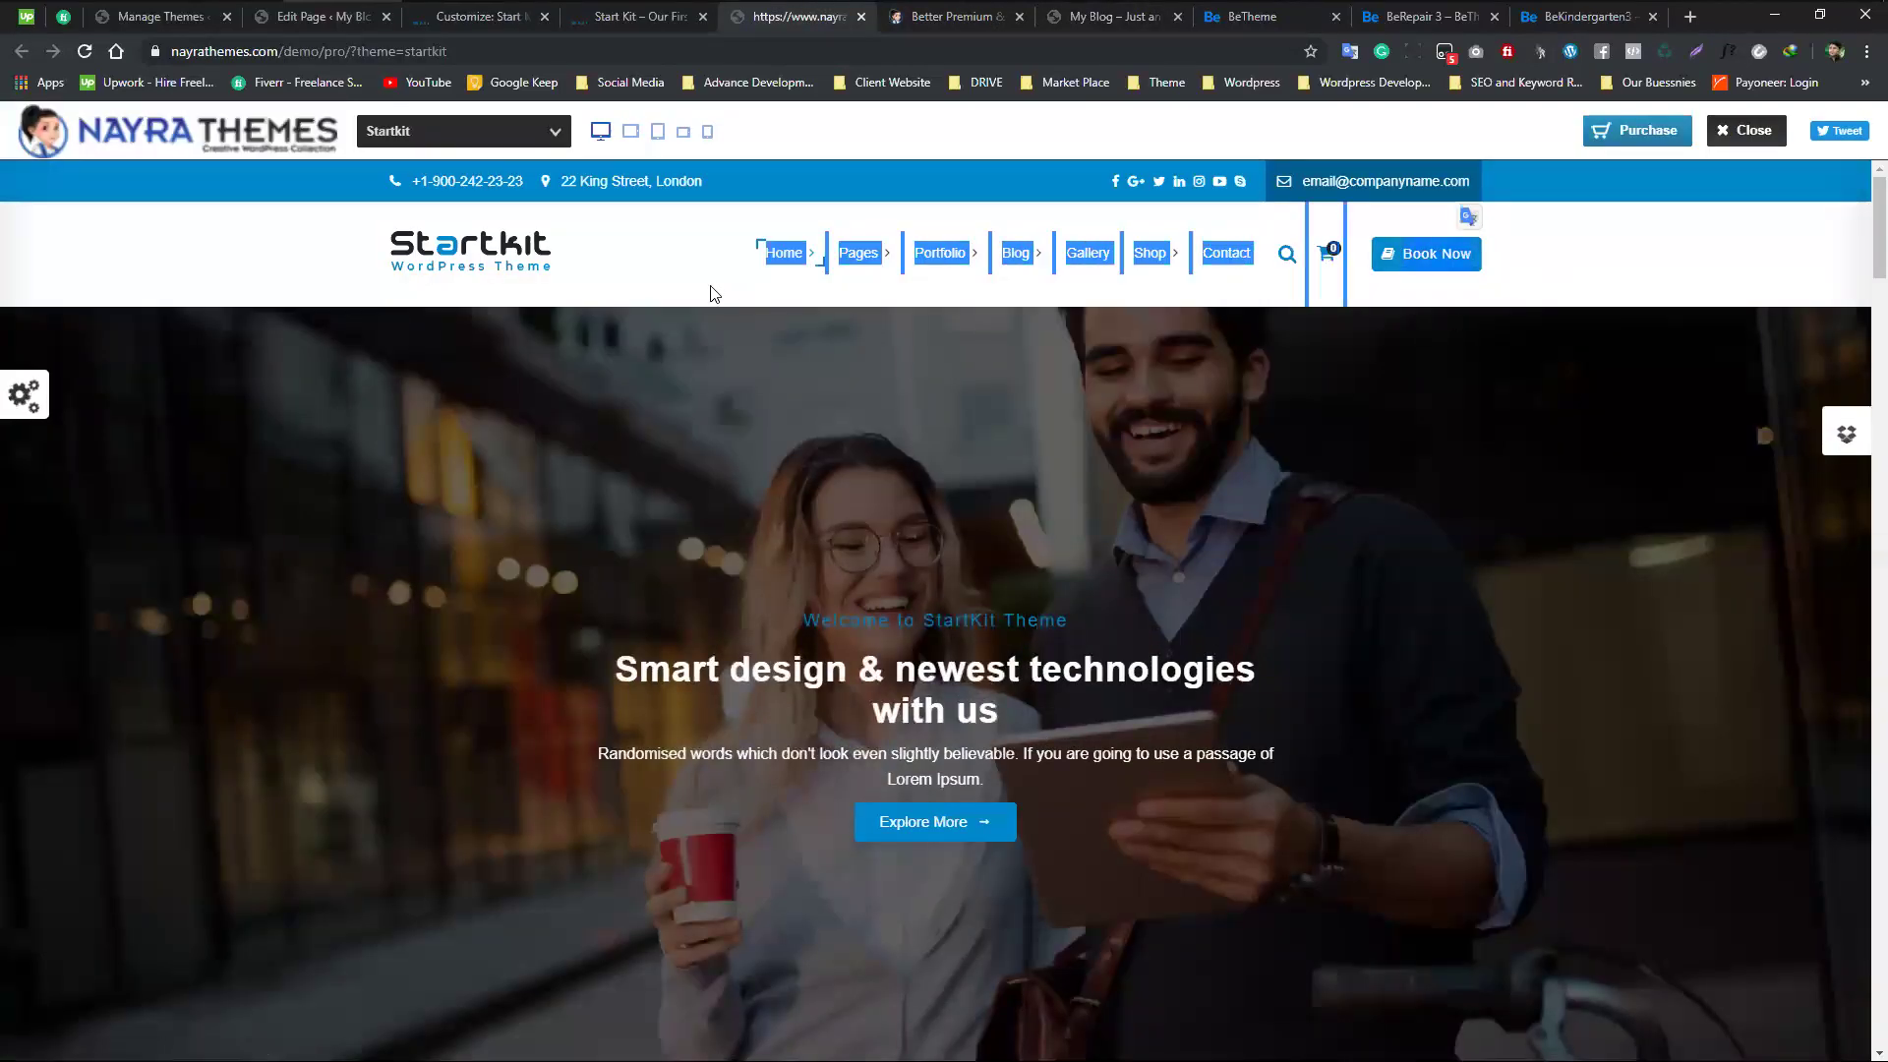
pyautogui.click(678, 280)
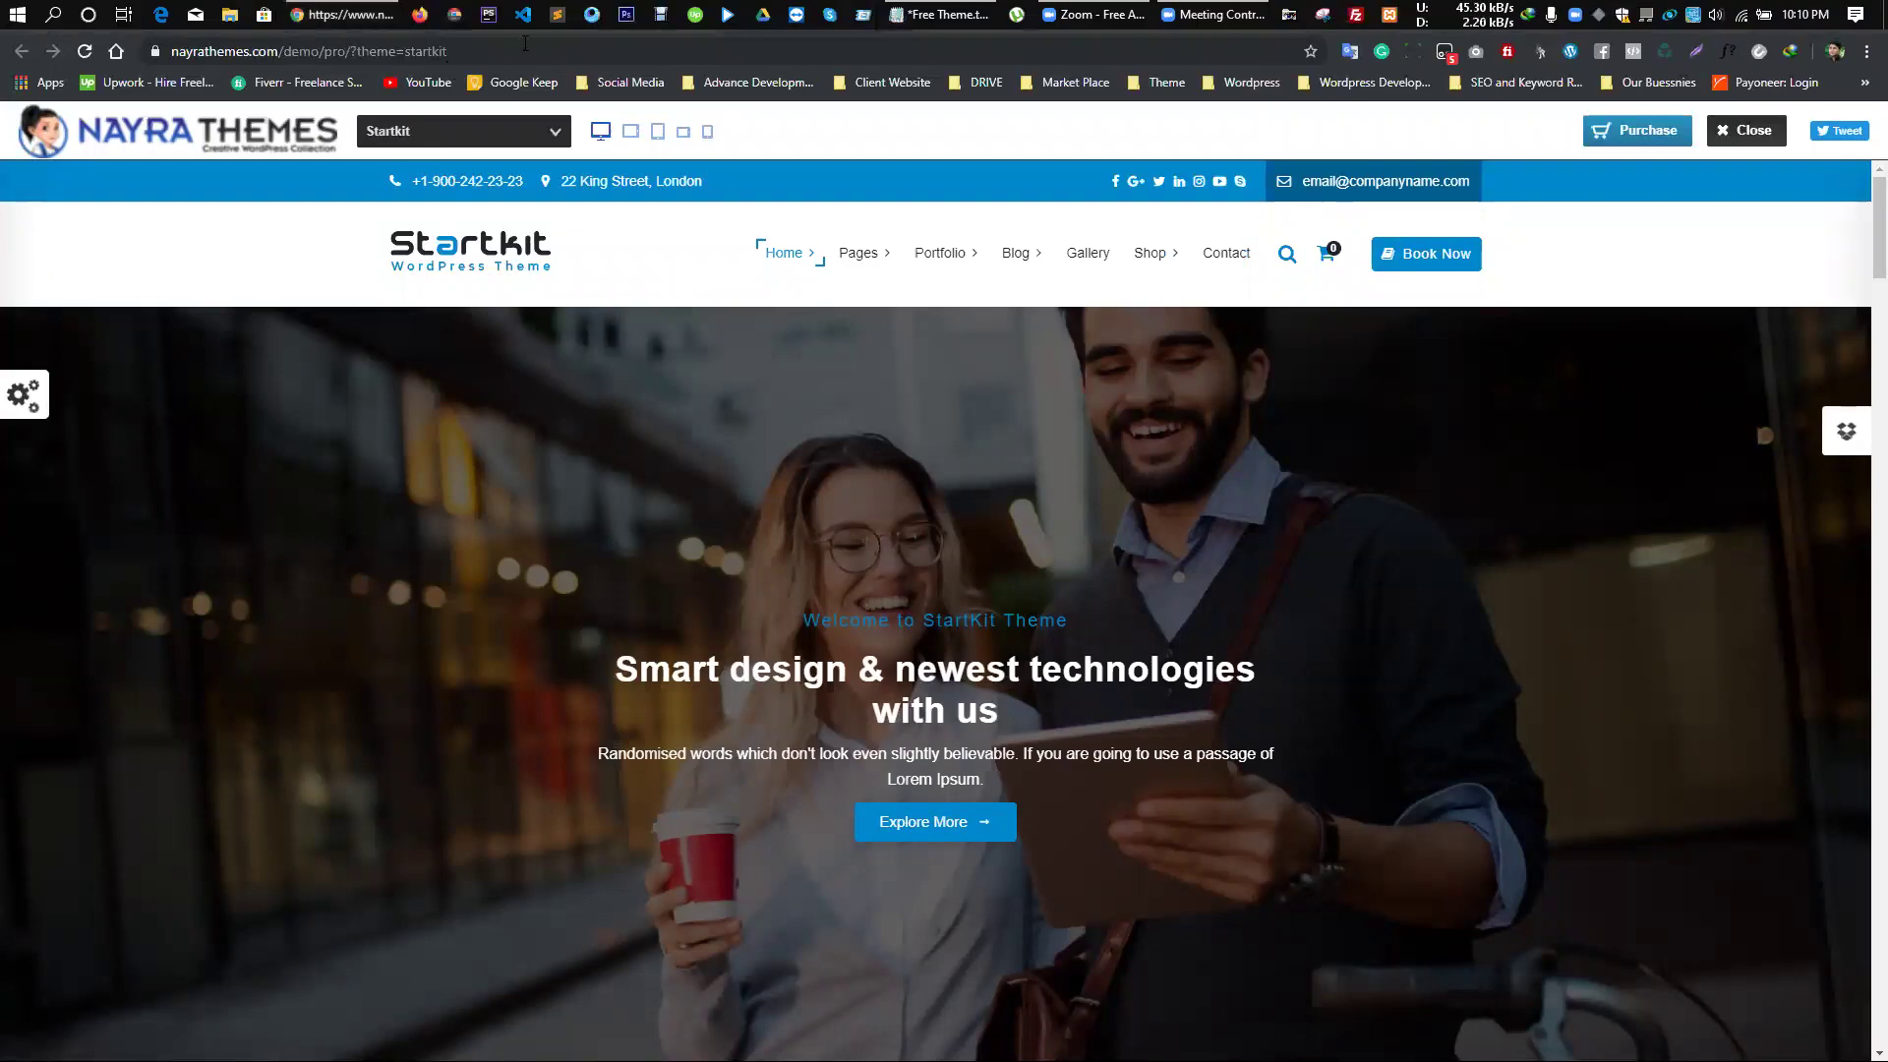
pyautogui.click(455, 14)
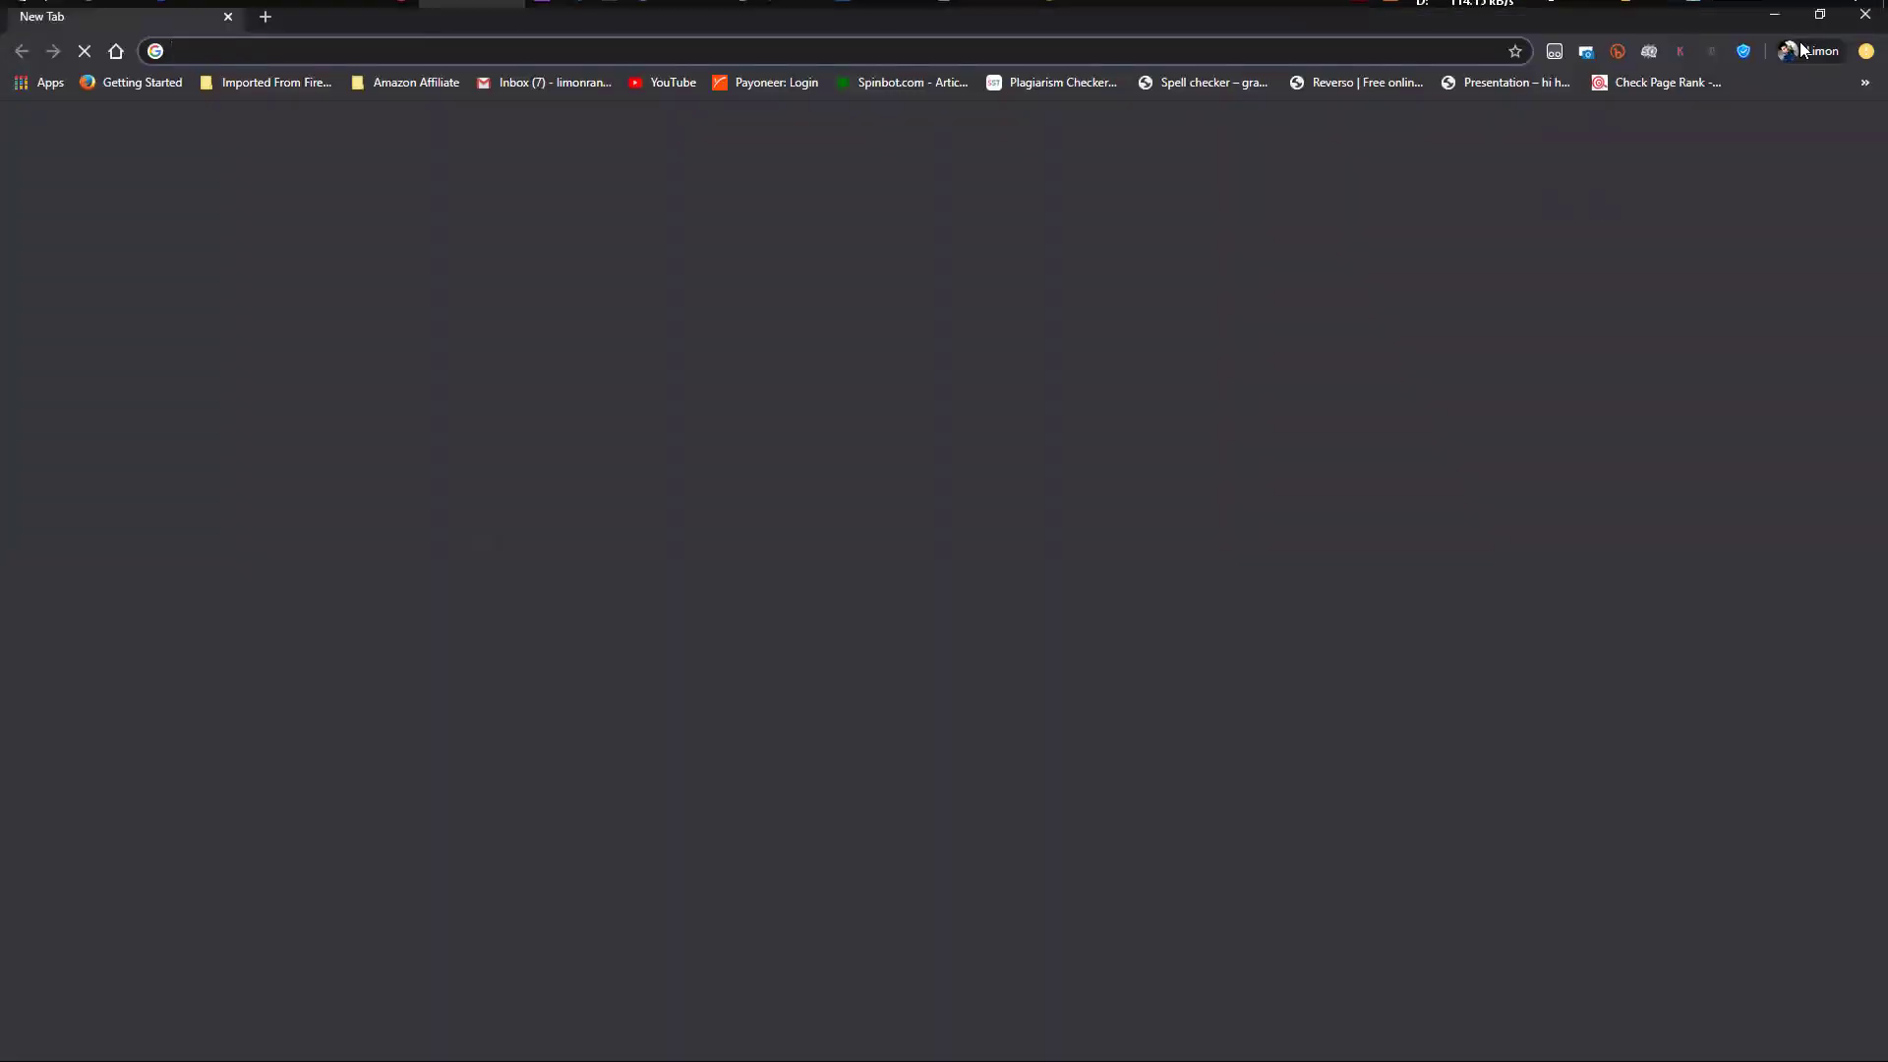
pyautogui.click(1862, 25)
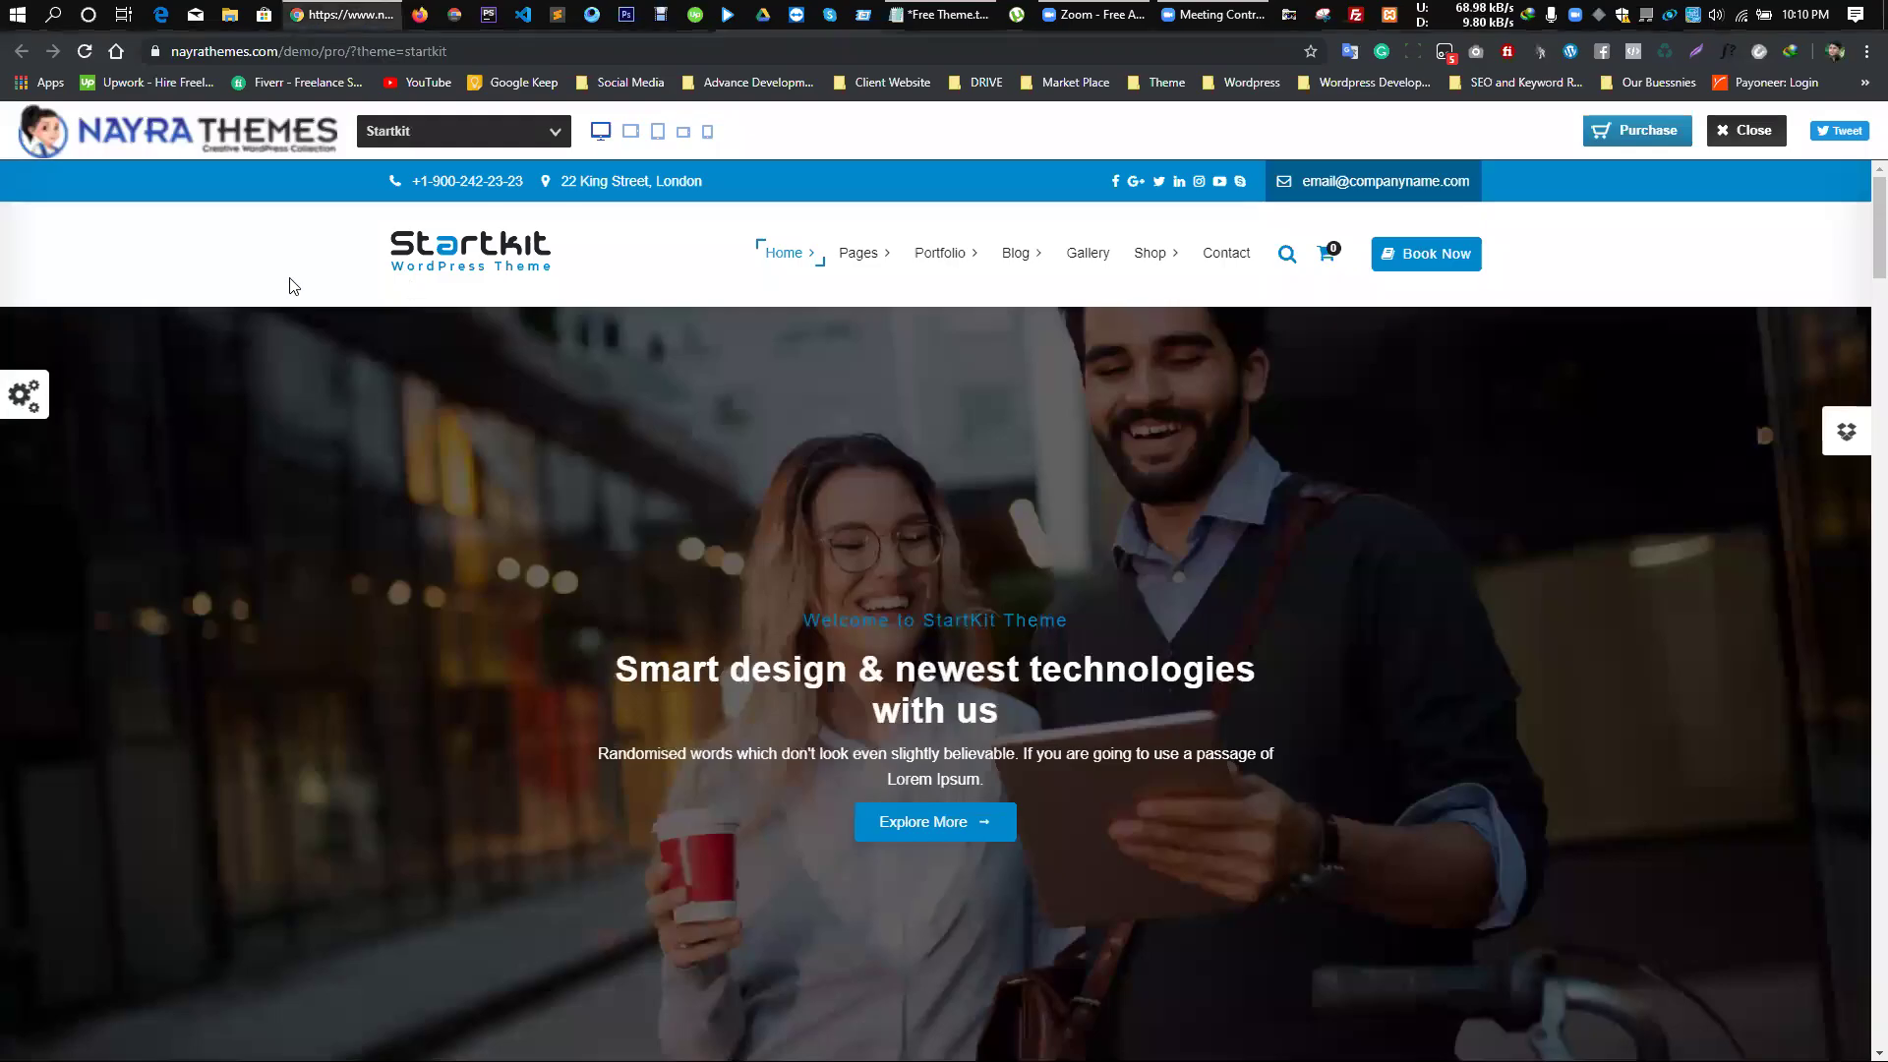
# - Return to the Customizer, leave the Menus section, and open the Footer widget area under Widgets
pyautogui.click(293, 18)
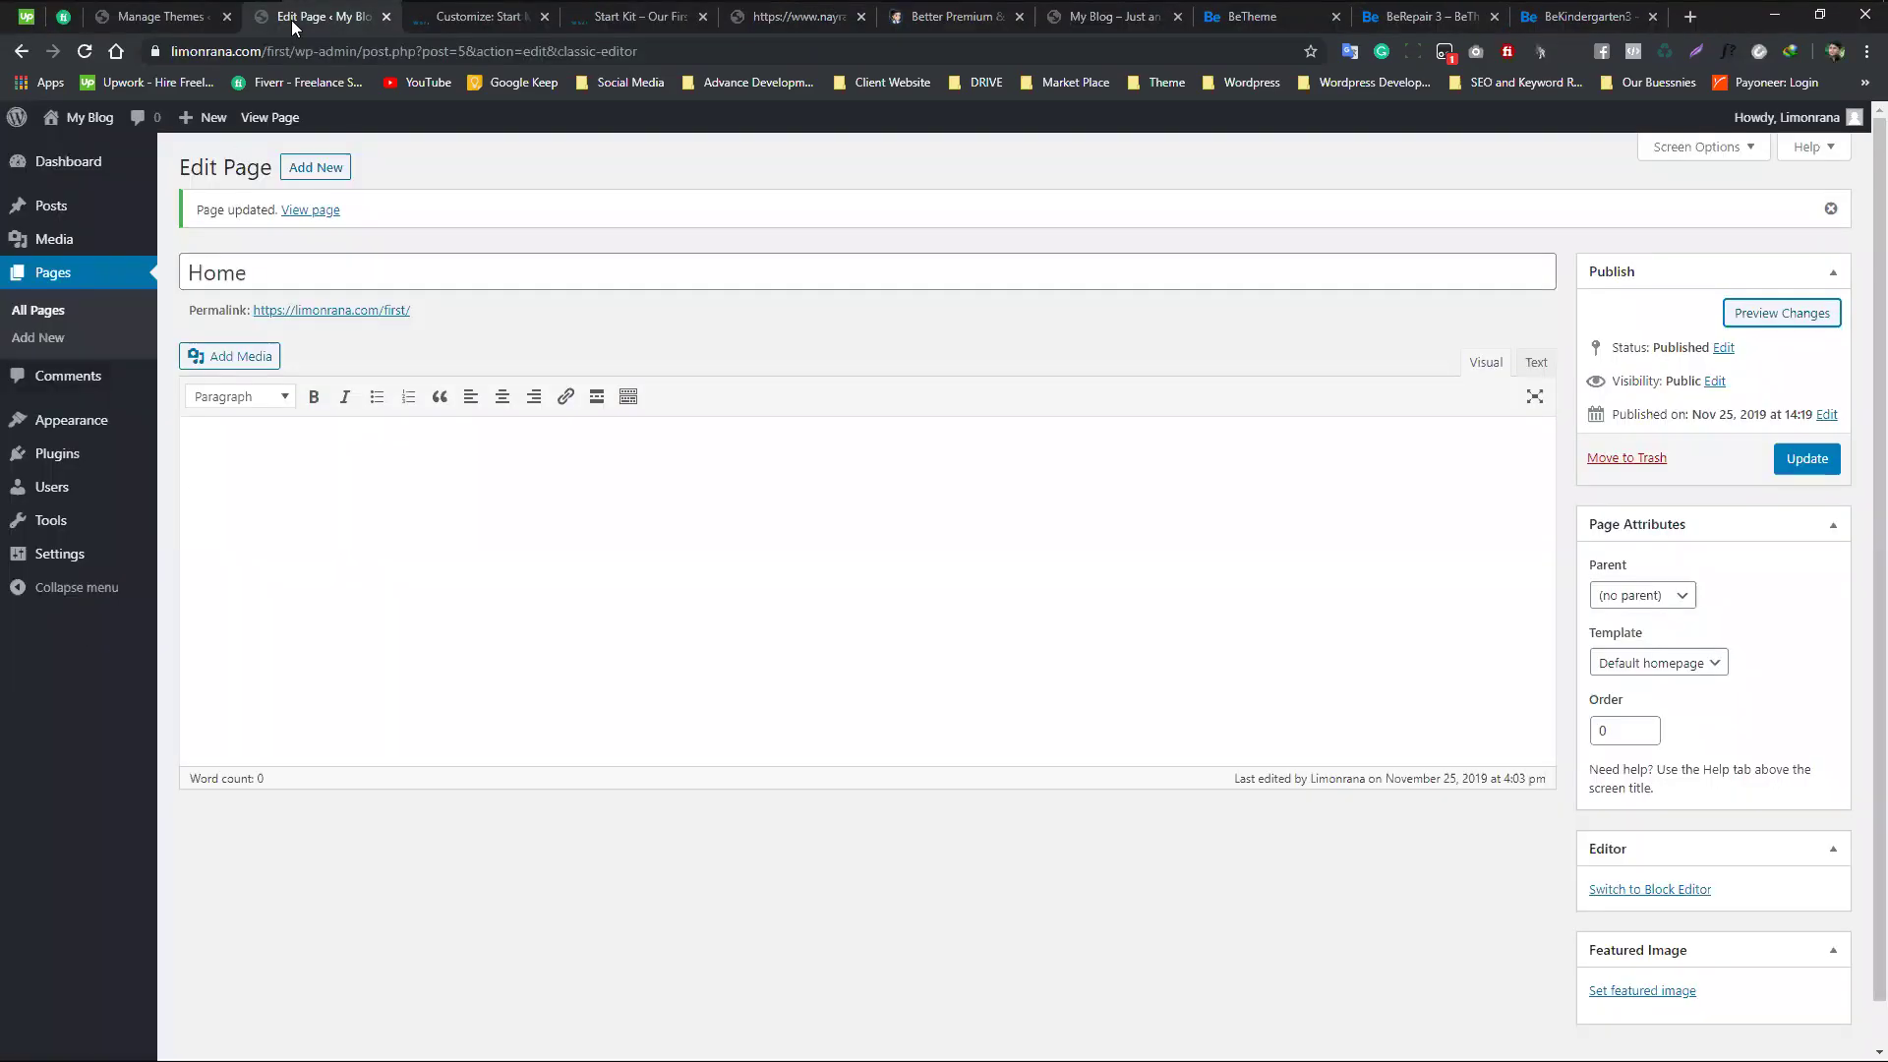
pyautogui.click(479, 17)
pyautogui.click(34, 186)
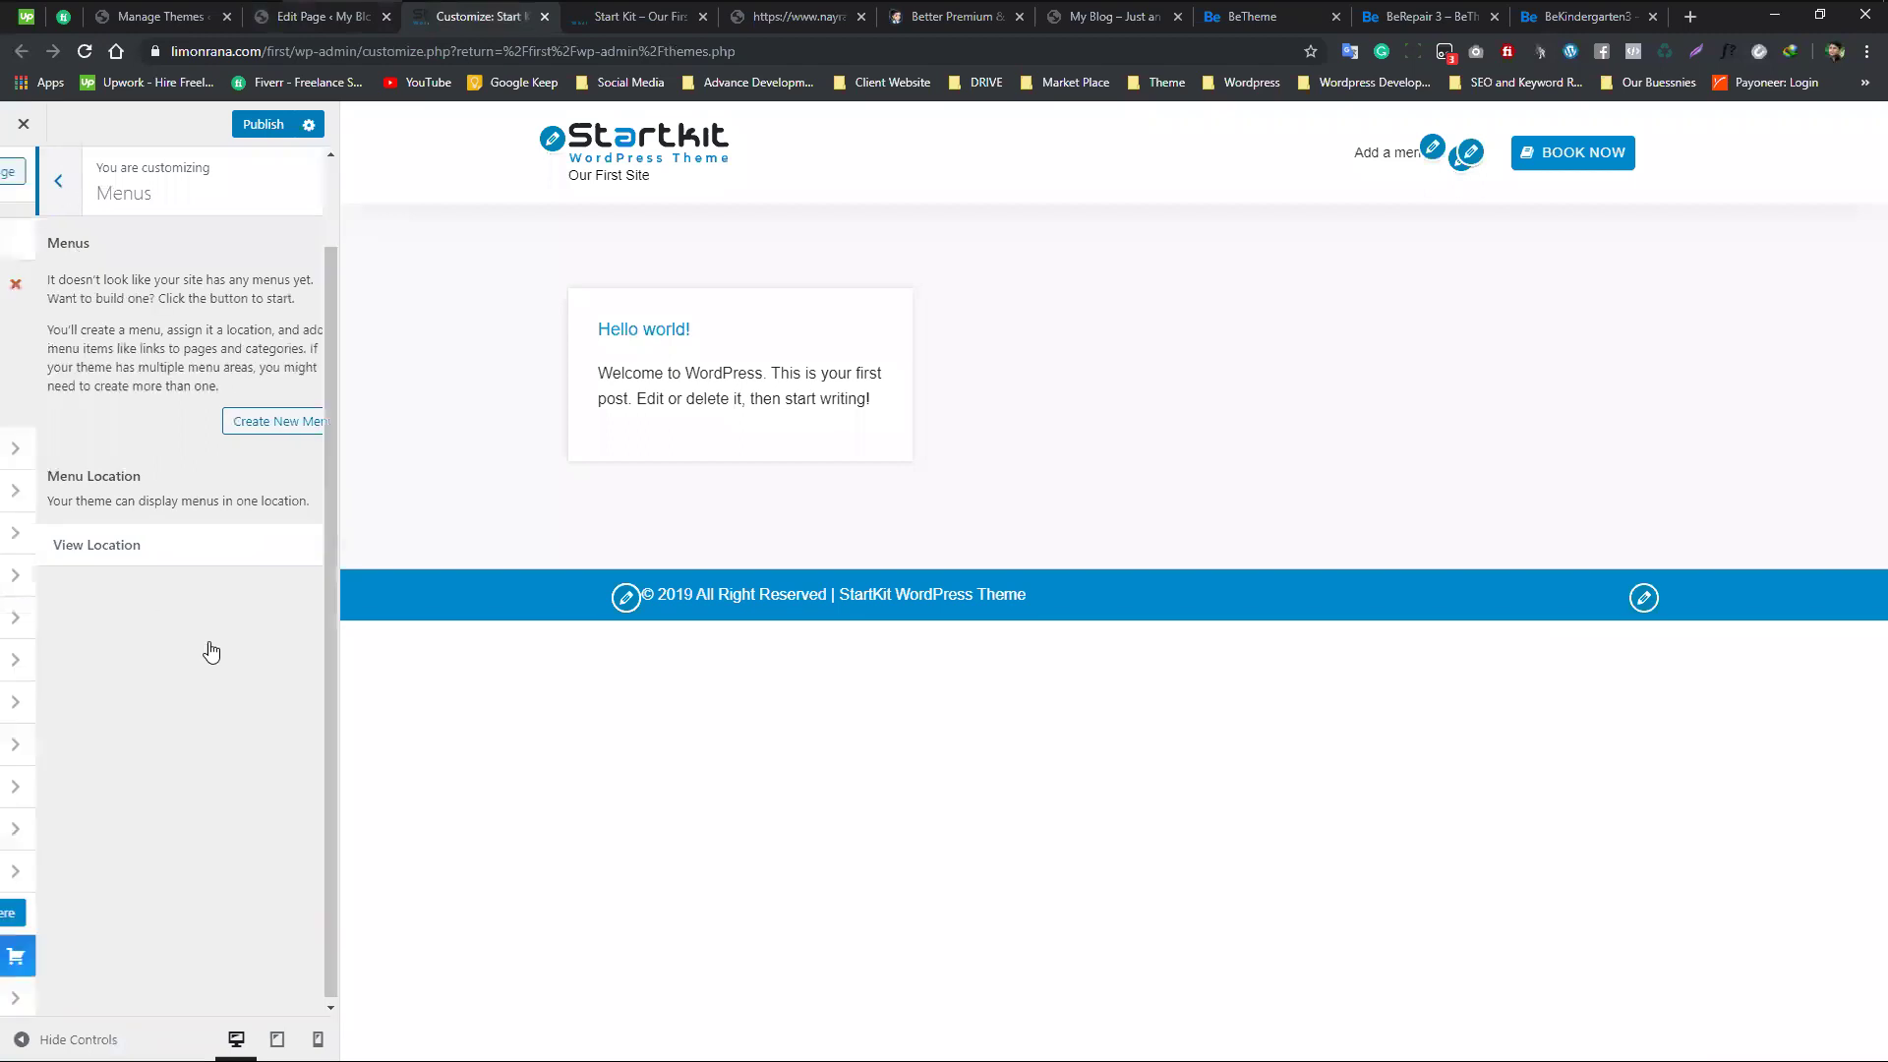
pyautogui.click(264, 666)
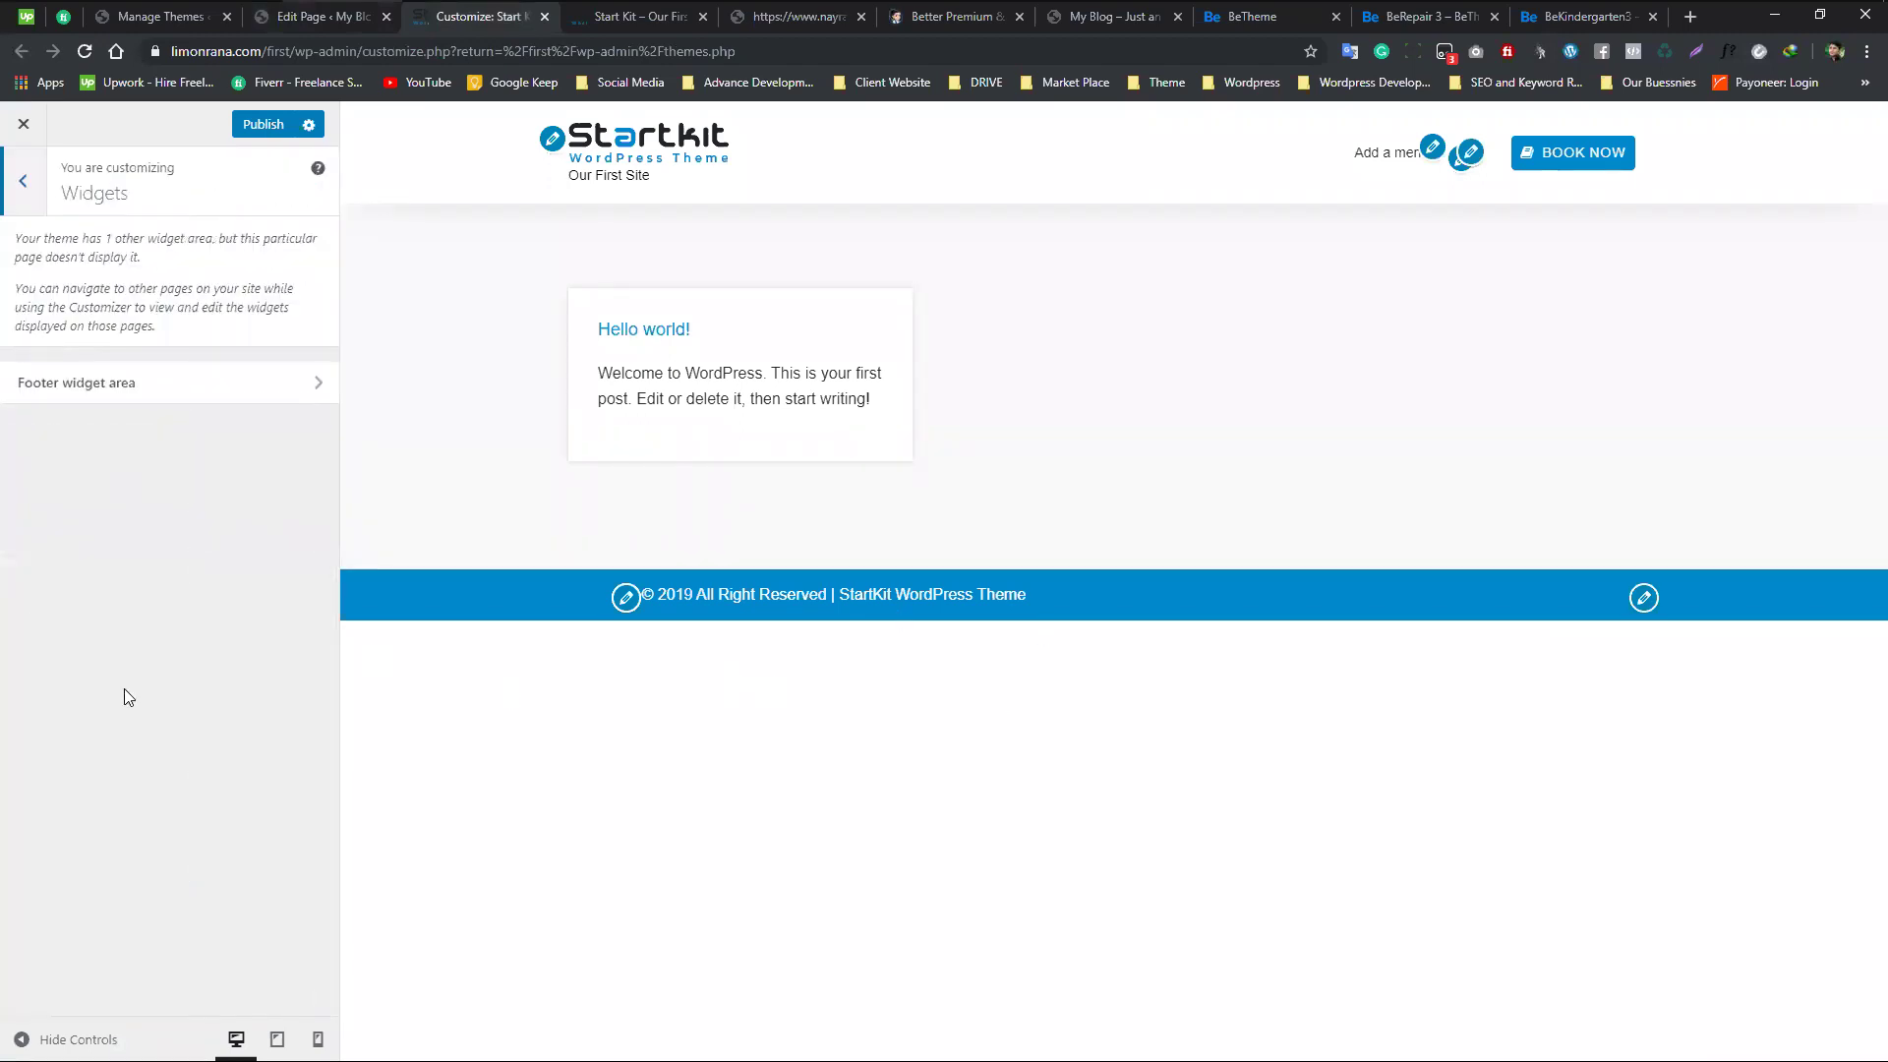
pyautogui.moveTo(1421, 228); pyautogui.dragTo(1544, 421)
pyautogui.click(156, 511)
pyautogui.click(271, 397)
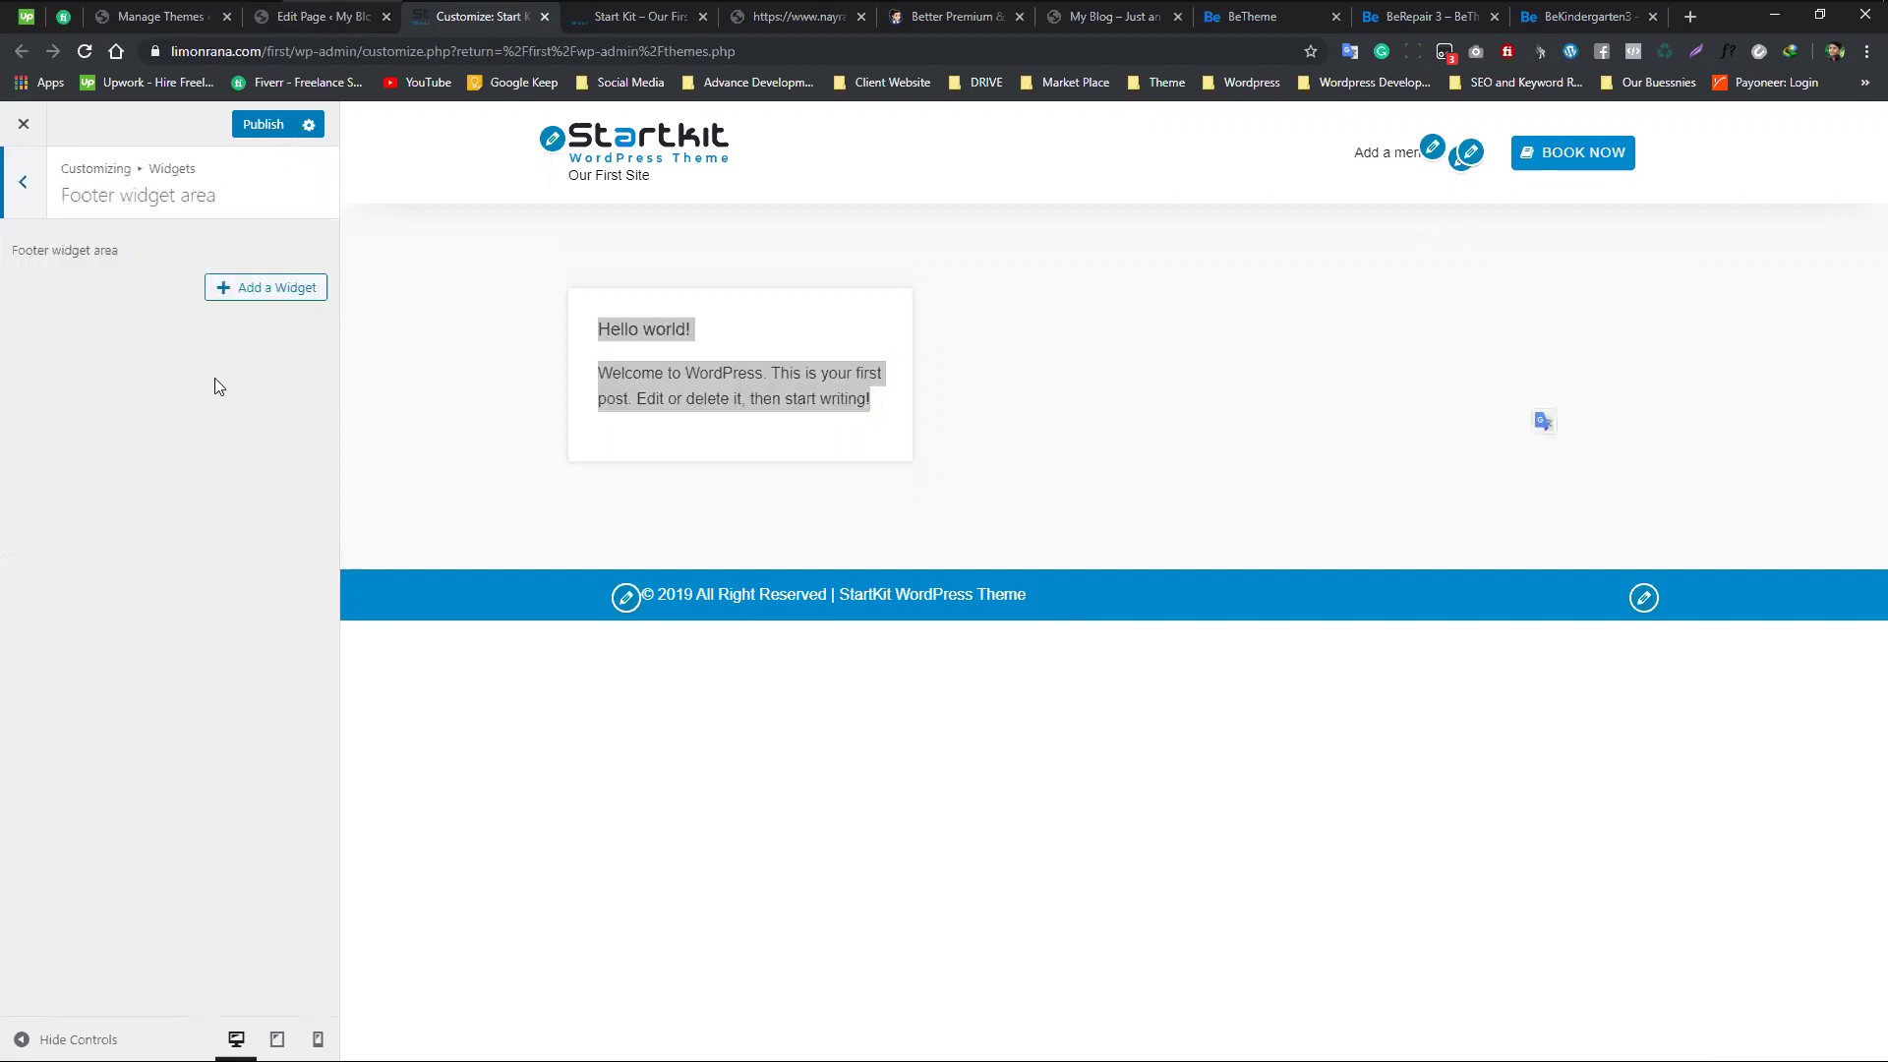
# - Add a Calendar widget without a title to the footer widget area and apply it
pyautogui.click(295, 291)
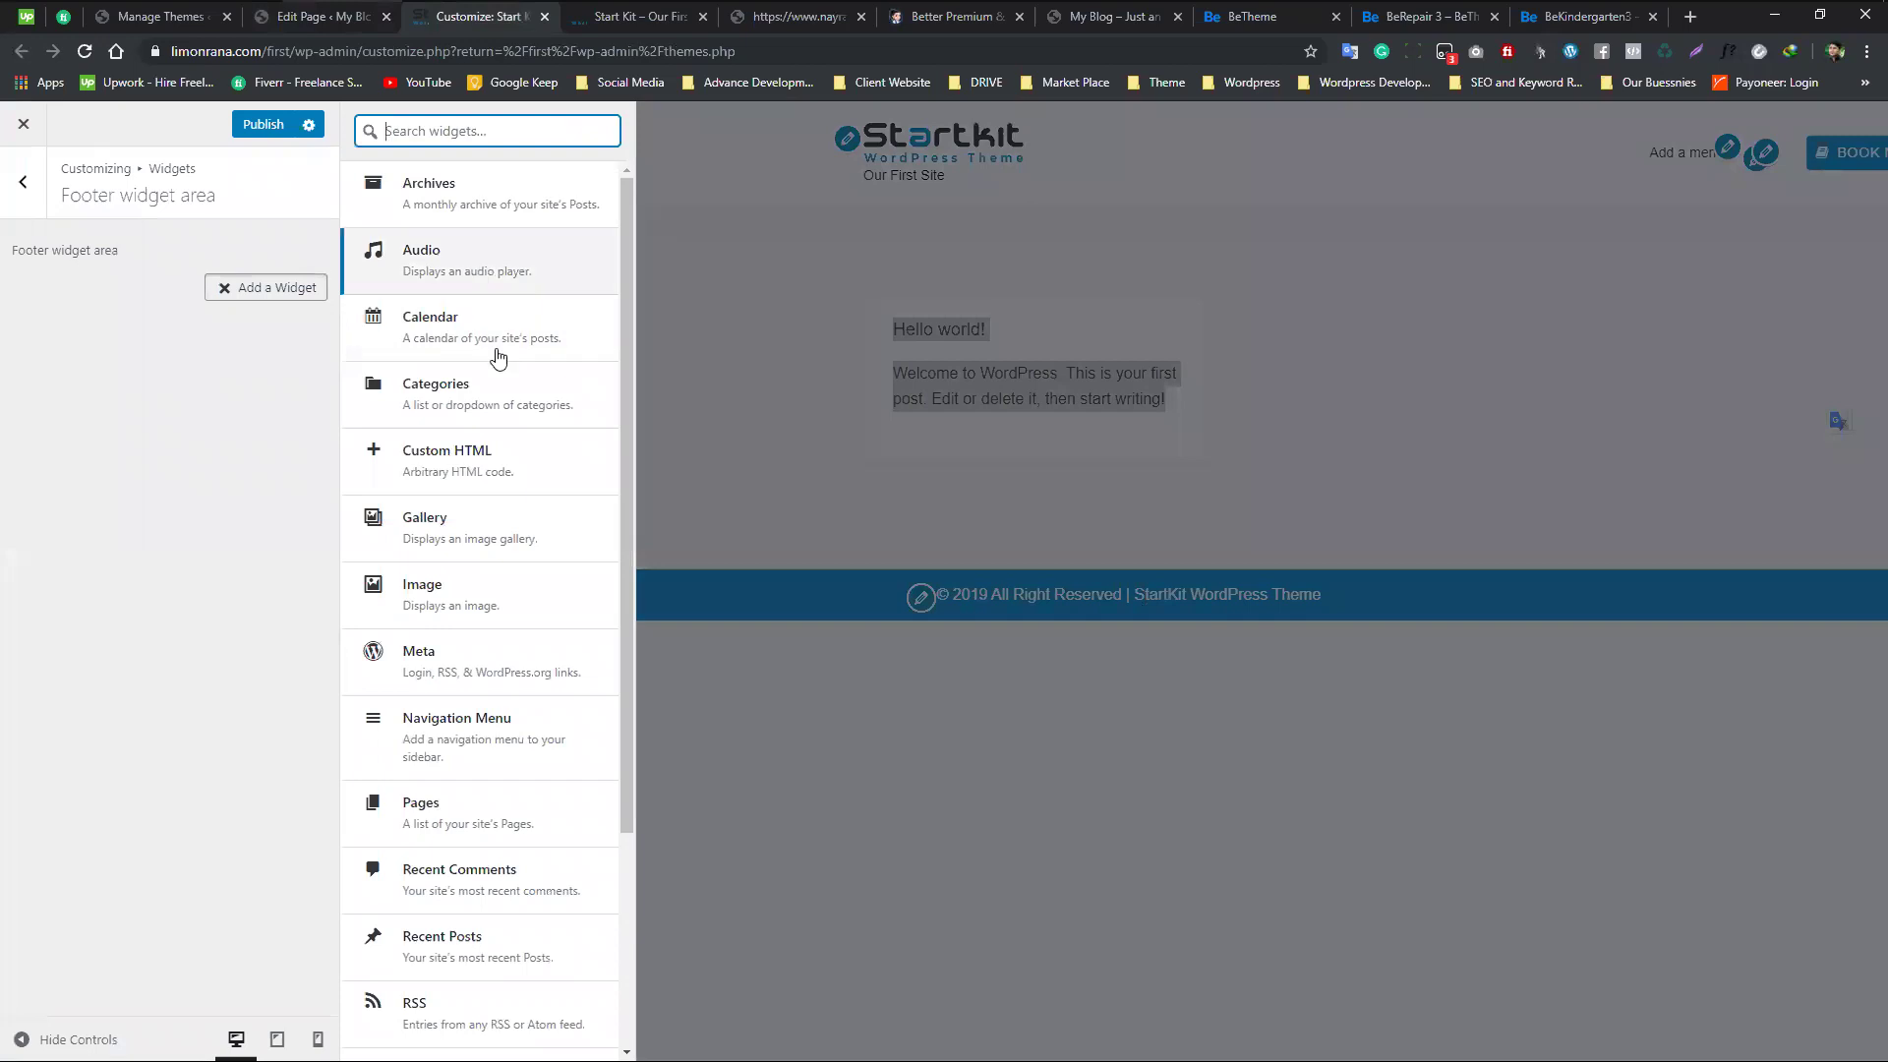
pyautogui.click(495, 352)
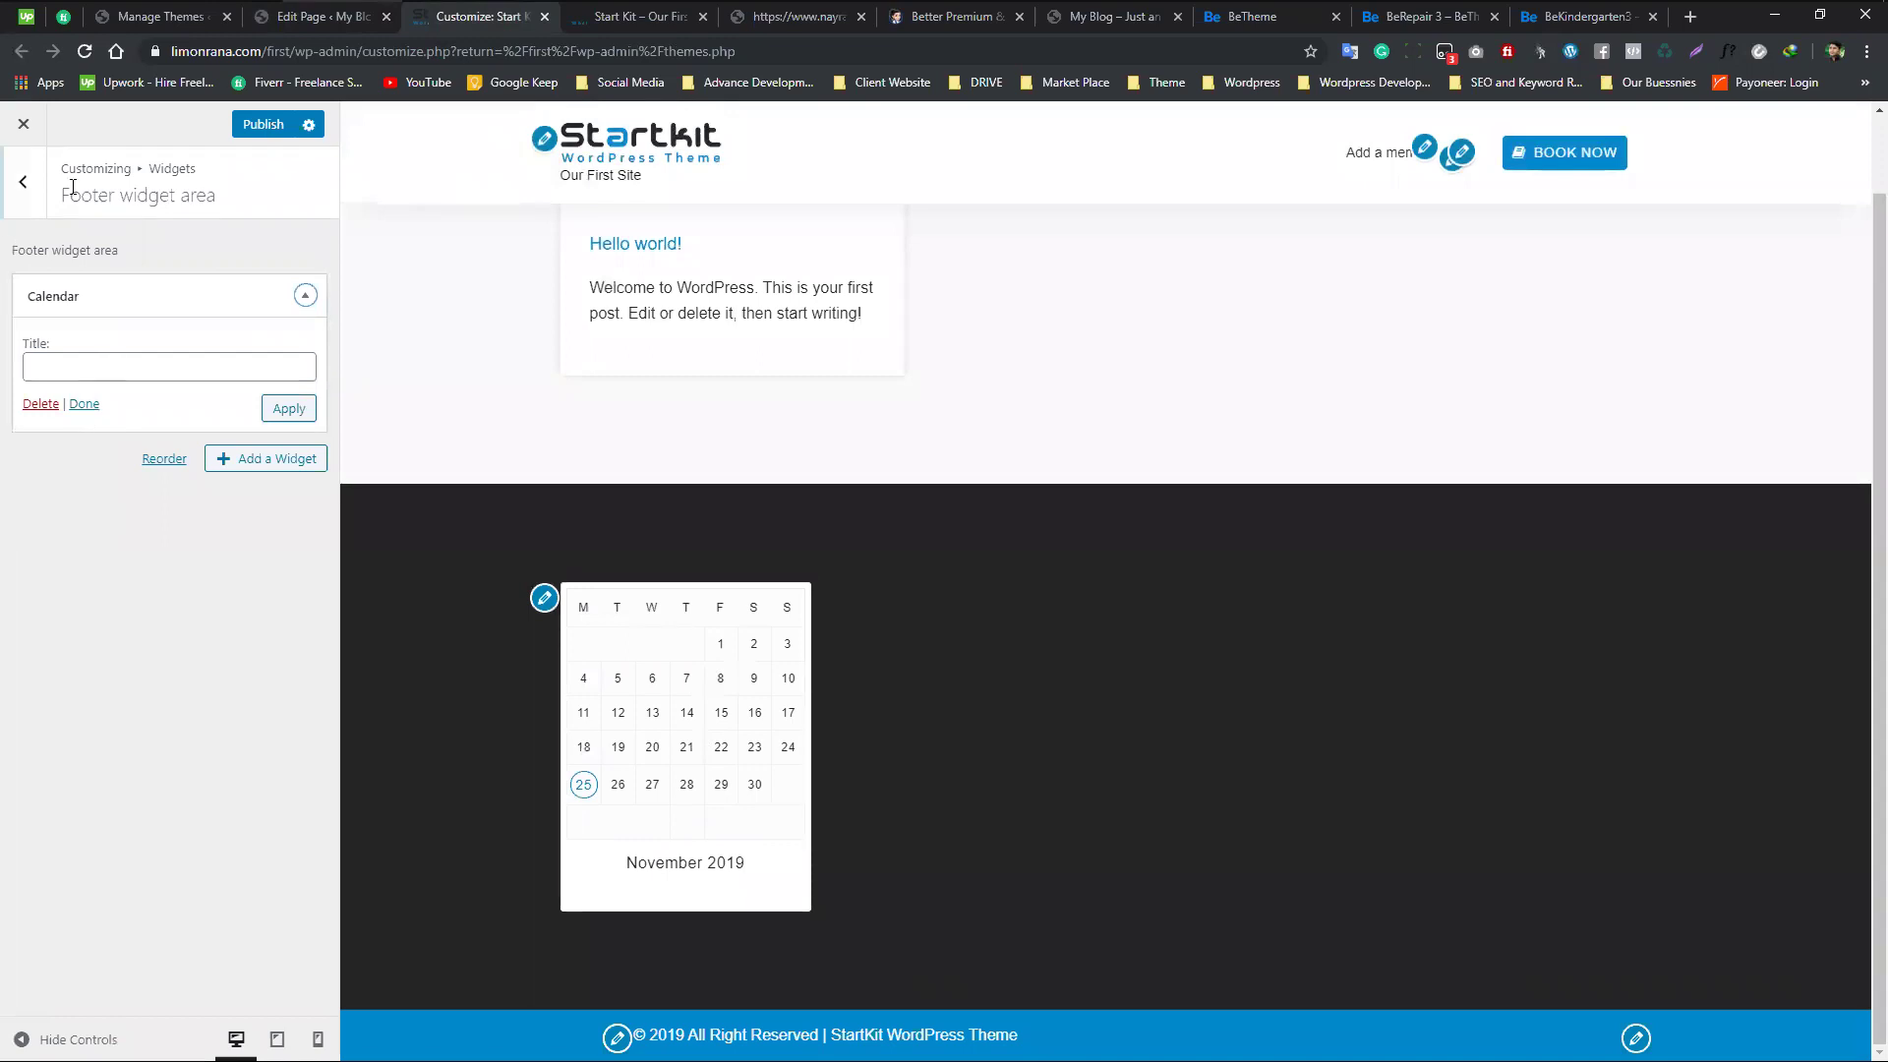
pyautogui.click(24, 182)
pyautogui.click(281, 386)
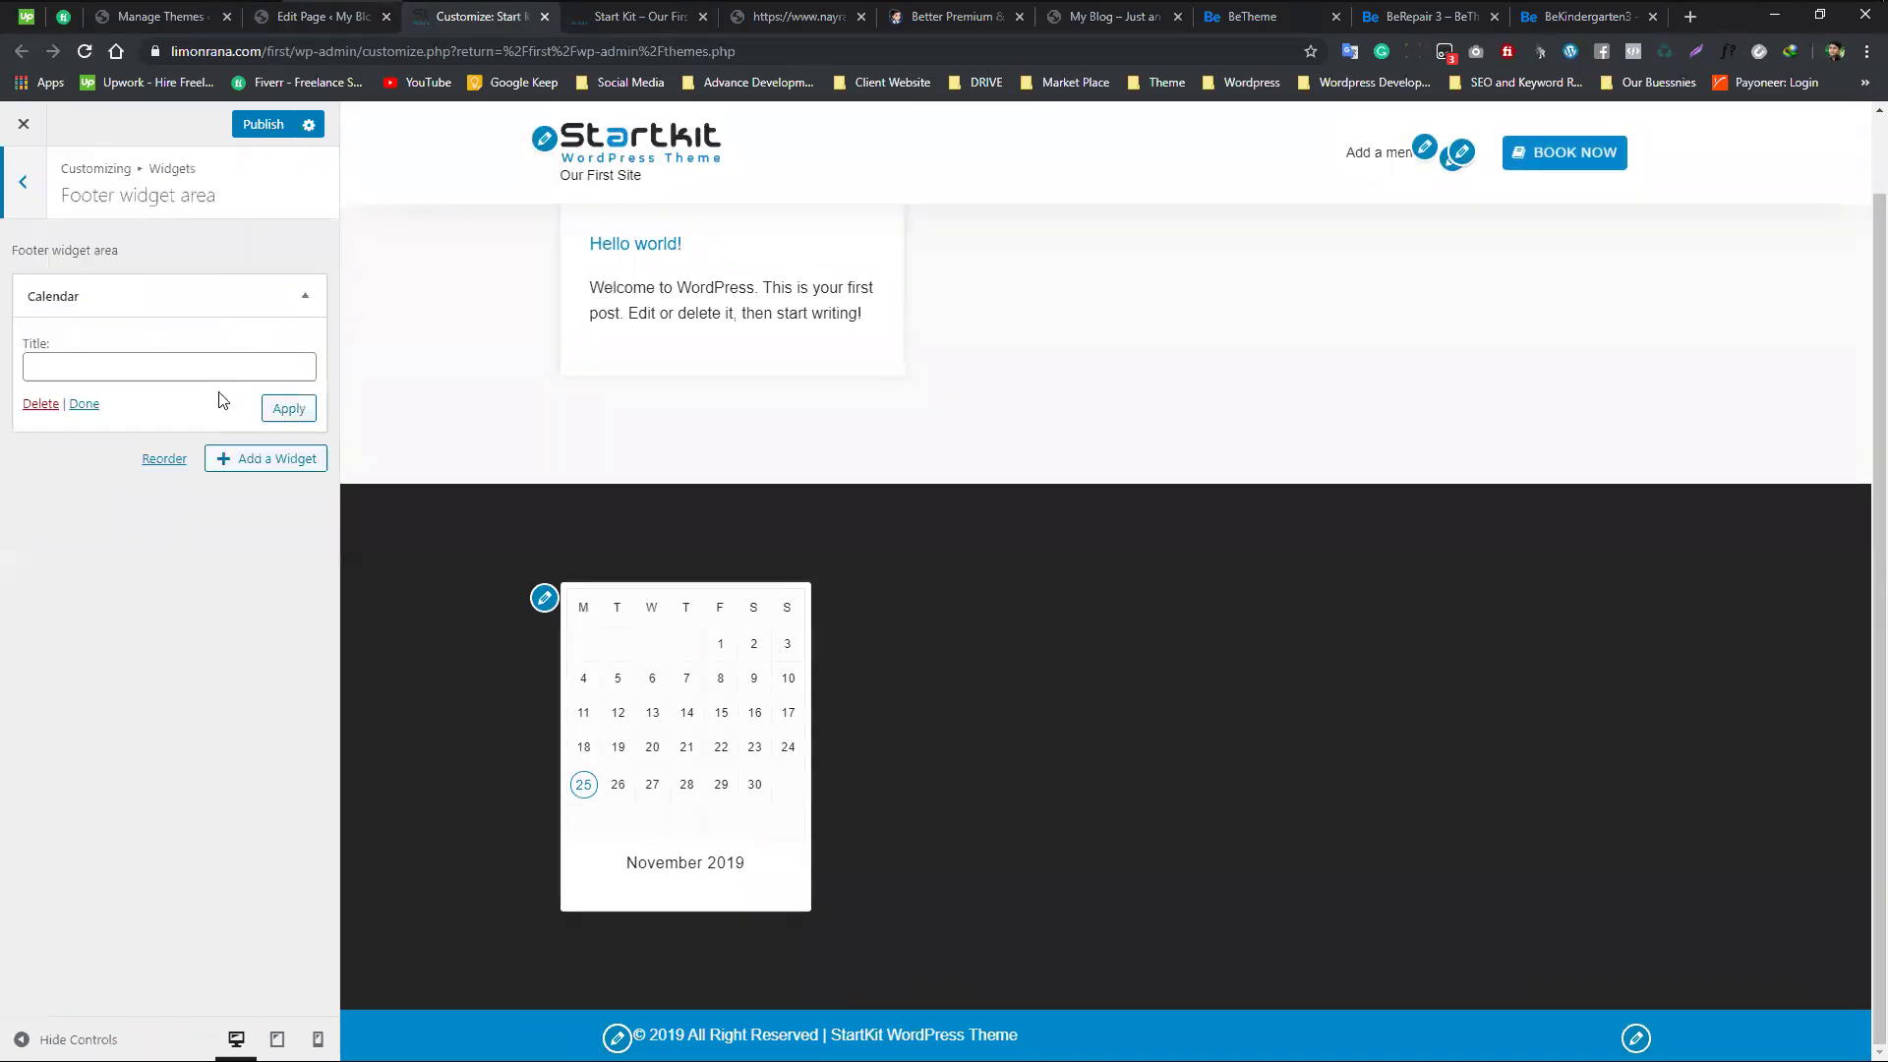
pyautogui.click(285, 409)
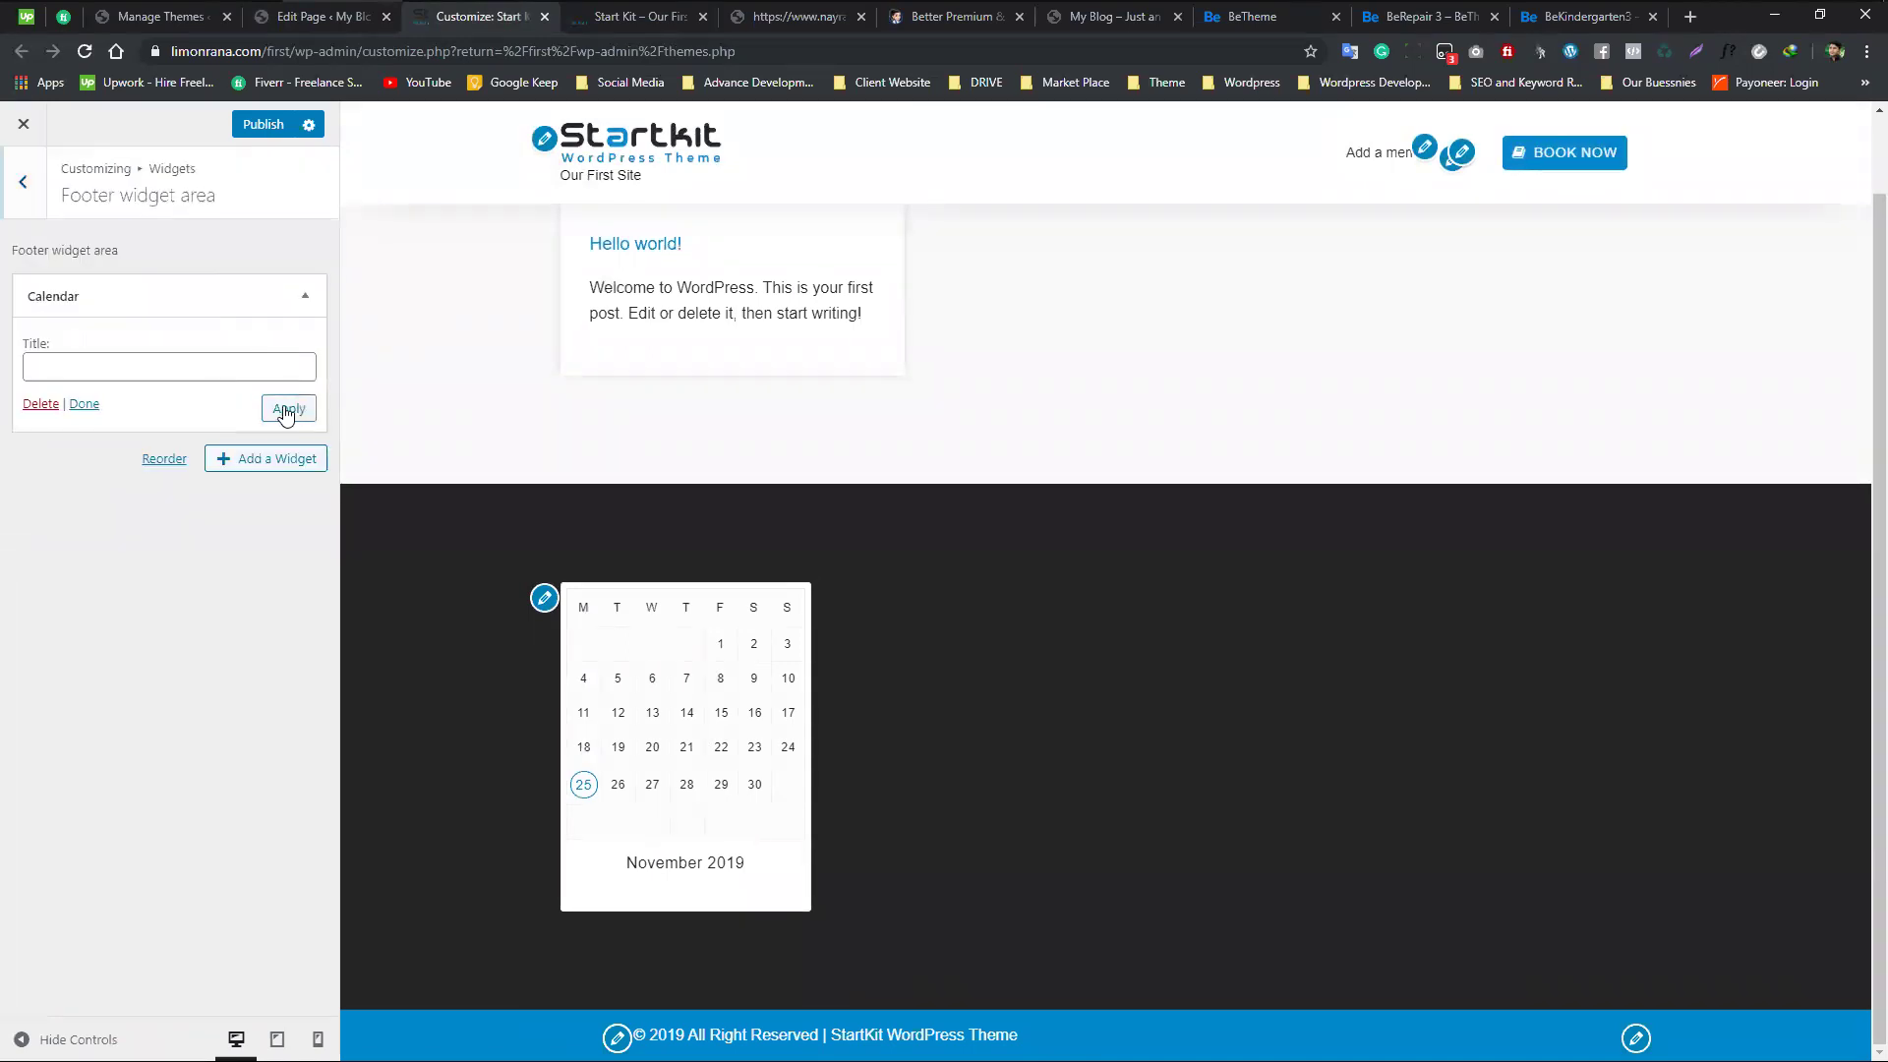
# - Add a Meta widget without a title to the footer widget area beside the calendar and apply it
pyautogui.click(248, 469)
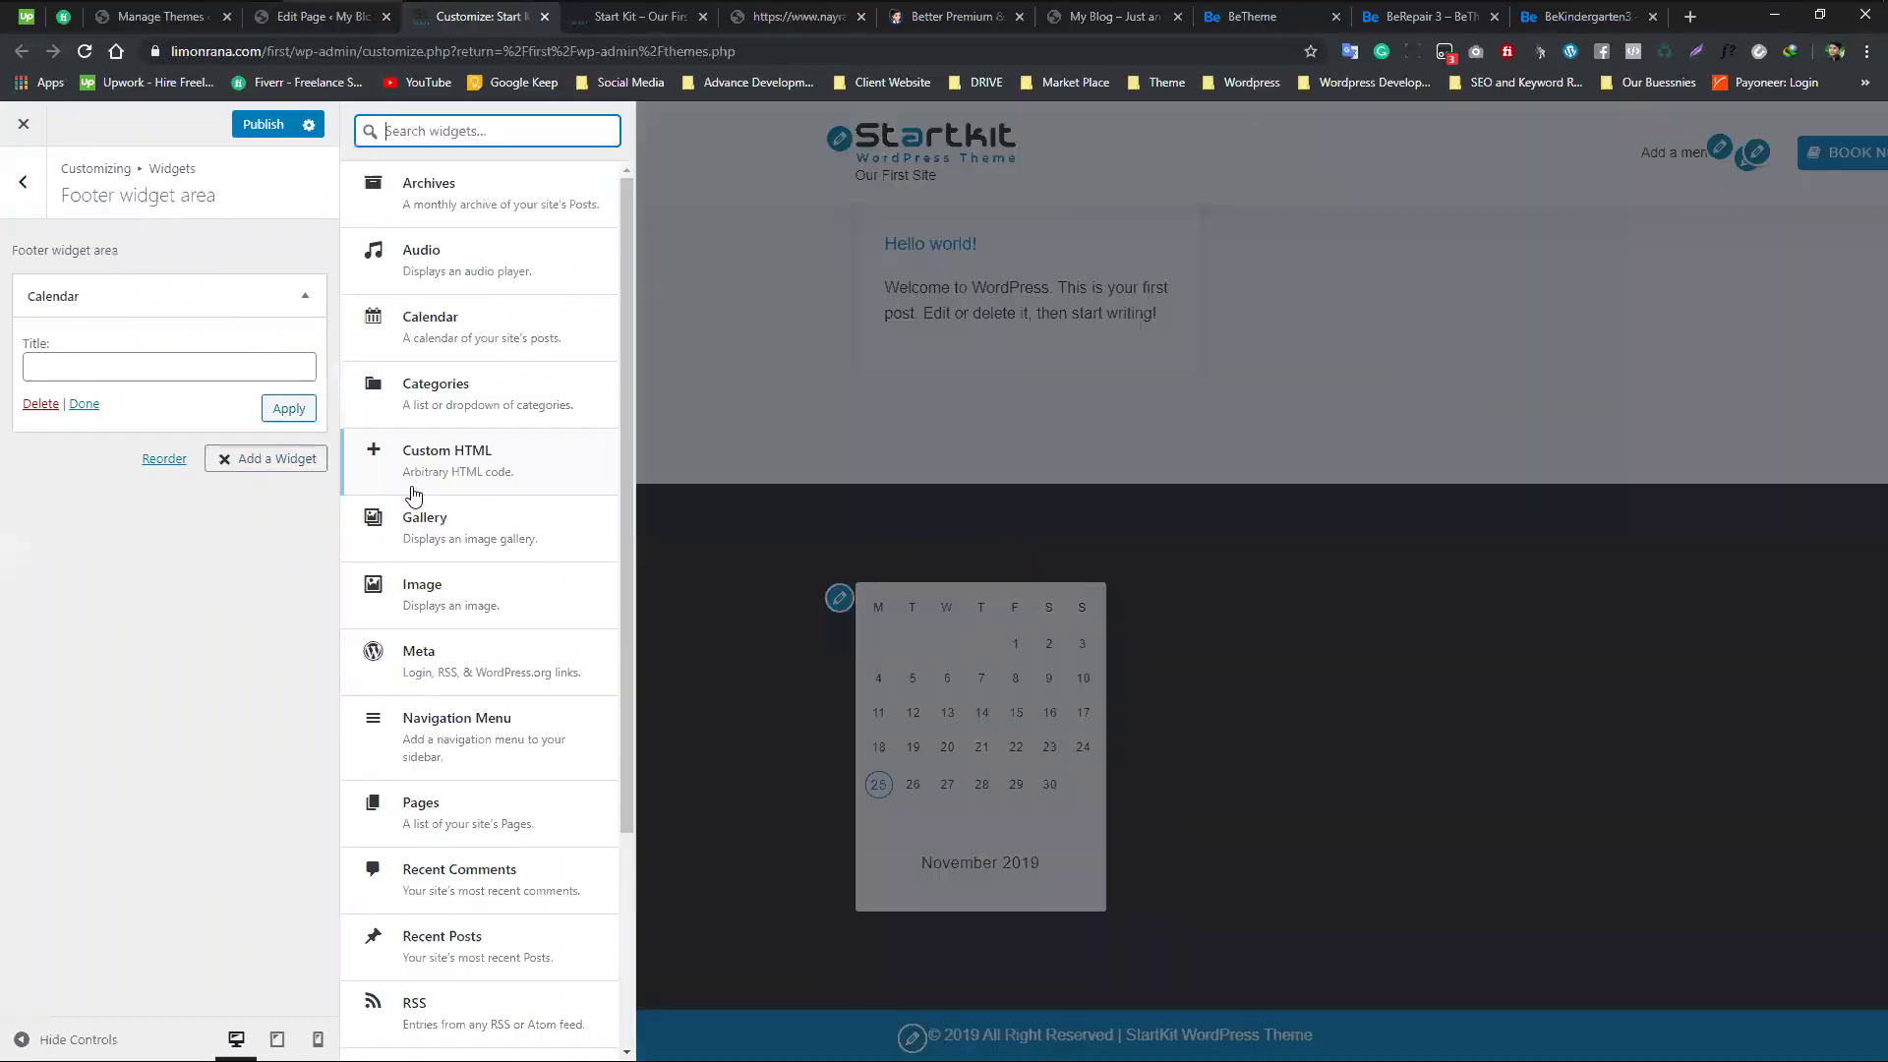
pyautogui.scroll(-3, 481, 526)
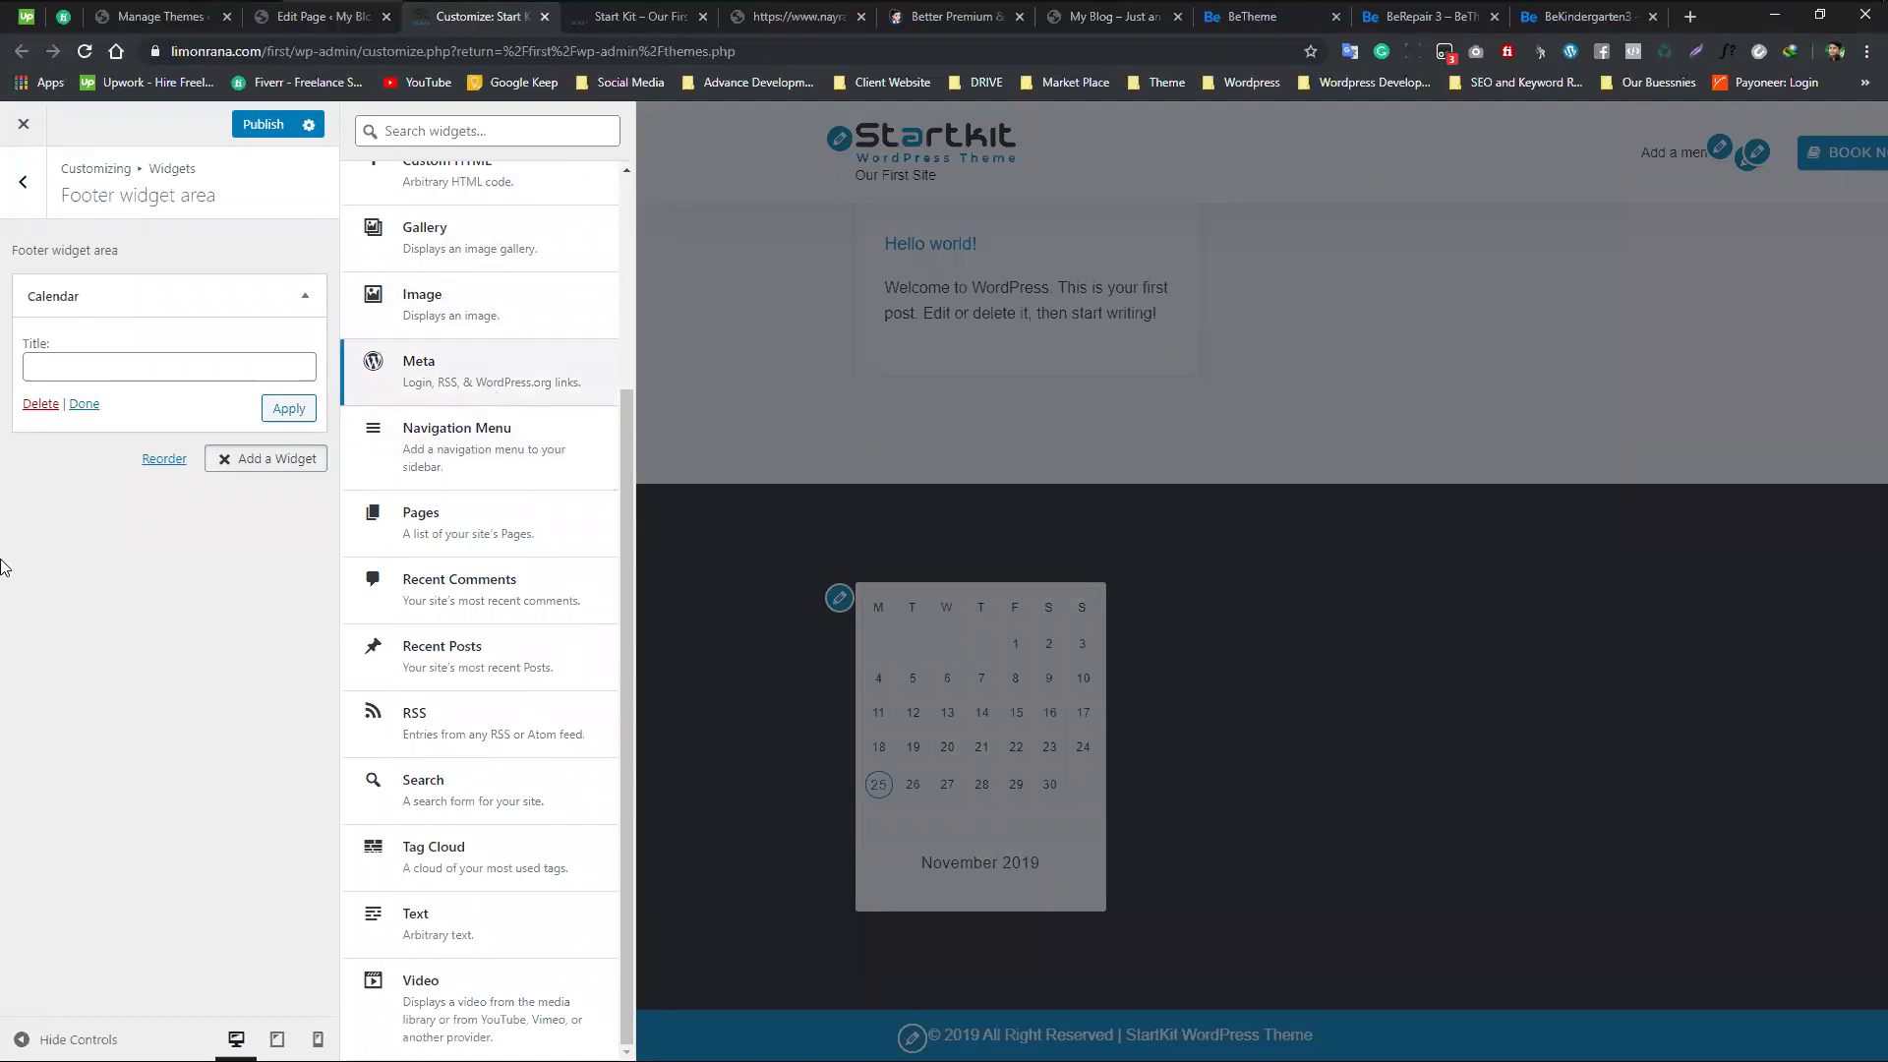
pyautogui.click(487, 389)
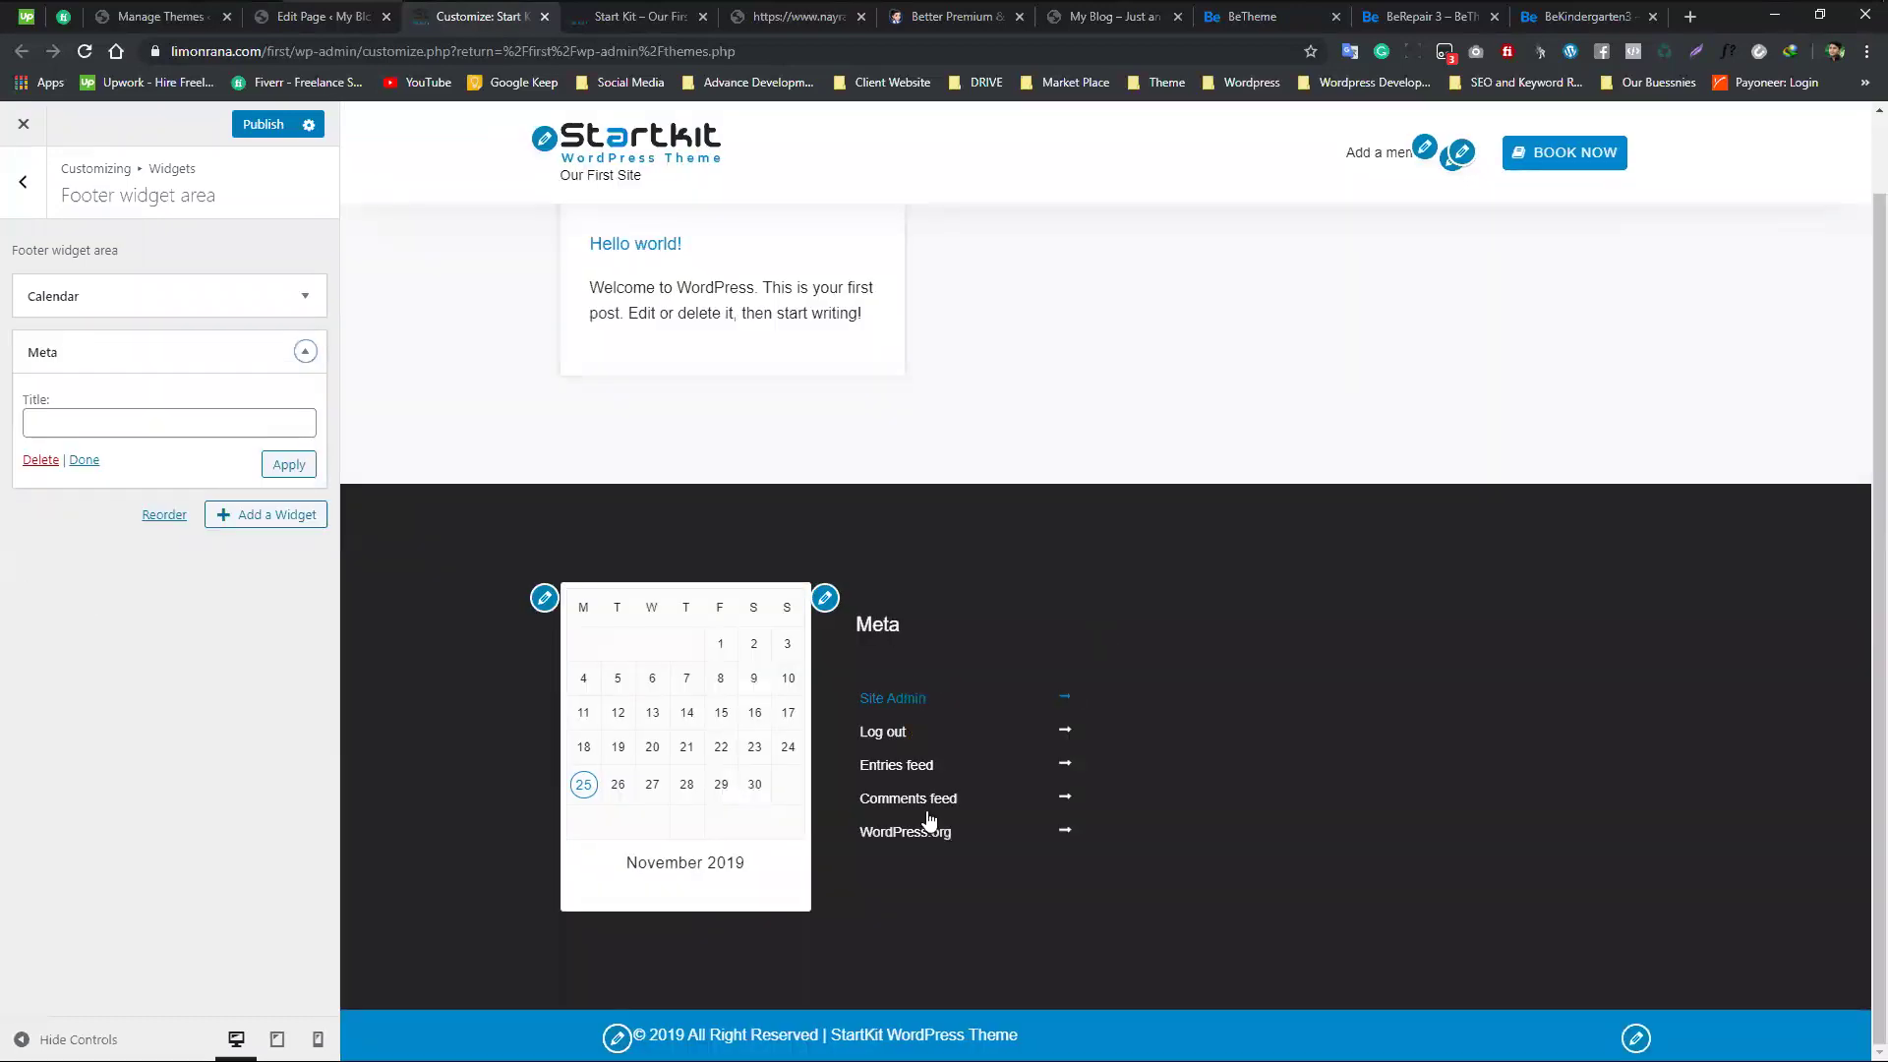
pyautogui.click(288, 463)
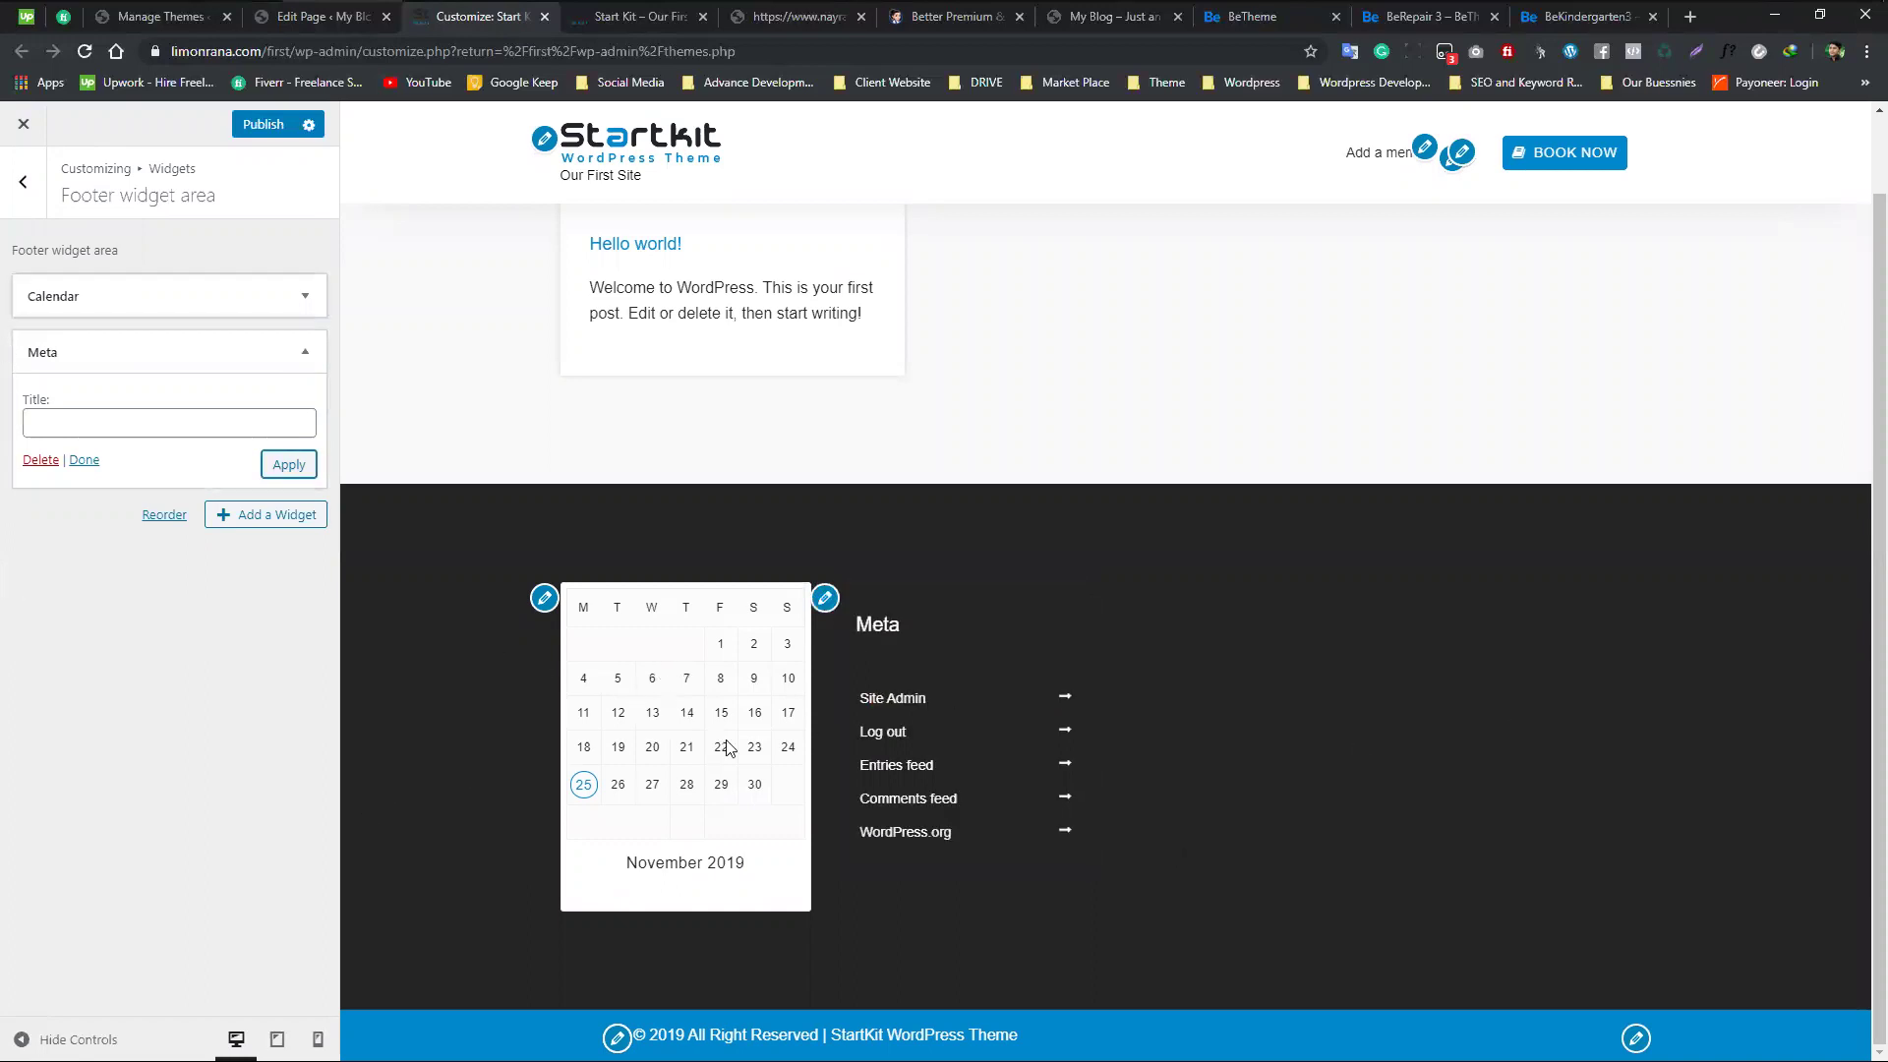
pyautogui.scroll(1, 1283, 842)
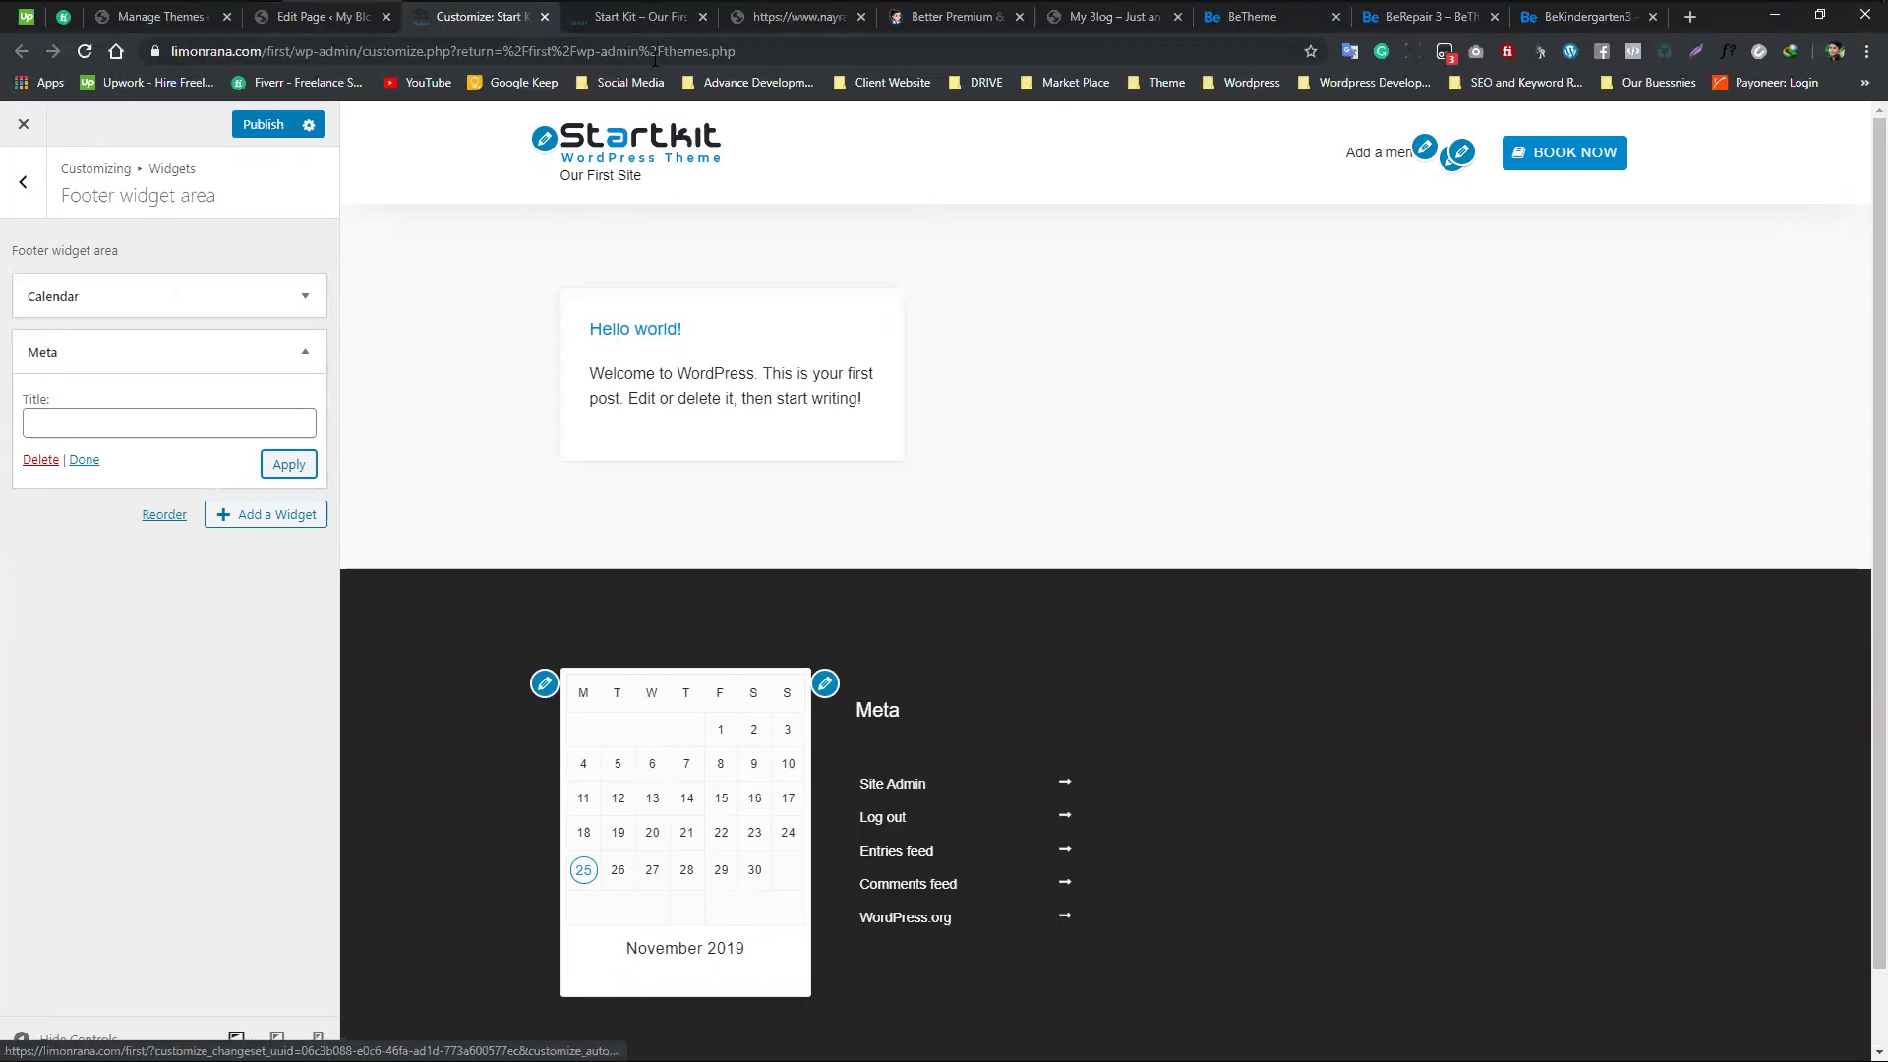
# - Open the site's "Hello world!" post in a new tab, examine its sidebar widgets, and return to the StartKit demo
pyautogui.click(641, 17)
pyautogui.keyDown('ctrl'); pyautogui.click(501, 362); pyautogui.keyUp('ctrl')
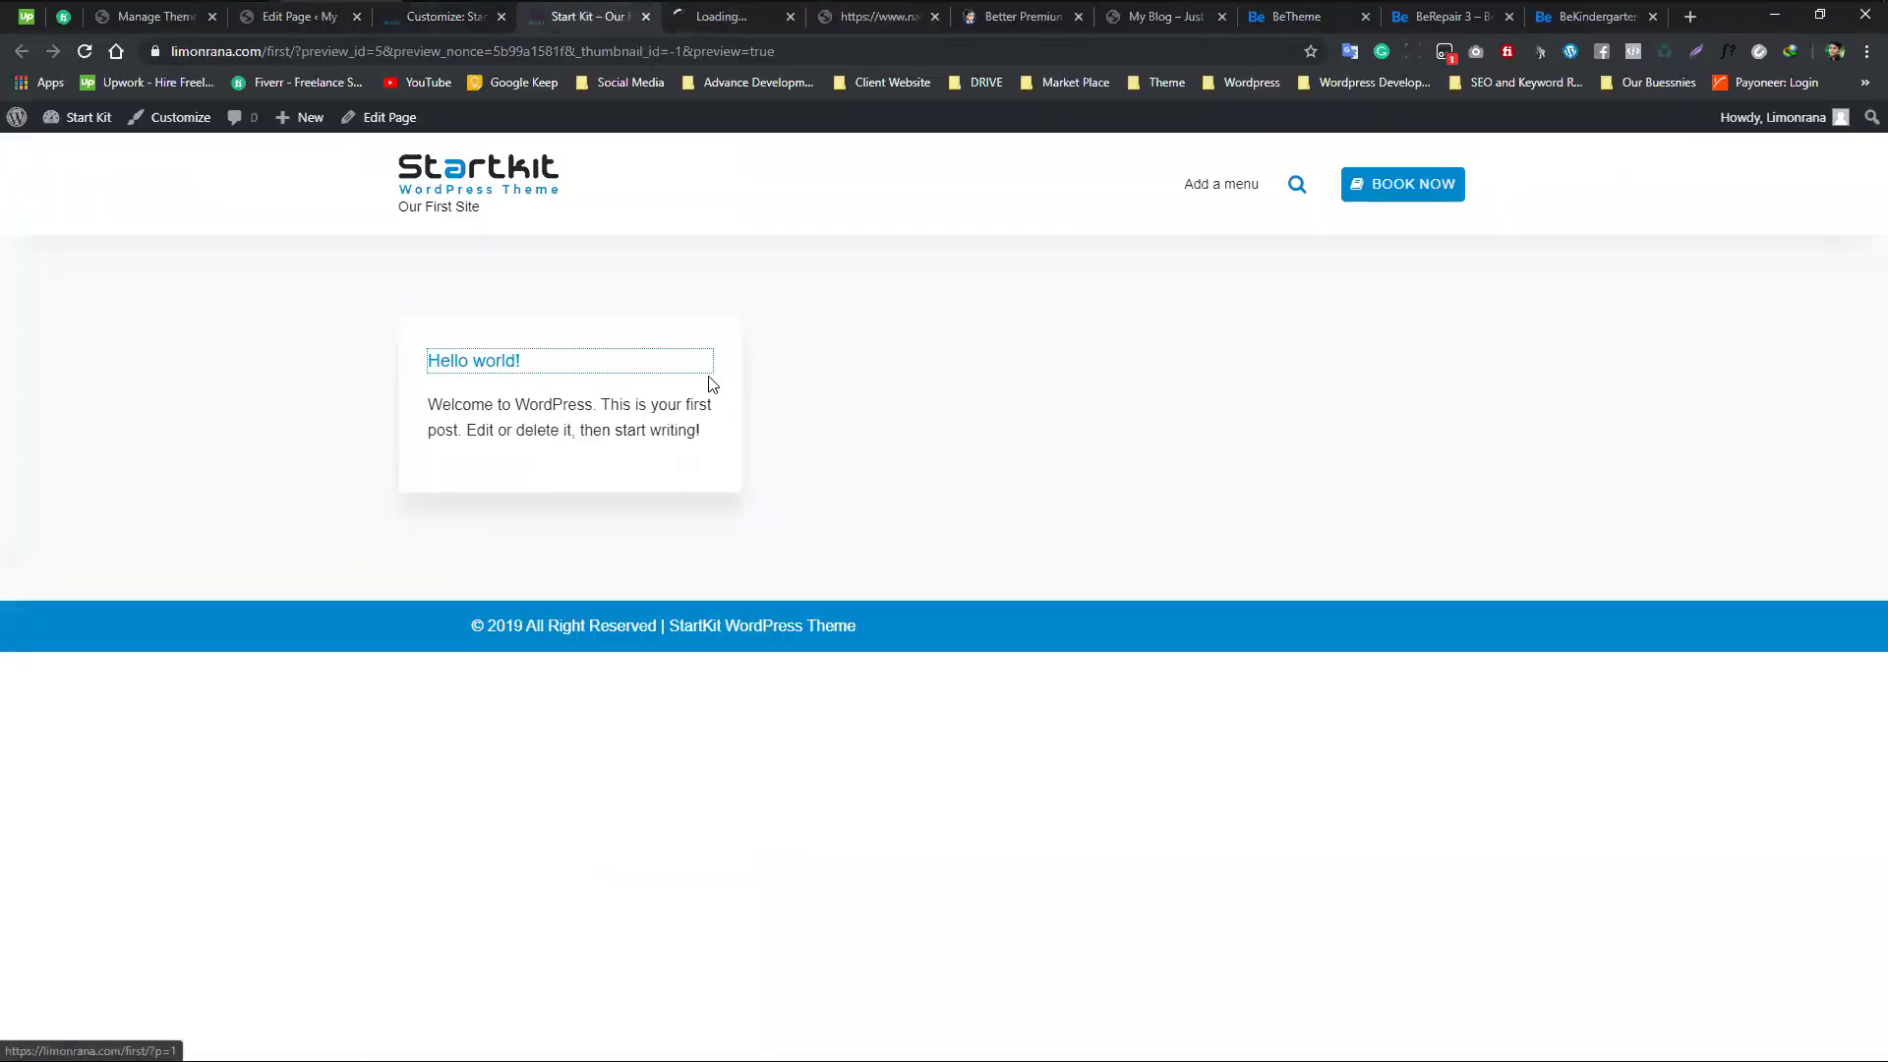
pyautogui.hotkey('ctrl', 'Tab')
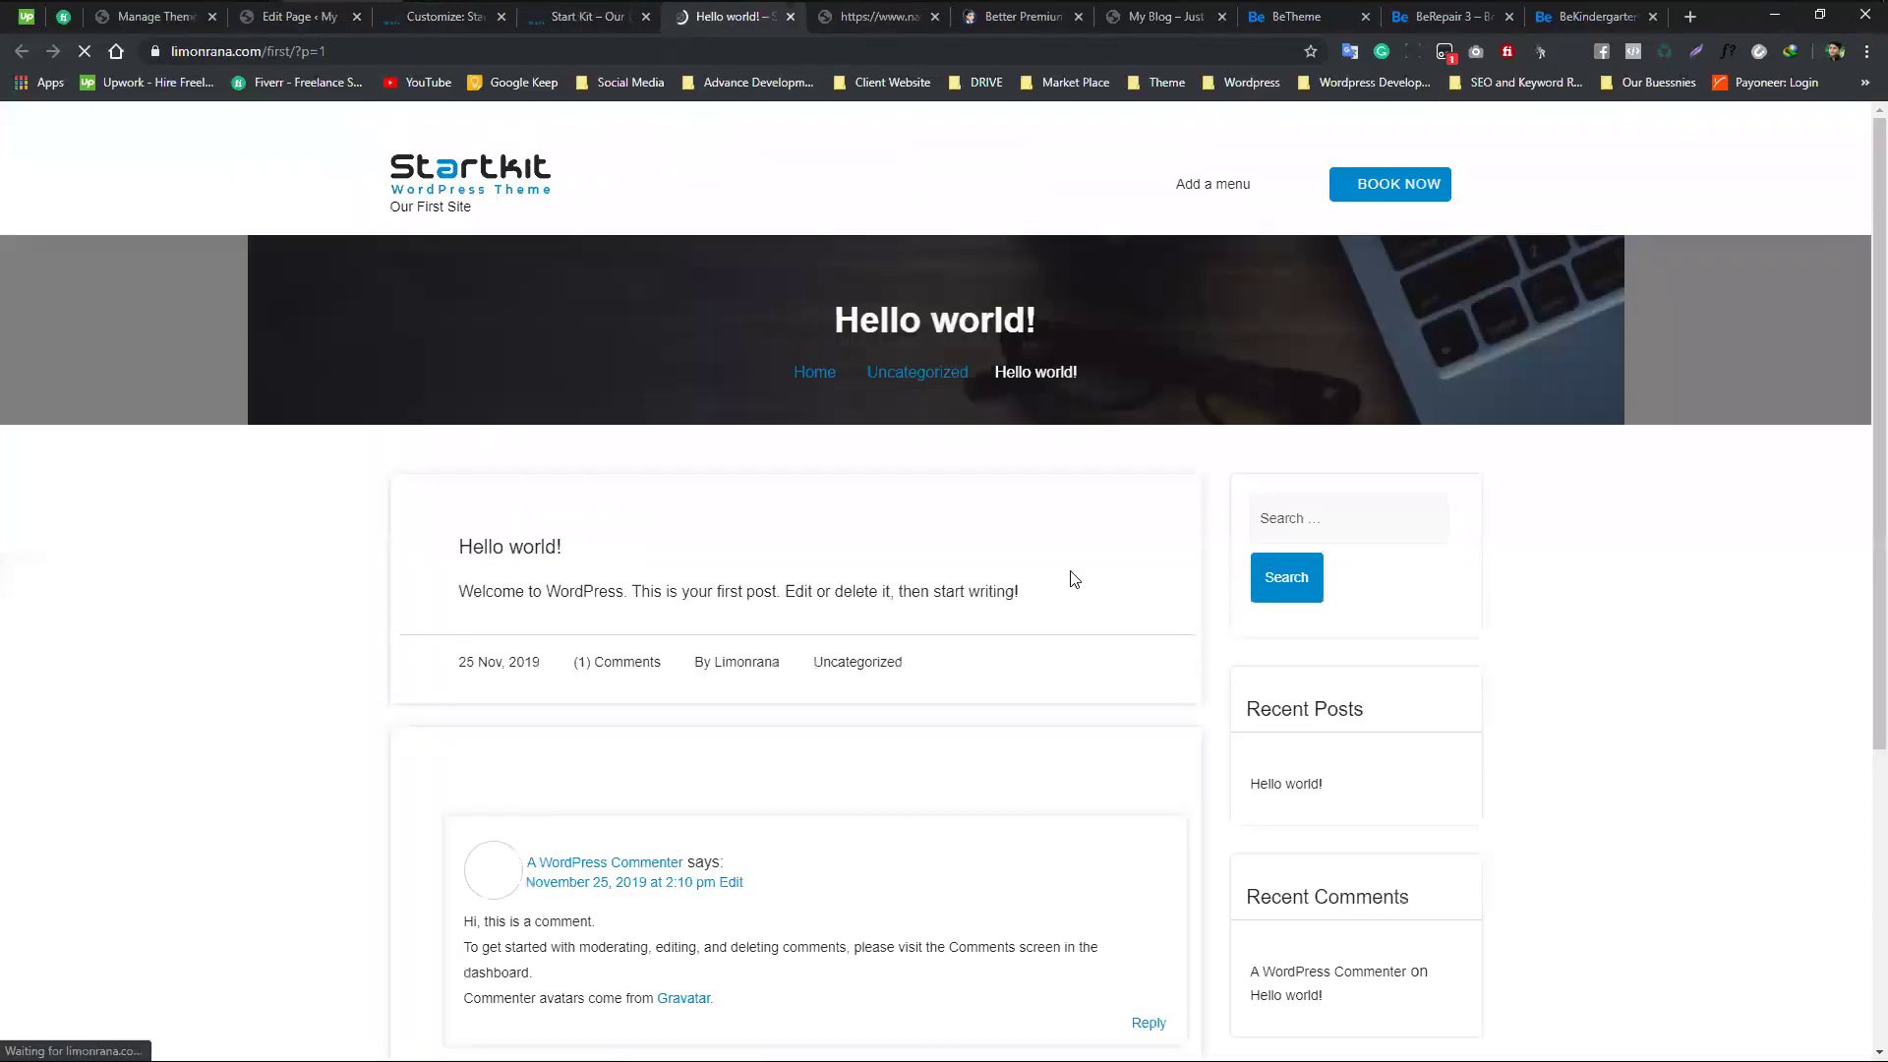
pyautogui.scroll(-2, 1255, 305)
pyautogui.moveTo(1243, 303); pyautogui.dragTo(1426, 714)
pyautogui.click(1379, 704)
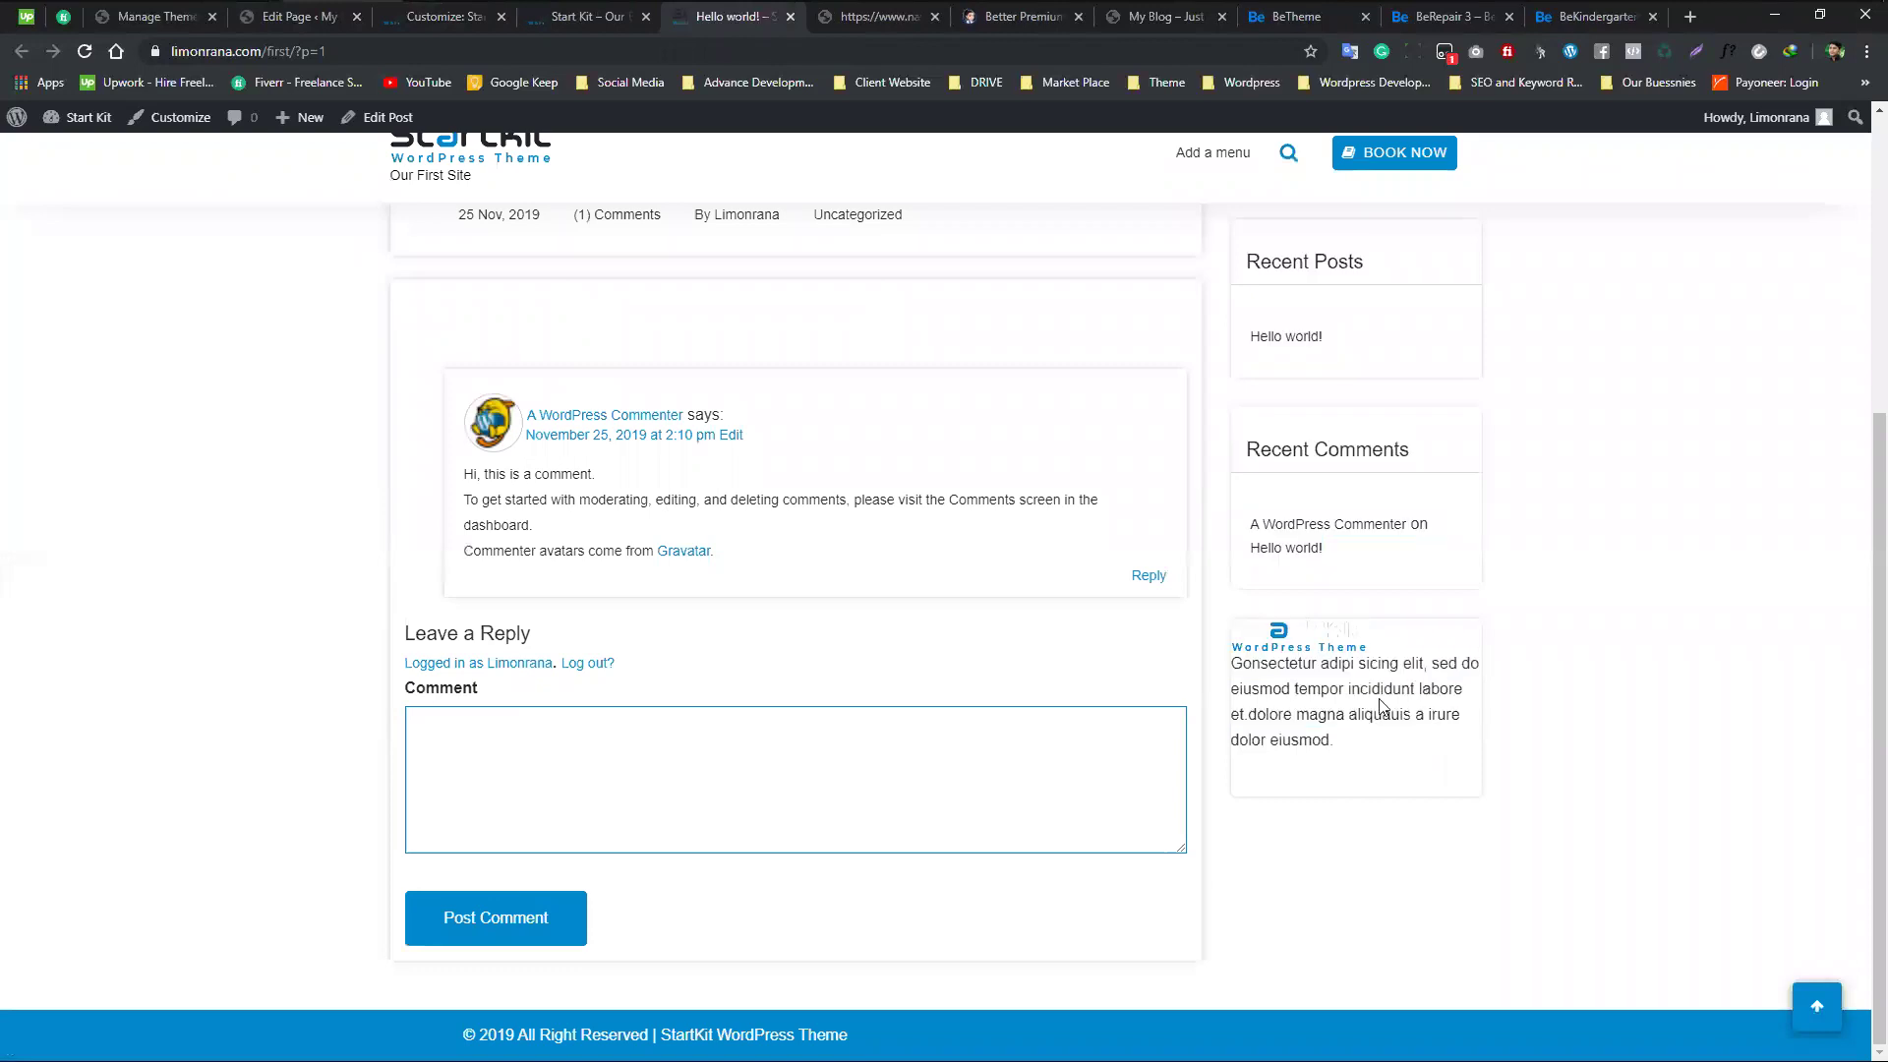
pyautogui.scroll(5, 1362, 694)
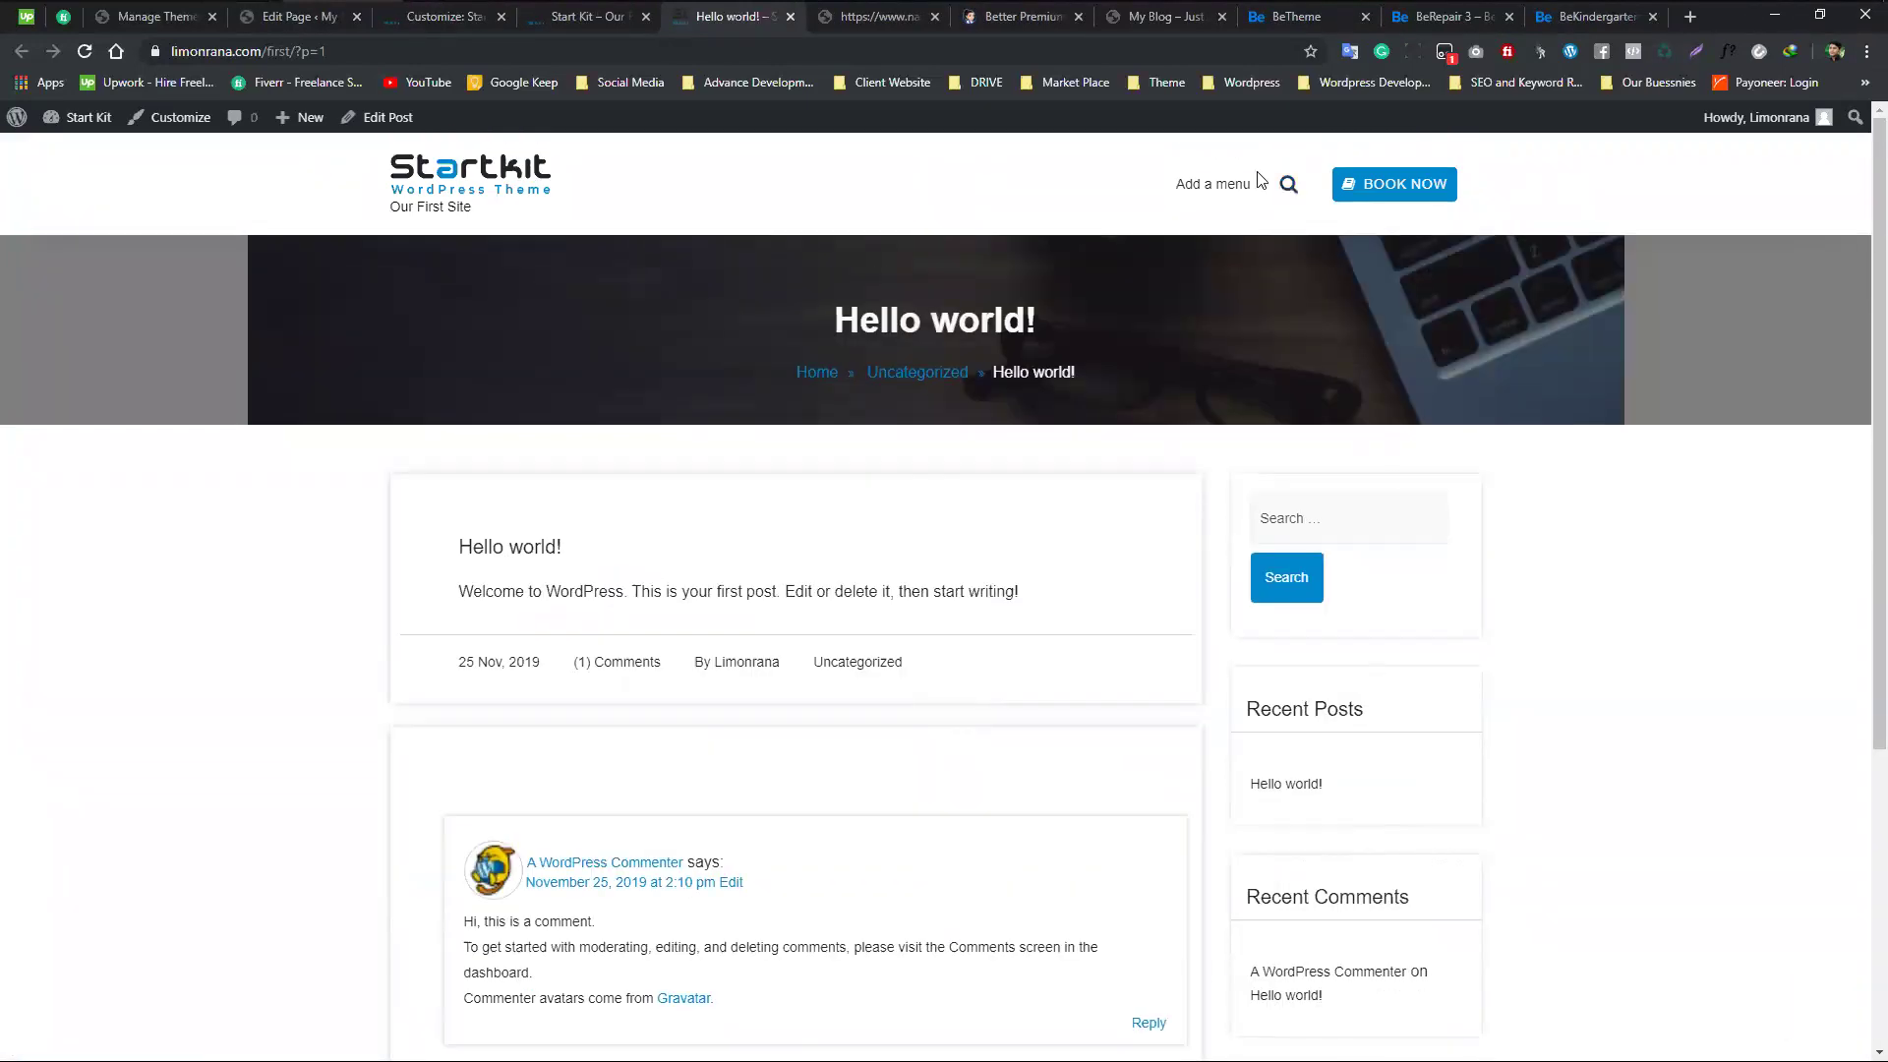
pyautogui.click(895, 21)
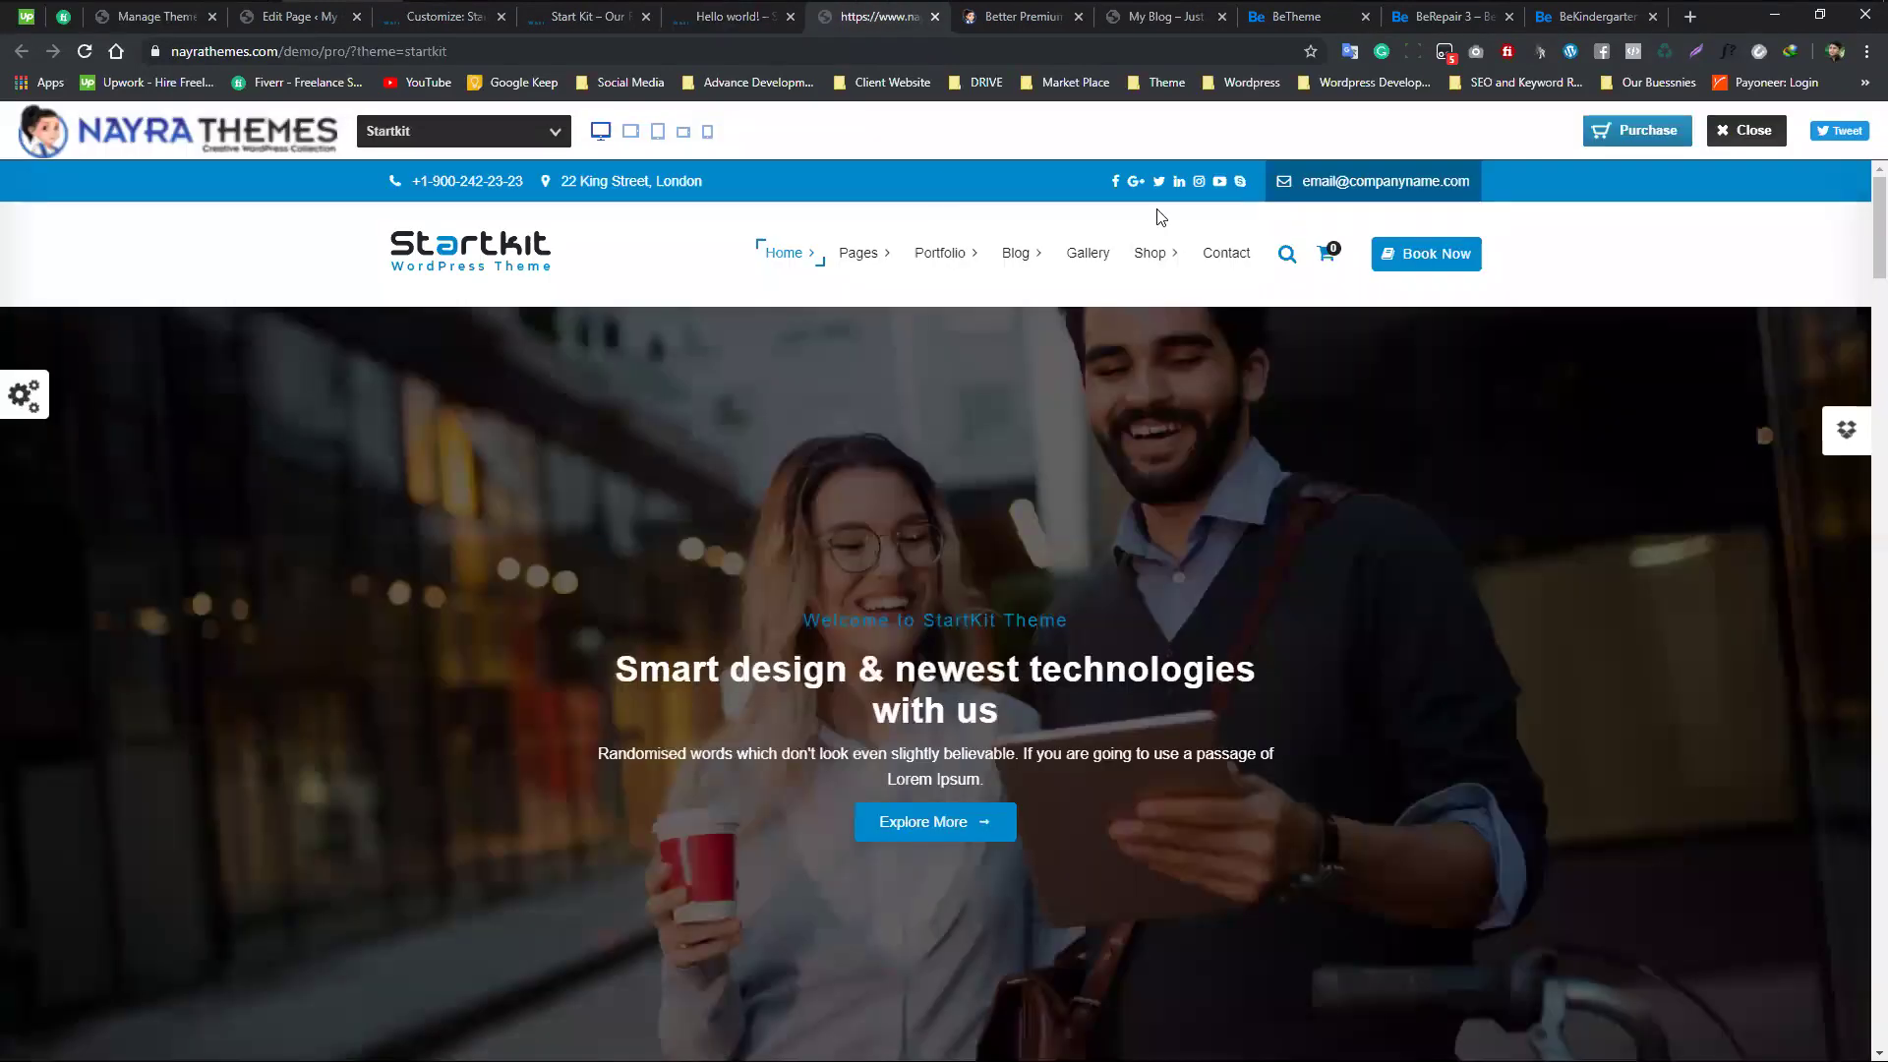